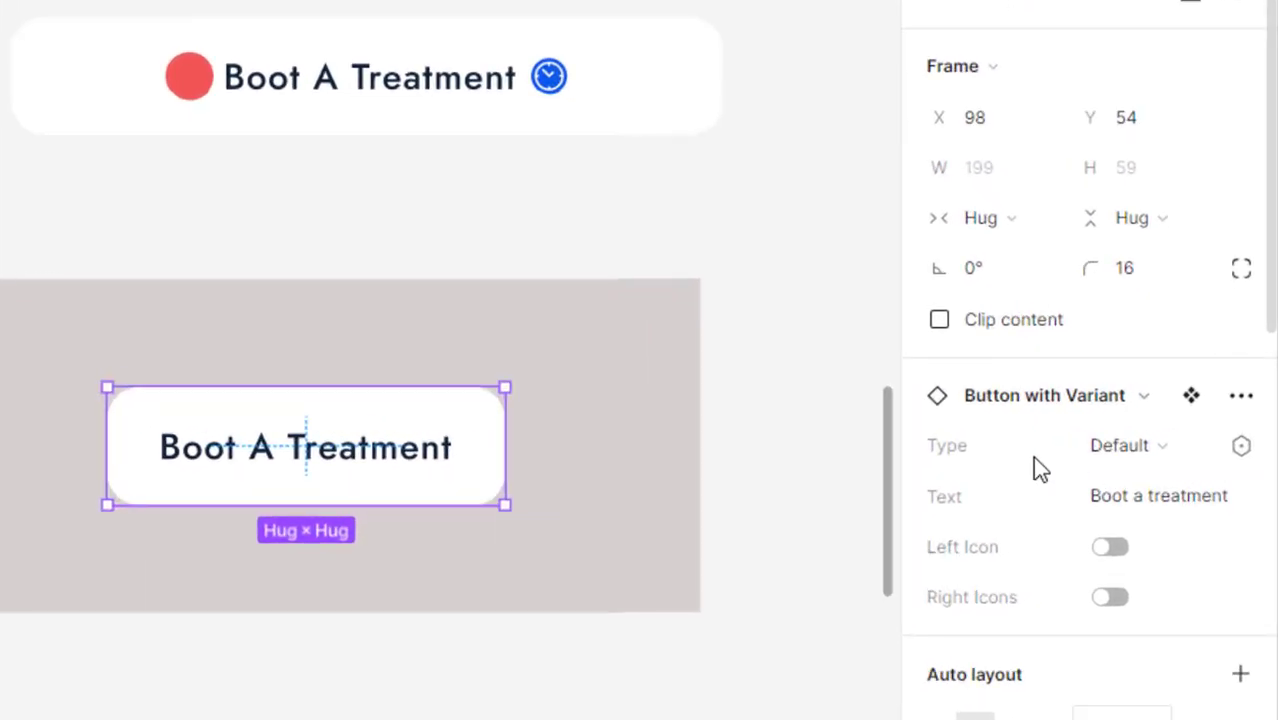
Switch the button instance's type to Hover and back to Default.
click(1148, 449)
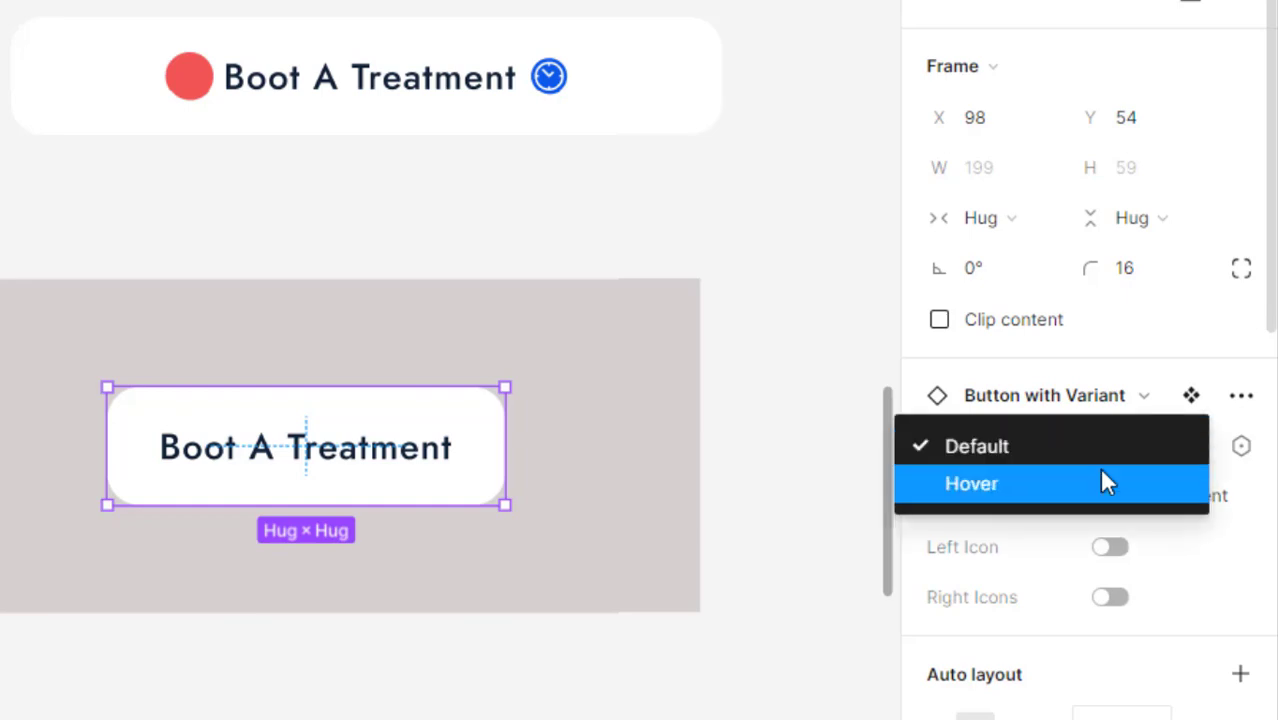
click(1099, 480)
click(1121, 452)
click(1110, 406)
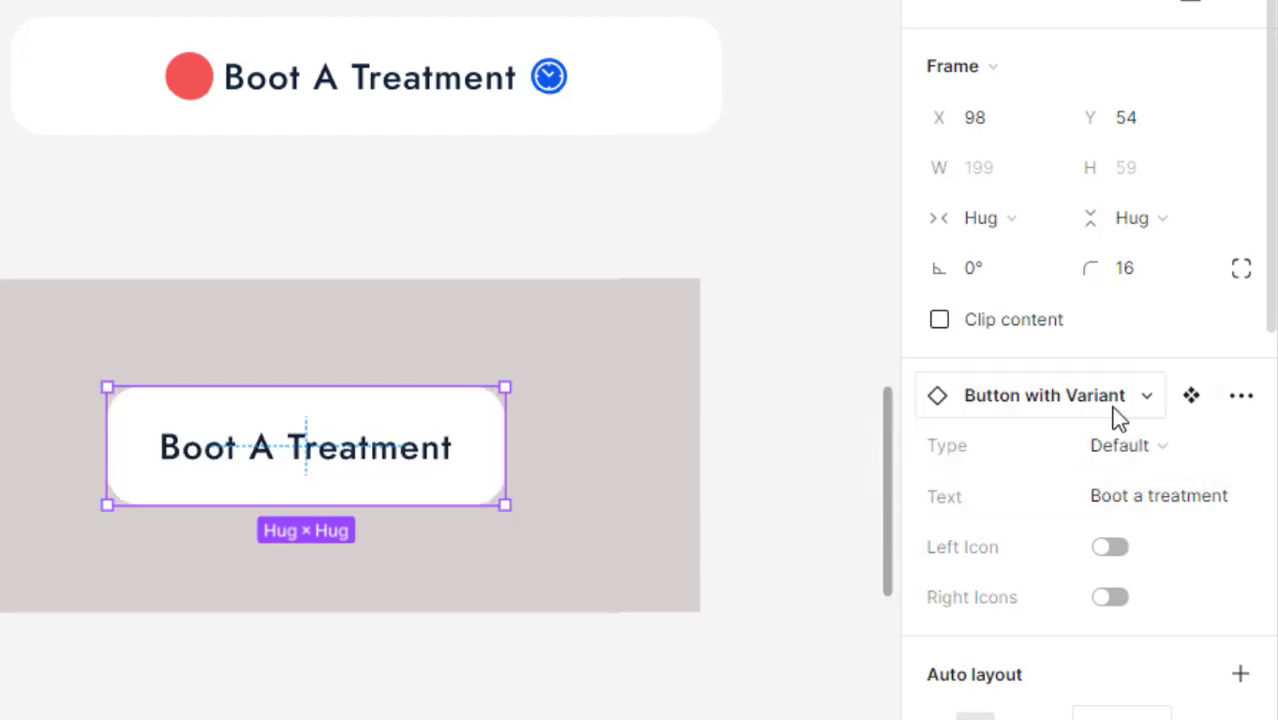
Set the button instance's text property to "Click now".
click(1158, 501)
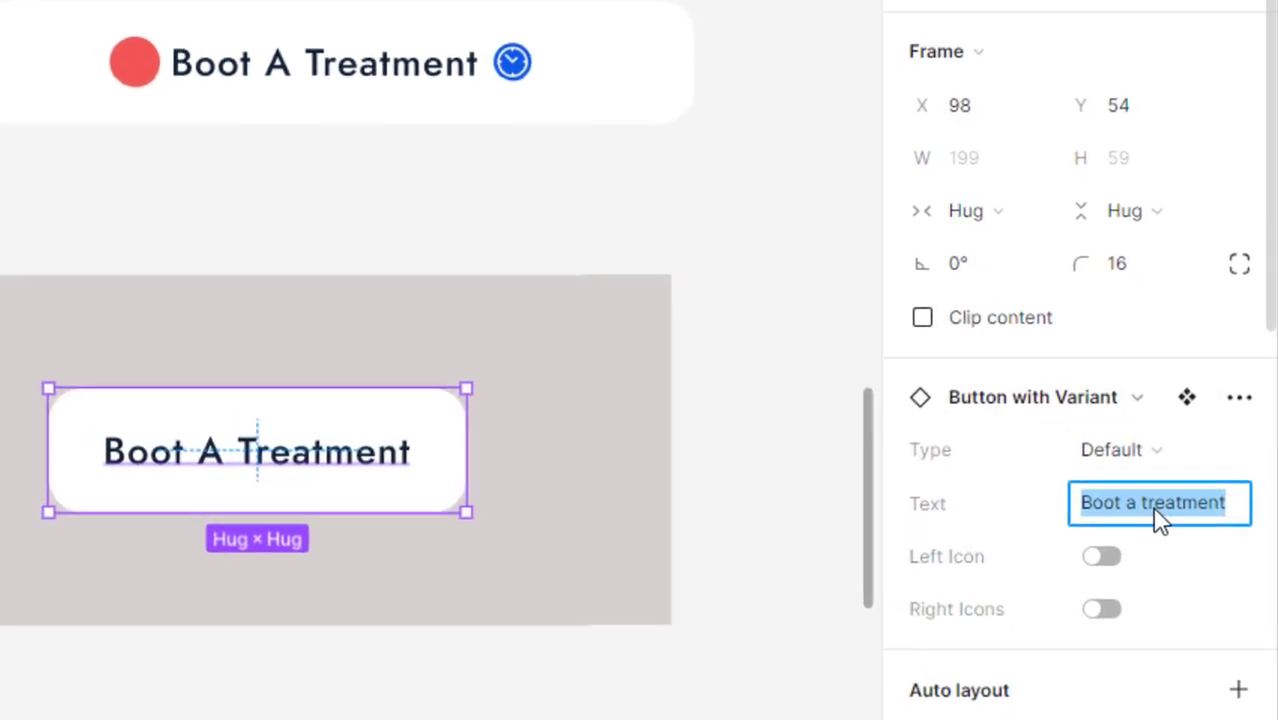
text(Click now)
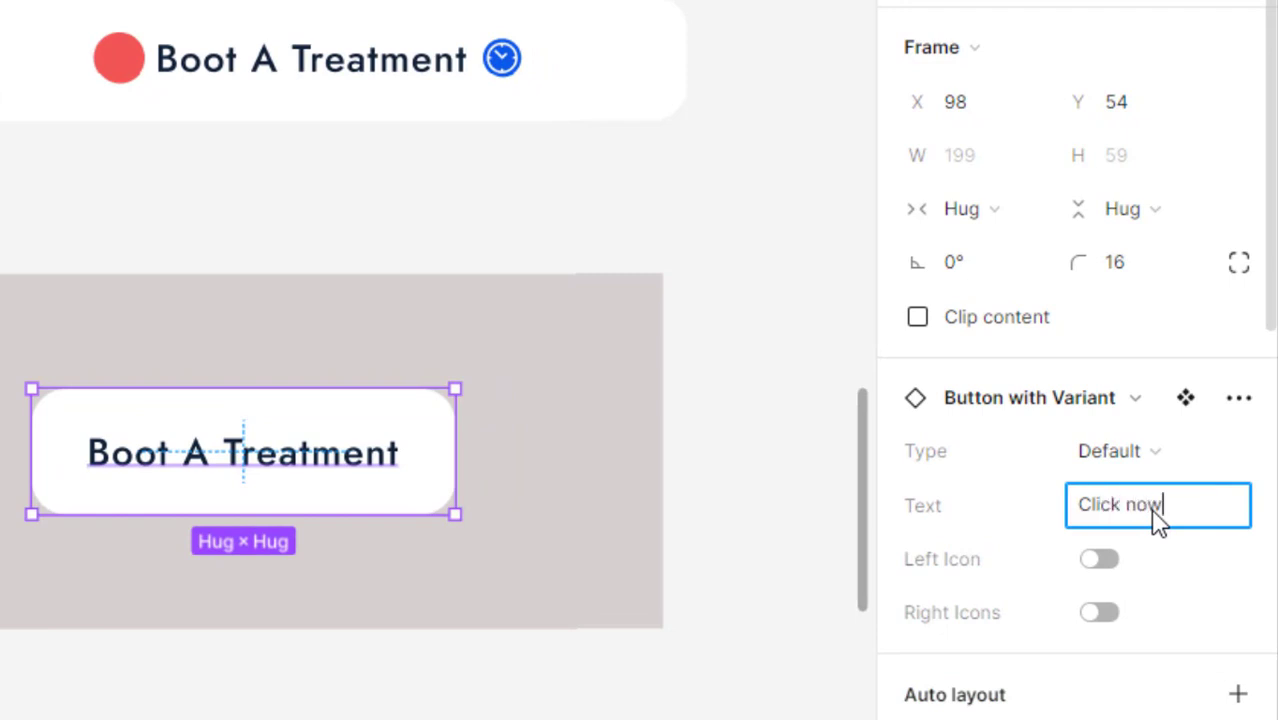
key(Return)
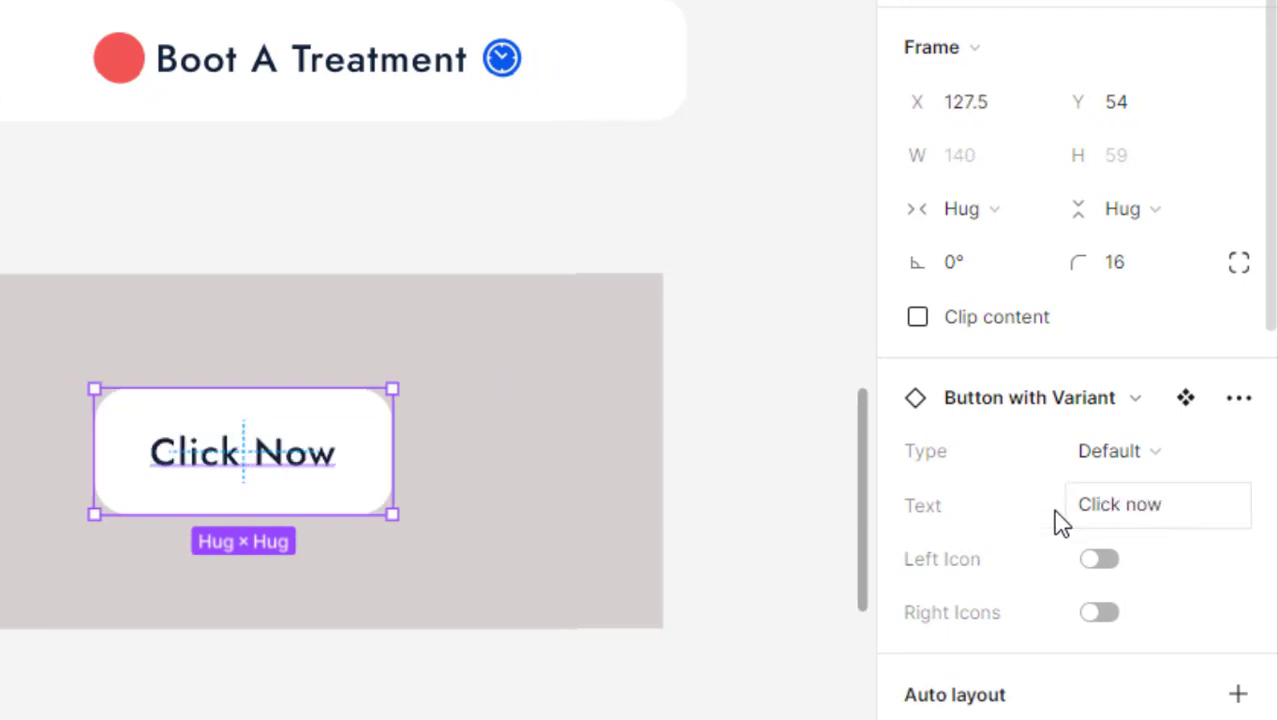
Turn on both the left icon and the right icon of the button instance.
click(1099, 560)
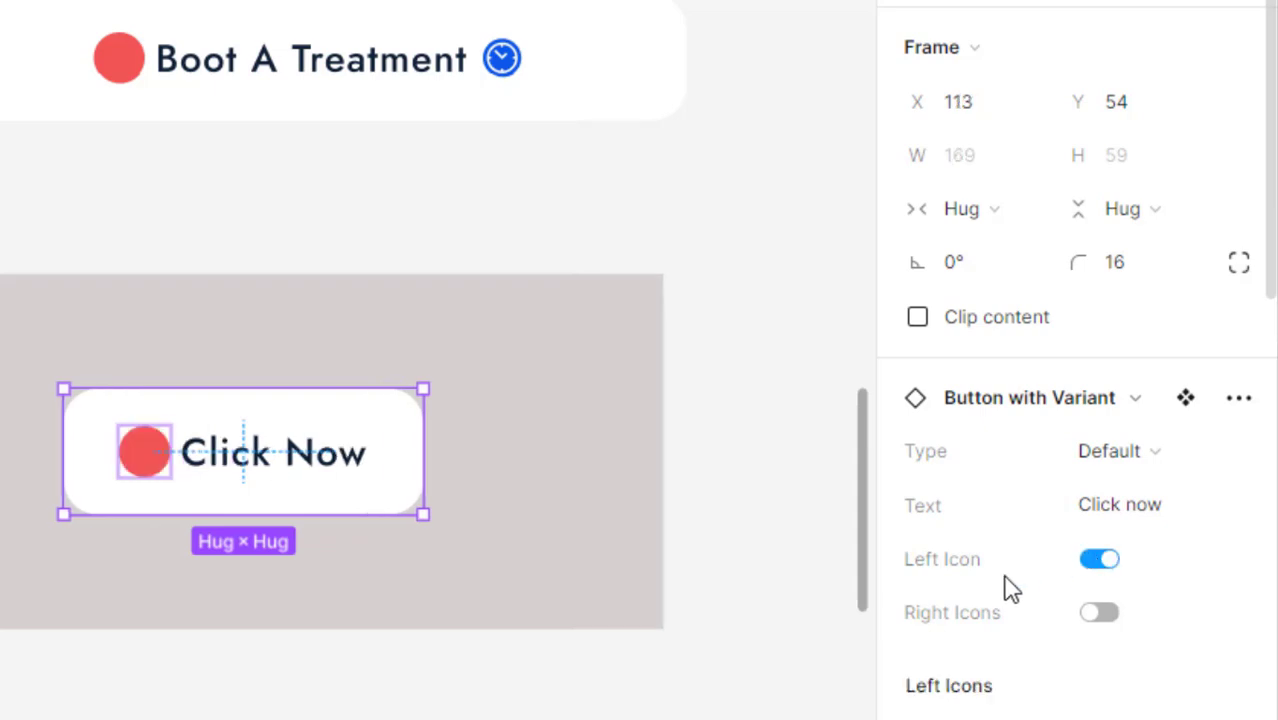
click(1106, 617)
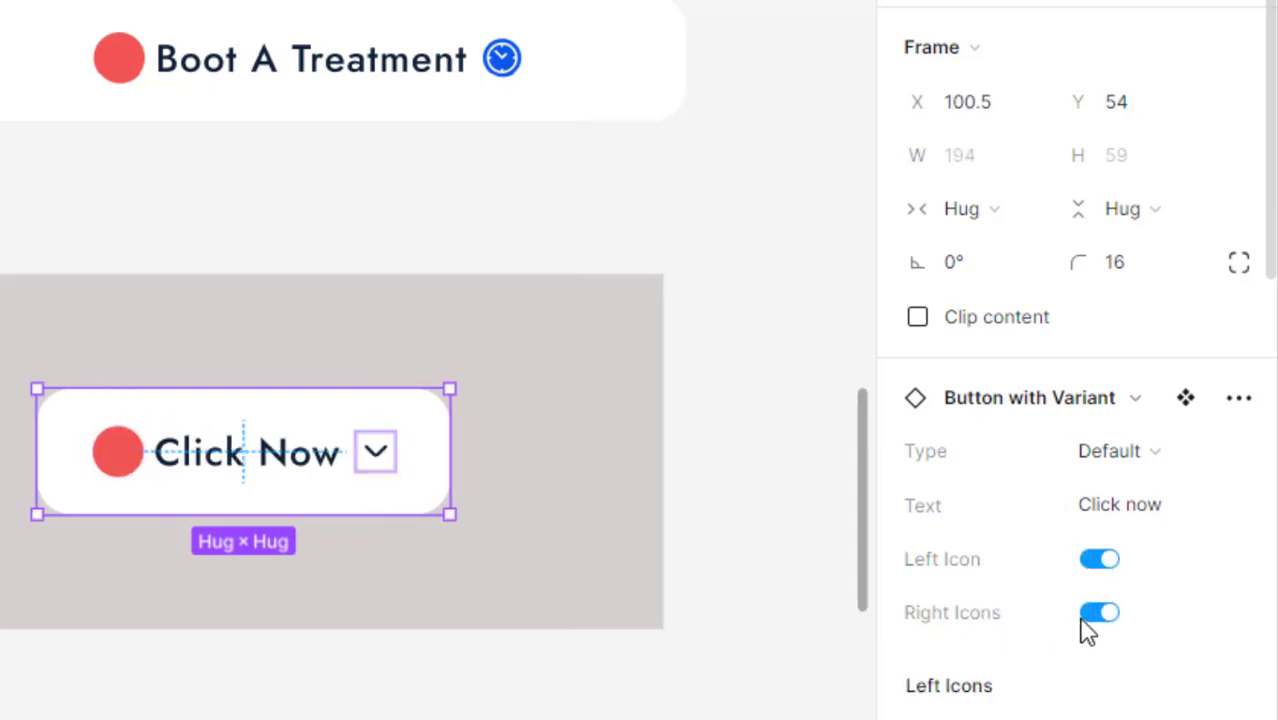
drag(782, 630, 748, 531)
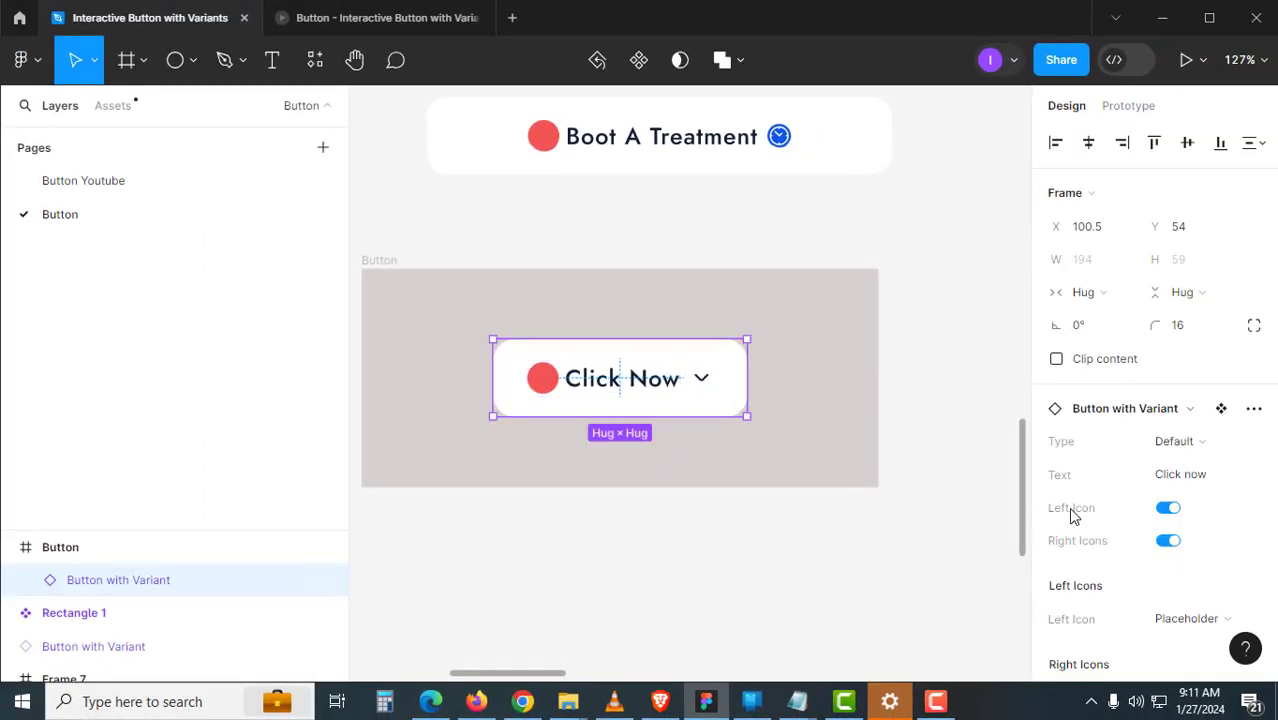
Try the Calendar variant for the button's left icon, and set it to Clock.
scroll(1166, 530, down, 3)
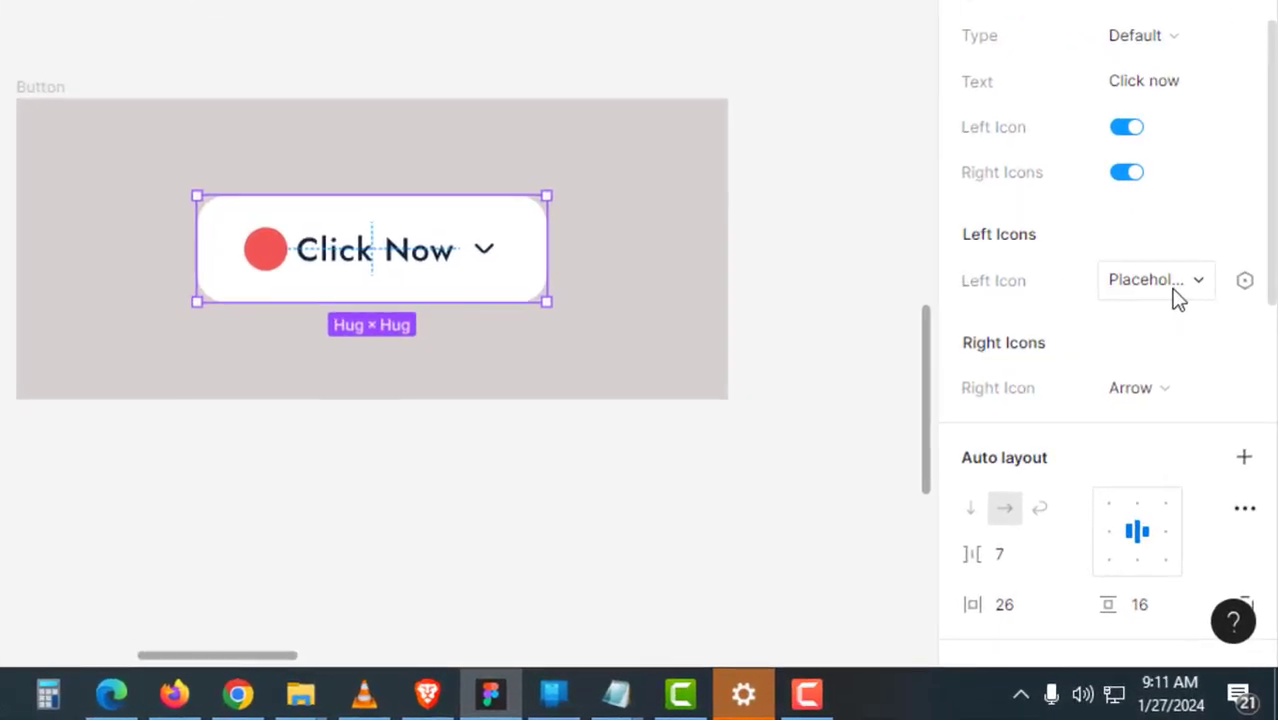
click(1177, 288)
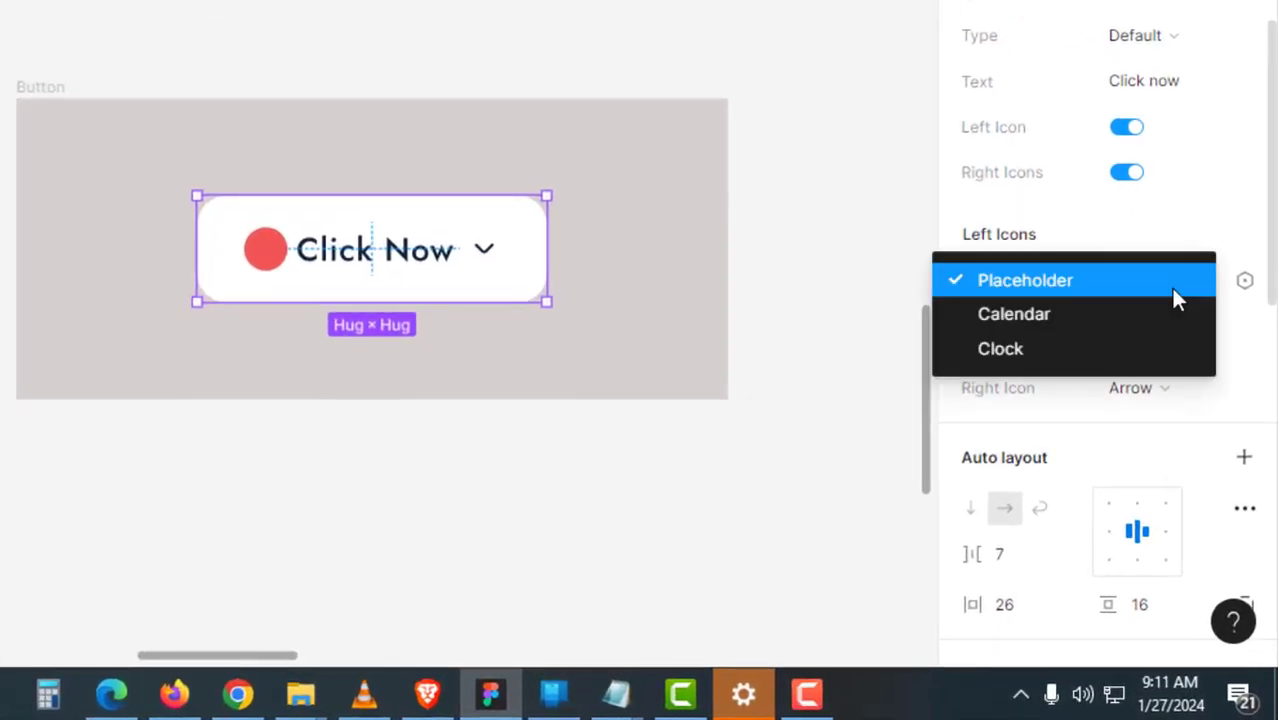
click(1089, 312)
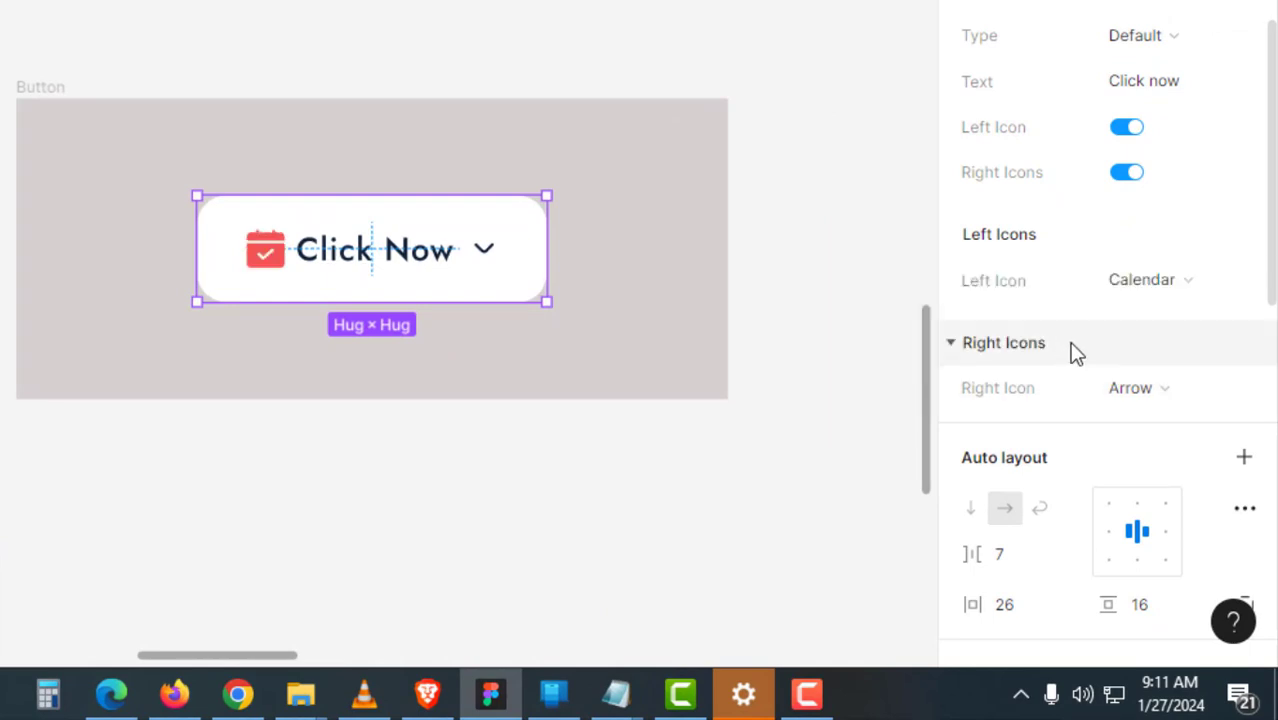
click(1150, 285)
click(1106, 322)
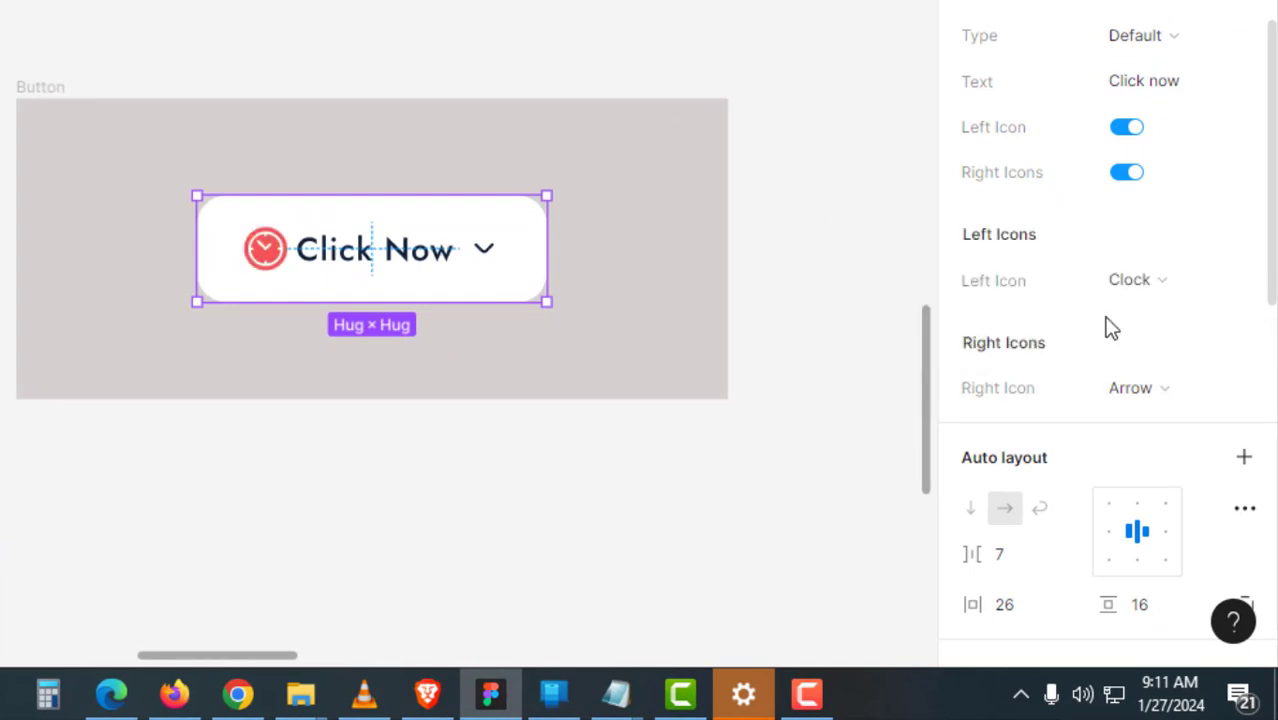
Try the Clock variant for the button's right icon, set it to Placeholder, and deselect the button.
click(1133, 390)
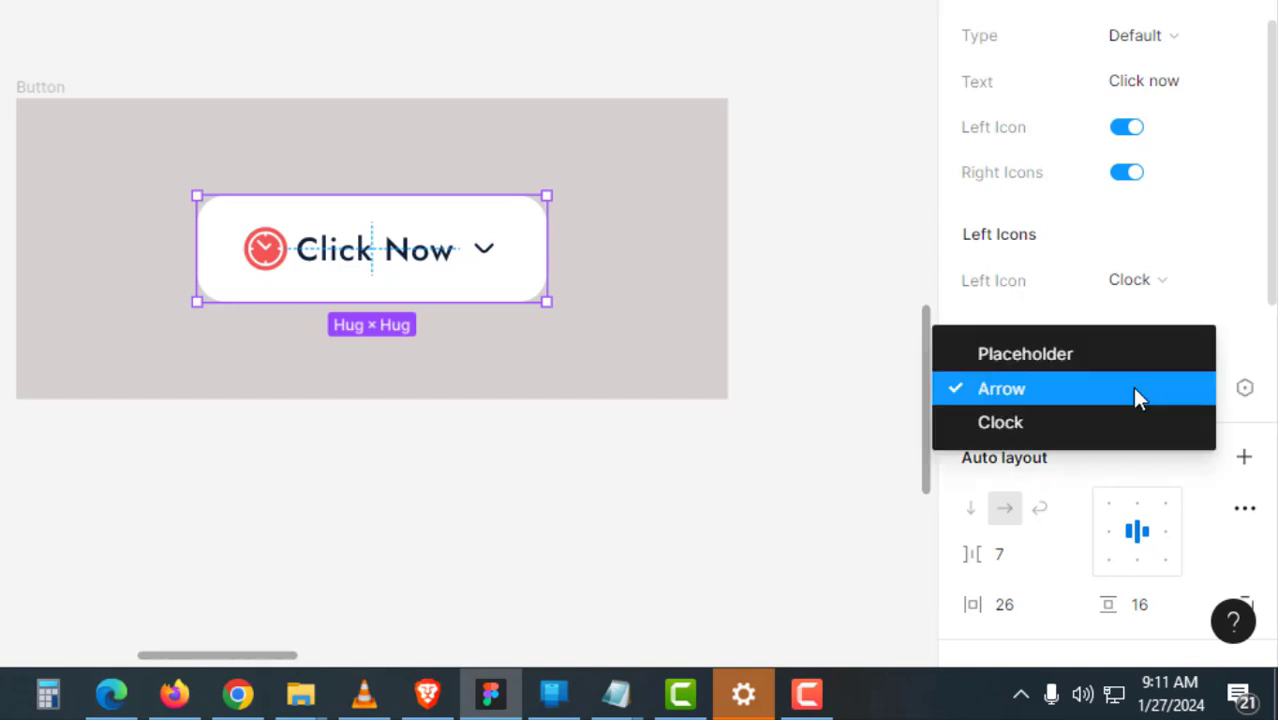
click(1104, 416)
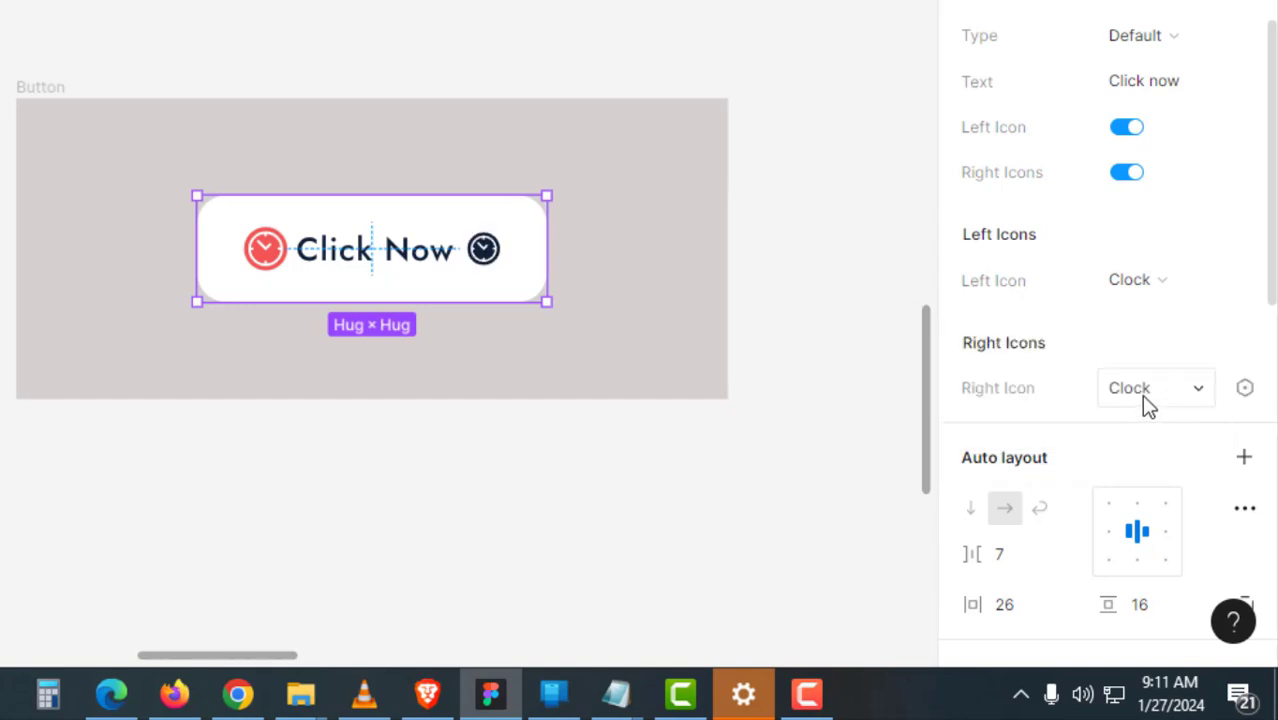
click(1141, 392)
click(1124, 324)
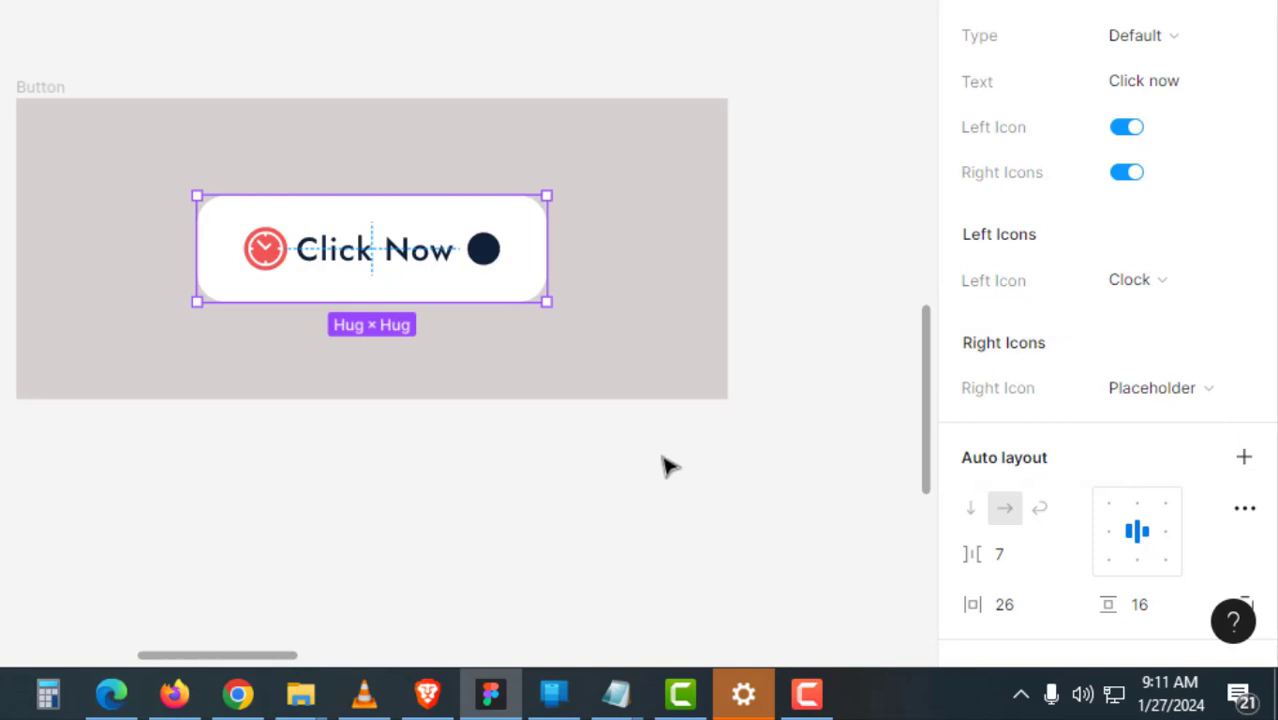
click(693, 463)
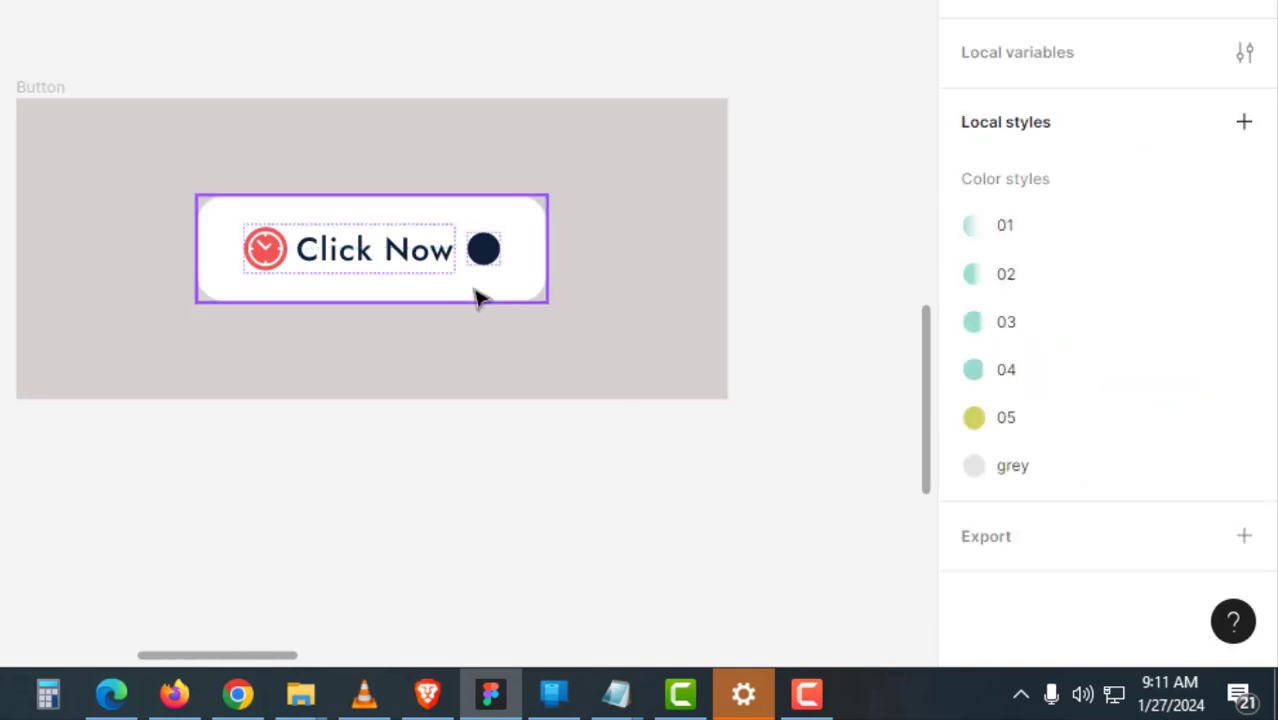
click(477, 297)
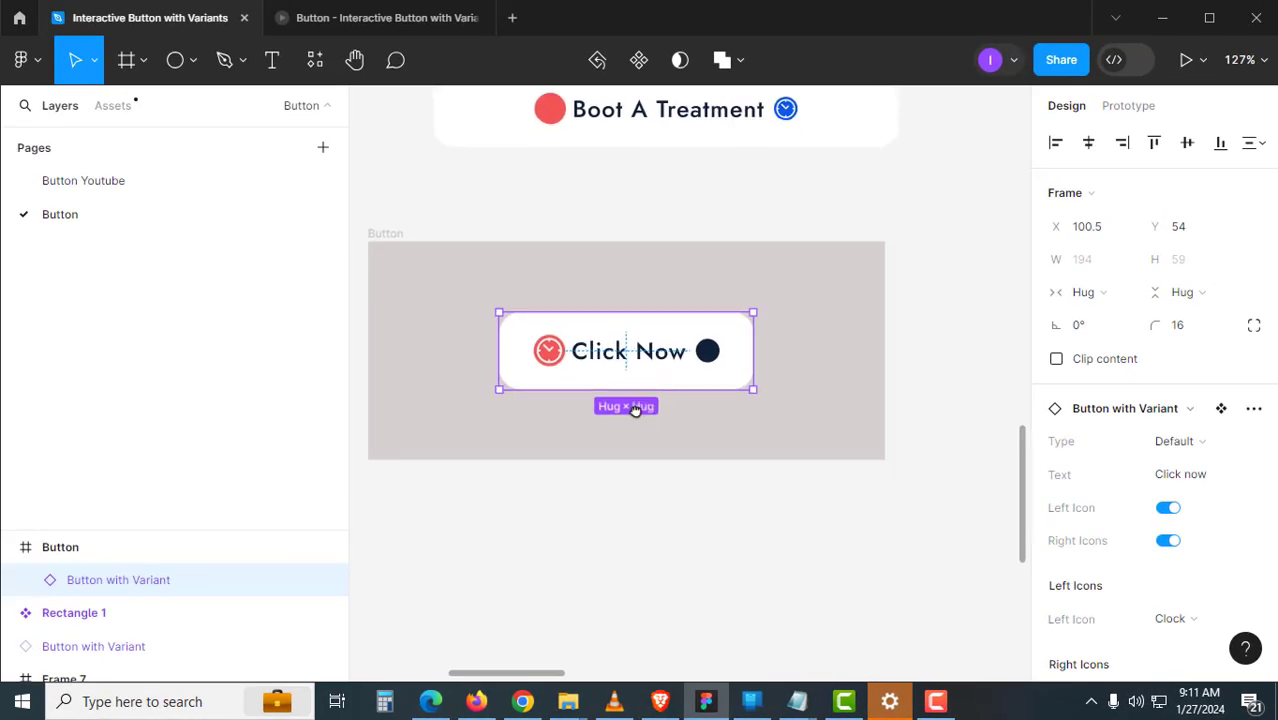
scroll(636, 413, down, 1)
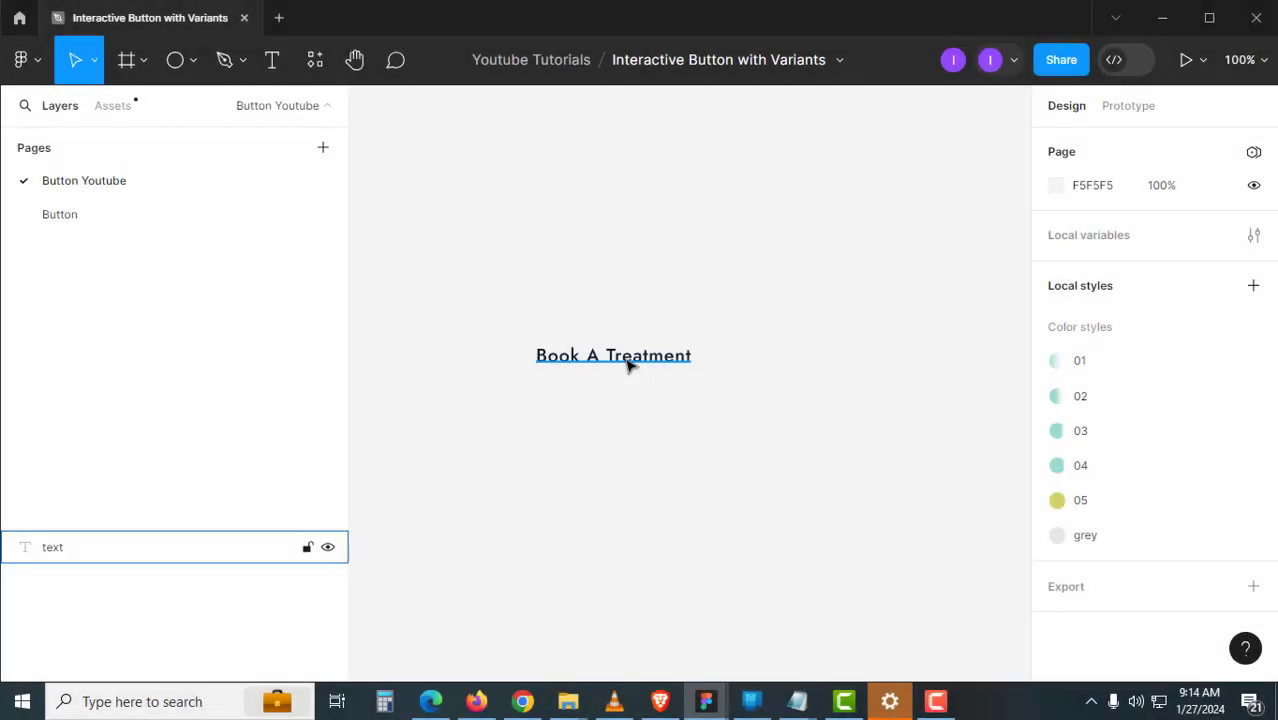
click(628, 364)
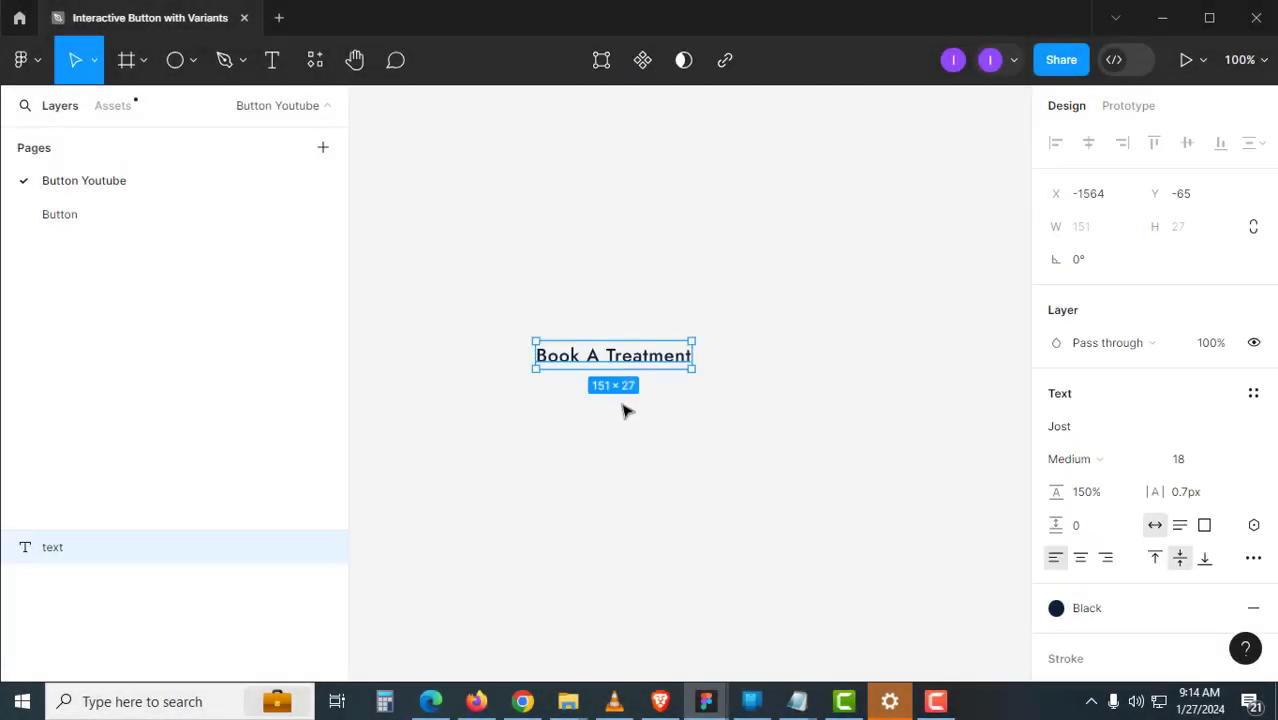
click(625, 408)
Draw a circle about 38 × 38 below the "Book A Treatment" text with the Ellipse tool.
click(196, 58)
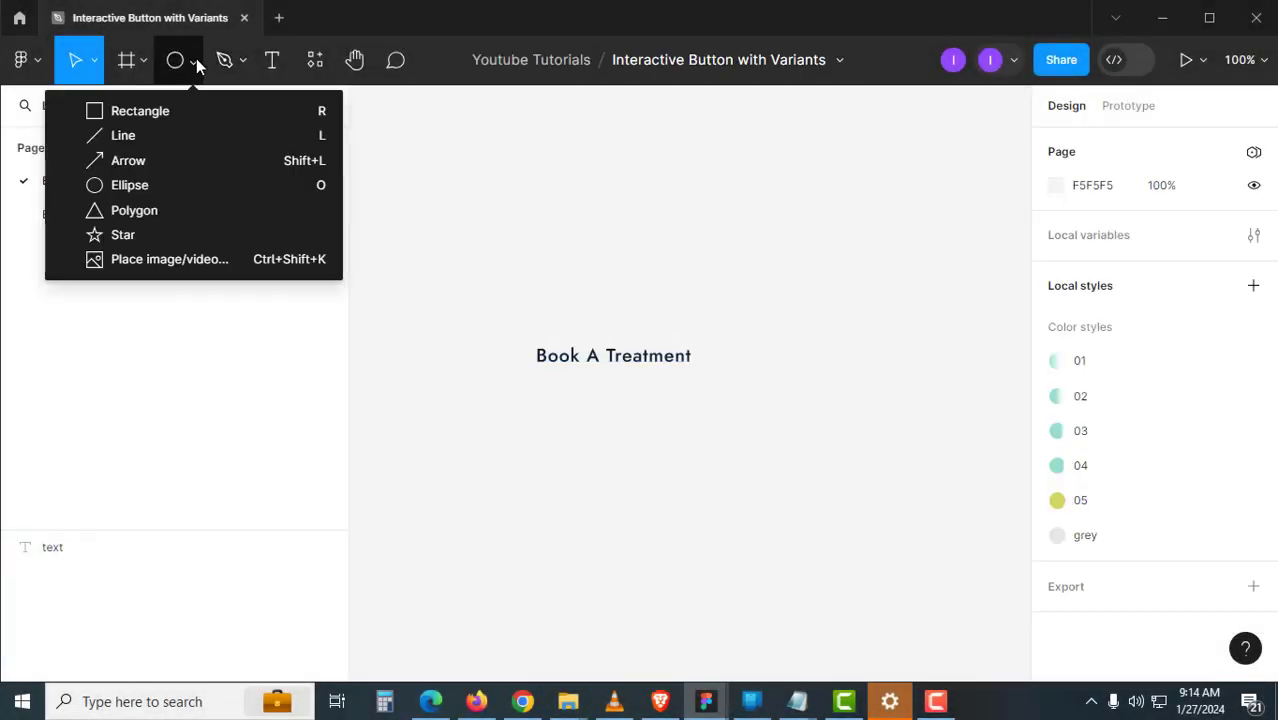
click(197, 189)
drag(551, 409, 595, 451)
click(670, 445)
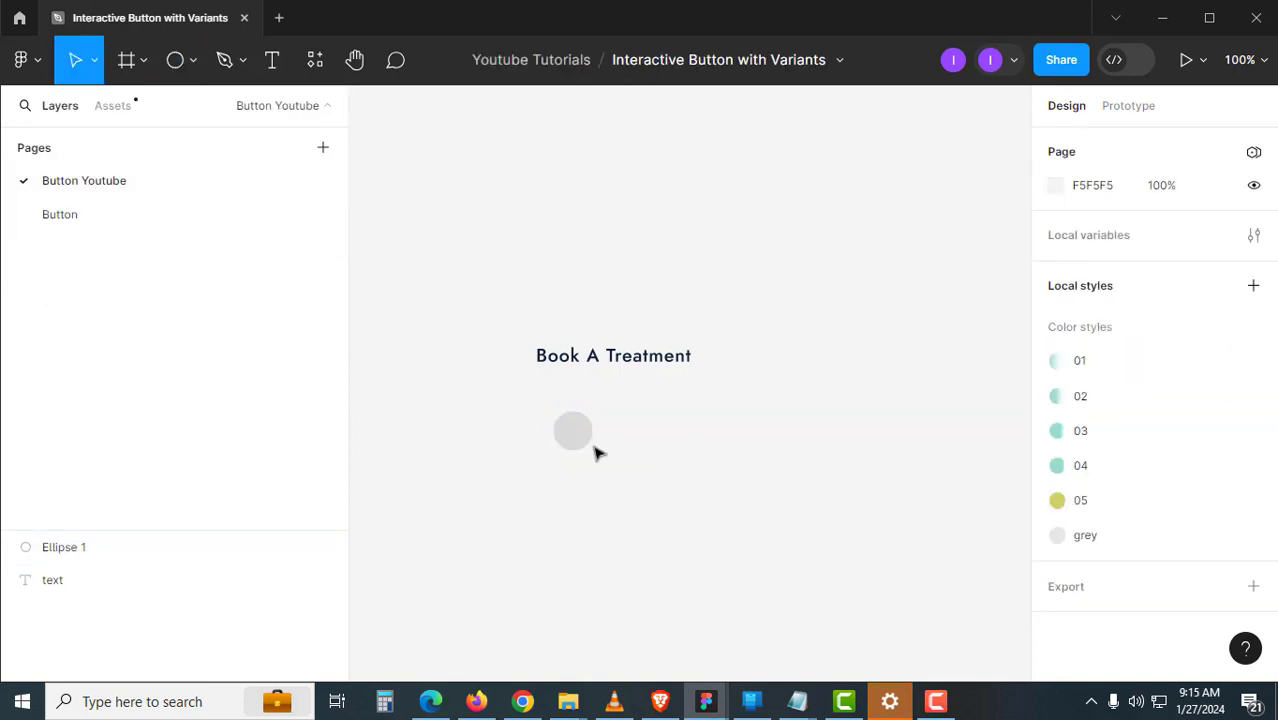
Resize the circle below the text to 24 × 24 with its proportions locked.
click(588, 452)
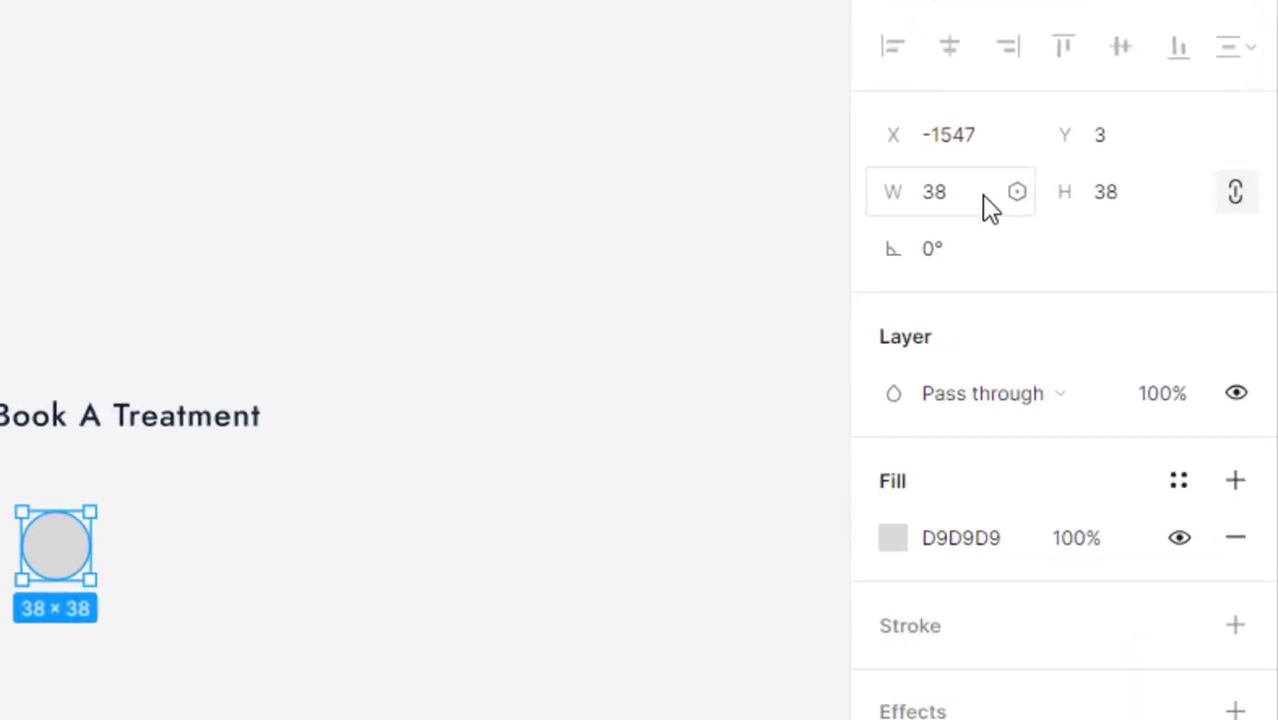
click(1094, 227)
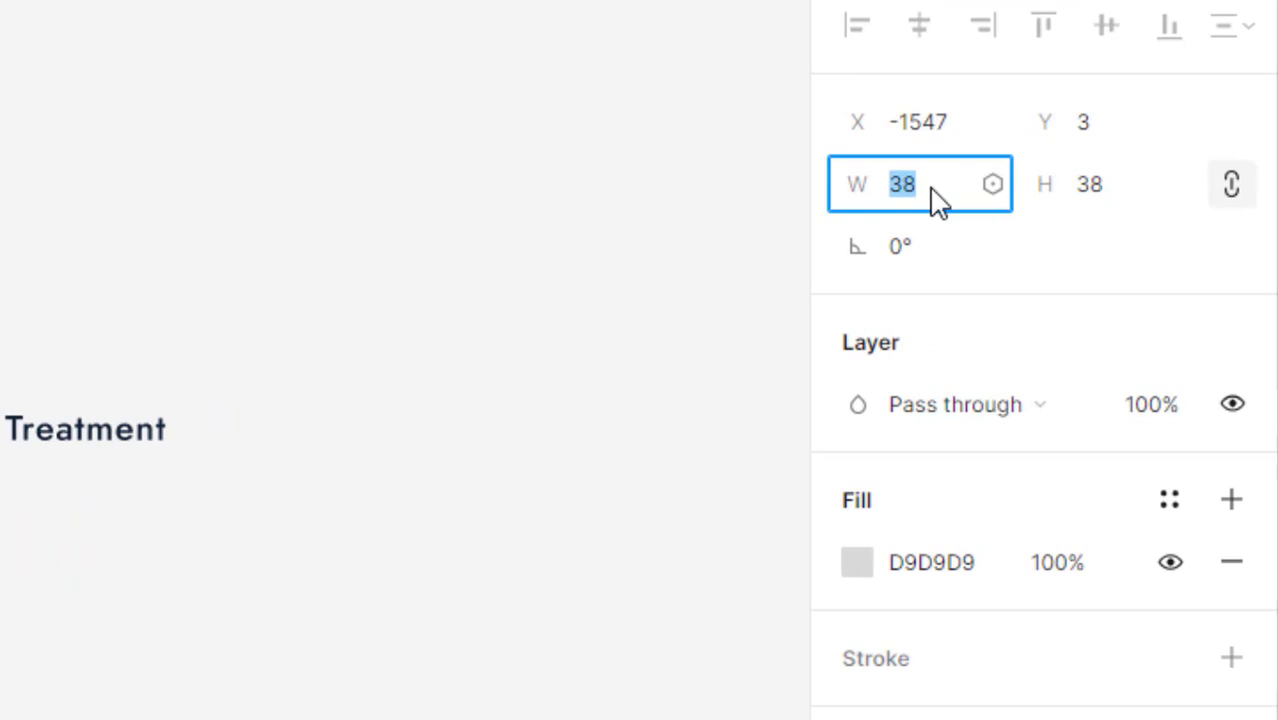
text(24)
key(Return)
click(585, 442)
click(578, 434)
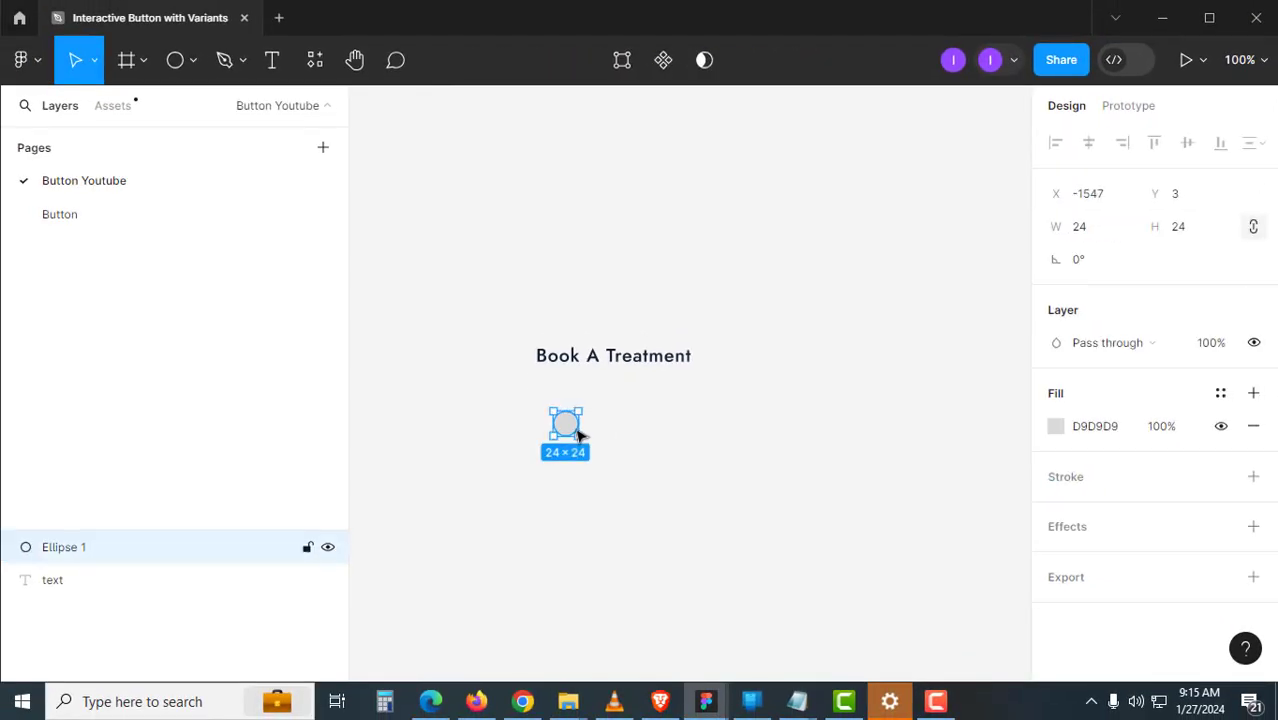
Wrap the 24 × 24 circle in a frame and rename the frame "icons left".
key(ctrl+alt+g)
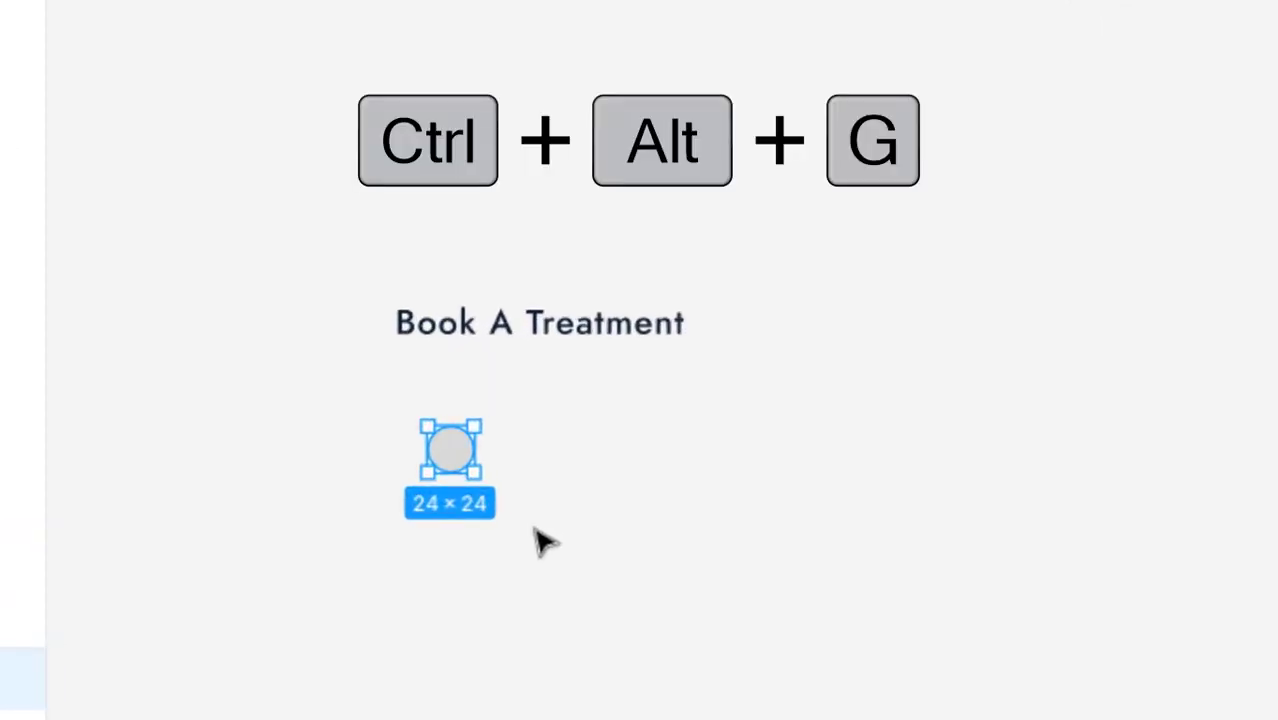
click(541, 542)
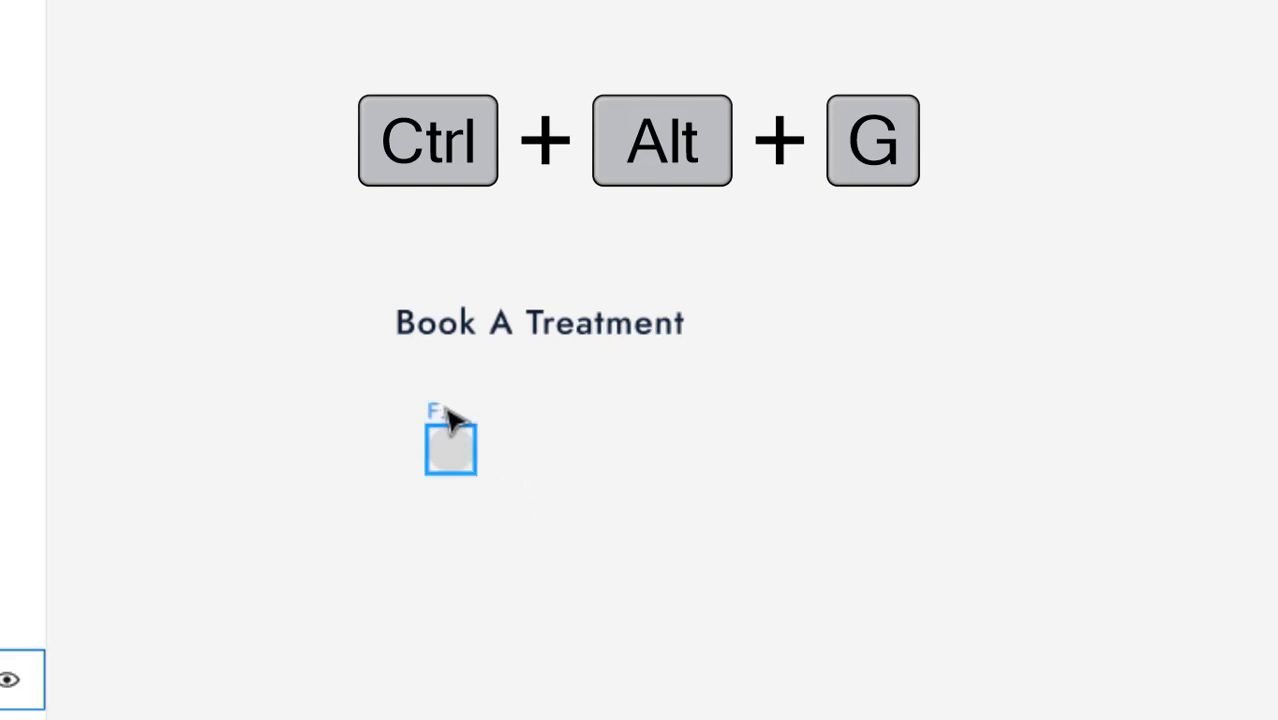
double_click(448, 412)
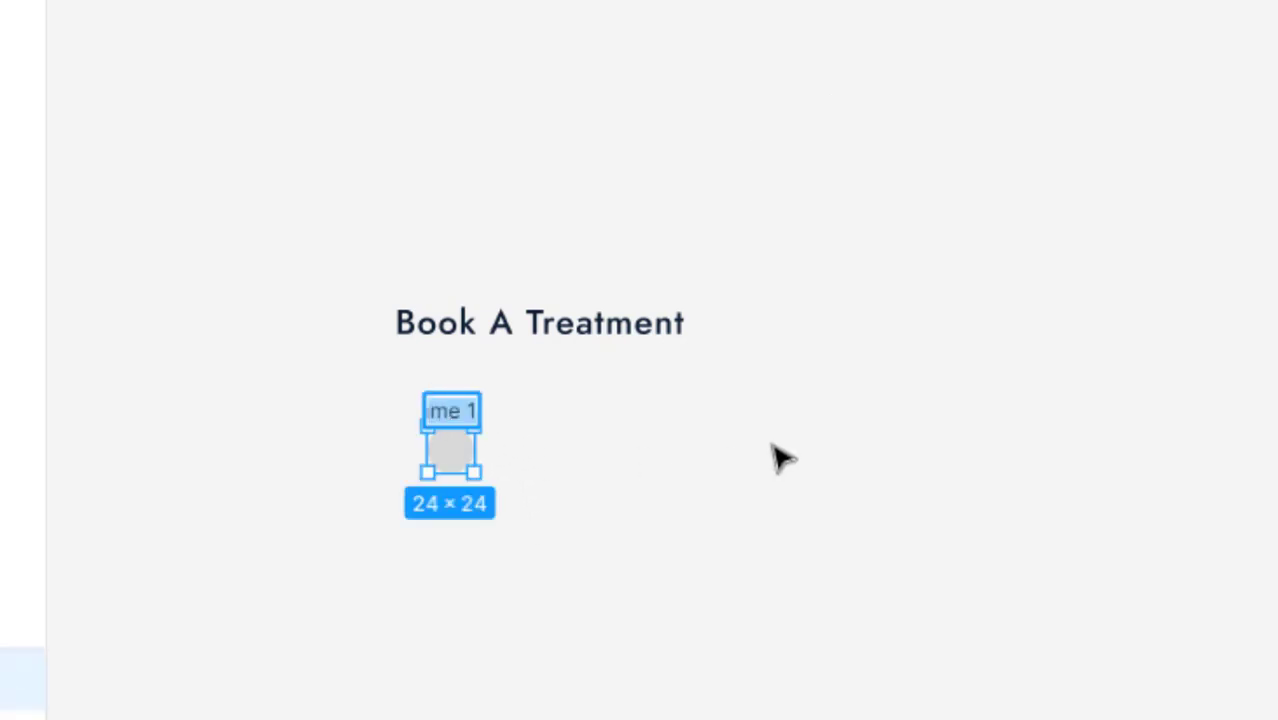
text(Icons lef)
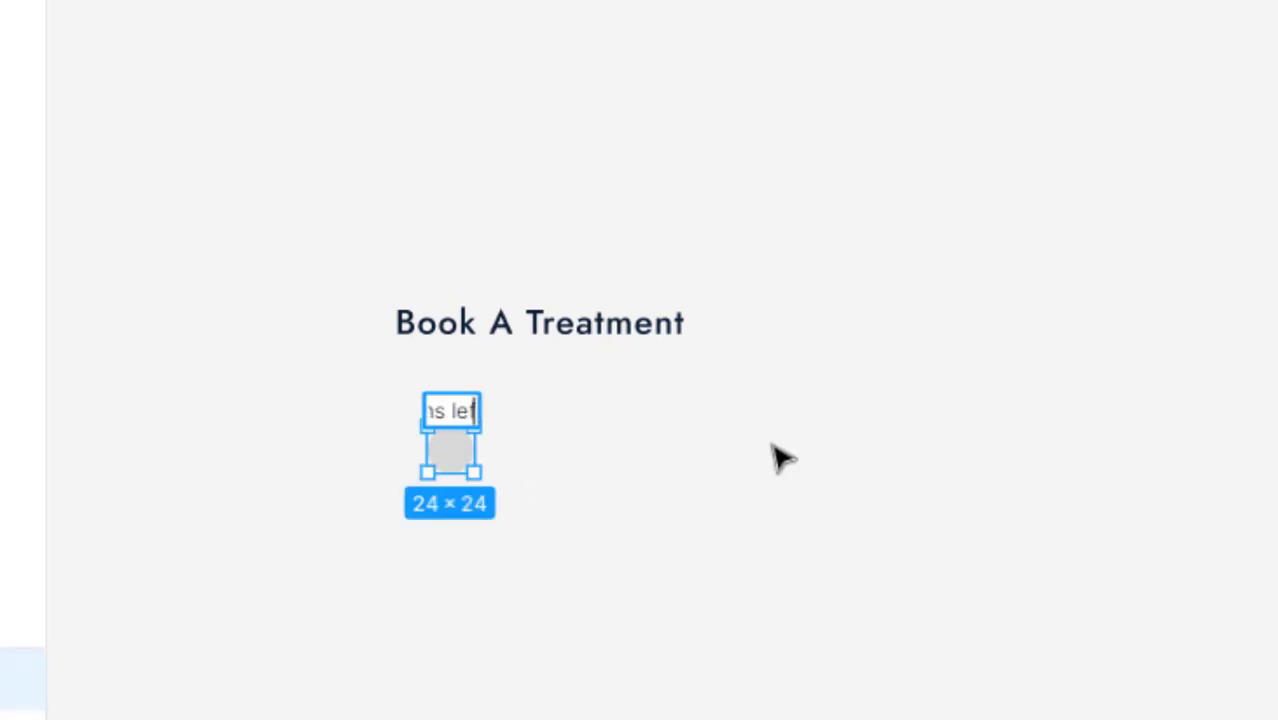
text(t)
key(Return)
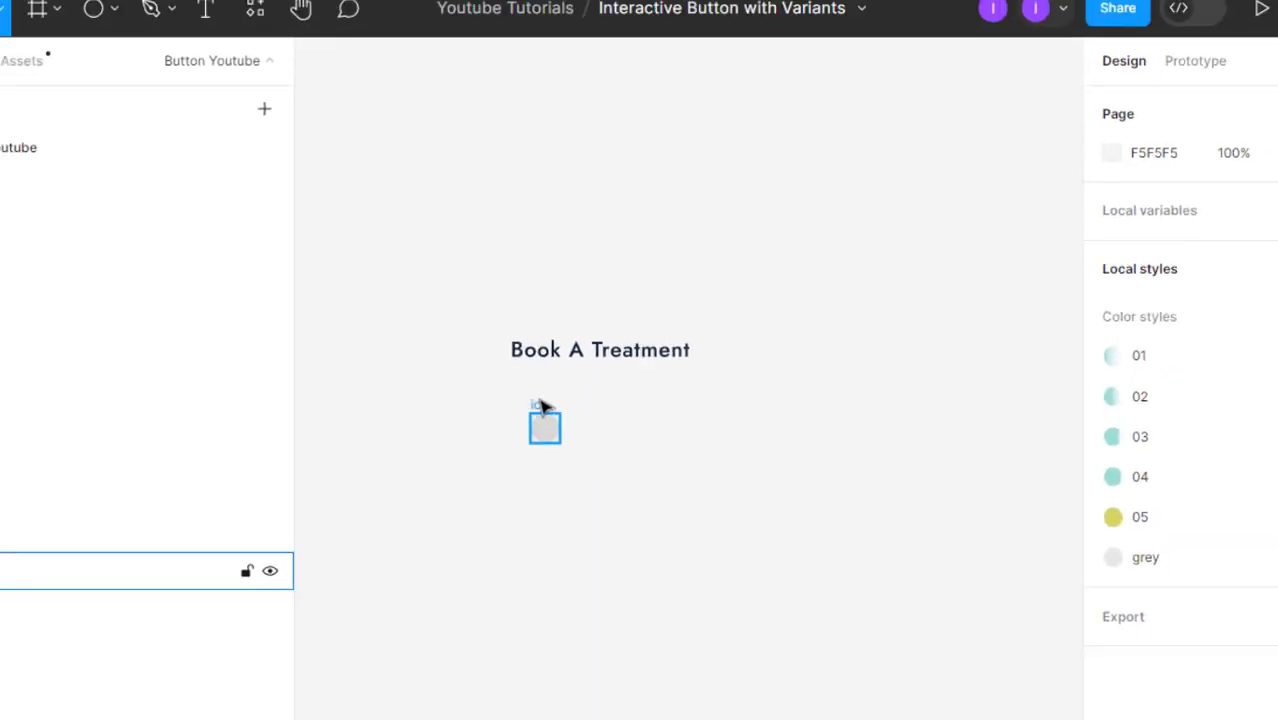
Turn the "icons left" frame into a component and add a second variant to it.
click(621, 60)
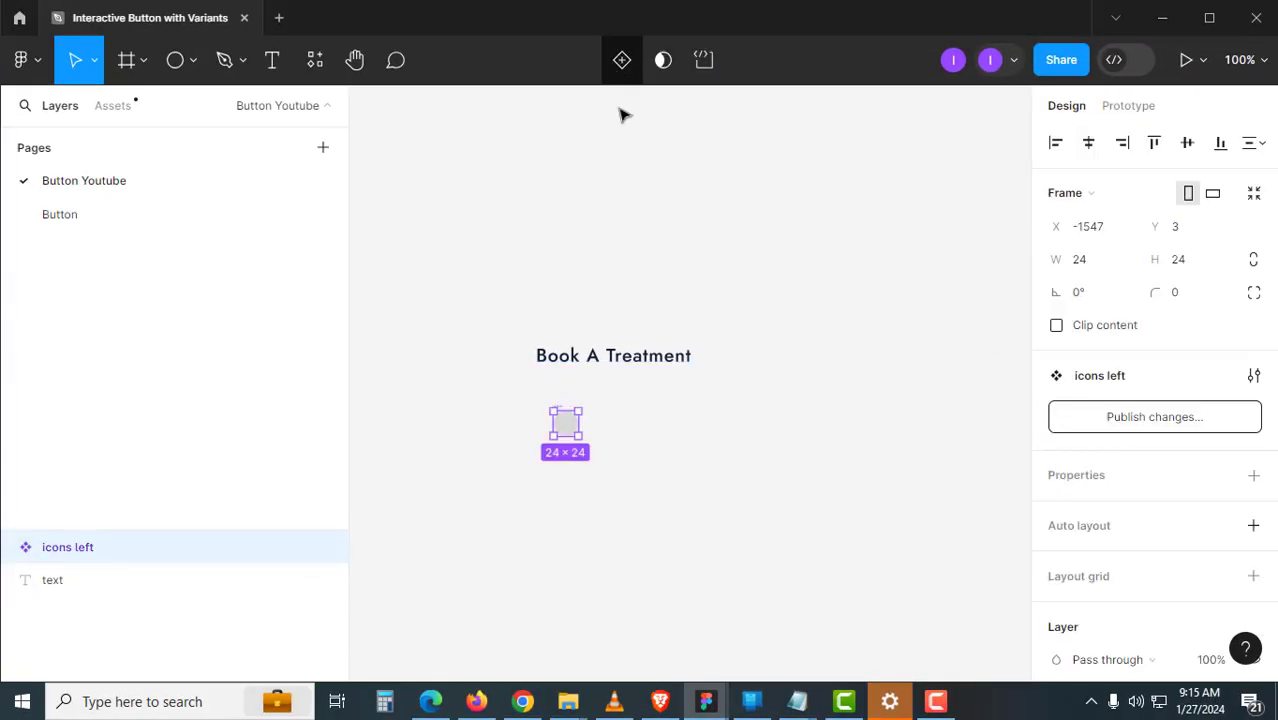
click(617, 253)
click(561, 414)
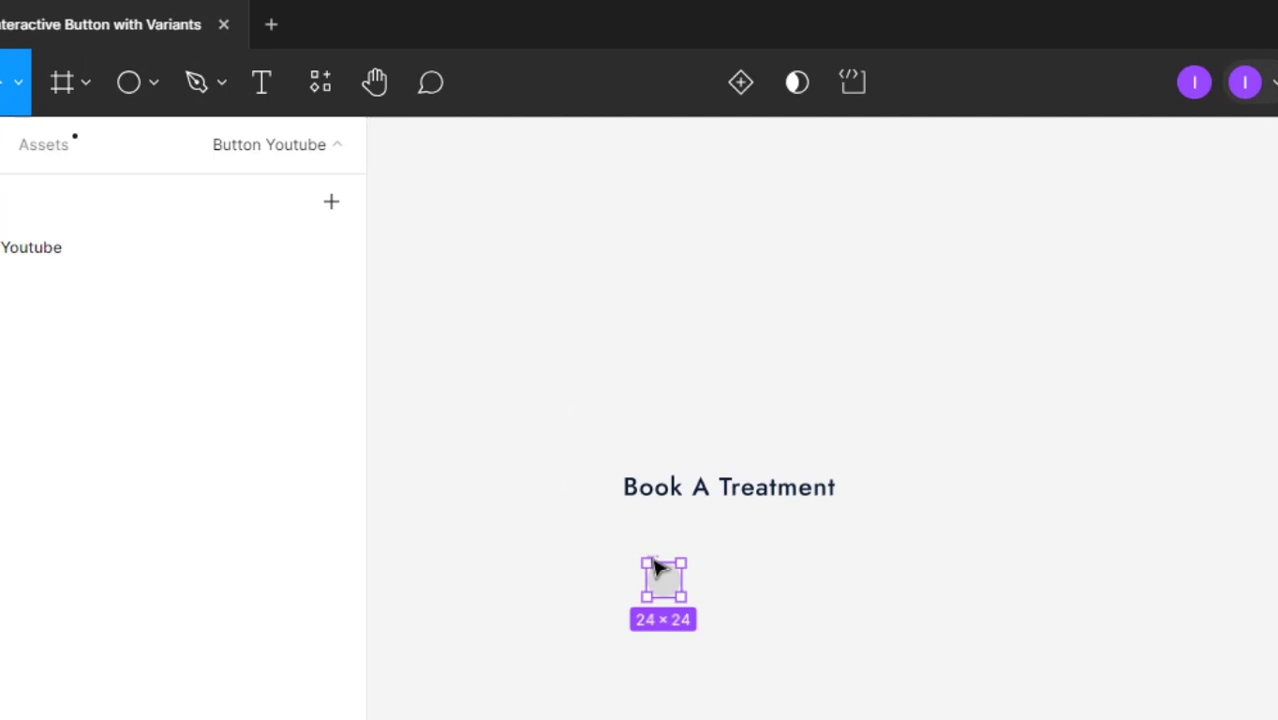
click(740, 85)
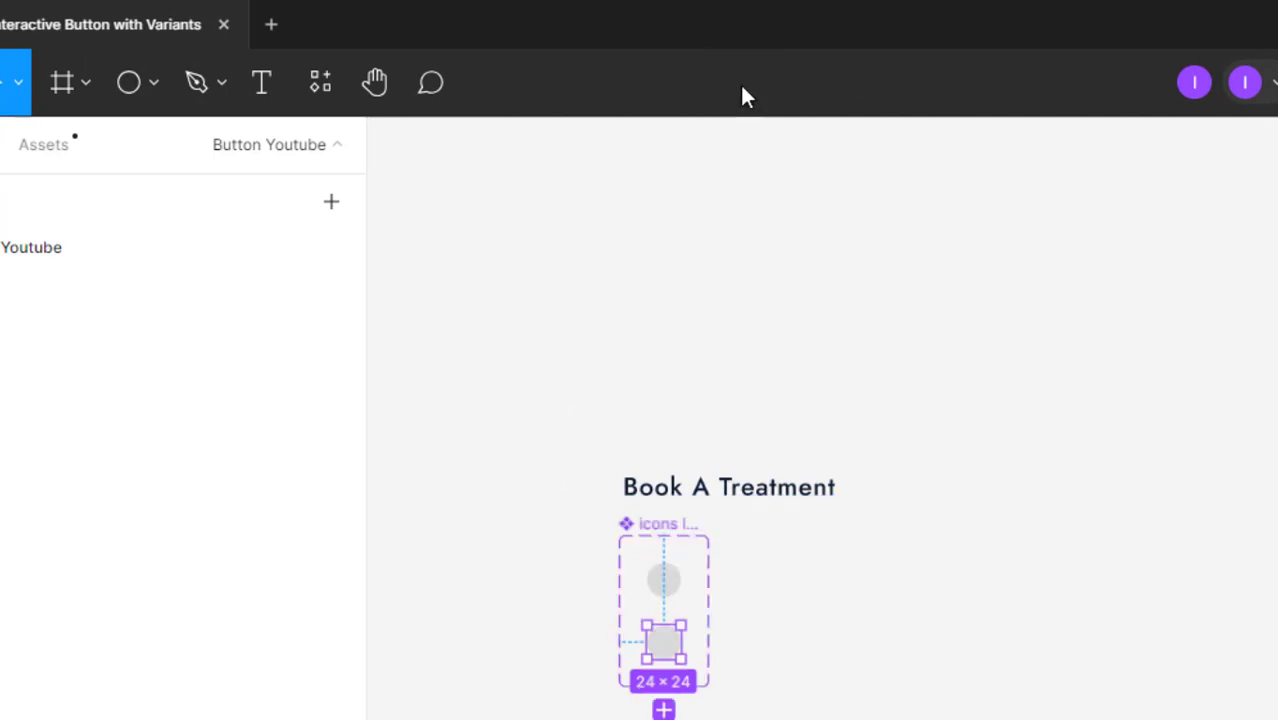
click(790, 622)
Move the "icons left" component set away from the text to about X -1643, Y 68, and deselect it.
click(662, 523)
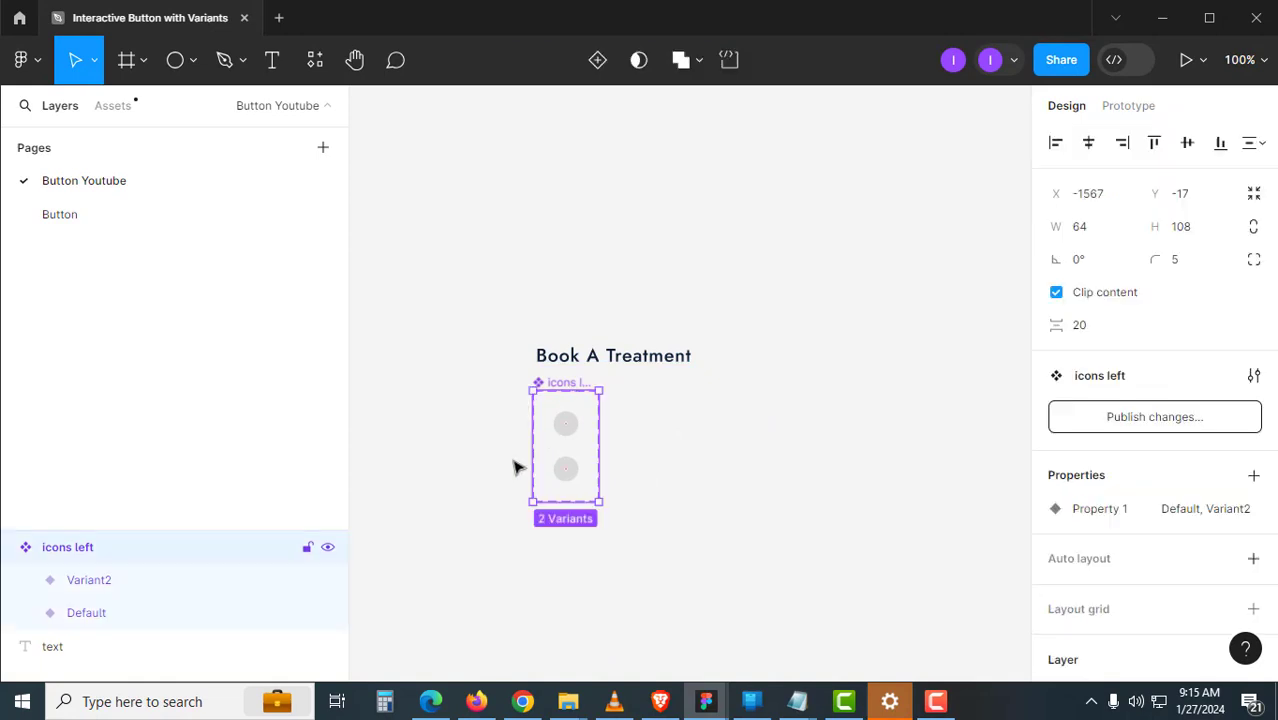
drag(572, 388, 494, 476)
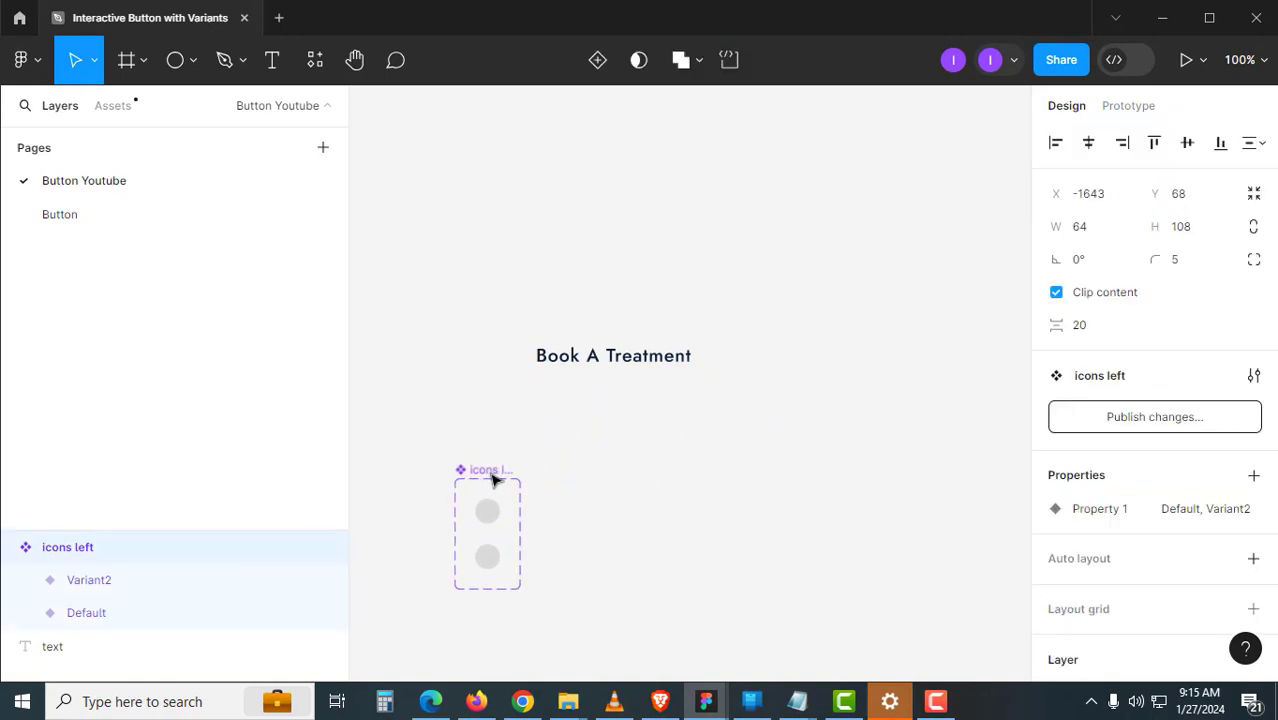
scroll(643, 447, down, 2)
scroll(643, 447, left, 1)
click(643, 447)
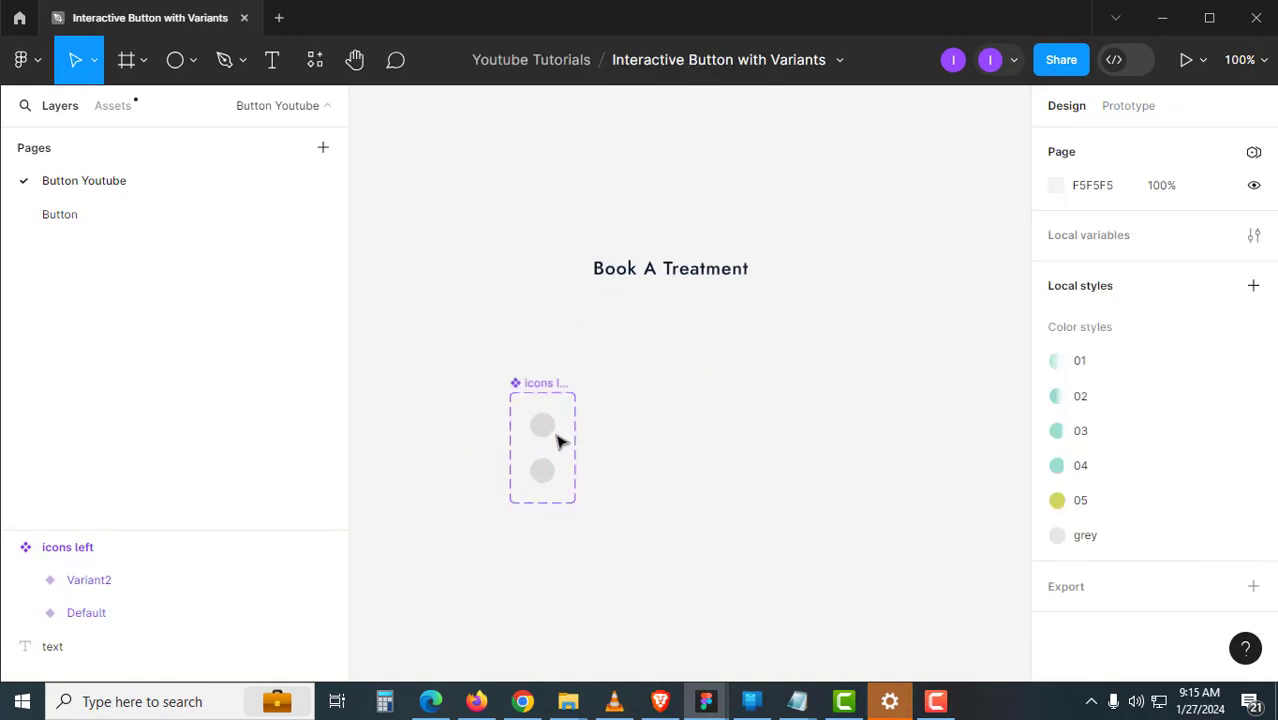
Rename the upper "icons left" variant's property to "left icon" and set its value to "placeholder".
click(543, 432)
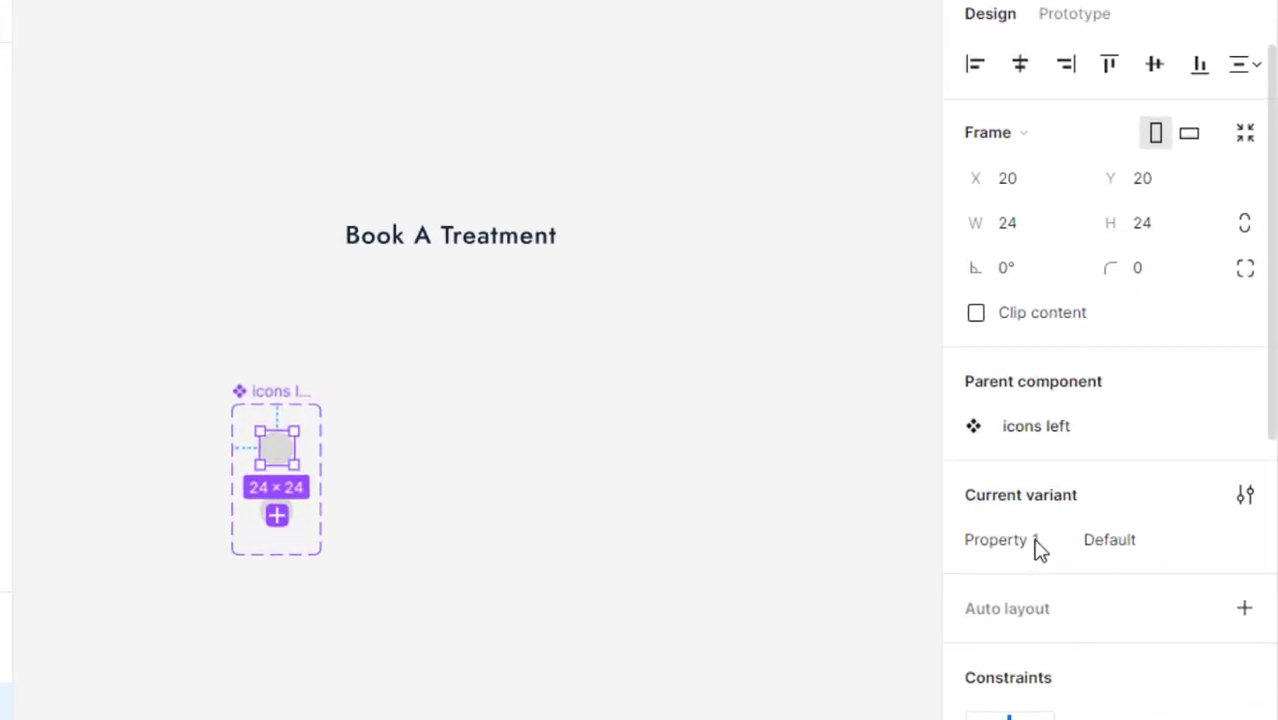
double_click(1040, 535)
key(BackSpace)
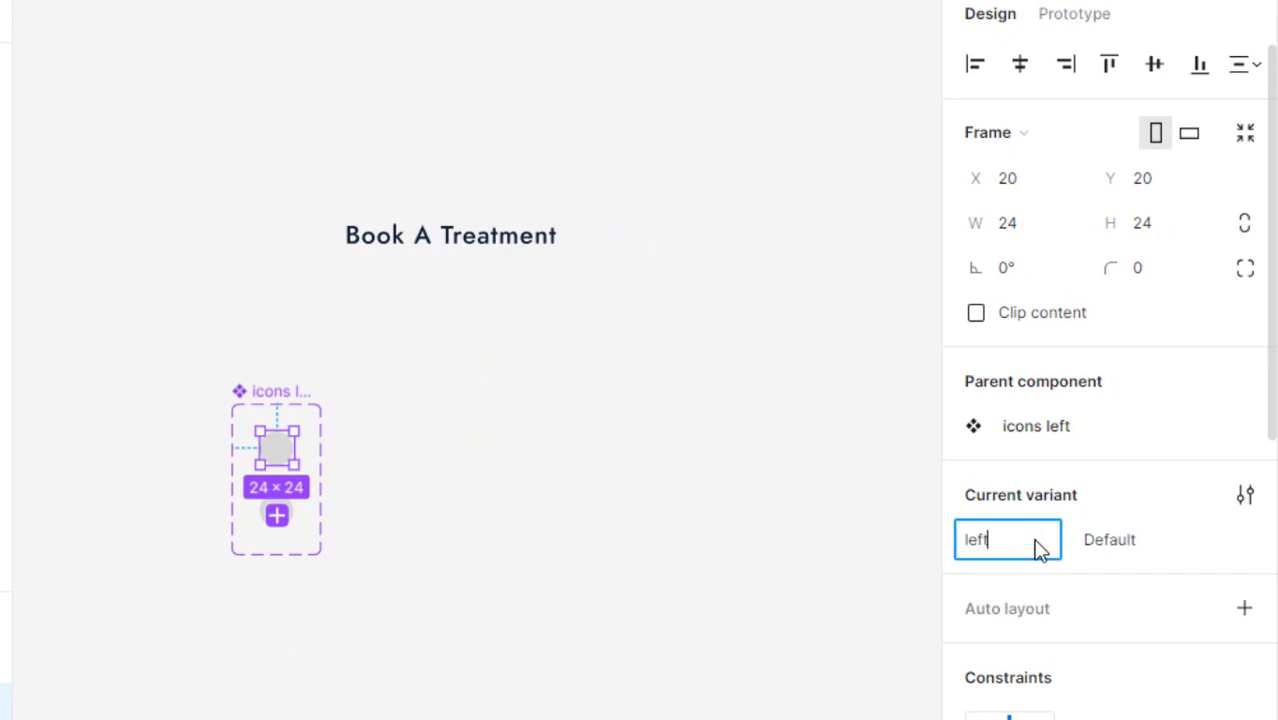
key(Return)
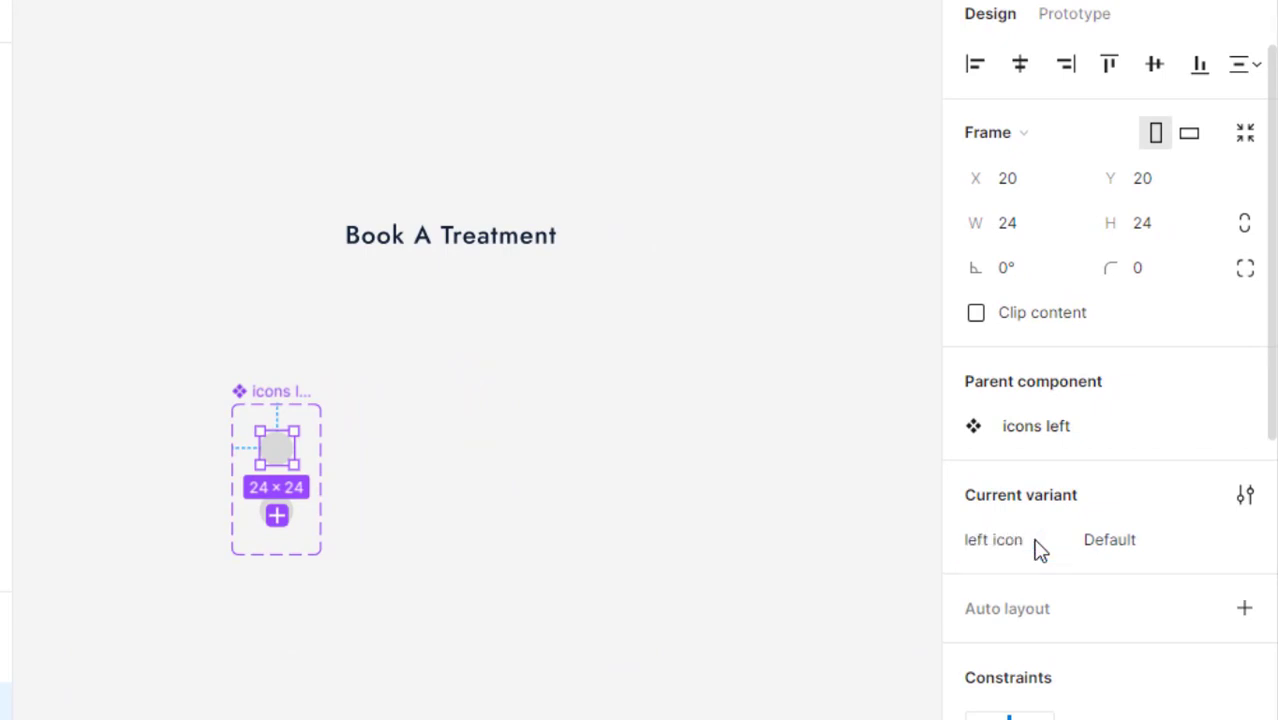
double_click(1151, 549)
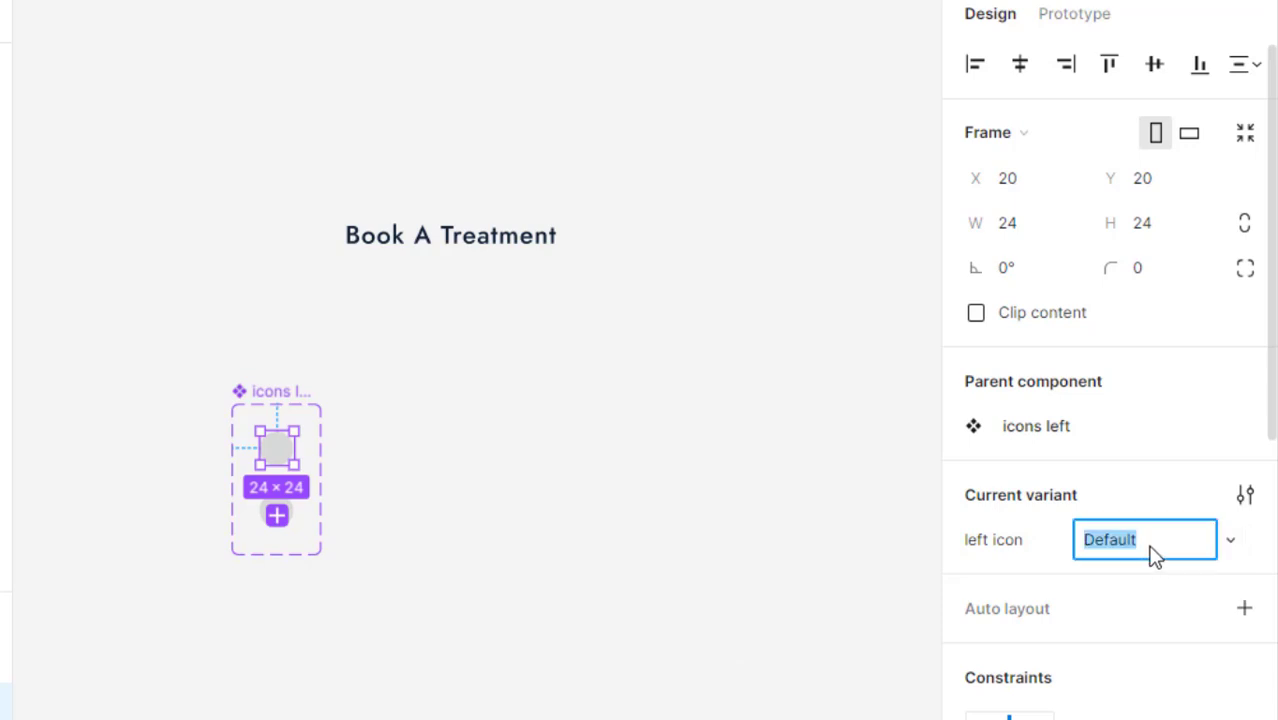
text(placeho)
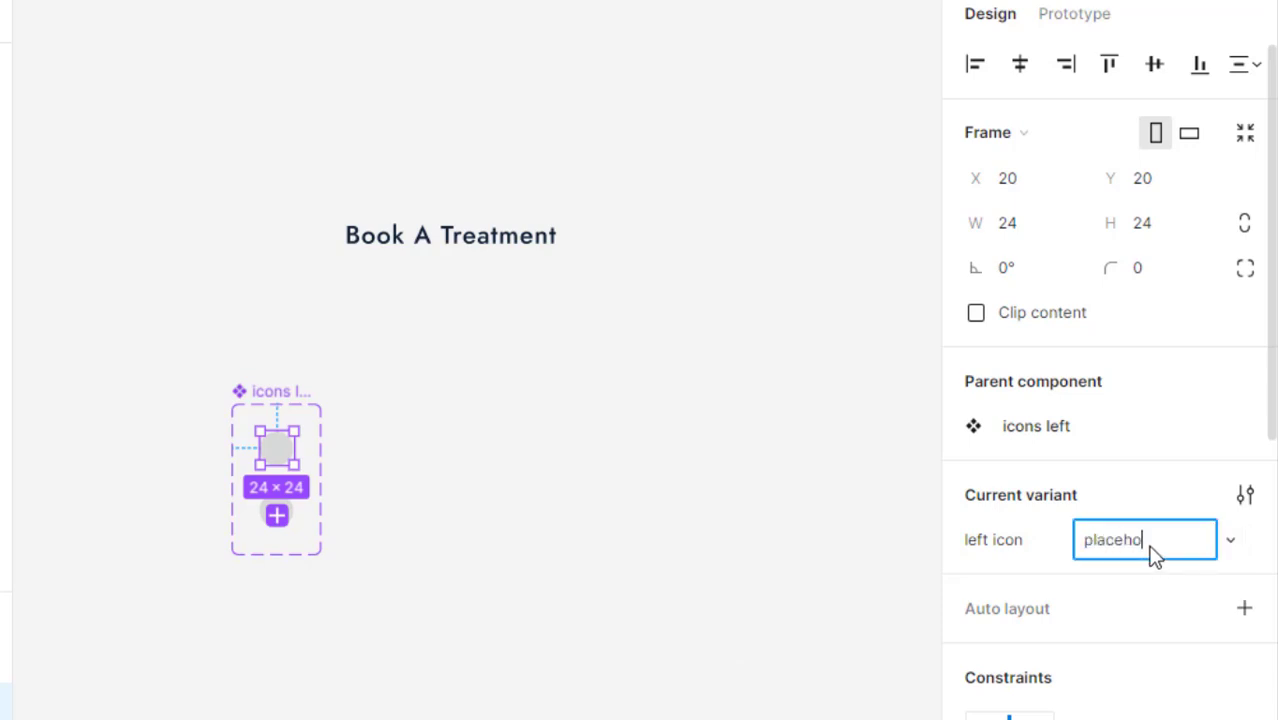
text(lder)
click(665, 619)
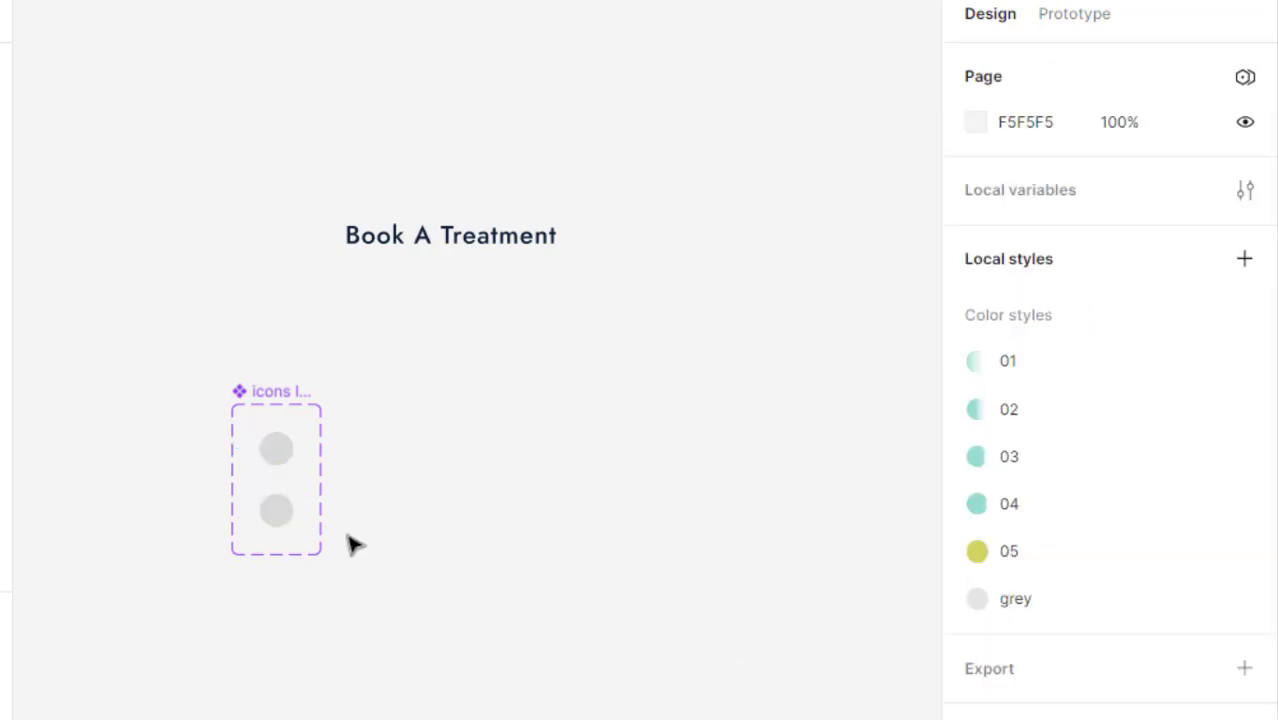
Place an instance of the placeholder variant just left of the "Book A Treatment" text at about X -1618, Y -62.
click(297, 529)
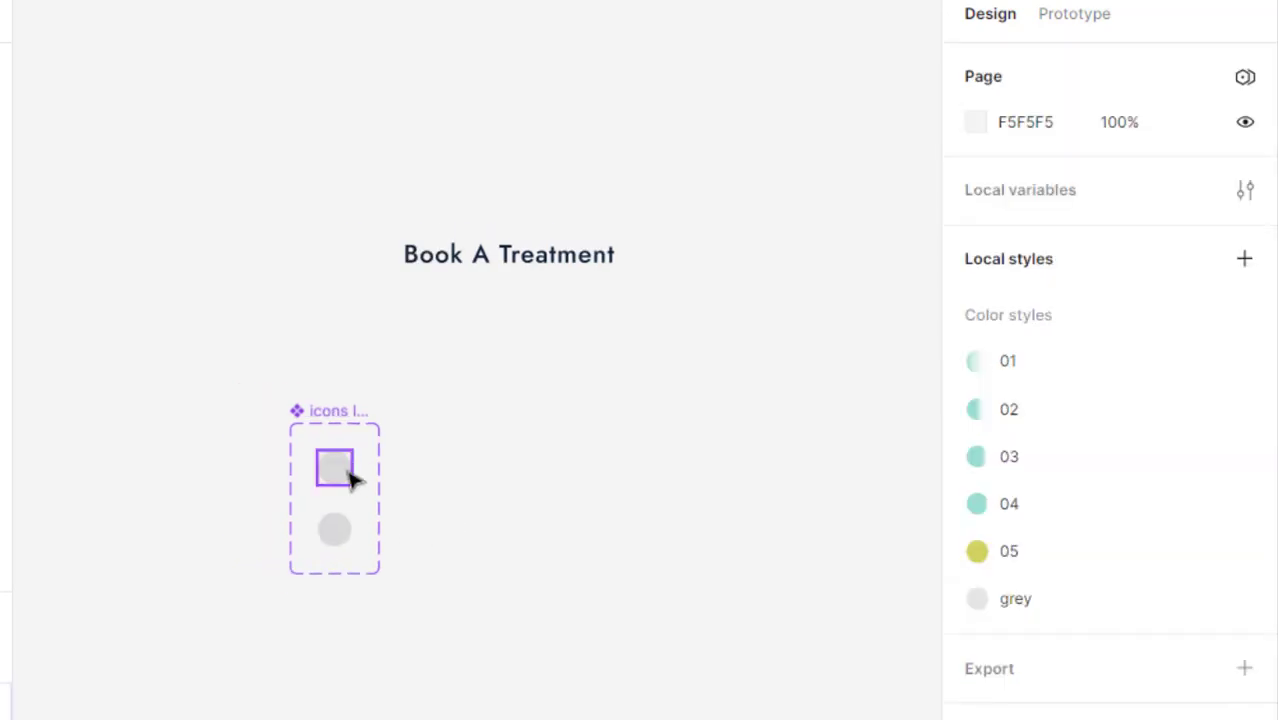
click(352, 479)
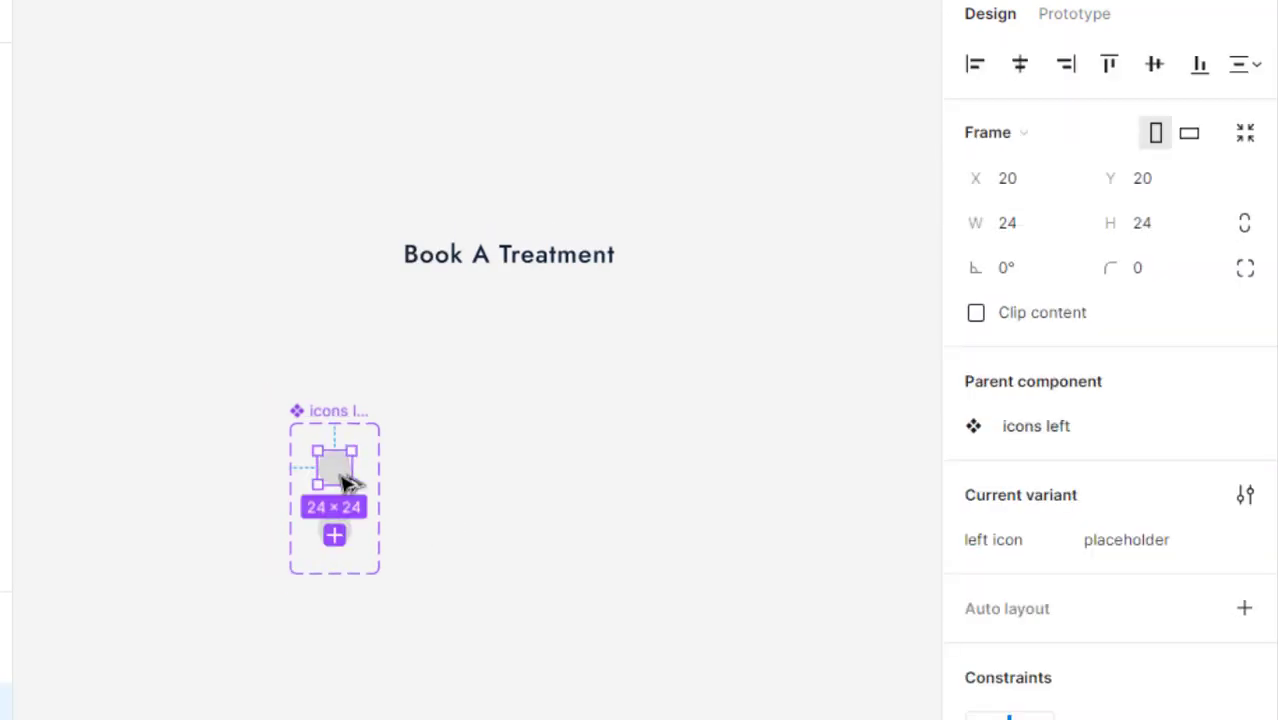
drag(345, 483, 354, 271)
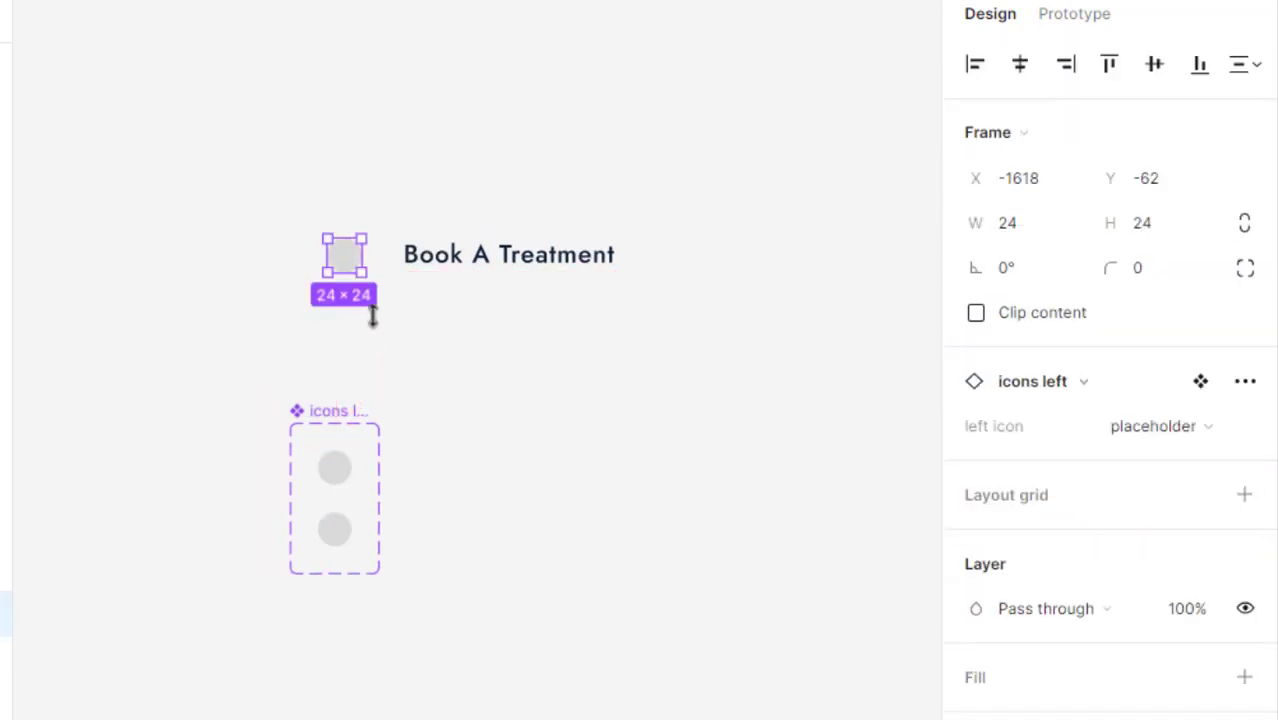
click(399, 308)
Combine the placeholder icon instance and the "Book A Treatment" text into a horizontal auto layout frame.
scroll(399, 308, up, 3)
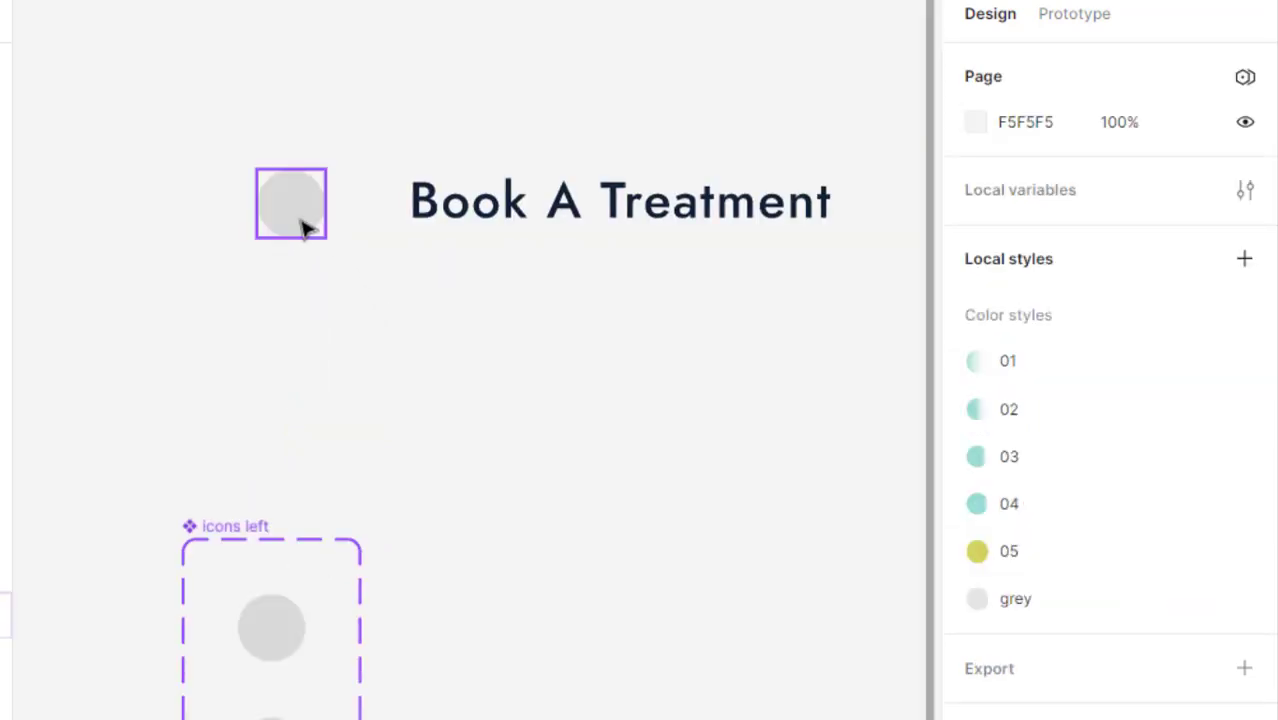
click(305, 228)
shift+click(456, 218)
key(shift+a)
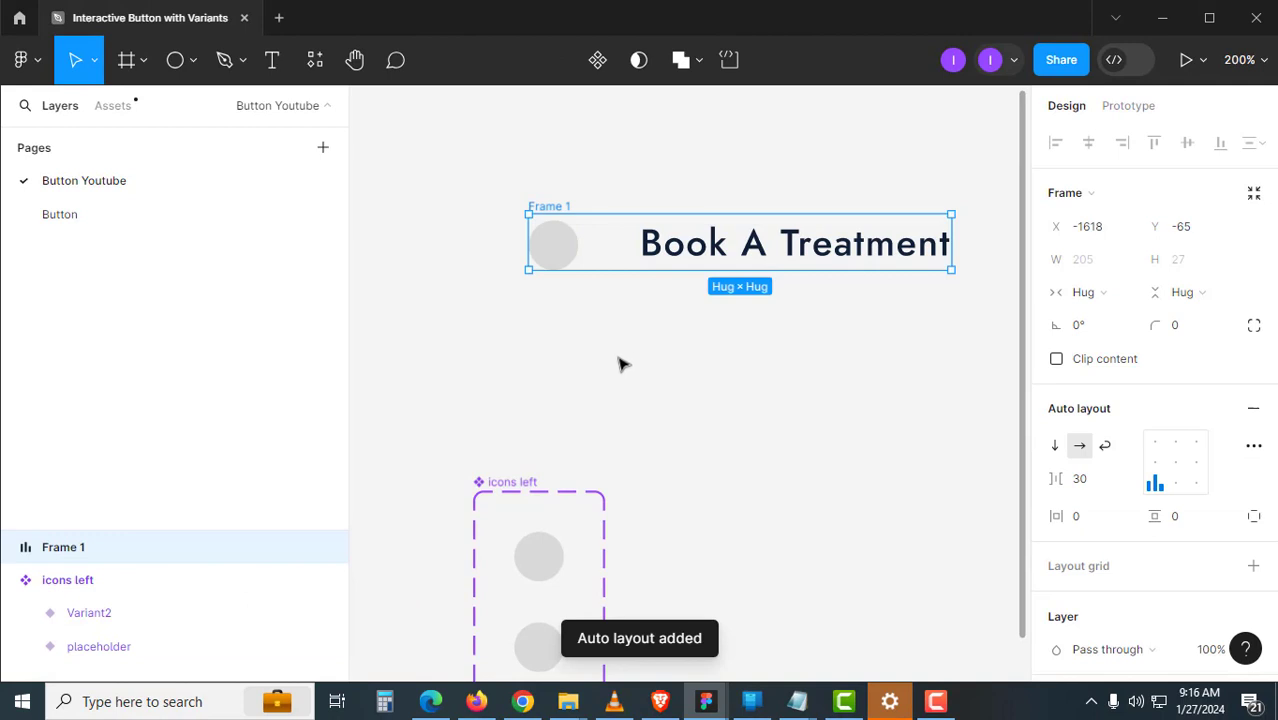
click(618, 364)
Rename the auto layout frame around the icon and text as "left icon and text".
click(558, 207)
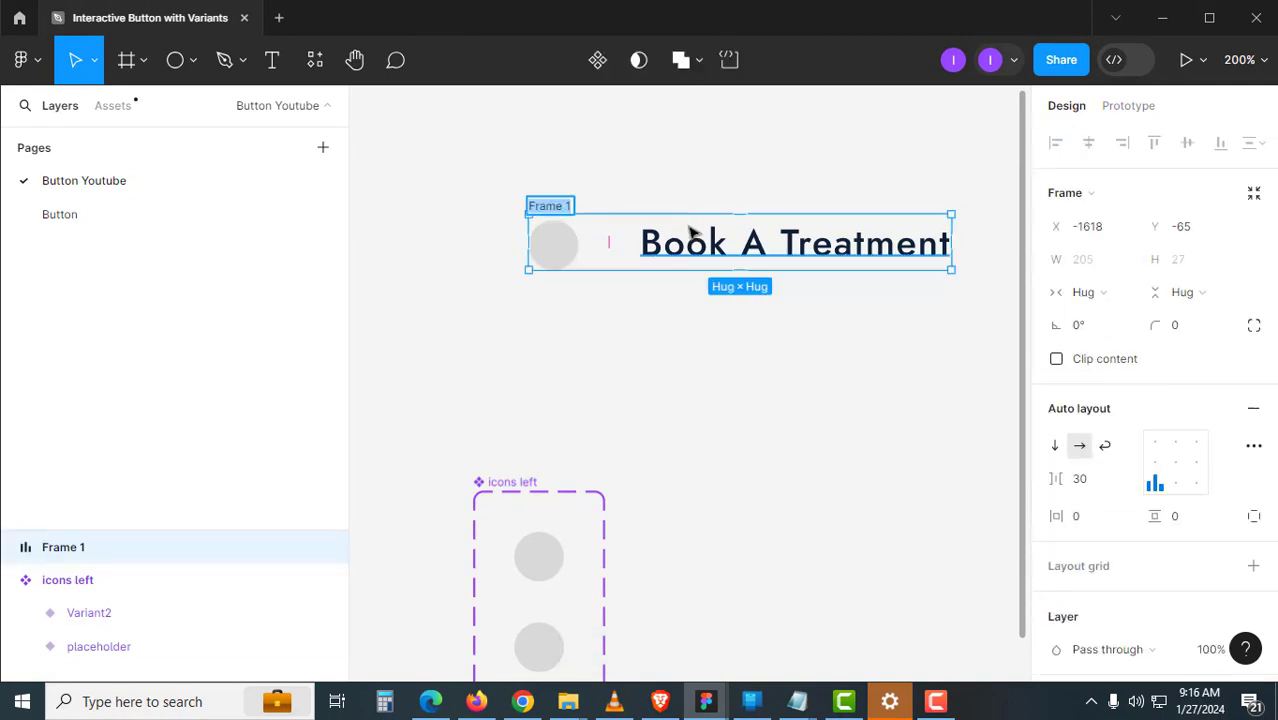
text(left ic)
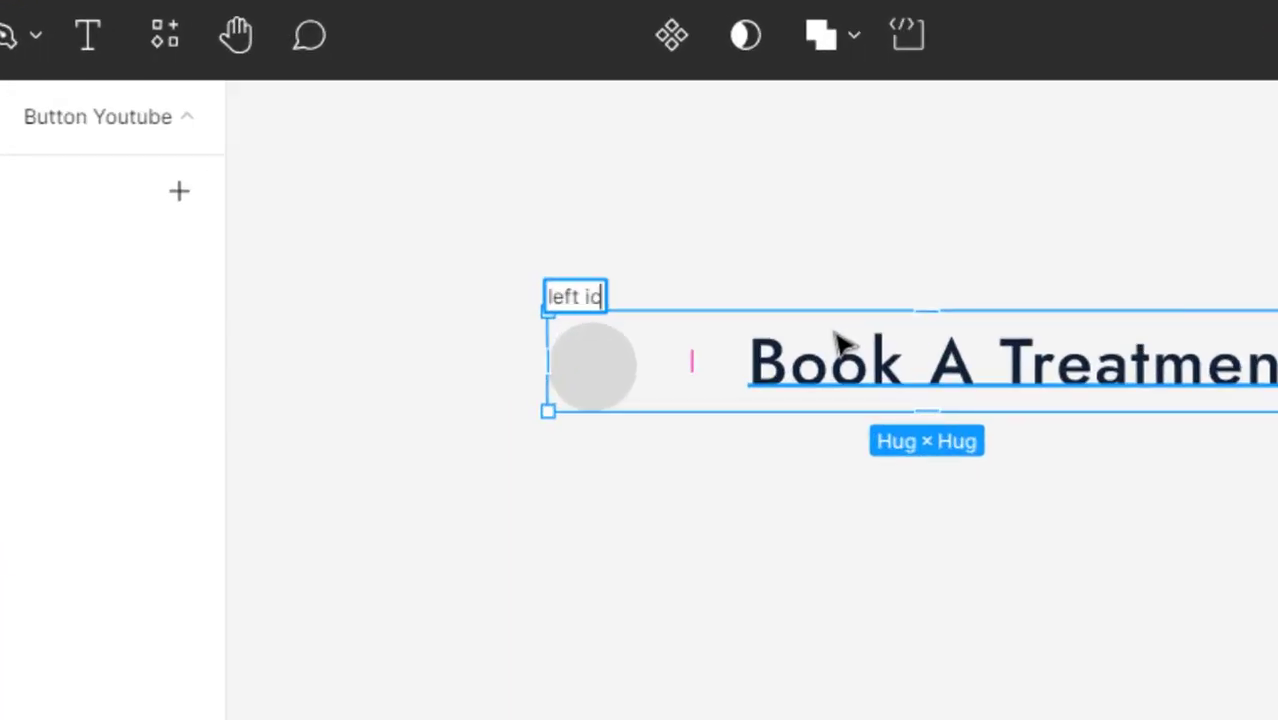
text(on and text)
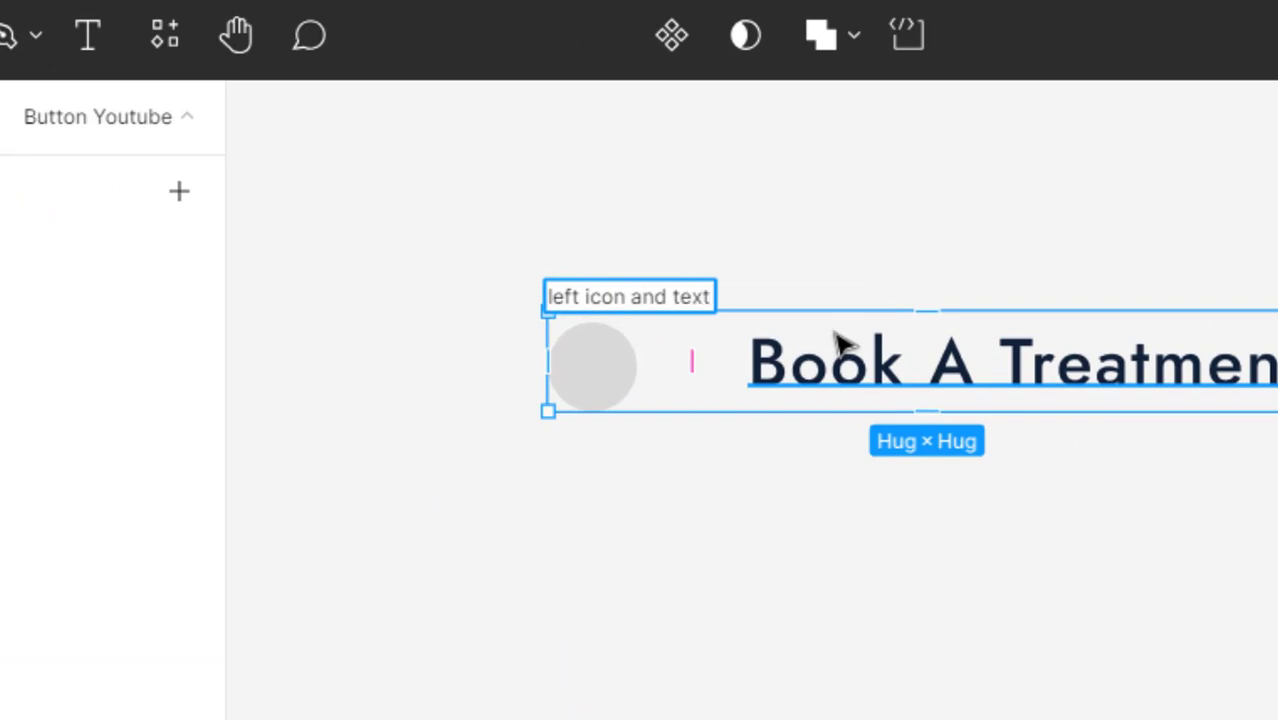
key(Return)
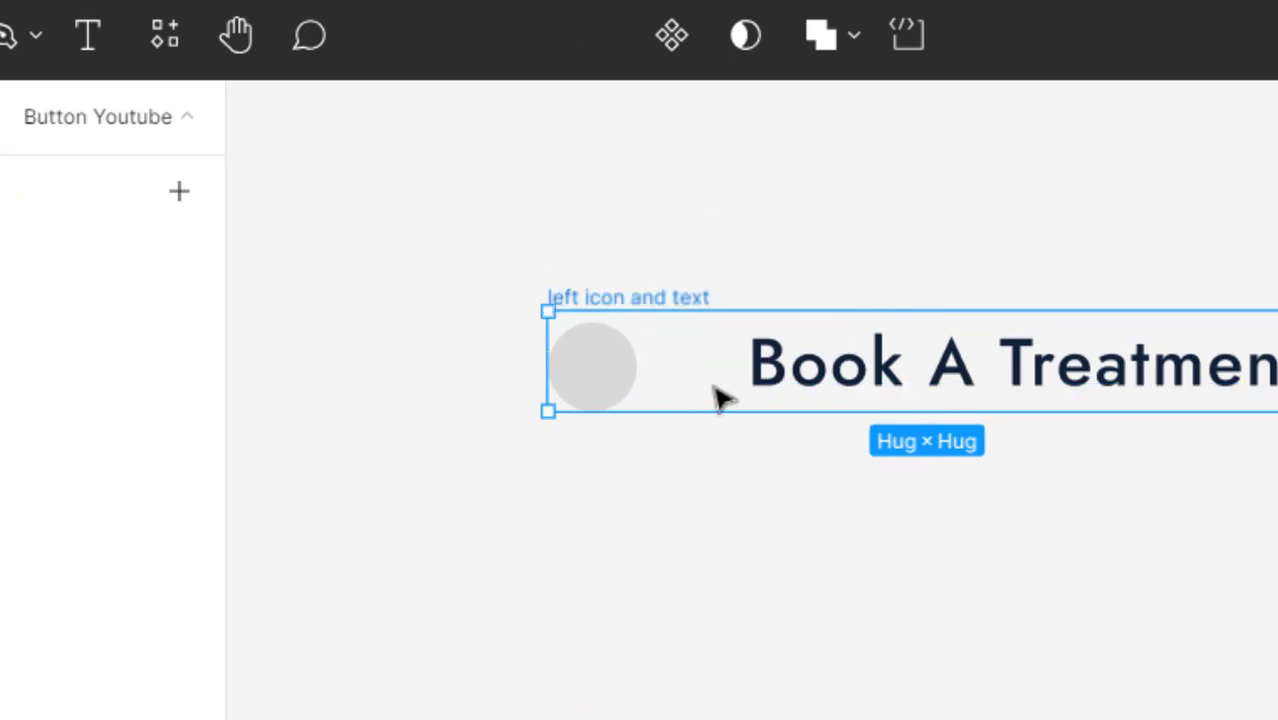
Set the spacing between the icon and the text in the "left icon and text" frame to 16.
click(692, 362)
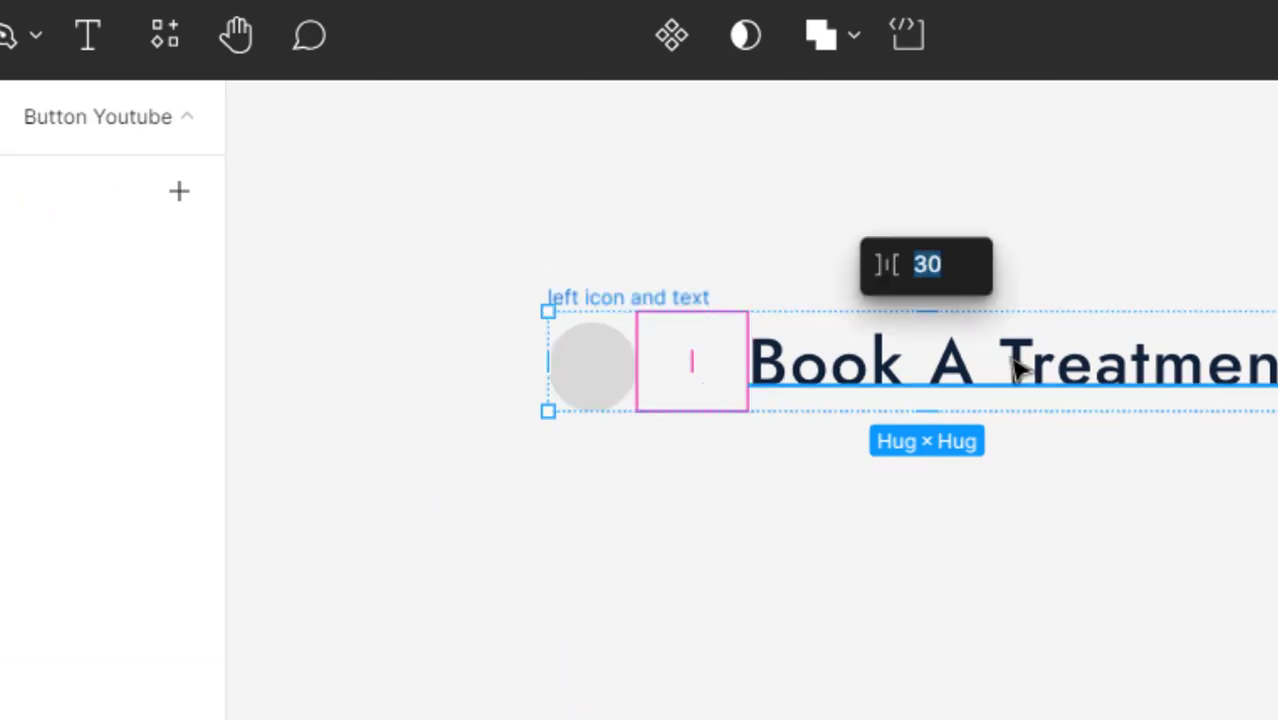
text(16)
key(Return)
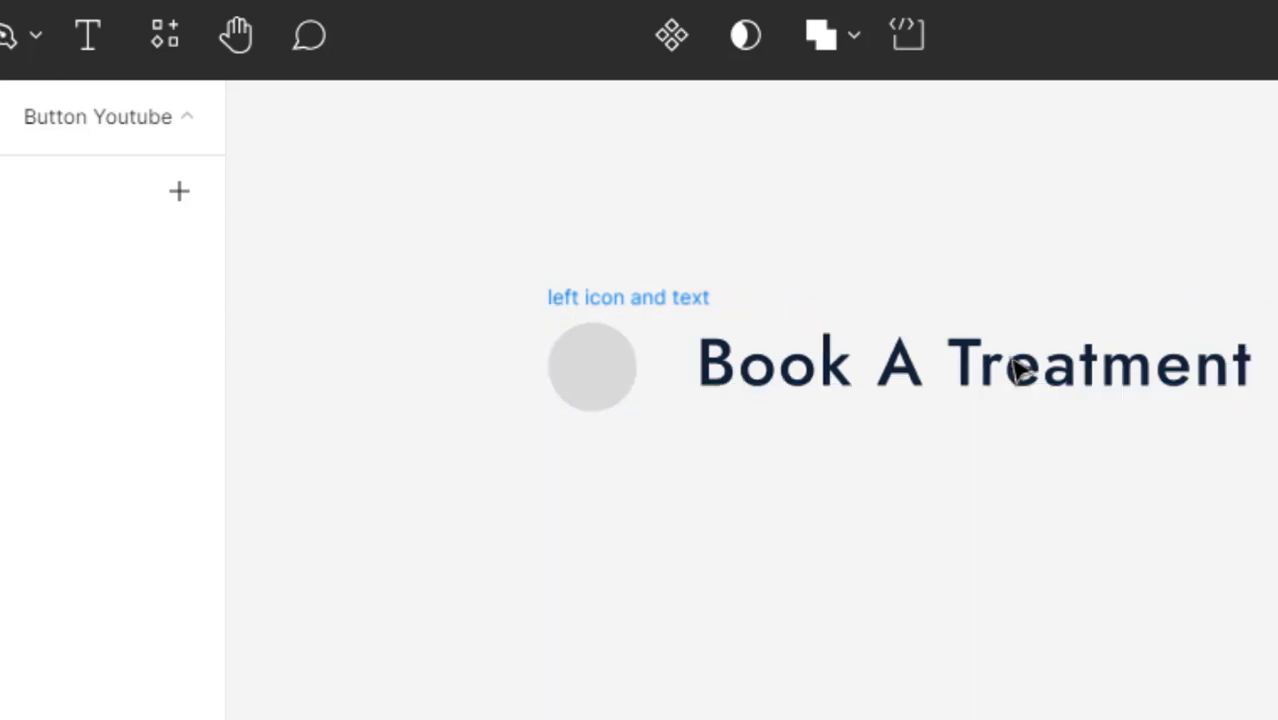
click(730, 576)
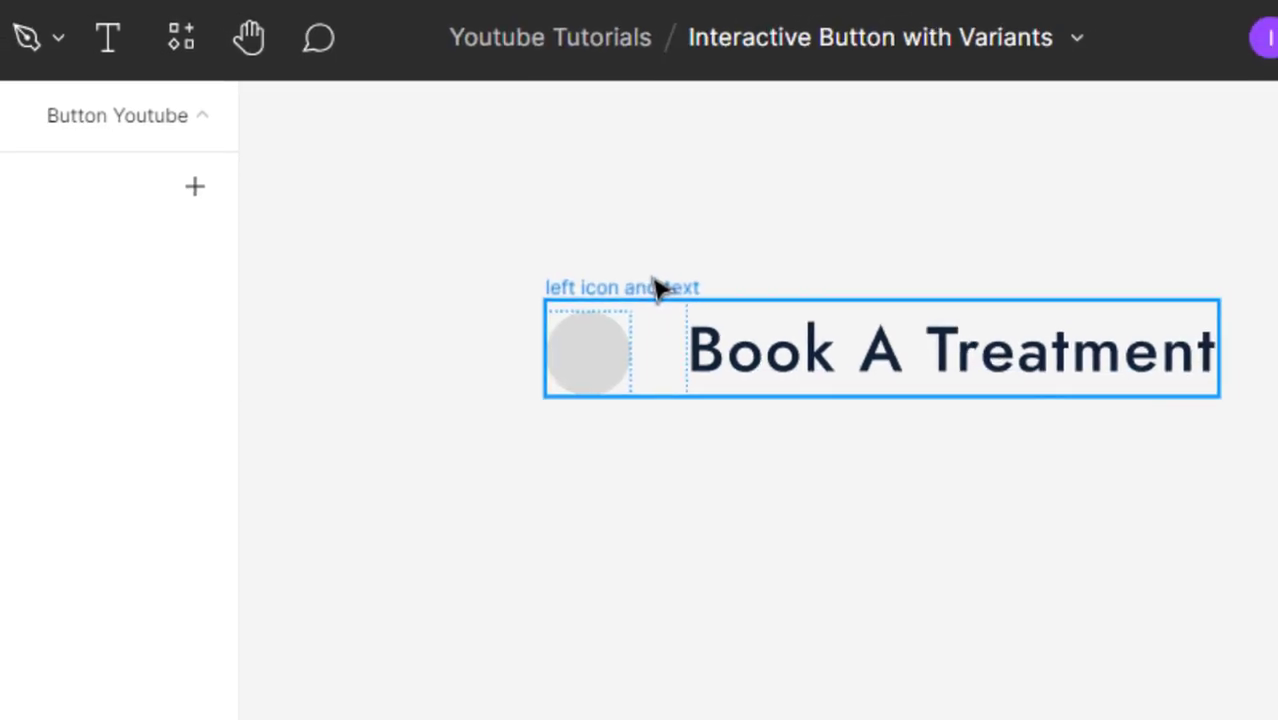
Set the auto layout spacing of the "left icon and text" frame to 8.
click(663, 298)
click(1277, 719)
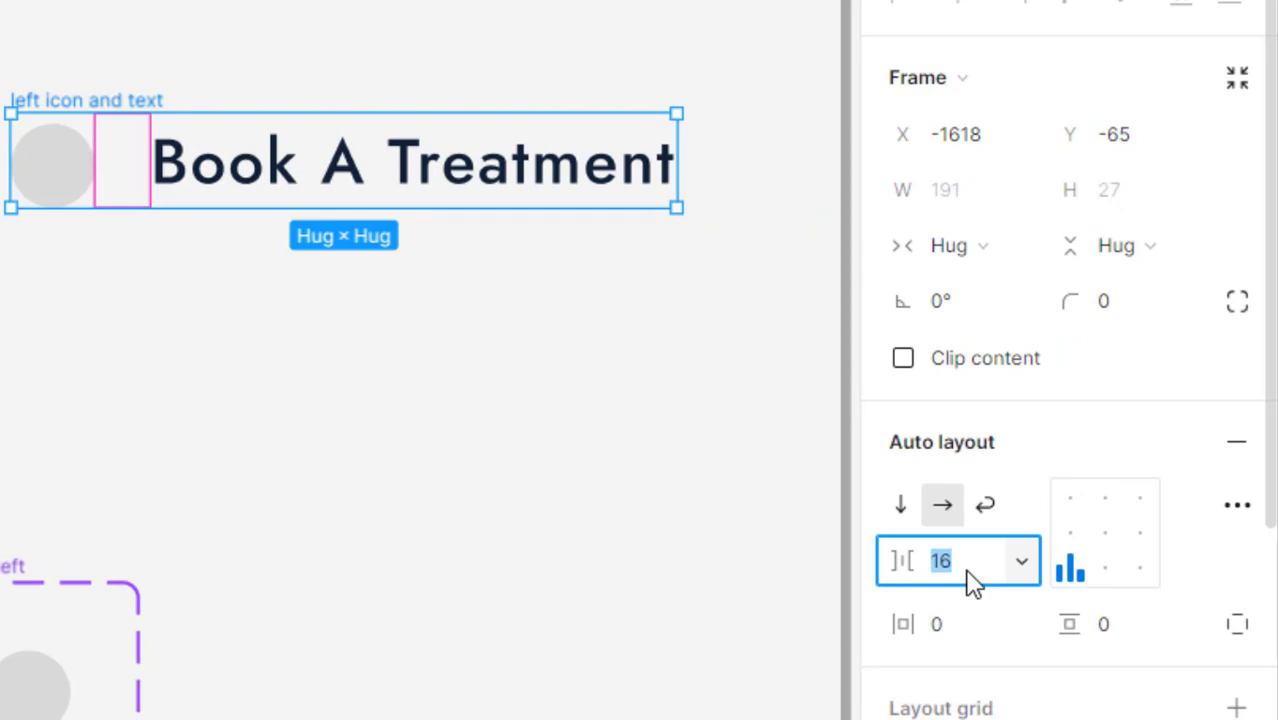
text(8)
click(304, 409)
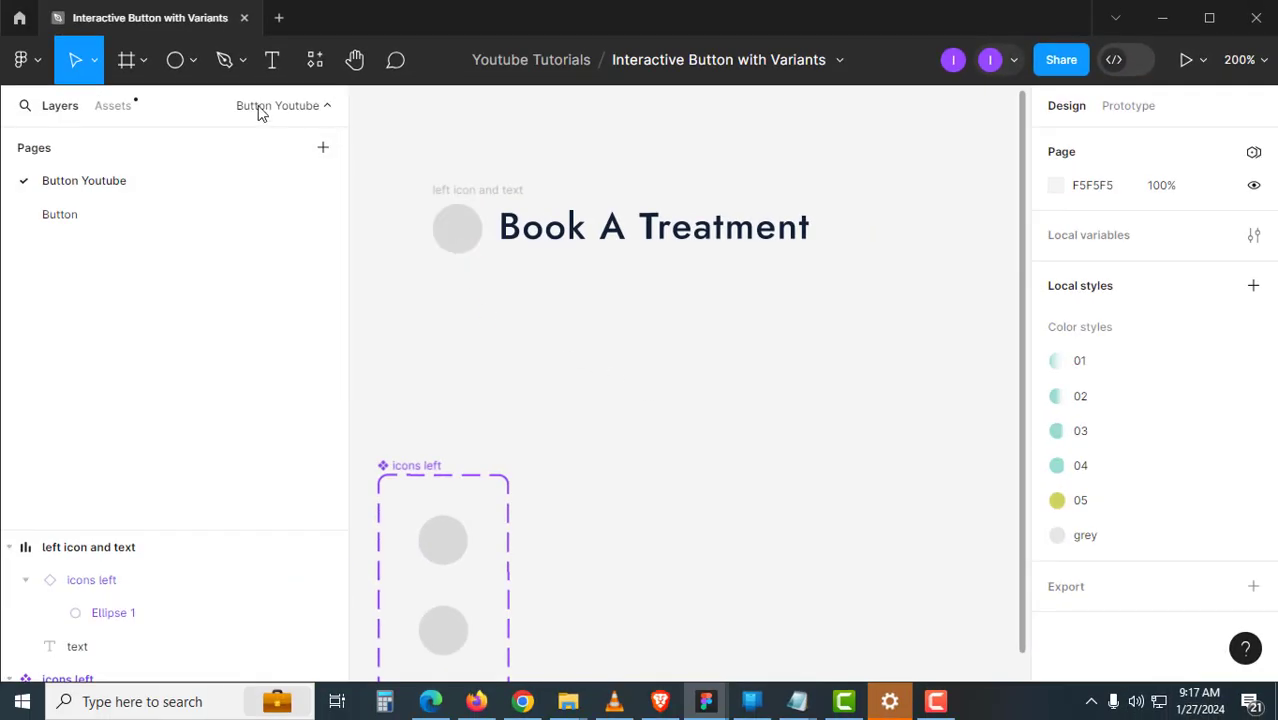
Draw a circle below the "Book A Treatment" text and set its size to 18 × 18.
click(194, 62)
click(181, 180)
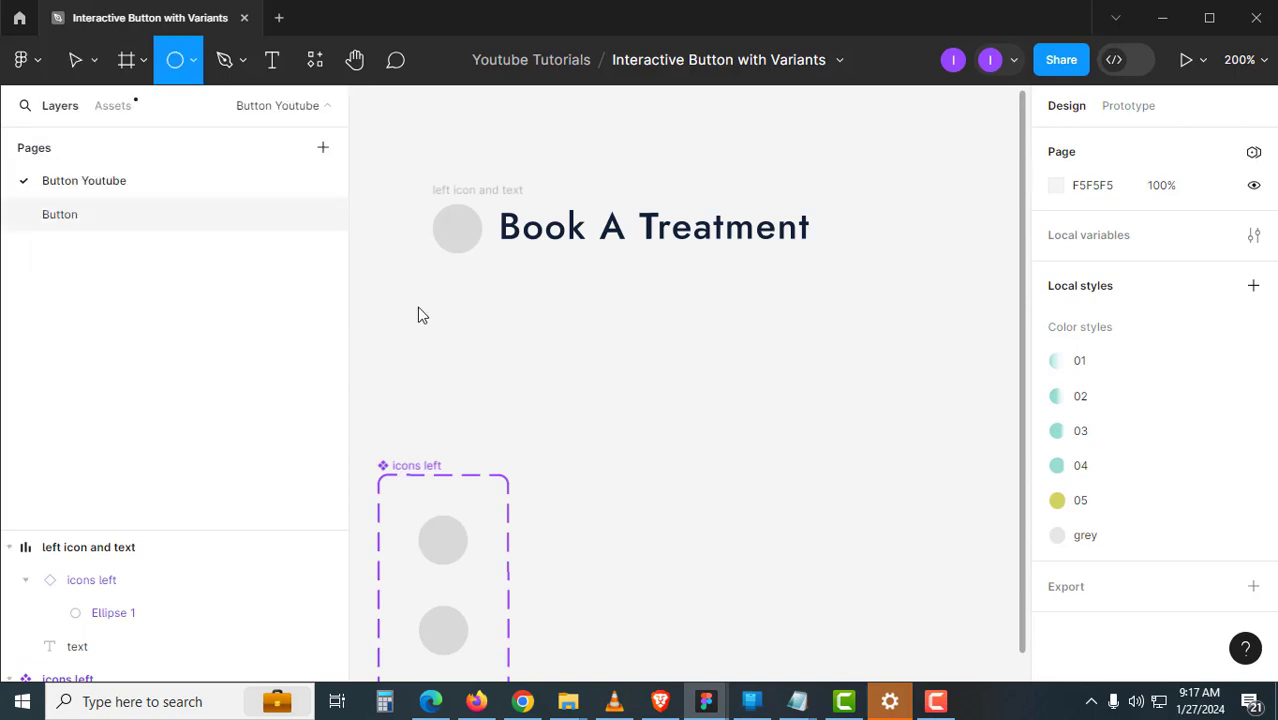
drag(722, 348, 768, 394)
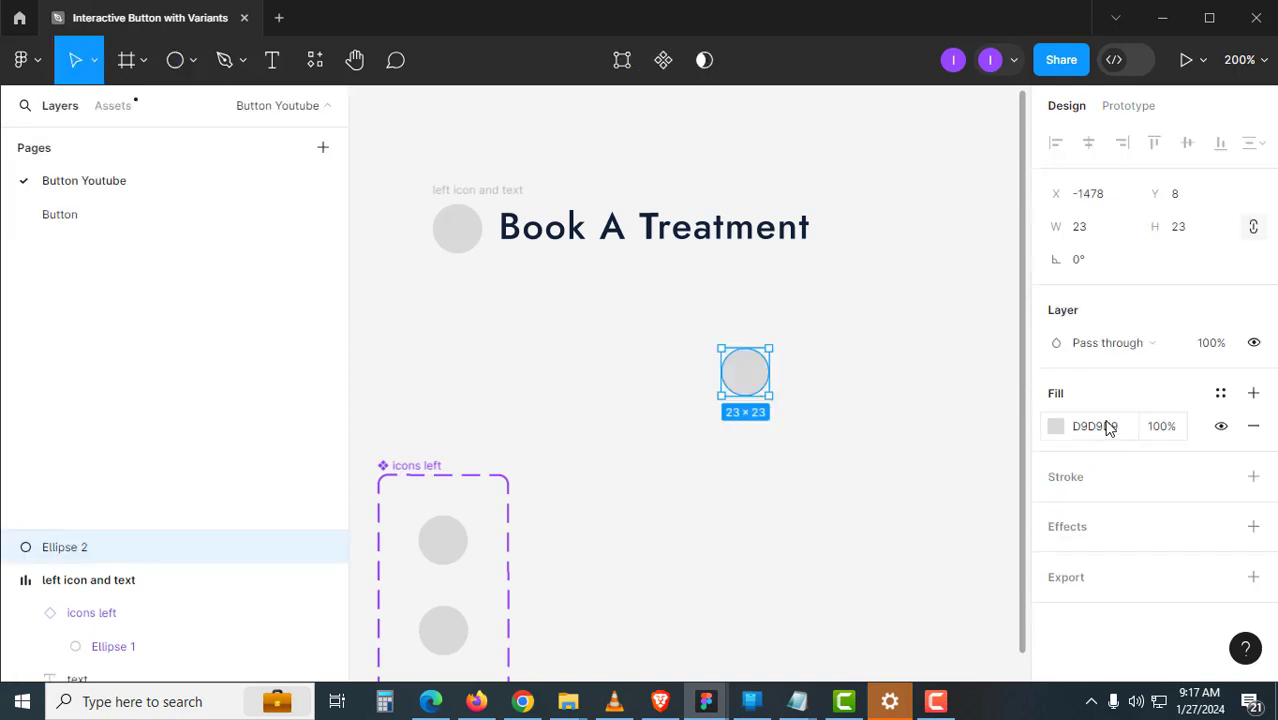
click(1070, 234)
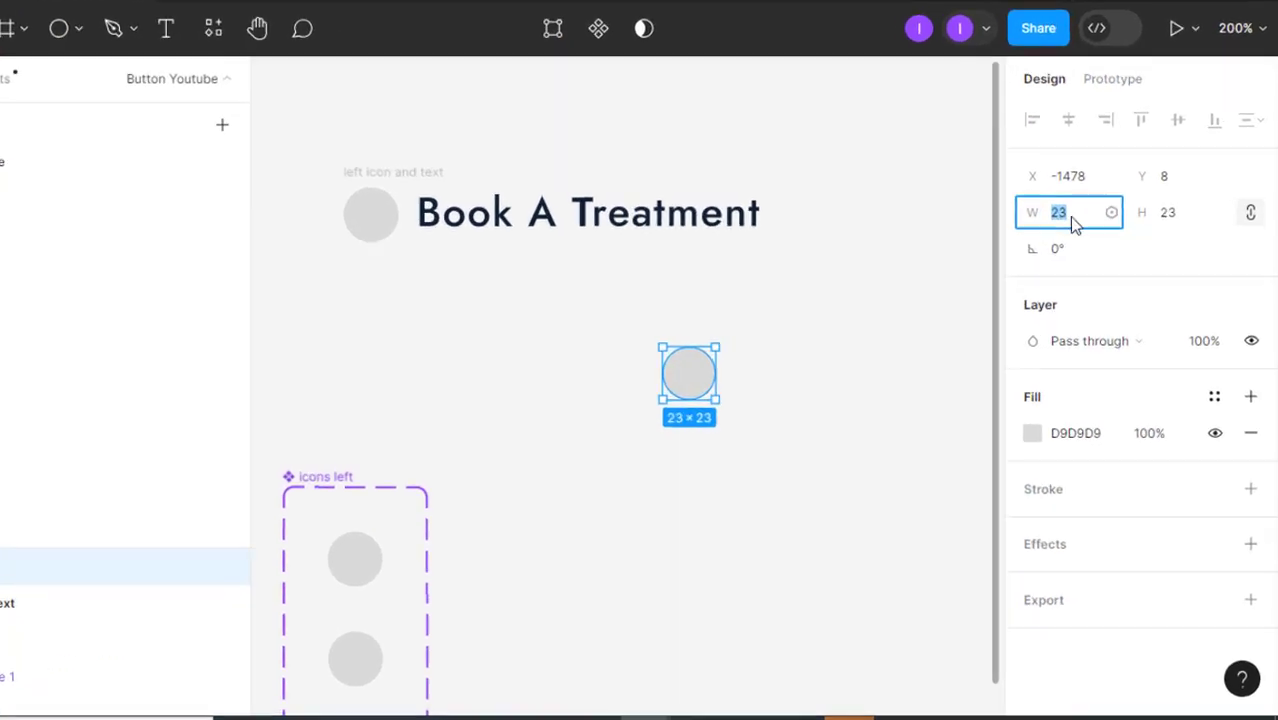
text(18)
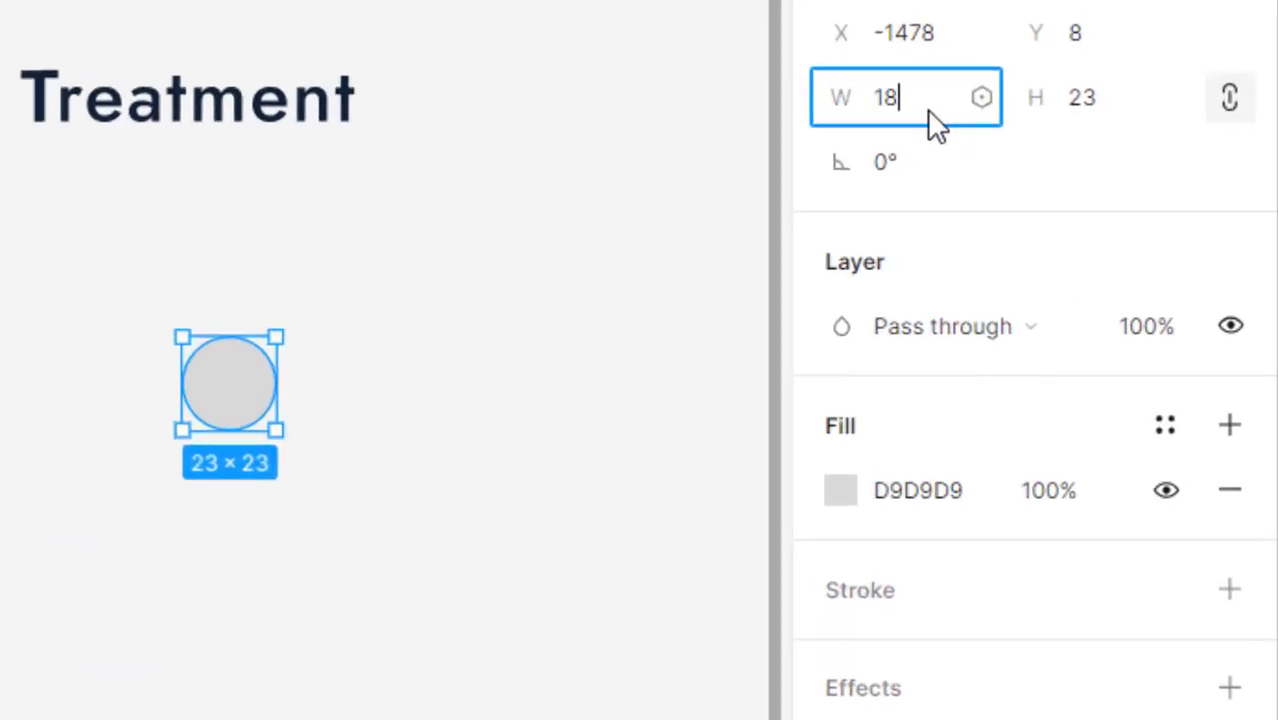
key(Tab)
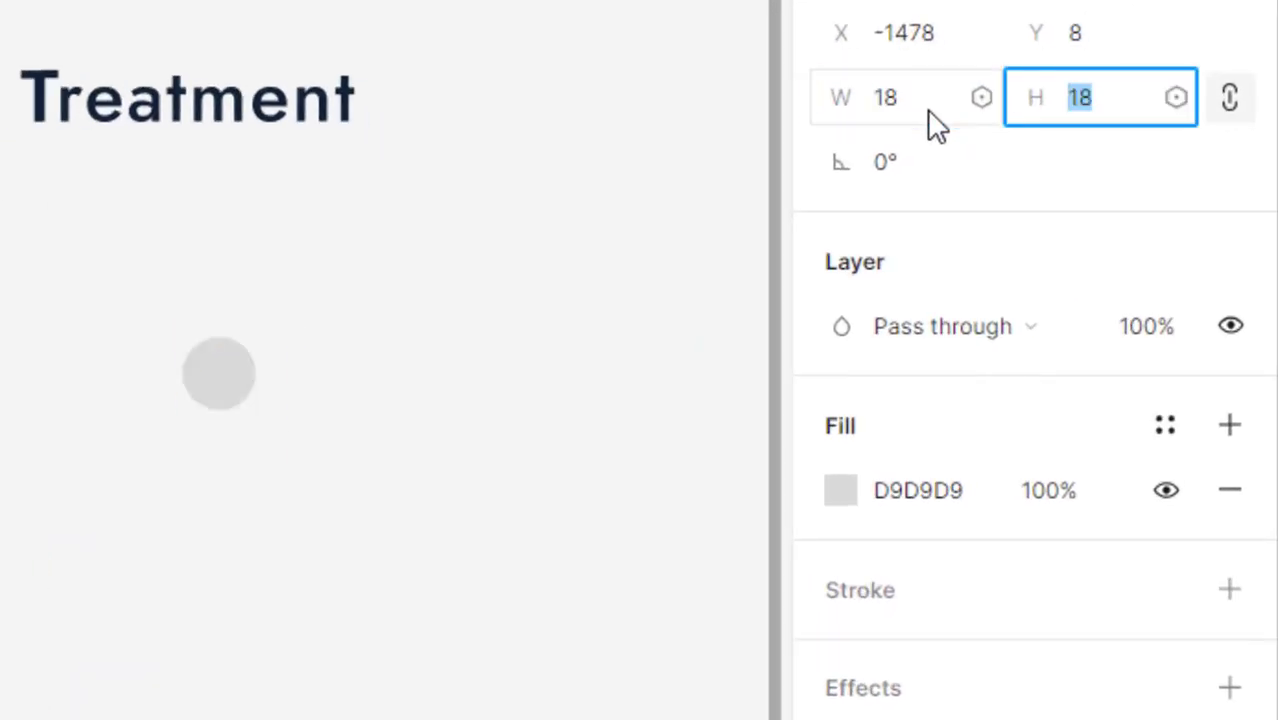
click(297, 265)
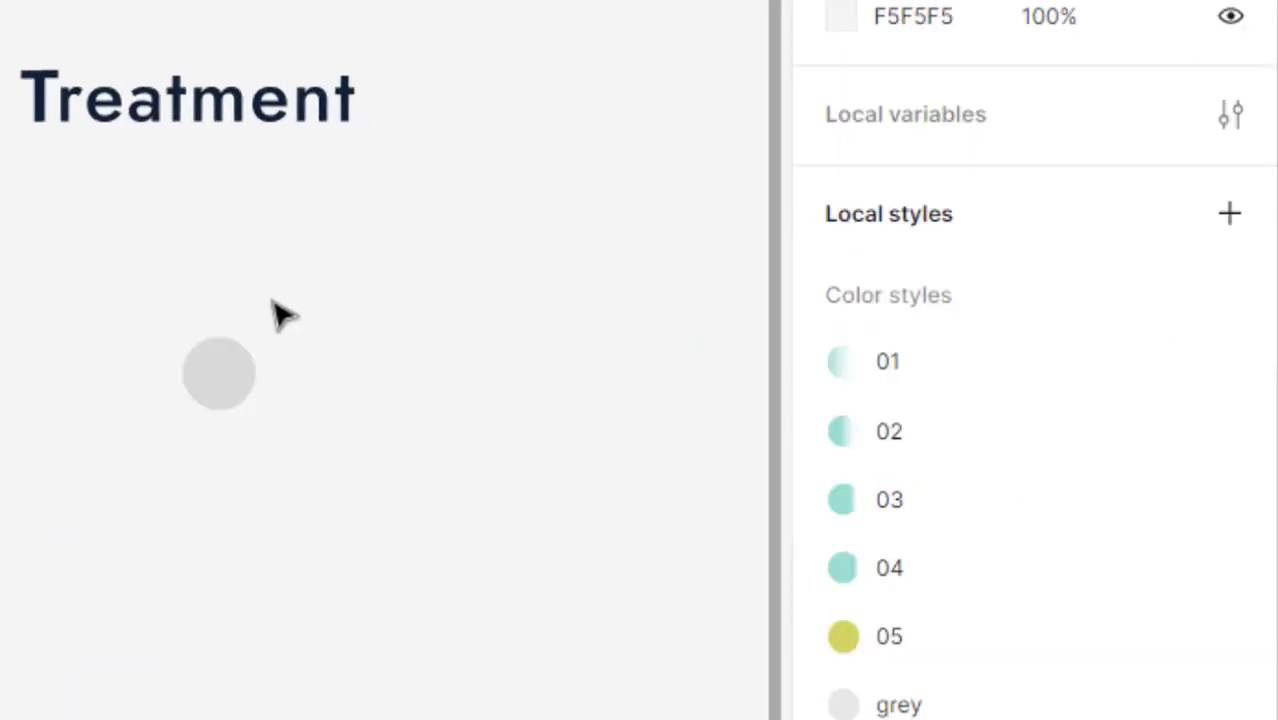
Fill the 18 × 18 circle with red from the document colors.
click(250, 362)
click(836, 492)
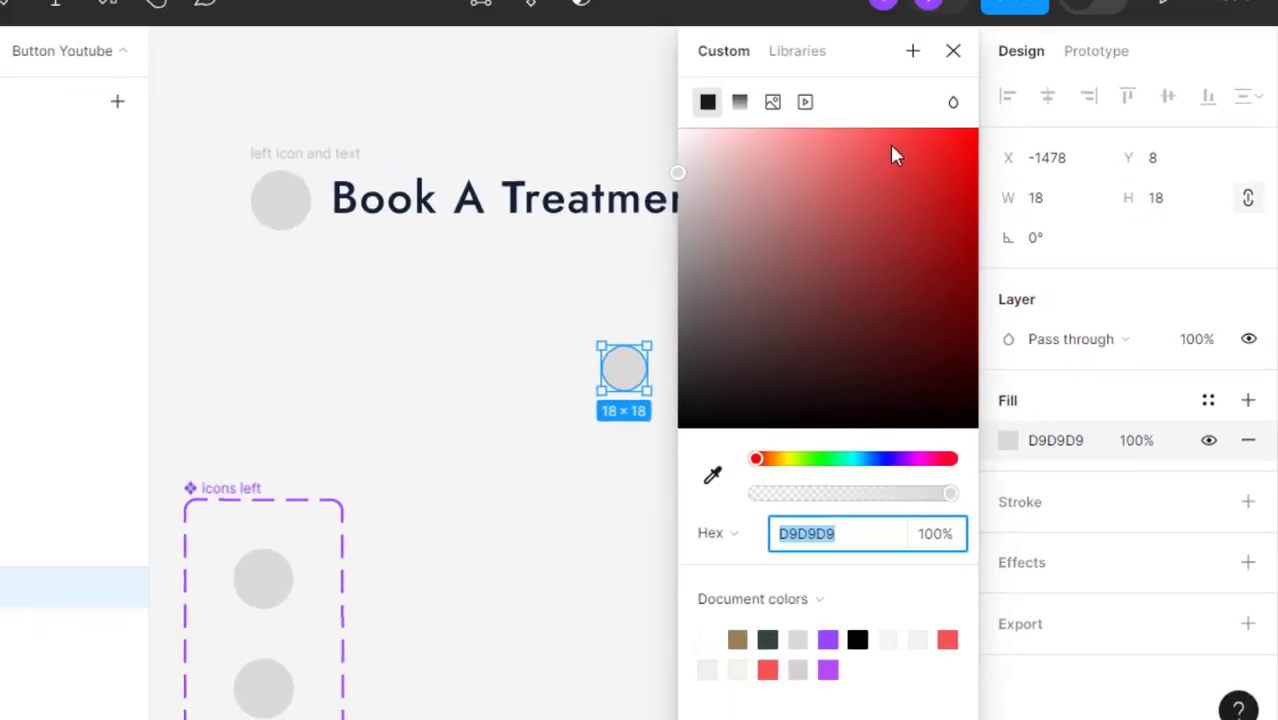
click(947, 639)
click(516, 446)
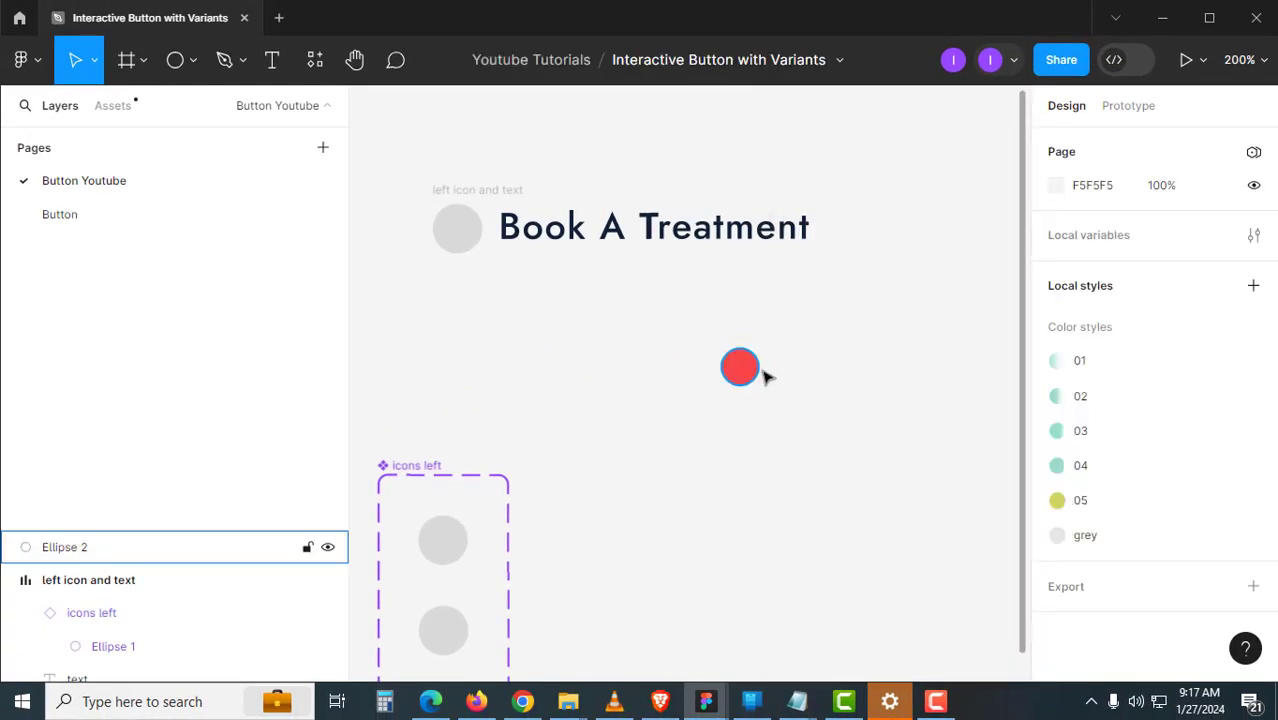
Wrap the red circle in a frame and rename the frame "right icon".
click(640, 372)
key(ctrl+alt+g)
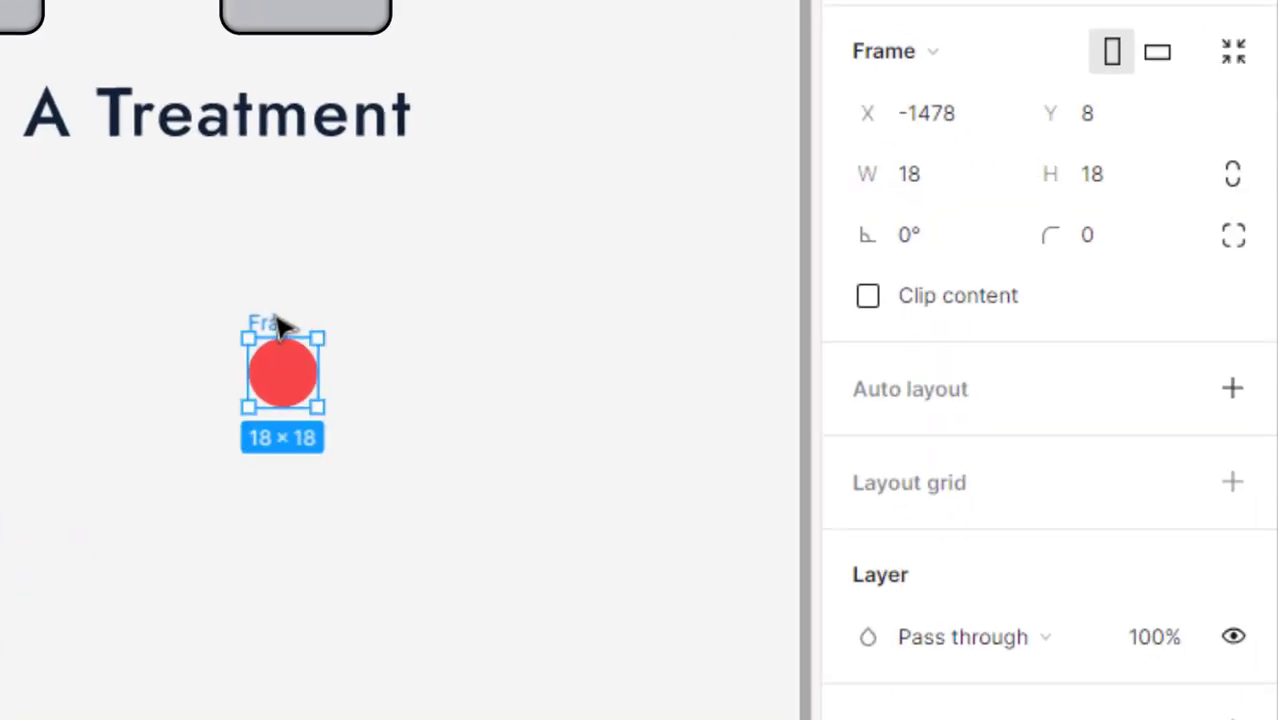
double_click(740, 338)
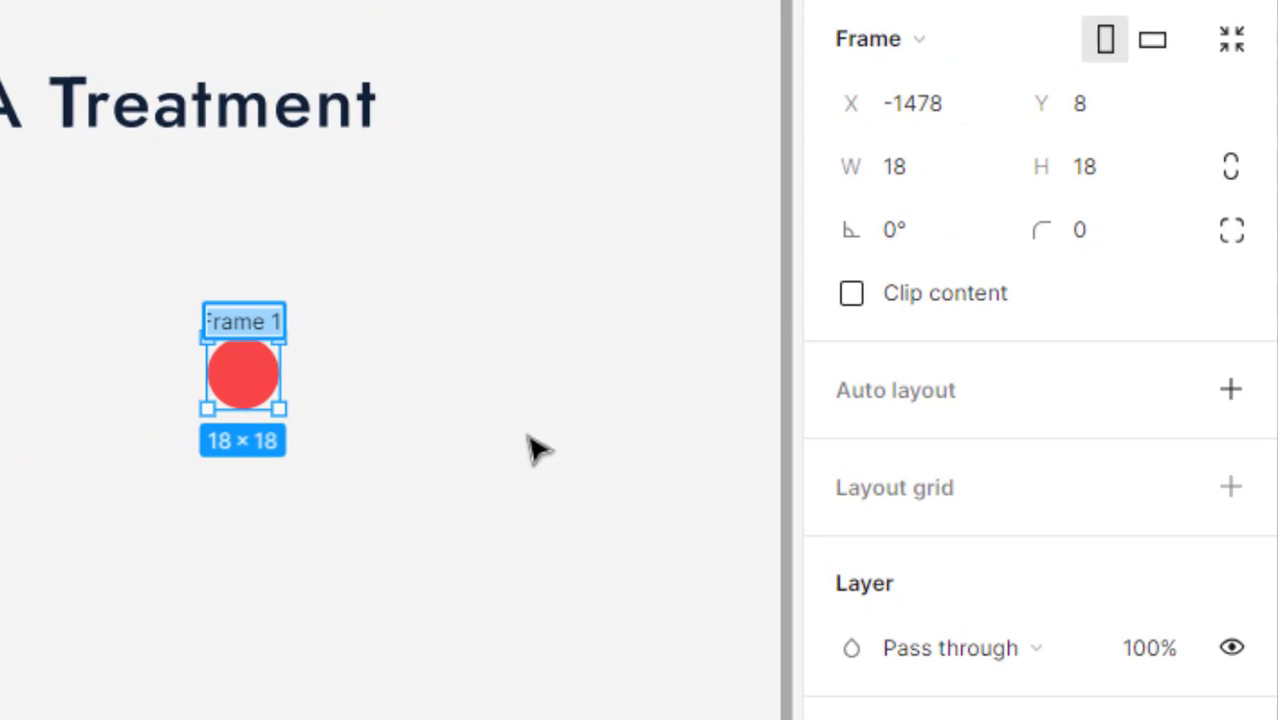
text(right icon)
key(Return)
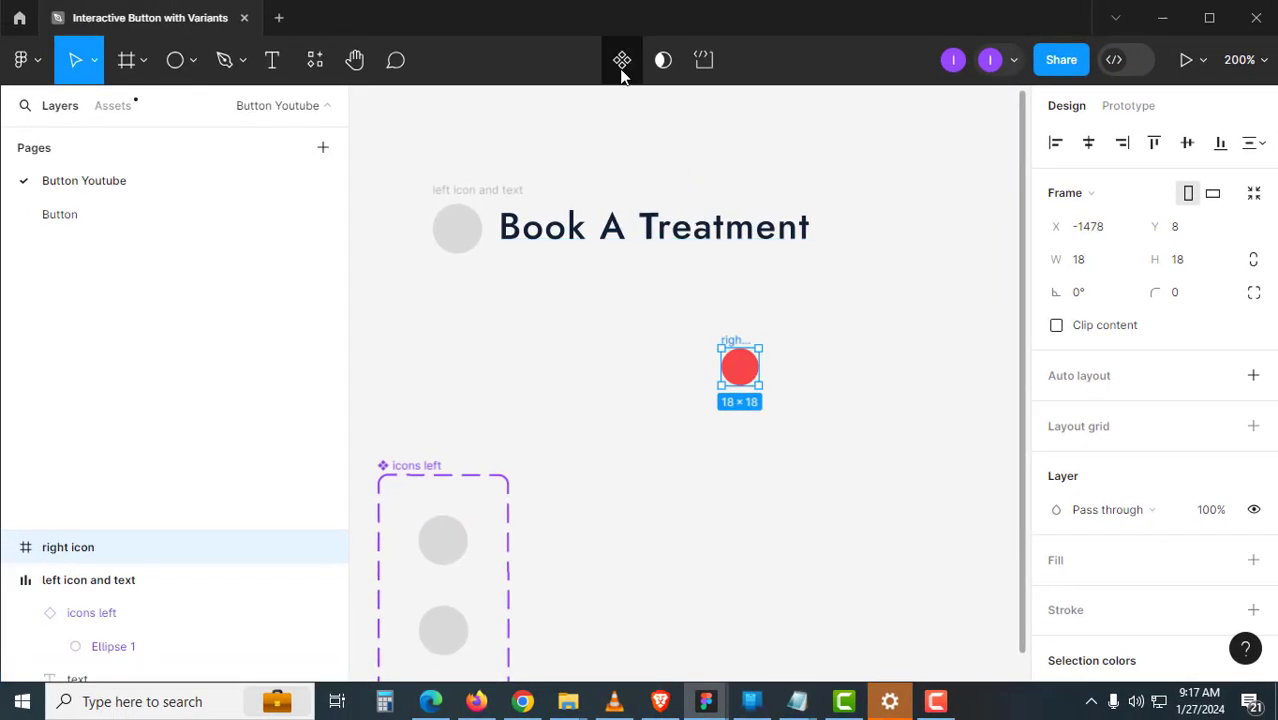
Turn the "right icon" frame into a component with a second variant and place the set beside "icons left" at about X -1530, Y 69.
click(621, 66)
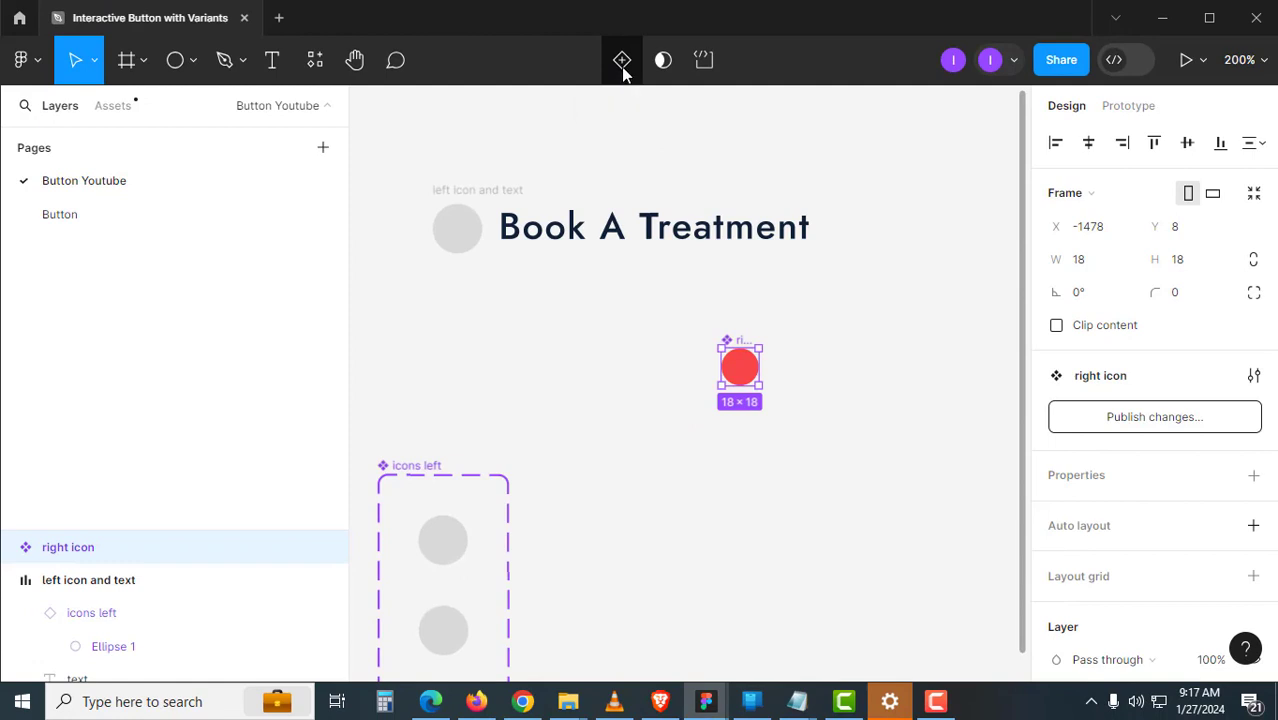
click(621, 64)
click(651, 357)
drag(685, 329, 640, 482)
scroll(737, 508, down, 2)
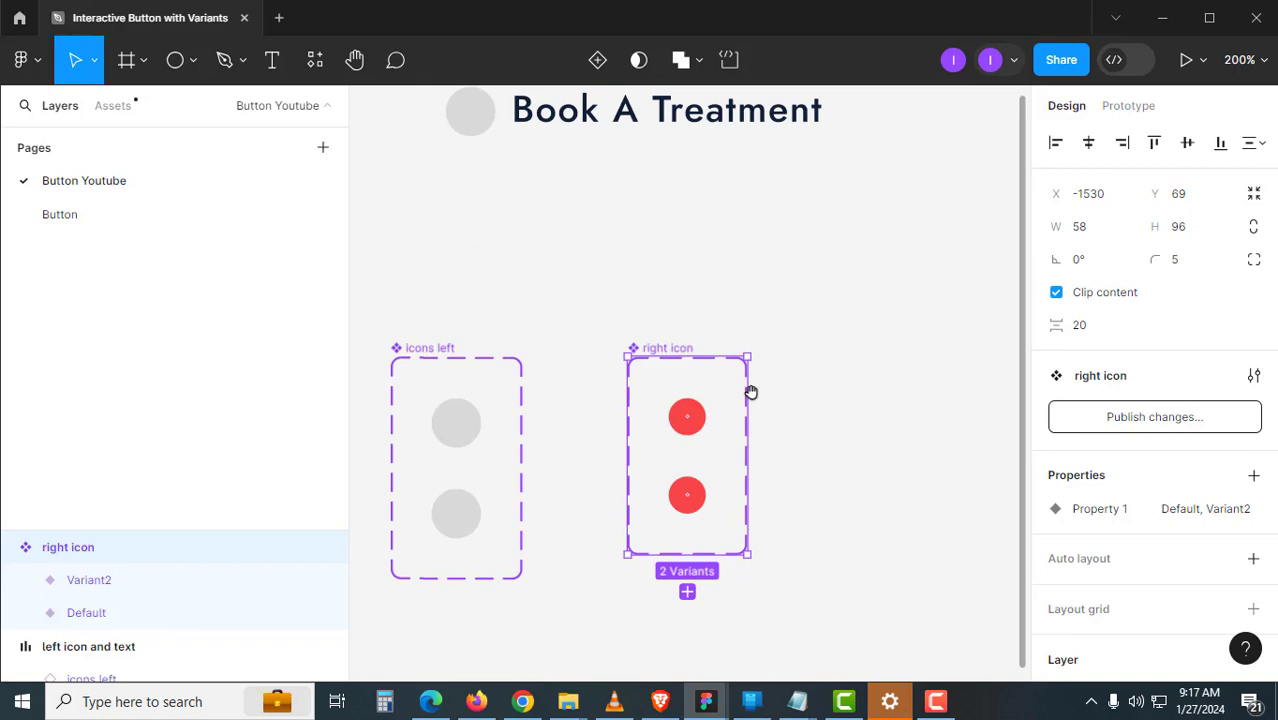
Rename the upper variant of the "right icon" component set to "Placeholder".
click(696, 419)
click(1183, 498)
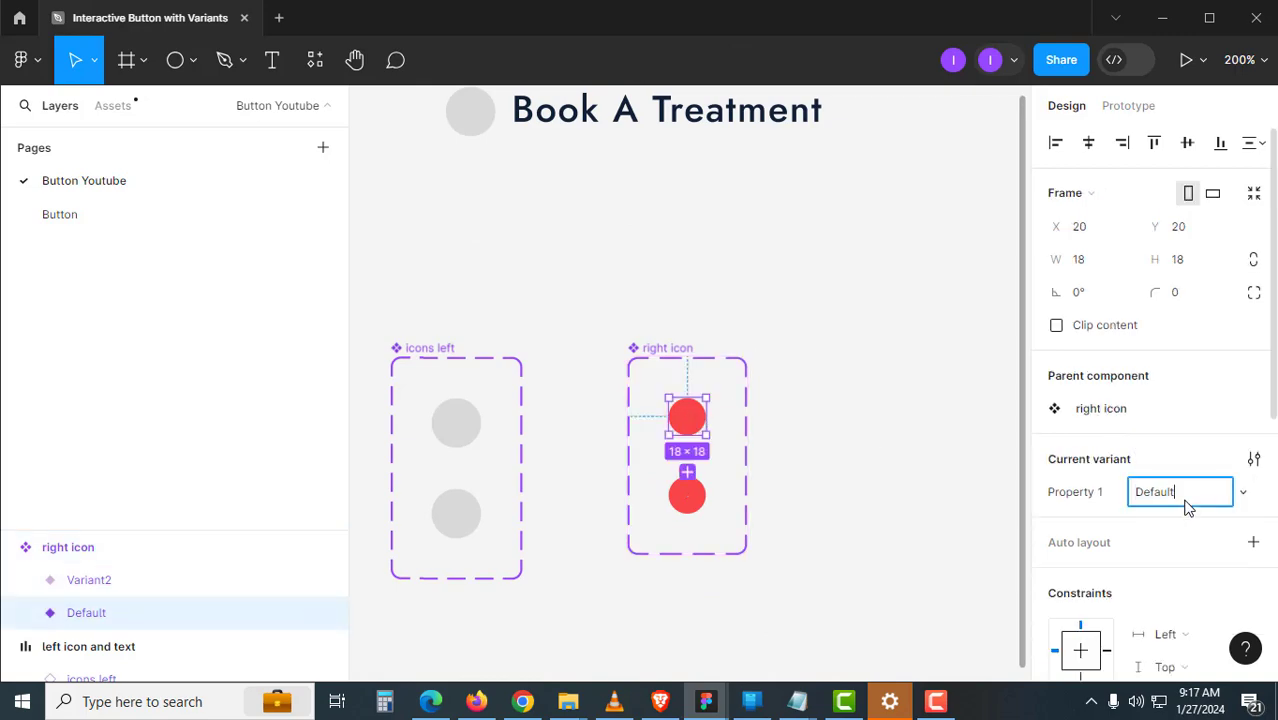
text(Plac)
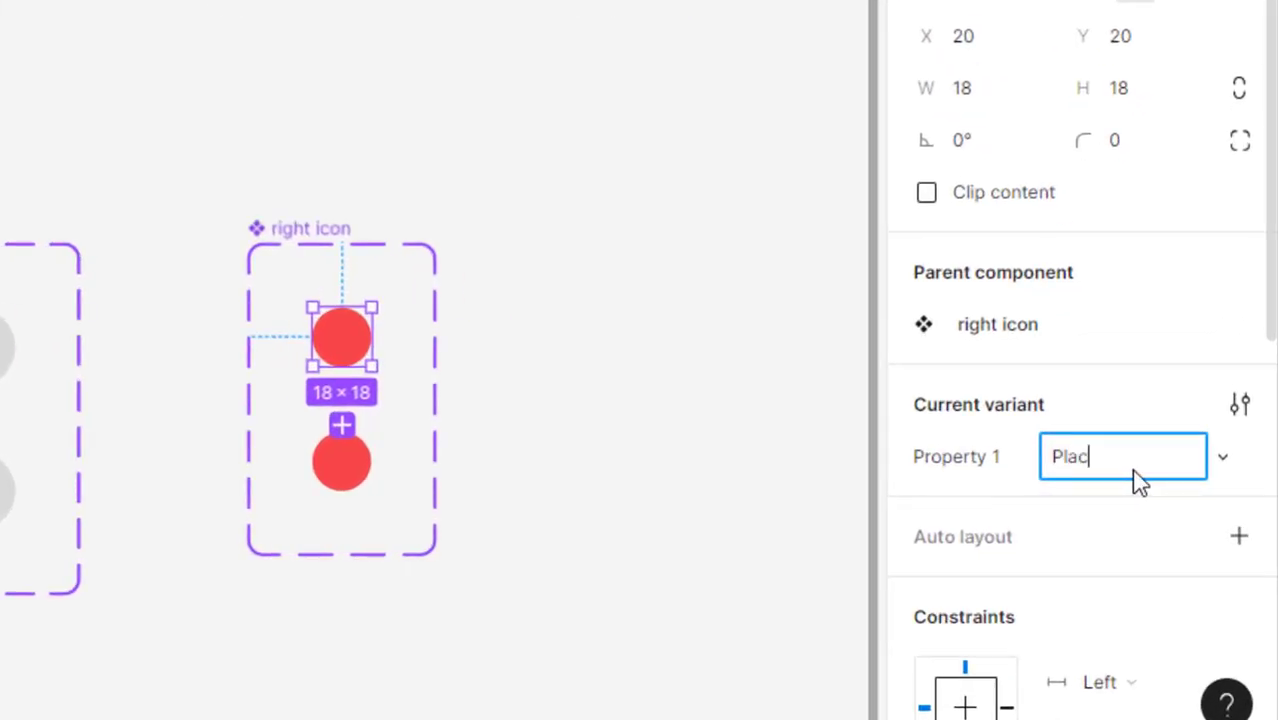
text(eholder)
key(Return)
click(440, 485)
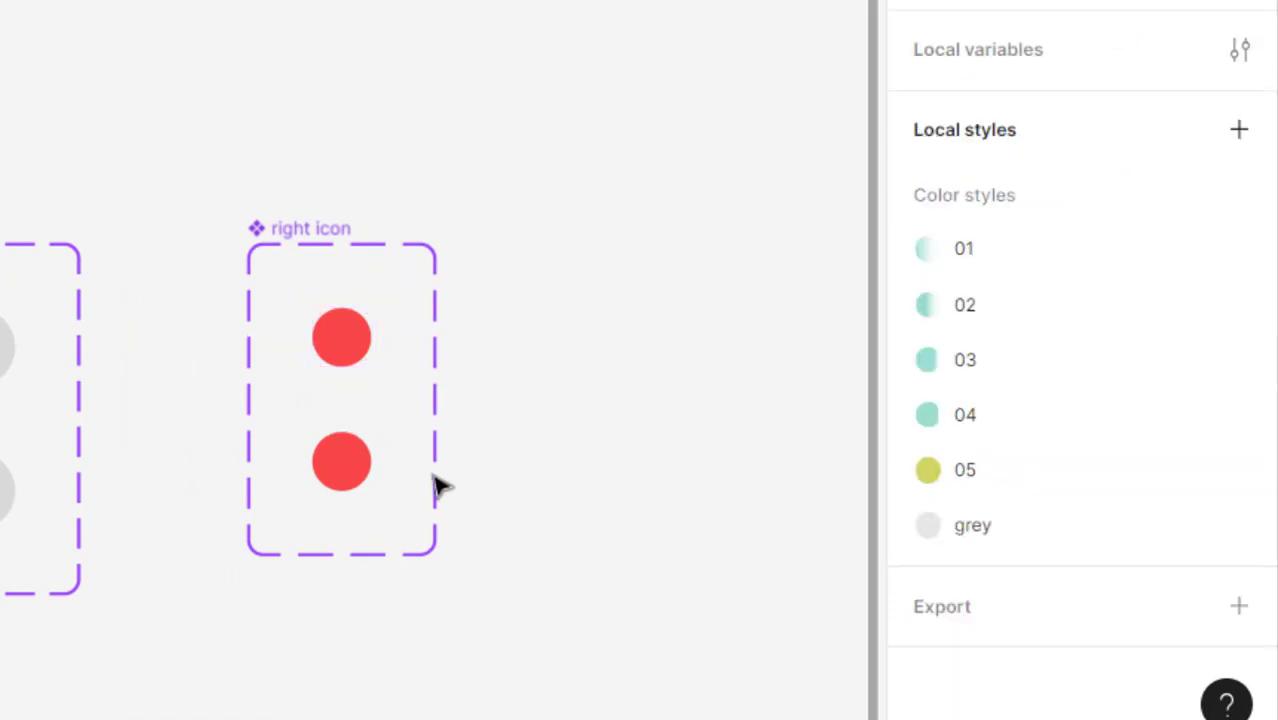
Rename the lower variant of the "right icon" component set to "arrow".
click(322, 478)
click(1094, 463)
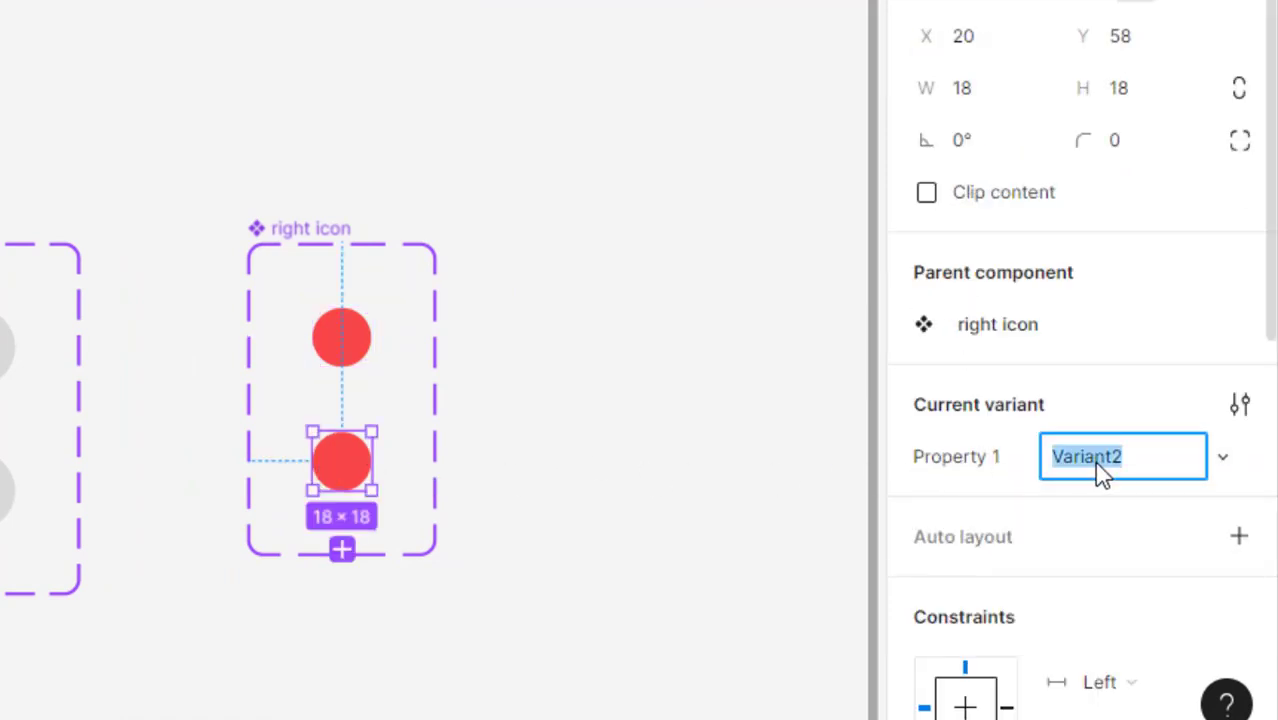
text(arrow)
key(Return)
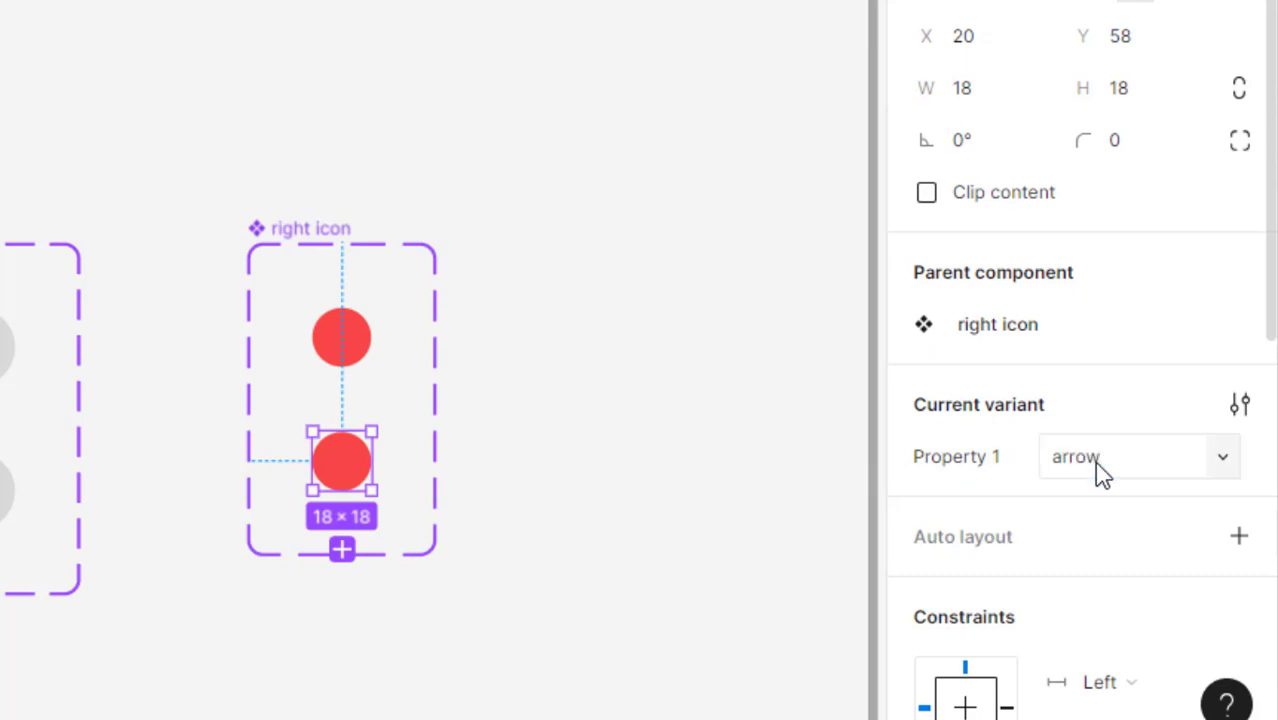
click(620, 471)
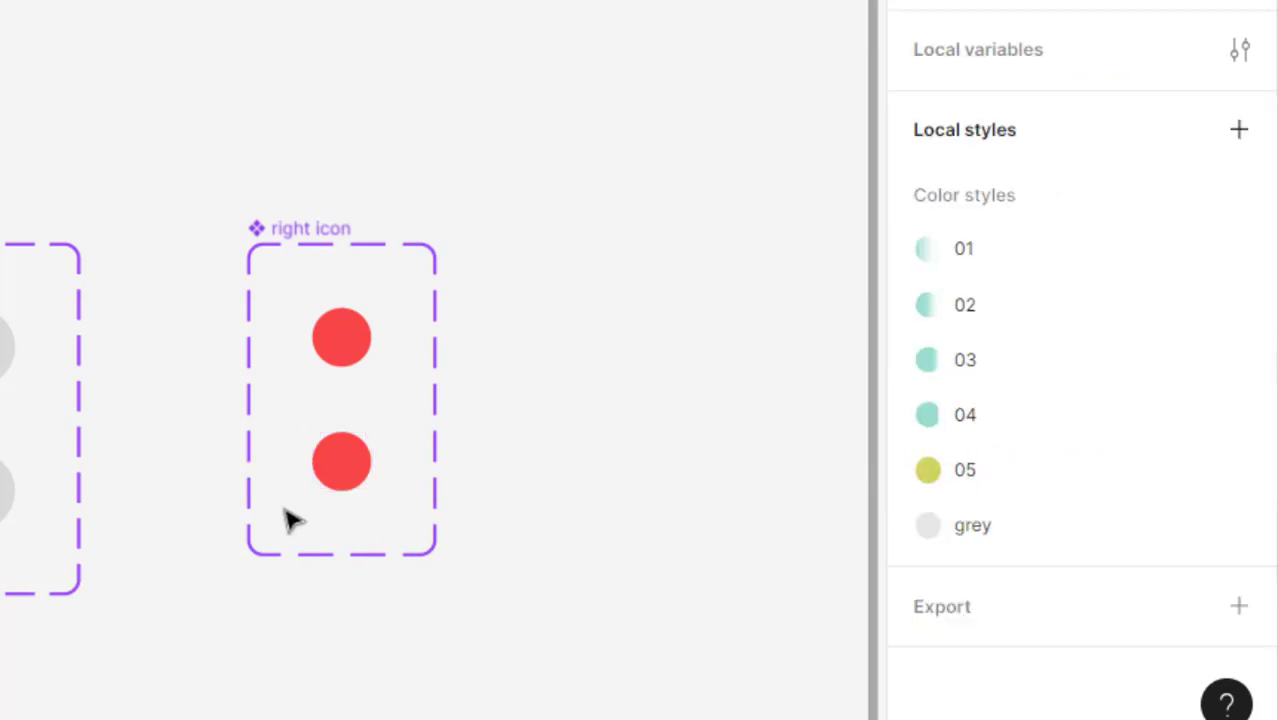
Rename the variant property of the "right icon" component set to "Right Icons".
click(340, 238)
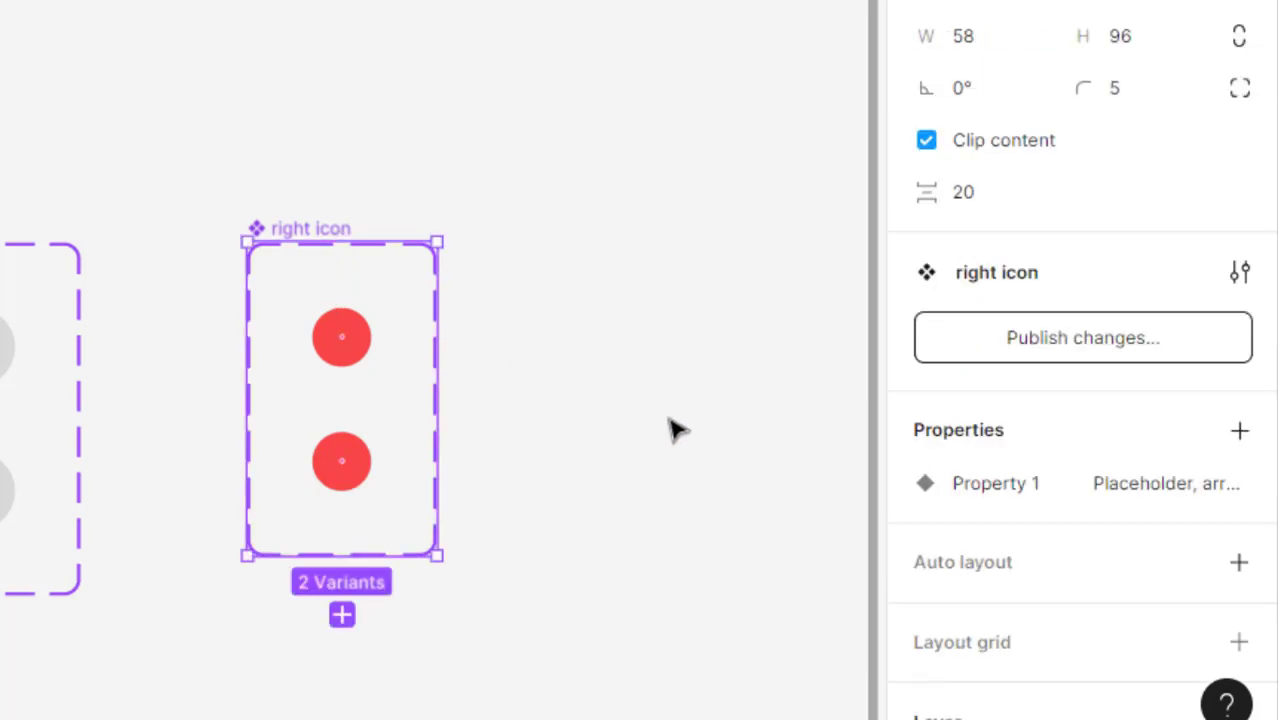
double_click(1008, 488)
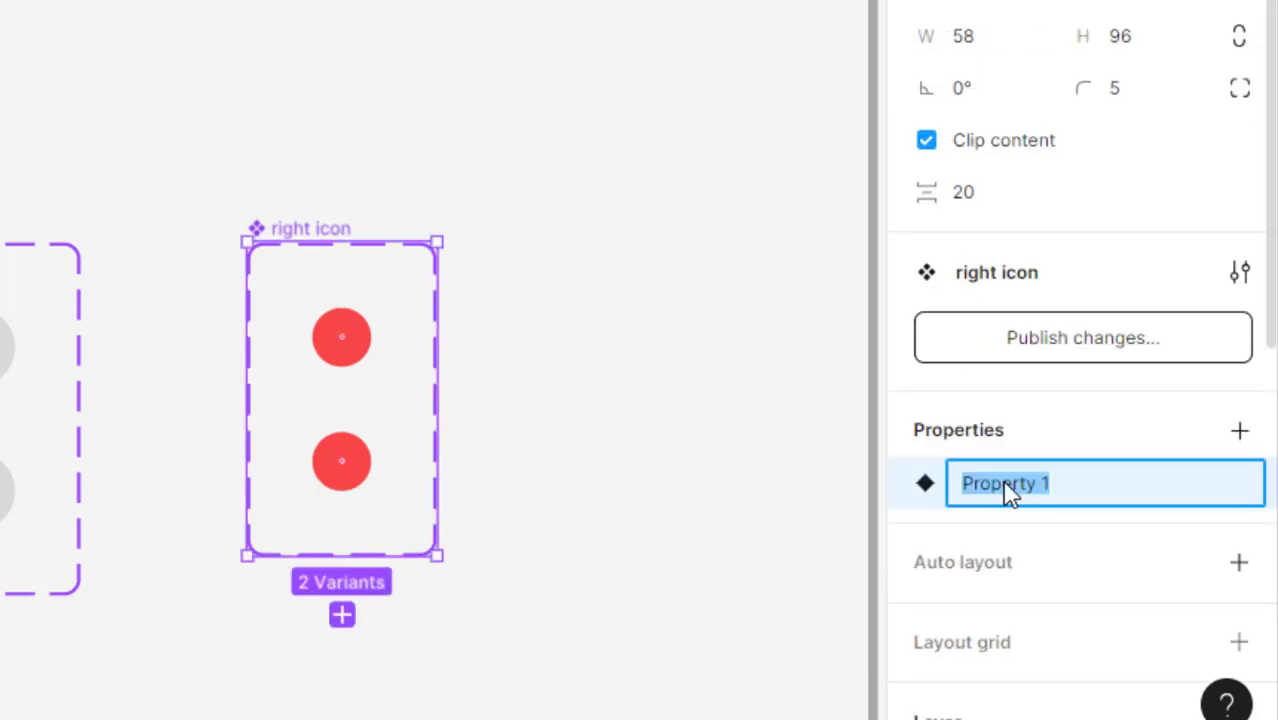
text(4)
text(ns)
key(Return)
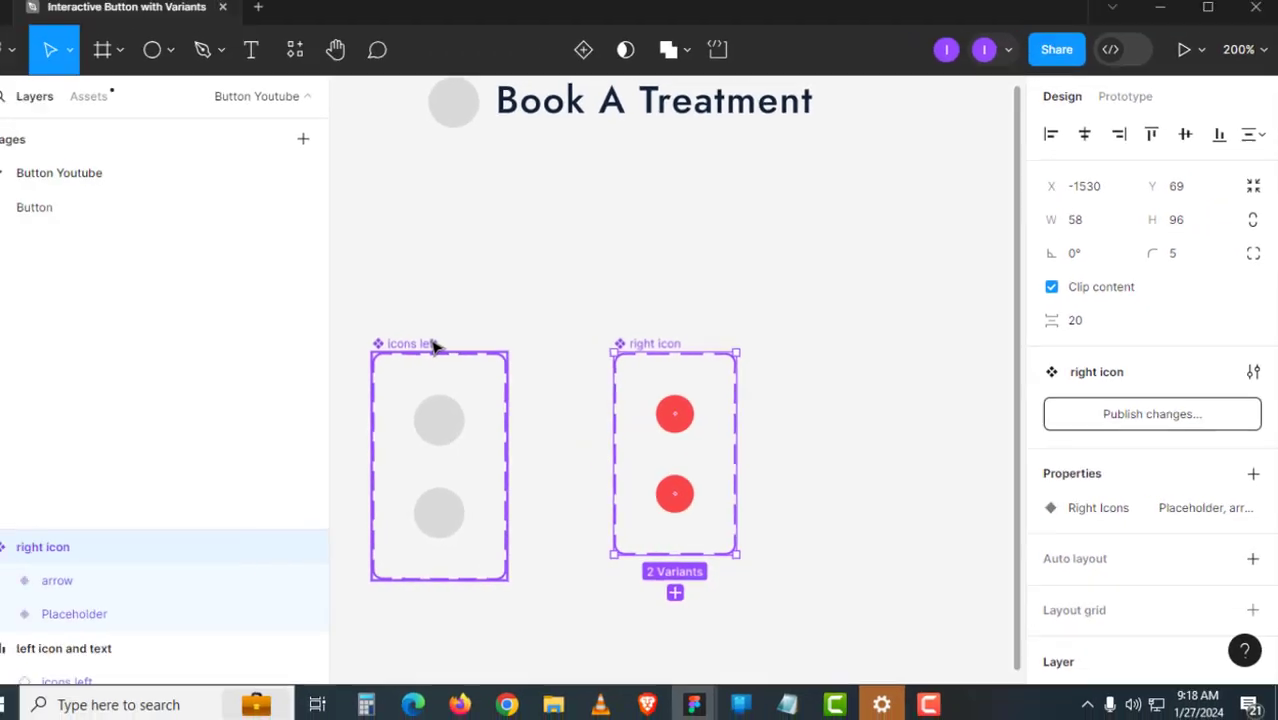
Rename the "icons left" component set to "Left Icons" and check the property names of both icon sets.
double_click(431, 344)
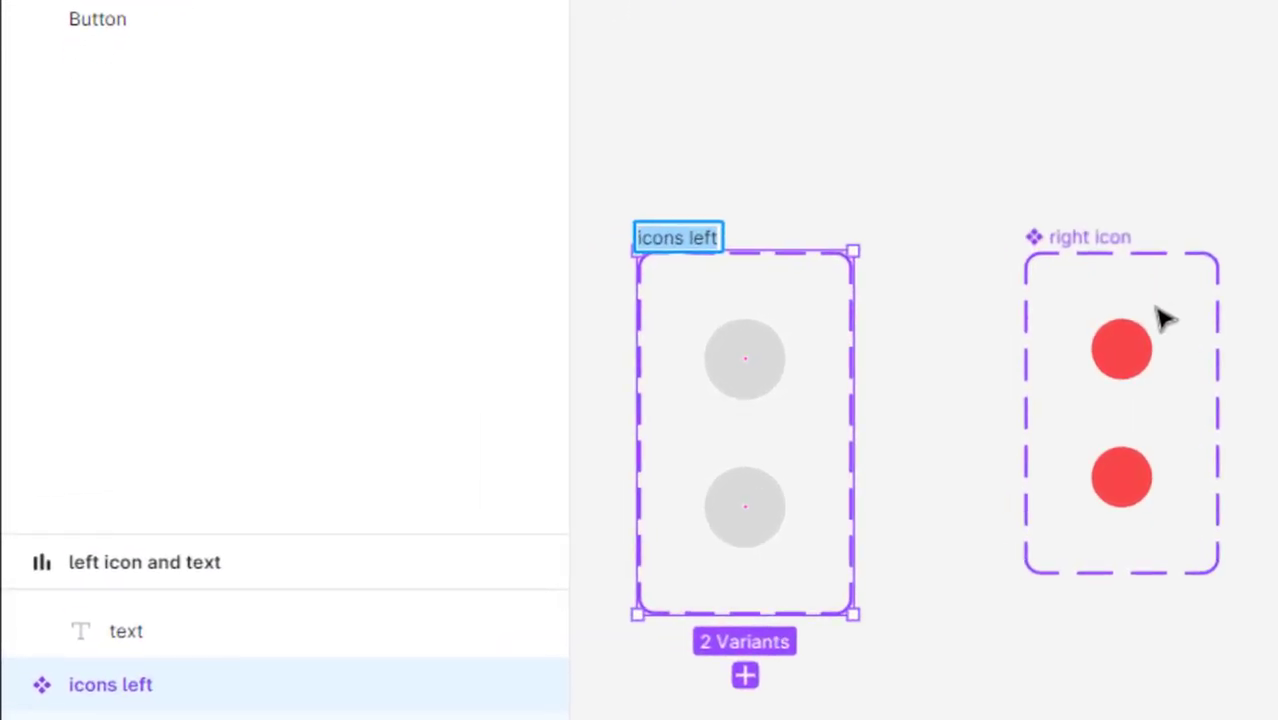
text(Le)
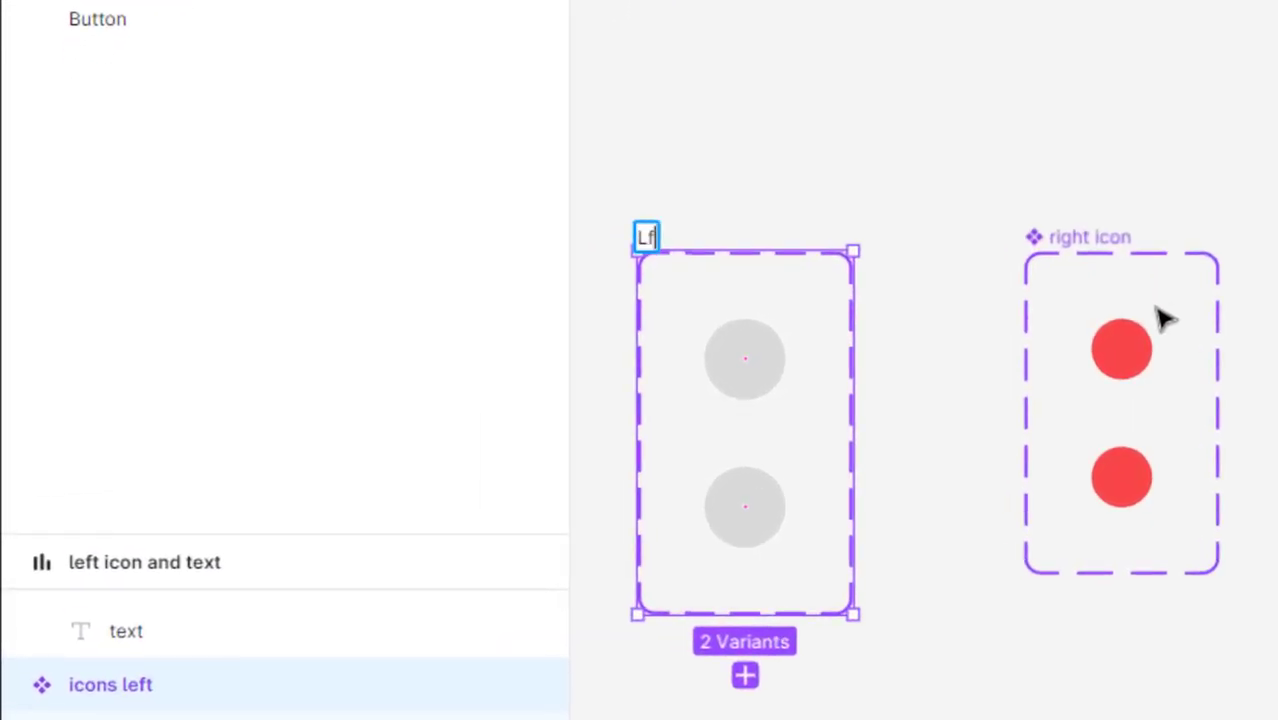
text(ft Icons)
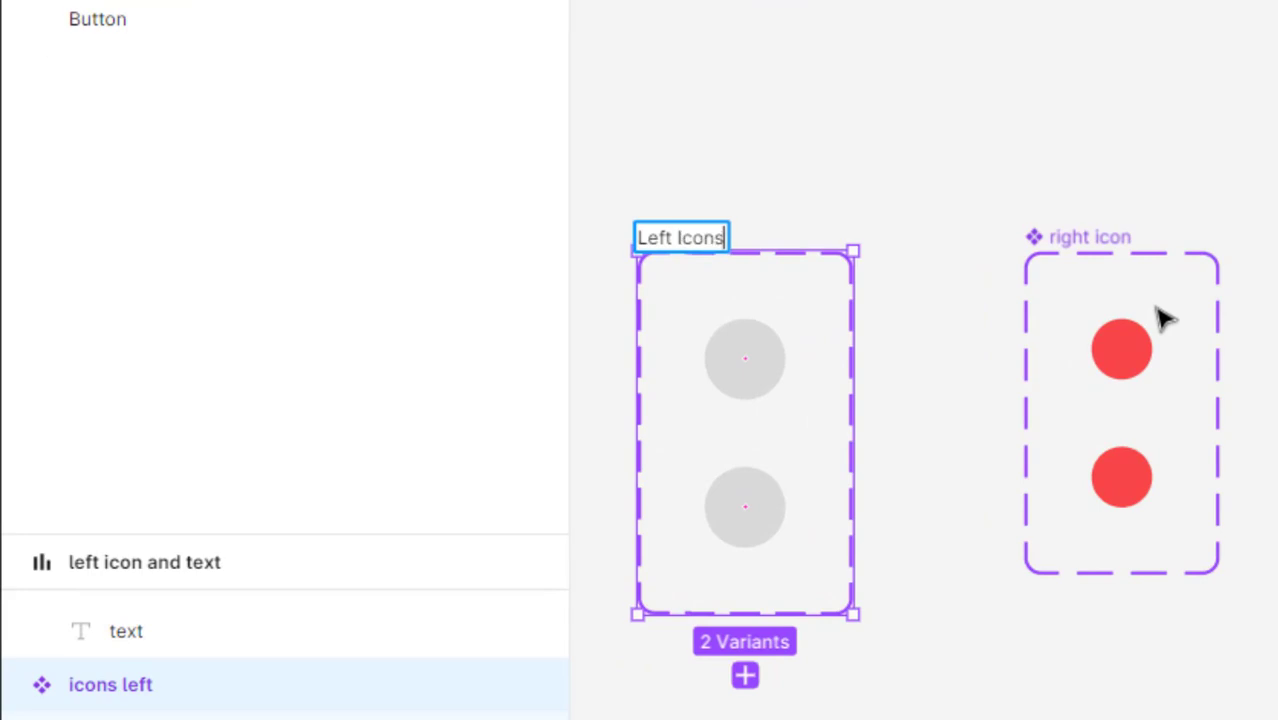
key(Return)
click(689, 353)
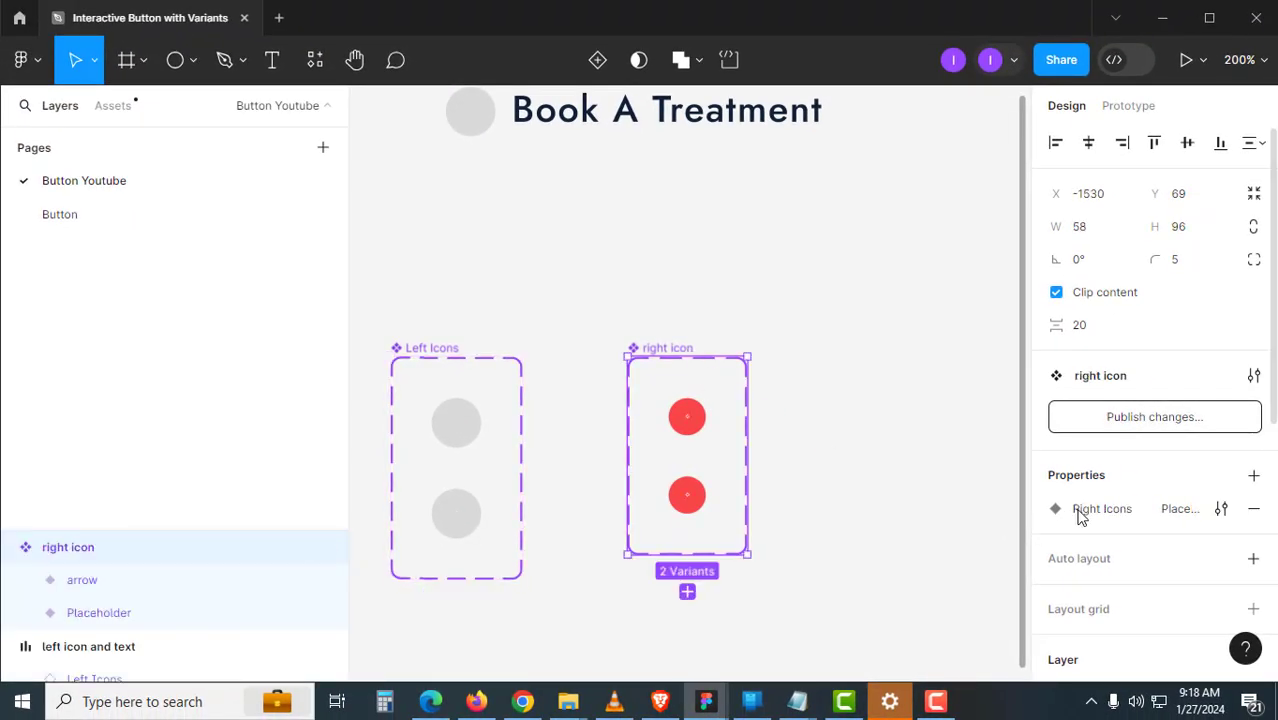
click(456, 349)
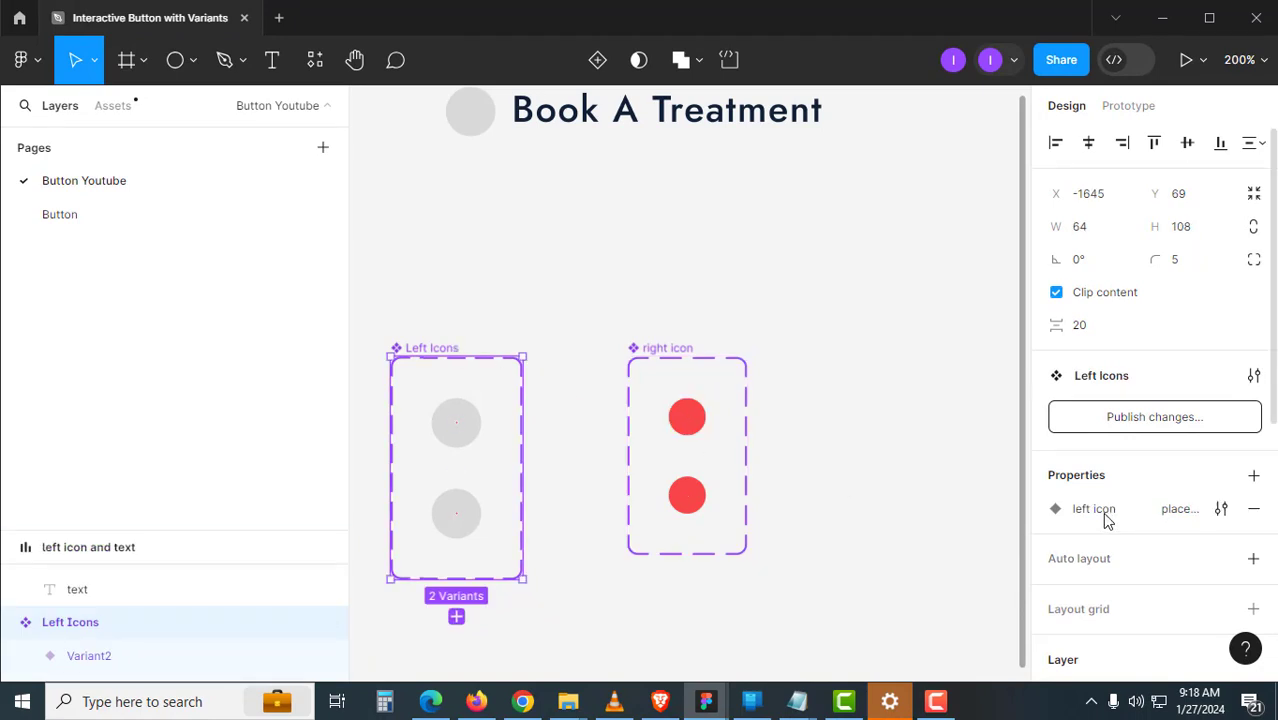
click(818, 413)
Place an instance of the right icon's Placeholder variant just after the "Book A Treatment" text, at about X -1421, Y -56.
drag(818, 413, 756, 523)
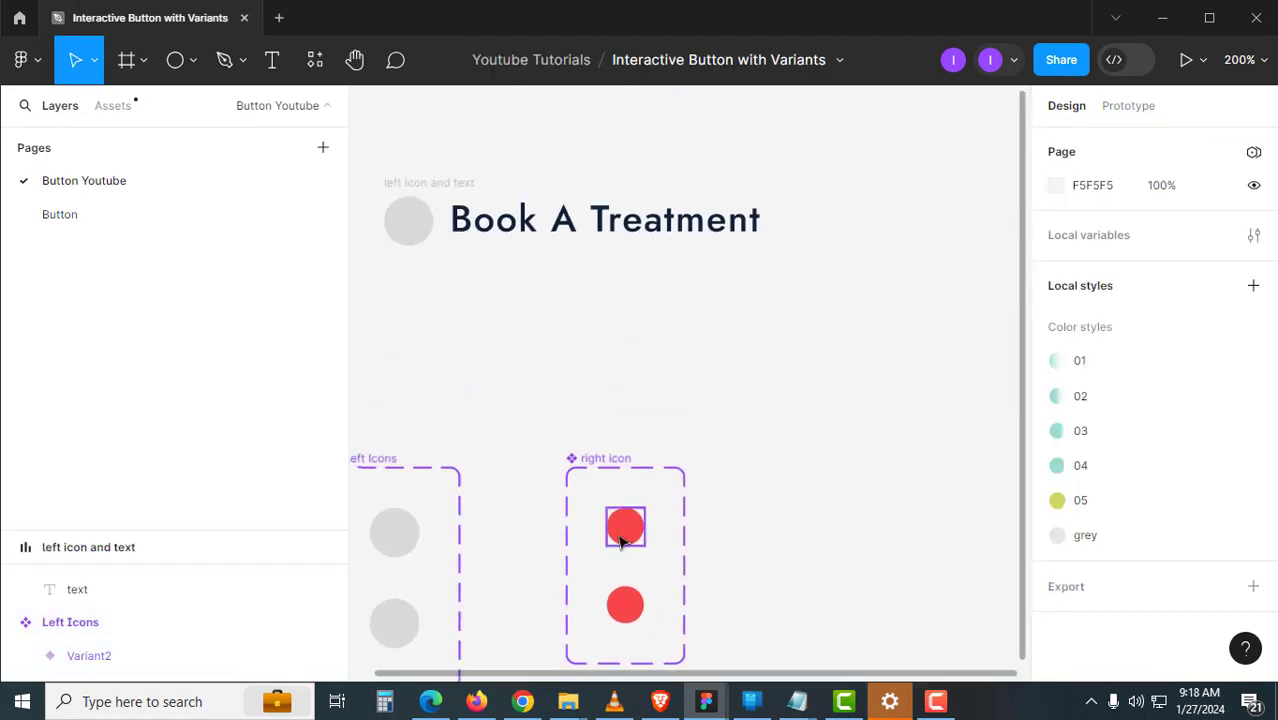
drag(625, 522, 819, 234)
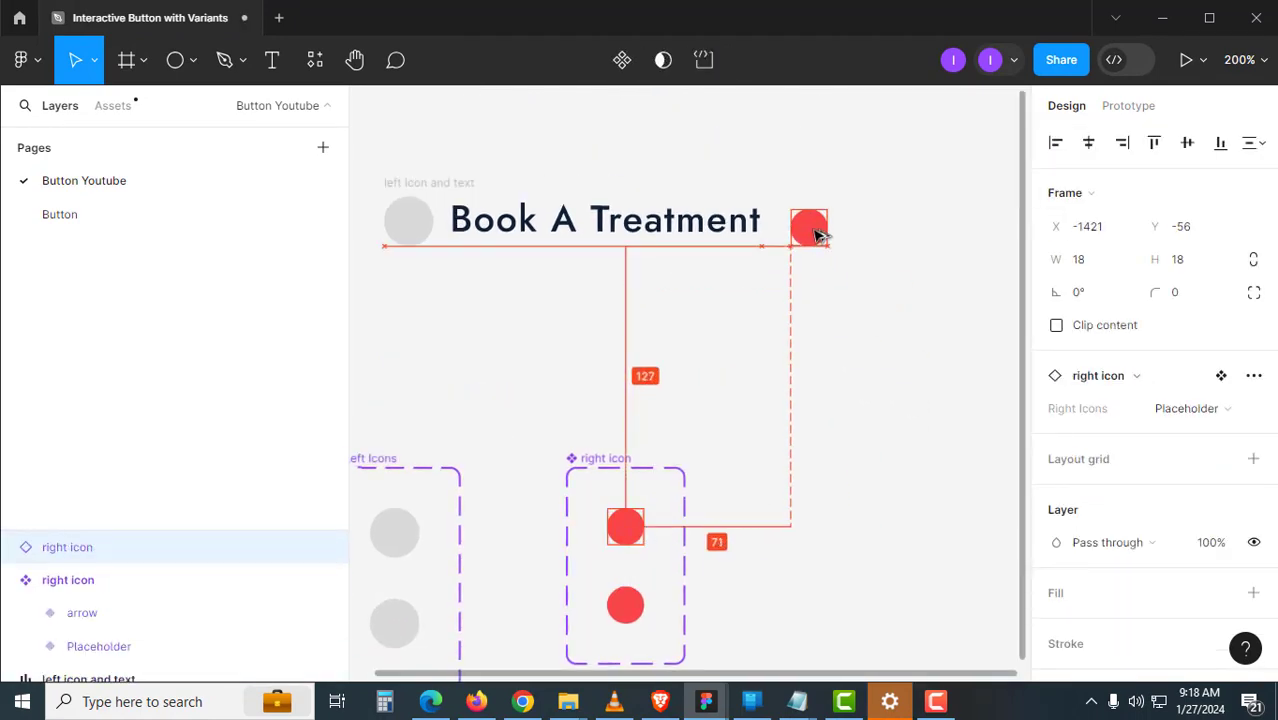
click(807, 288)
Combine the red icon instance and the "left icon and text" frame in a horizontal auto layout with centered alignment.
click(810, 230)
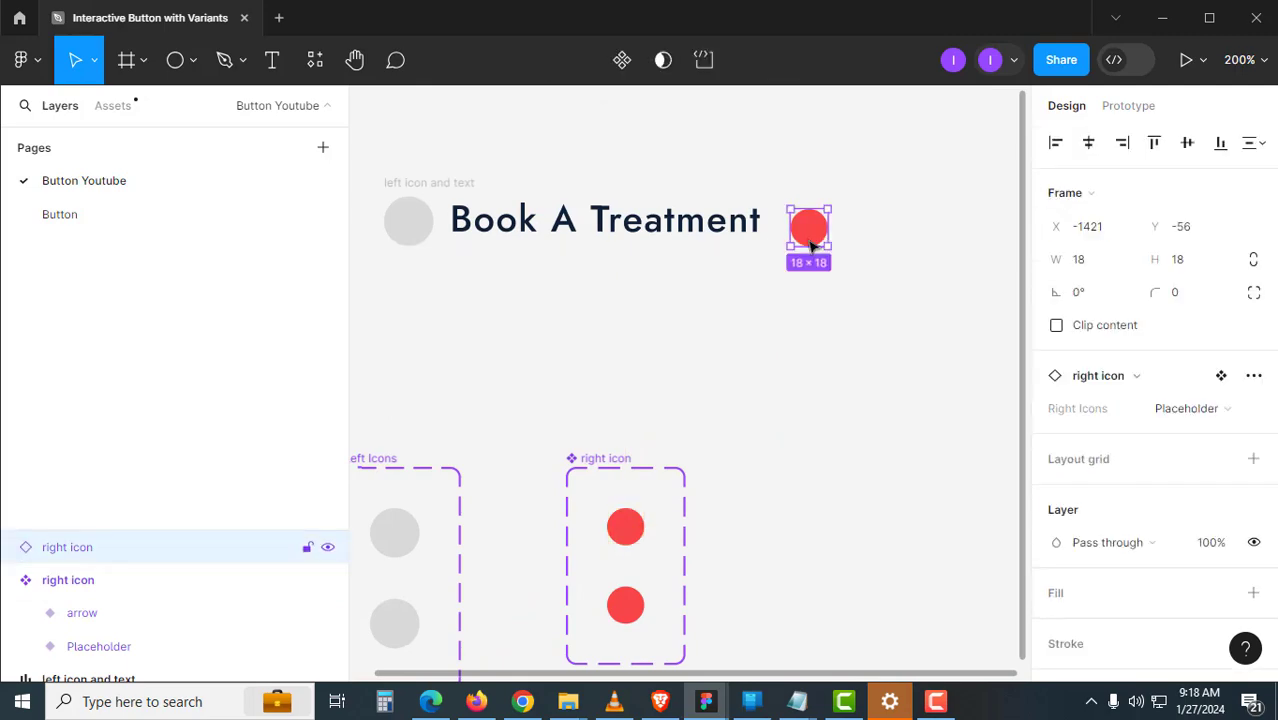
shift+click(452, 195)
key(shift+a)
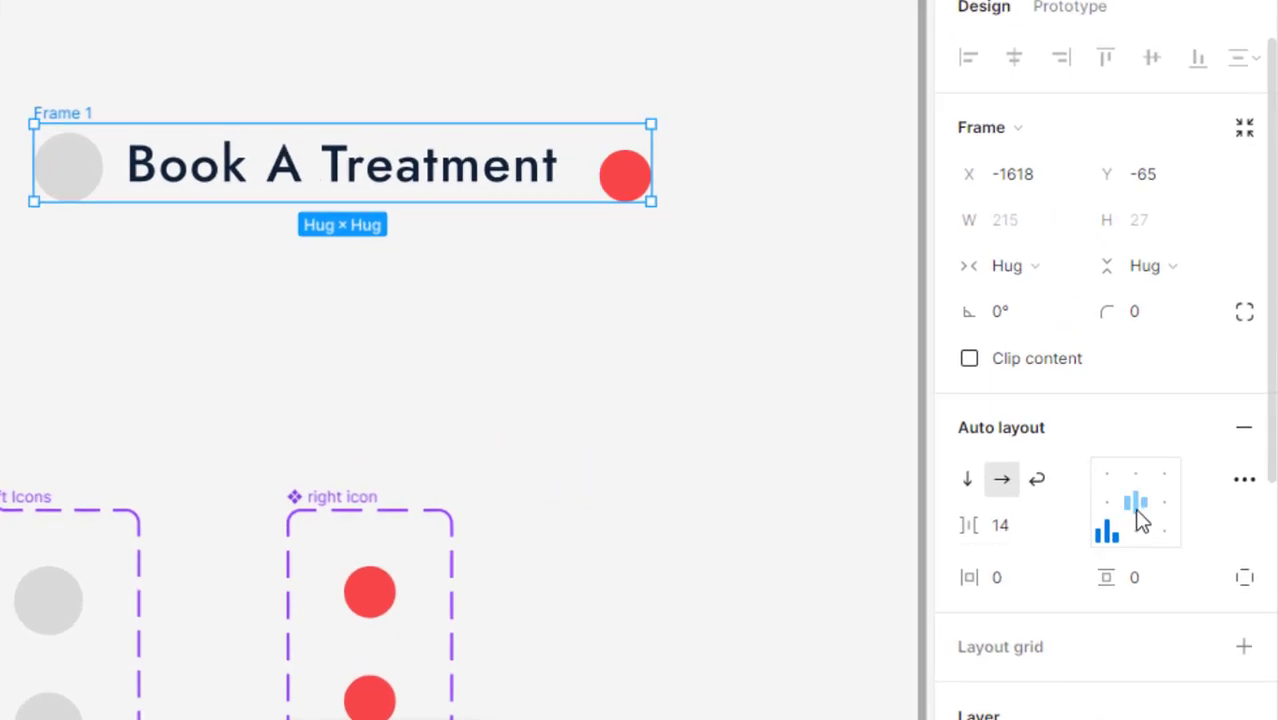
click(1141, 517)
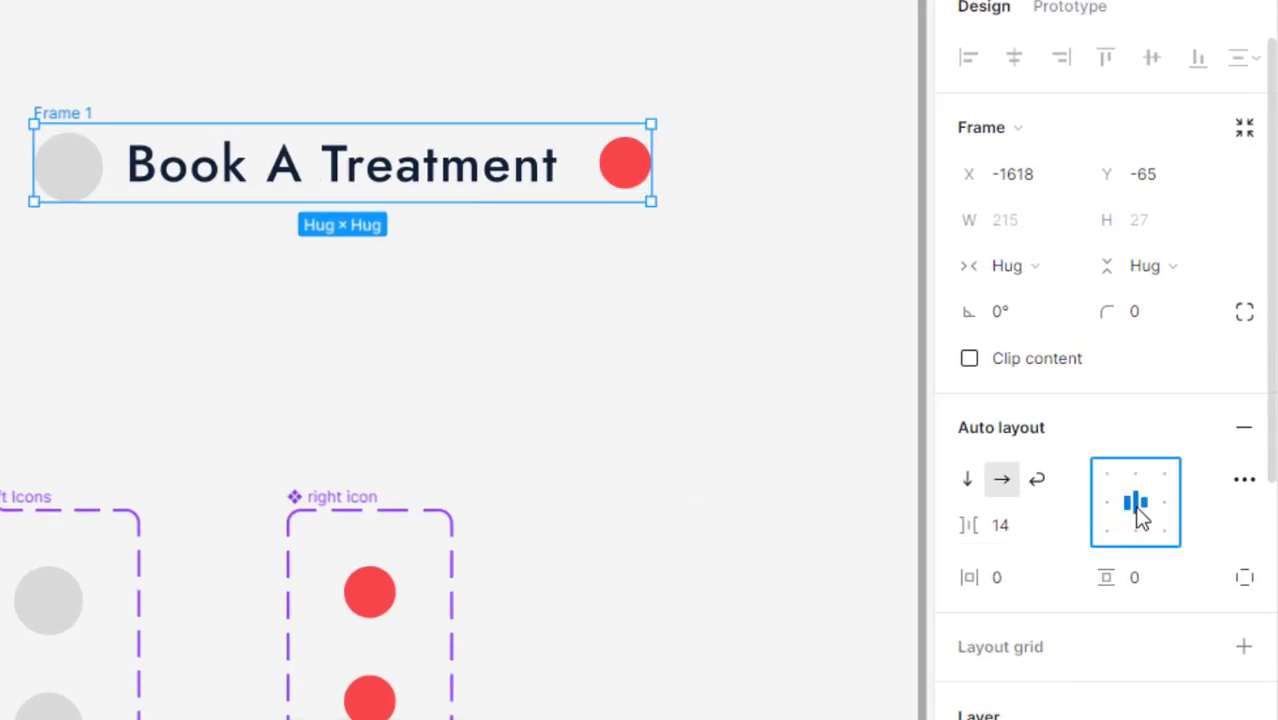
click(685, 345)
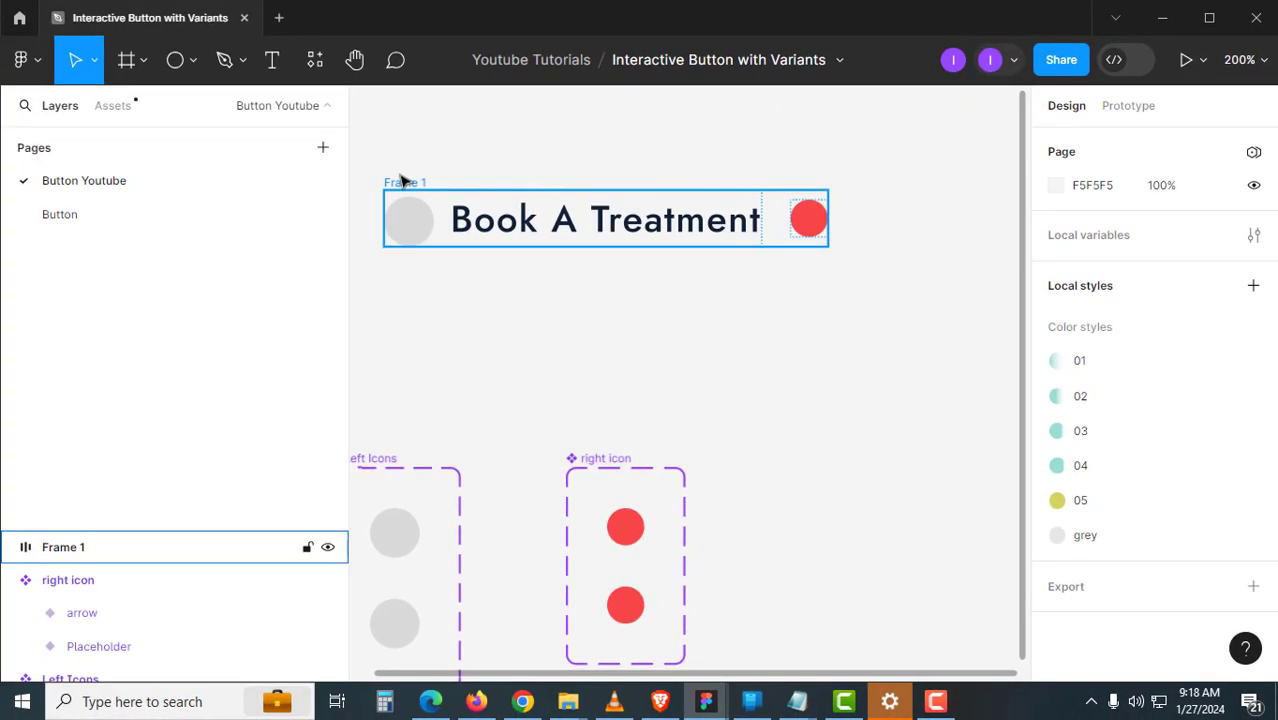
Set the spacing between the text group and the red icon in the new auto layout frame to 16.
click(403, 180)
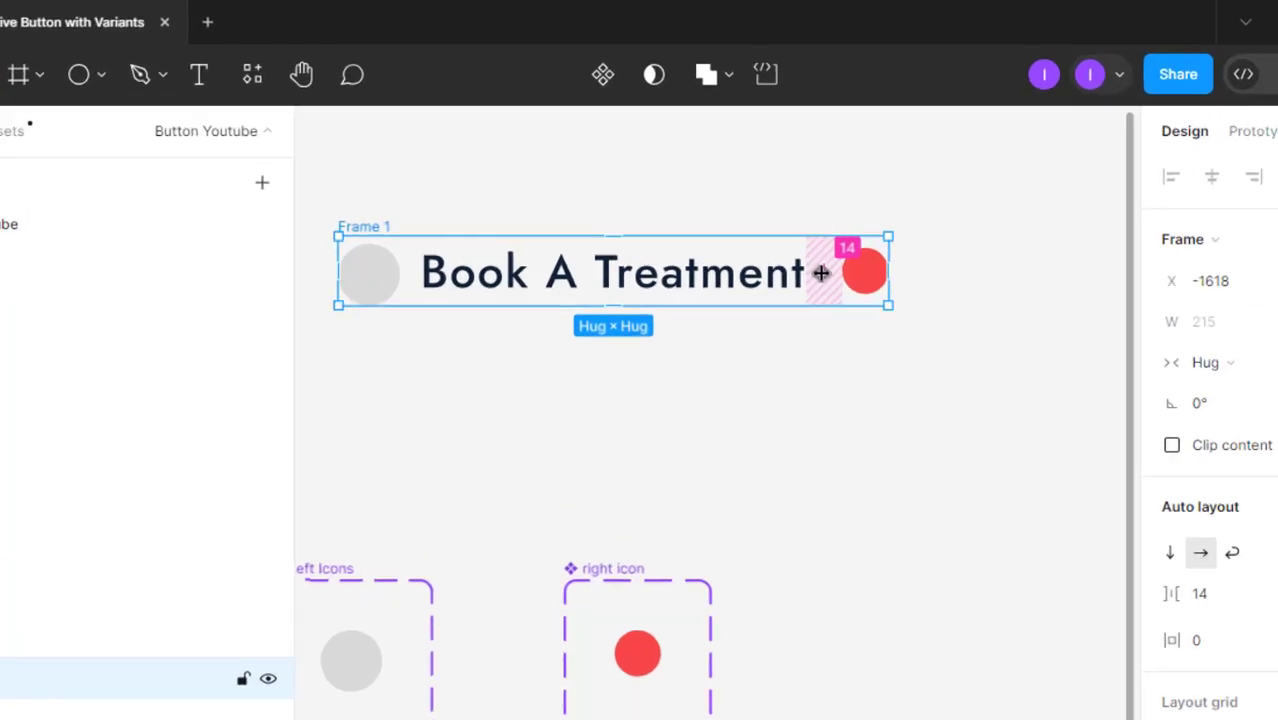
click(783, 240)
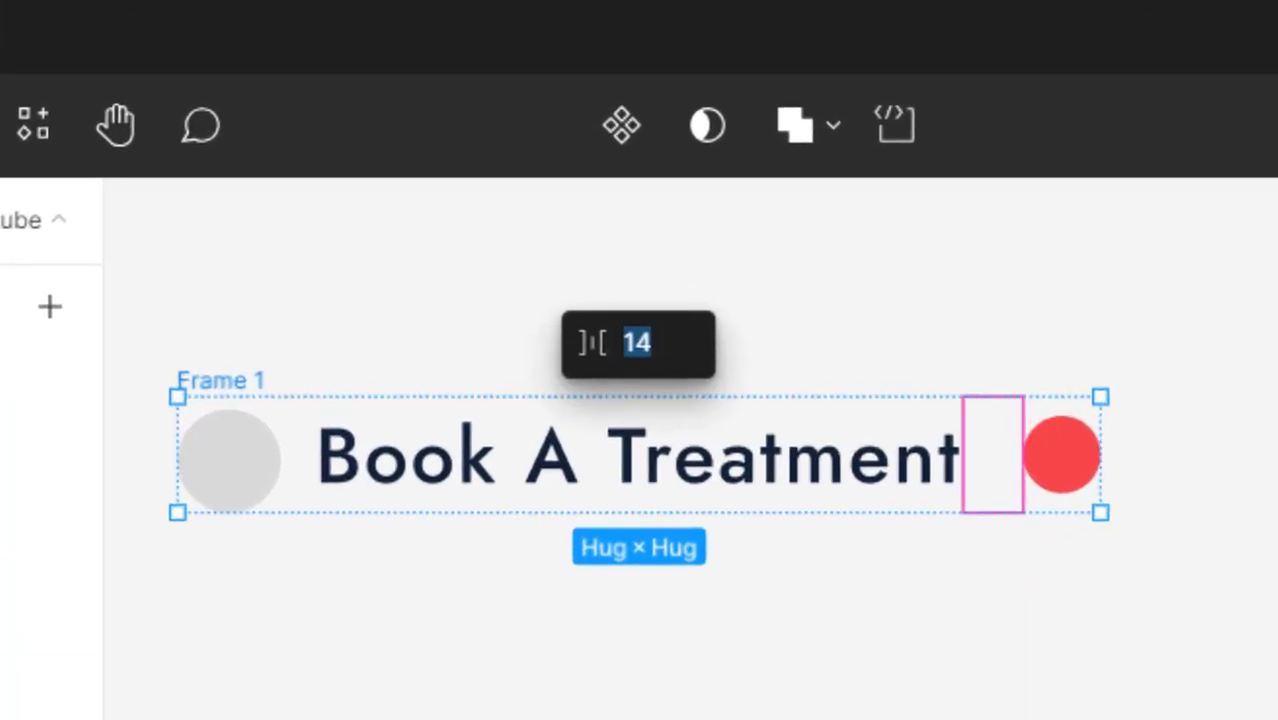
text(16)
key(Return)
click(873, 385)
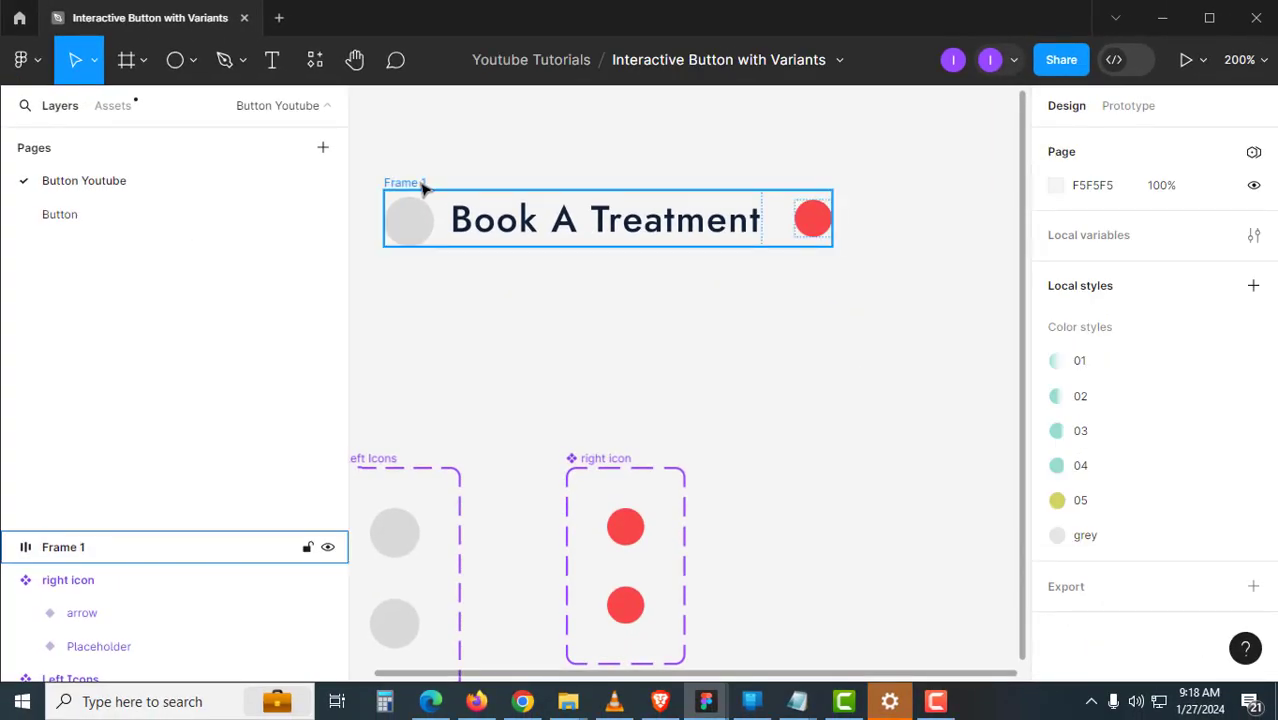
Rename the auto layout frame holding the text and both icons to "Button".
click(420, 184)
text(B)
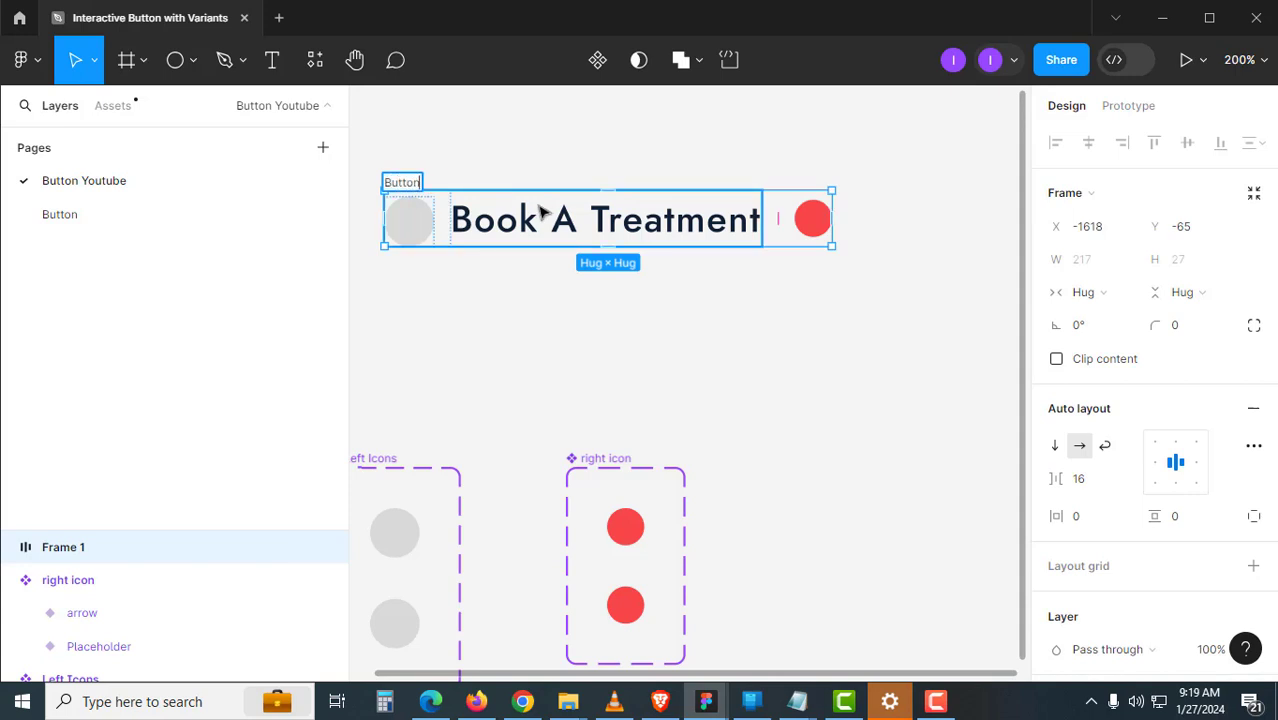
text(utton)
click(492, 283)
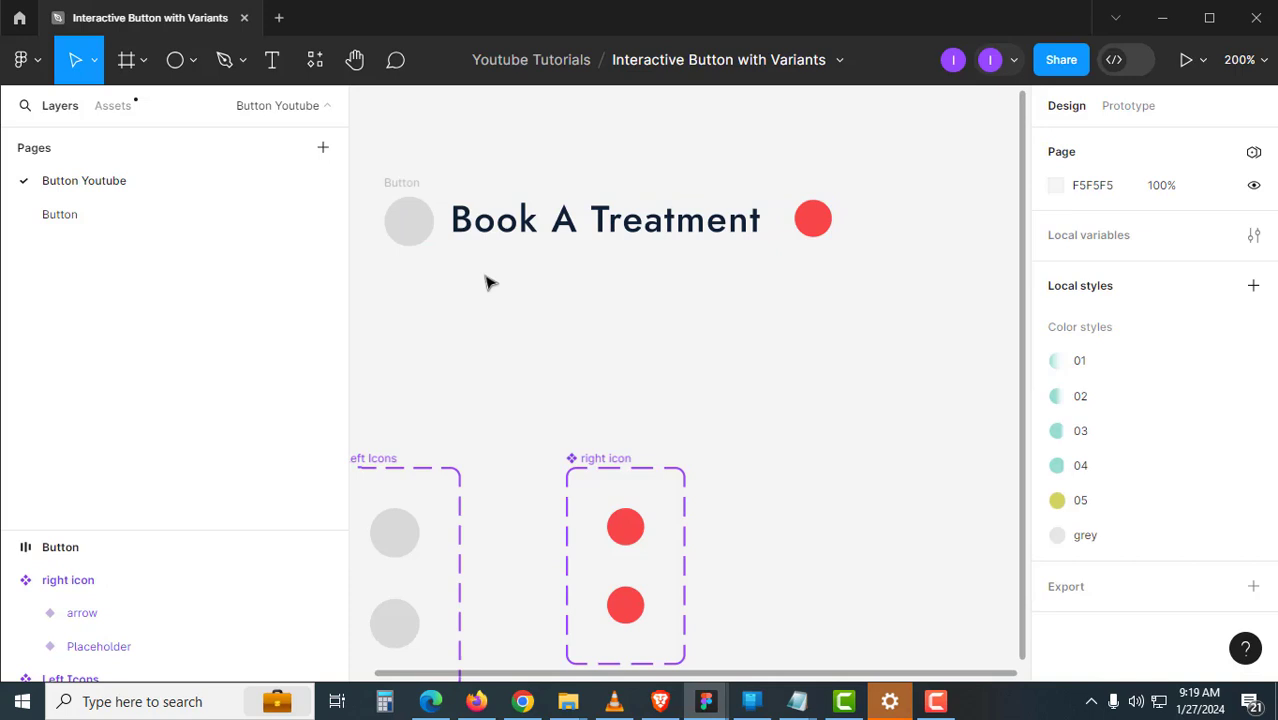
Add a solid white FFFFFF fill at 100% to the "Button" frame.
click(416, 180)
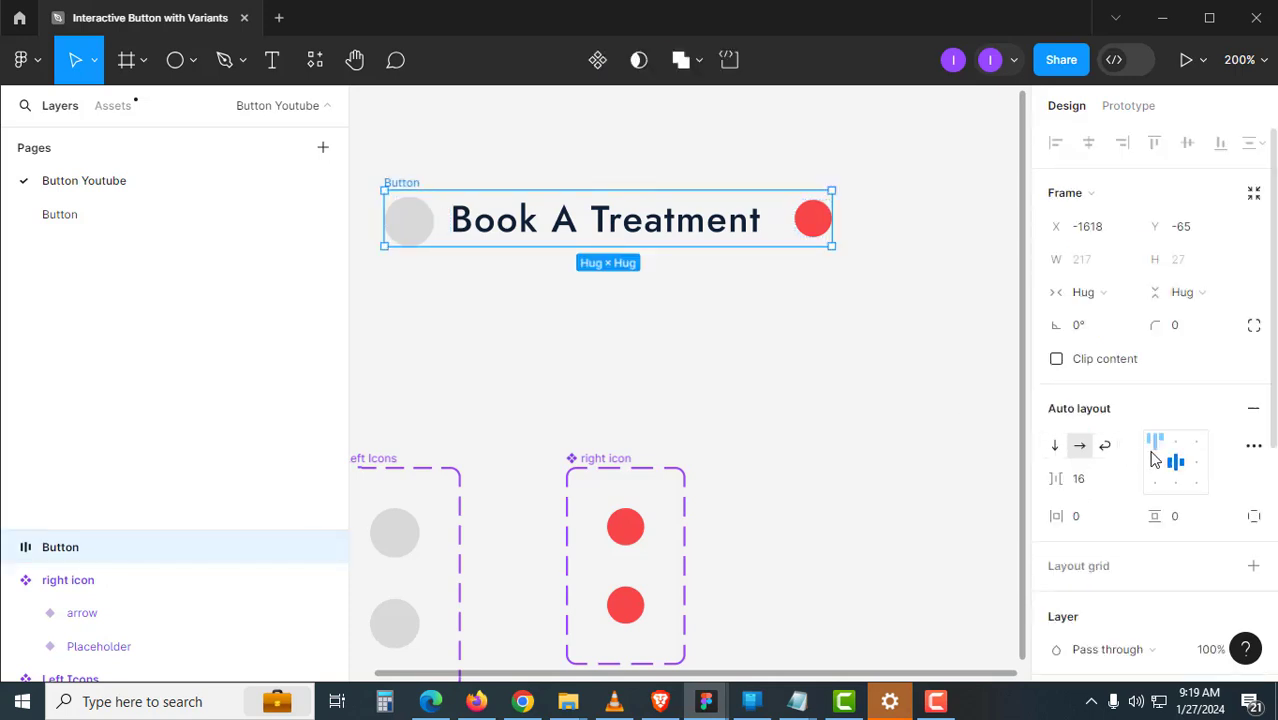
scroll(1150, 455, down, 5)
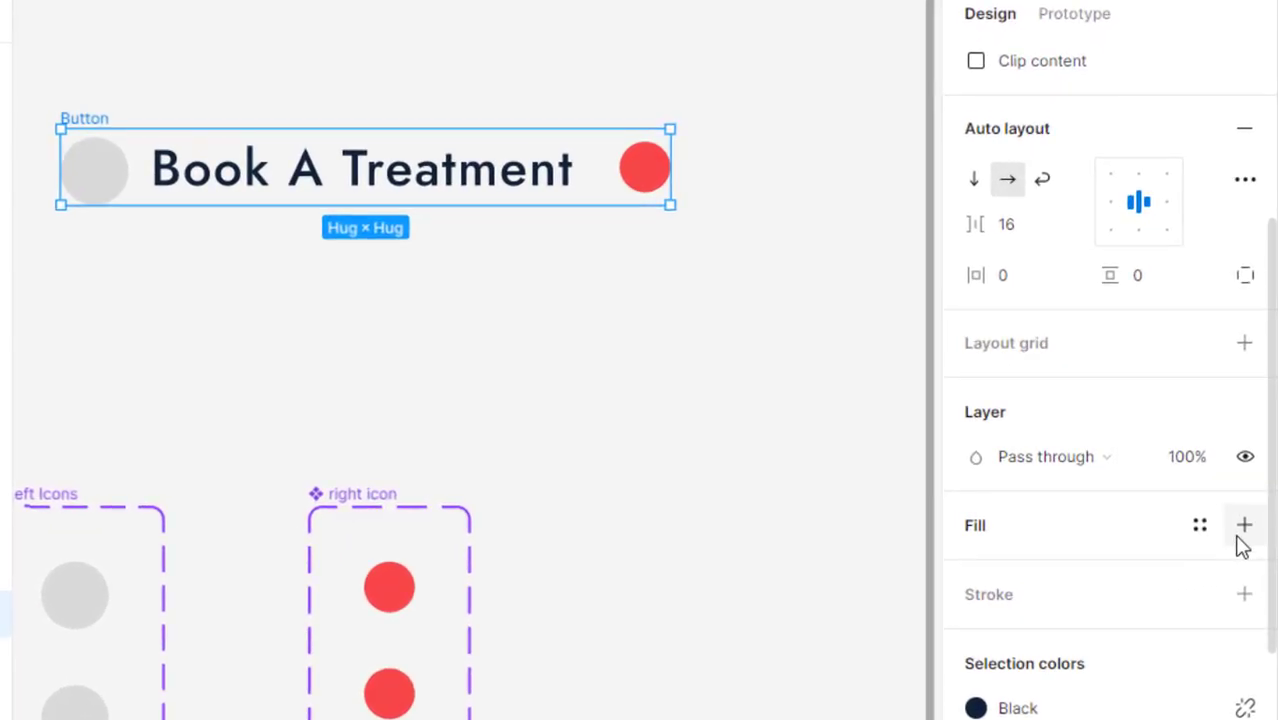
click(1244, 527)
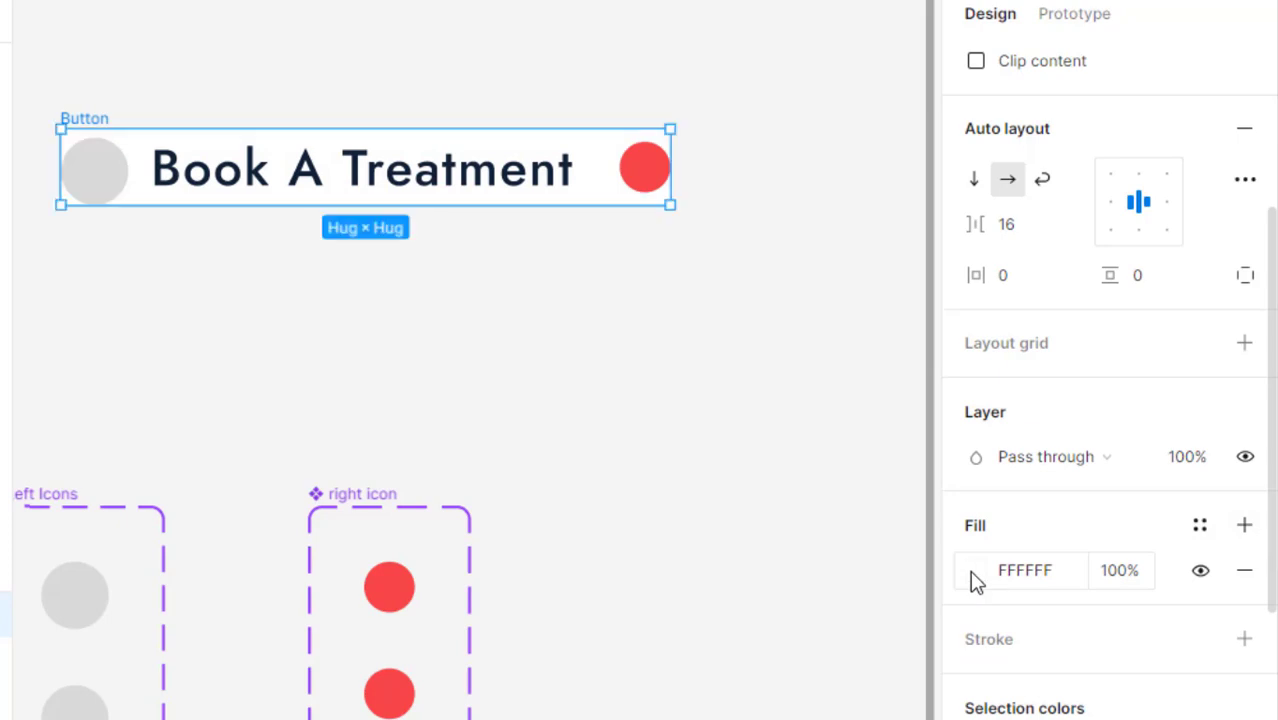
click(972, 570)
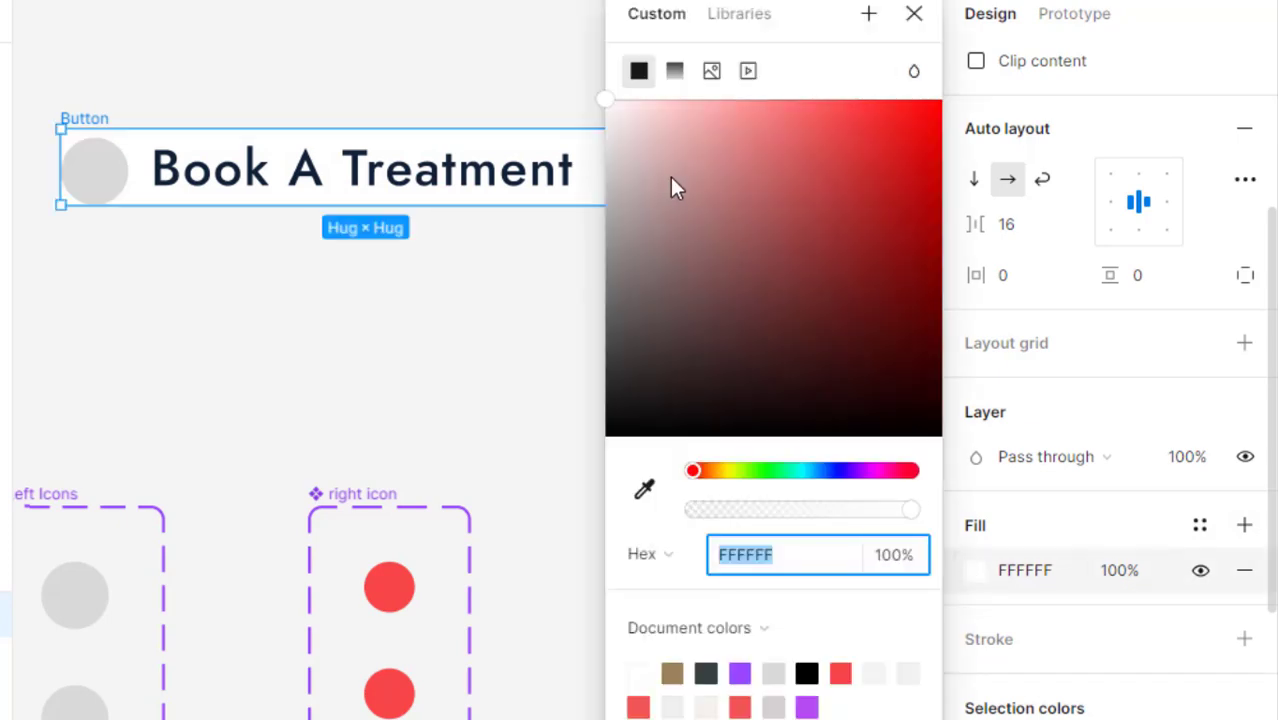
click(416, 343)
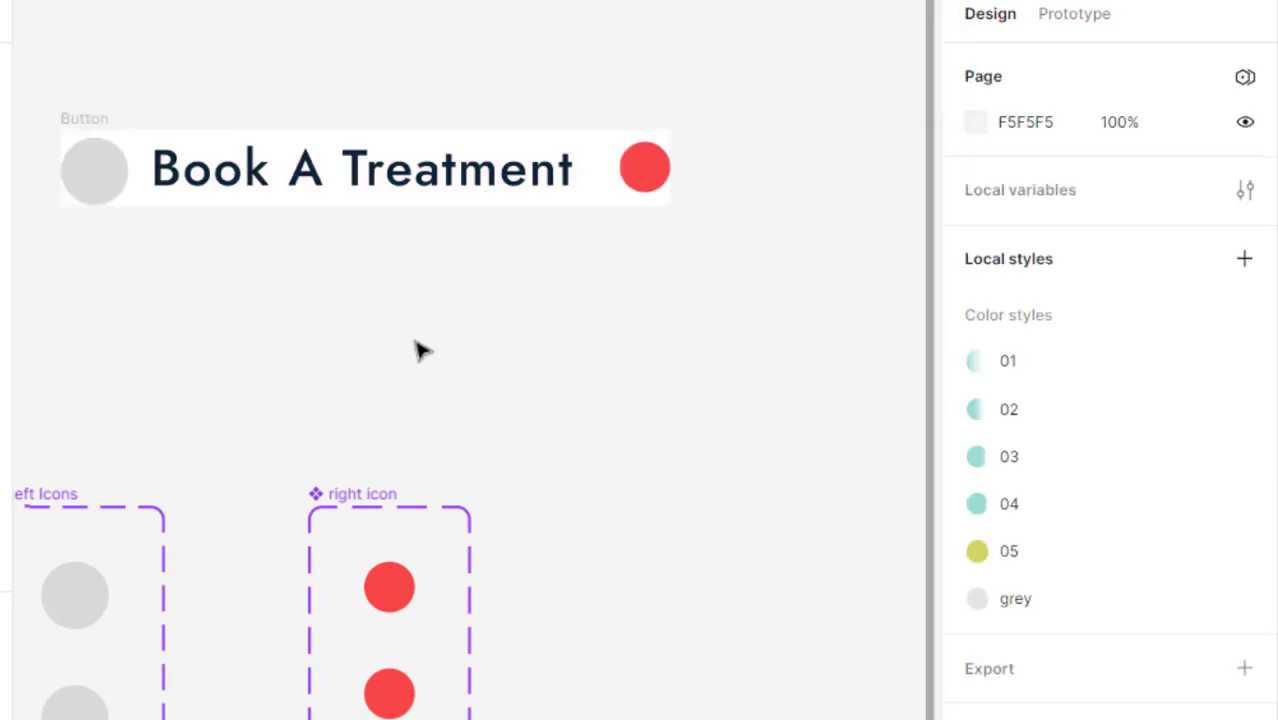
Set the horizontal padding of the "Button" frame's auto layout to 16.
click(75, 119)
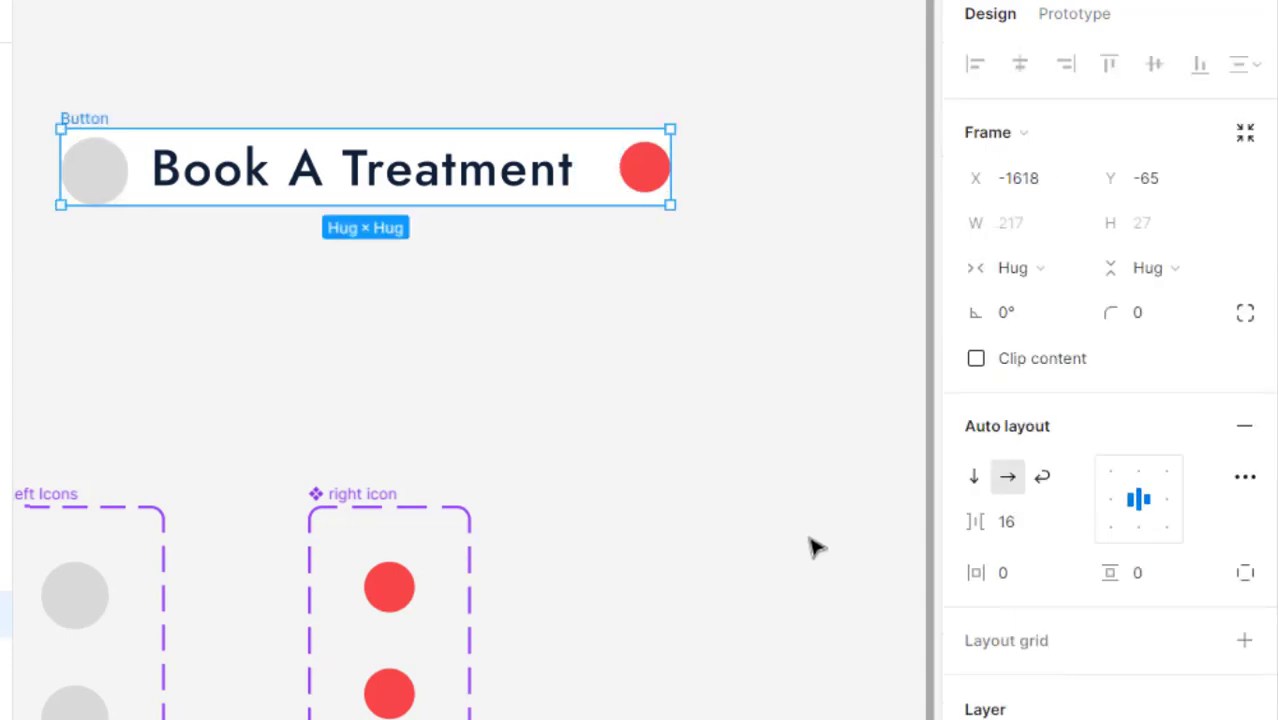
scroll(1025, 680, down, 3)
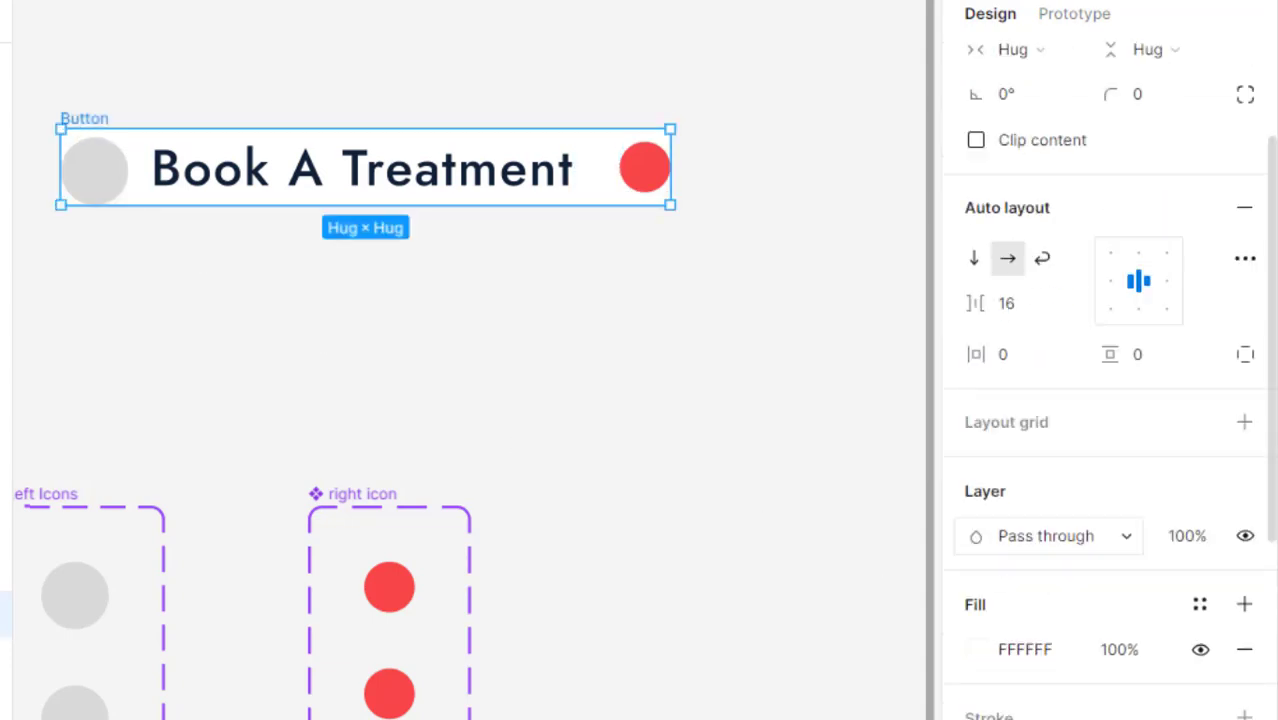
click(540, 378)
click(104, 120)
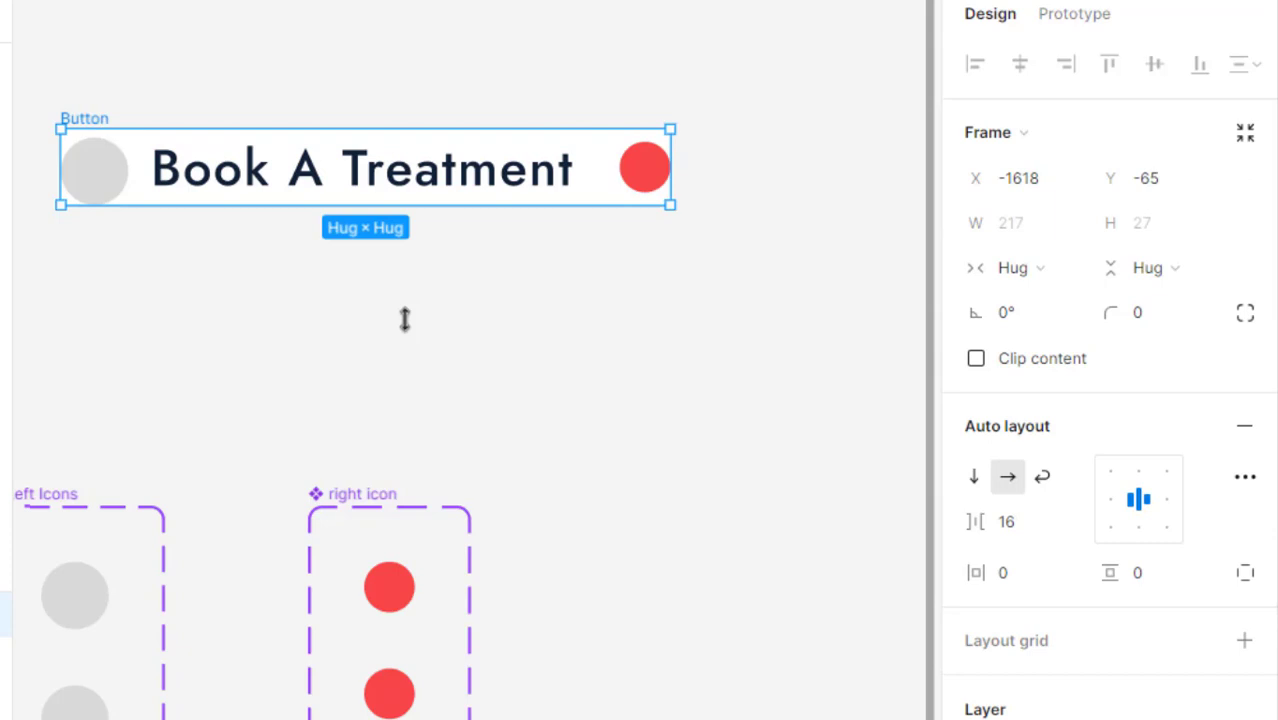
click(1005, 574)
text(1)
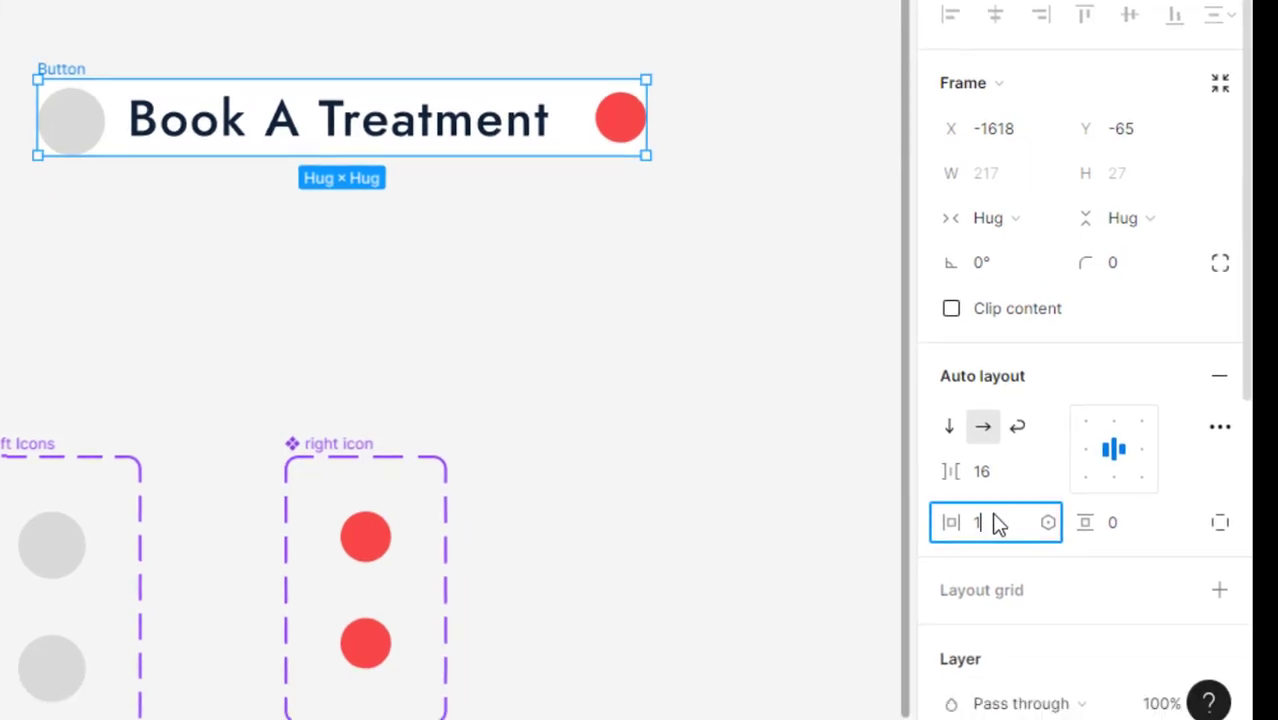
text(6)
key(Return)
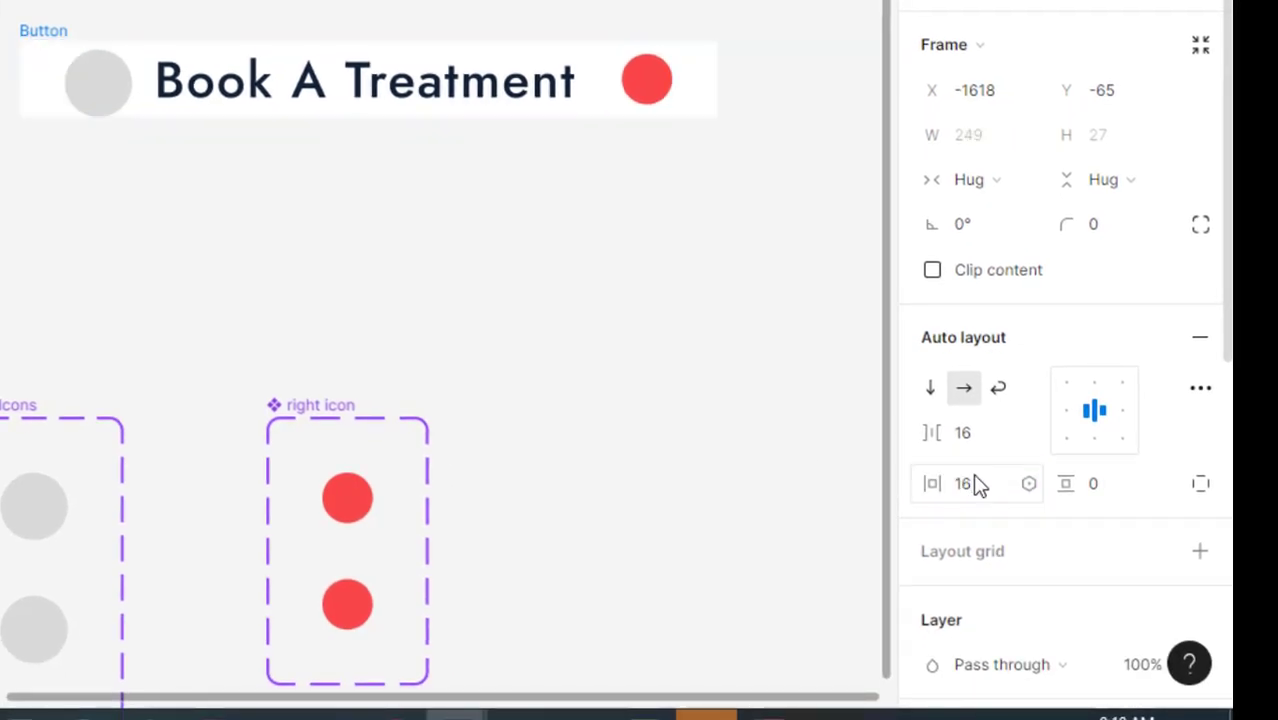
Set the vertical padding of the "Button" frame's auto layout to 8.
click(1125, 486)
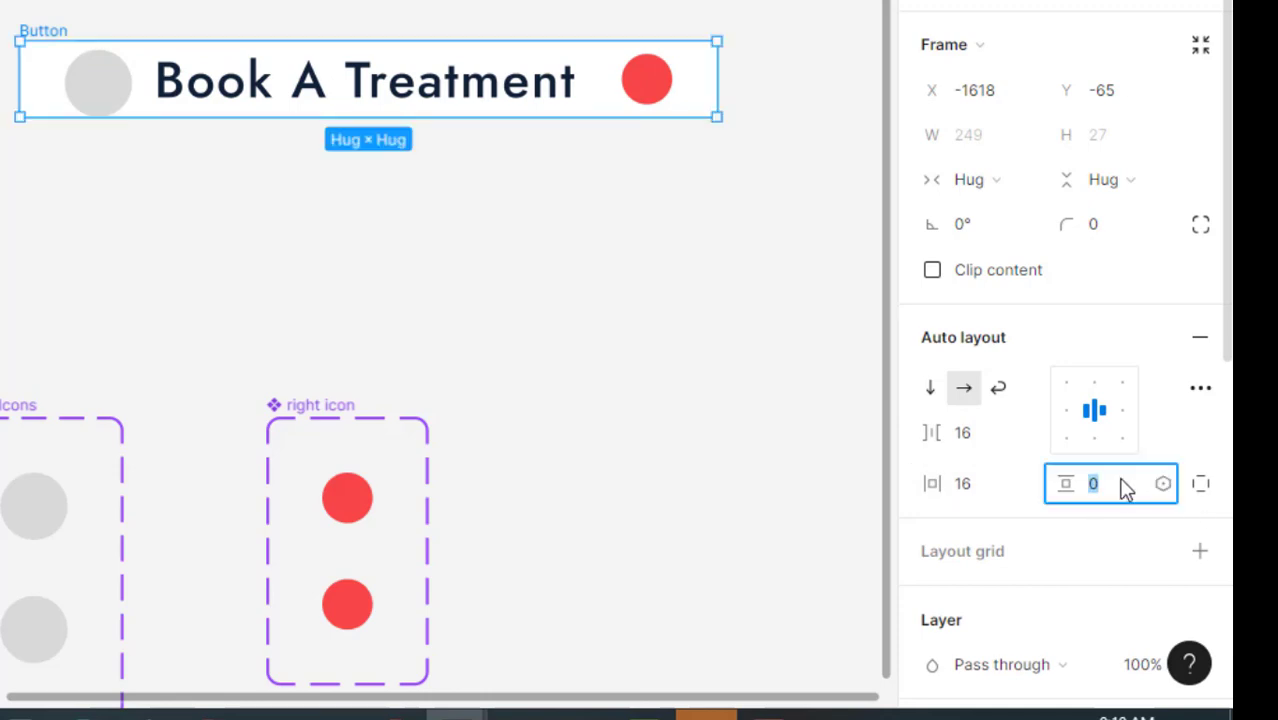
text(8)
key(Return)
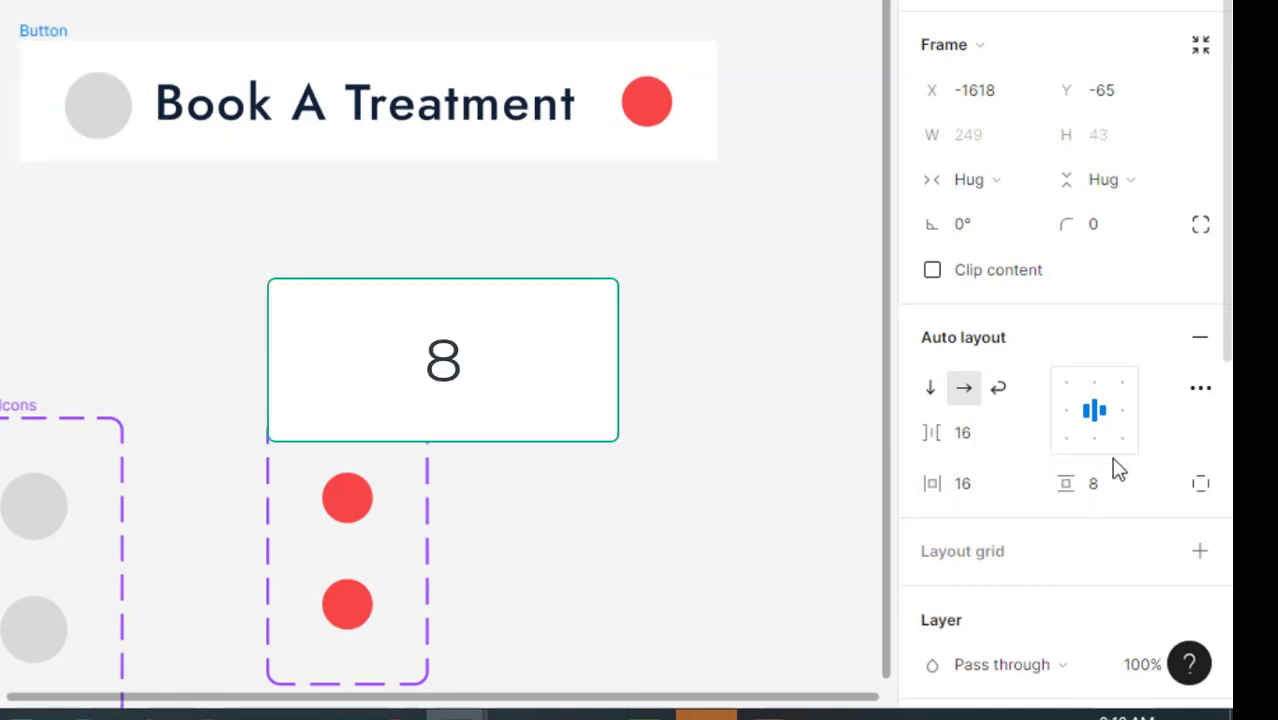
click(683, 350)
Set the corner radius of the "Button" frame to 16.
click(34, 28)
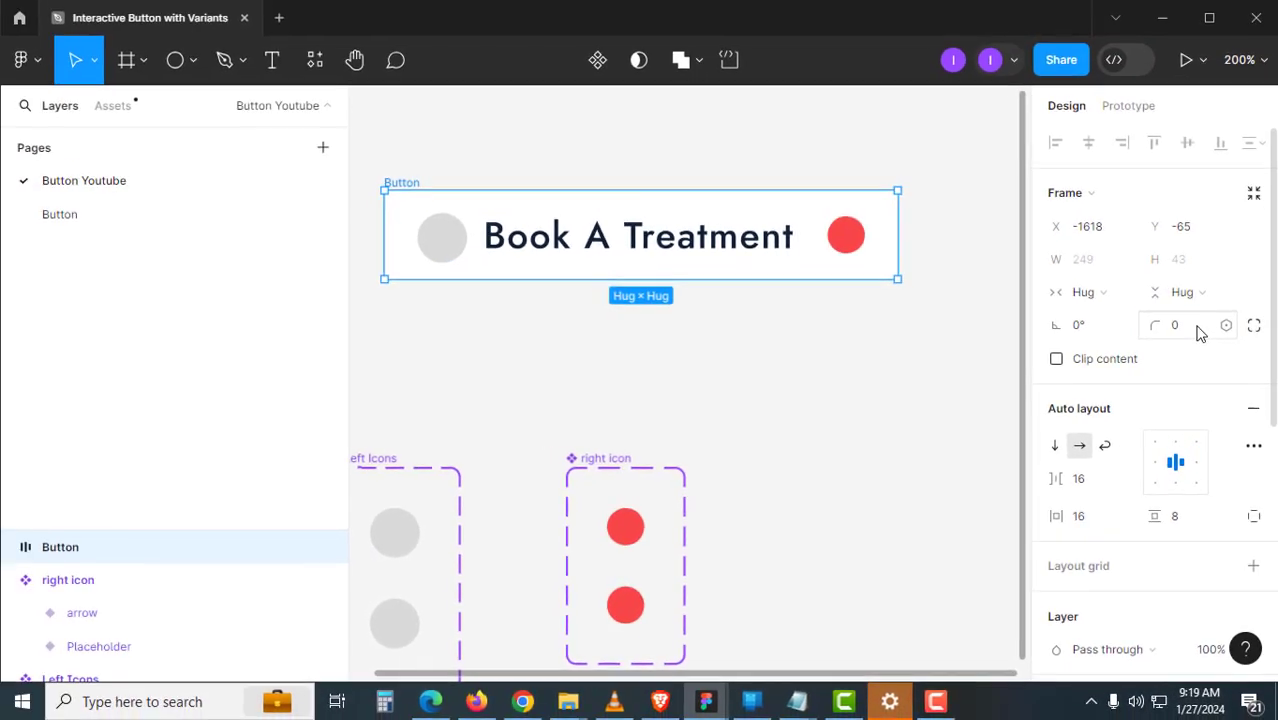
click(1130, 275)
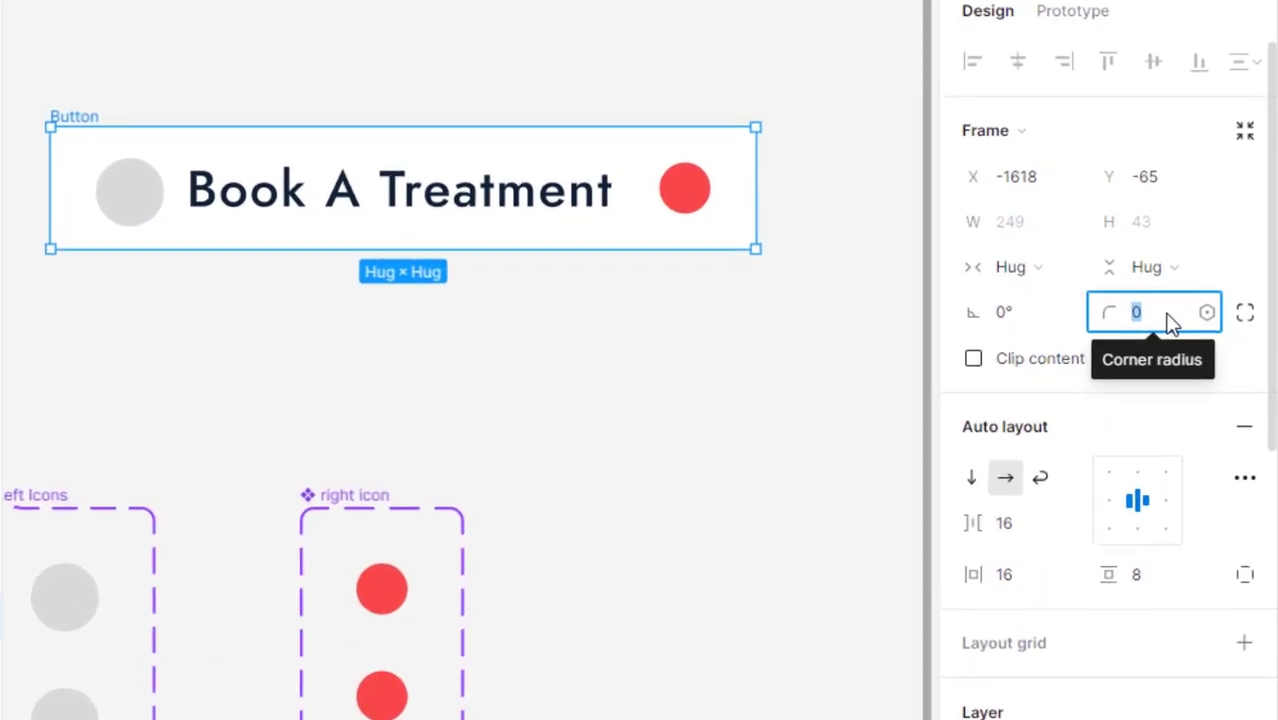
text(16)
key(Return)
key(Escape)
Change the corner radius of the "Button" frame to 10.
click(93, 202)
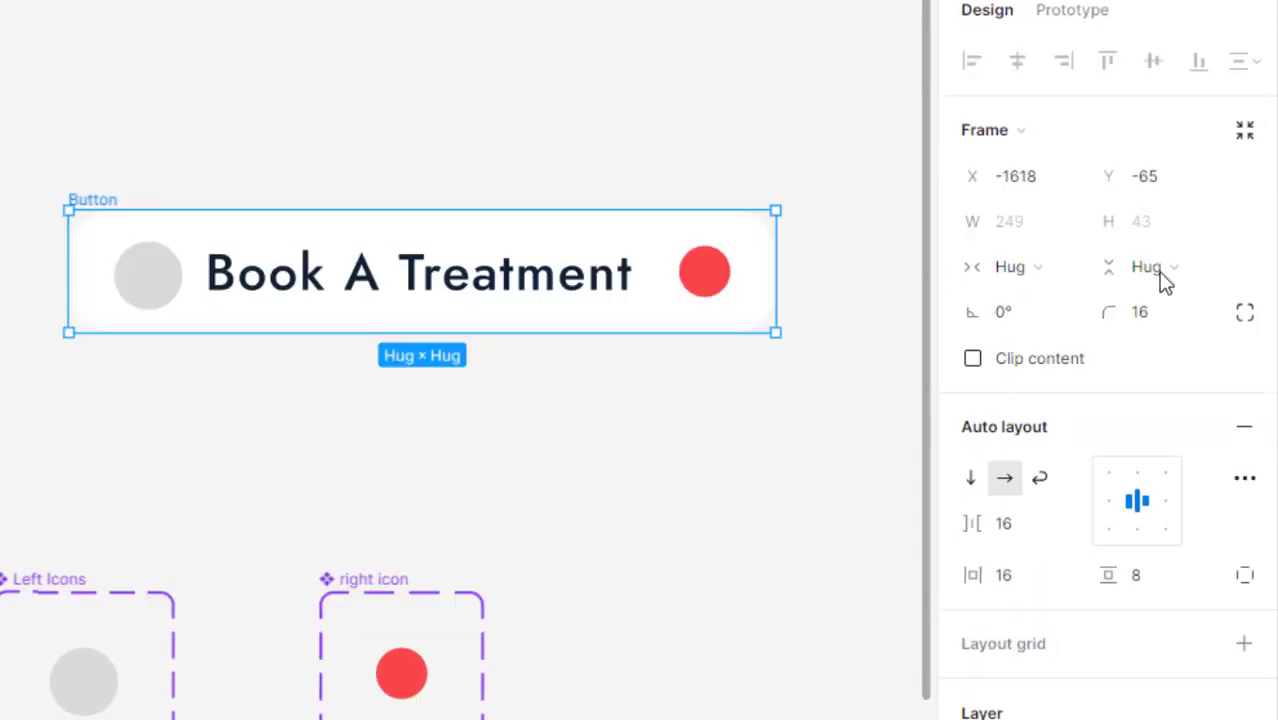
click(1157, 322)
text(10)
key(Return)
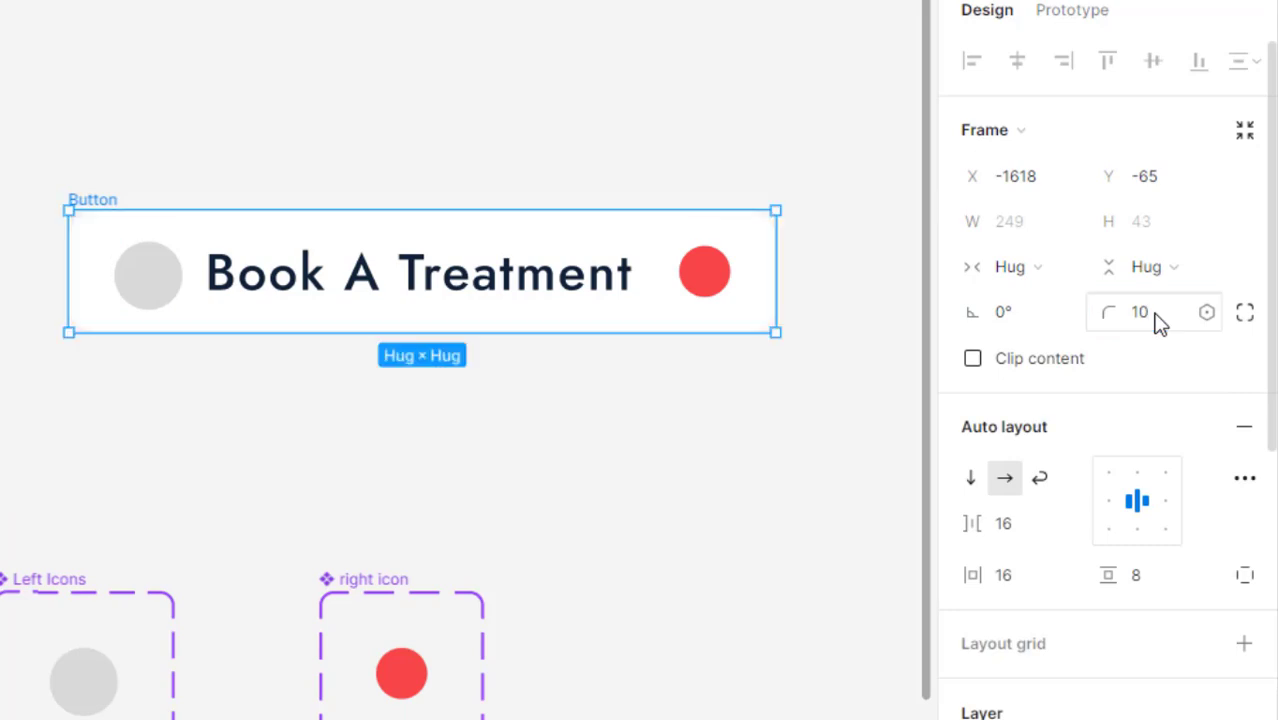
click(380, 440)
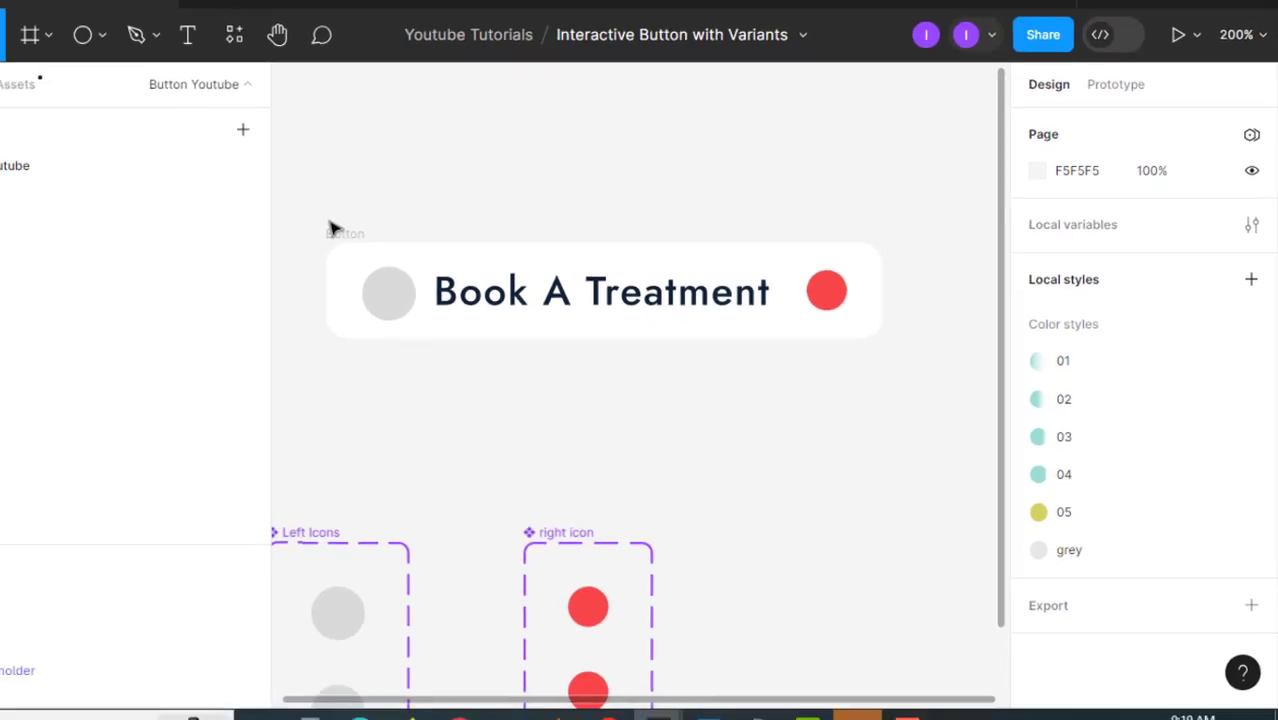
Set the width of the "left icon and text" frame inside the button to Fill container.
click(92, 199)
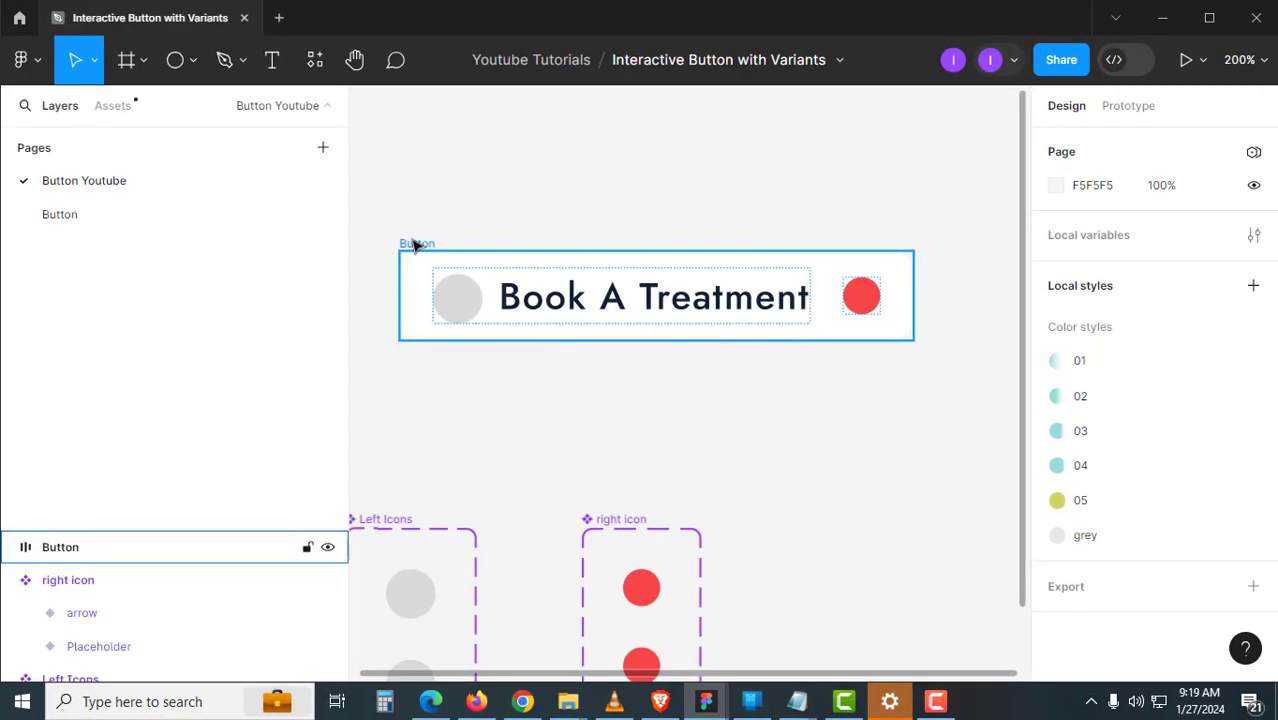
scroll(420, 212, down, 1)
click(632, 262)
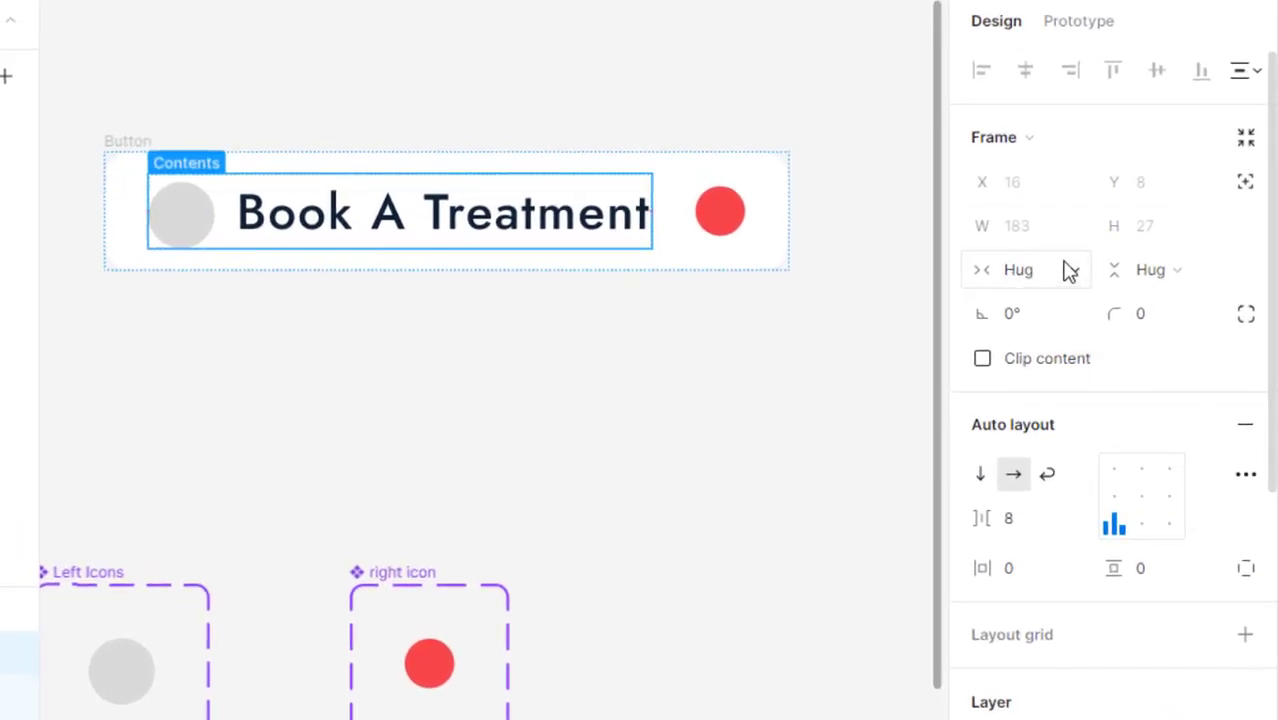
click(1068, 272)
click(1064, 300)
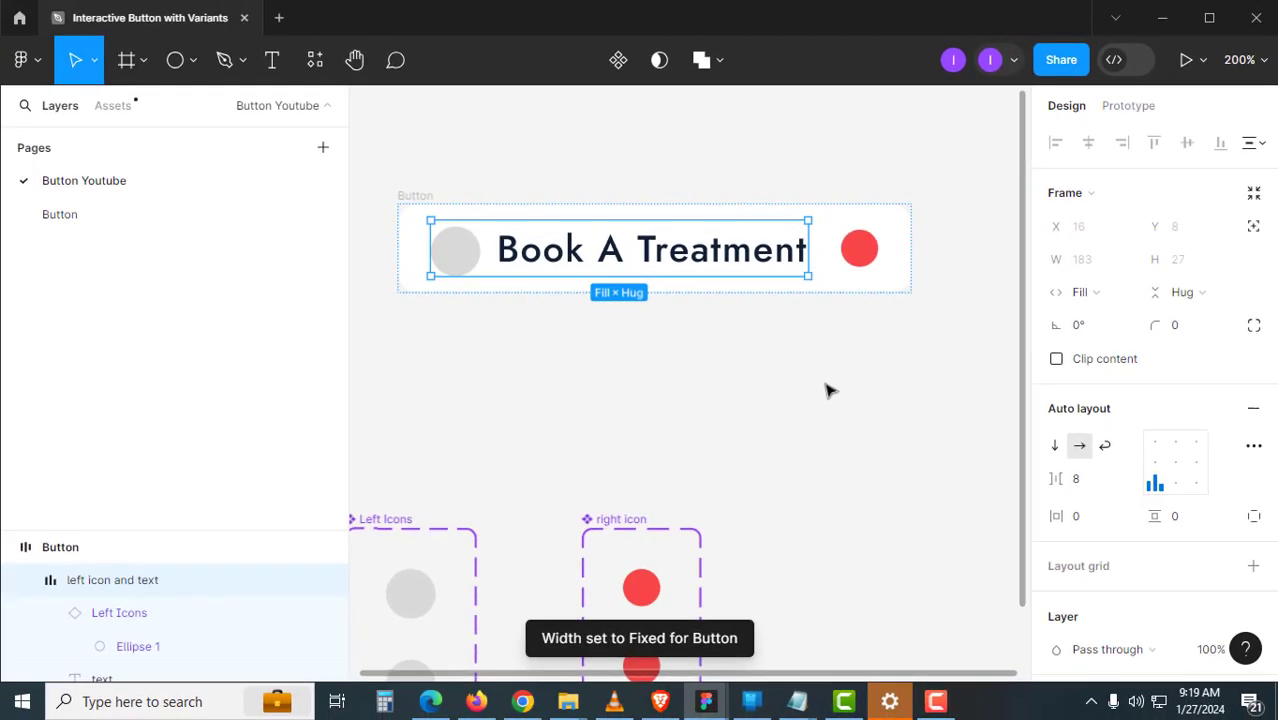
click(382, 163)
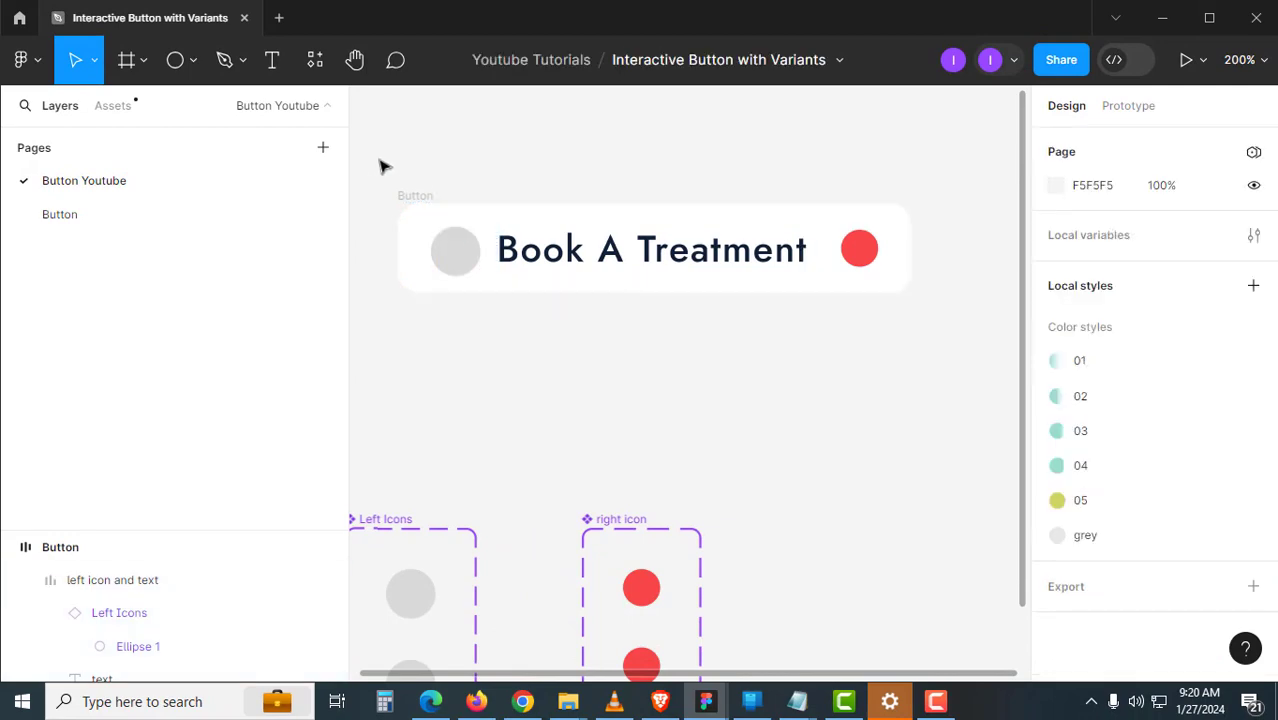
Move the "Button" frame to about X -1625, Y -107, and test narrowing its width, undoing the resize.
drag(418, 197, 406, 157)
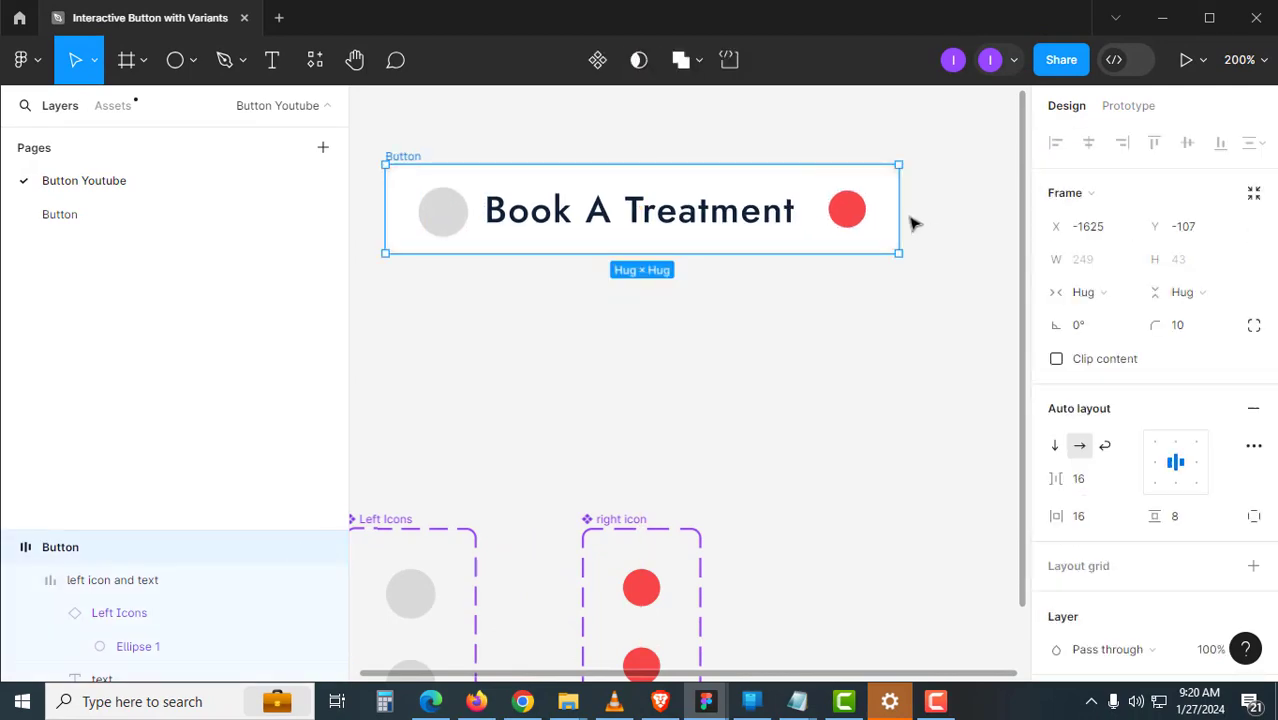
drag(899, 209, 723, 252)
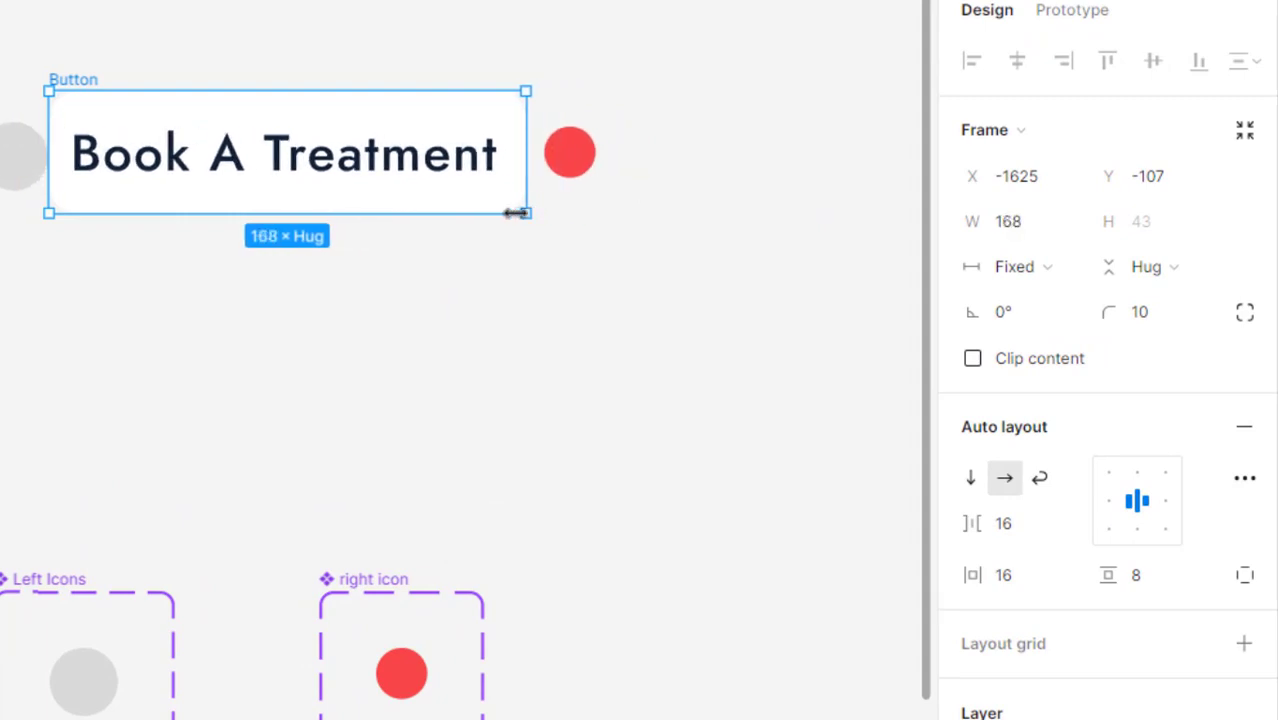
drag(516, 212, 376, 210)
key(ctrl+z)
click(442, 251)
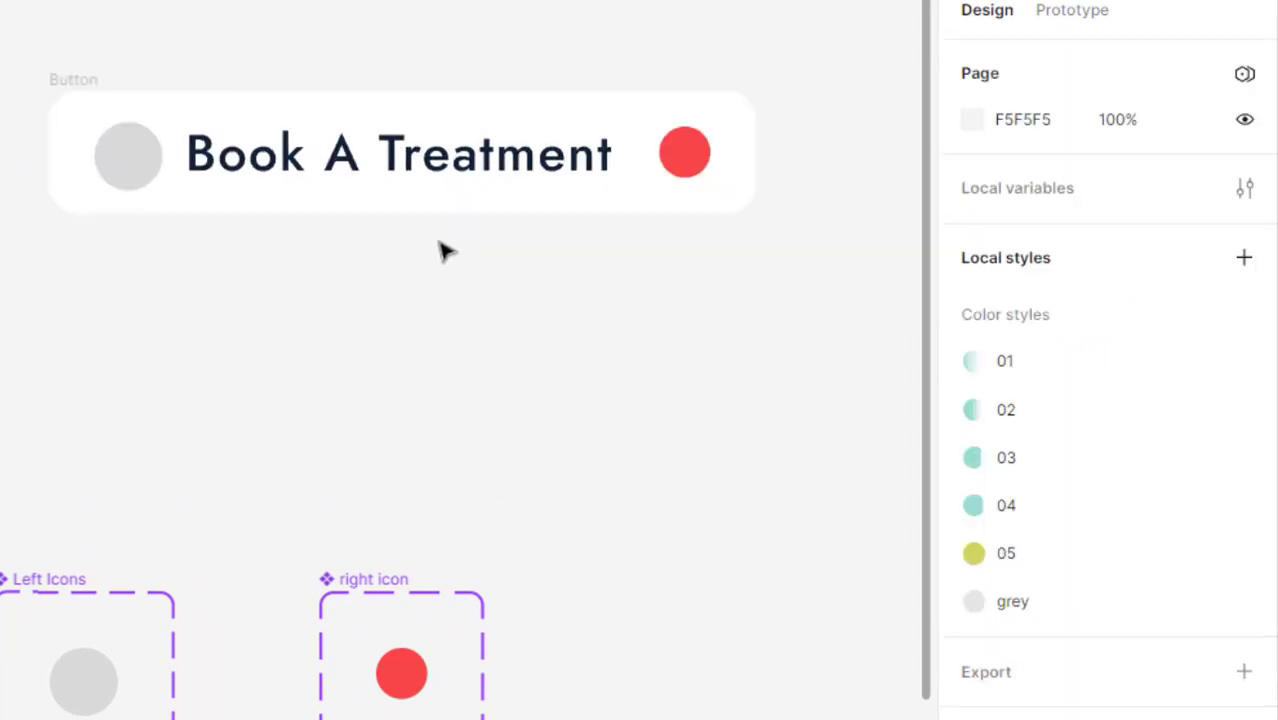
Set the horizontal resizing of the "left icon and text" frame to Fill container.
click(482, 183)
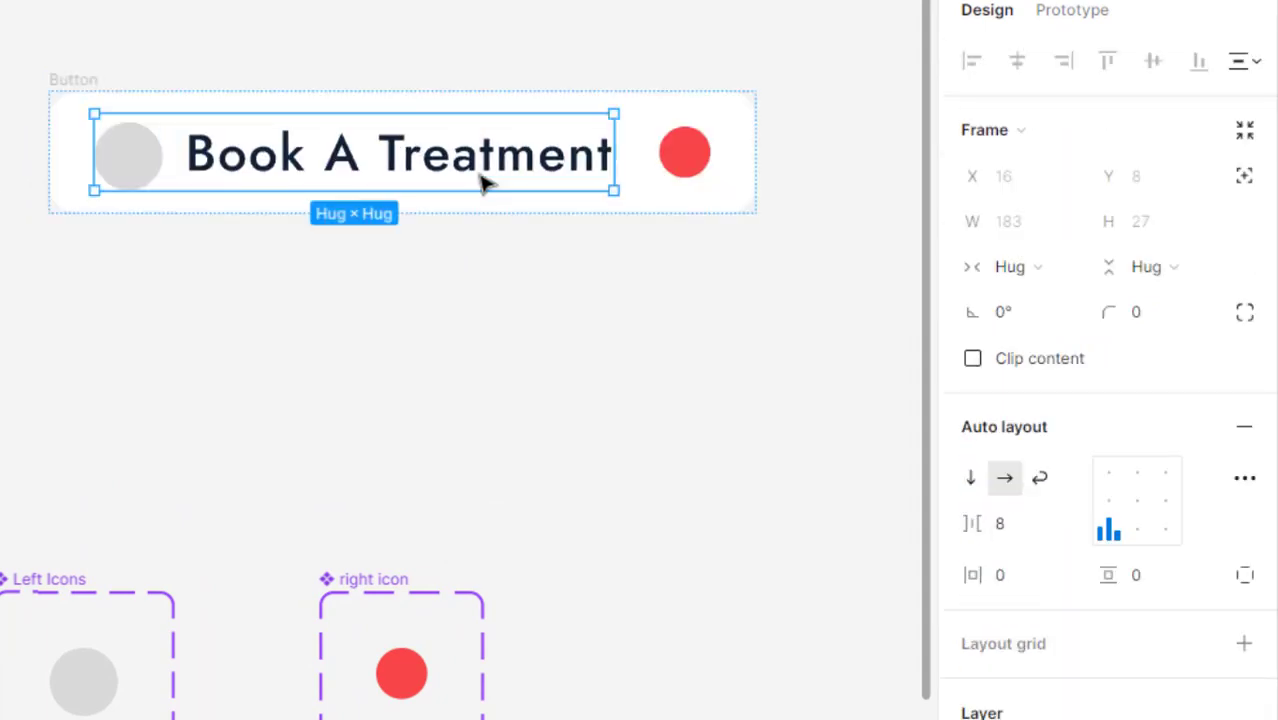
click(1013, 265)
click(1013, 300)
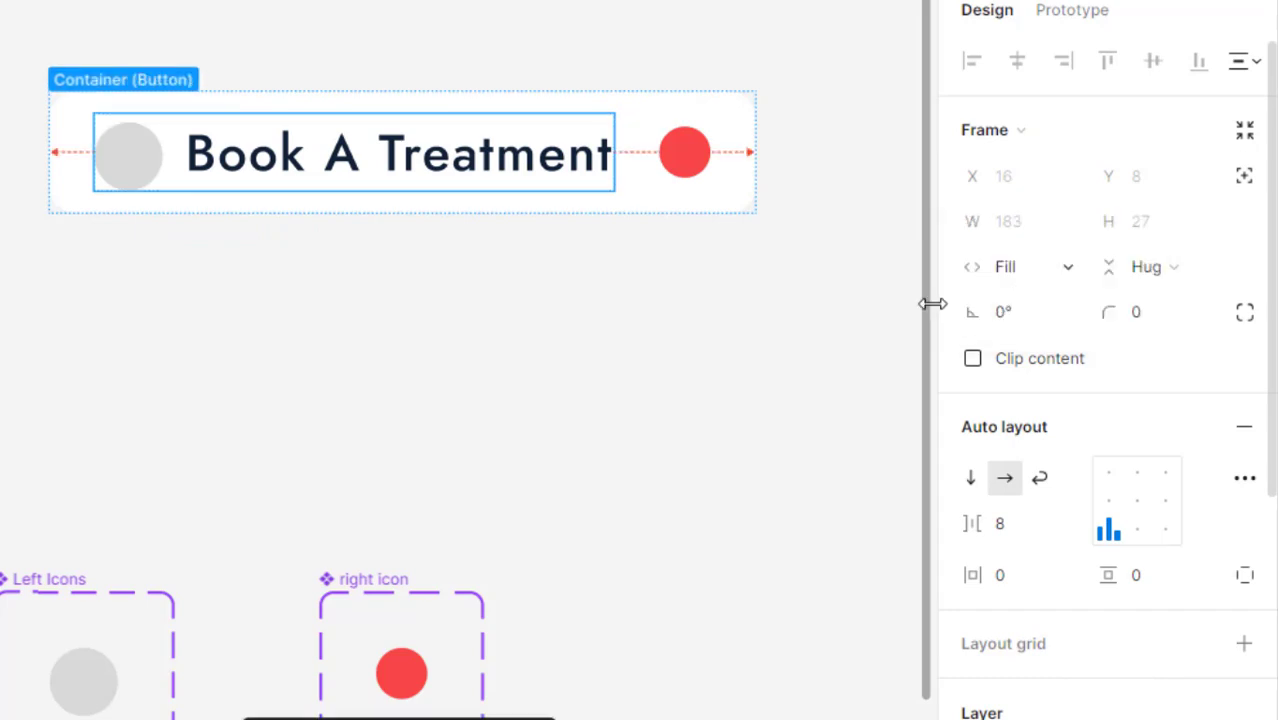
click(536, 351)
Try resizing the "Button" frame horizontally to test how its contents respond.
click(100, 85)
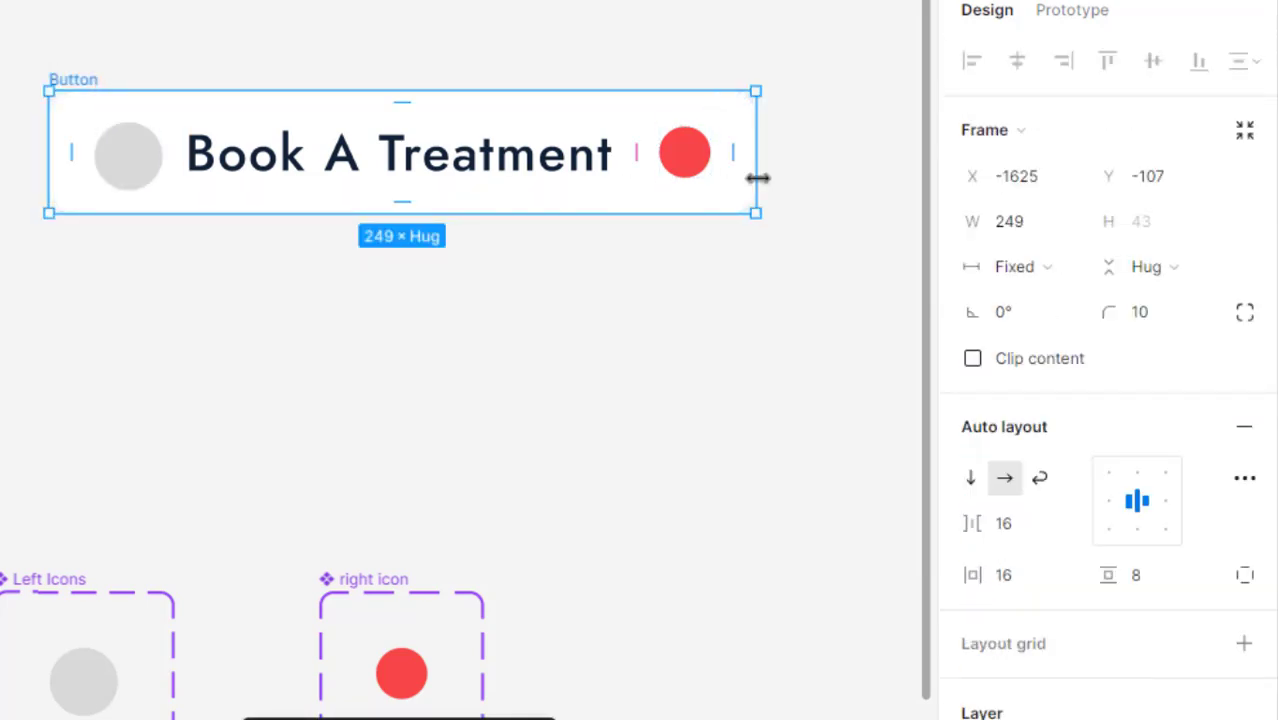
drag(756, 177, 757, 250)
click(613, 280)
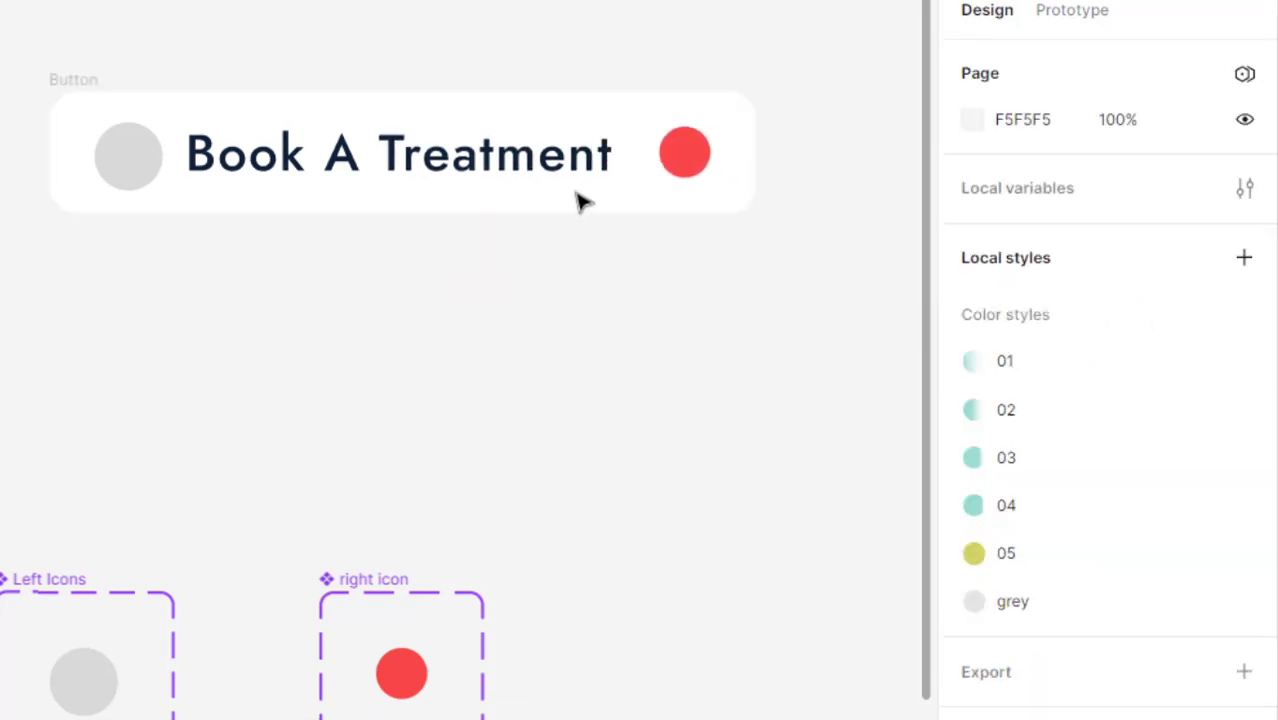
Set the width of the "Book A Treatment" text layer to Fill container.
click(540, 170)
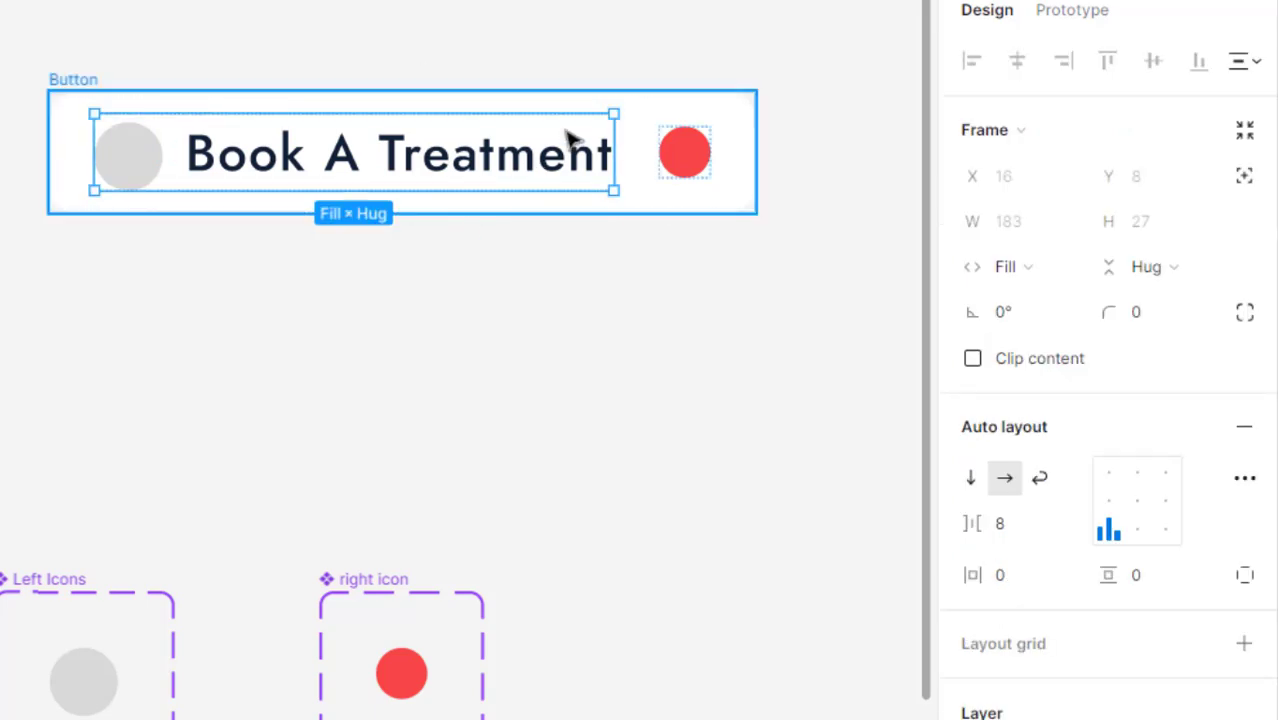
click(505, 170)
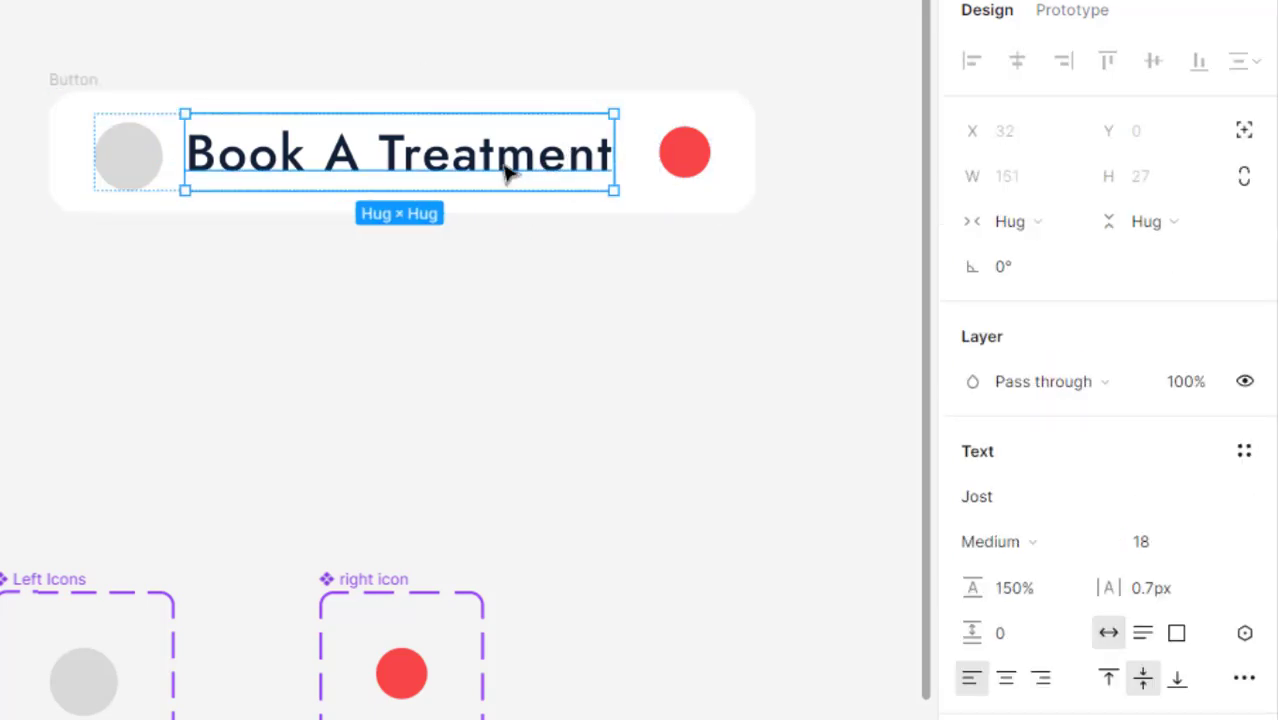
click(1016, 221)
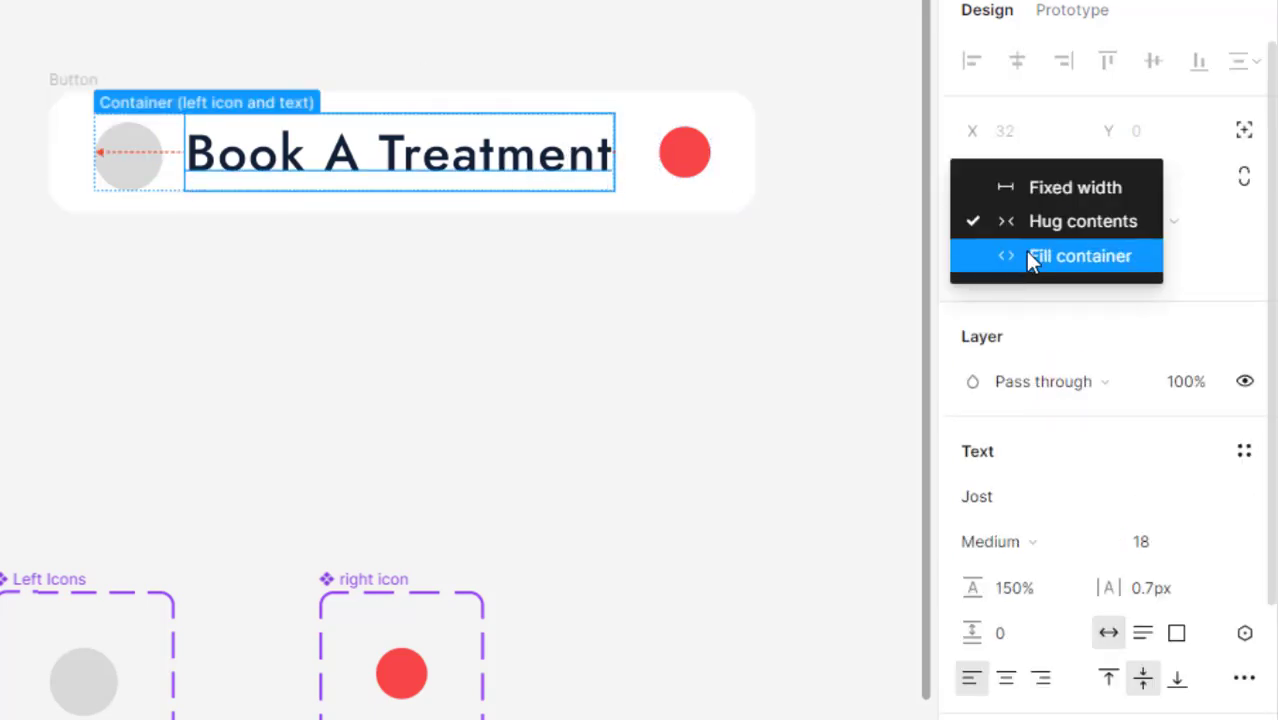
click(1032, 257)
Narrow the "Button" frame to about 199 wide to test the text wrapping, and undo the resize.
click(200, 108)
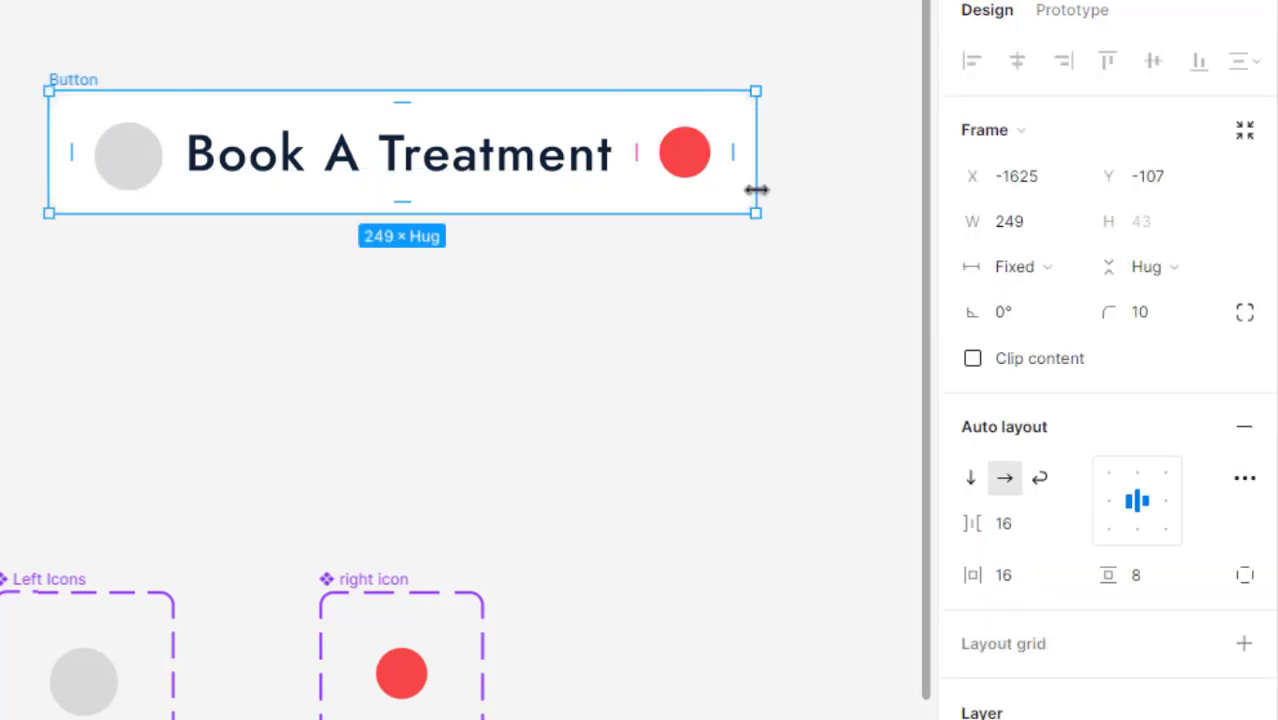
drag(755, 190, 620, 203)
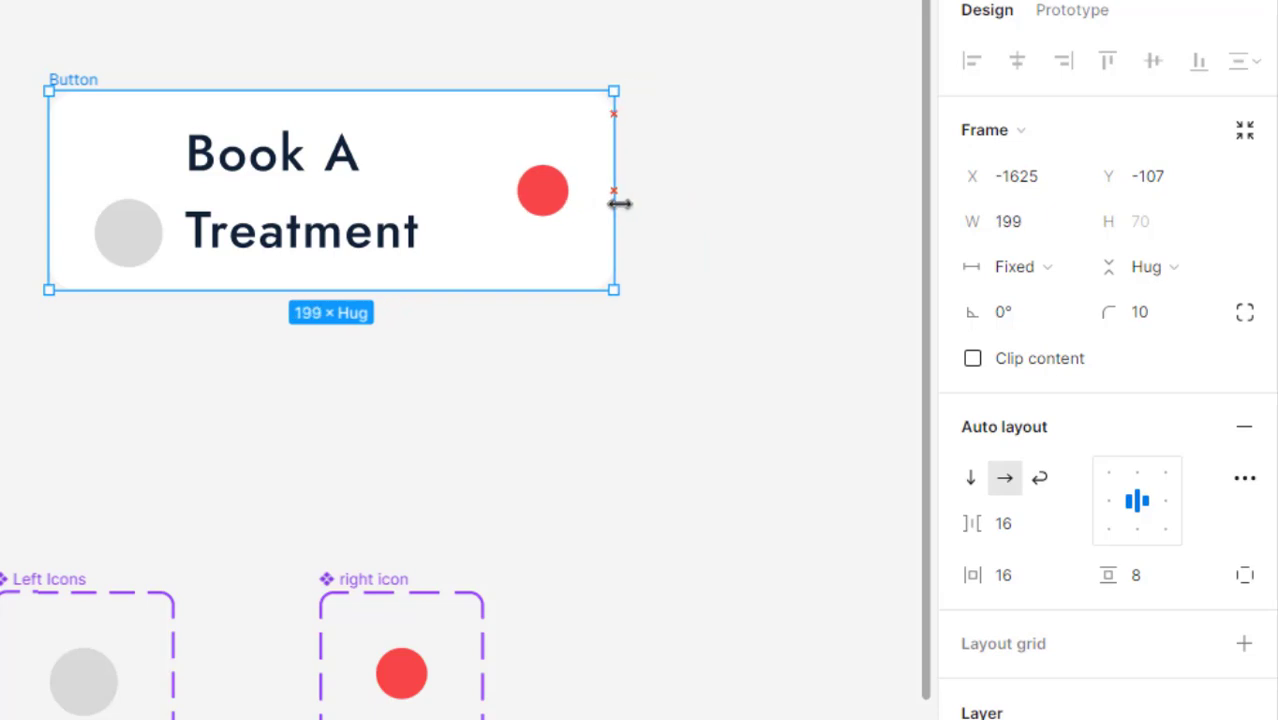
key(ctrl+z)
Change the auto layout alignment of the "left icon and text" frame to left, vertically centred.
click(490, 185)
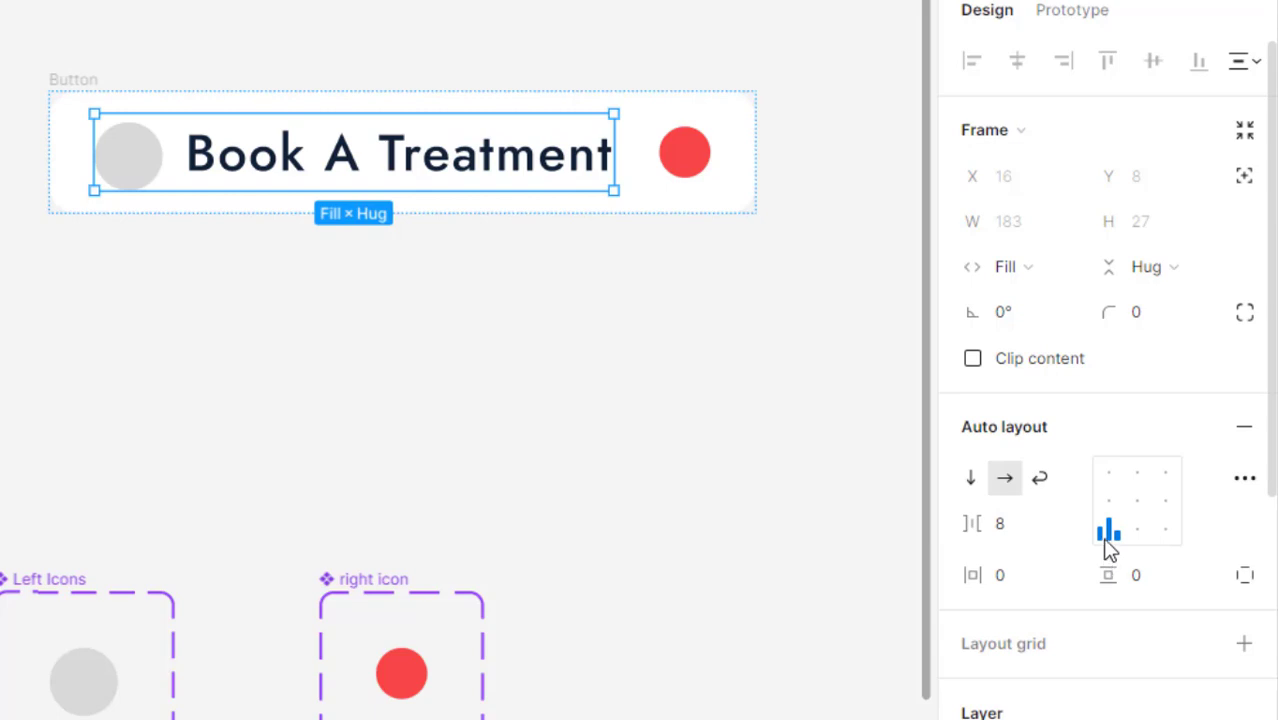
click(1107, 504)
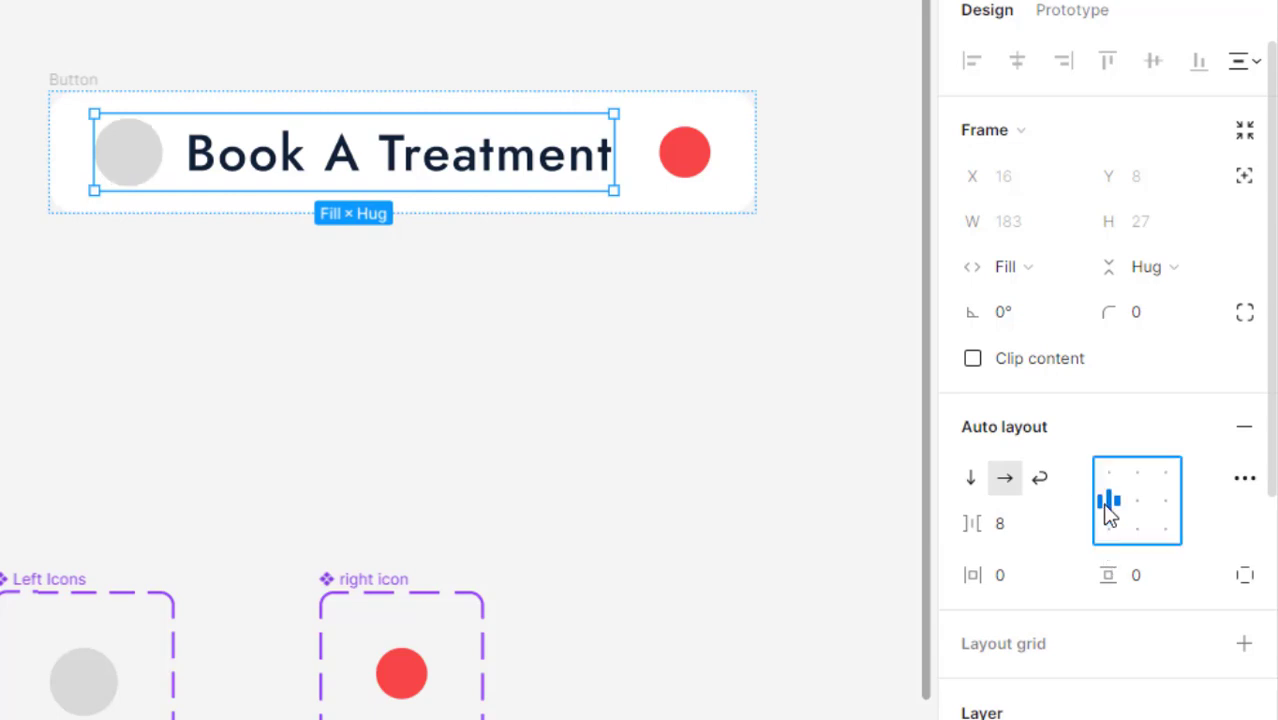
click(336, 262)
Narrow the "Button" frame to about 189 wide to test the icon alignment, and undo the resize.
click(62, 82)
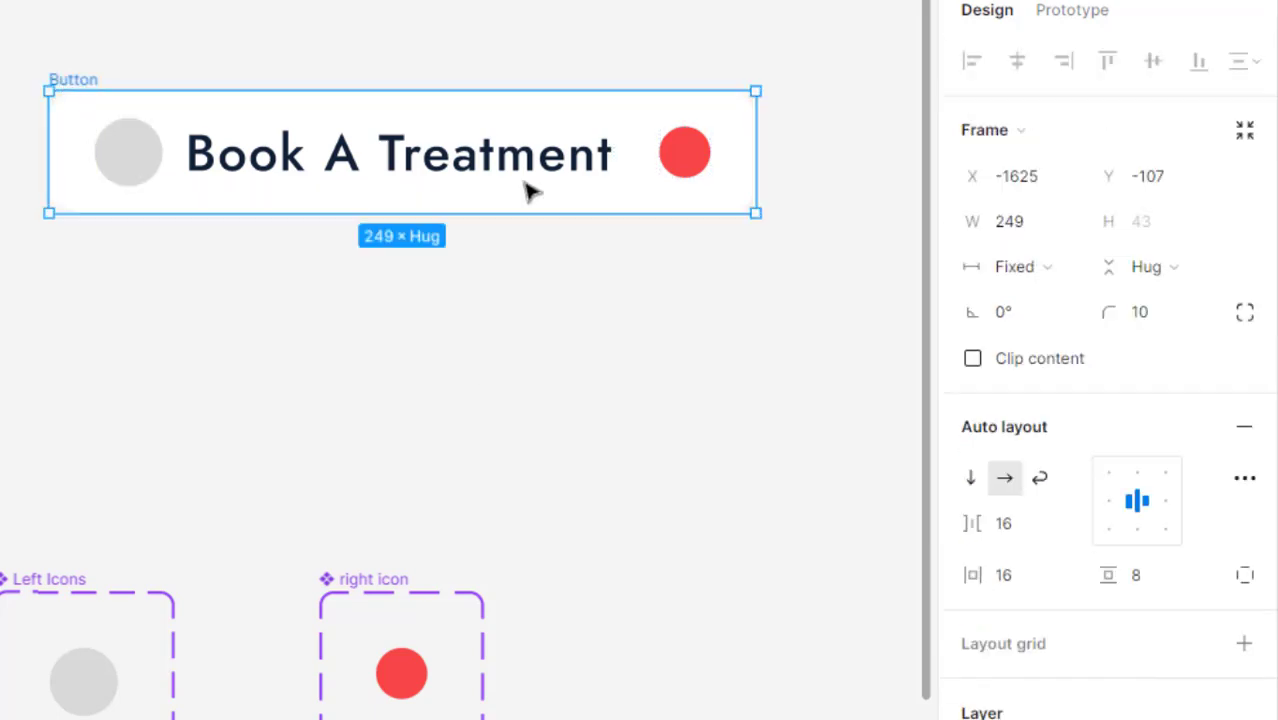
drag(756, 194, 587, 212)
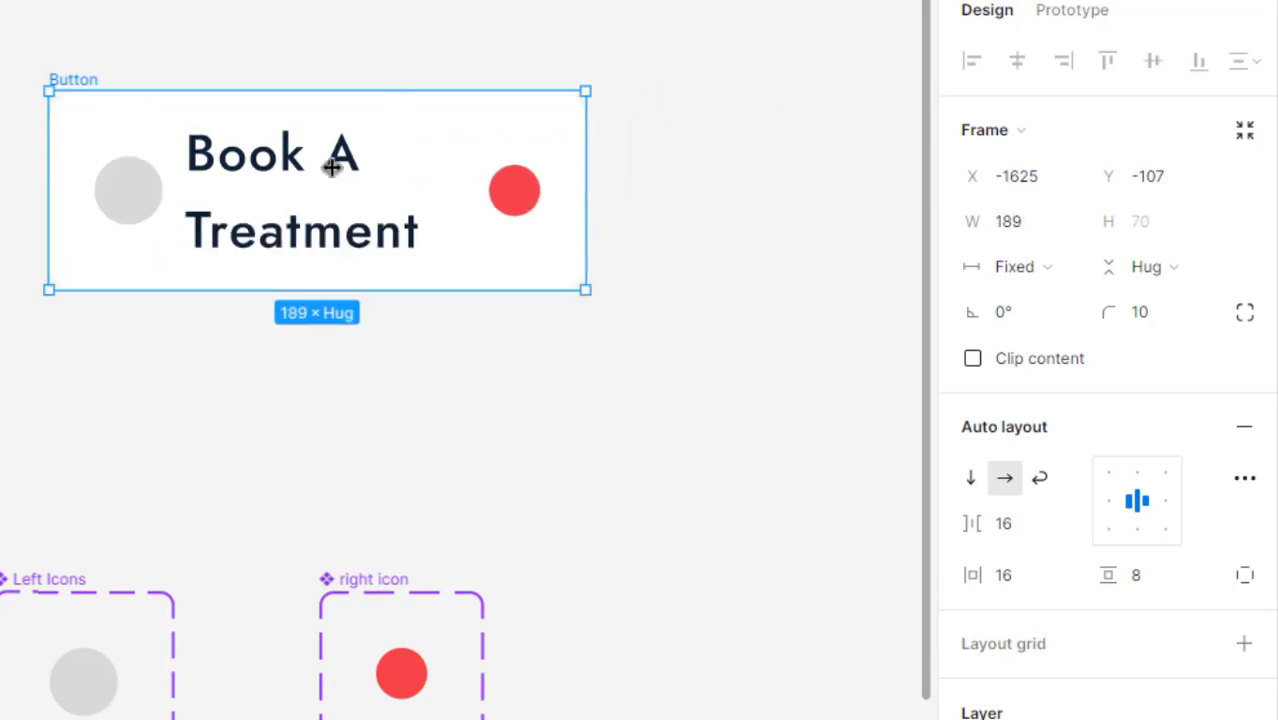
key(ctrl+z)
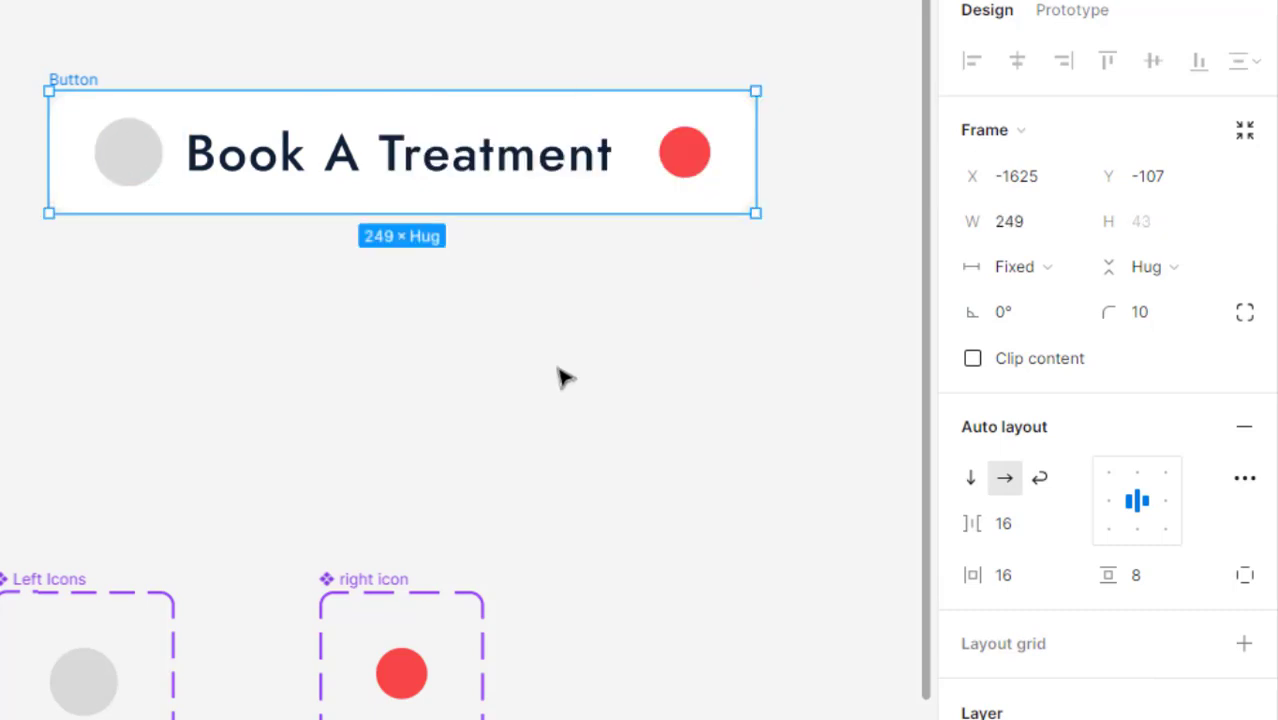
click(558, 372)
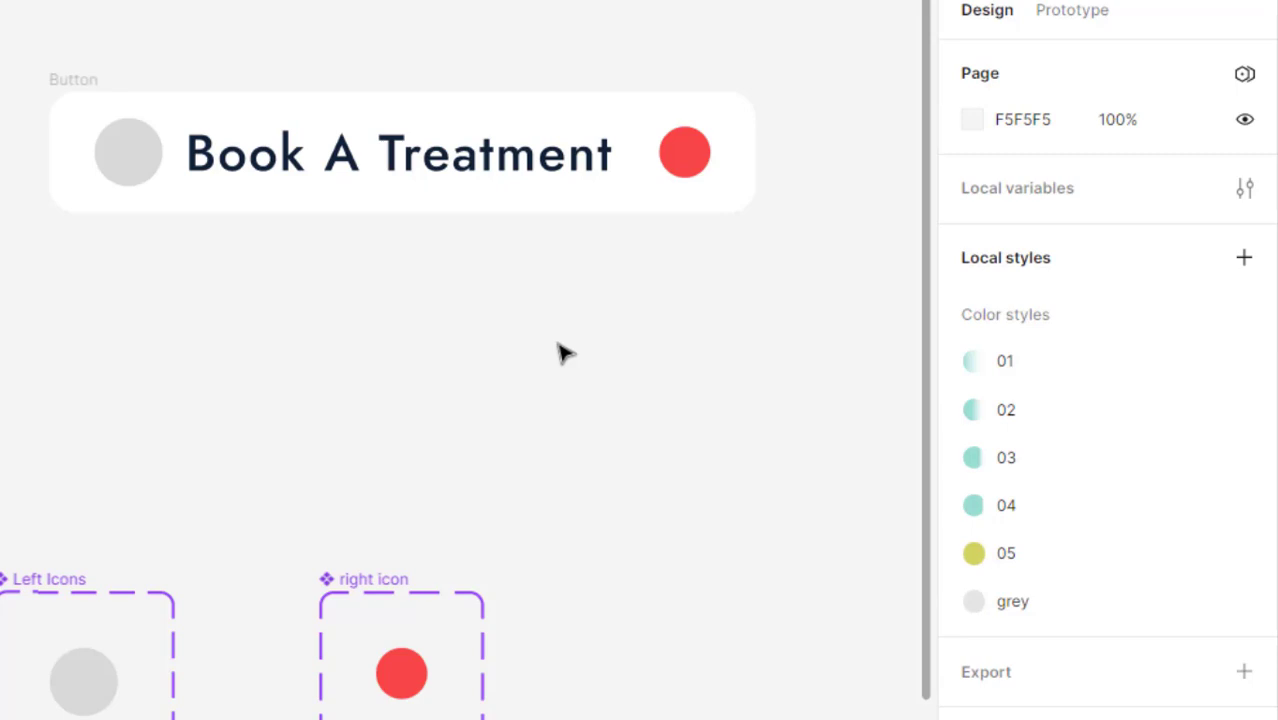
Set the width of the "Book A Treatment" text layer to Hug contents.
click(565, 165)
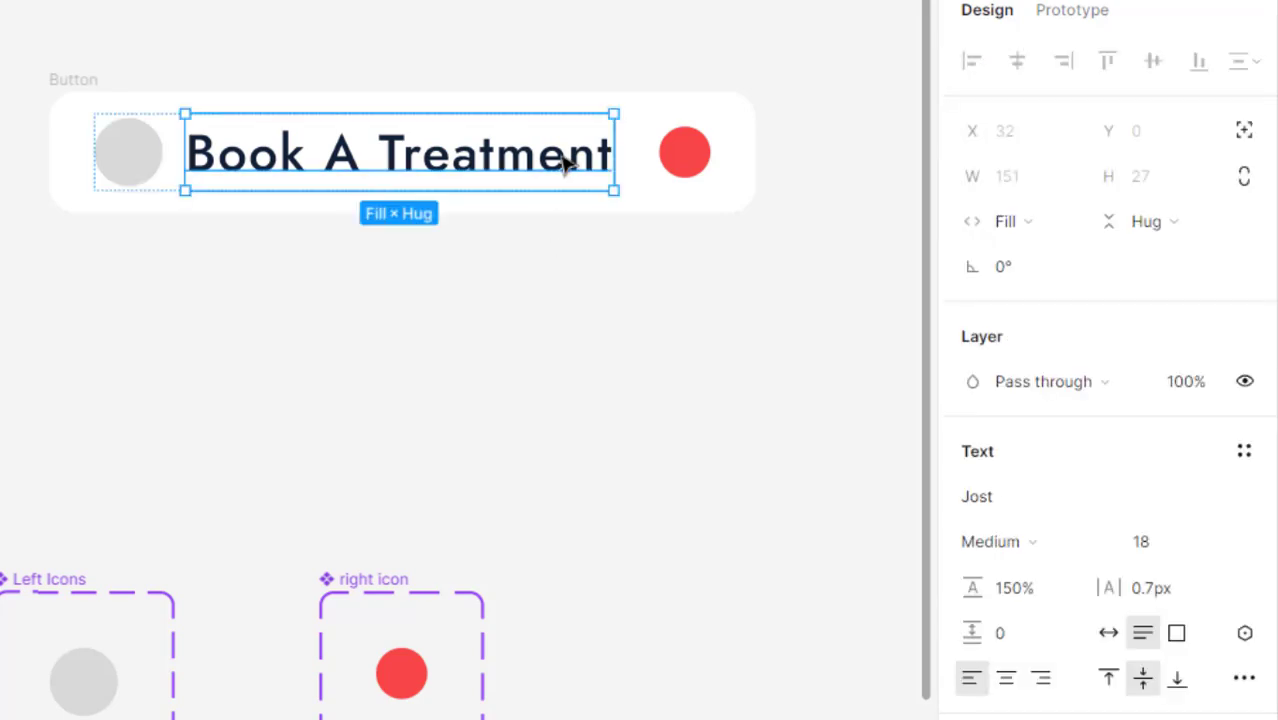
click(1044, 220)
click(1043, 191)
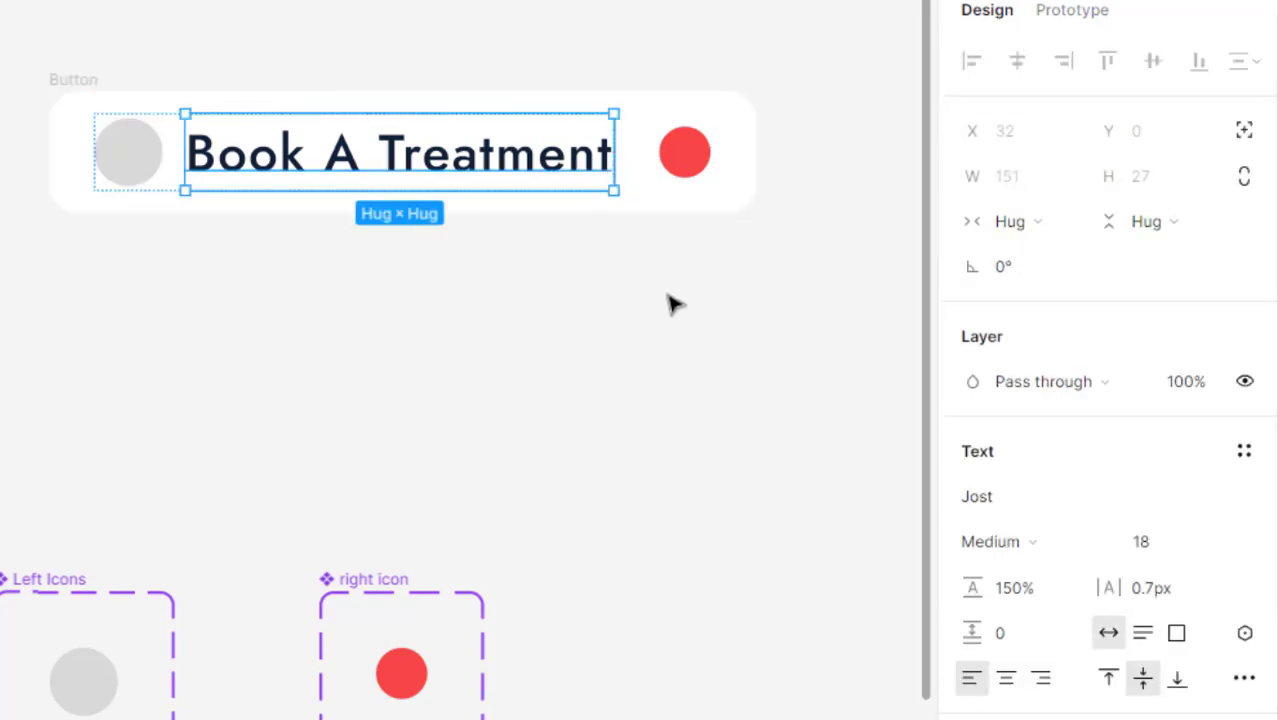
click(670, 297)
Turn the "Button" frame into a component and add a second variant to it.
click(112, 90)
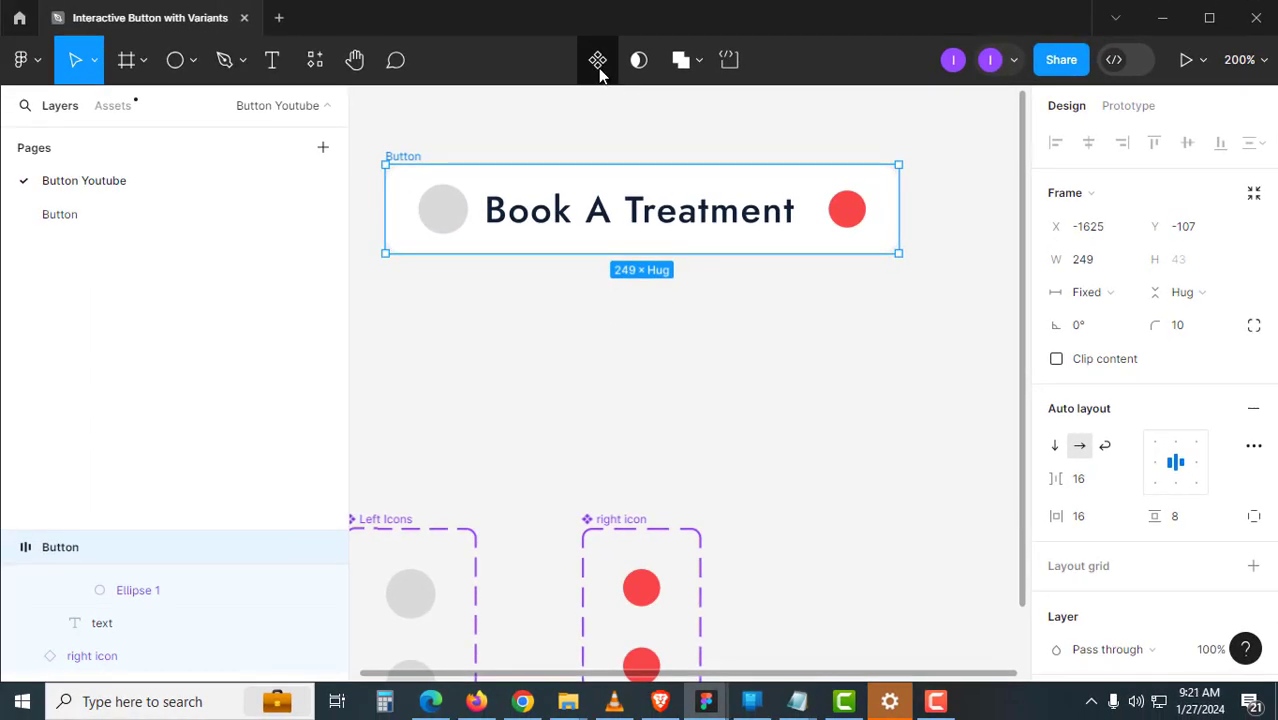
click(597, 61)
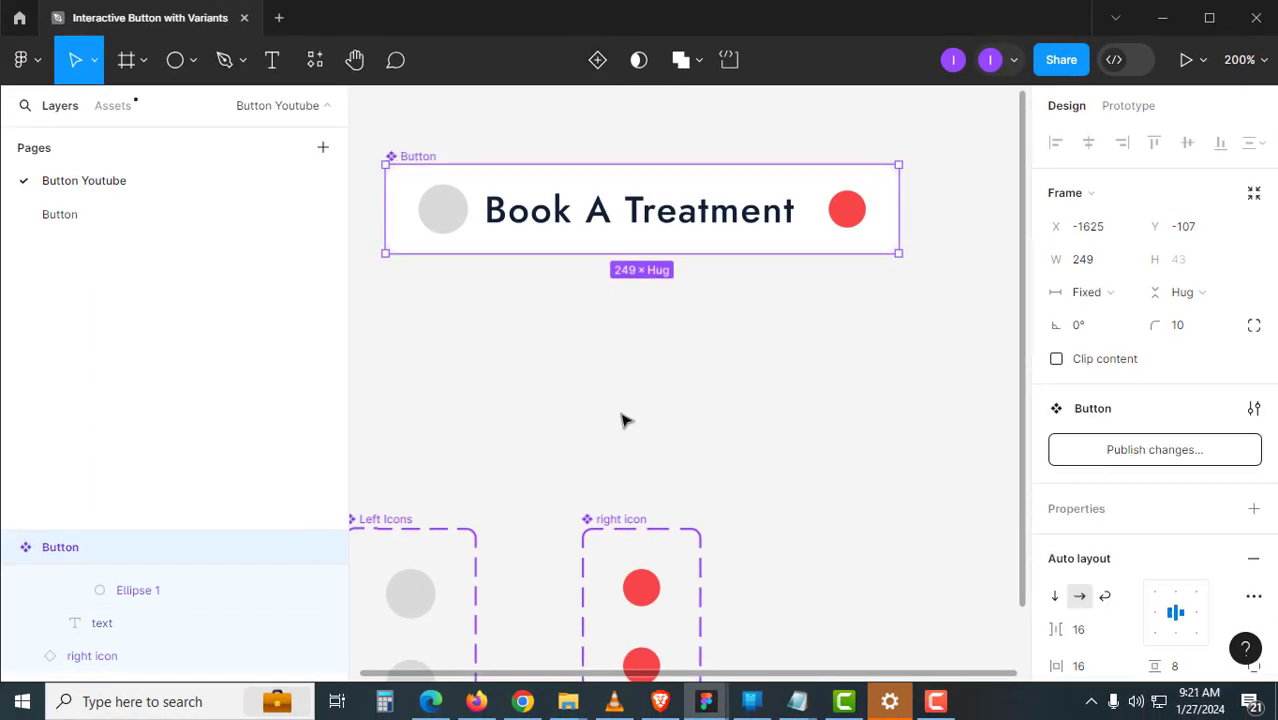
click(607, 71)
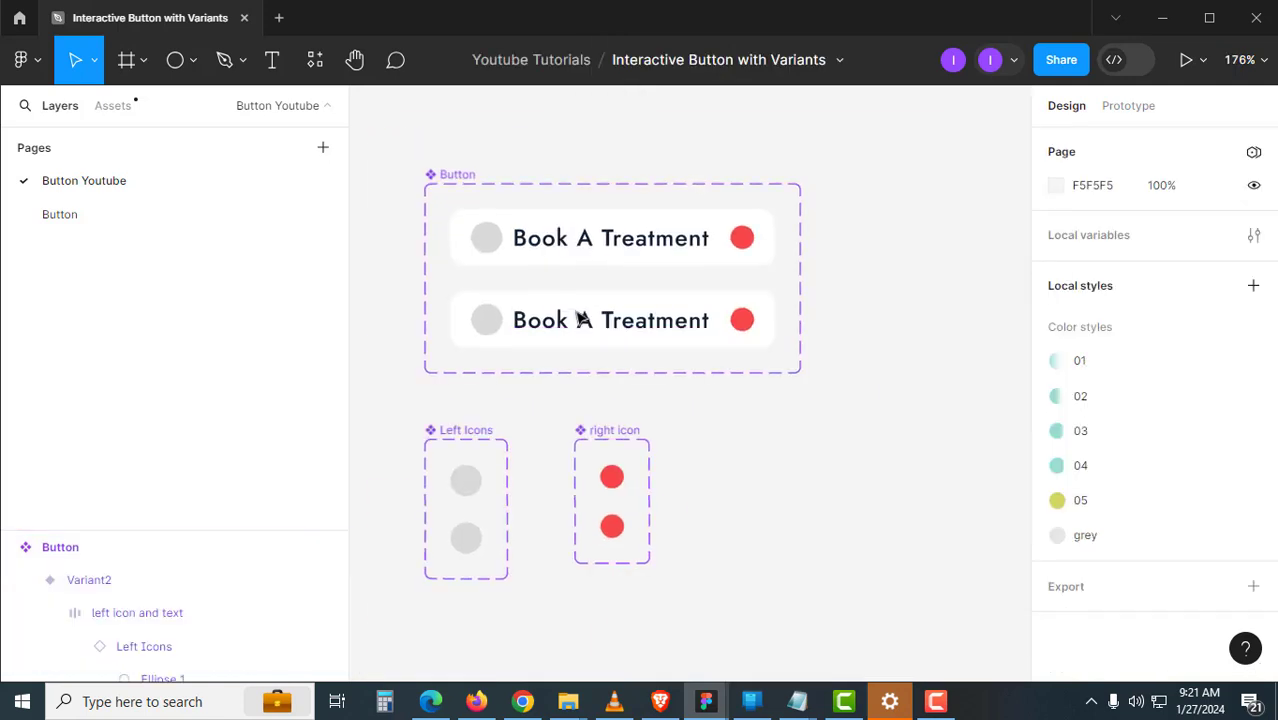
scroll(582, 316, down, 2)
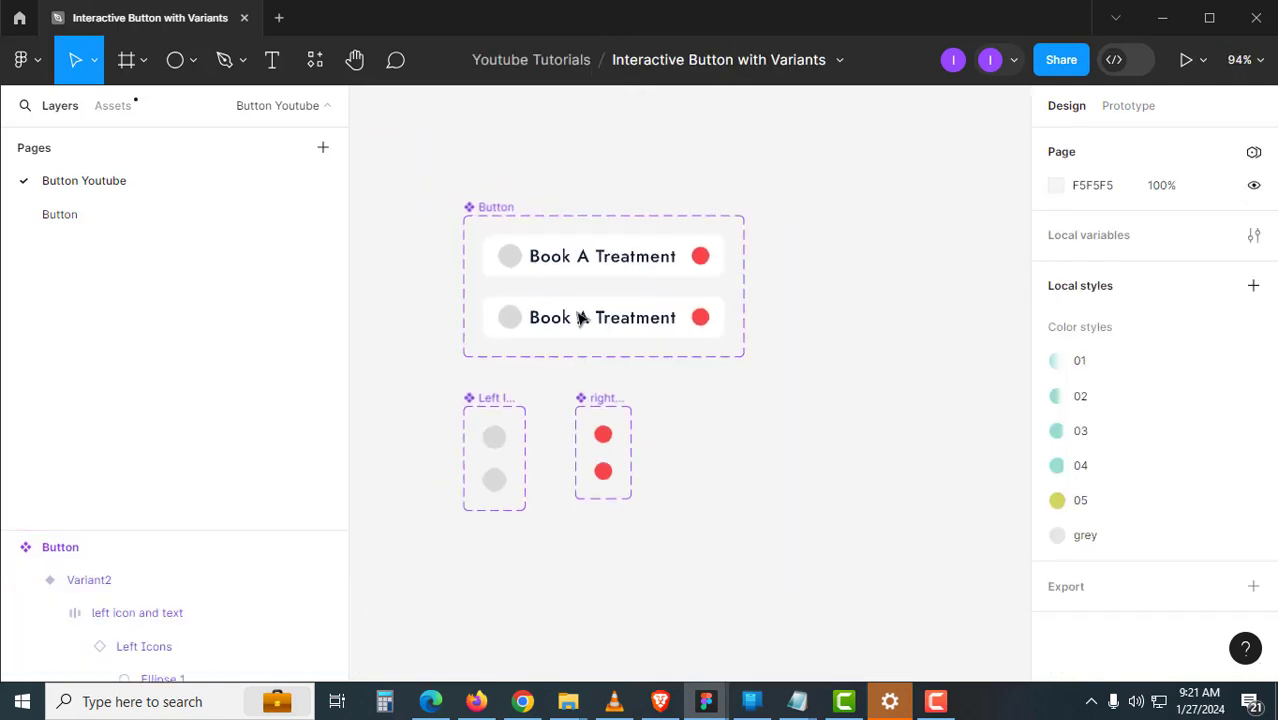
Move the "Button" component set upward to widen the gap above the "Left Icons" and "right icon" sets.
drag(605, 338, 665, 415)
drag(579, 282, 579, 171)
click(589, 381)
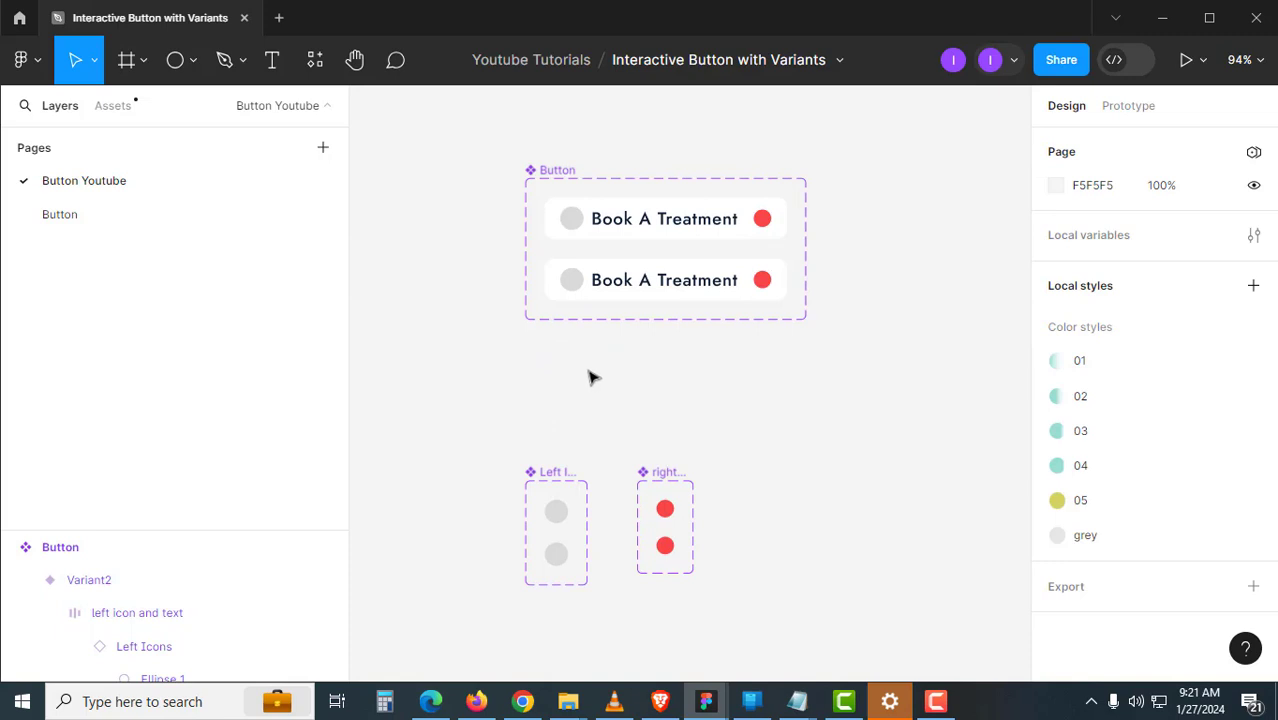
Inspect the layer names of the "Book A Treatment" text in both button variants.
ctrl+click(655, 229)
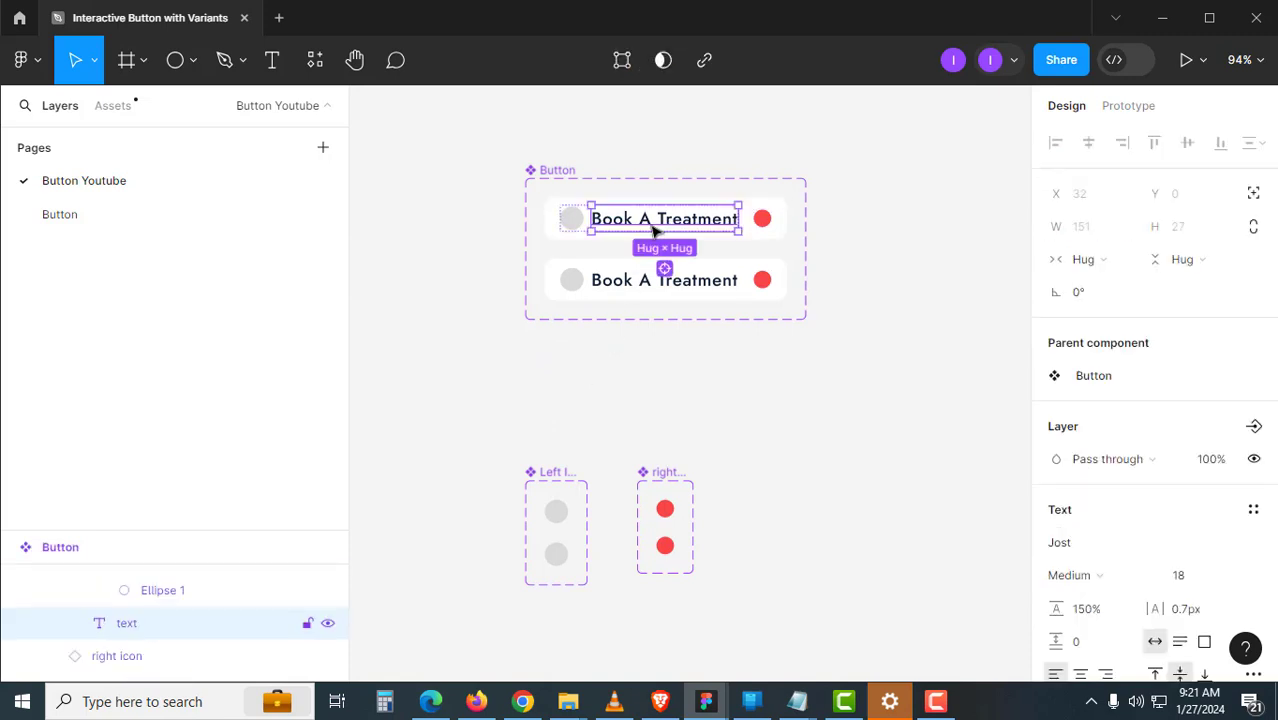
ctrl+click(652, 290)
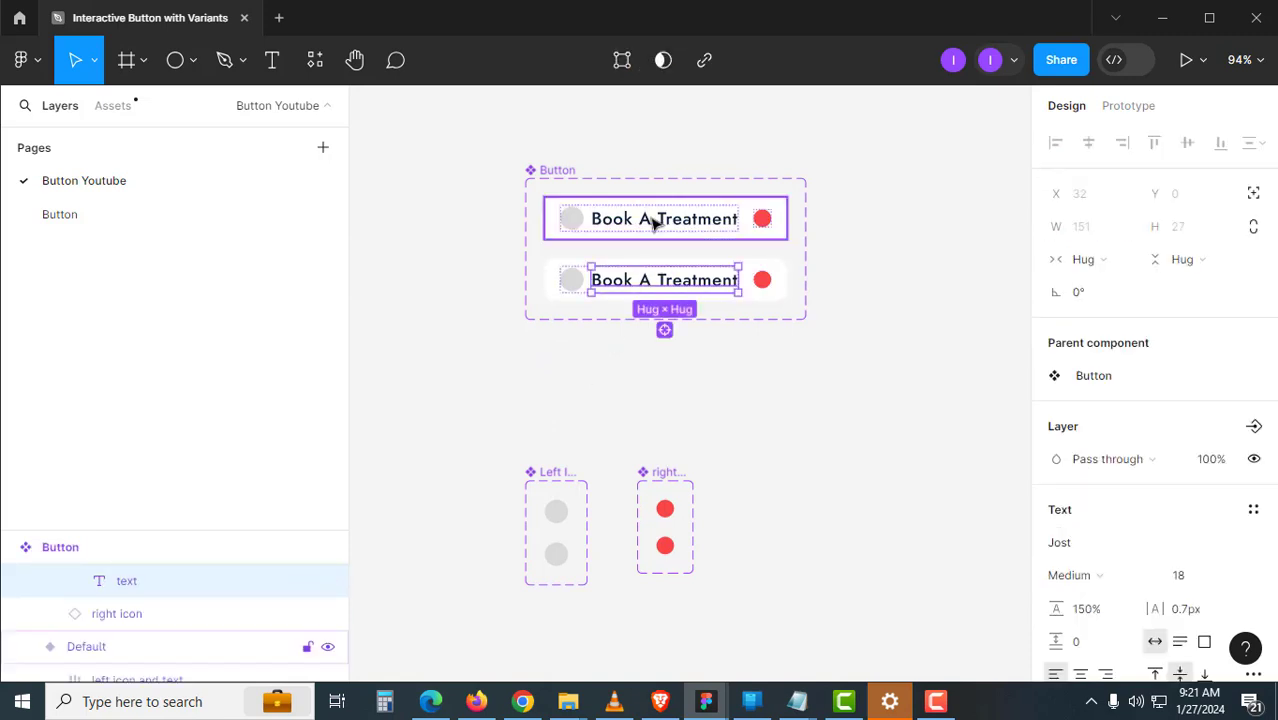
click(655, 380)
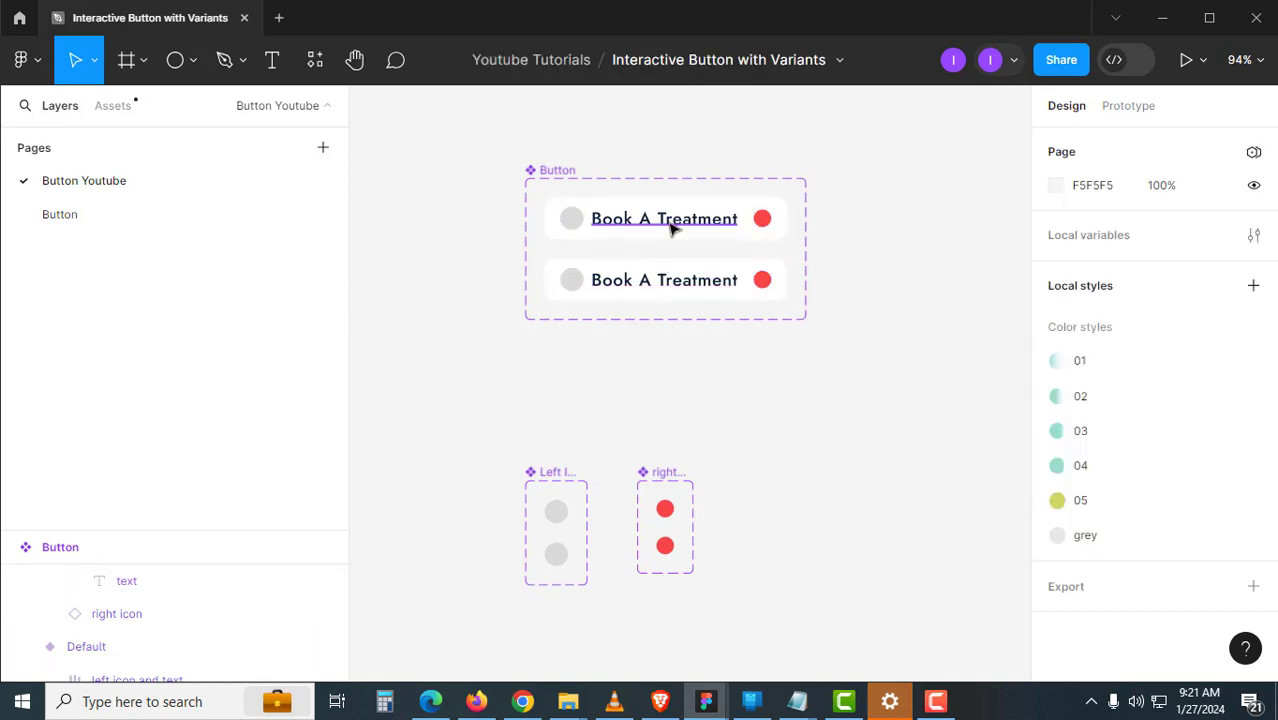
ctrl+click(668, 221)
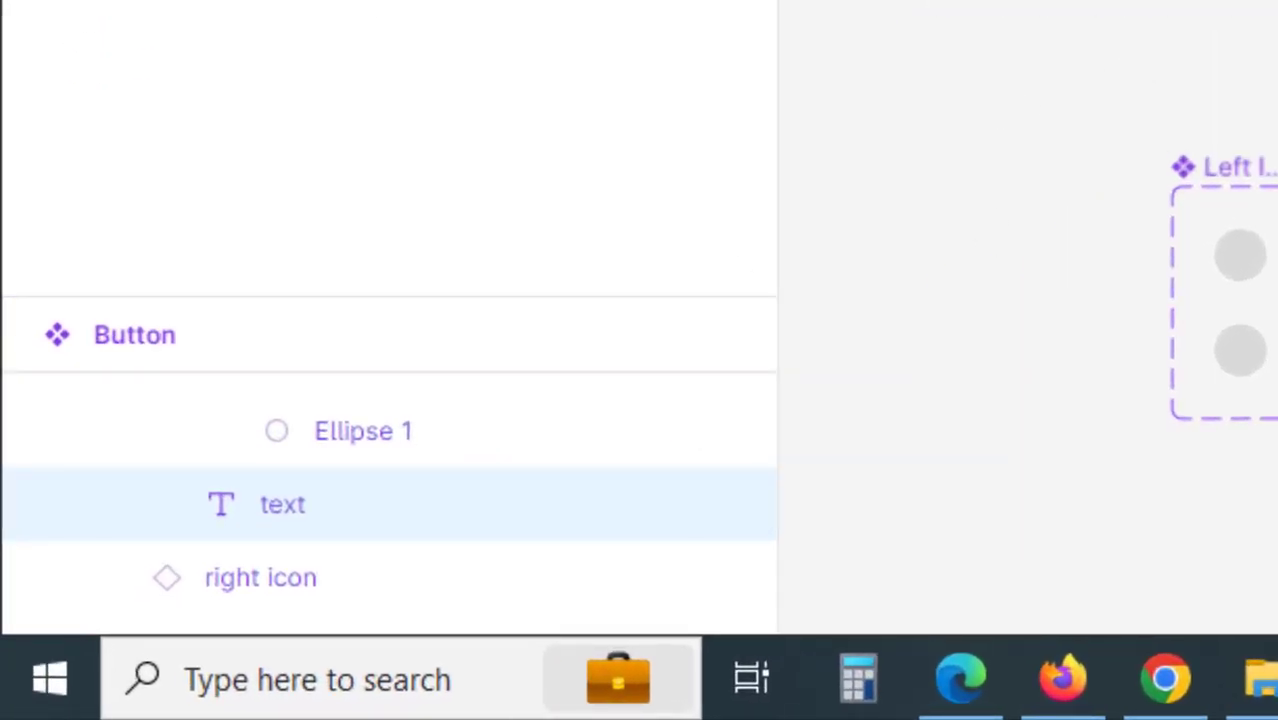
key(Escape)
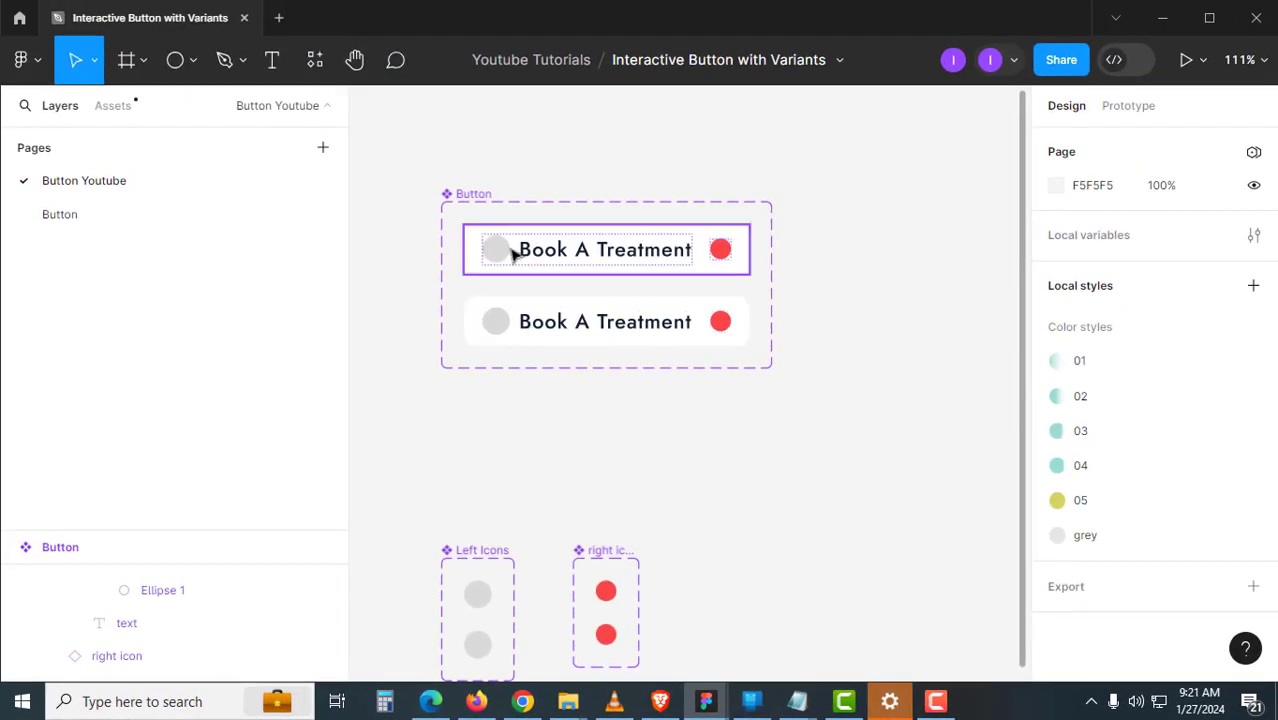
Expose the properties of the nested instances "Left Icons" and "right icon" on the "Button" component set.
click(483, 198)
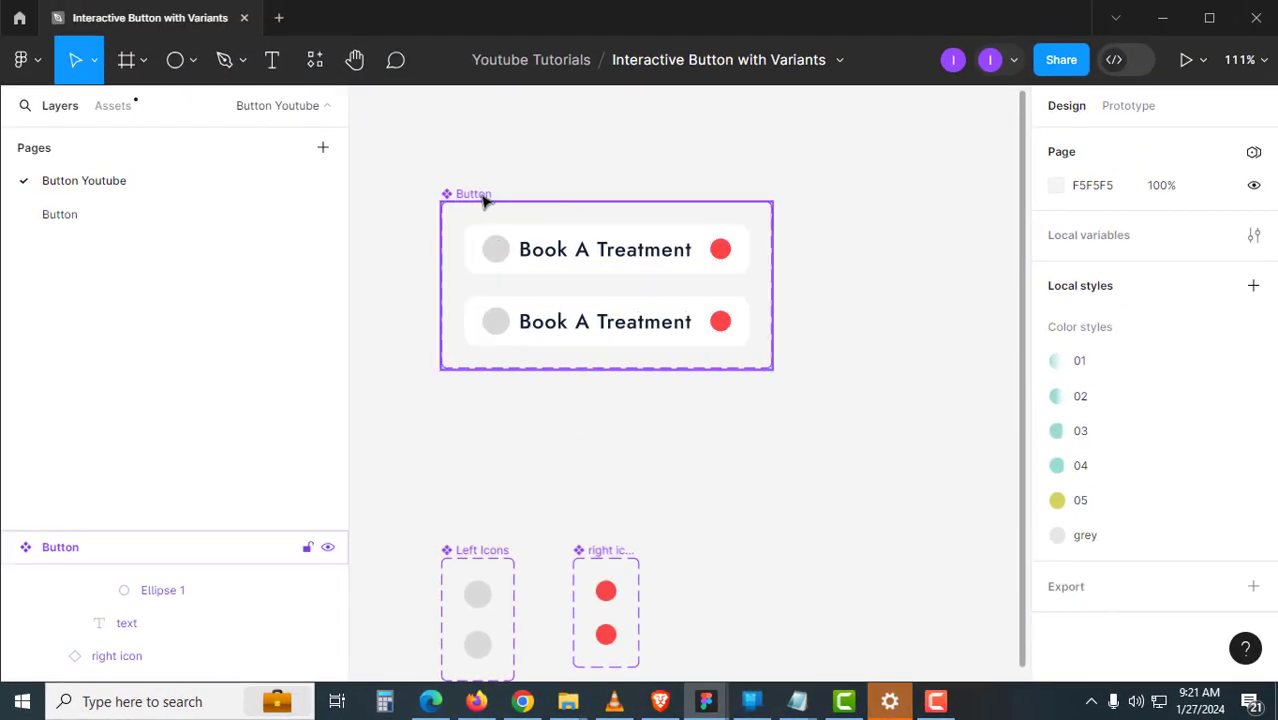
click(483, 200)
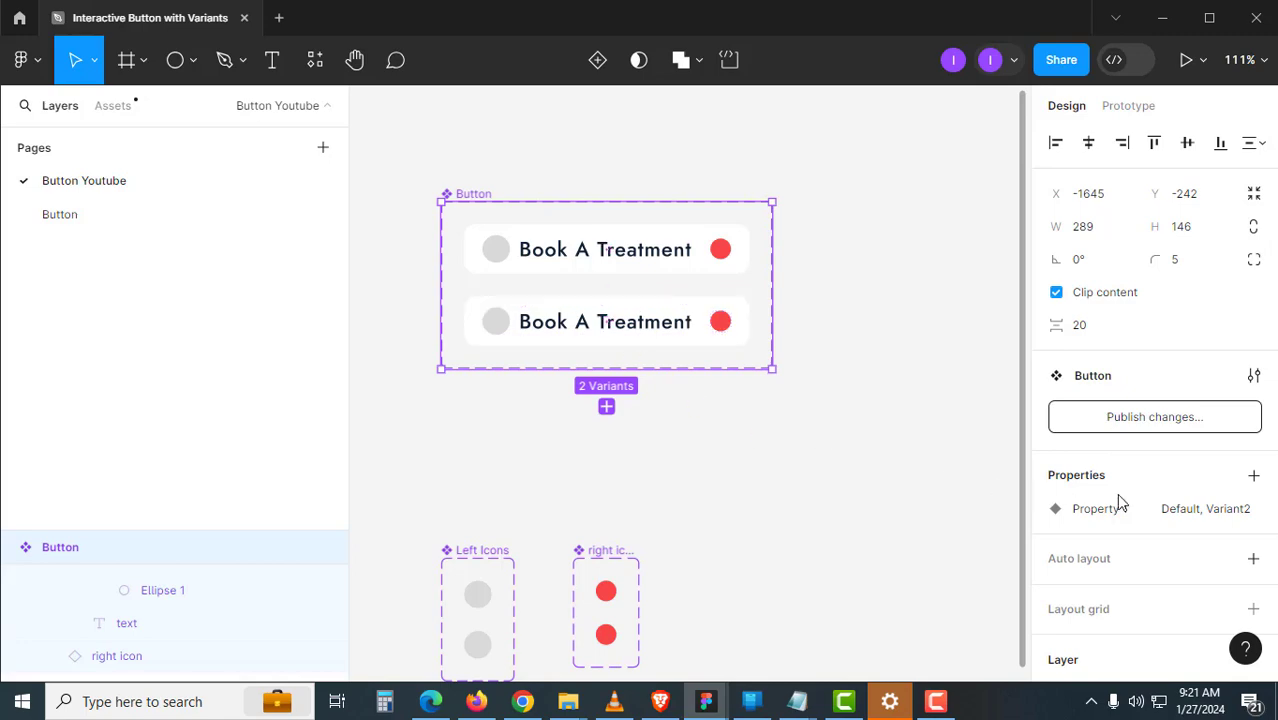
click(1255, 477)
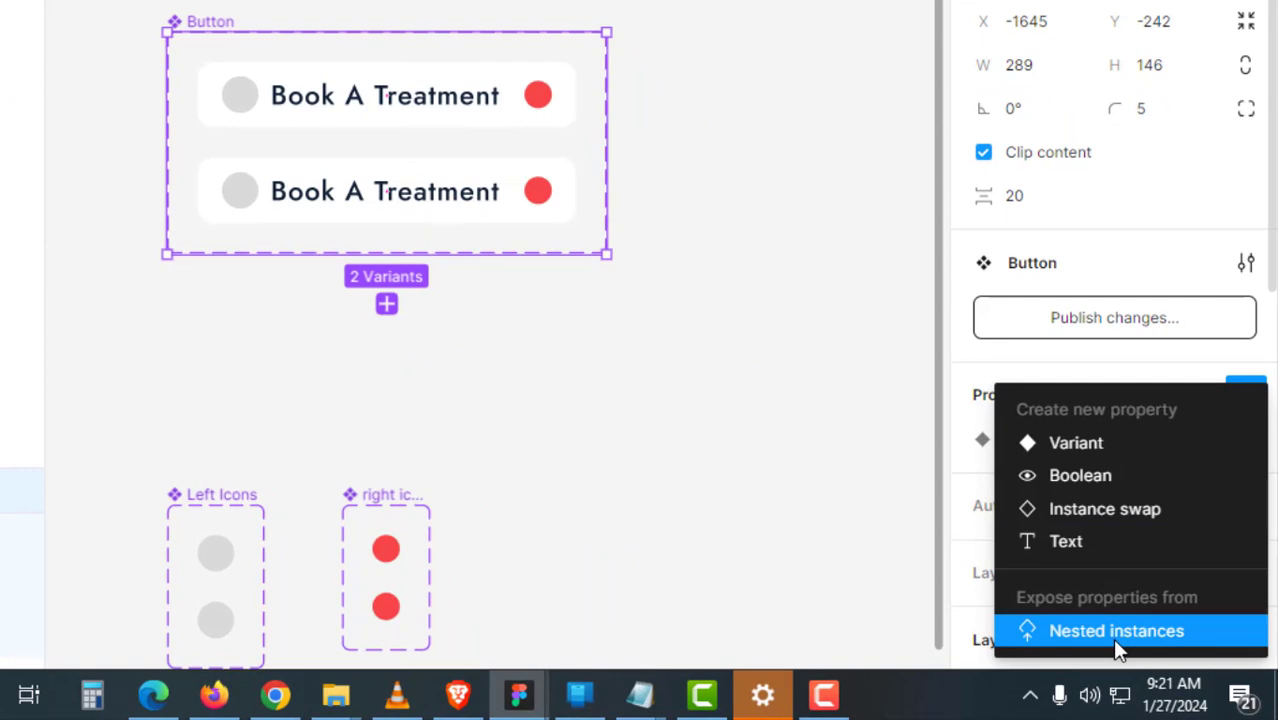
click(1116, 640)
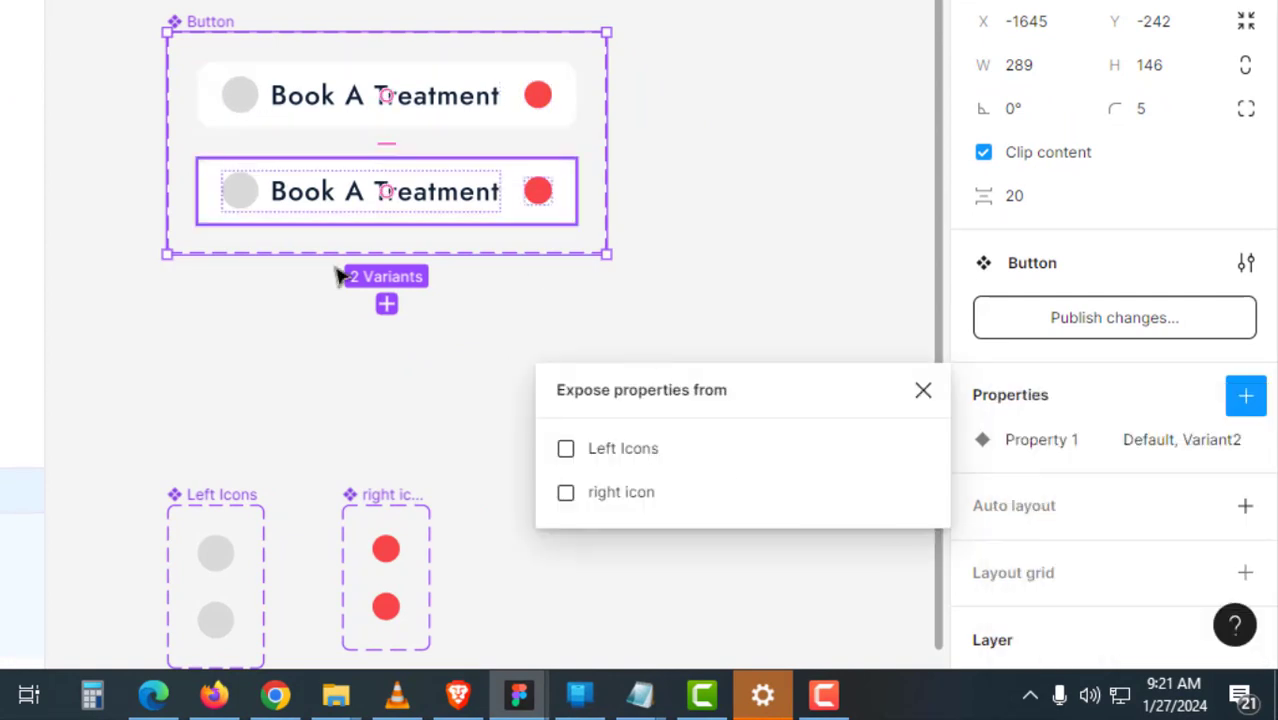
drag(787, 397, 907, 328)
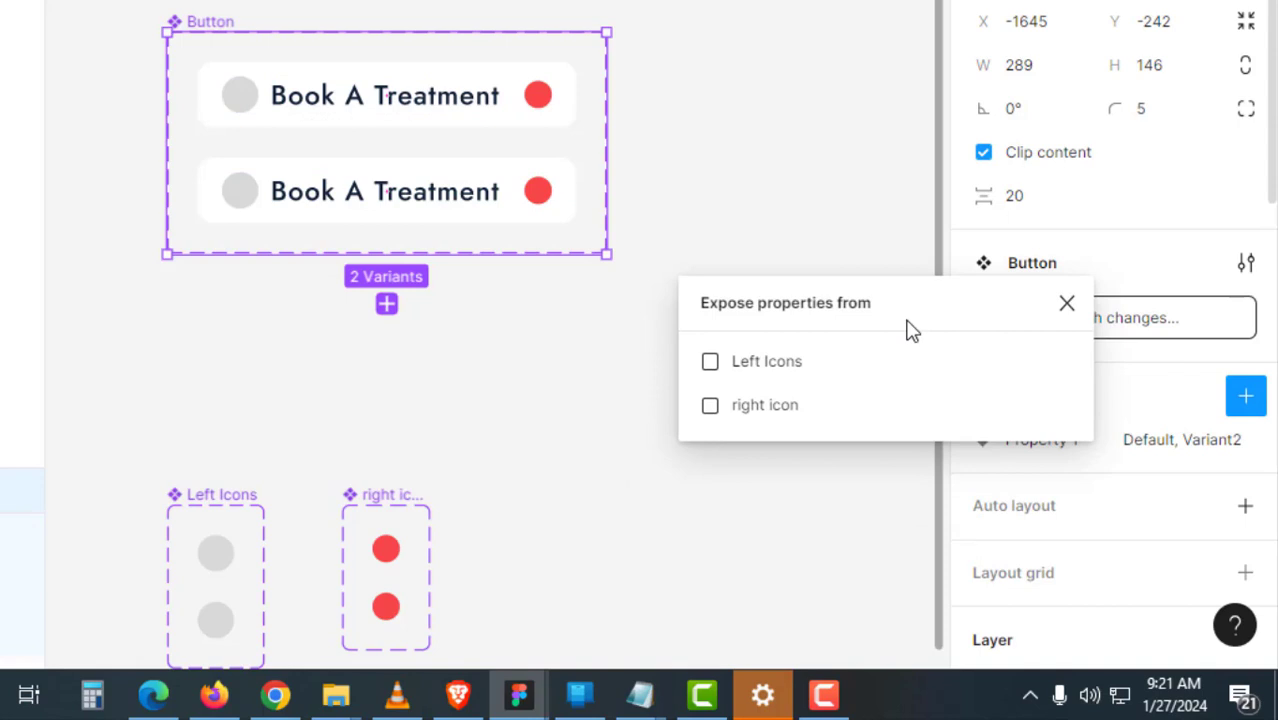
click(790, 364)
click(735, 405)
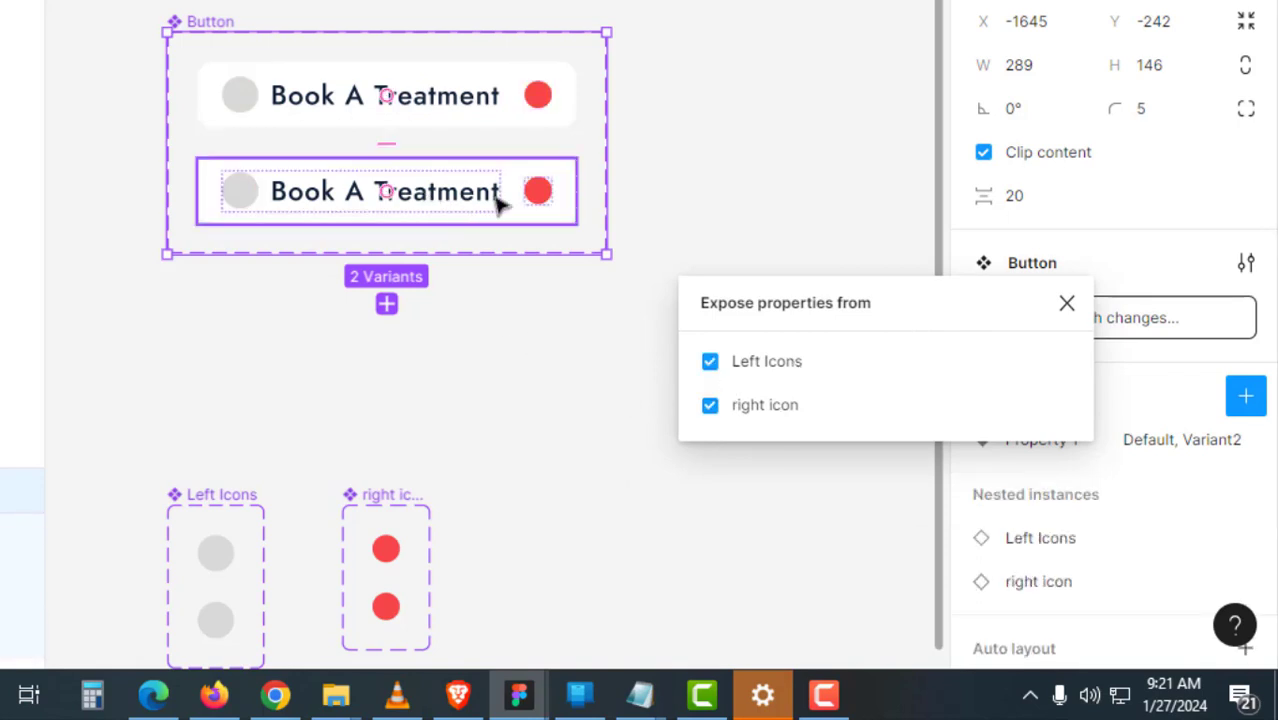
click(1067, 304)
click(673, 298)
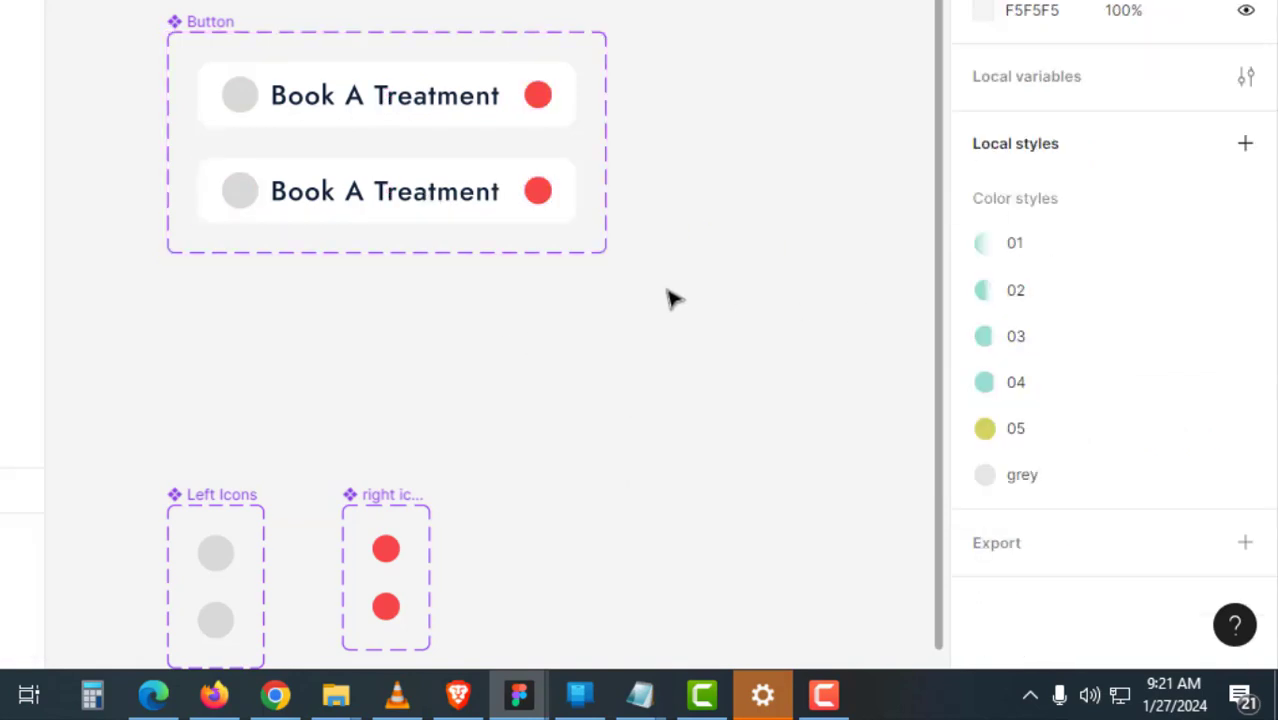
Create a text component property named "Button Text" for the "Book A Treatment" text layers of both variants.
click(439, 100)
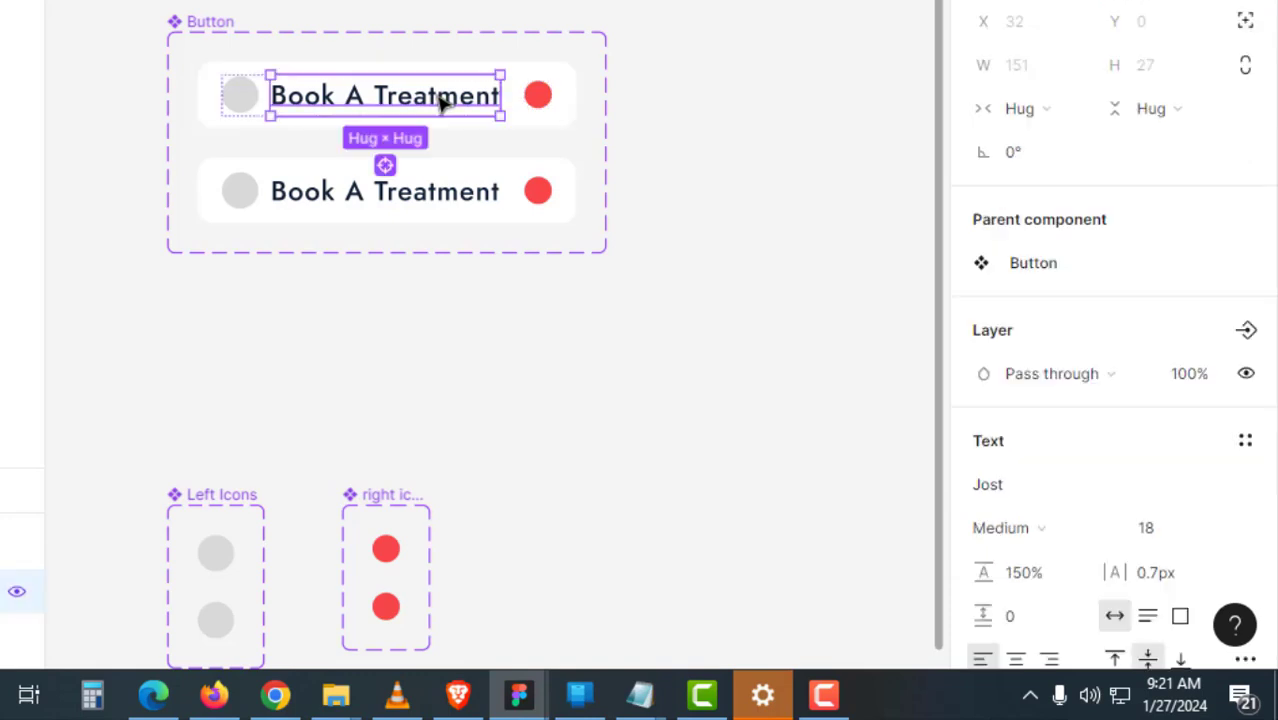
shift+click(476, 203)
scroll(1078, 392, down, 3)
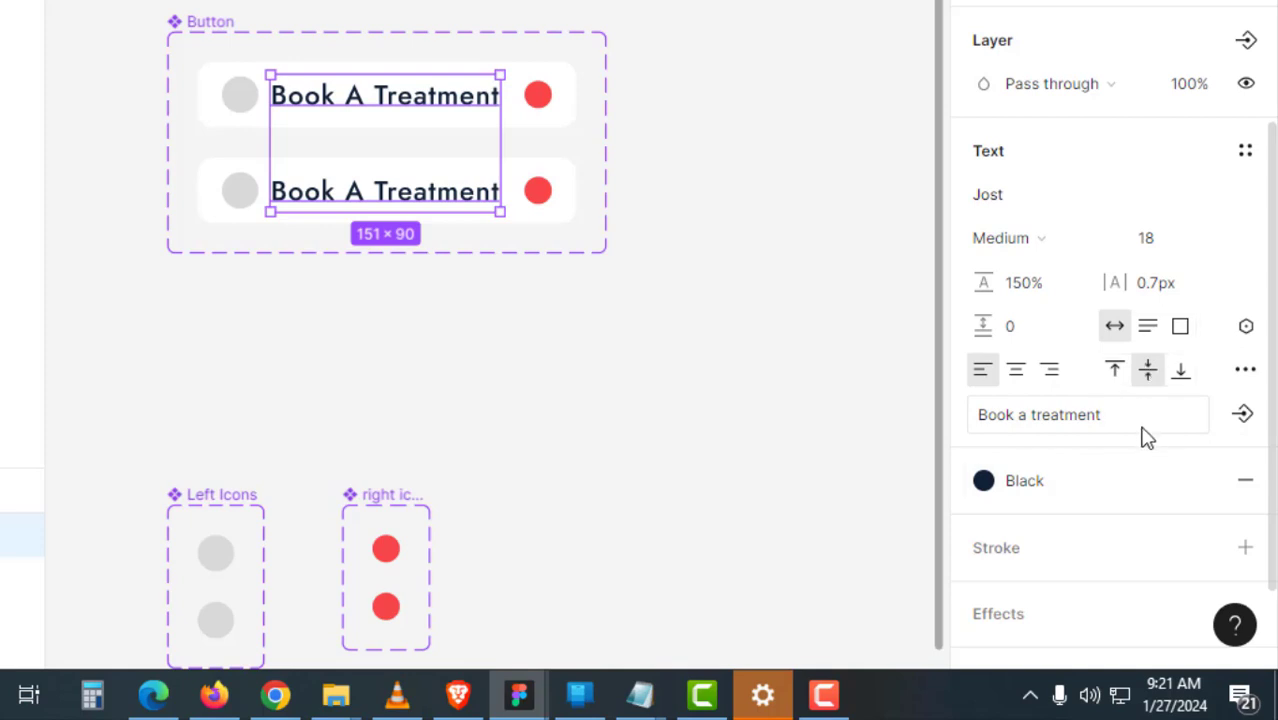
click(1238, 424)
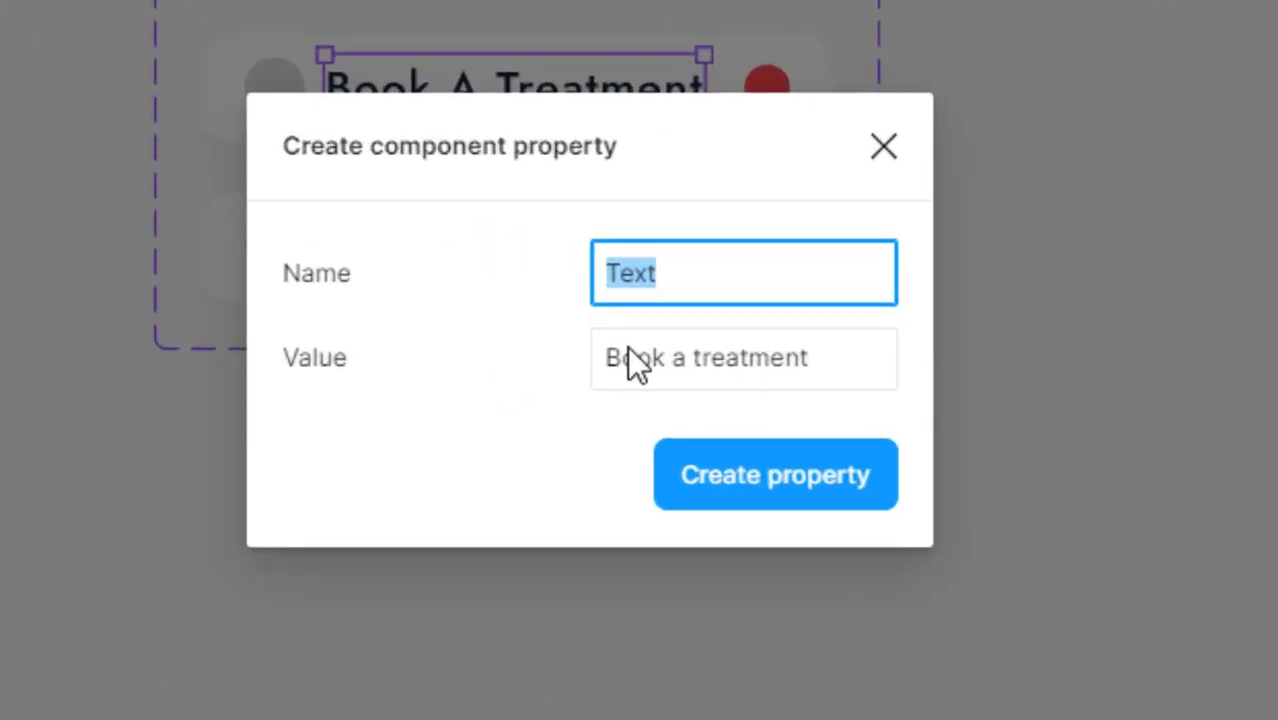
text(Butt)
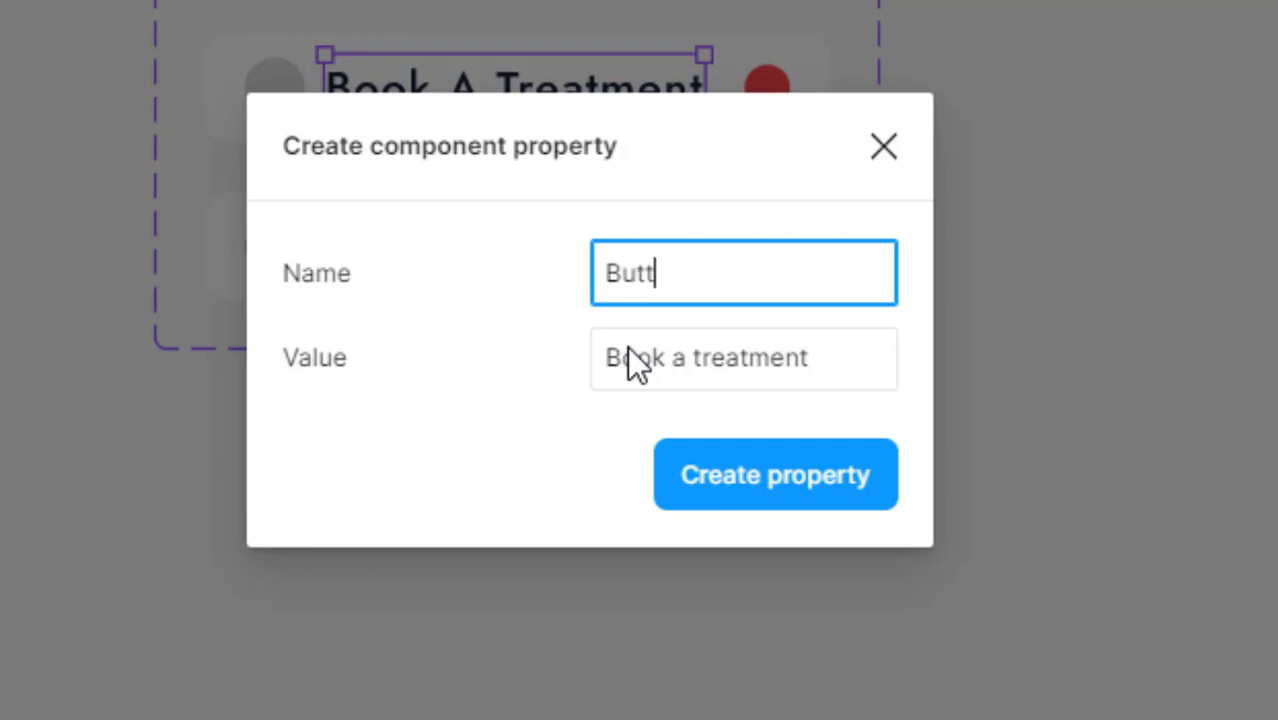
text(on Text)
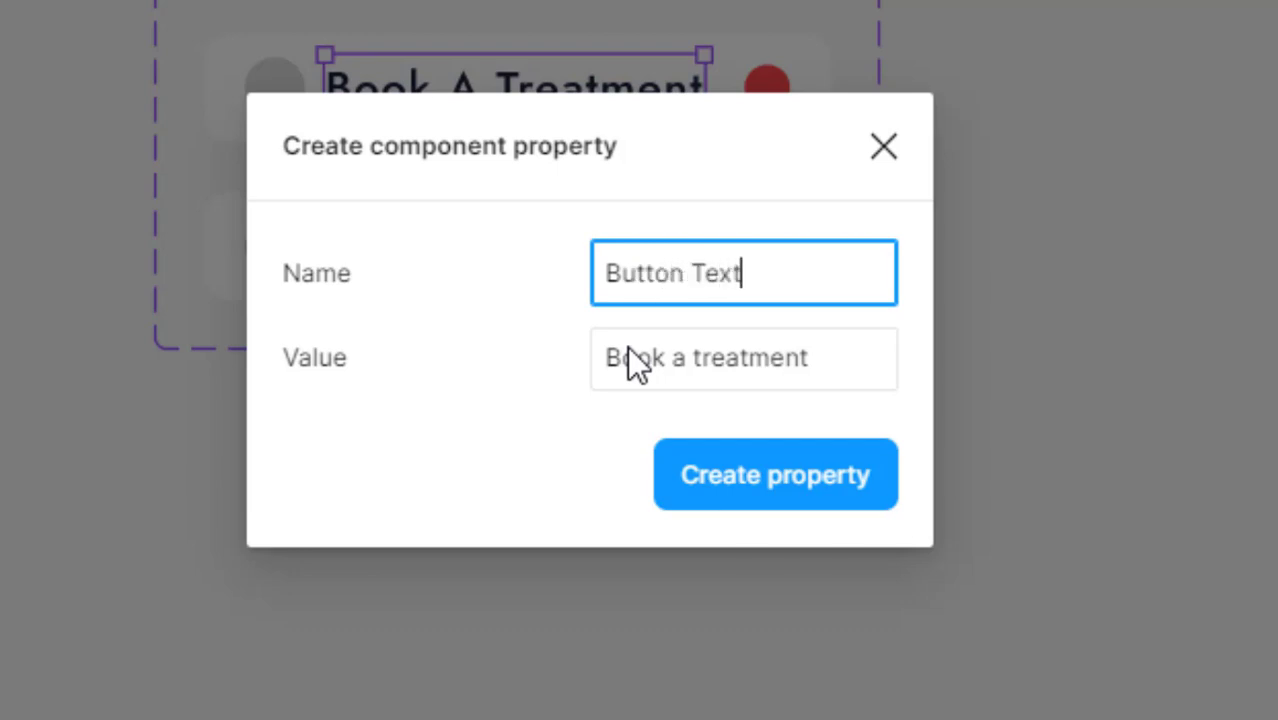
click(874, 497)
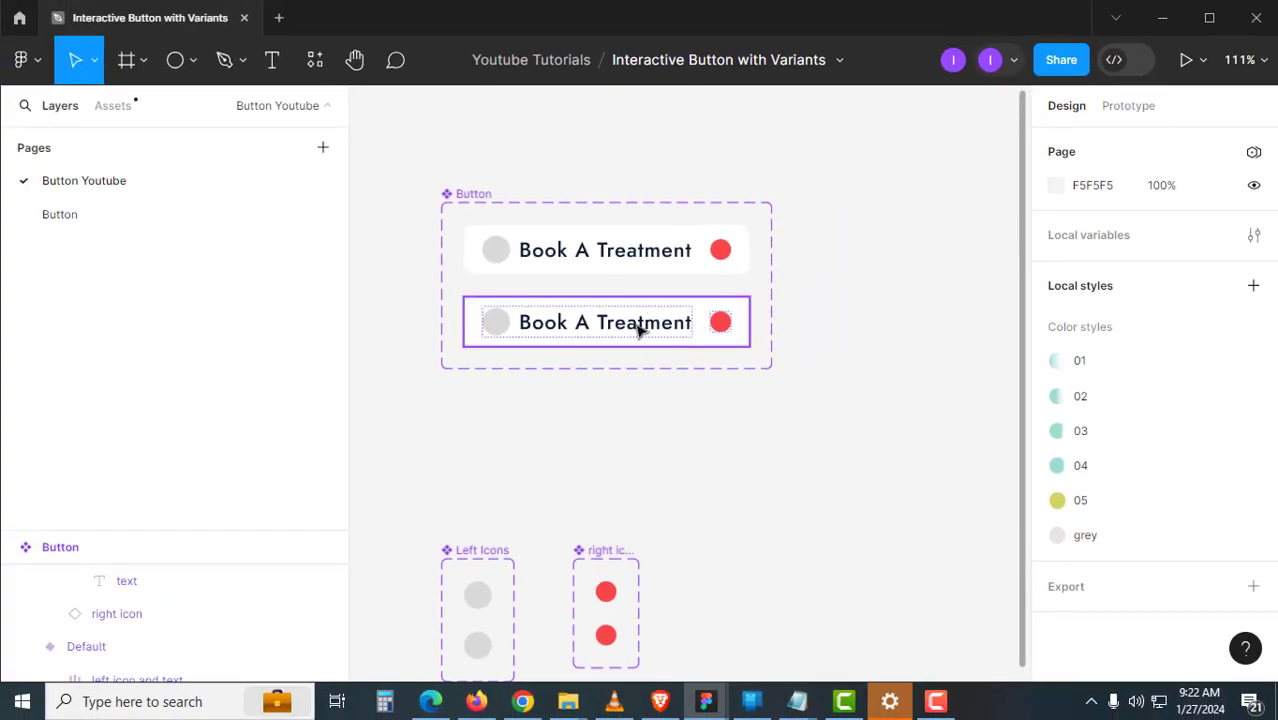
Set the fill of the text layer in the second button variant to the white style from the 101 Solutions library.
click(556, 341)
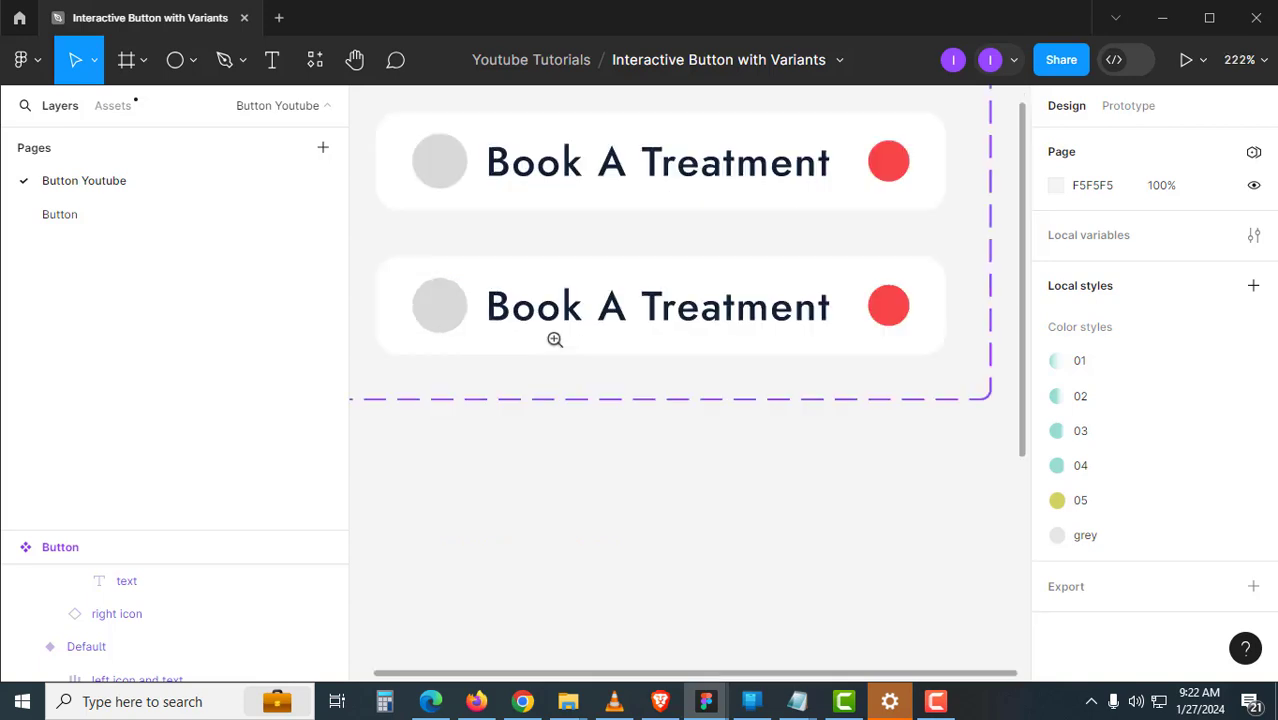
drag(556, 341, 553, 364)
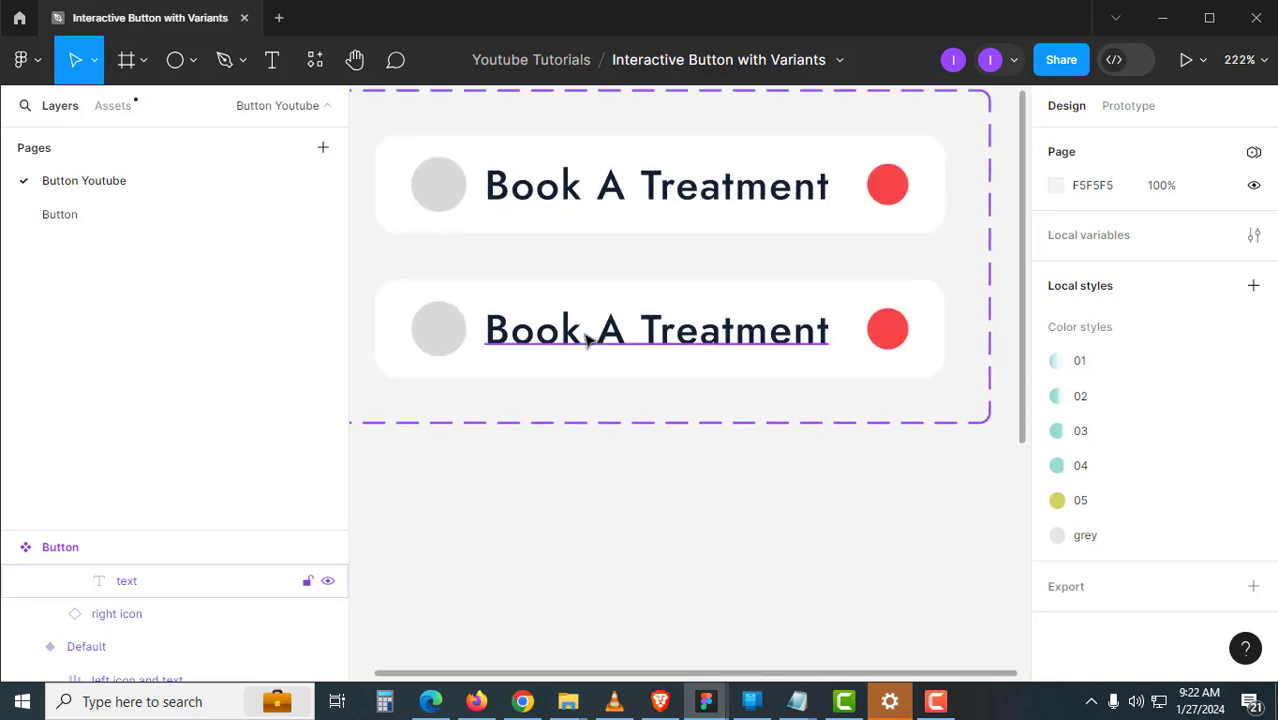
ctrl+click(585, 337)
scroll(1095, 548, down, 3)
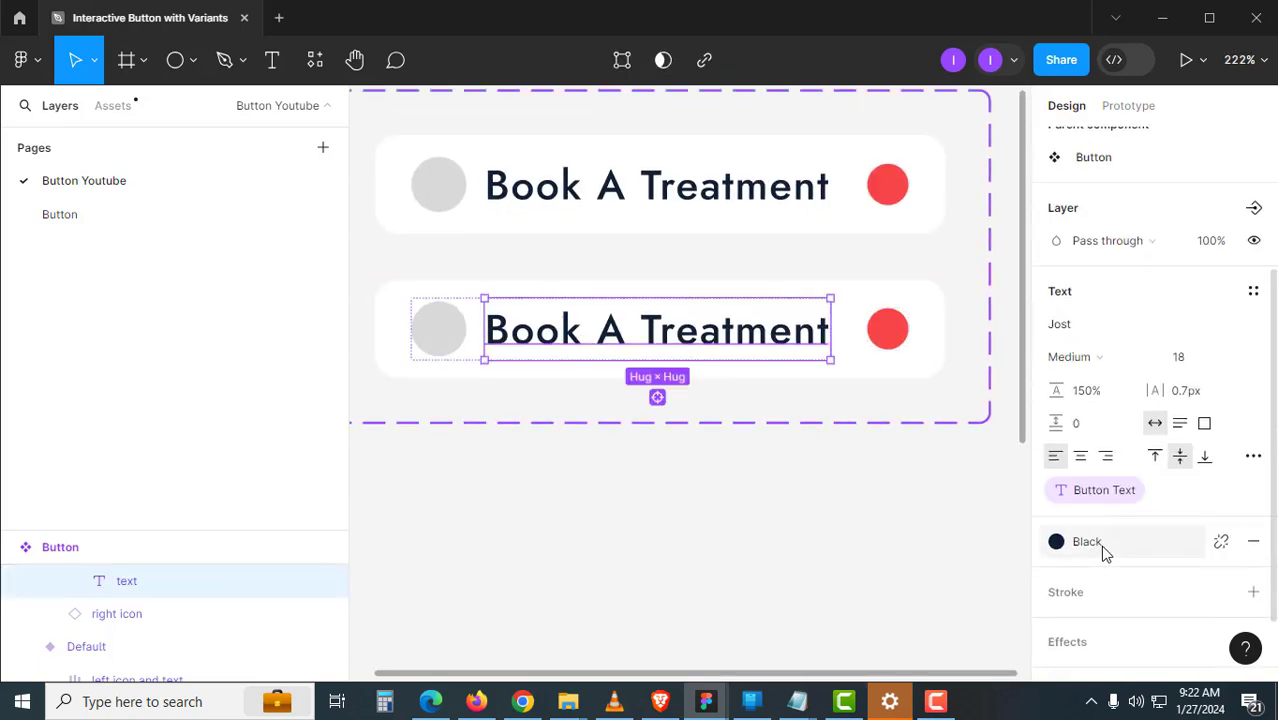
click(1100, 545)
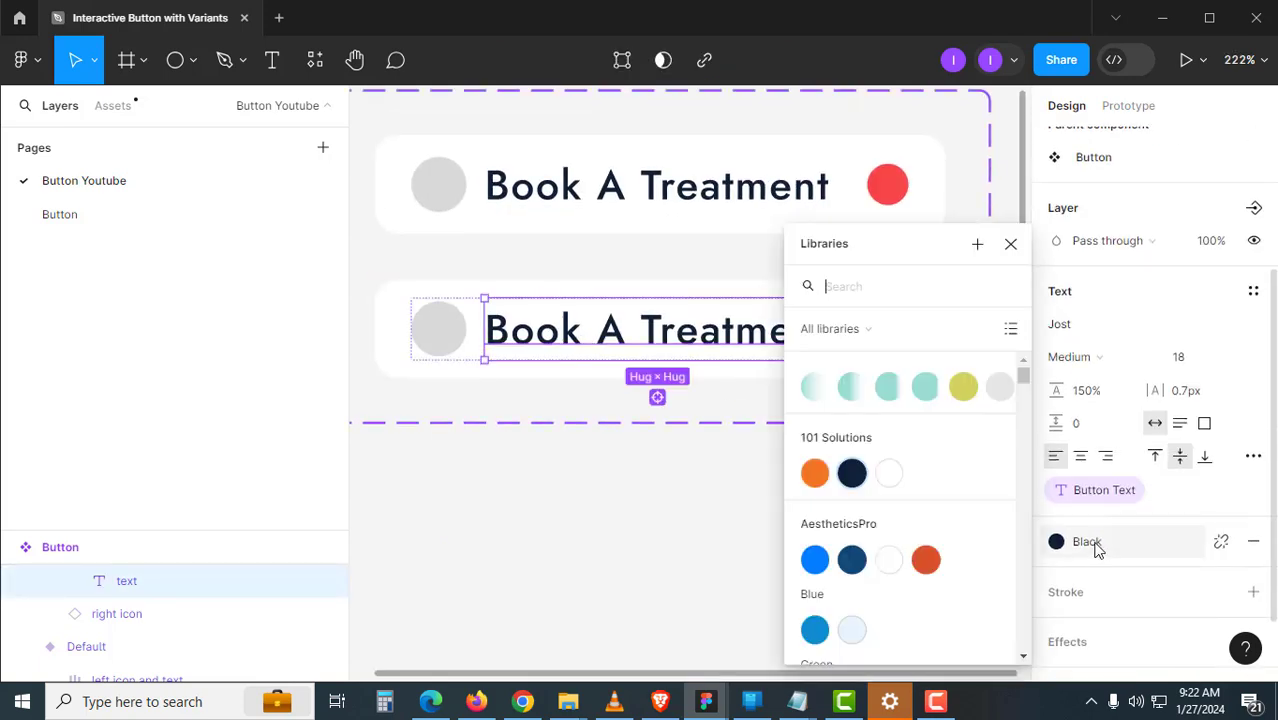
click(889, 474)
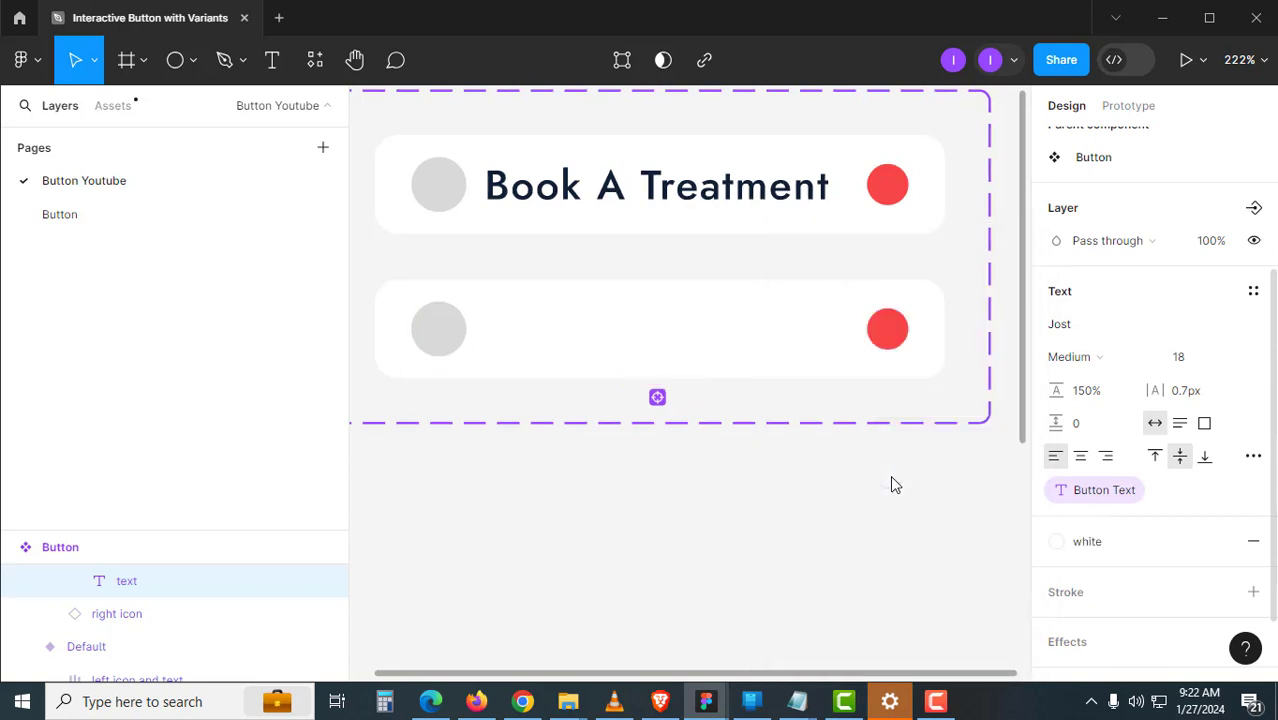
click(726, 471)
Change the fill of the right icon's circle in the Default button variant to black.
scroll(571, 441, up, 1)
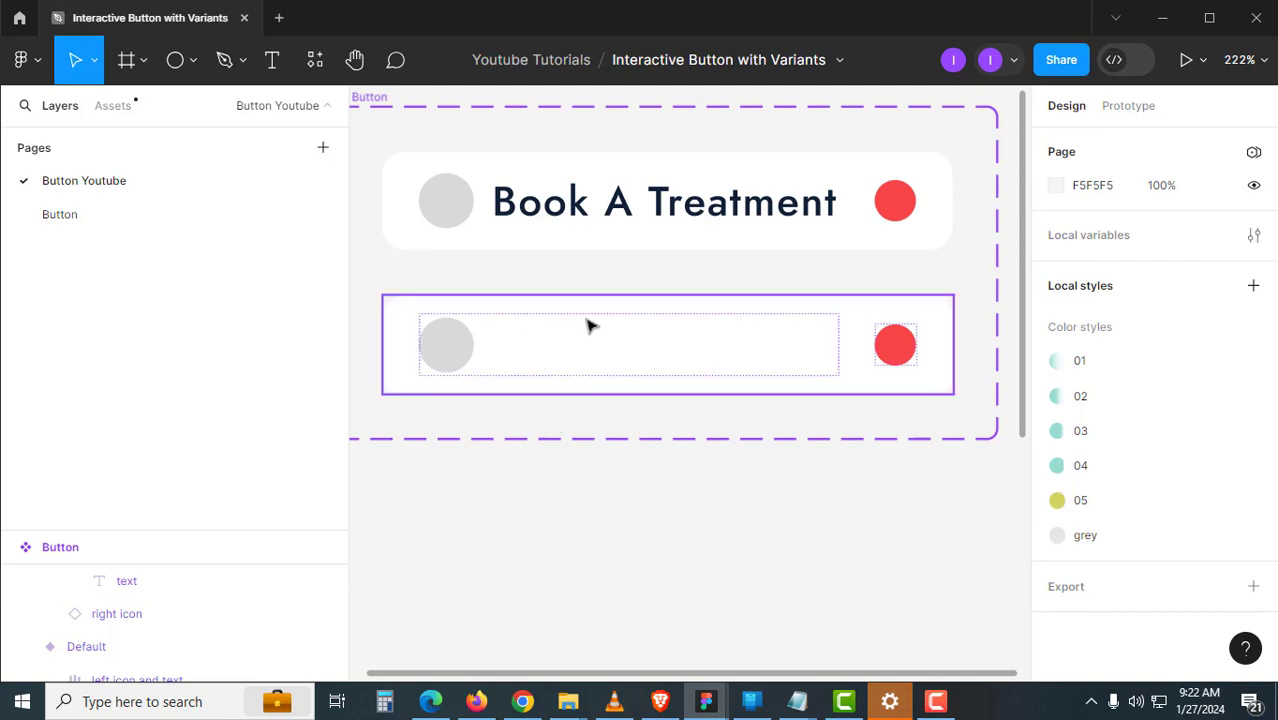
scroll(570, 328, right, 1)
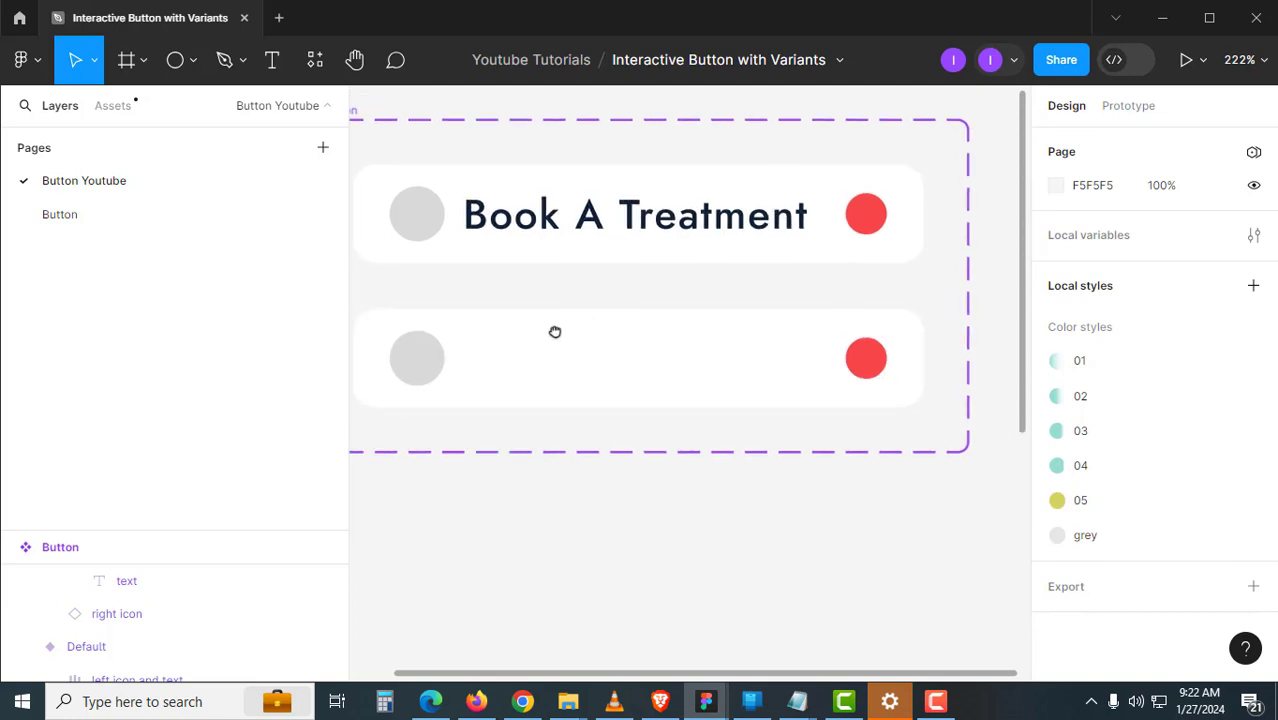
double_click(867, 225)
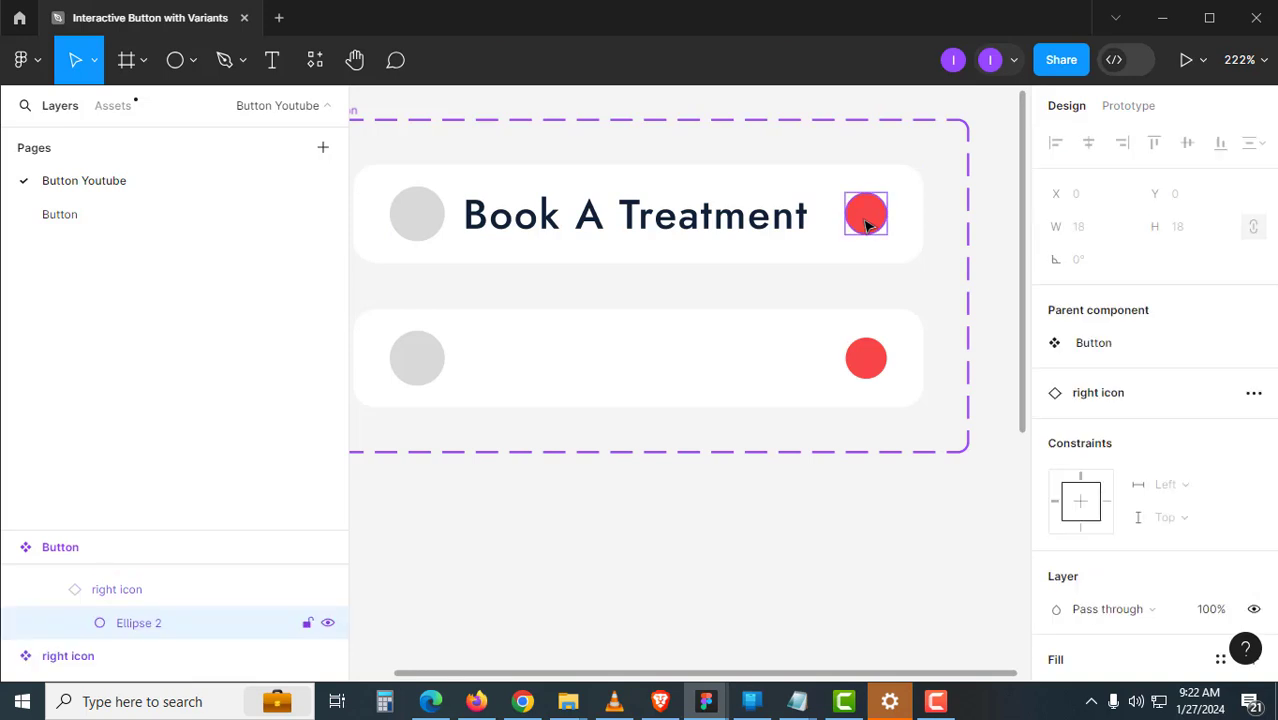
scroll(1118, 495, down, 3)
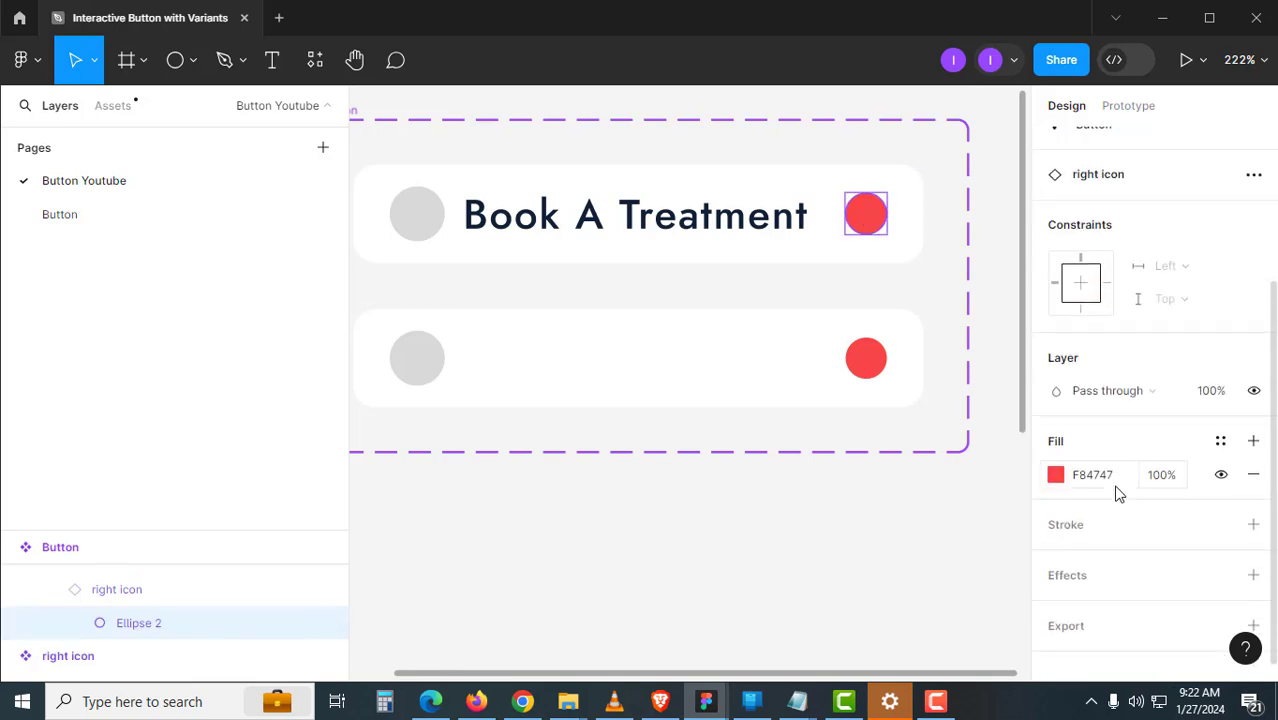
click(1056, 477)
click(815, 403)
key(Escape)
key(Escape)
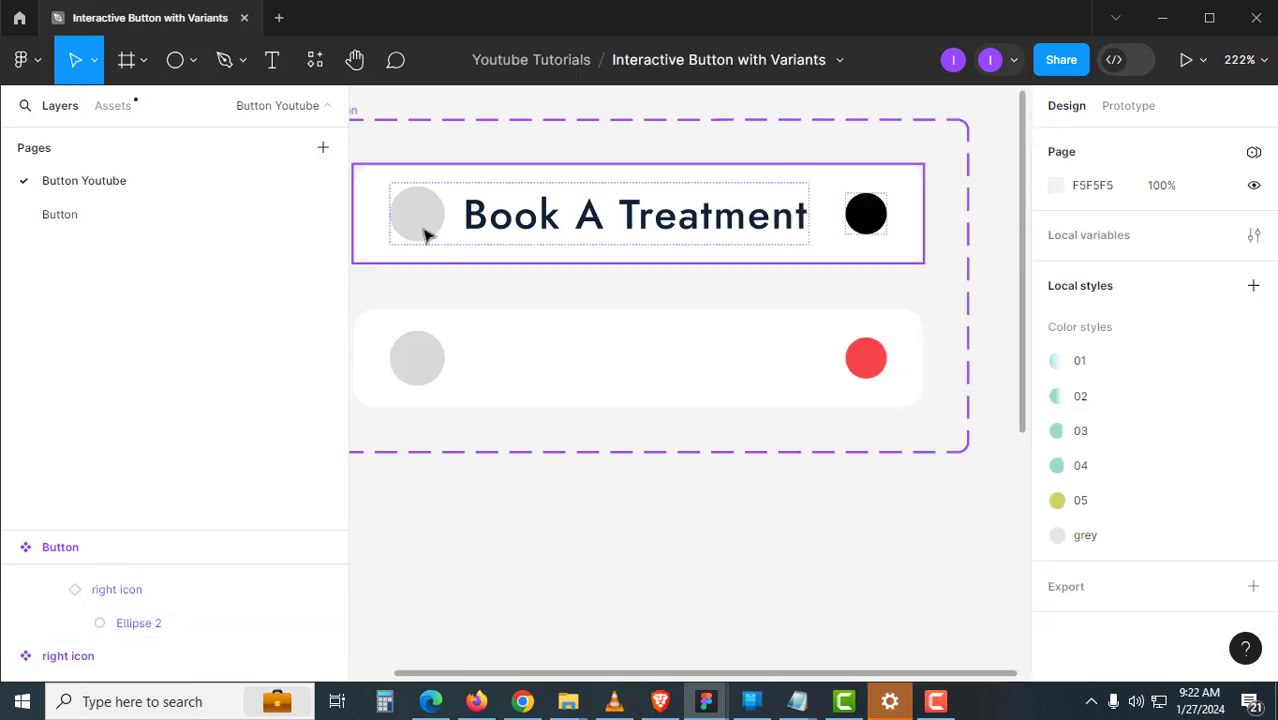
Set the fill of the left icon's circle in the Default button variant to black, 000000.
double_click(424, 234)
scroll(1140, 560, down, 3)
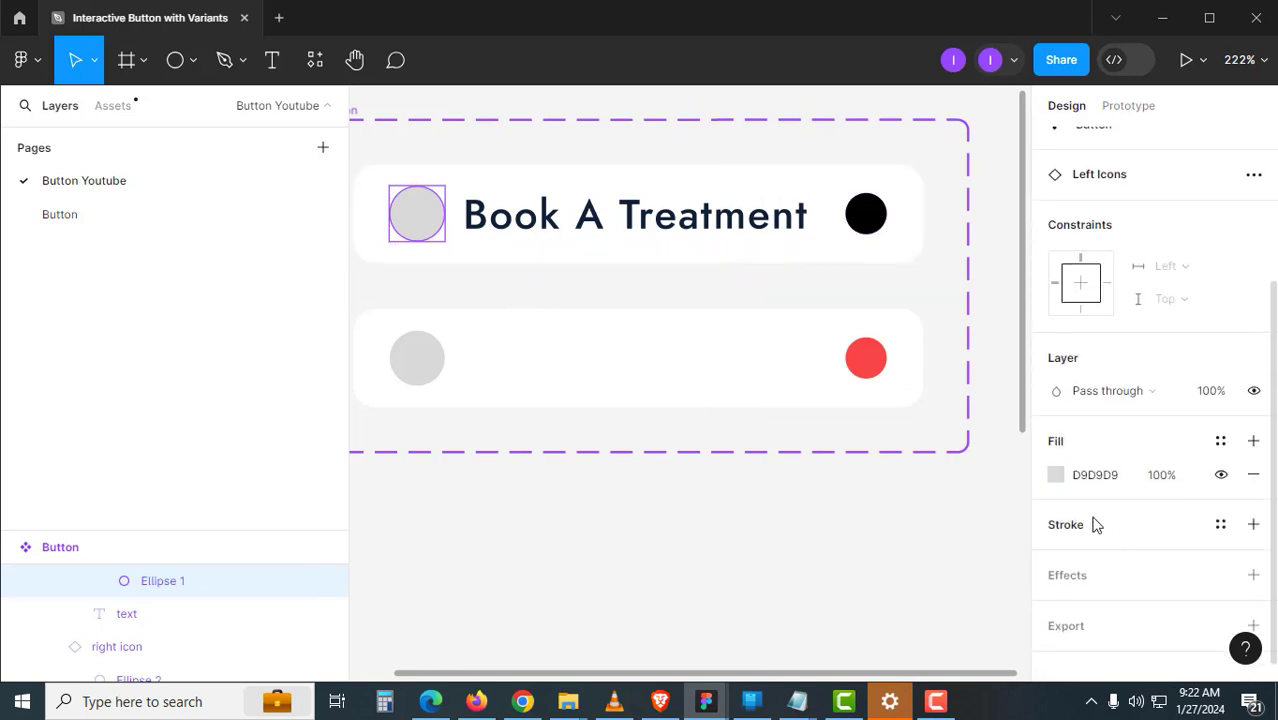
click(1056, 475)
click(844, 418)
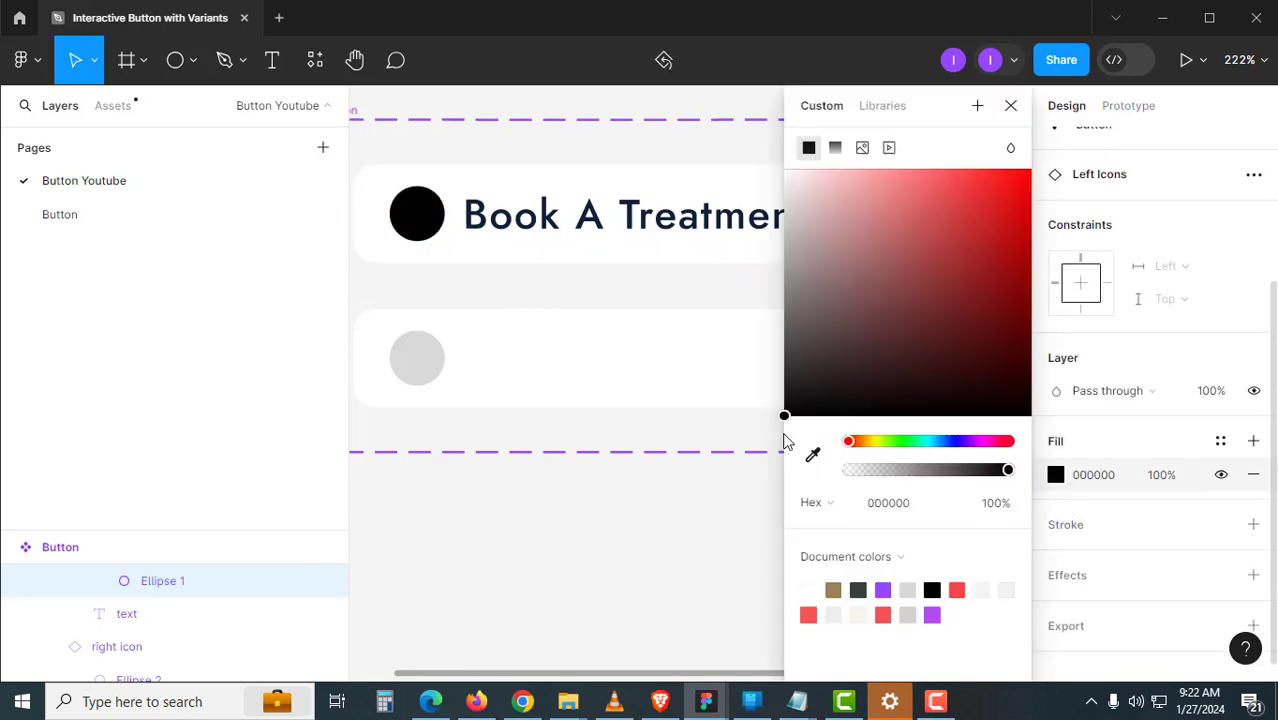
click(588, 538)
drag(576, 489, 584, 512)
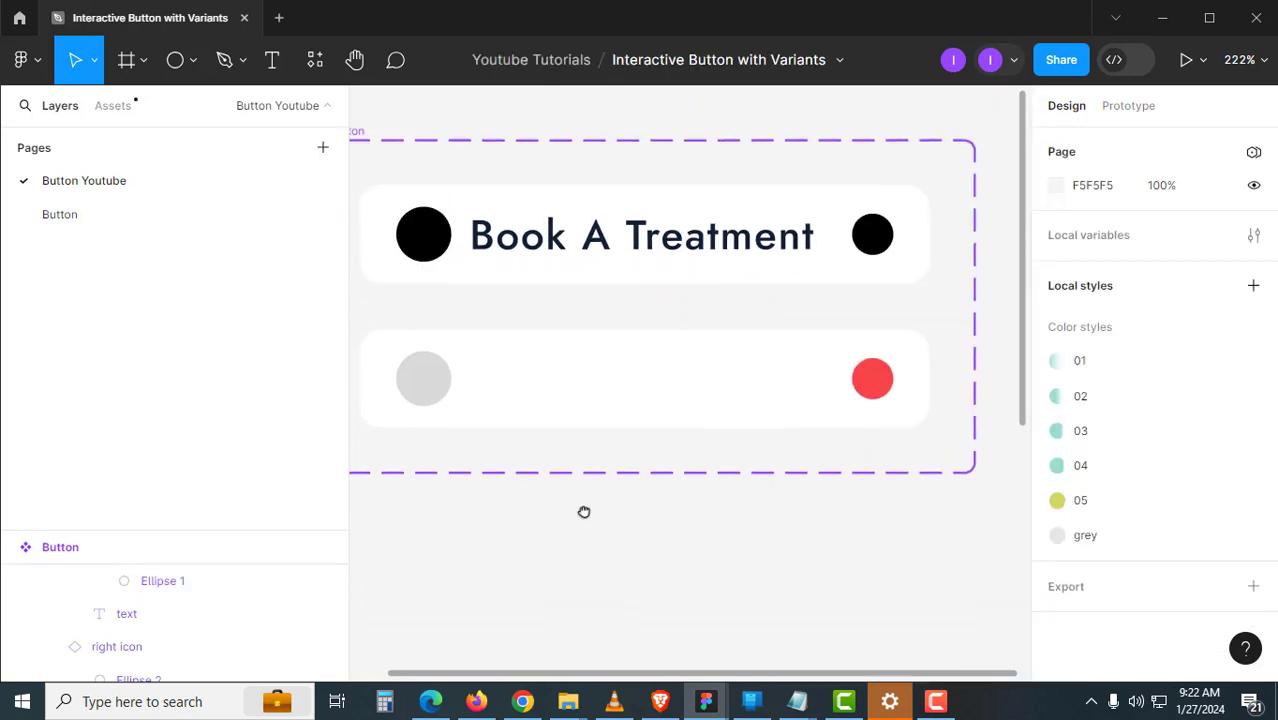
Recolour the left and right icon circles in the second button variant with the white style from the 101 Solutions library.
click(437, 383)
ctrl+click(430, 380)
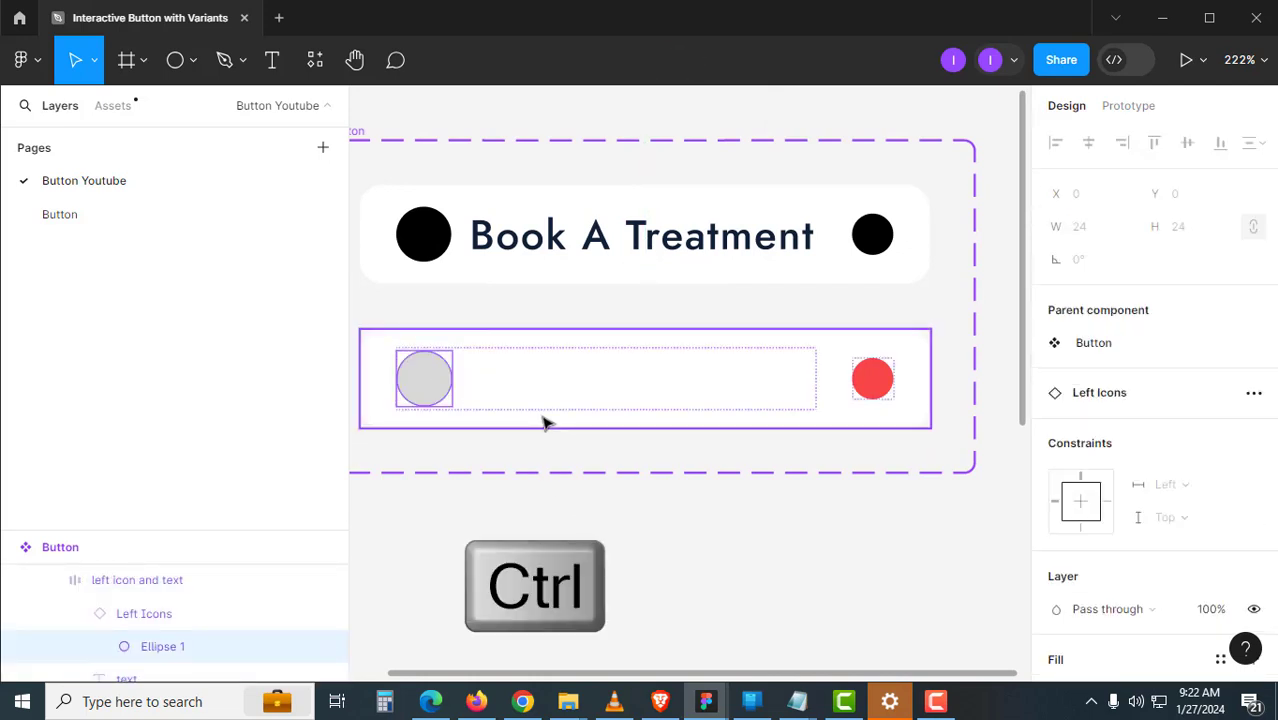
key(ctrl+shift)
ctrl+shift+click(874, 384)
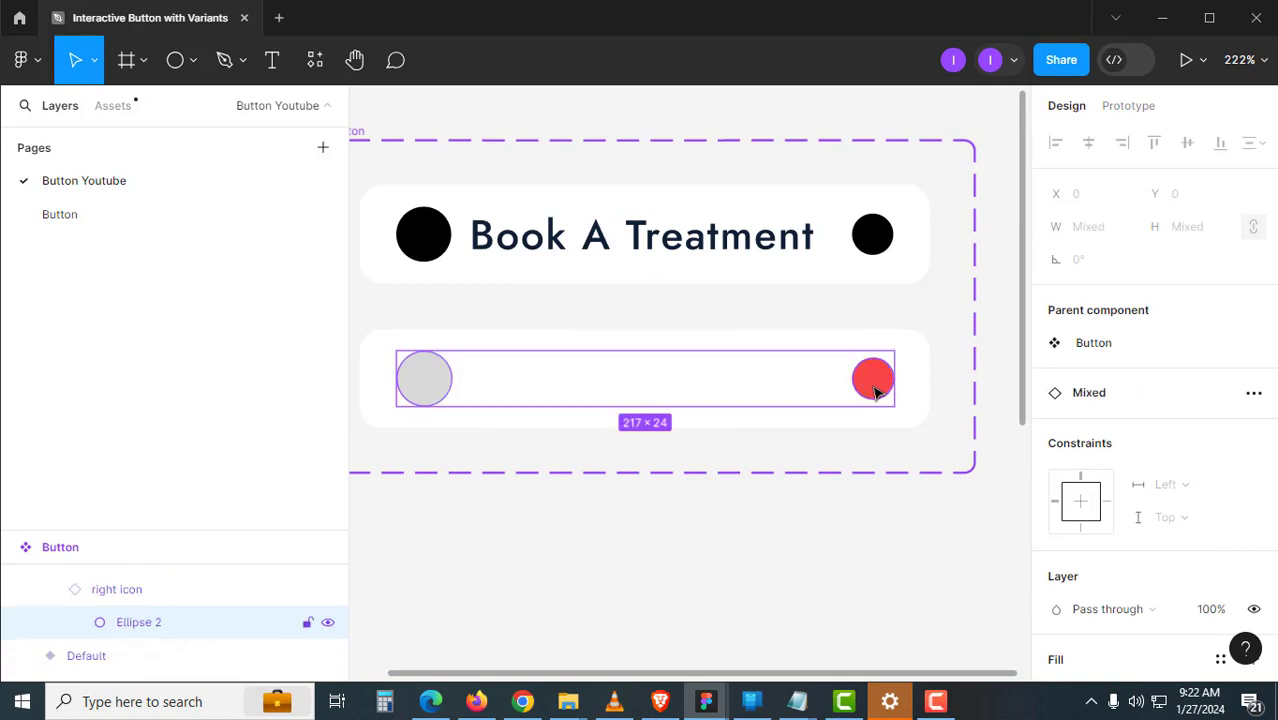
scroll(1130, 395, down, 4)
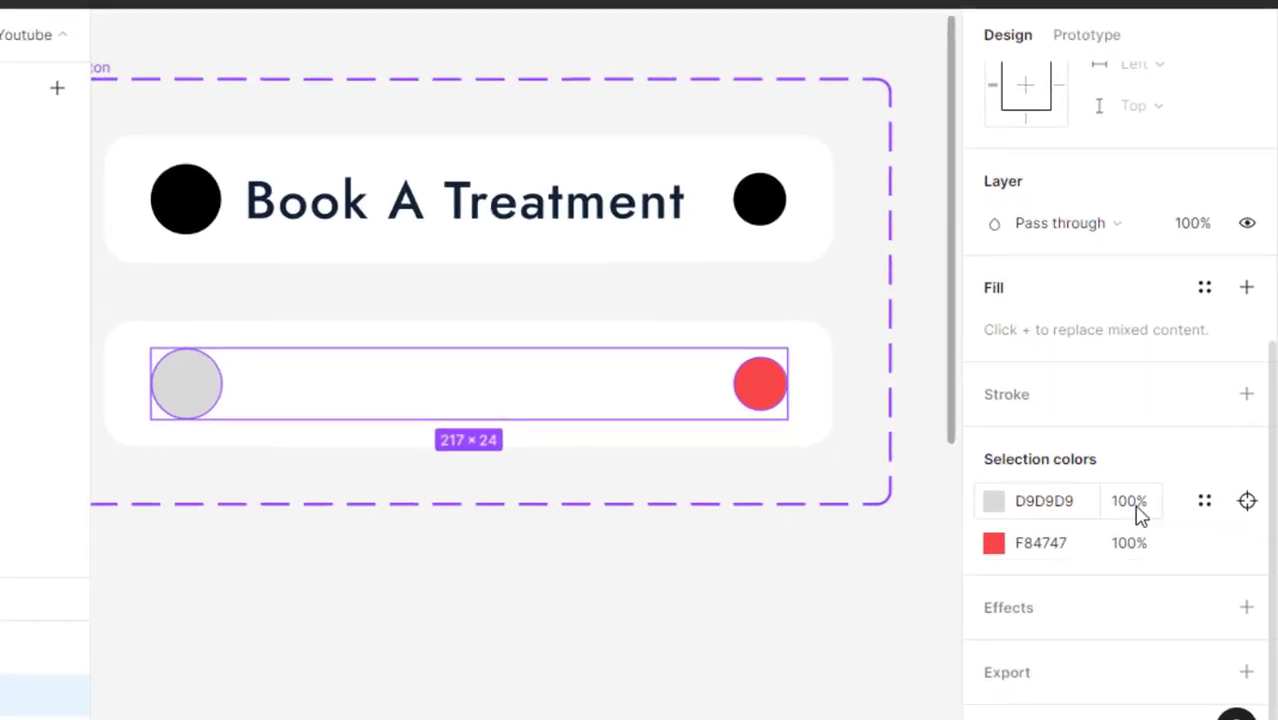
click(1200, 505)
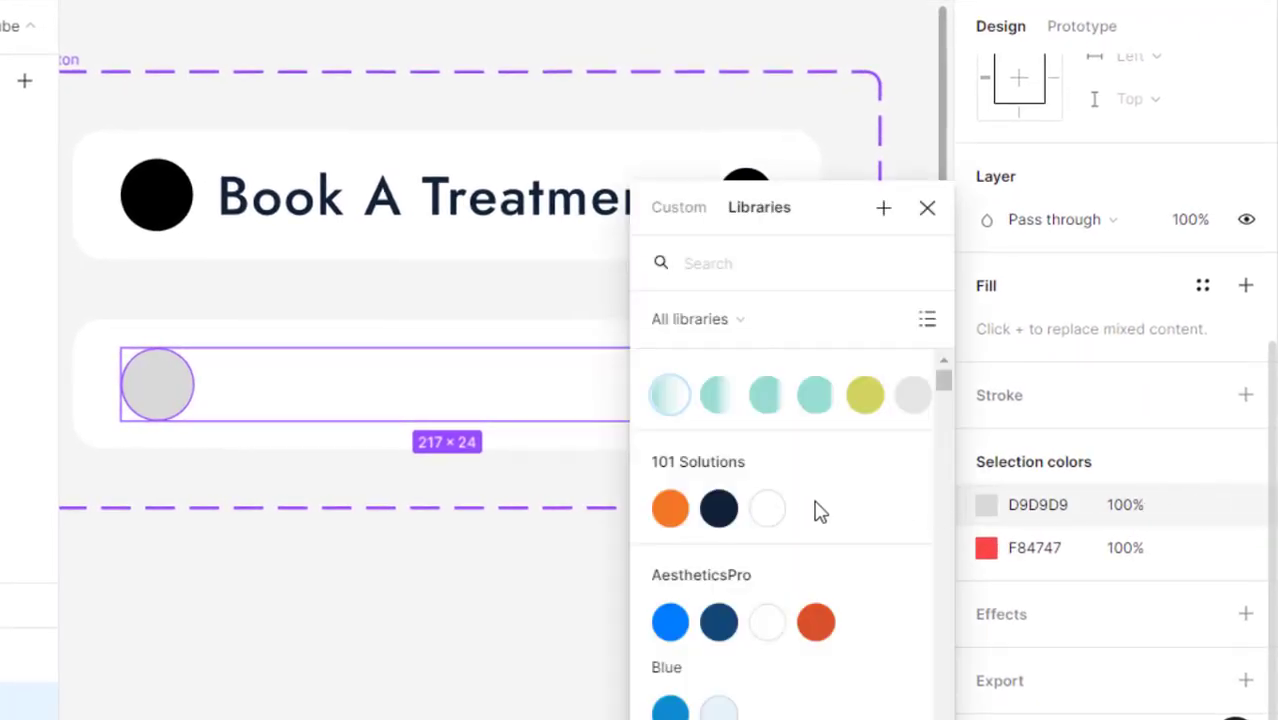
click(770, 508)
click(1202, 548)
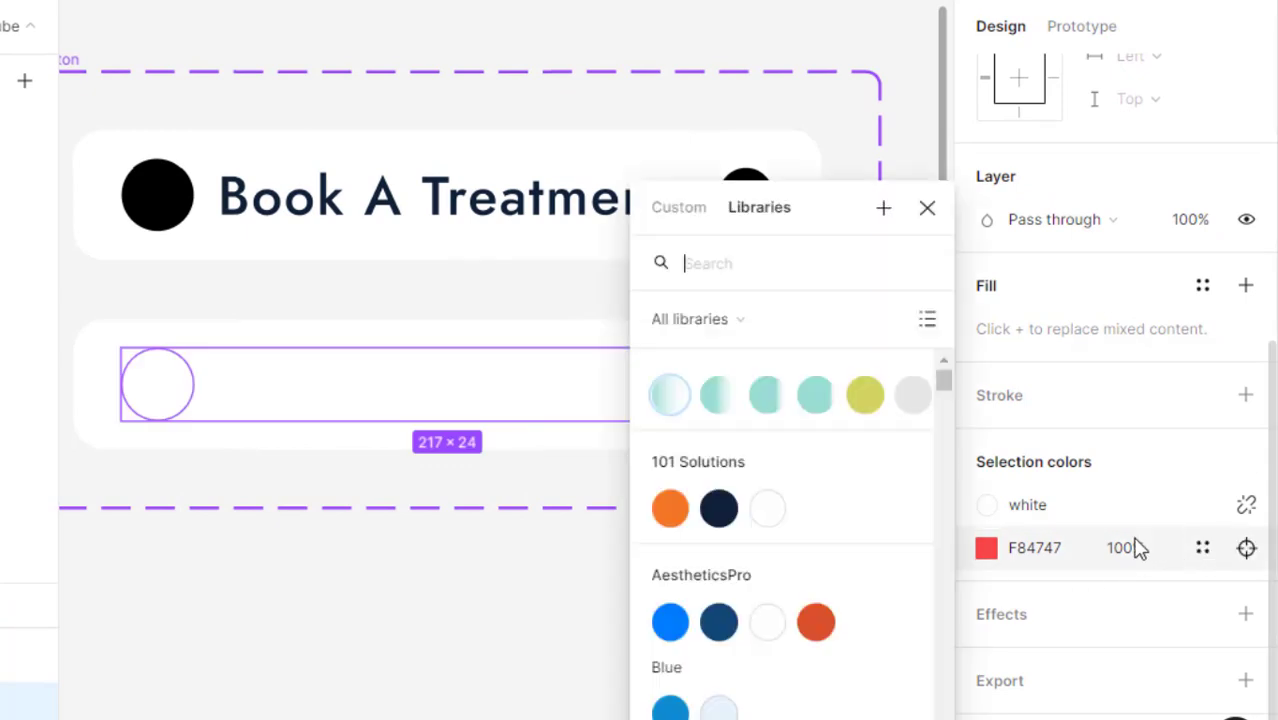
click(770, 510)
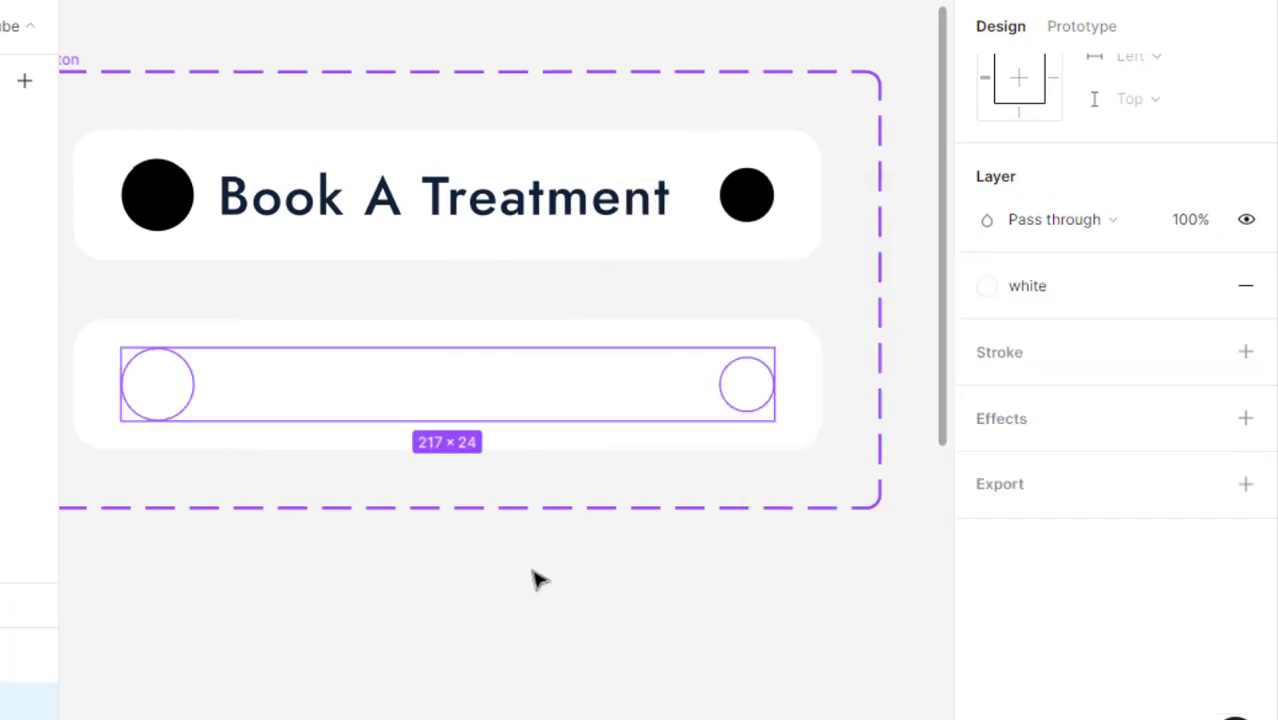
click(531, 578)
Set the second button variant's background fill to the Black style from the 101 Solutions library.
click(805, 410)
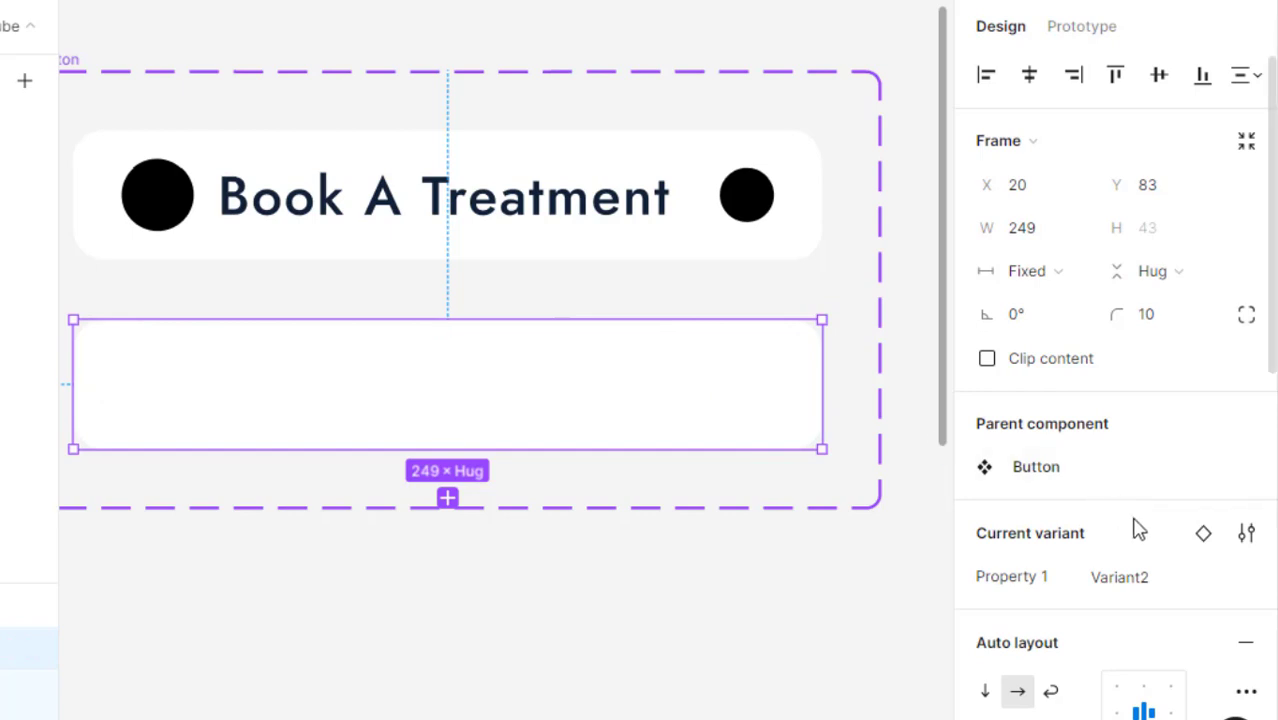
scroll(1137, 530, down, 5)
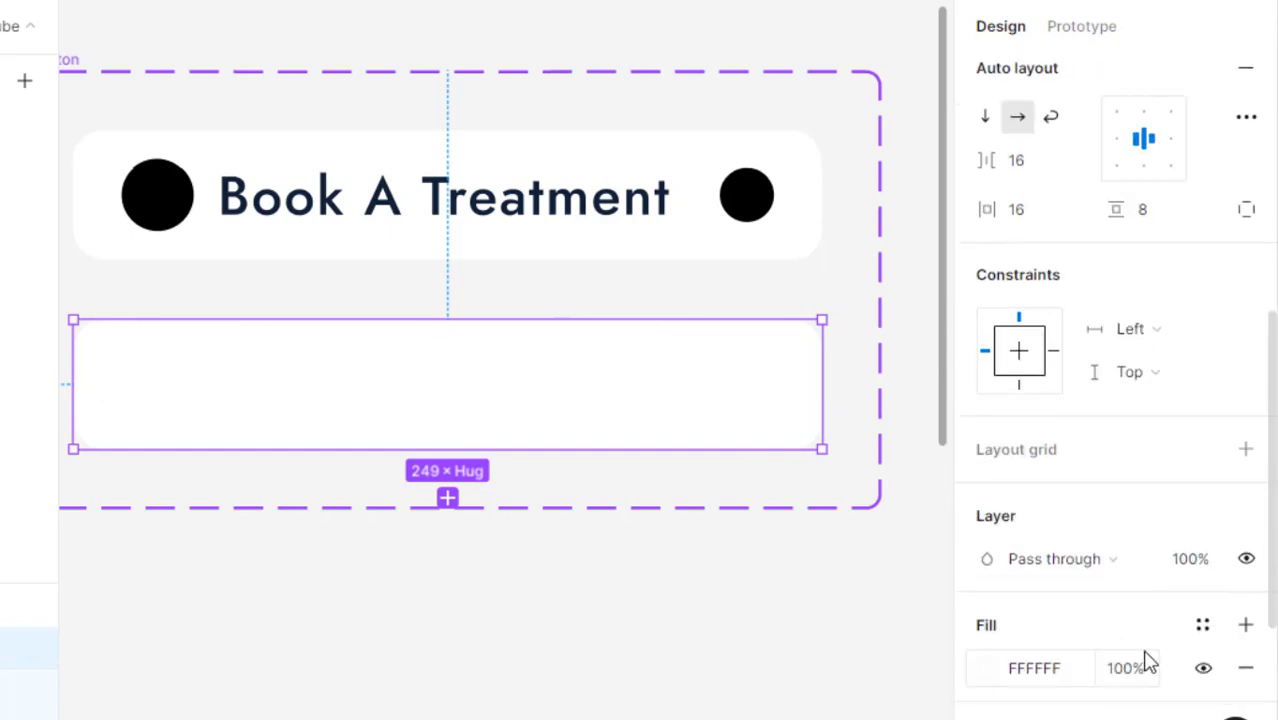
click(1203, 625)
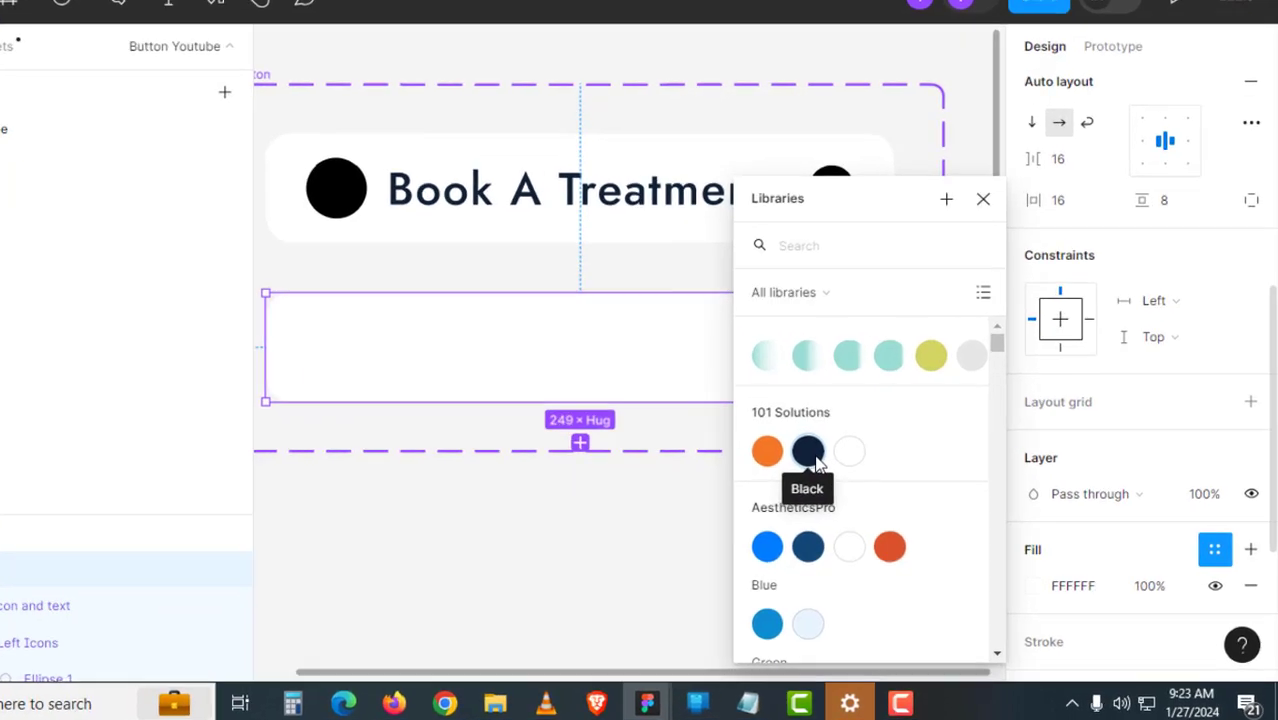
click(852, 474)
click(677, 554)
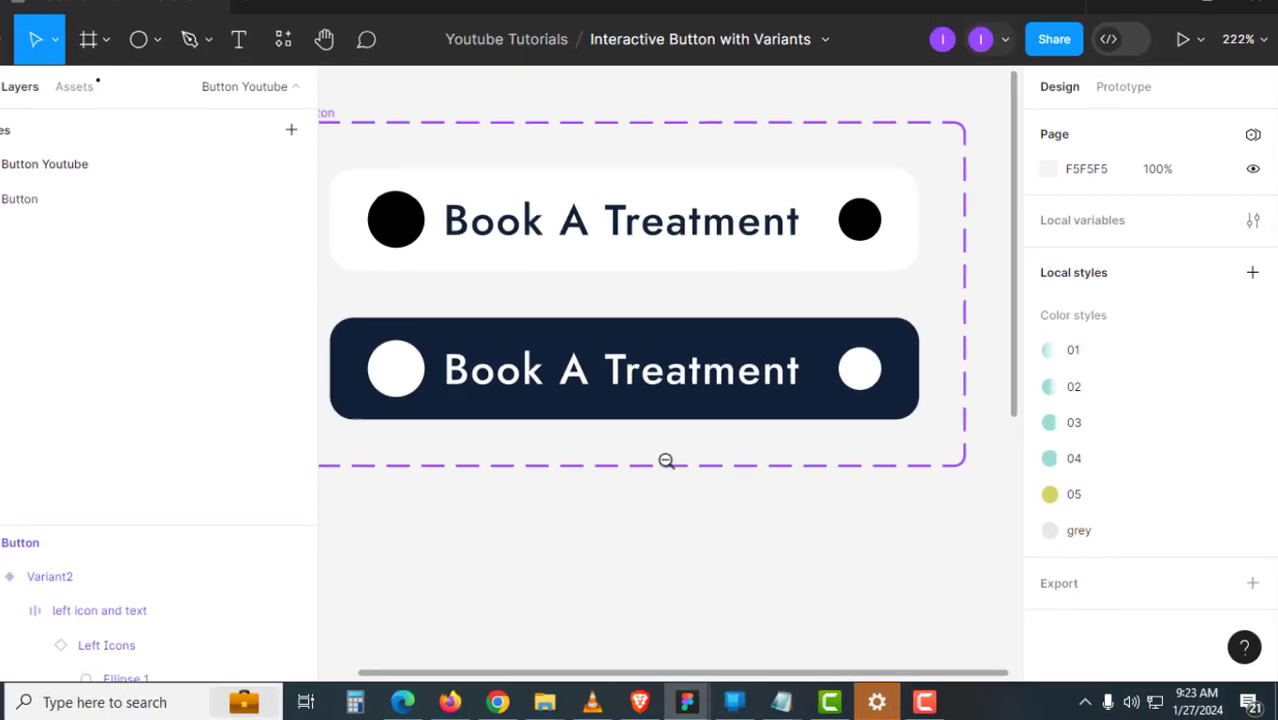
click(666, 461)
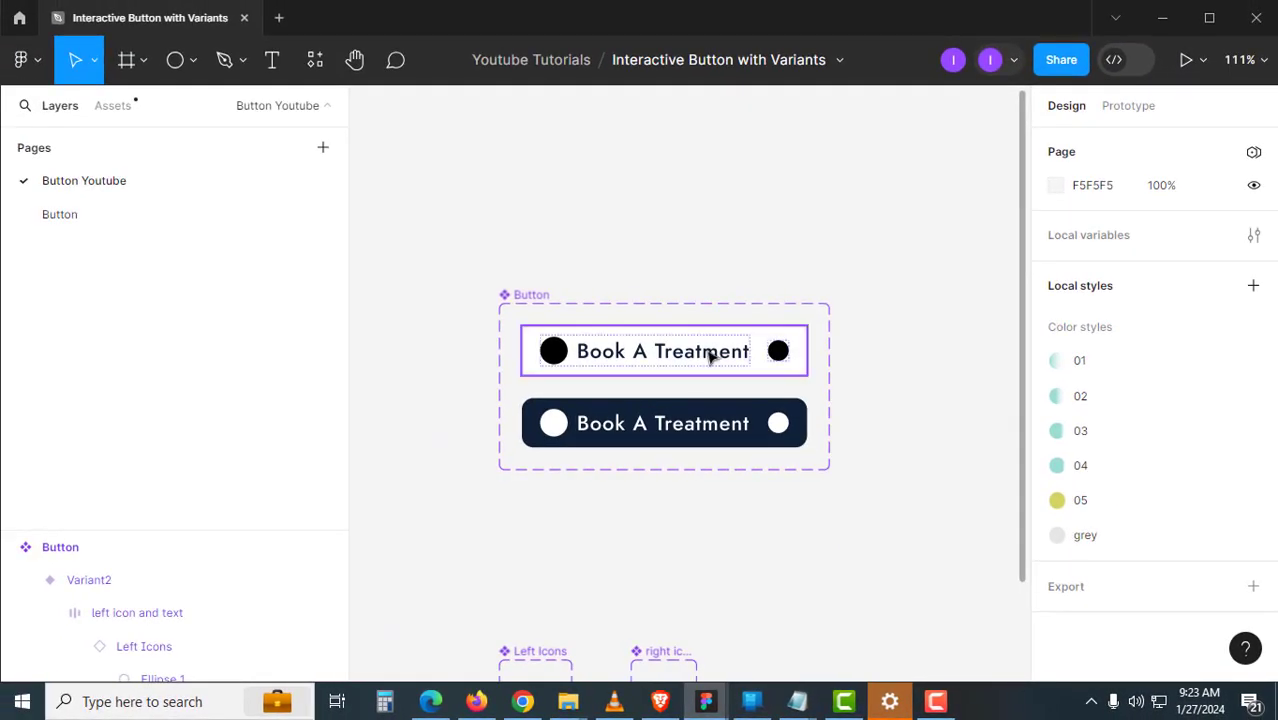
Rename the Button component set's variant property as "Type".
click(535, 295)
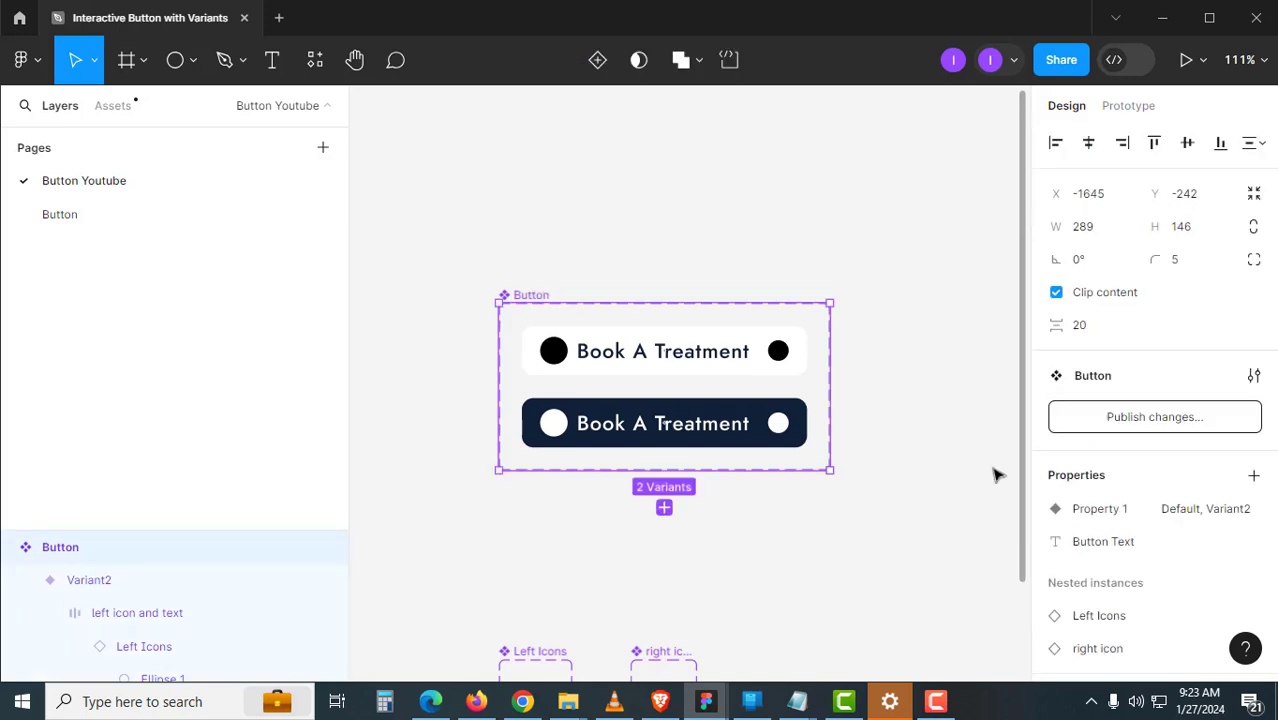
click(833, 505)
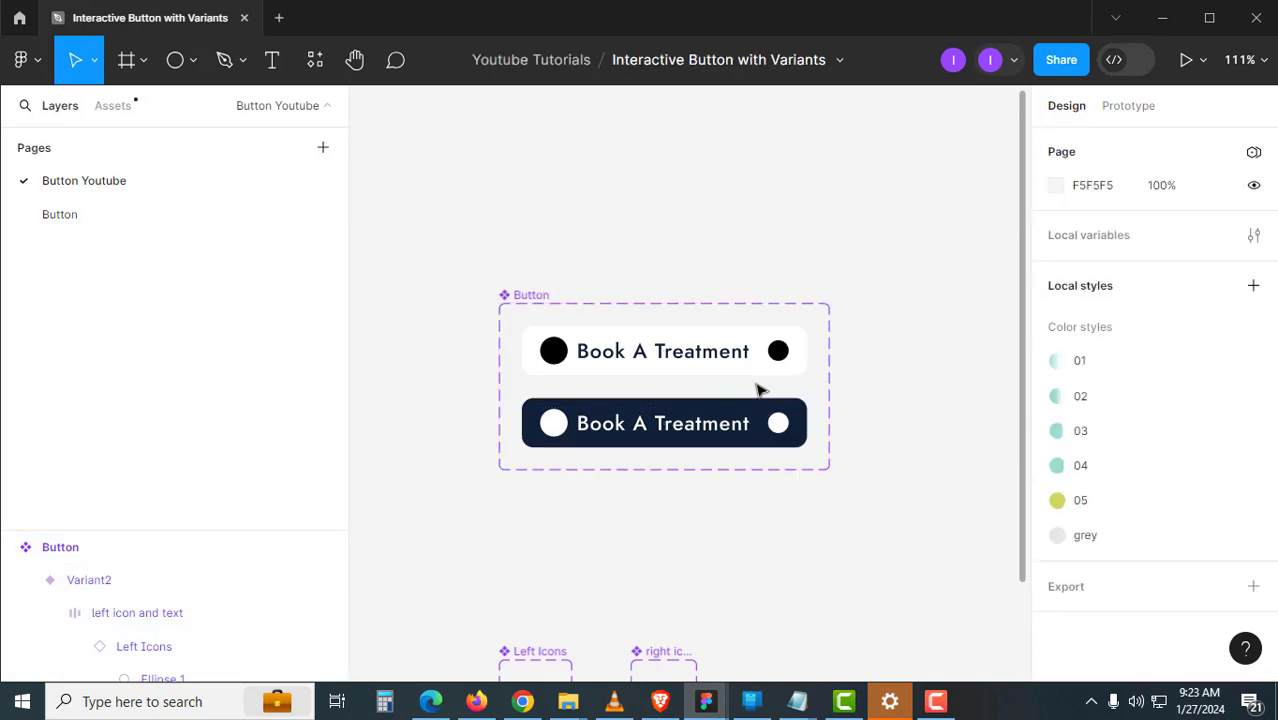
click(759, 366)
double_click(1088, 530)
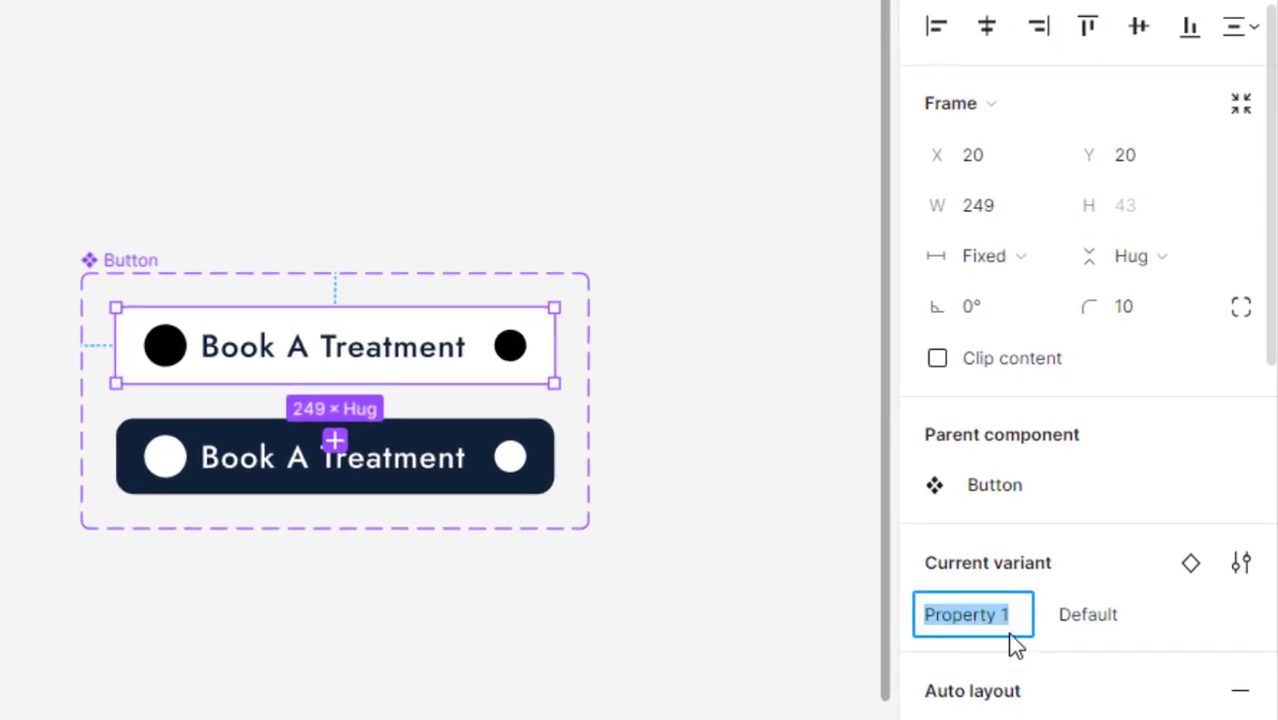
text(Typ)
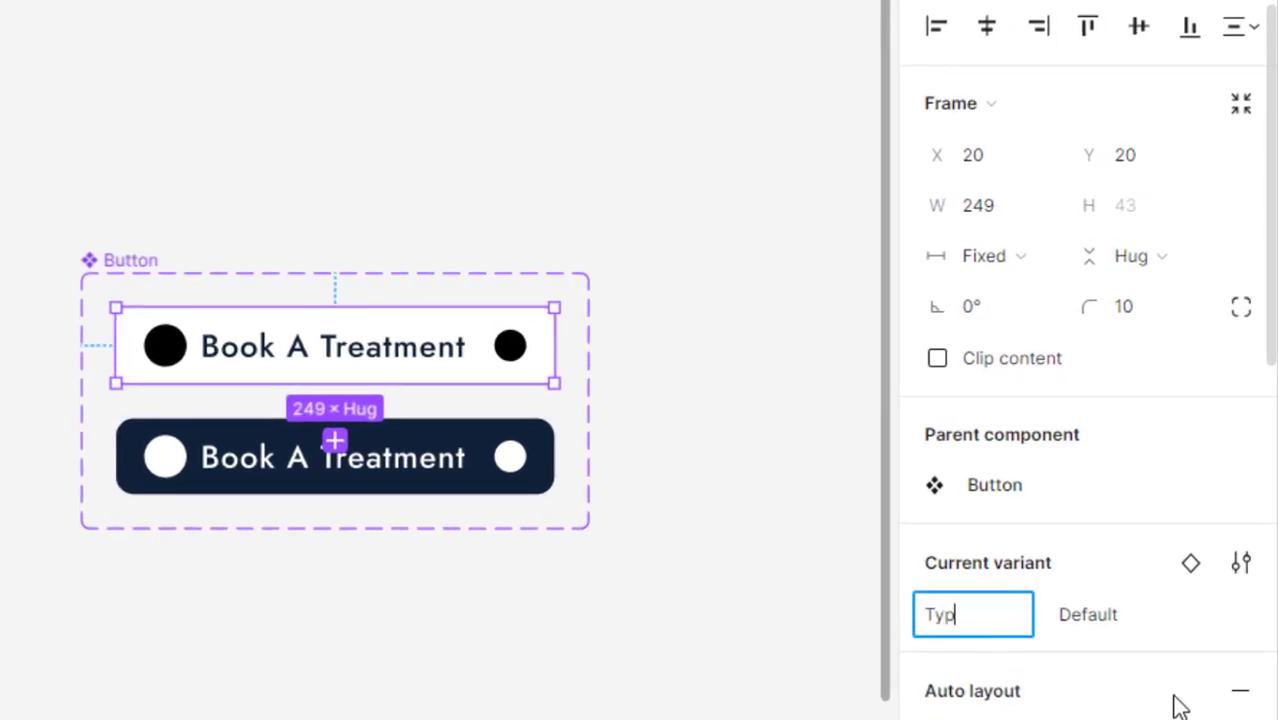
text(e)
key(Return)
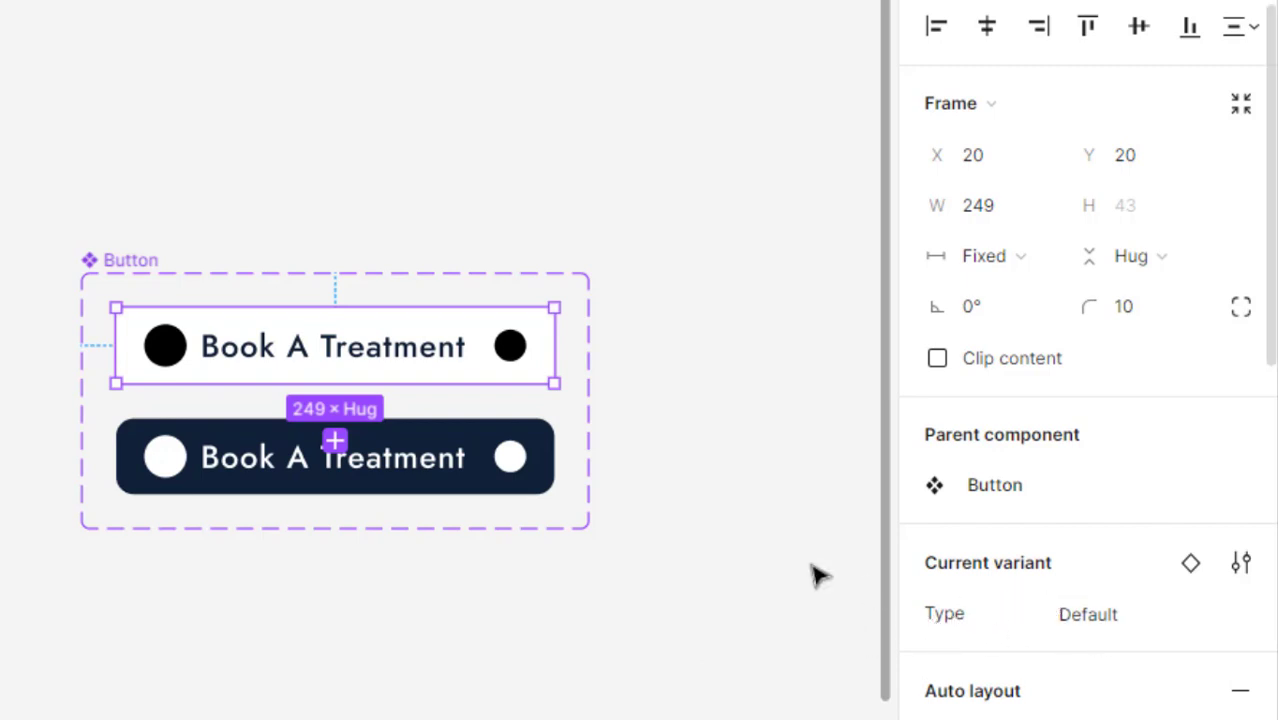
Set the Type value of the dark second button variant to "onClick".
click(545, 492)
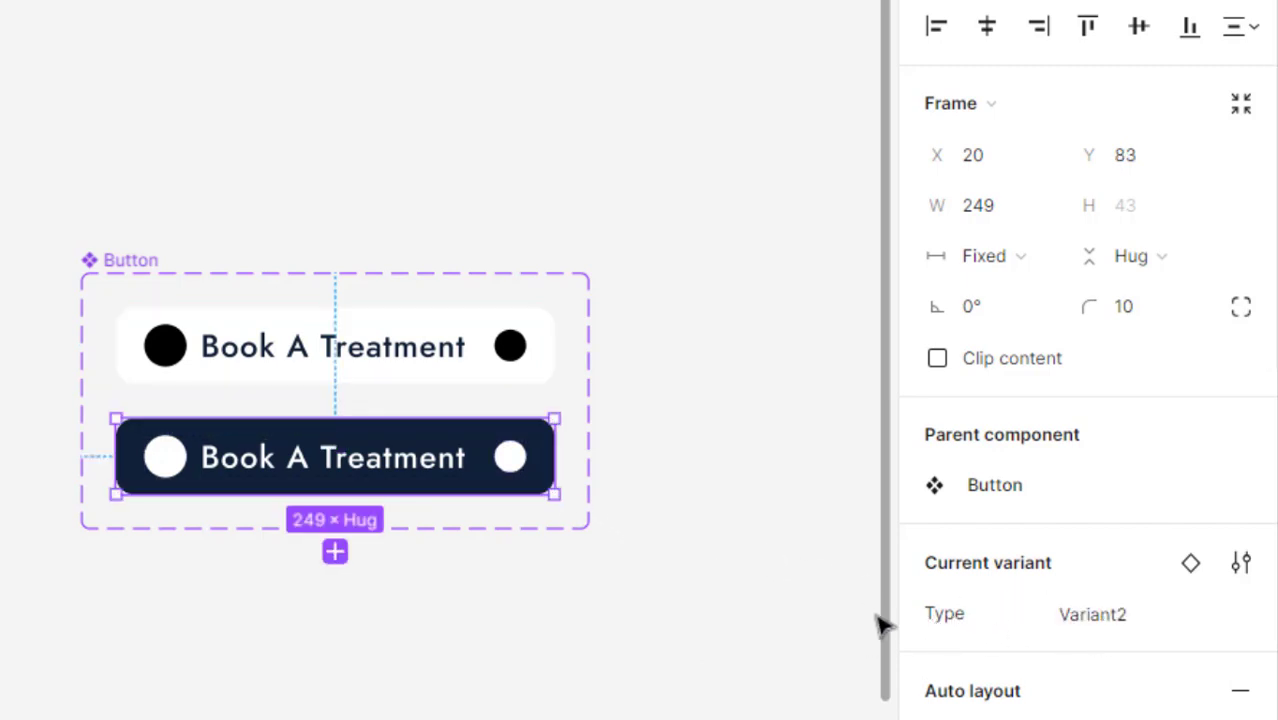
click(1132, 628)
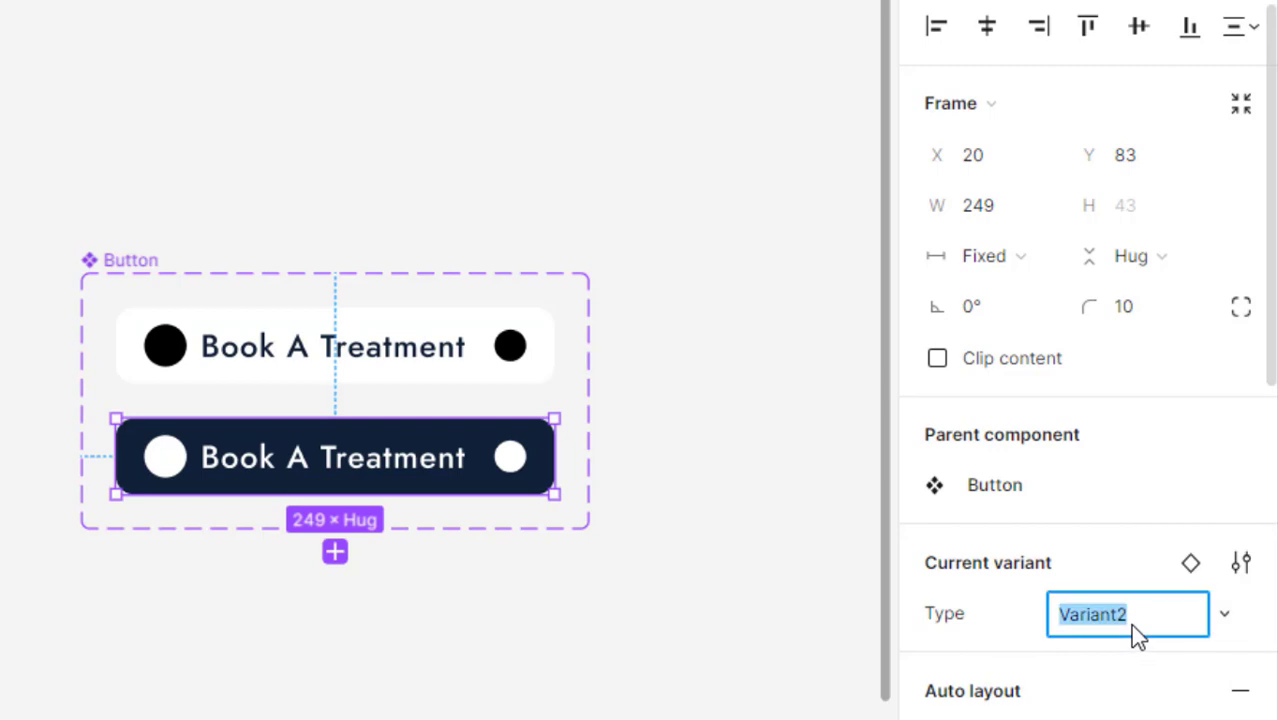
text(onClick)
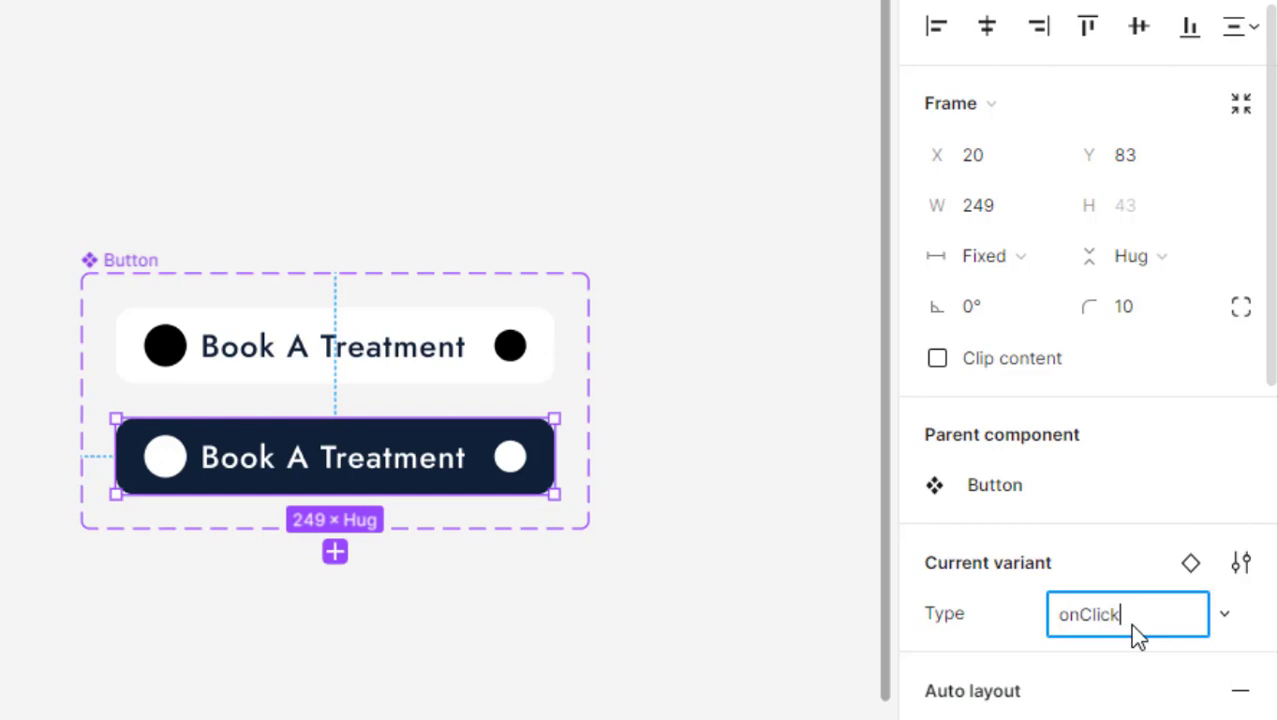
key(Return)
click(359, 685)
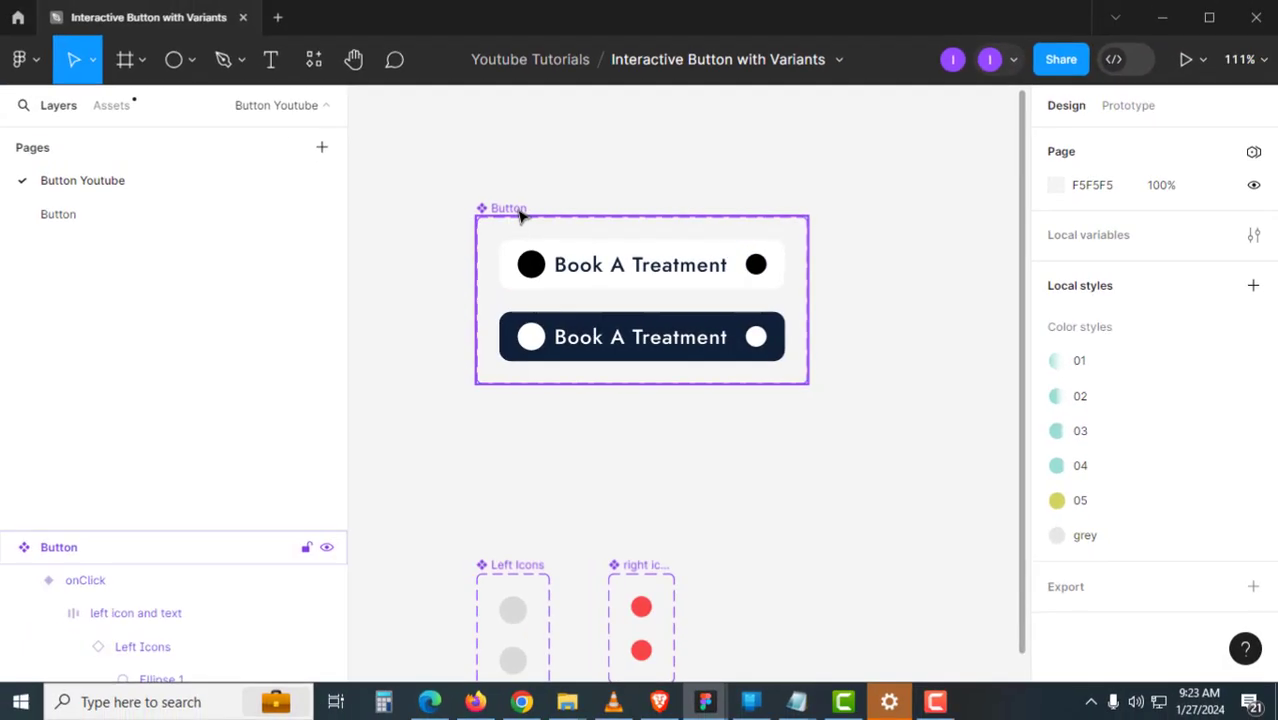
Add an On click prototype interaction from the Default button variant that changes it to the onClick variant.
click(322, 279)
click(1108, 30)
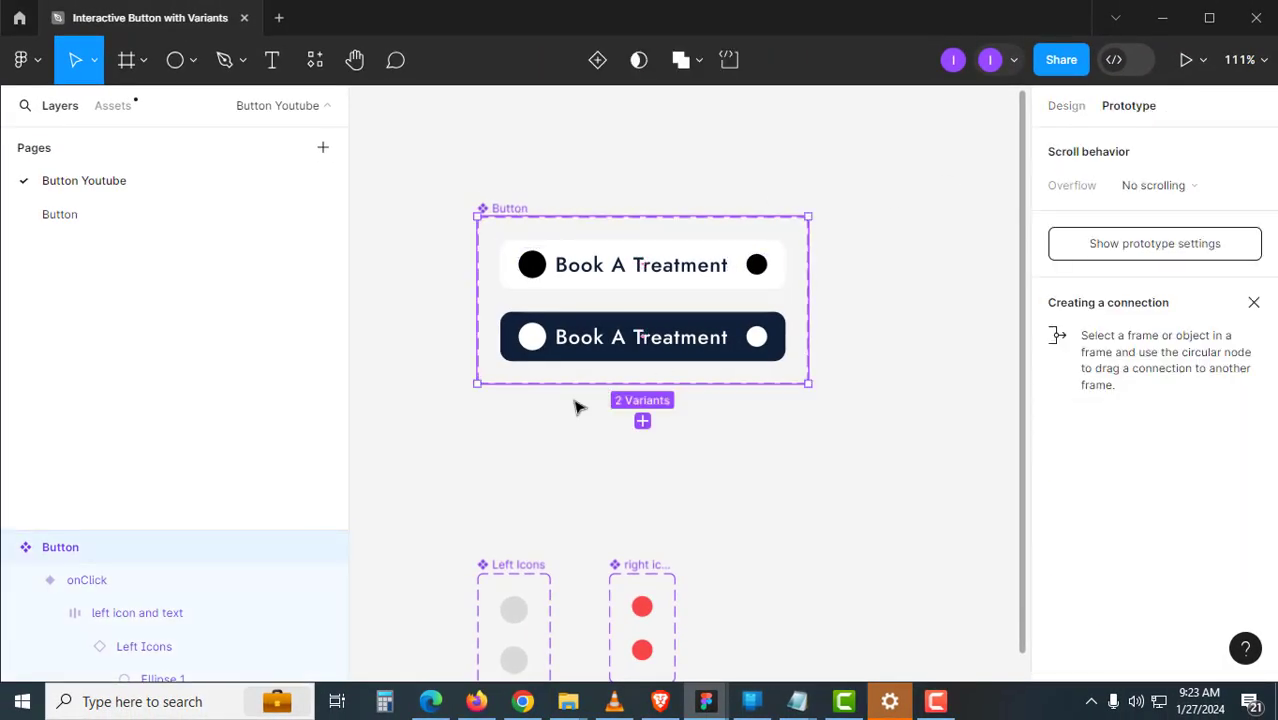
scroll(579, 406, up, 5)
click(645, 197)
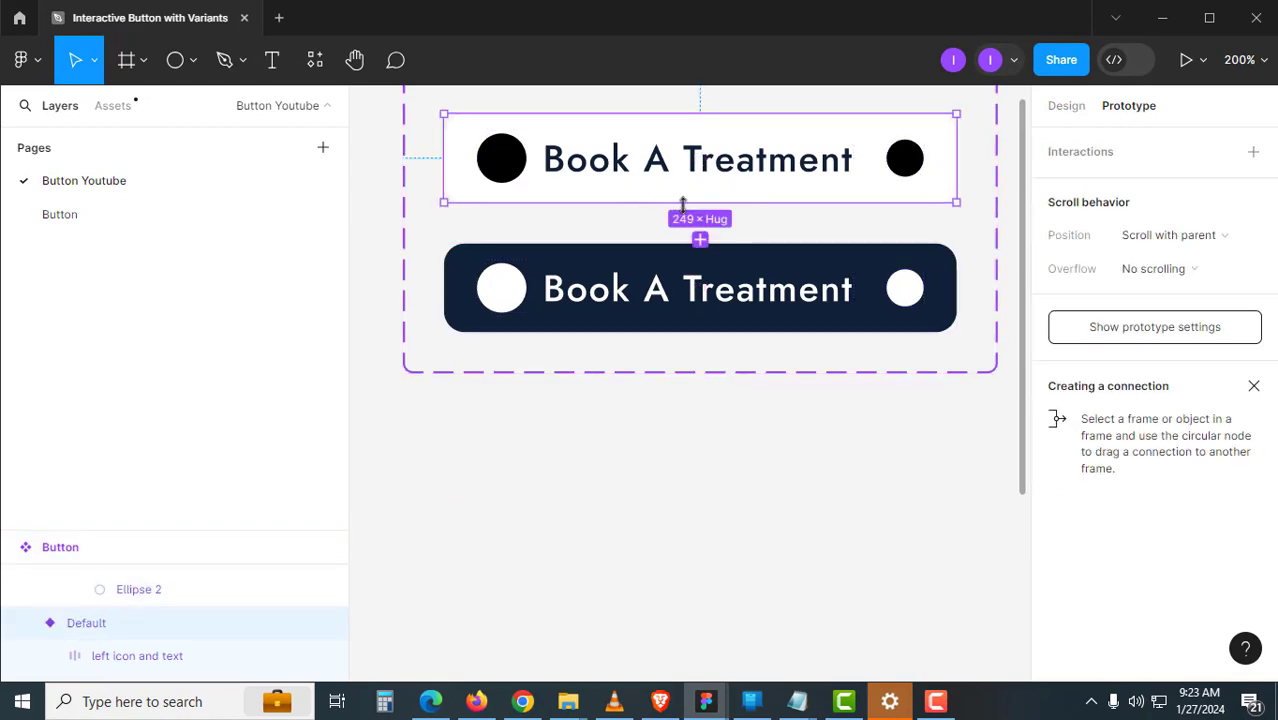
drag(700, 203, 734, 265)
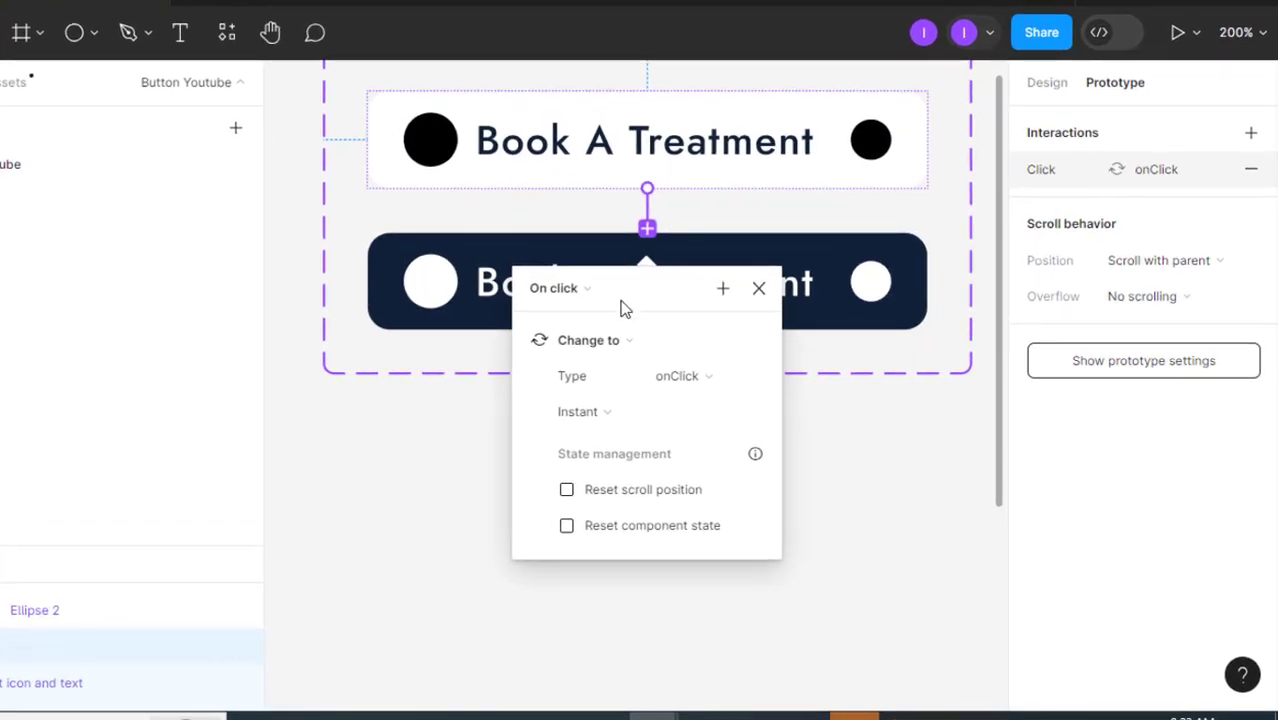
drag(630, 293, 790, 265)
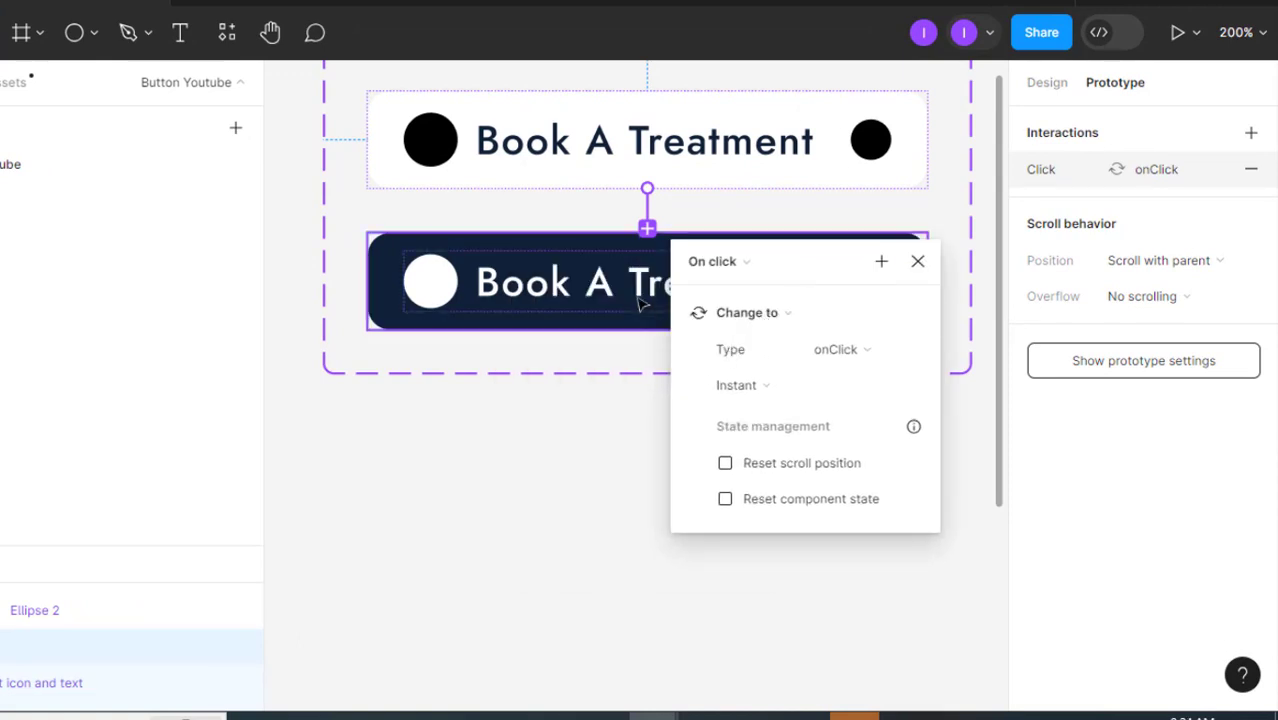
Set the interaction's animation to Smart animate with Ease in easing and a 200 ms duration.
click(761, 389)
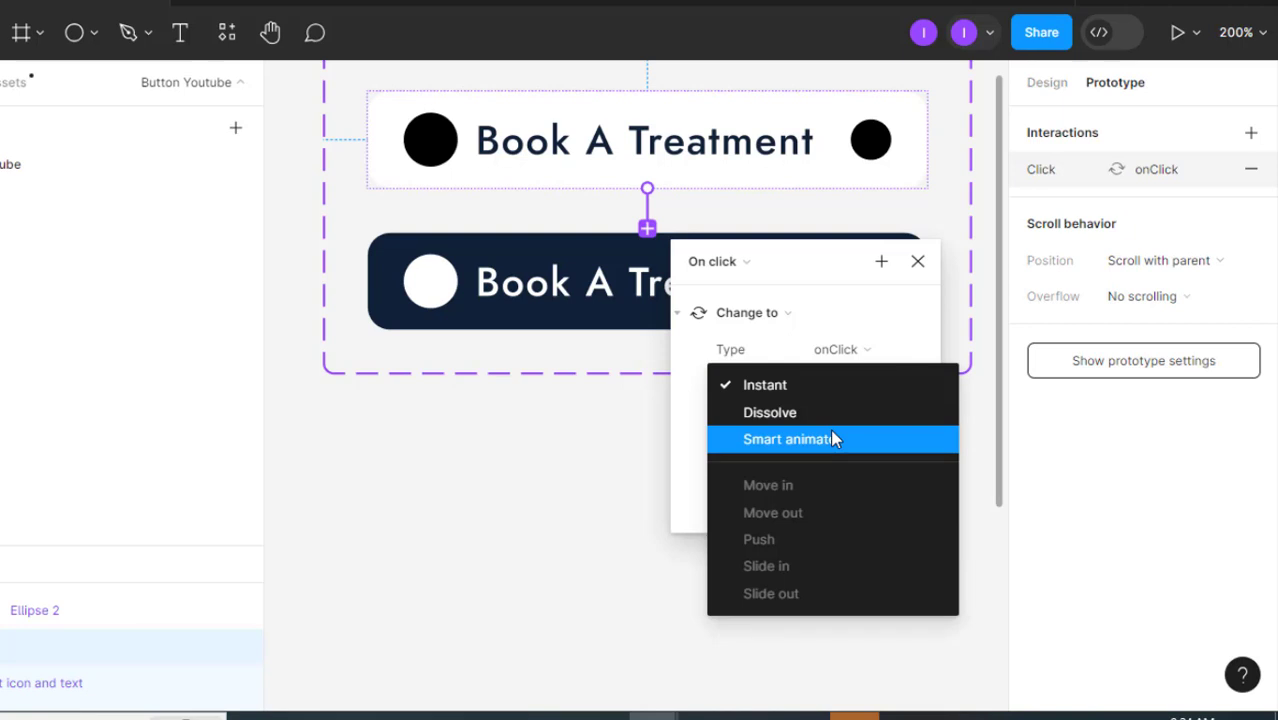
click(835, 439)
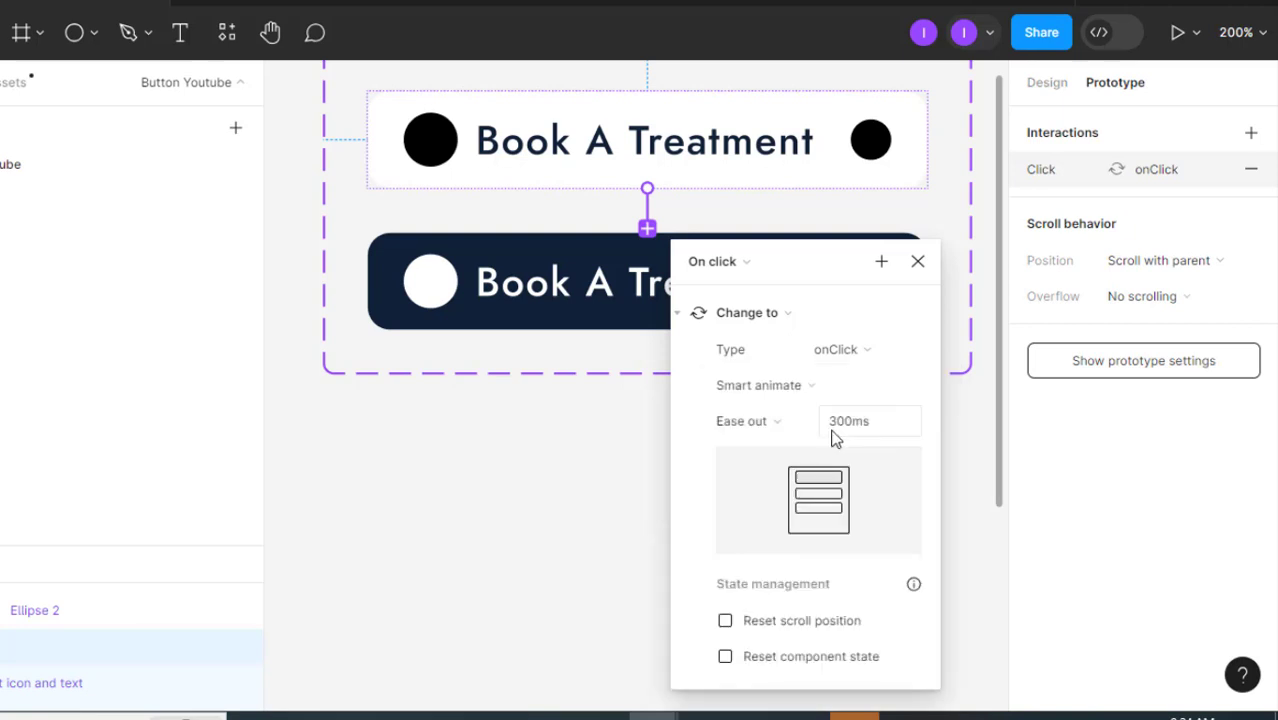
click(758, 428)
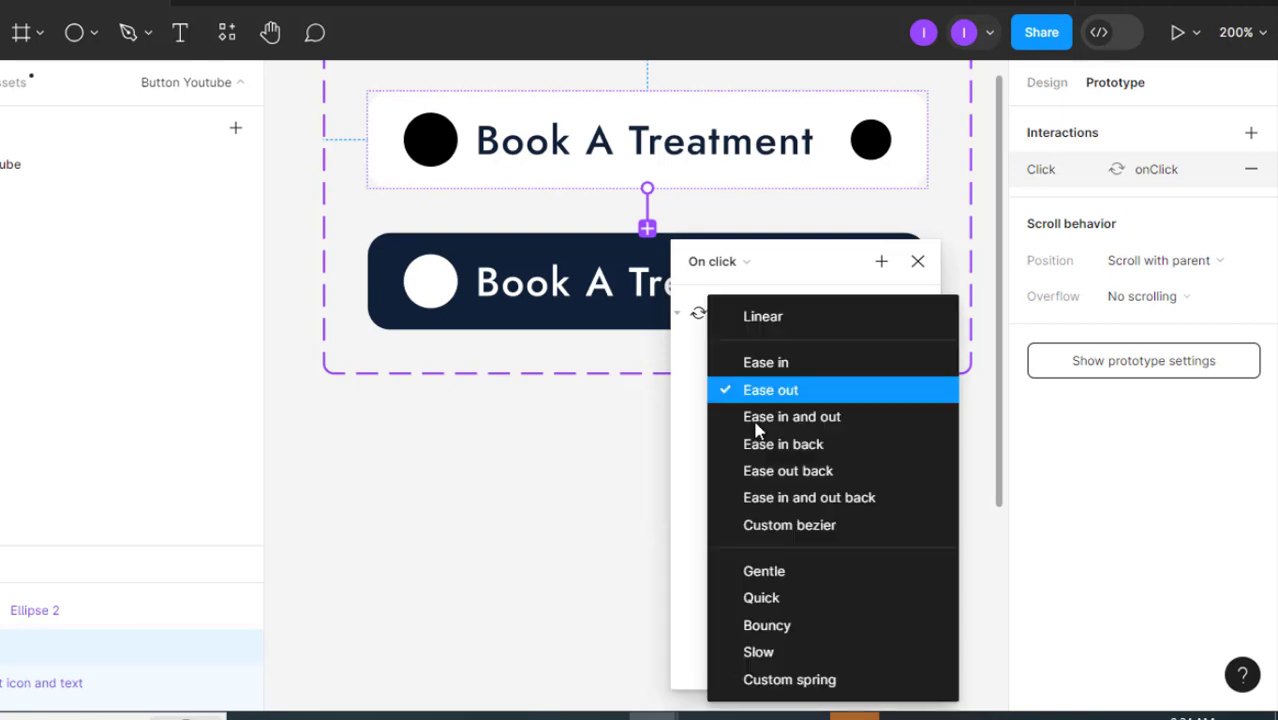
click(780, 364)
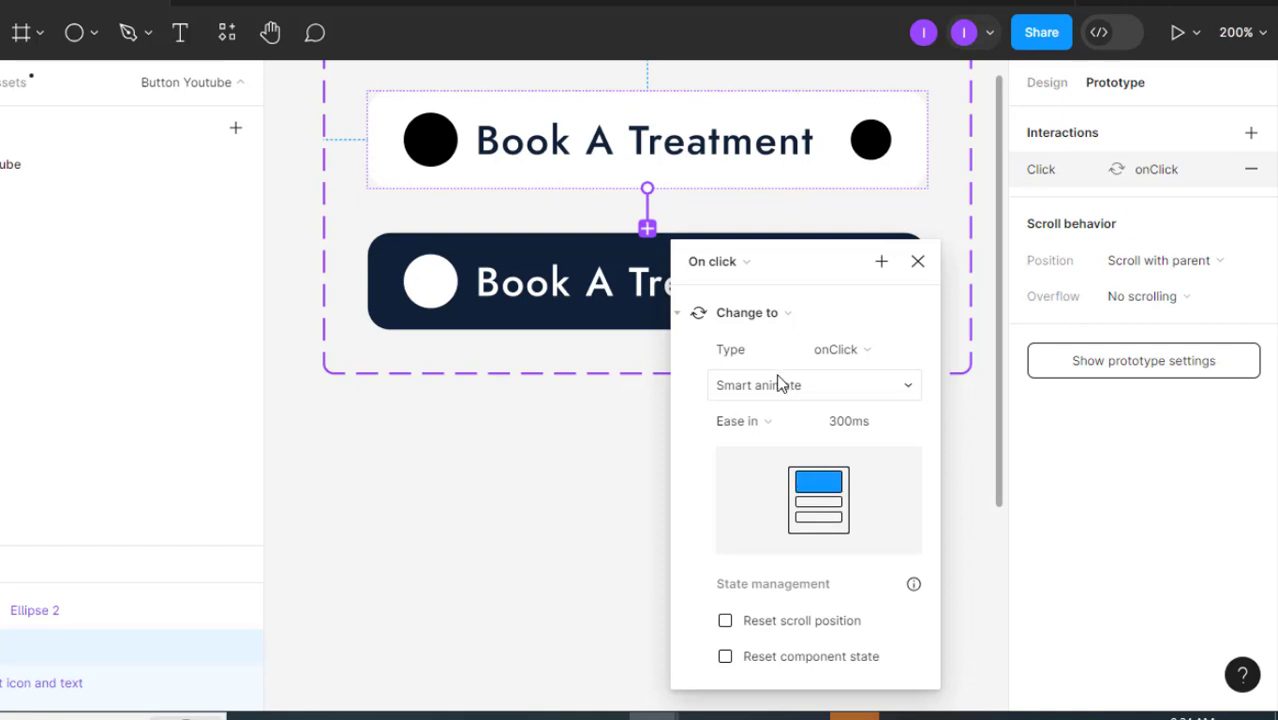
click(840, 425)
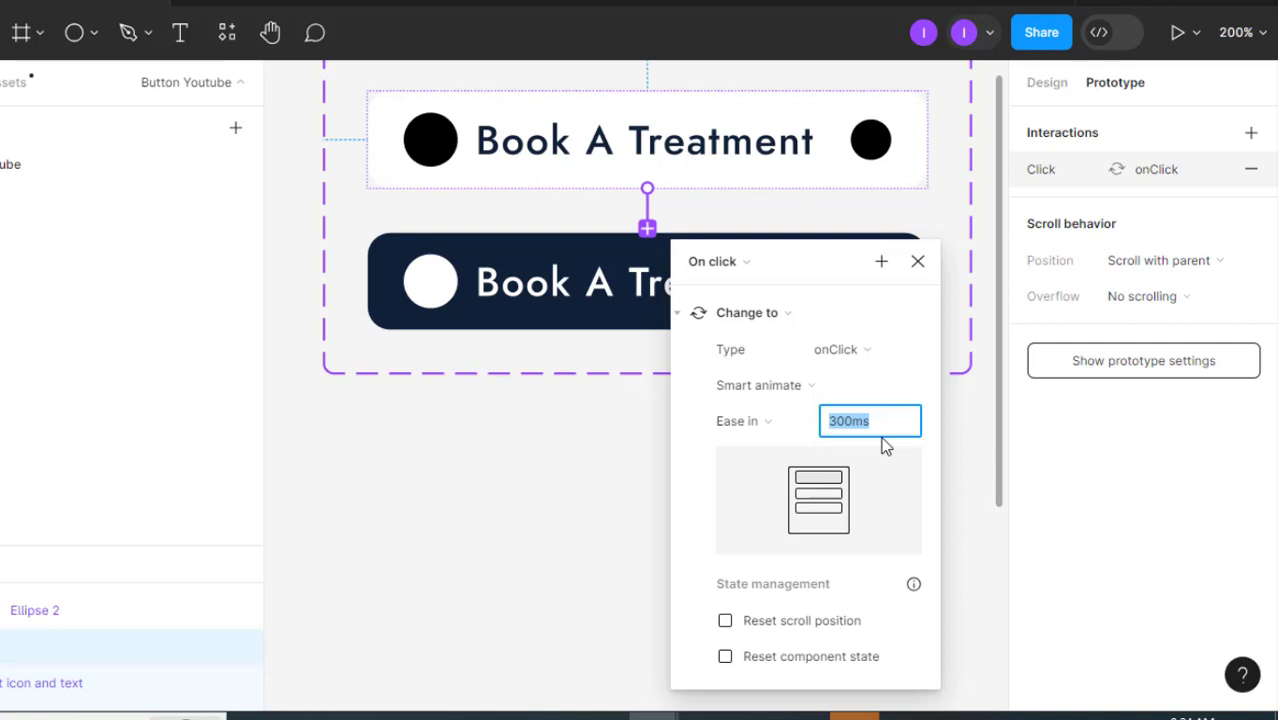
text(200)
key(Return)
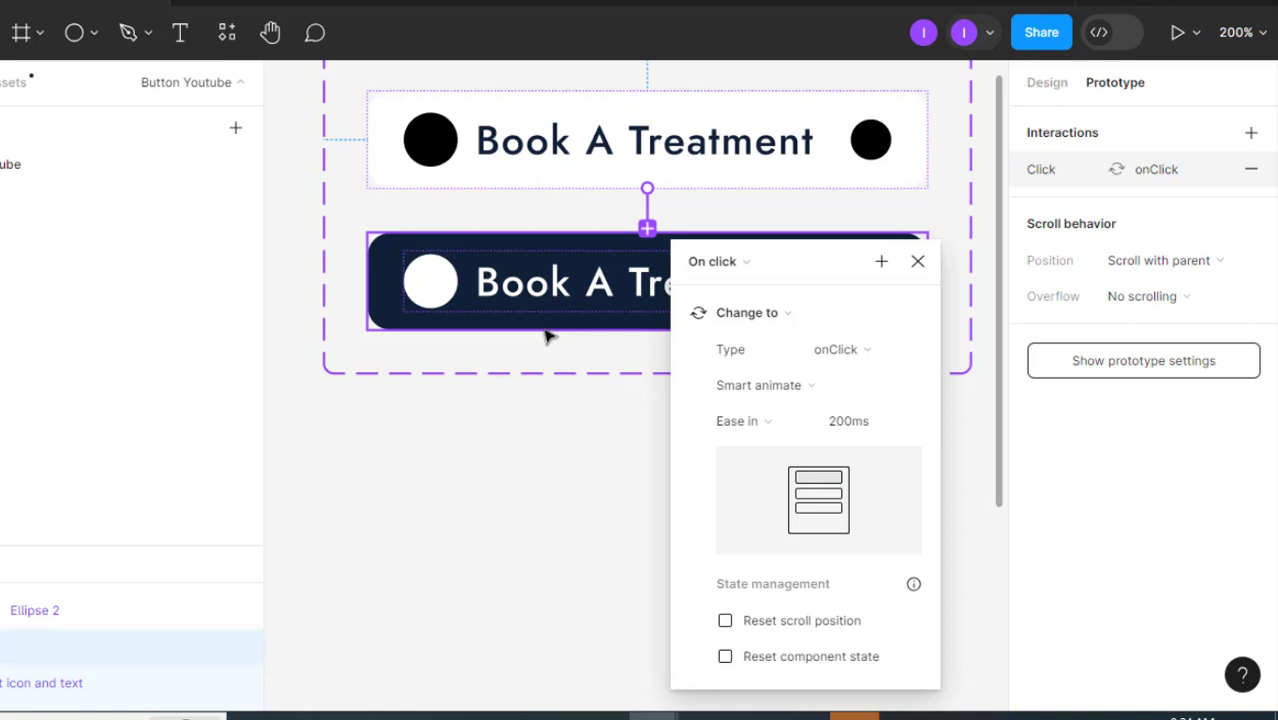
click(917, 264)
Place an instance of the Default button variant on the empty canvas outside the component set, at about X -1923, Y -352.
click(1049, 90)
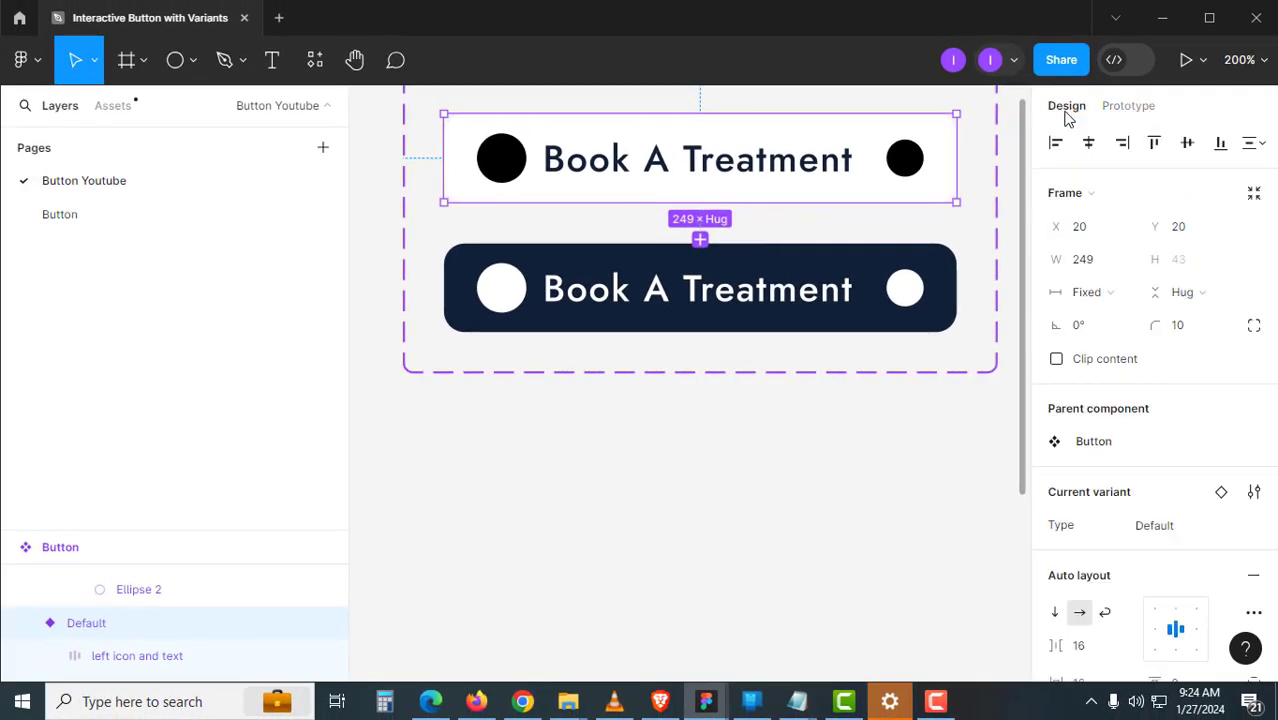
click(670, 450)
scroll(613, 379, up, 3)
scroll(613, 379, left, 4)
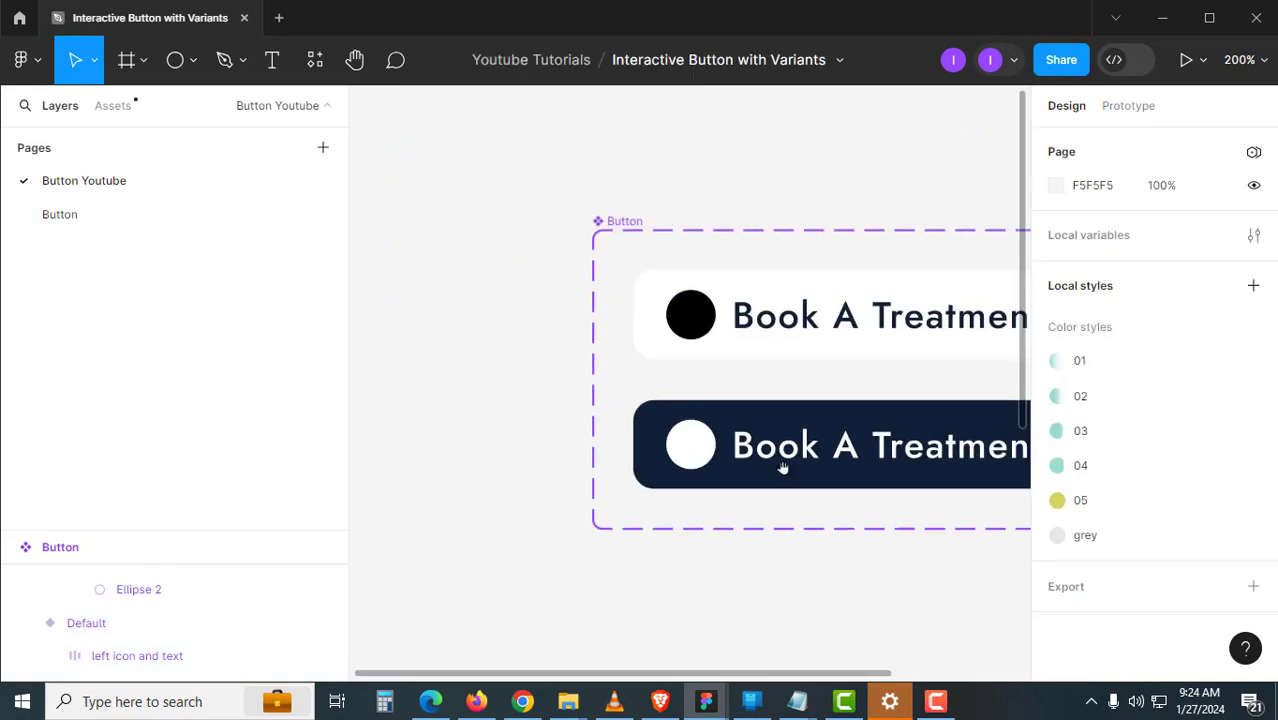
click(690, 312)
drag(700, 323, 408, 188)
scroll(702, 500, up, 3)
scroll(702, 500, left, 4)
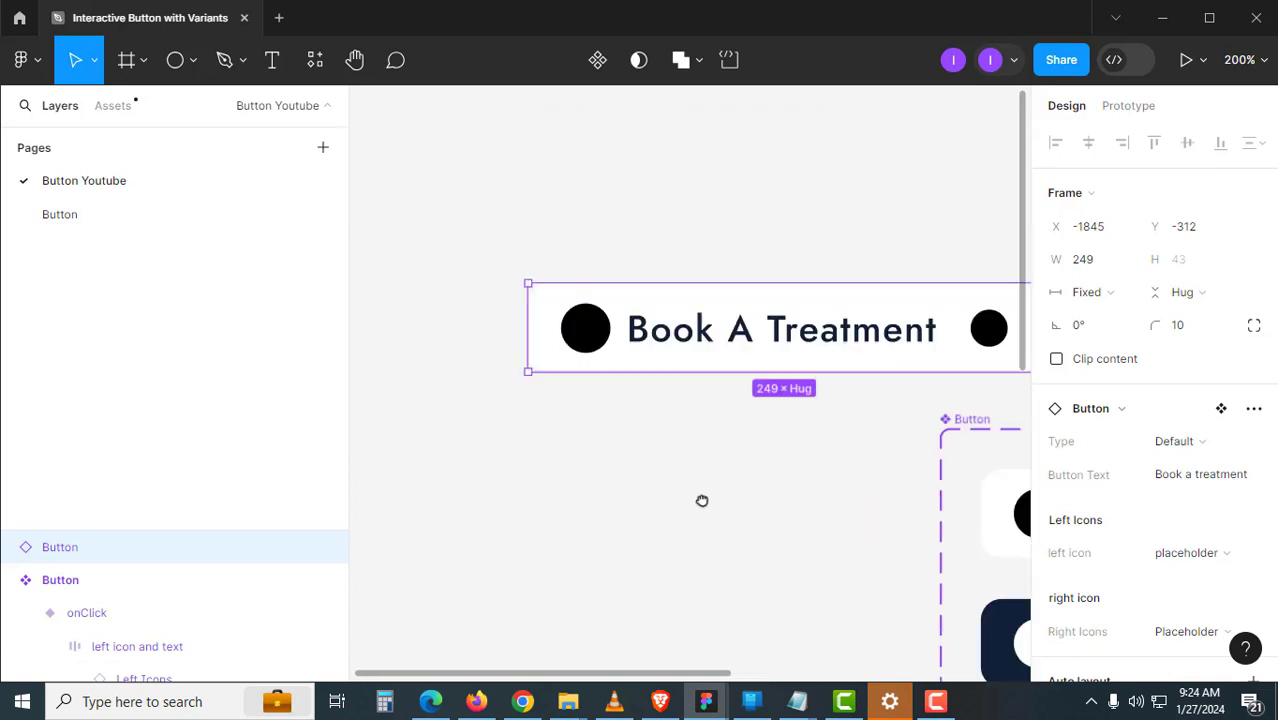
drag(660, 340, 491, 251)
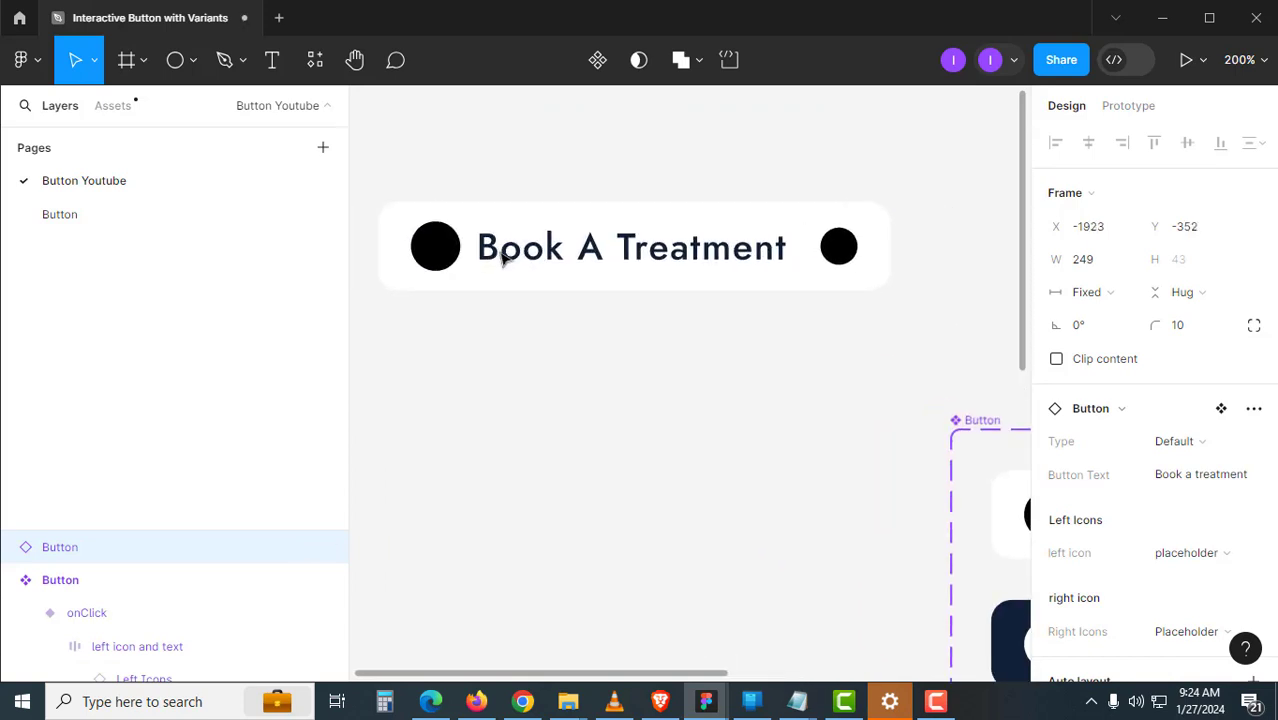
click(509, 376)
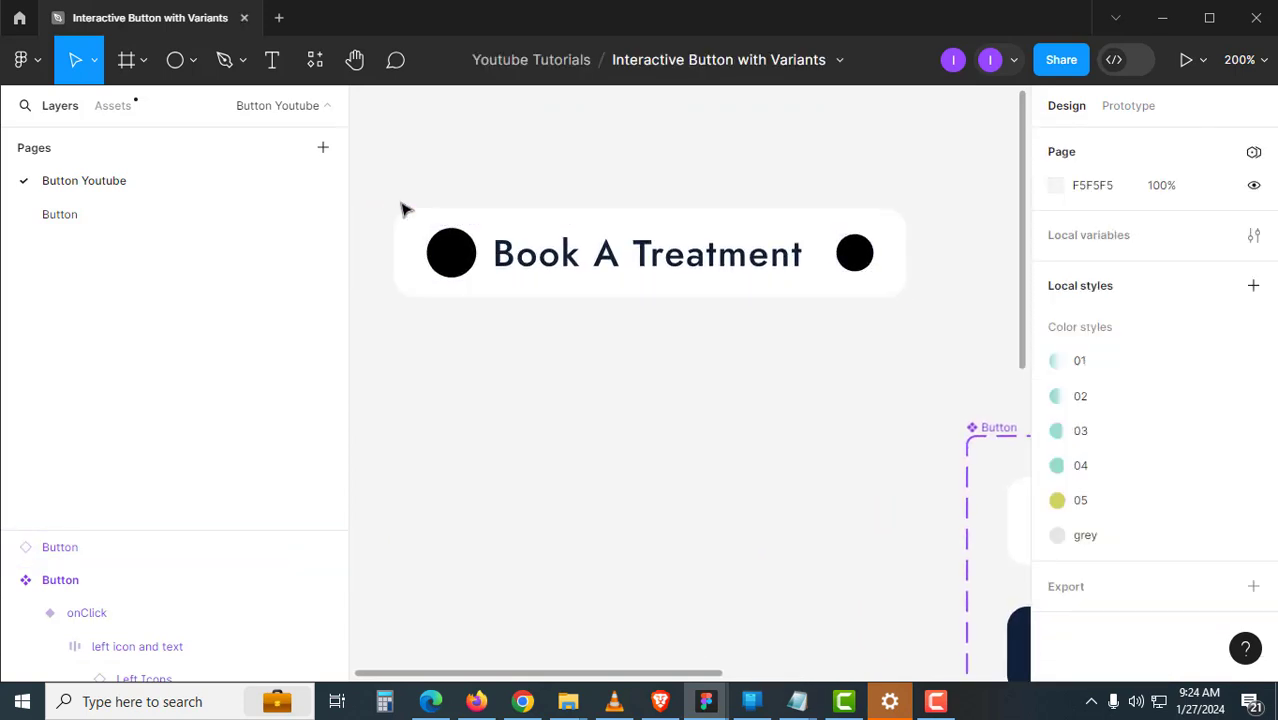
Draw a frame of about 276 × 100 around the button instance and name it "button prototype".
key(f)
drag(373, 174, 948, 390)
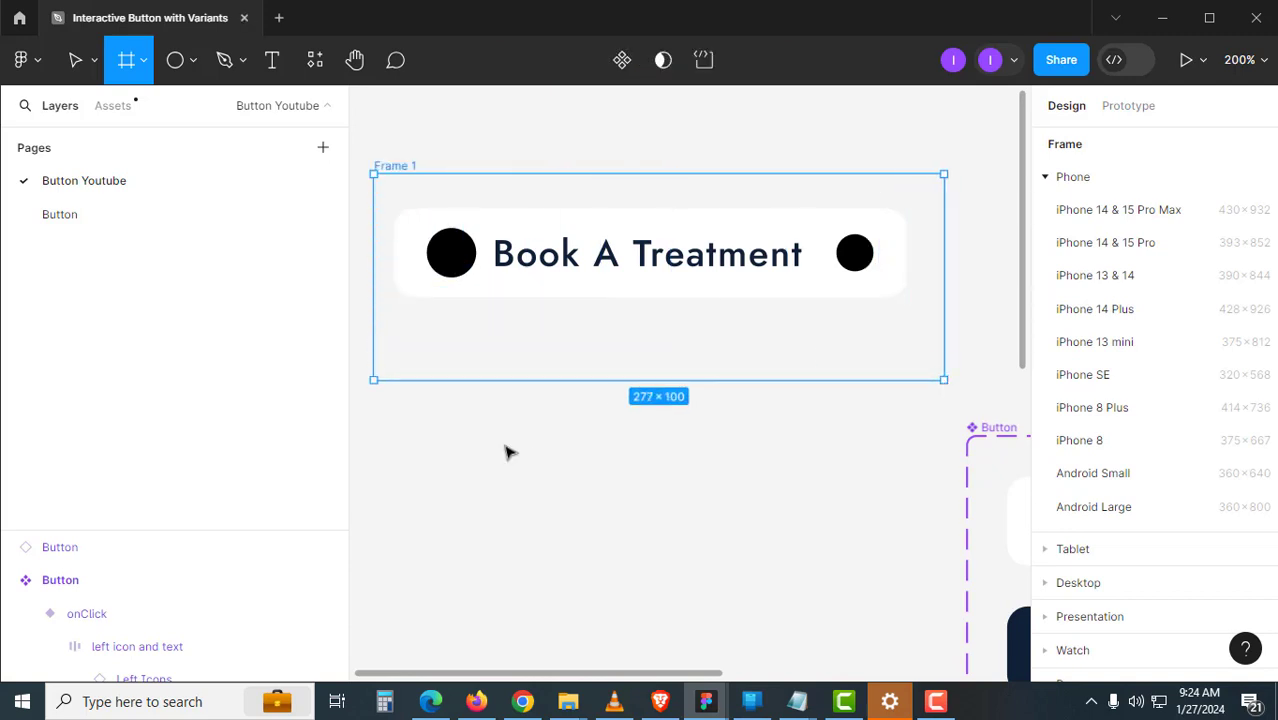
click(420, 163)
double_click(412, 165)
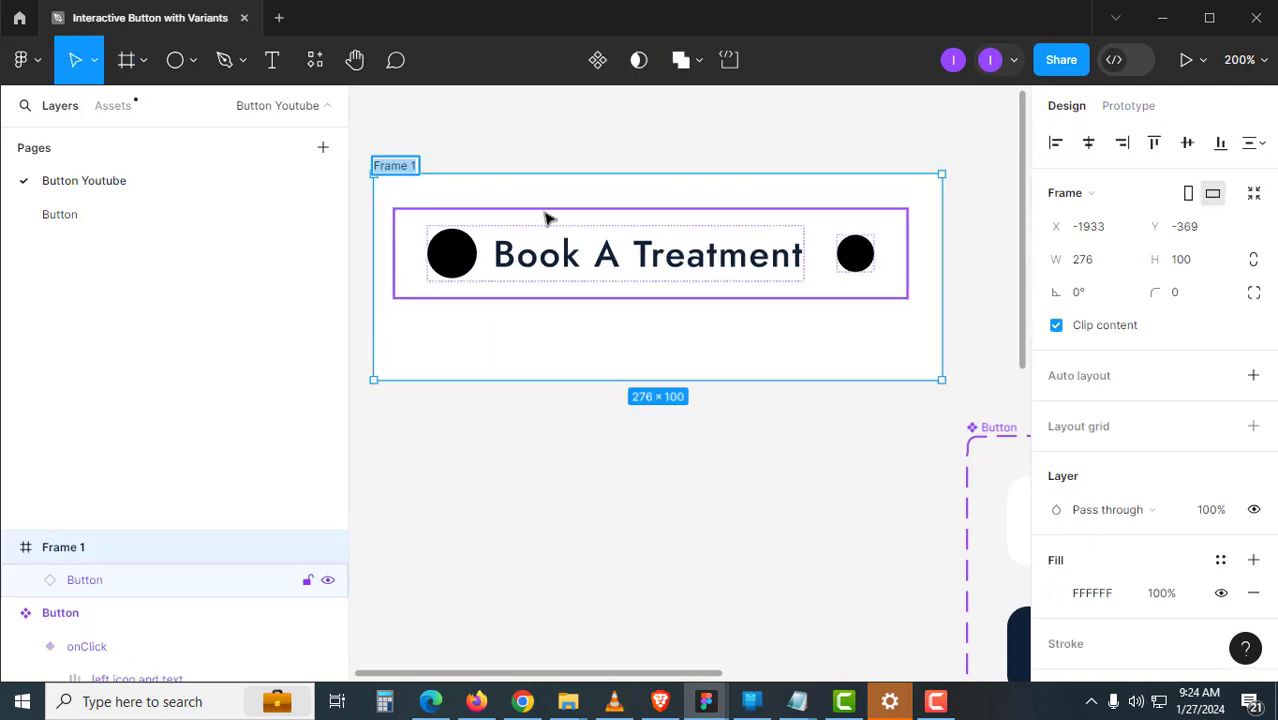
text(button prototyp)
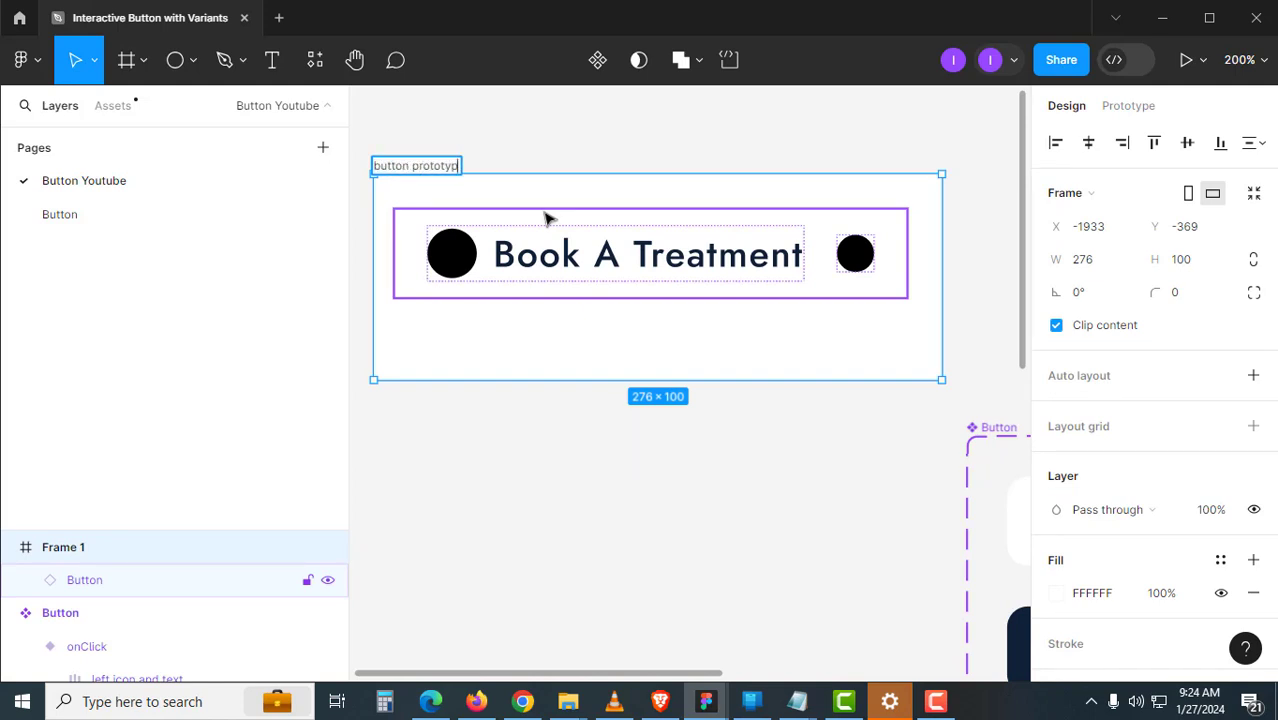
text(e)
key(Return)
Centre the button instance horizontally inside the button prototype frame and set the frame's fill to the light grey EDE8E8.
mouse_move(595, 266)
mouse_down()
mouse_move(616, 290)
mouse_move(603, 282)
mouse_up()
key(Escape)
scroll(1089, 486, down, 3)
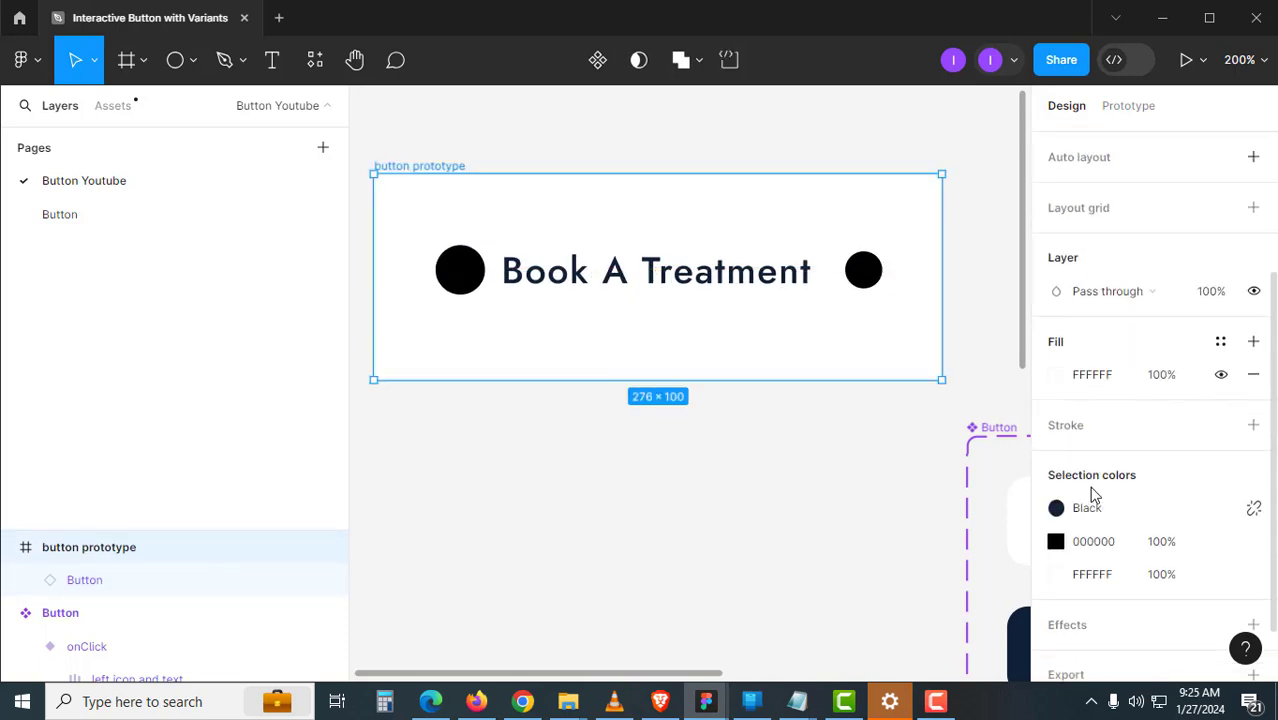
click(1056, 375)
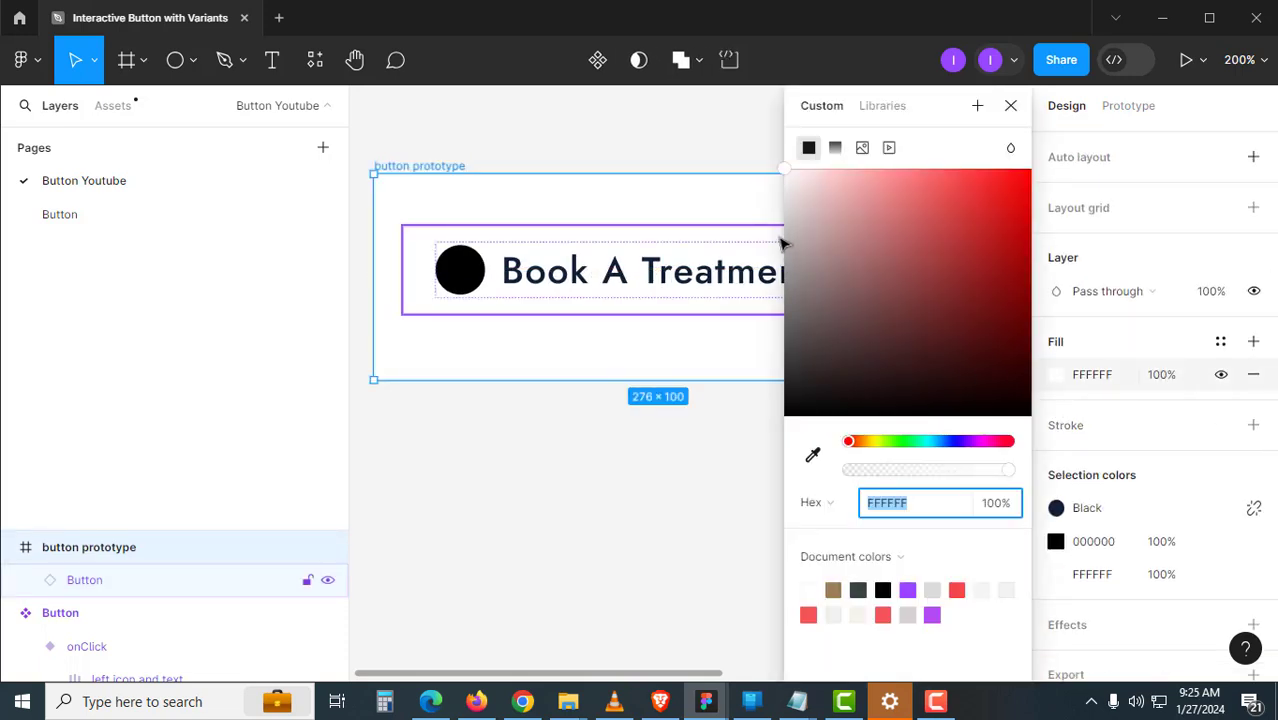
click(789, 189)
drag(788, 188, 788, 192)
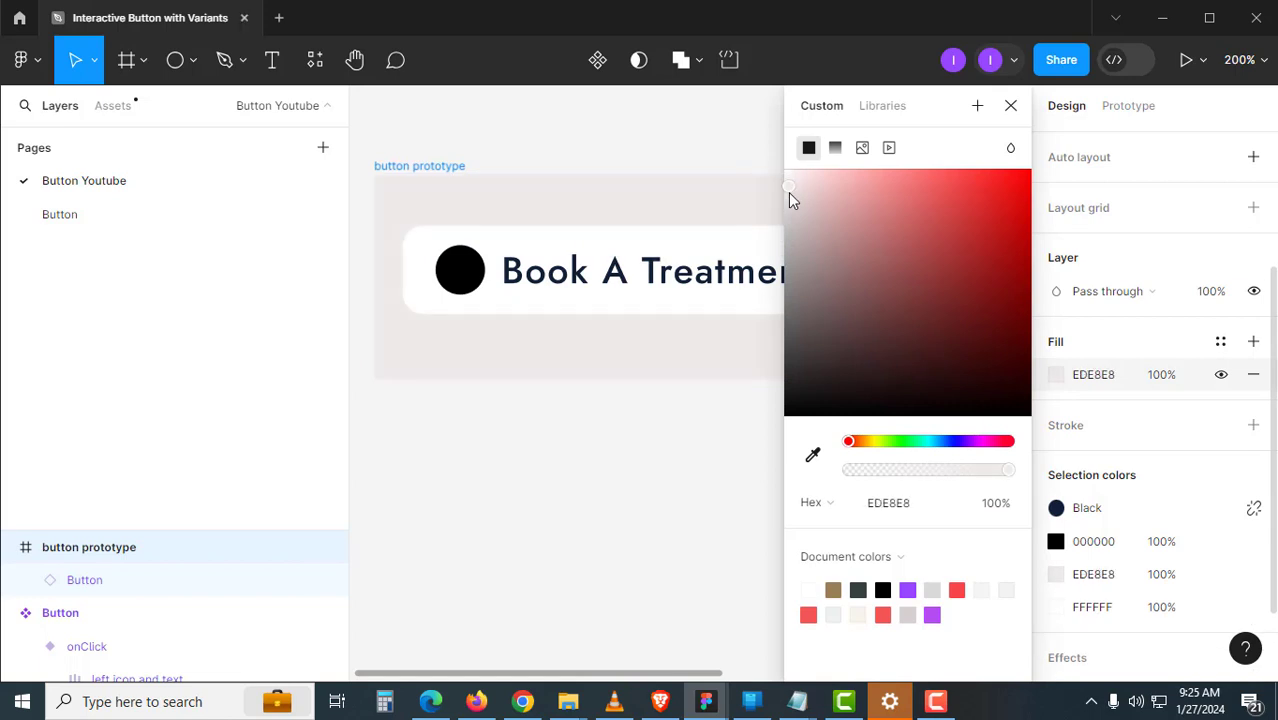
click(646, 490)
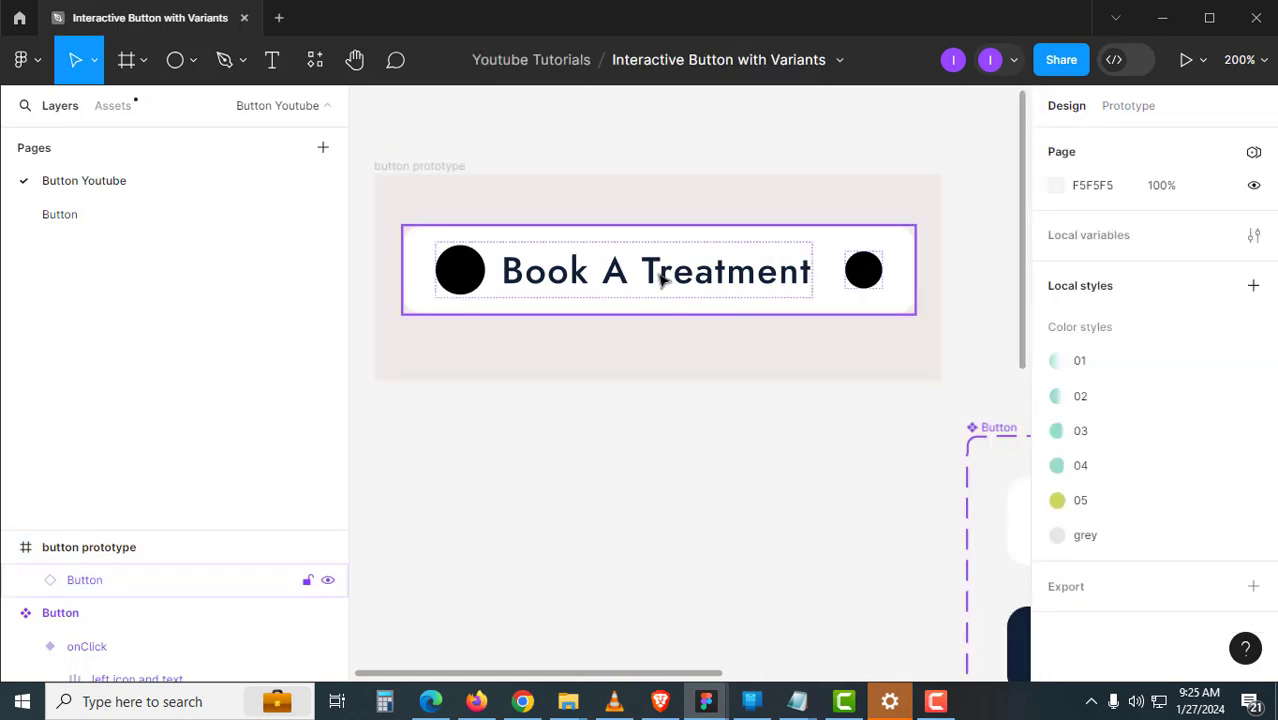
Add a flow starting point to the button prototype frame and name the flow "button prototype".
click(455, 165)
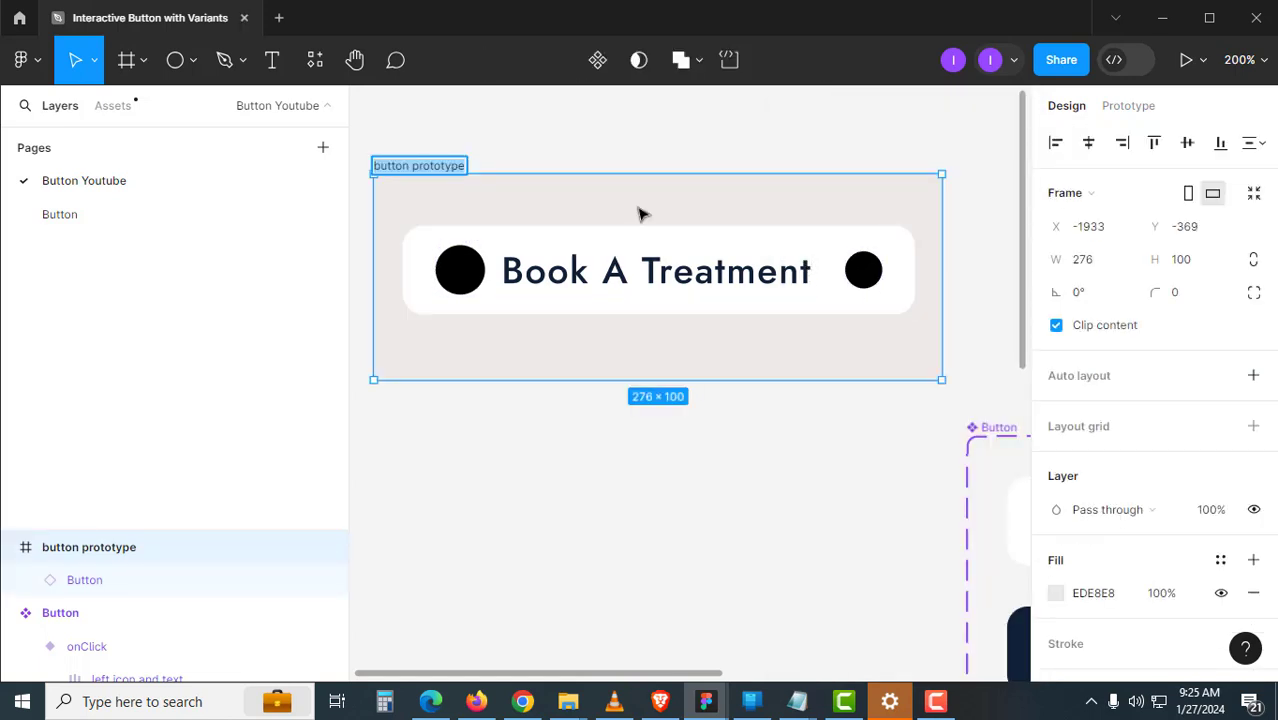
click(502, 163)
click(448, 167)
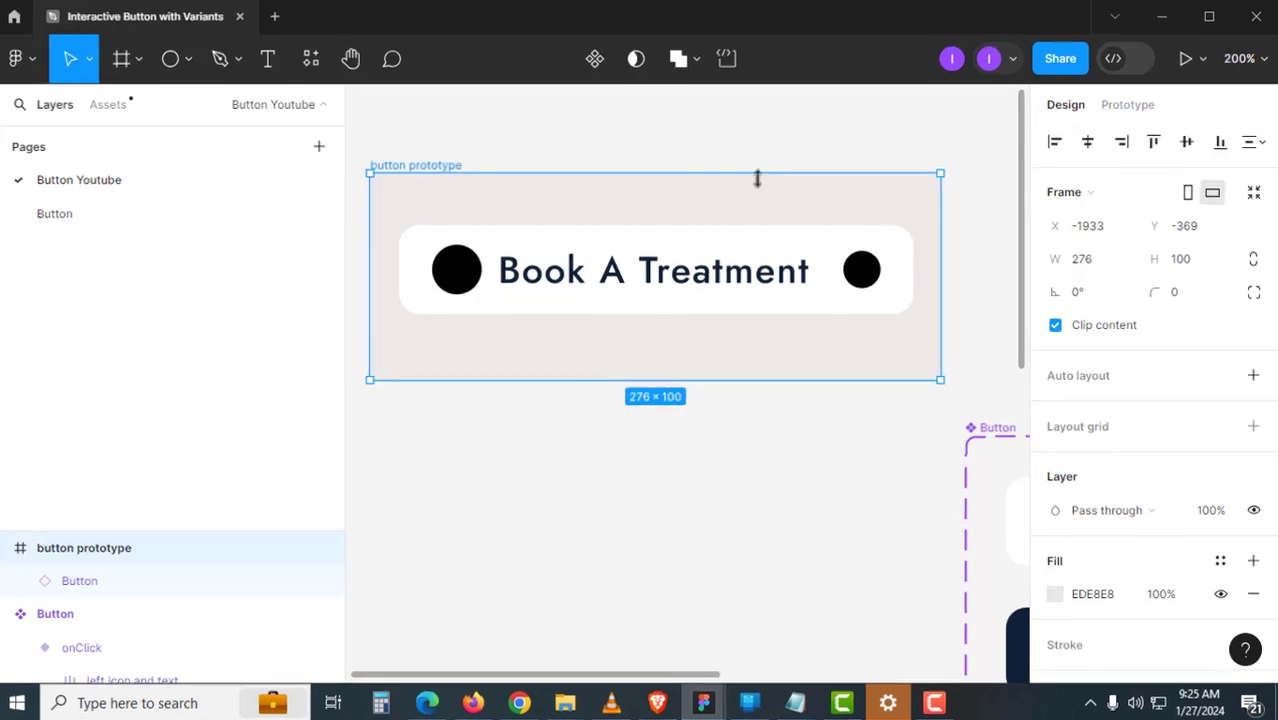
click(1111, 108)
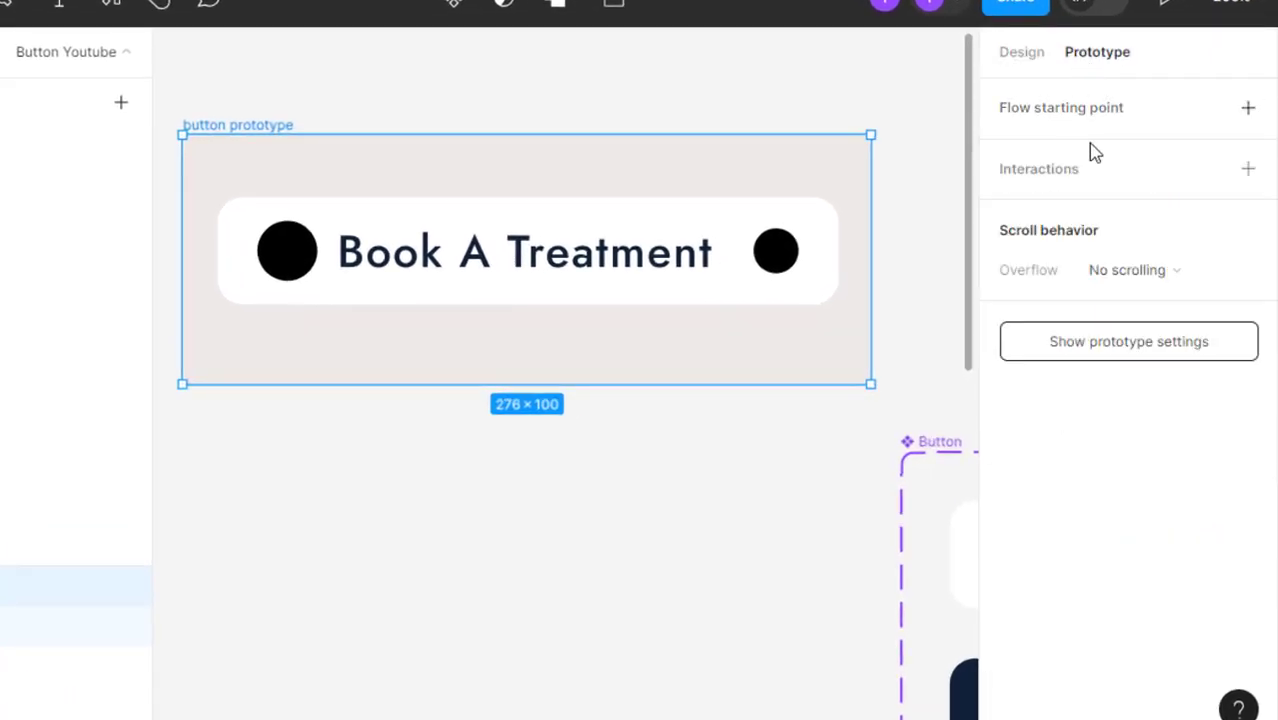
click(1258, 111)
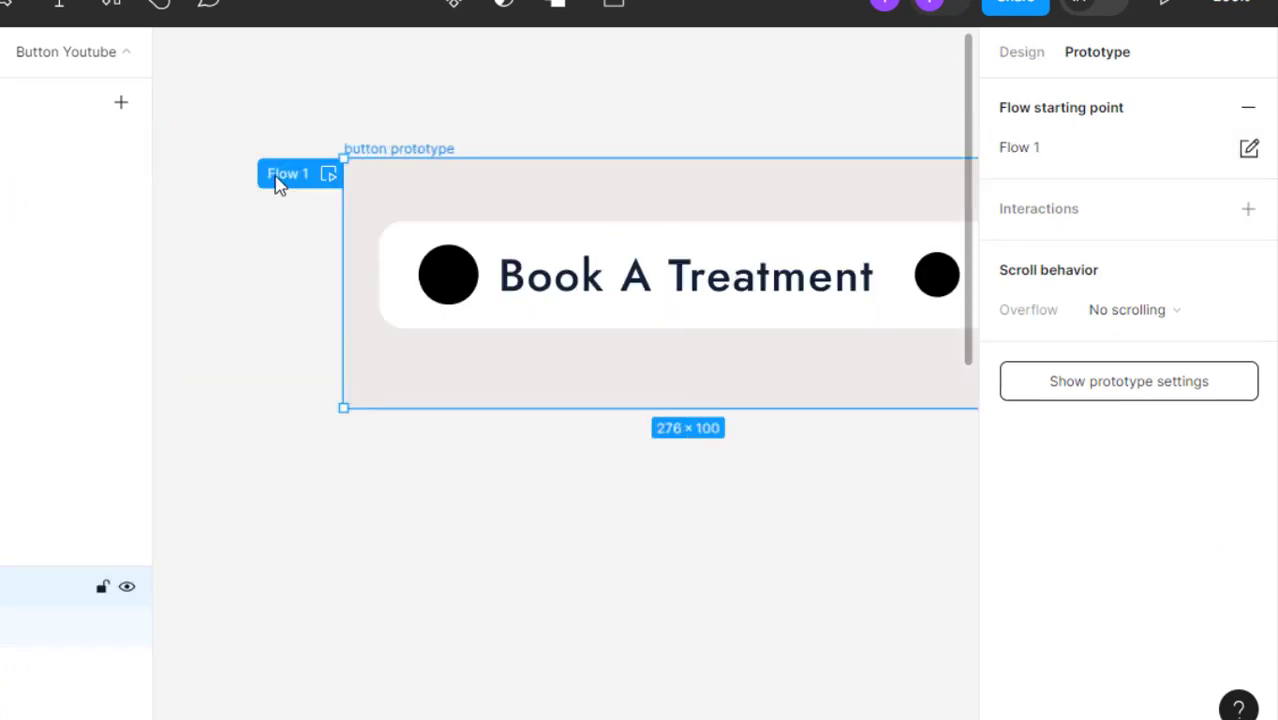
double_click(278, 178)
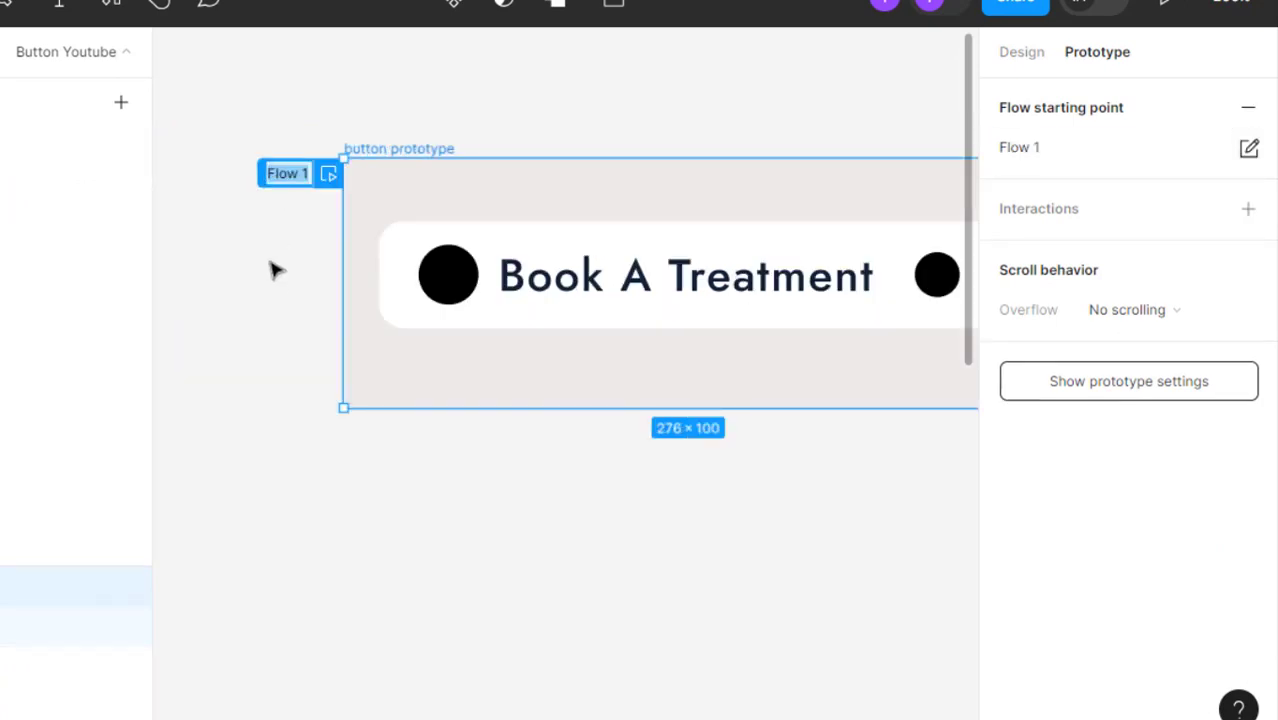
text(button prototype)
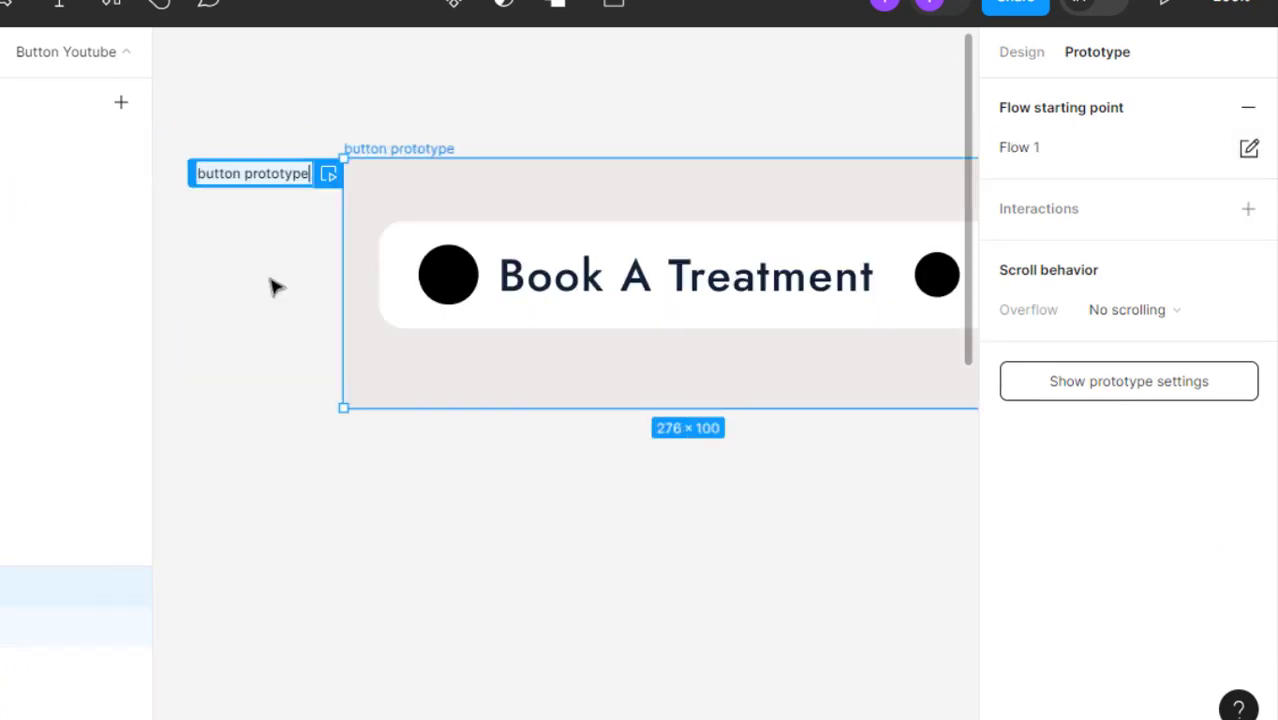
click(254, 326)
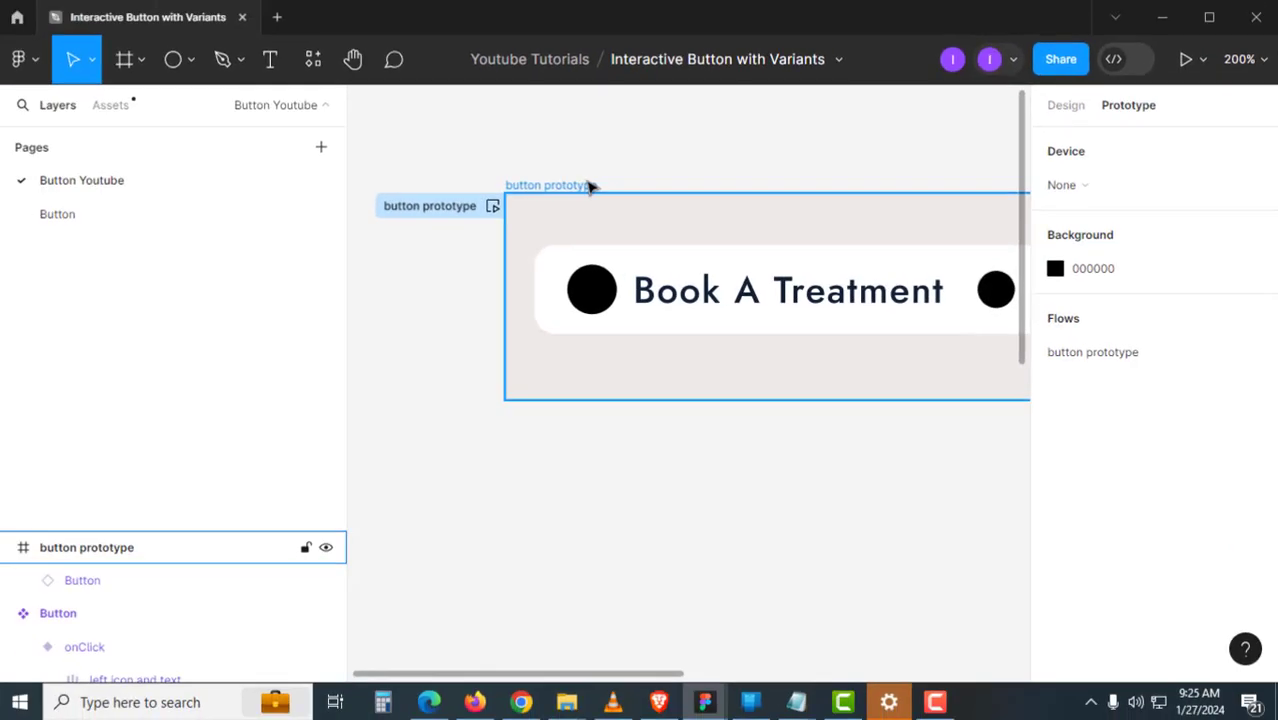
Play the button prototype flow, test the button's click interaction, and return to the design file.
click(442, 149)
click(1184, 60)
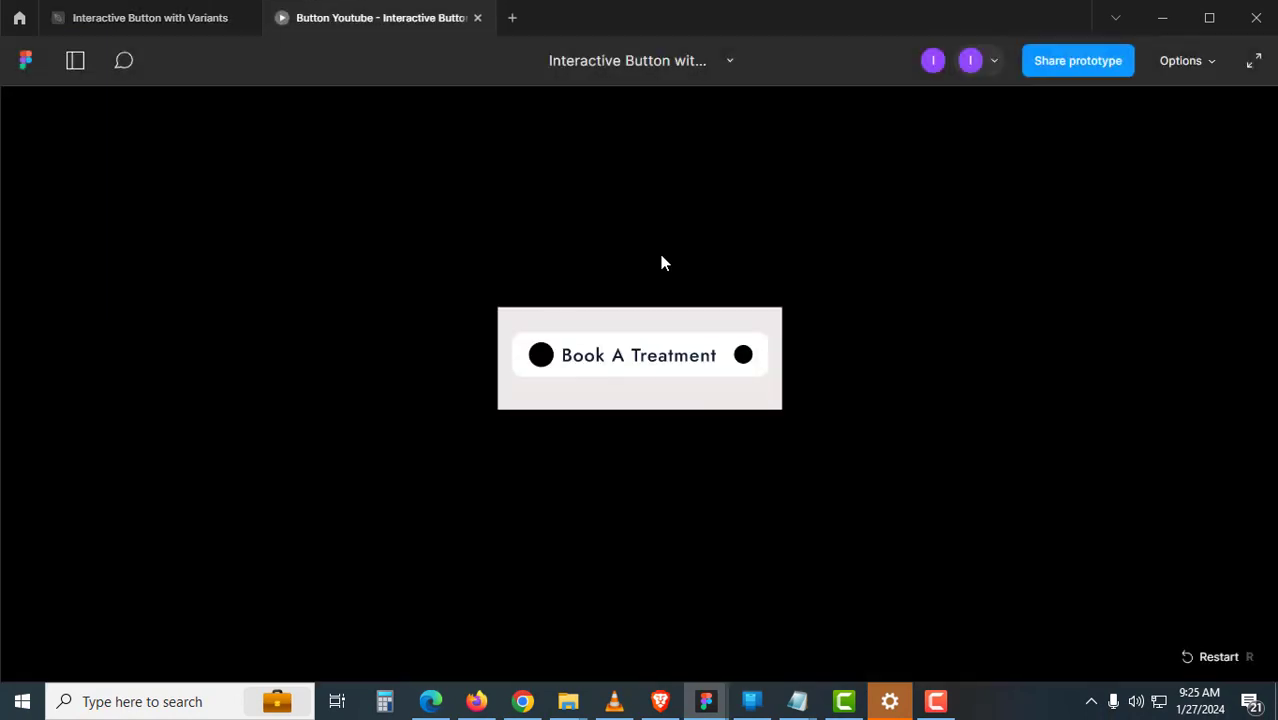
click(640, 358)
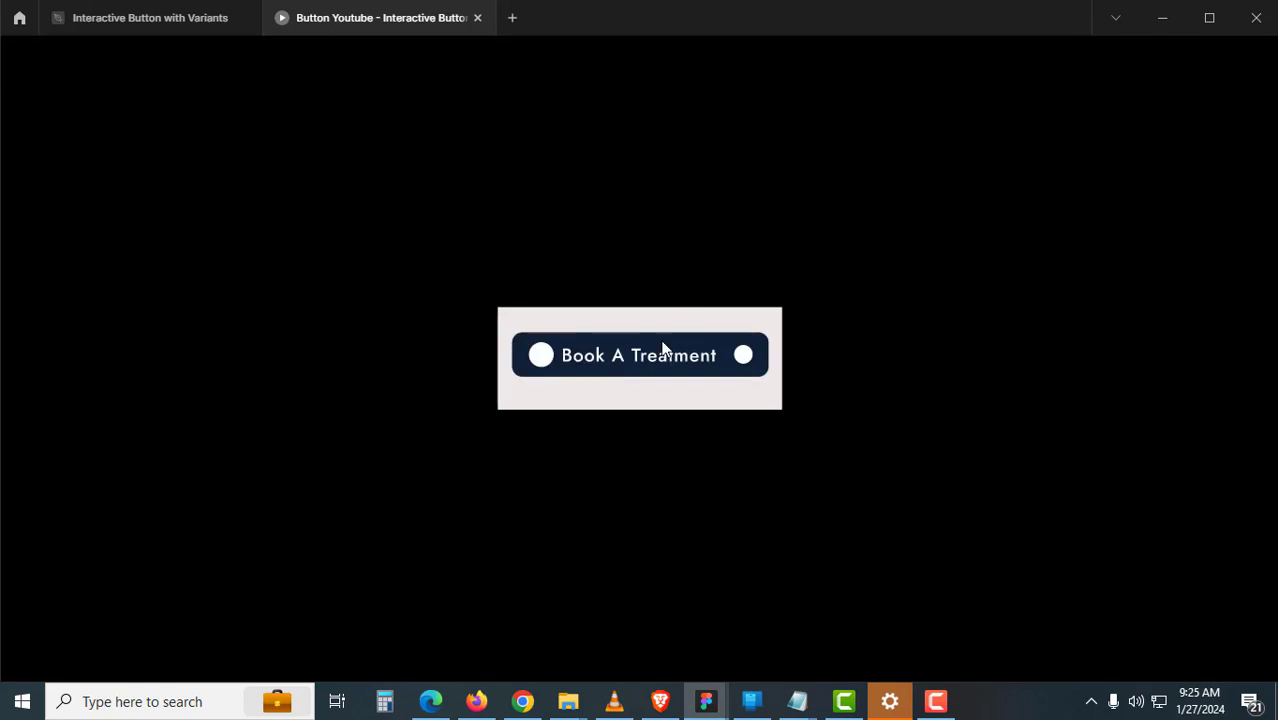
click(233, 25)
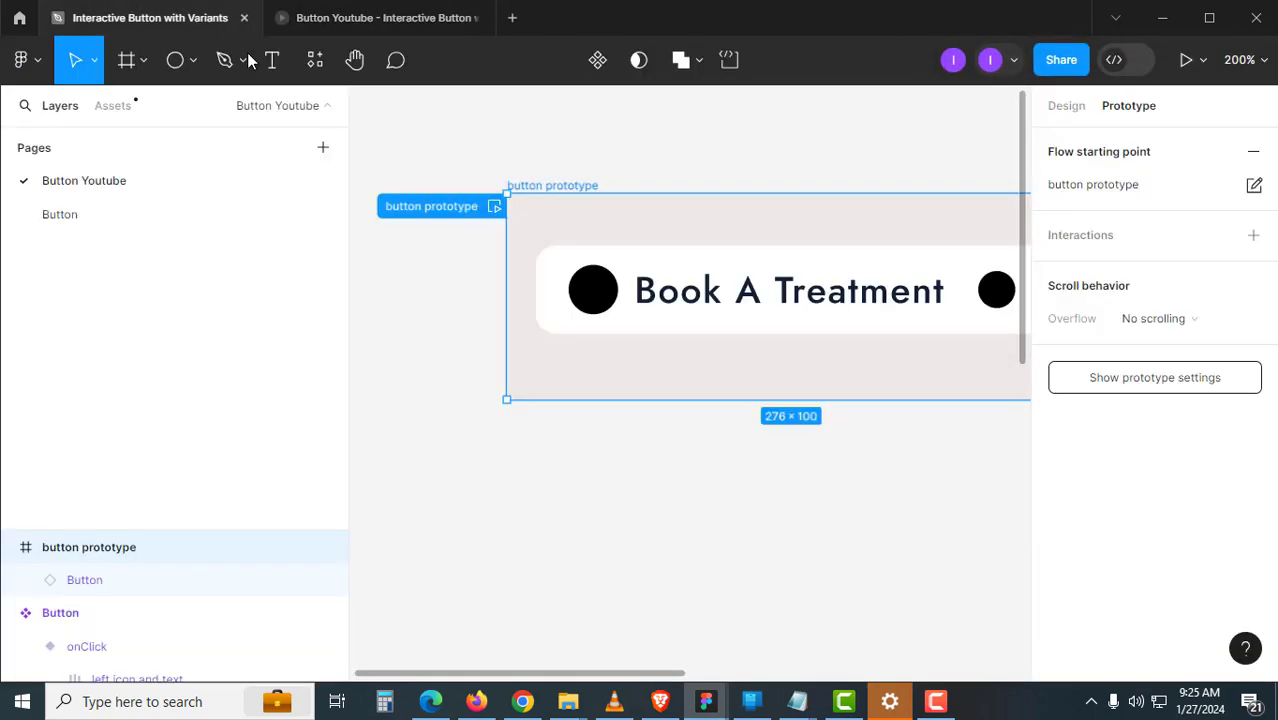
Add an On click prototype interaction from the dark onClick variant that changes it back to the Default variant.
drag(655, 449, 494, 270)
drag(845, 522, 494, 388)
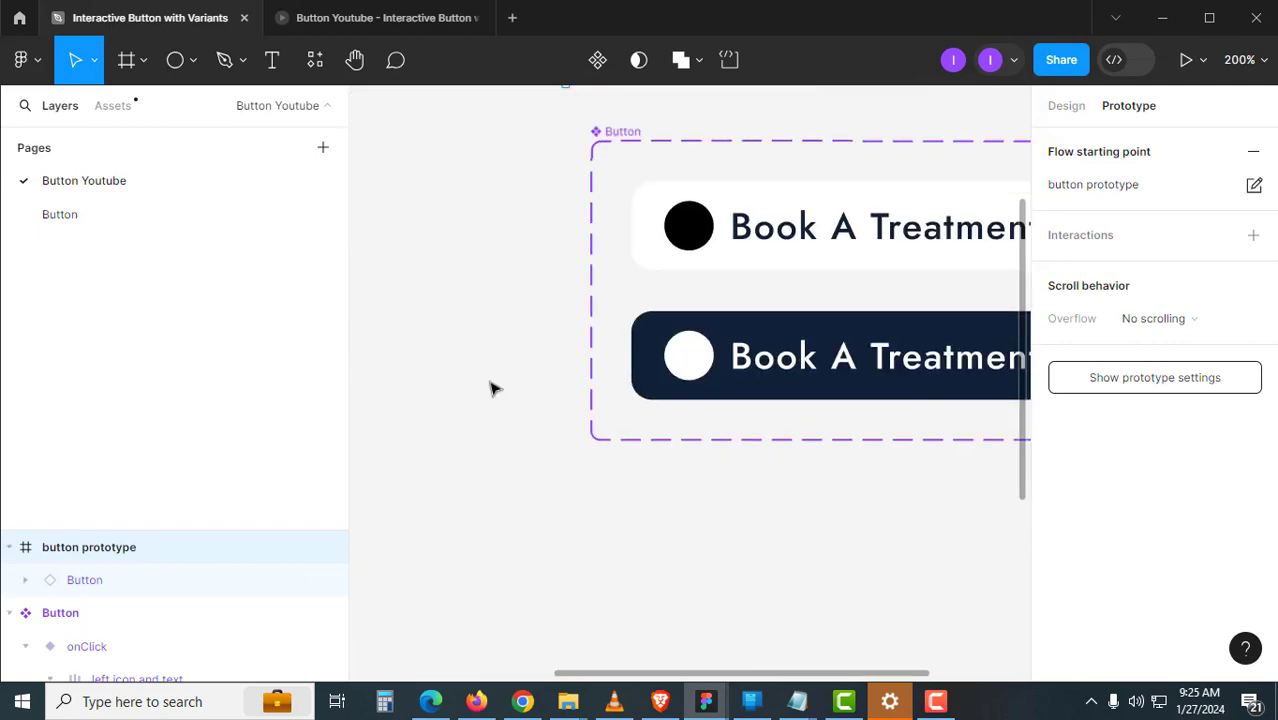
drag(596, 402, 382, 426)
click(535, 372)
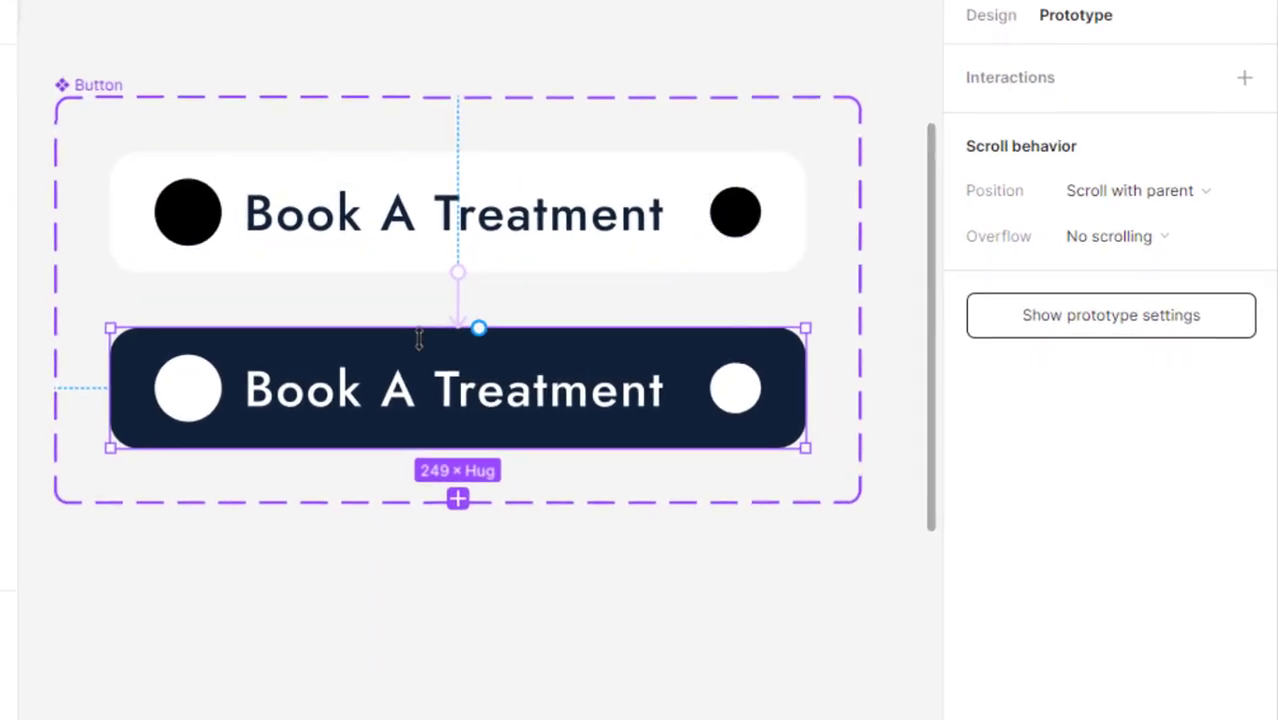
drag(479, 328, 548, 248)
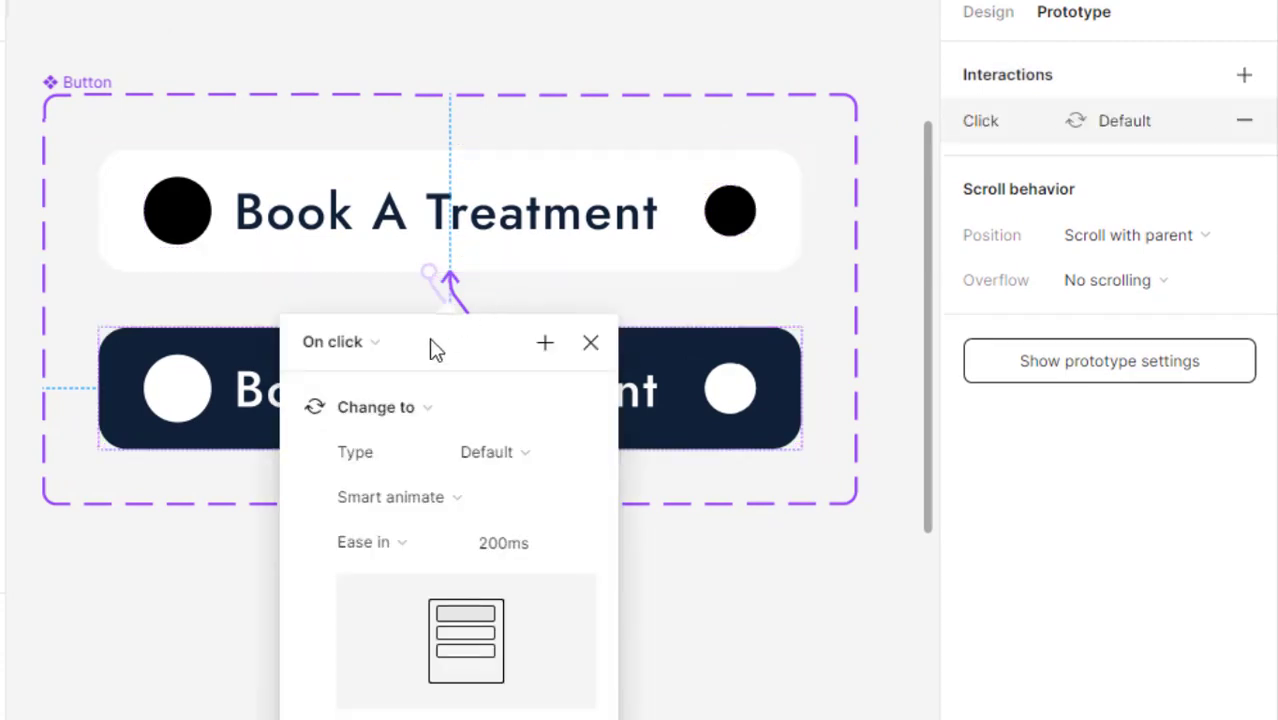
drag(434, 351, 251, 194)
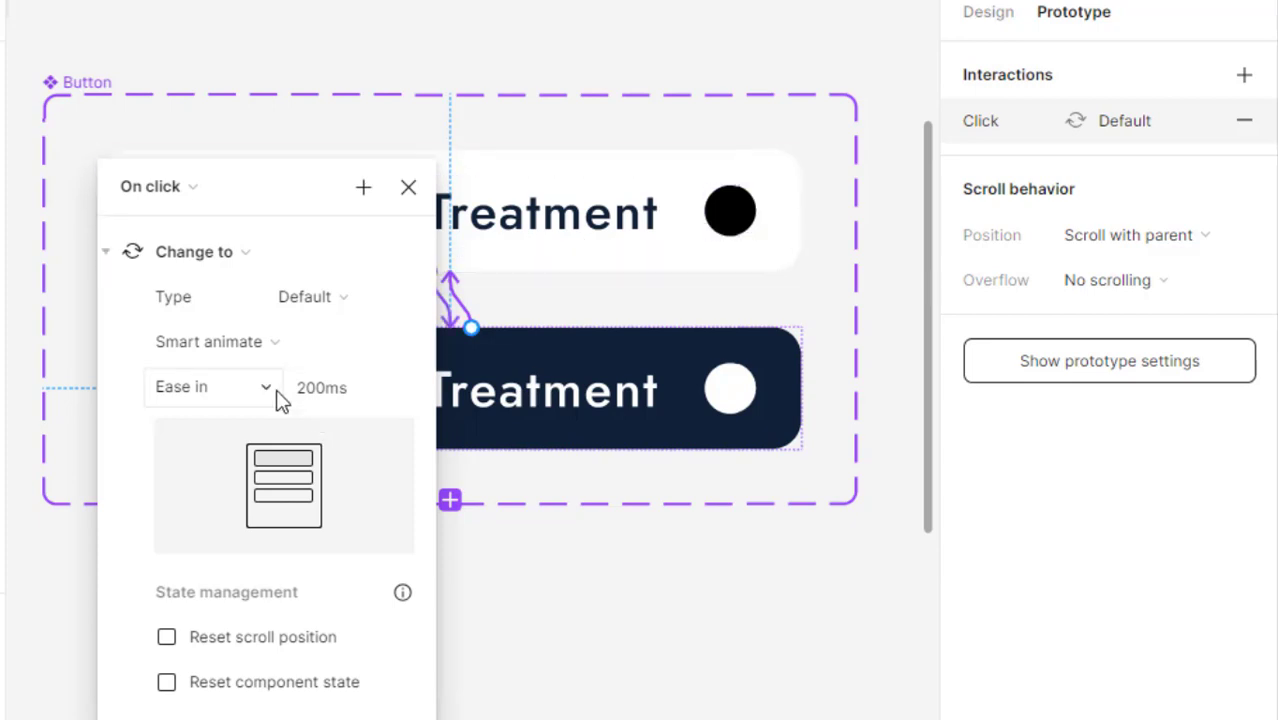
Close the dark variant's click interaction settings and test the Book A Treatment button in the prototype preview before returning to the design file.
click(410, 190)
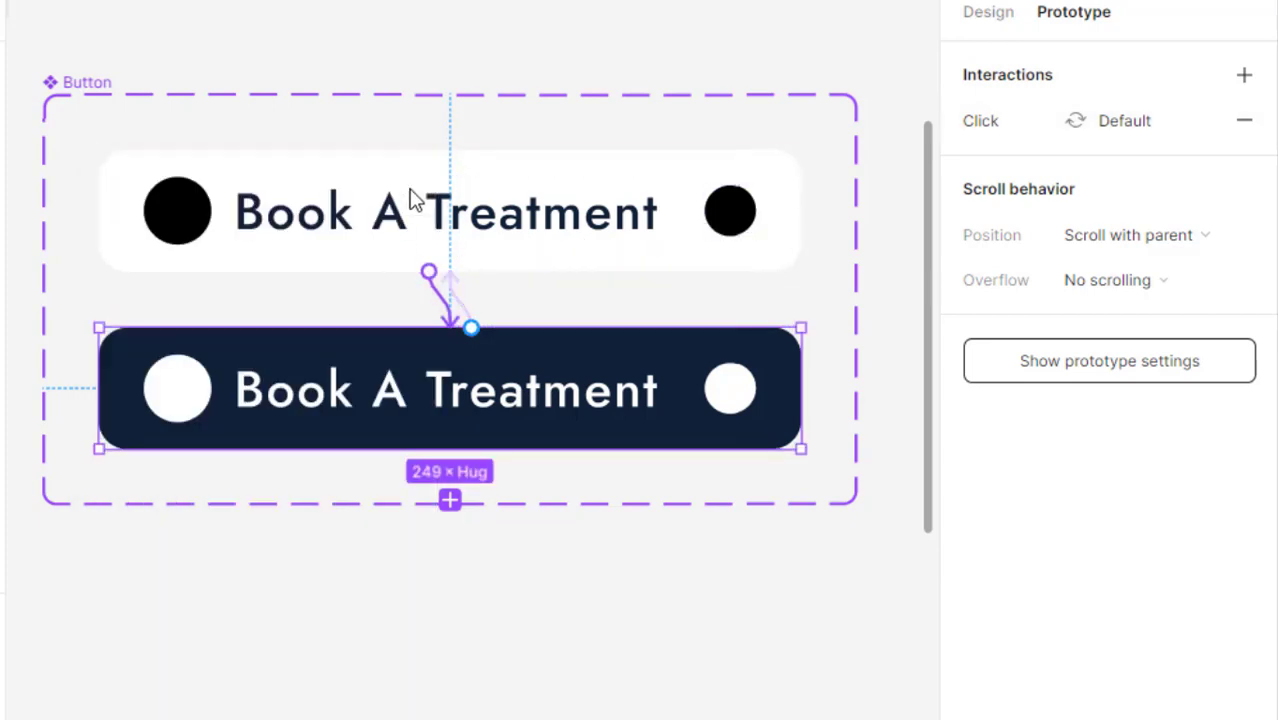
scroll(285, 479, down, 2)
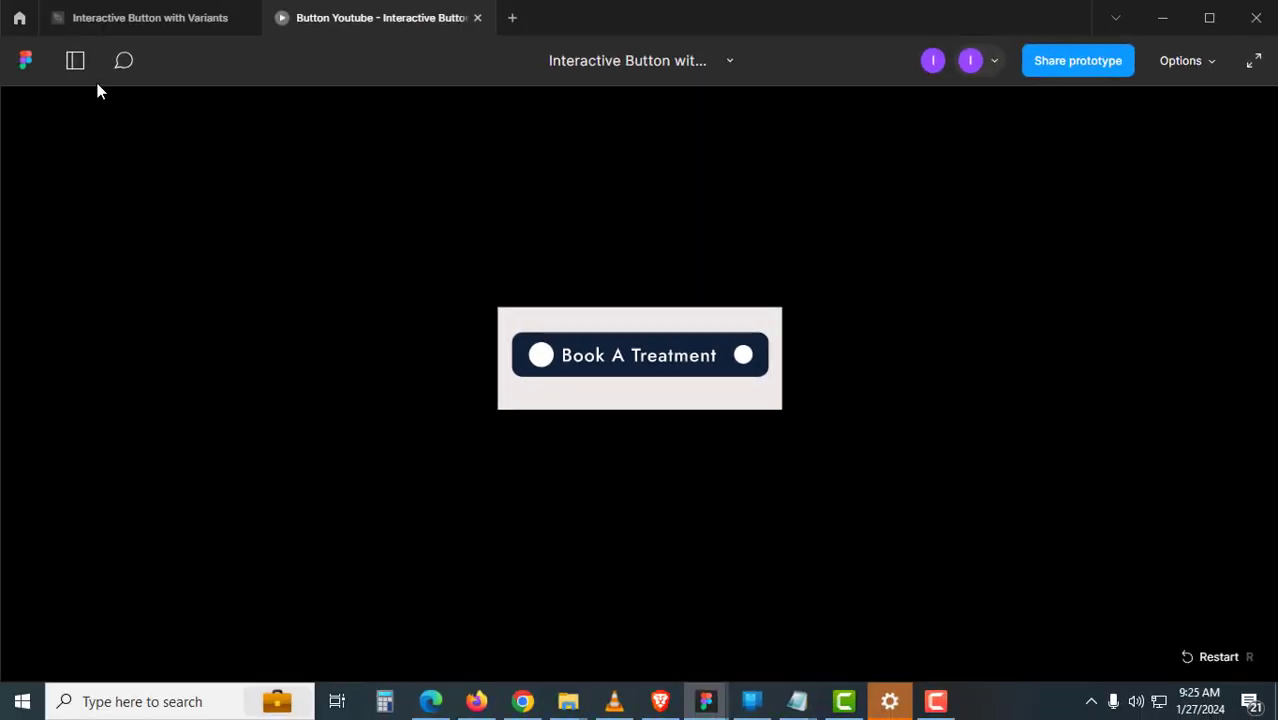
click(640, 369)
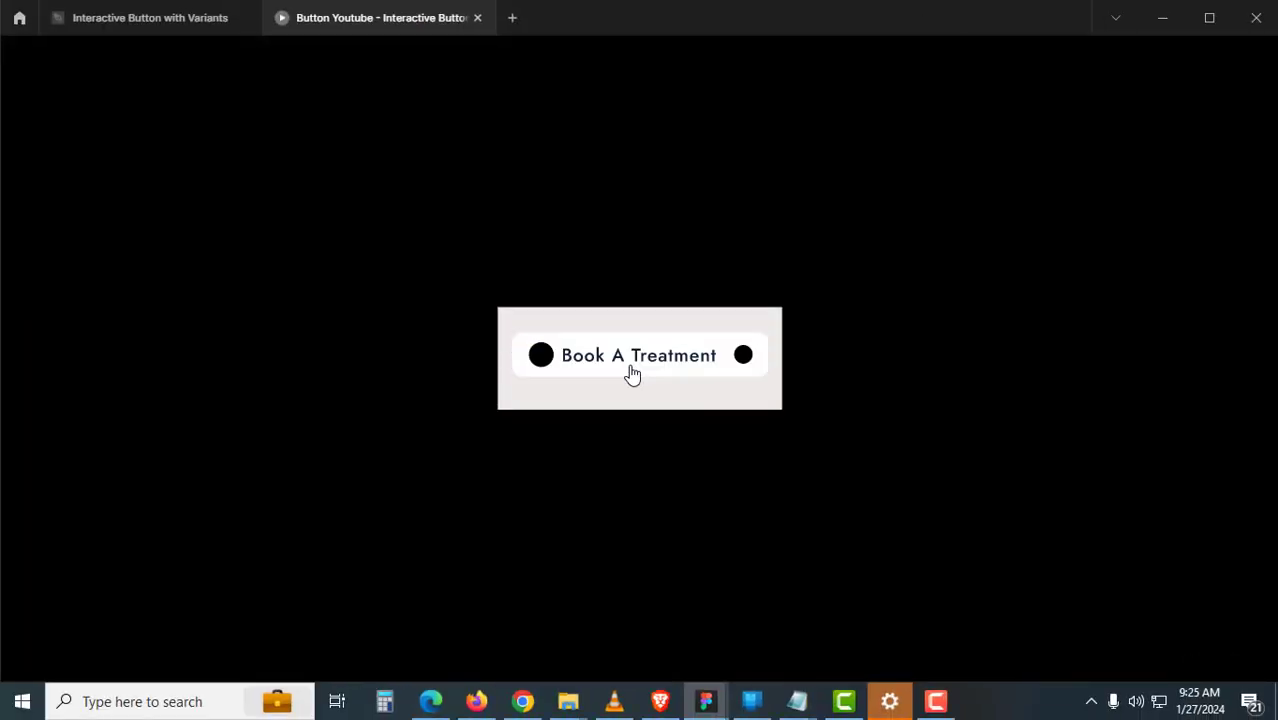
click(632, 372)
click(184, 20)
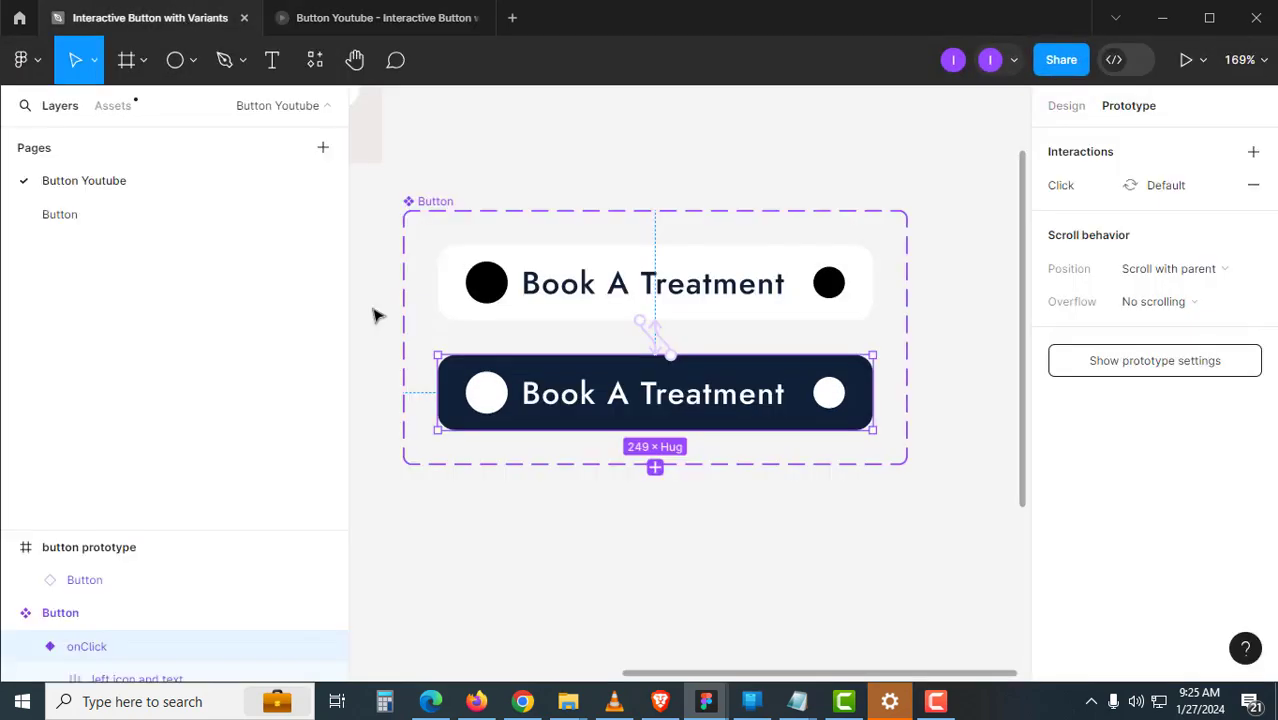
Create a boolean property named Left Icon with value True for the visibility of the left icons in both button variants.
scroll(782, 499, down, 1)
click(1064, 108)
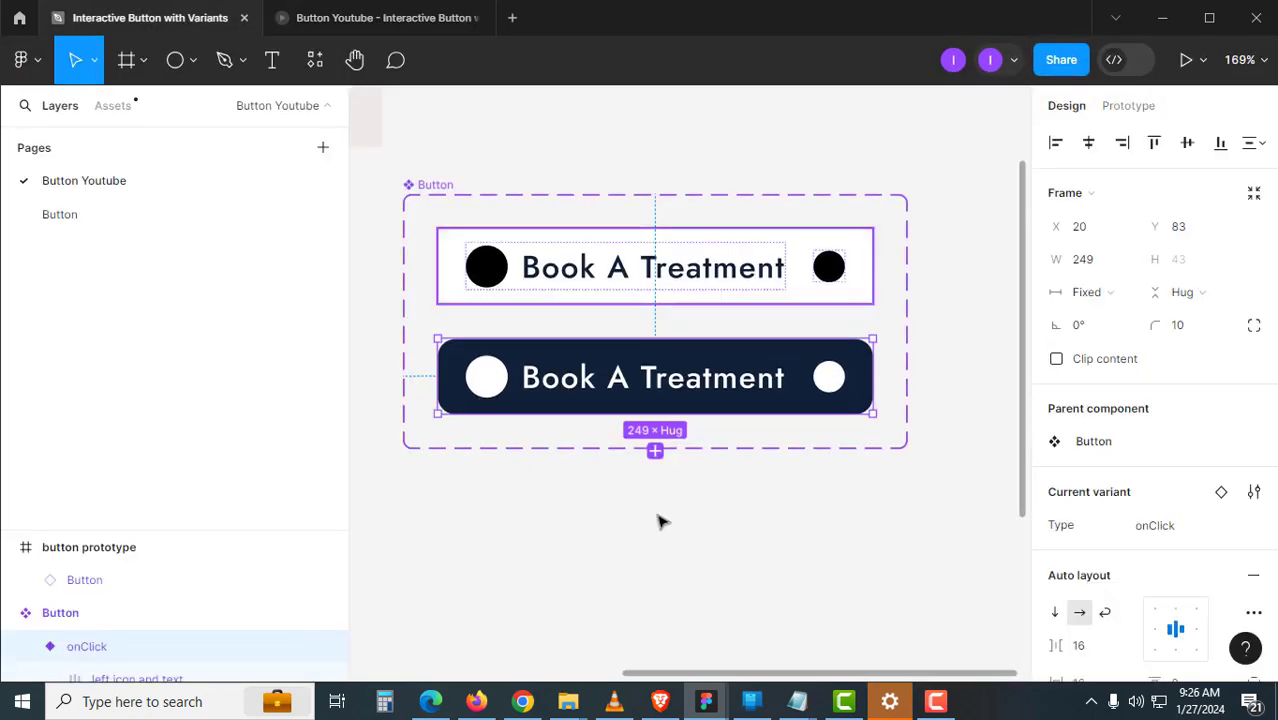
click(650, 532)
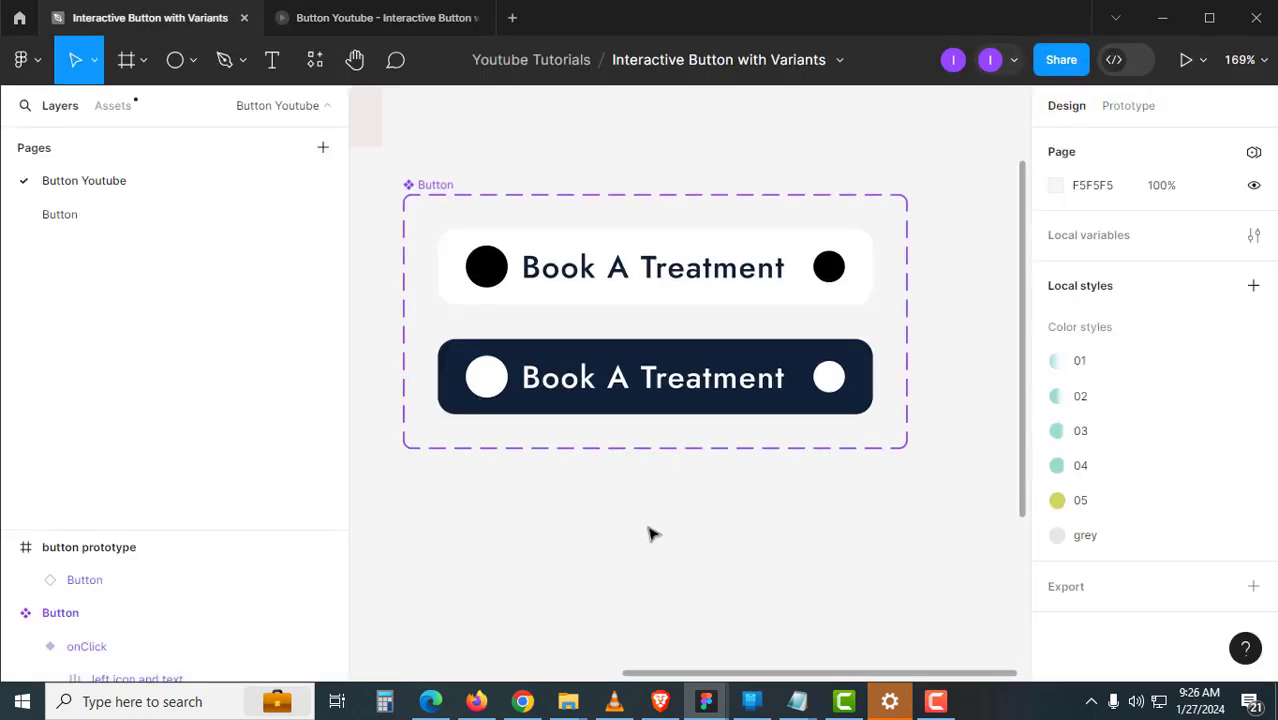
drag(650, 534, 609, 514)
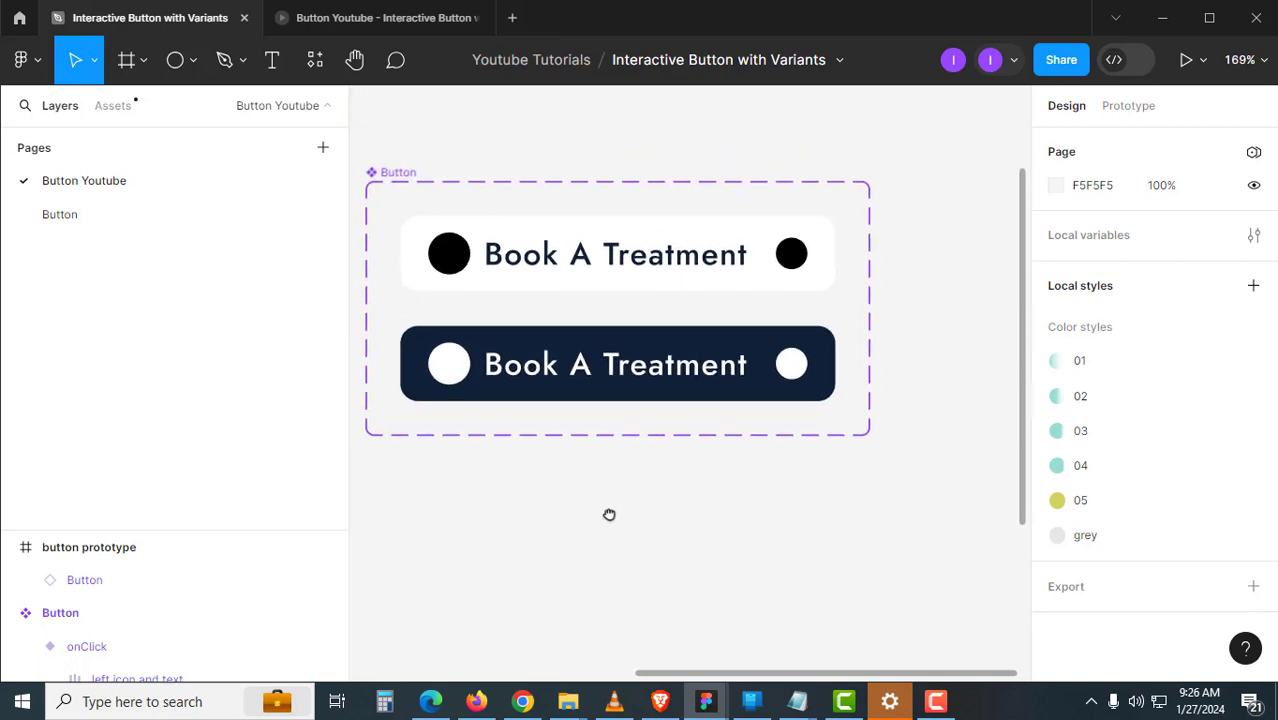
double_click(451, 258)
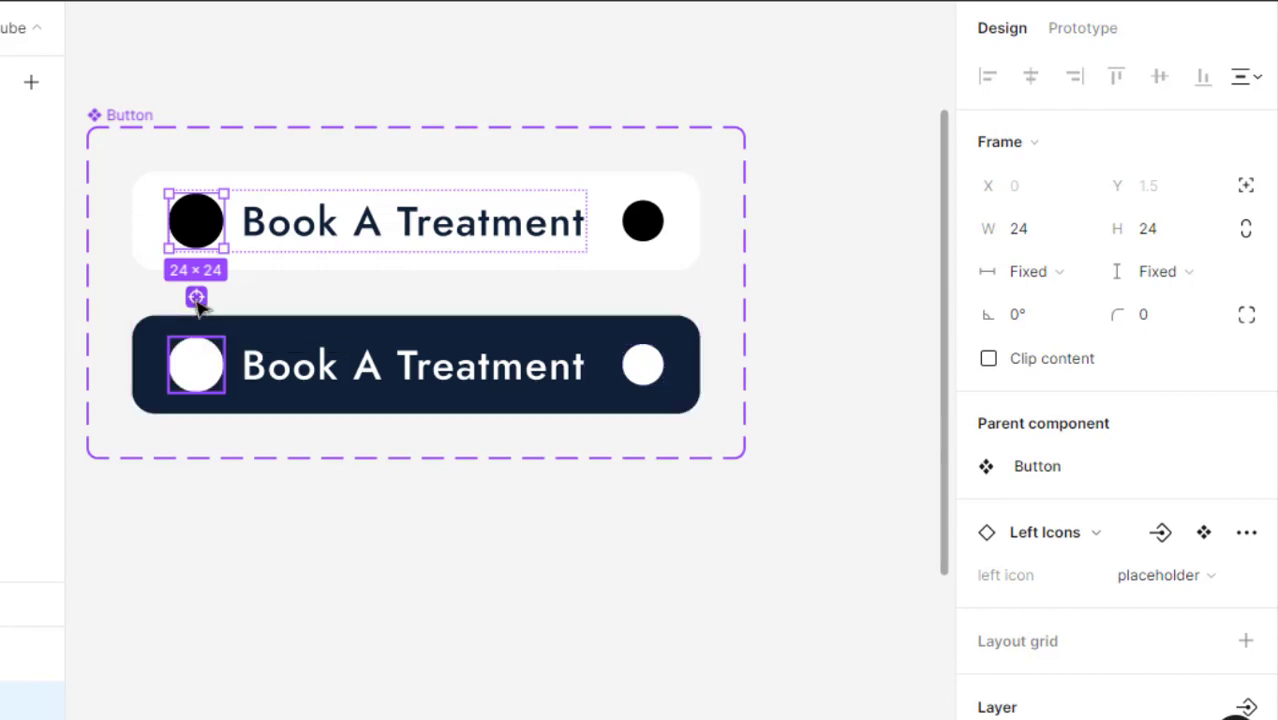
click(197, 300)
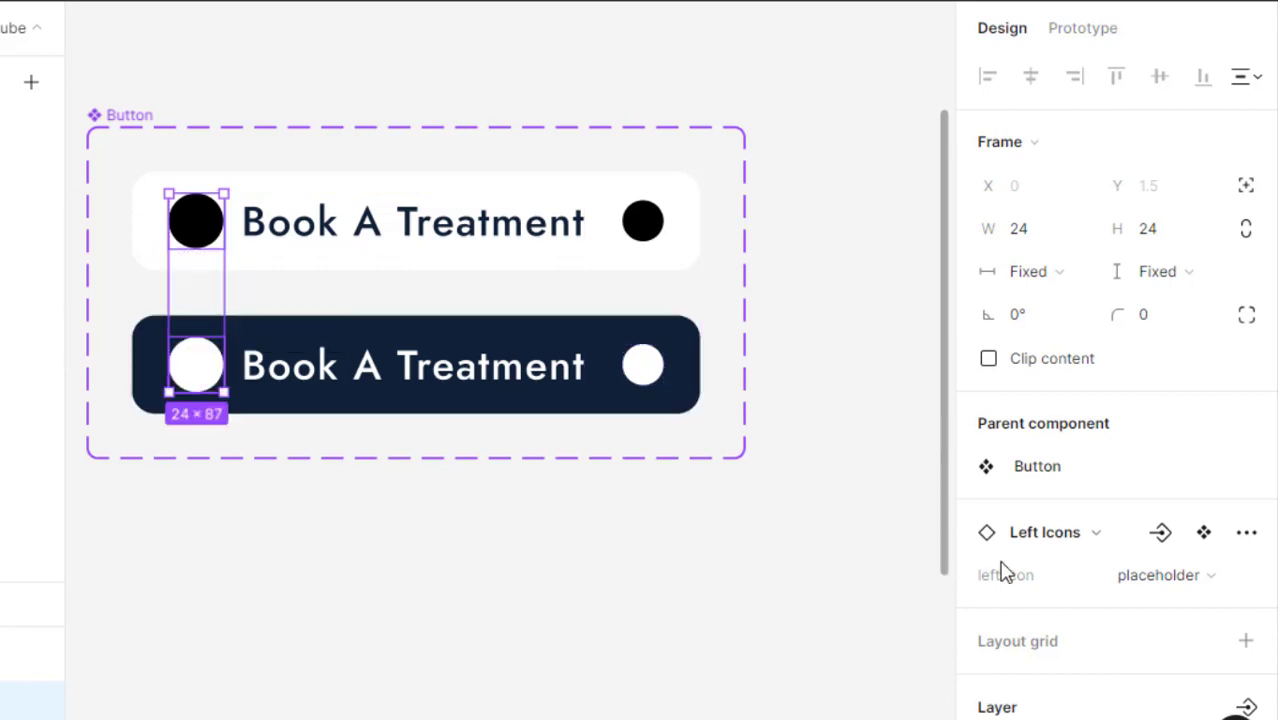
scroll(1107, 520, down, 3)
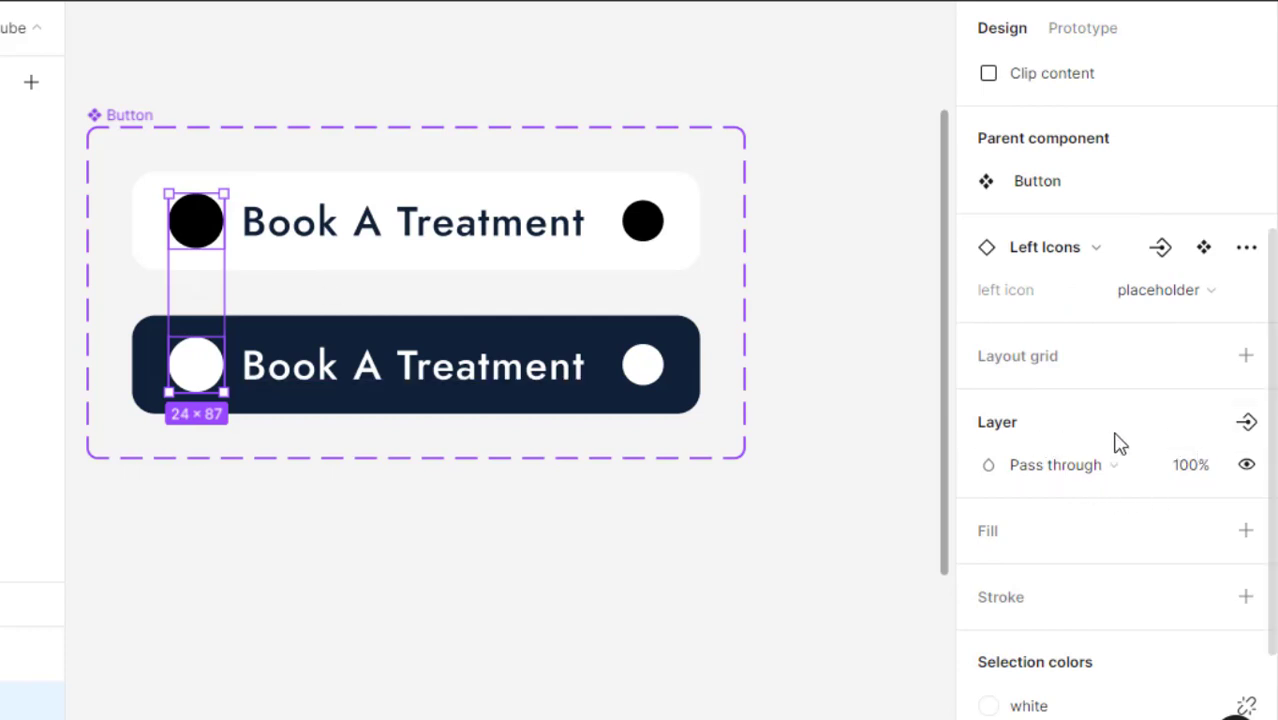
click(1247, 426)
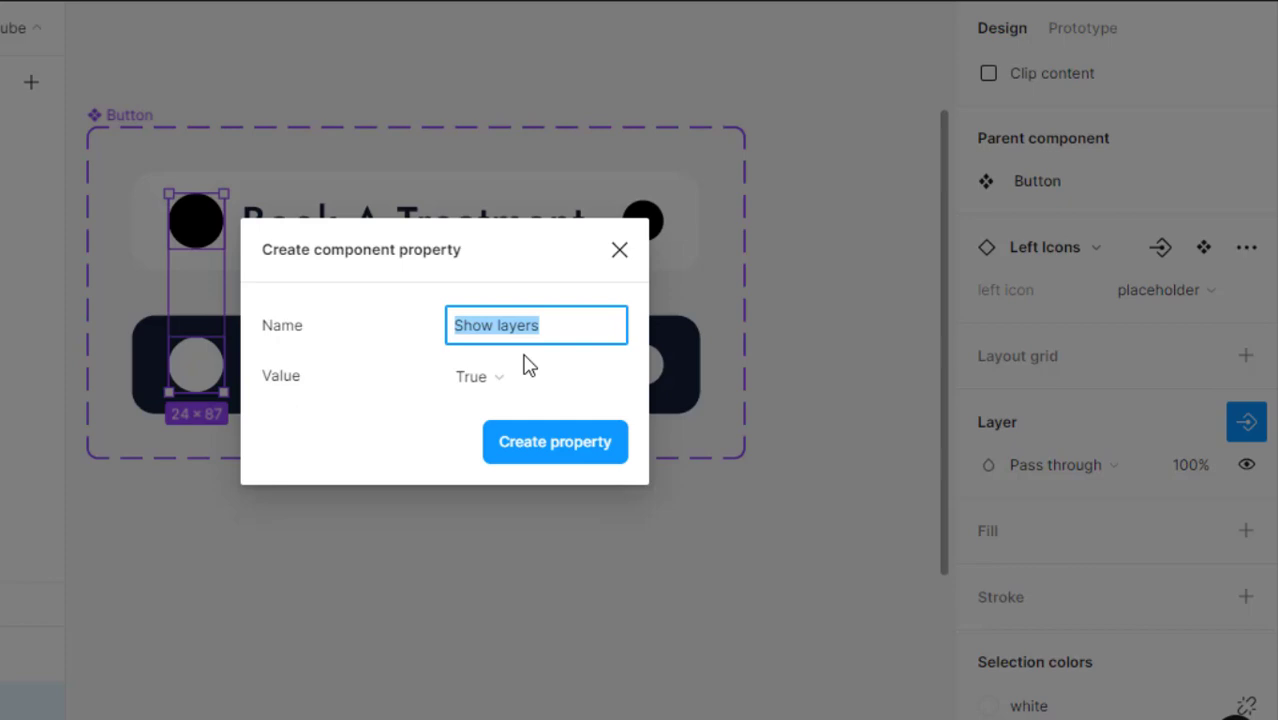
text(Left Icon)
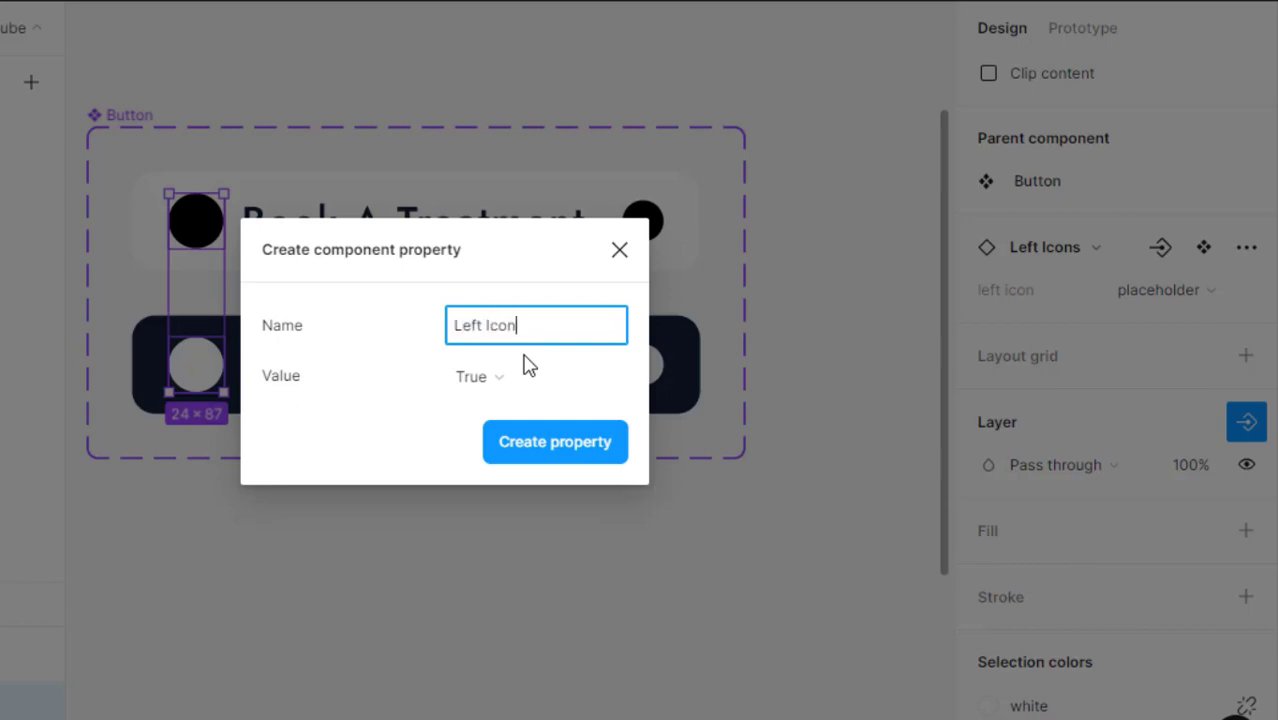
click(593, 446)
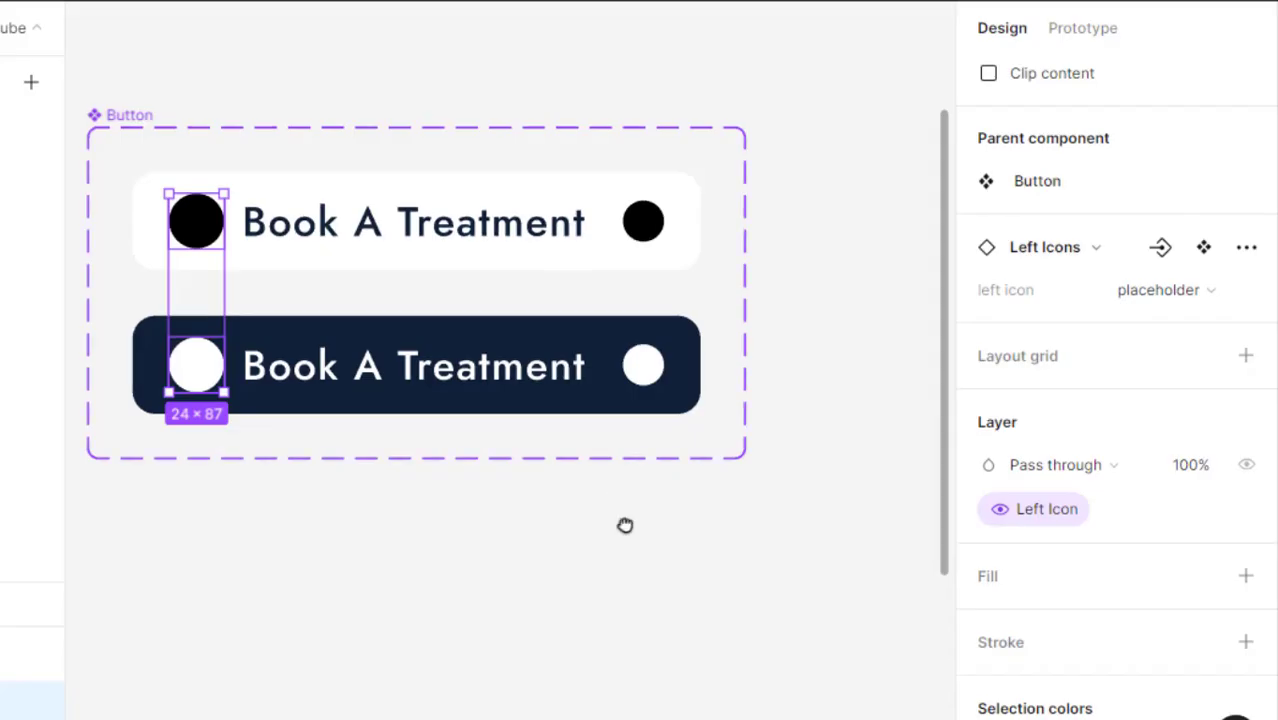
Create a boolean property named Right Icons with value True for the visibility of the right icons in both button variants.
scroll(625, 525, right, 3)
click(522, 236)
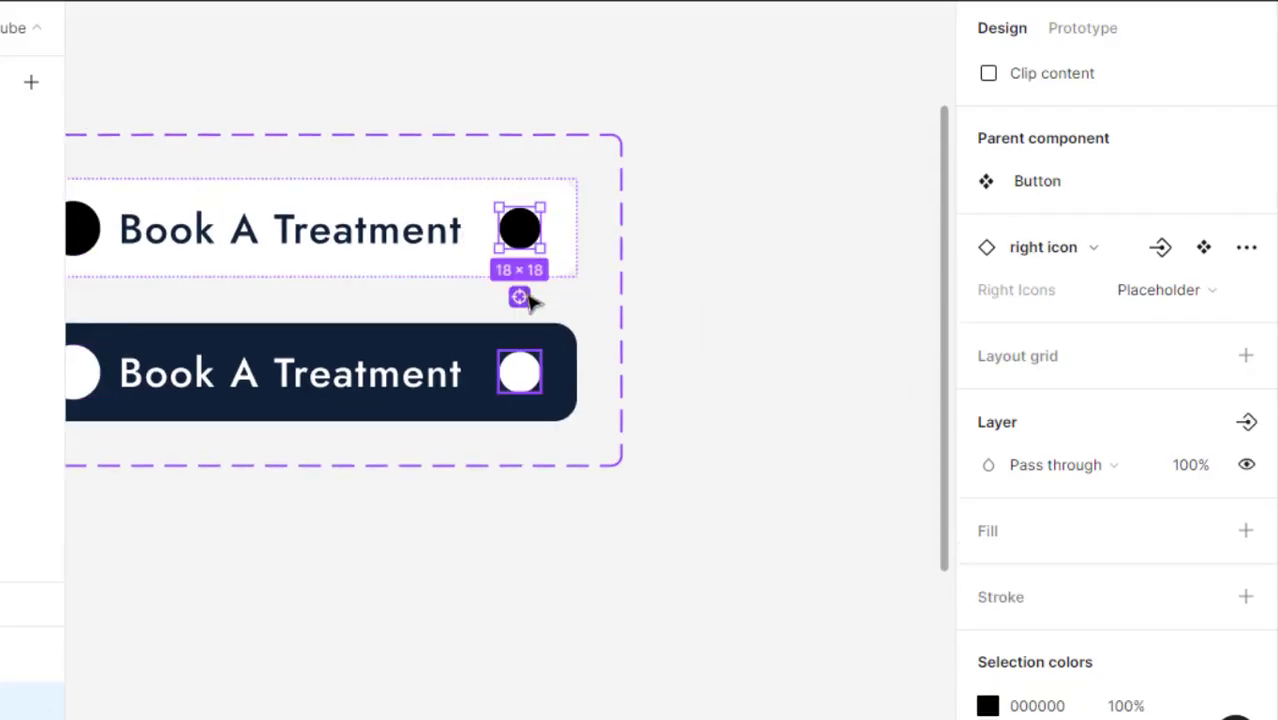
key(ctrl+alt+a)
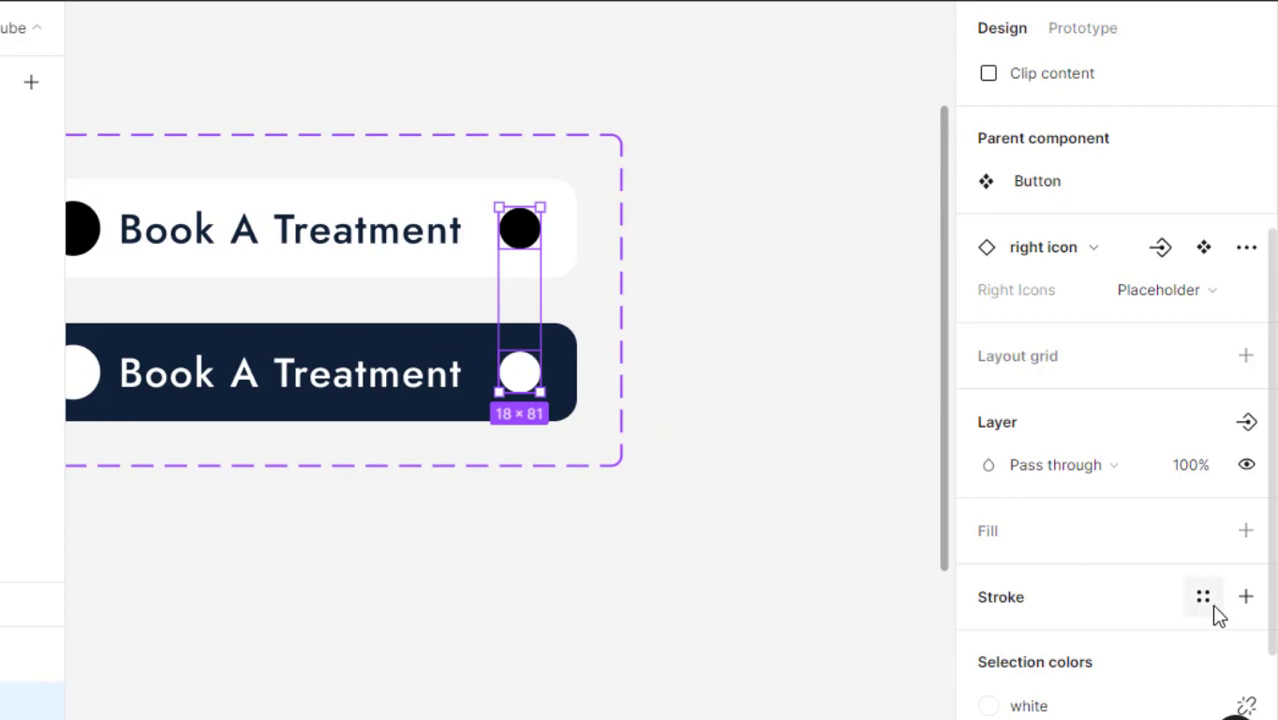
click(1246, 422)
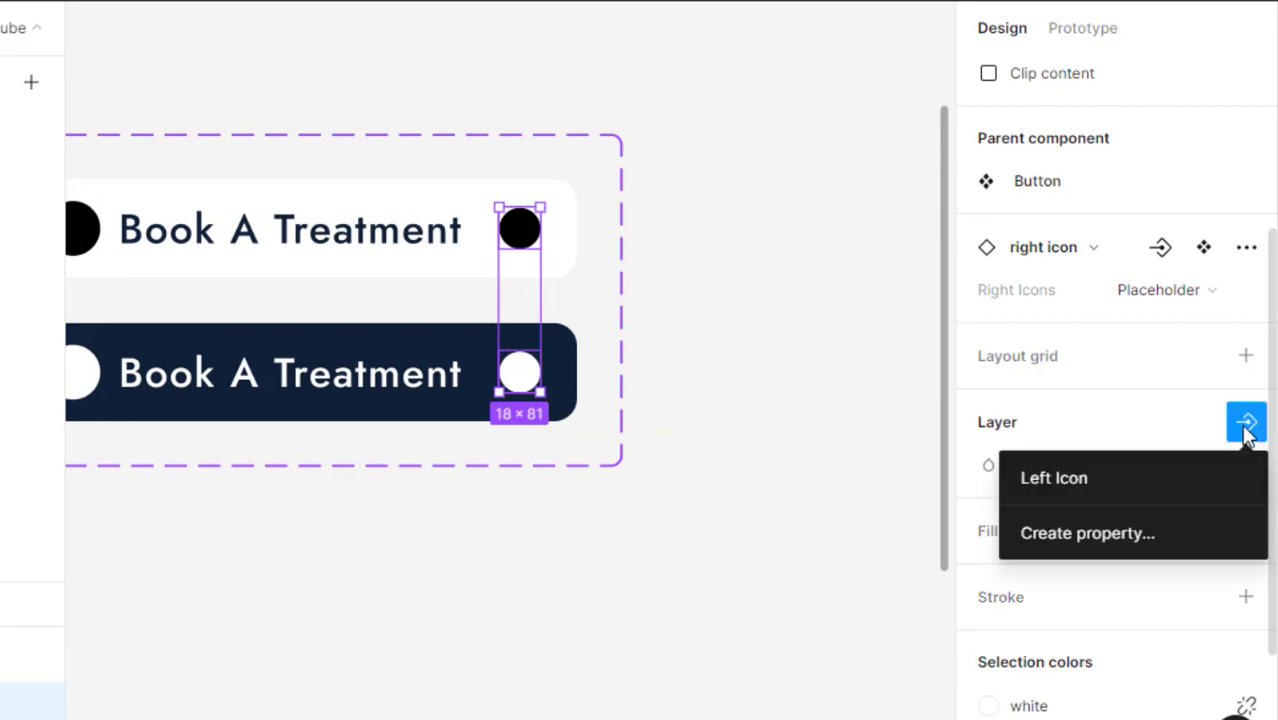
click(1075, 535)
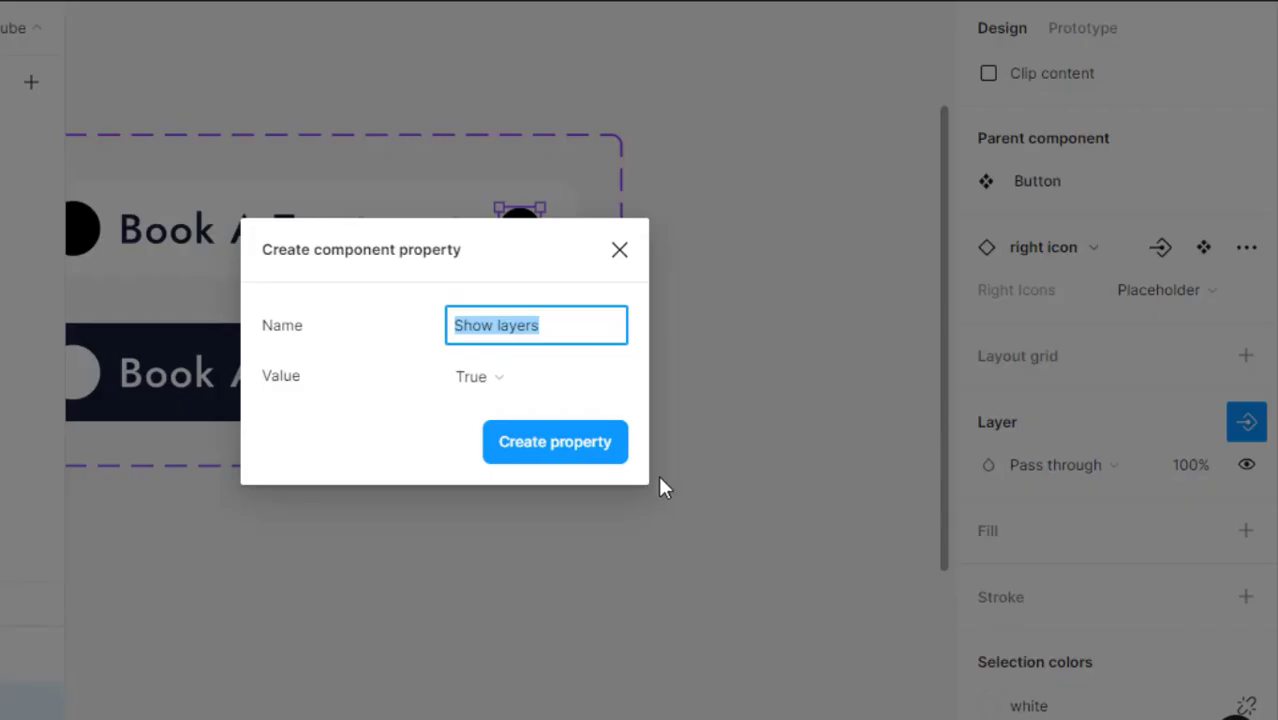
text(Righ)
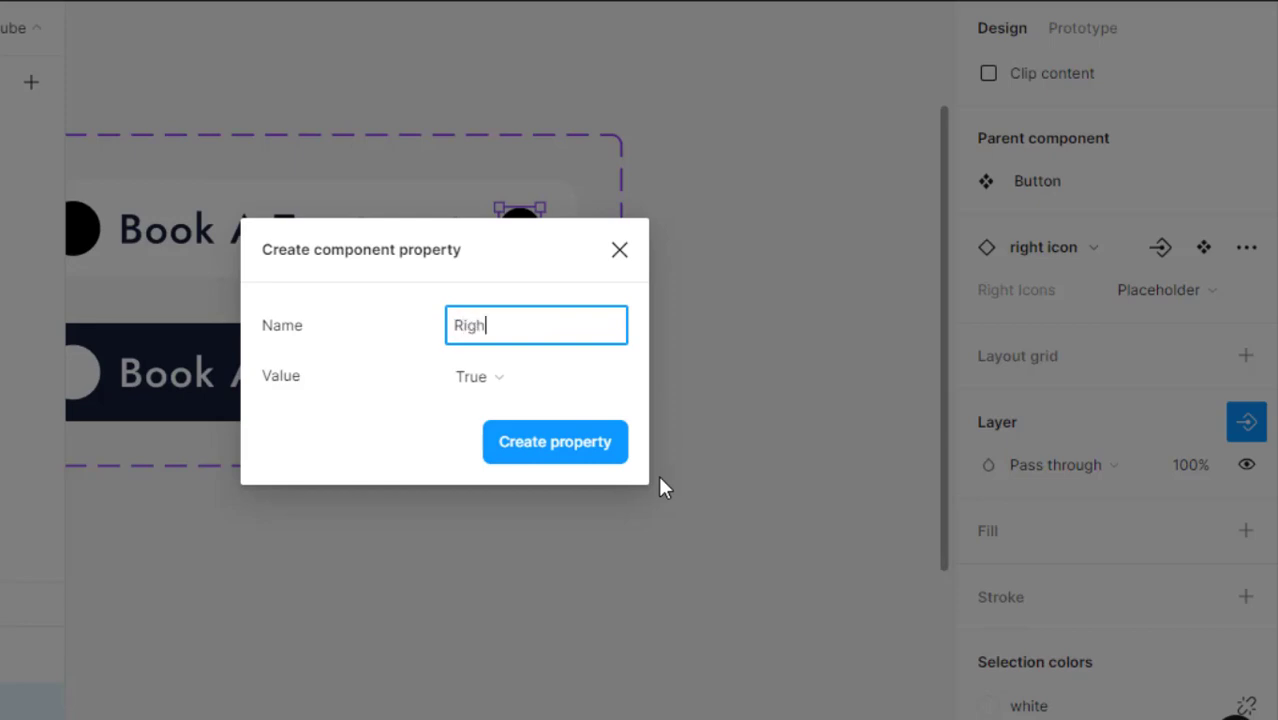
text(t Icons)
click(513, 441)
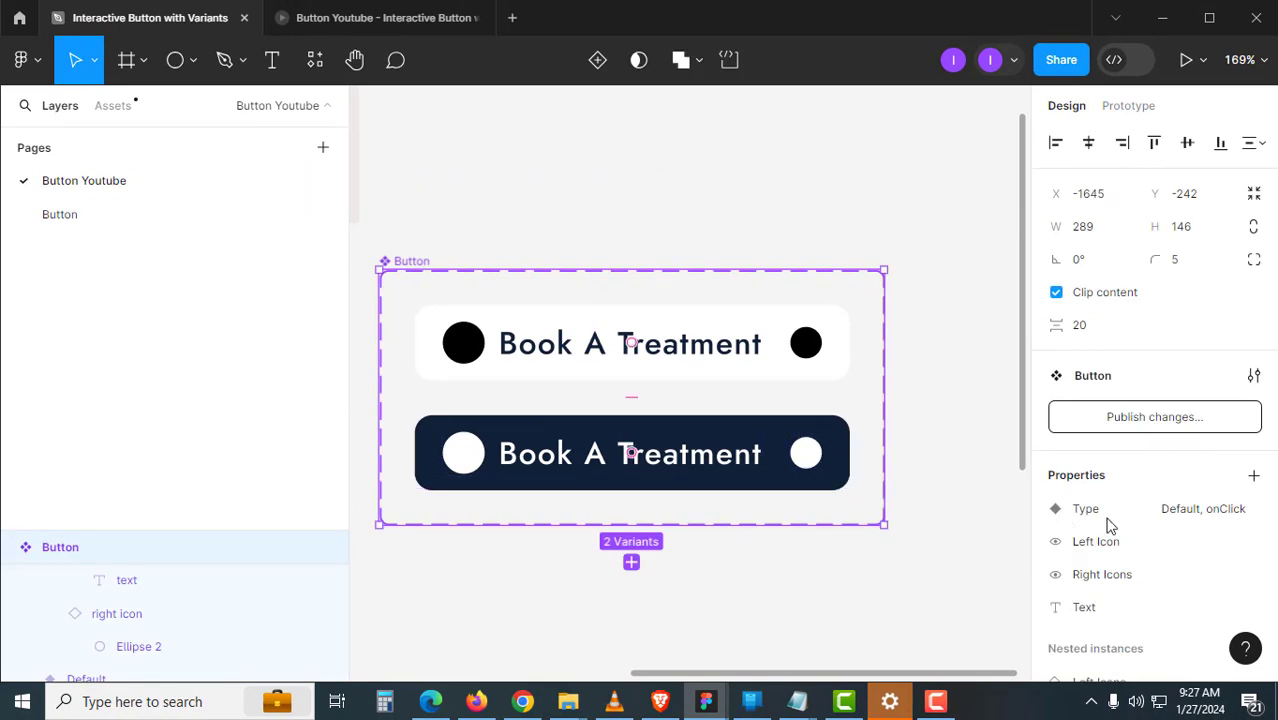
Check which nested instances the Button component set exposes properties from.
click(1254, 478)
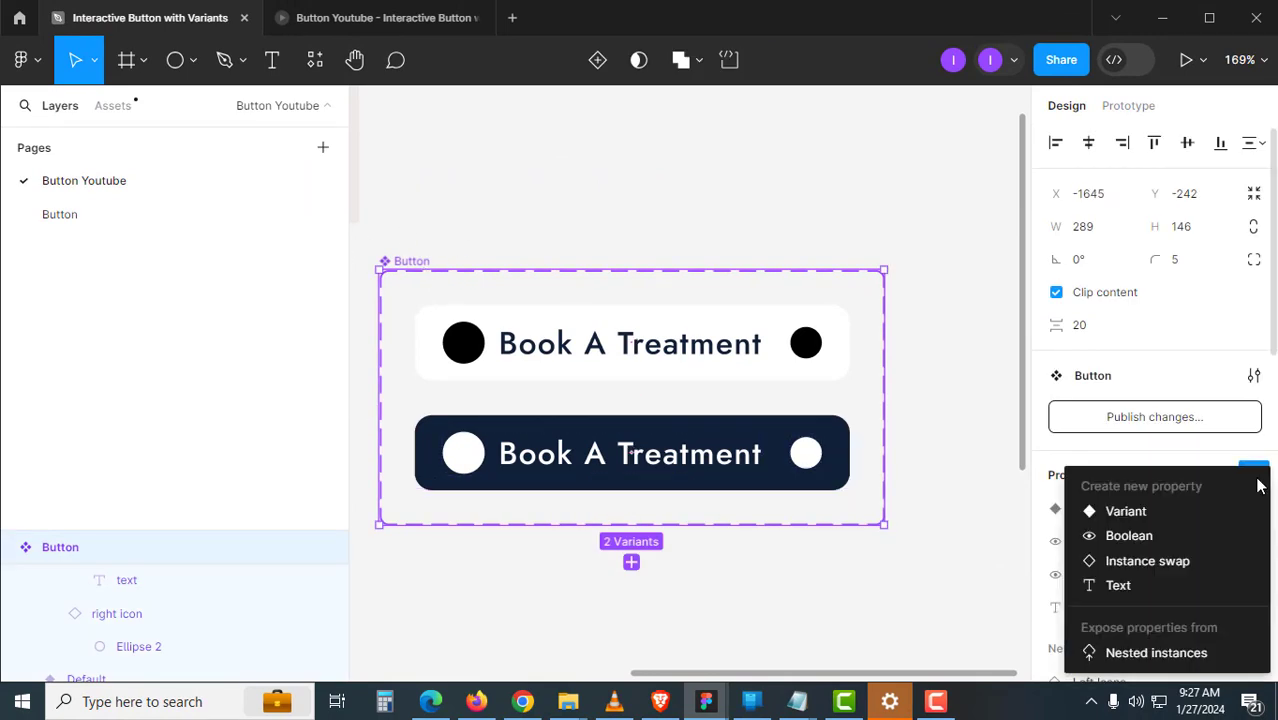
click(1165, 660)
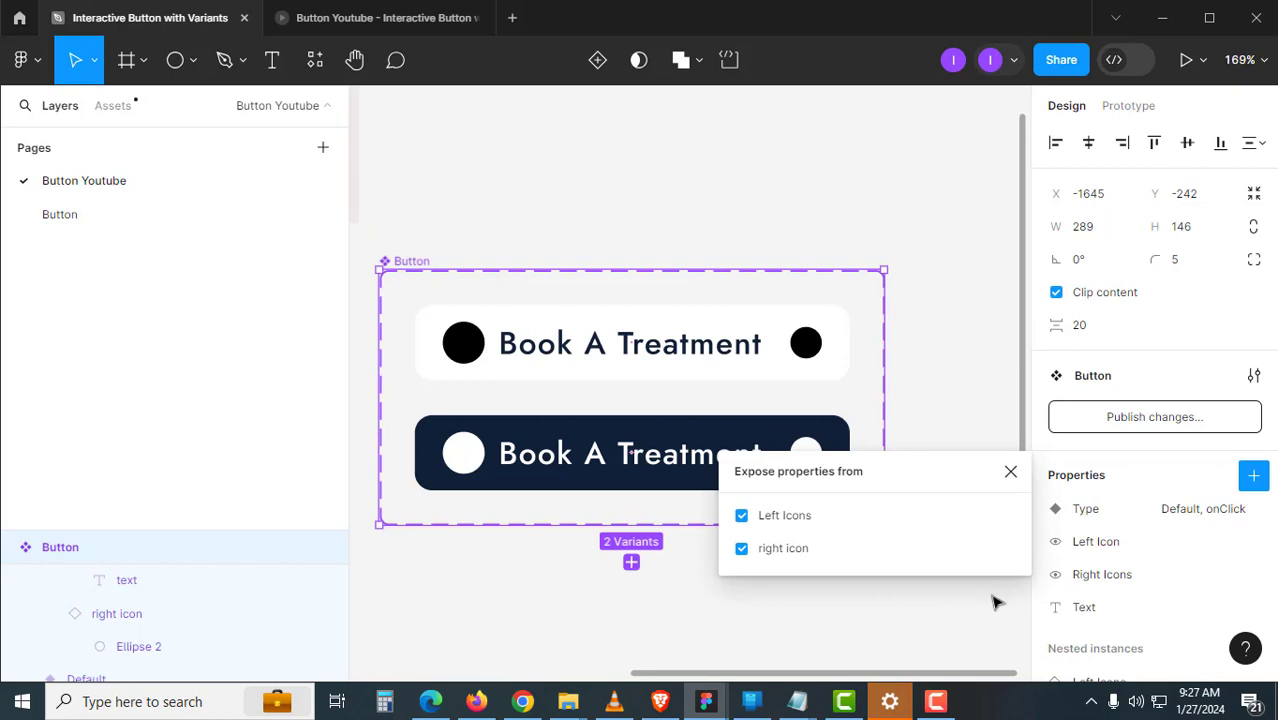
click(1011, 472)
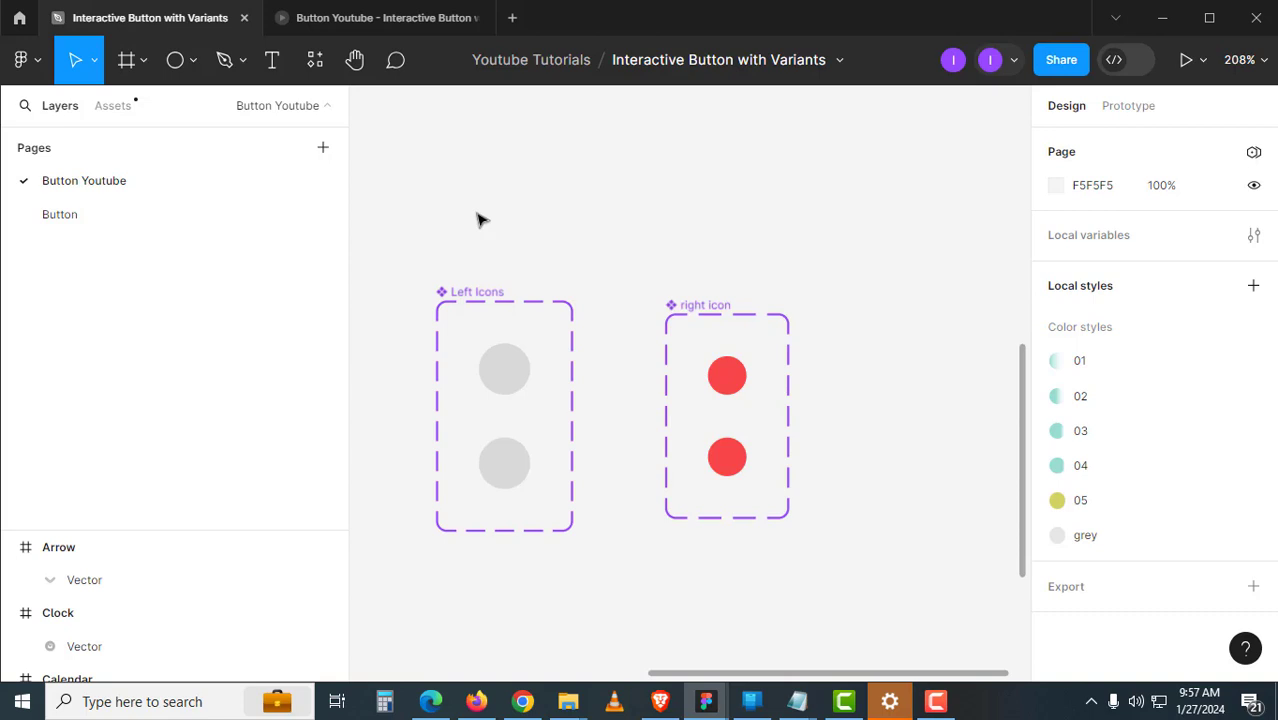
Run the Iconify plugin and search its icon collections for calendar.
click(327, 74)
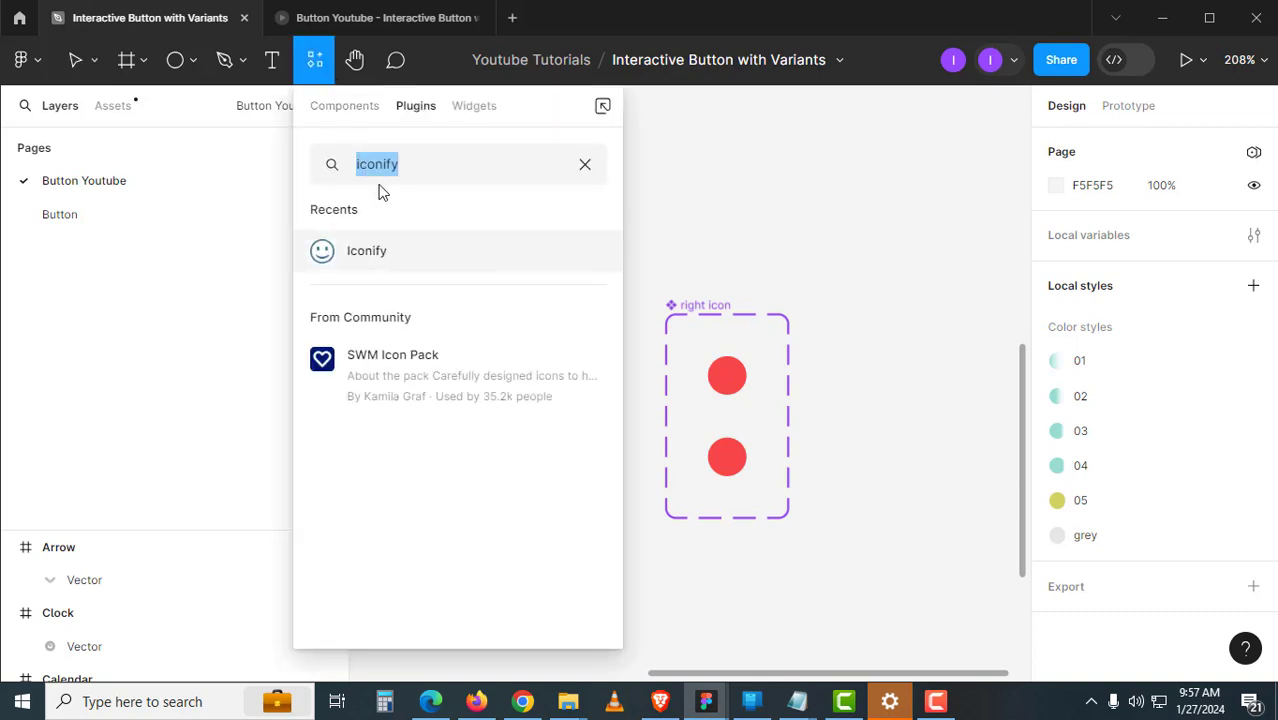
click(392, 258)
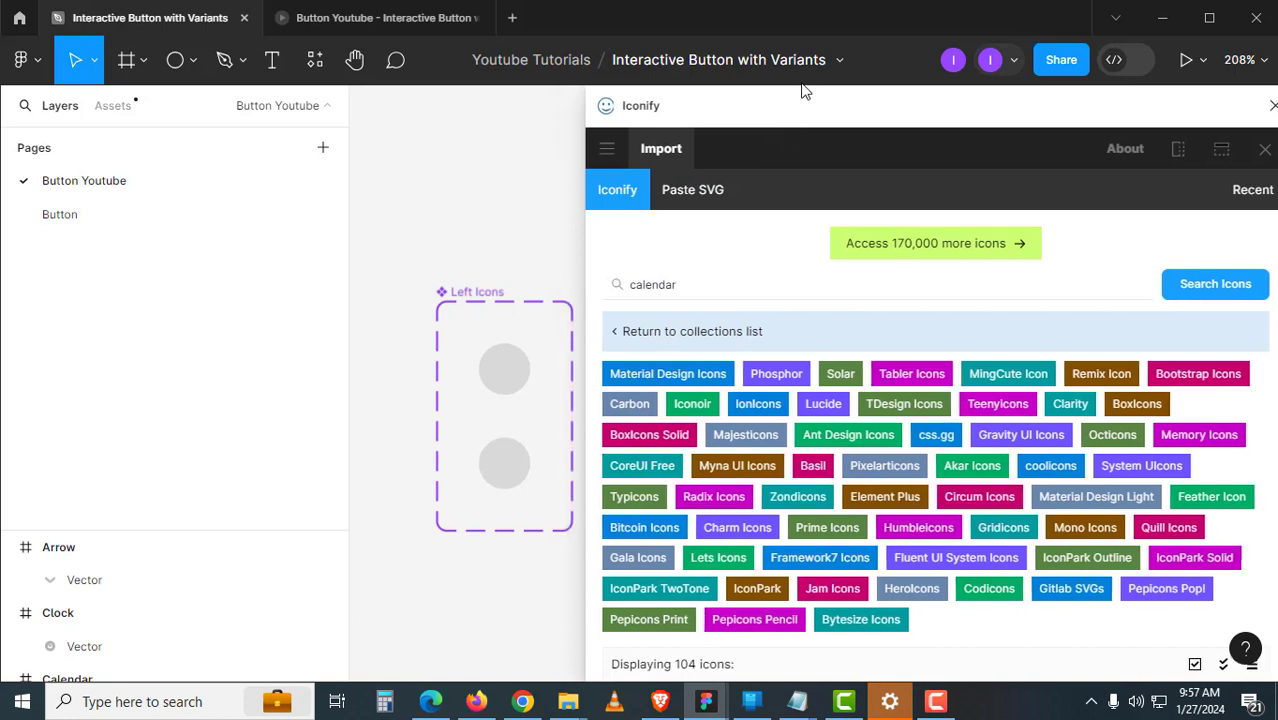
click(661, 284)
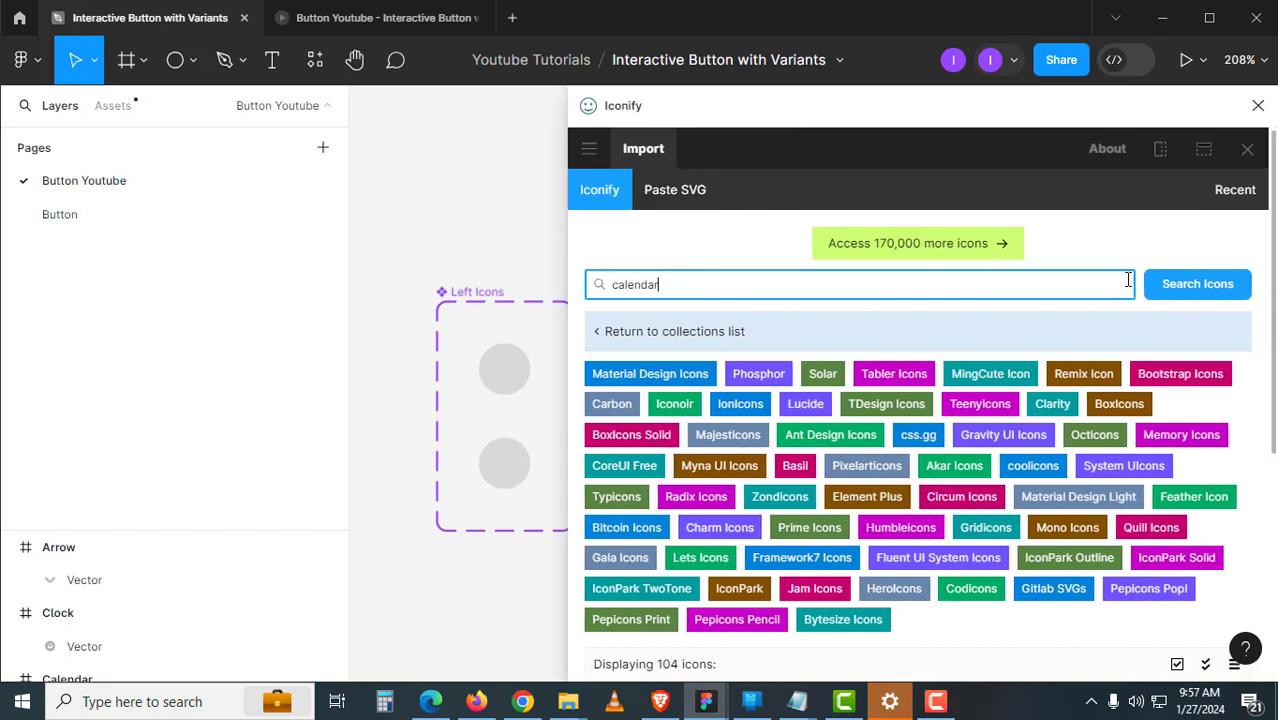
click(1158, 292)
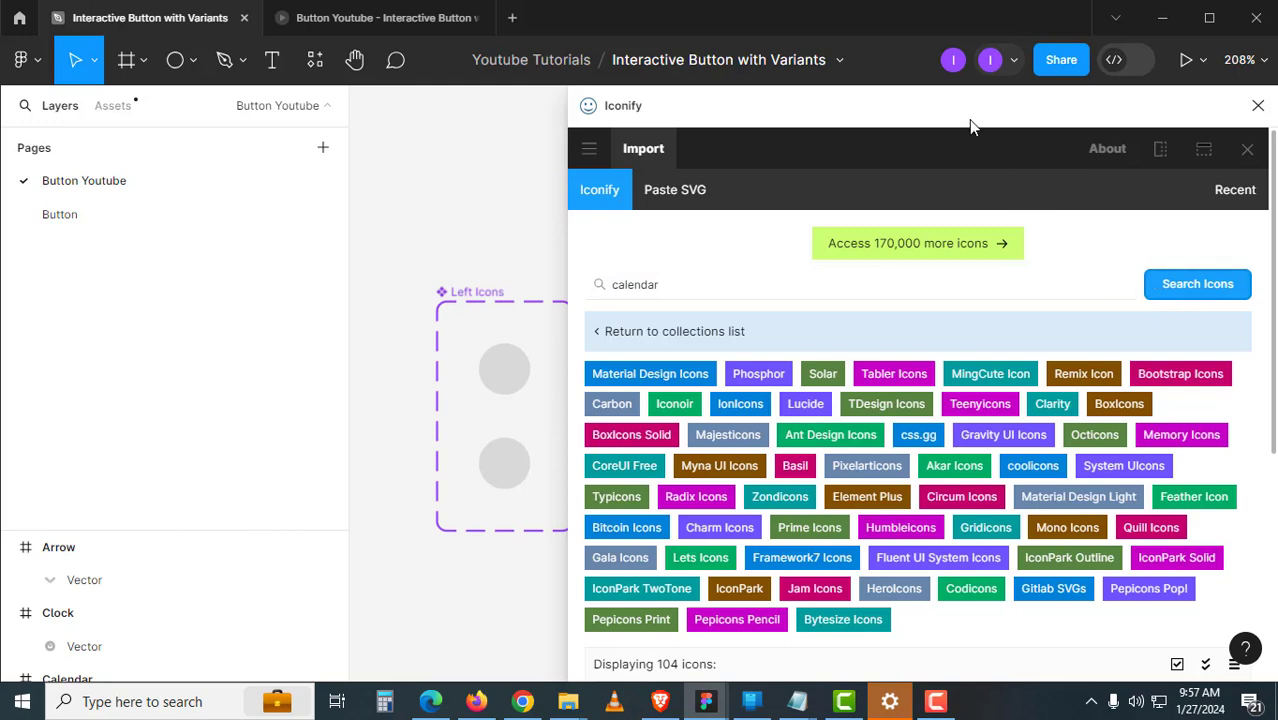
Import the first Material Design calendar icon, place it below the large black calendar graphic, and close Iconify.
drag(968, 119, 837, 119)
scroll(828, 366, down, 4)
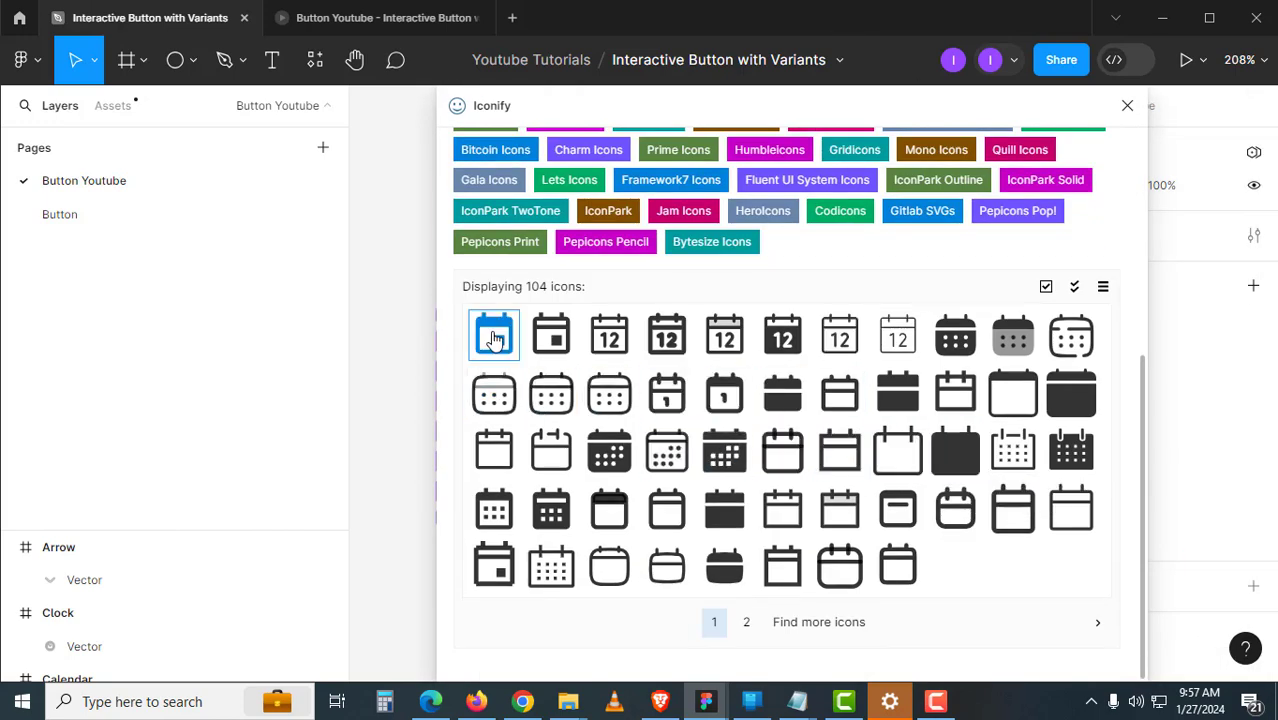
drag(494, 340, 392, 371)
drag(696, 122, 850, 203)
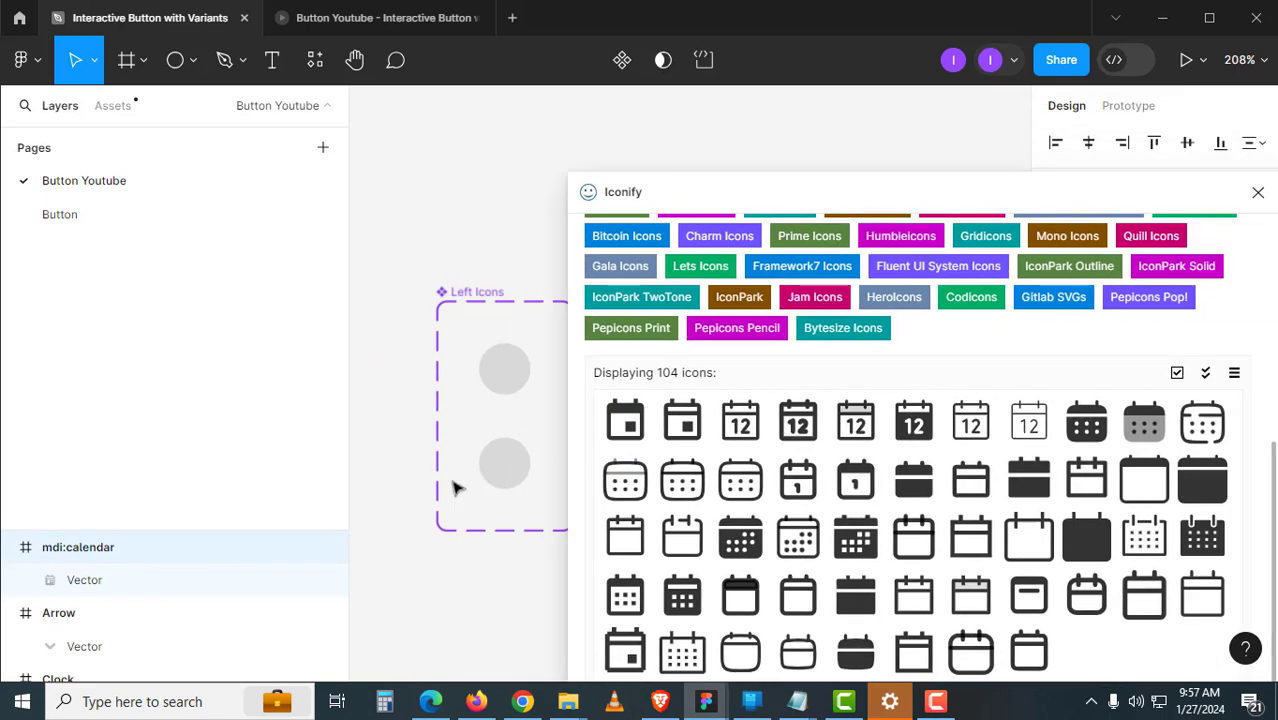
drag(396, 501, 607, 457)
drag(527, 412, 512, 458)
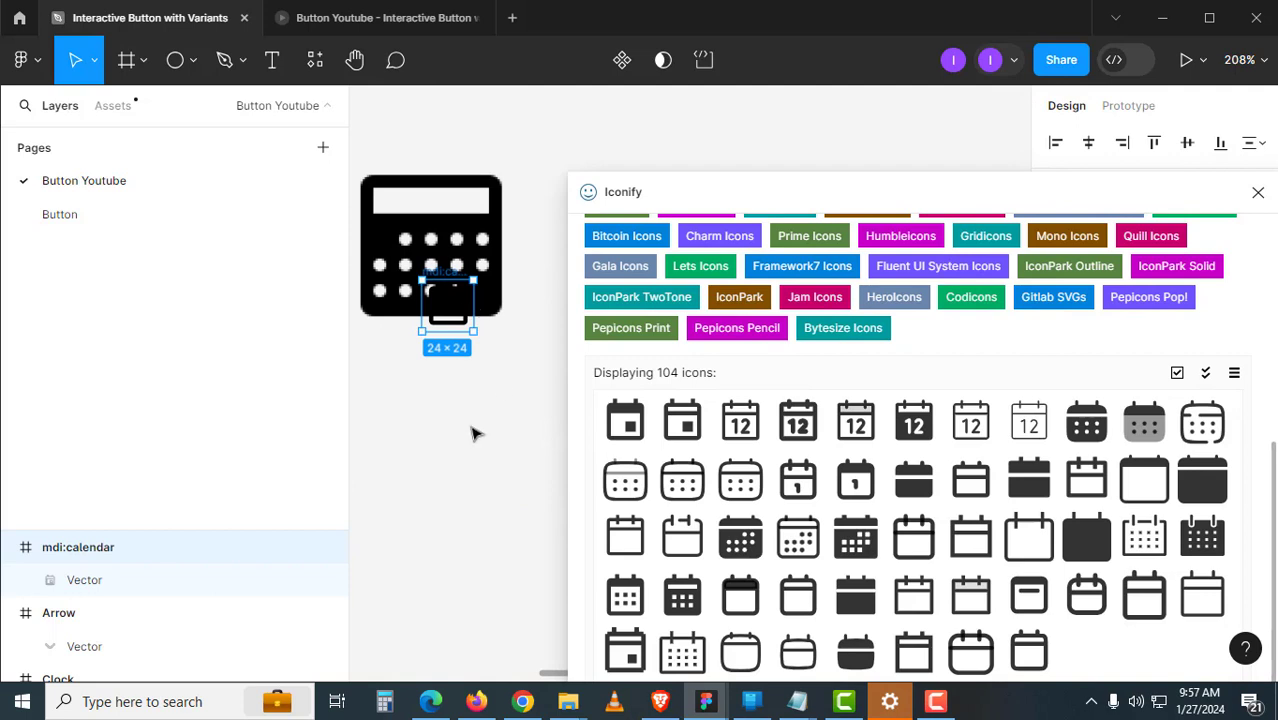
drag(447, 302, 464, 427)
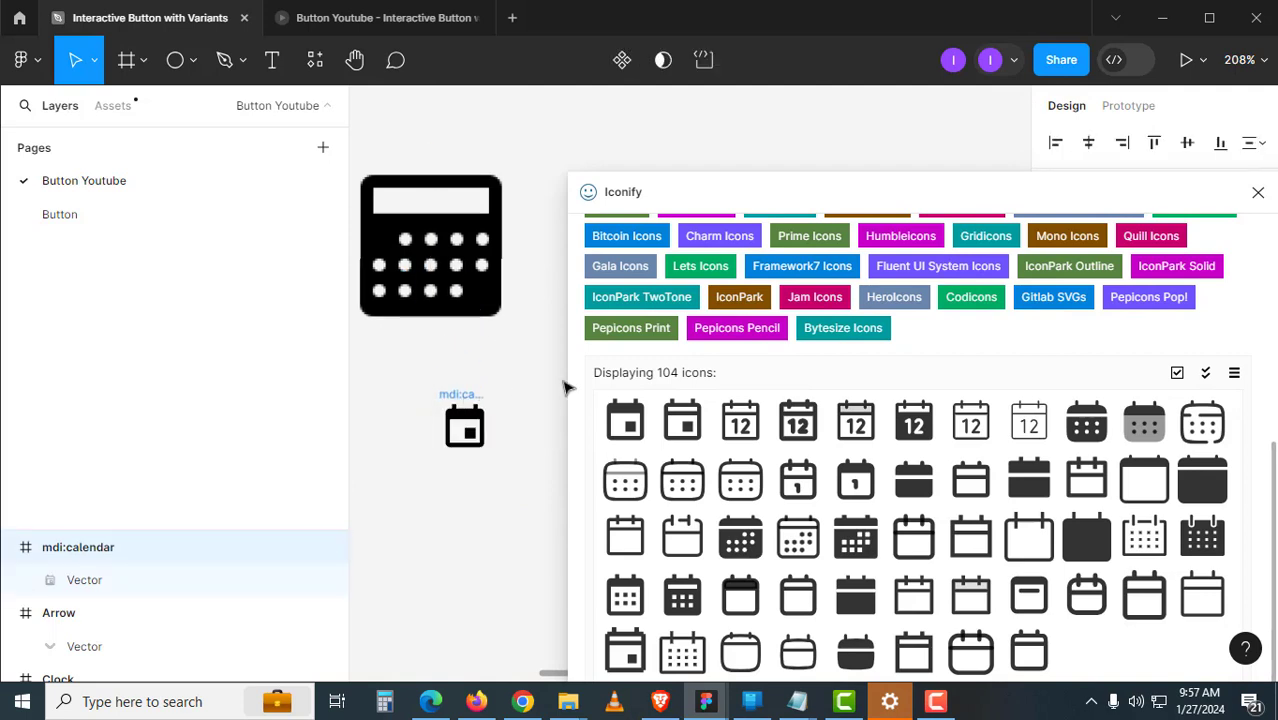
click(1258, 192)
Scale the imported calendar icon proportionally to 120 × 120 and move it clear of the Left Icons component set.
drag(558, 502, 624, 412)
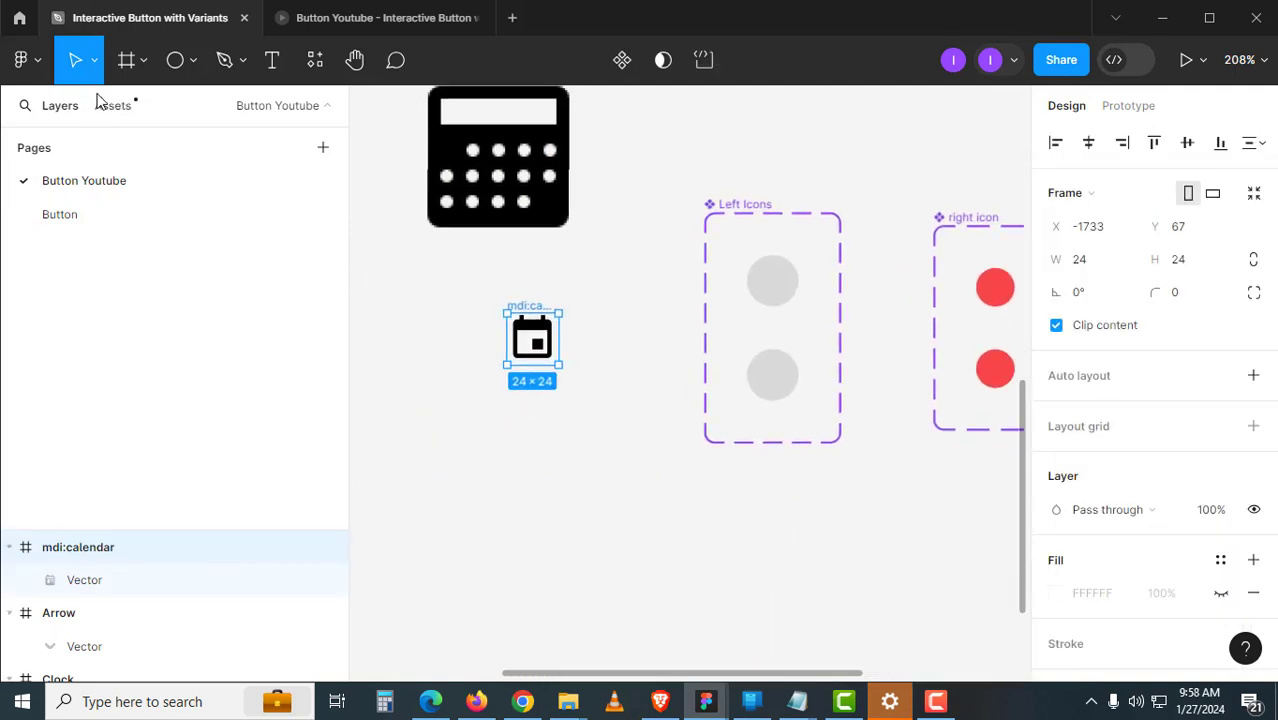
click(94, 60)
click(89, 145)
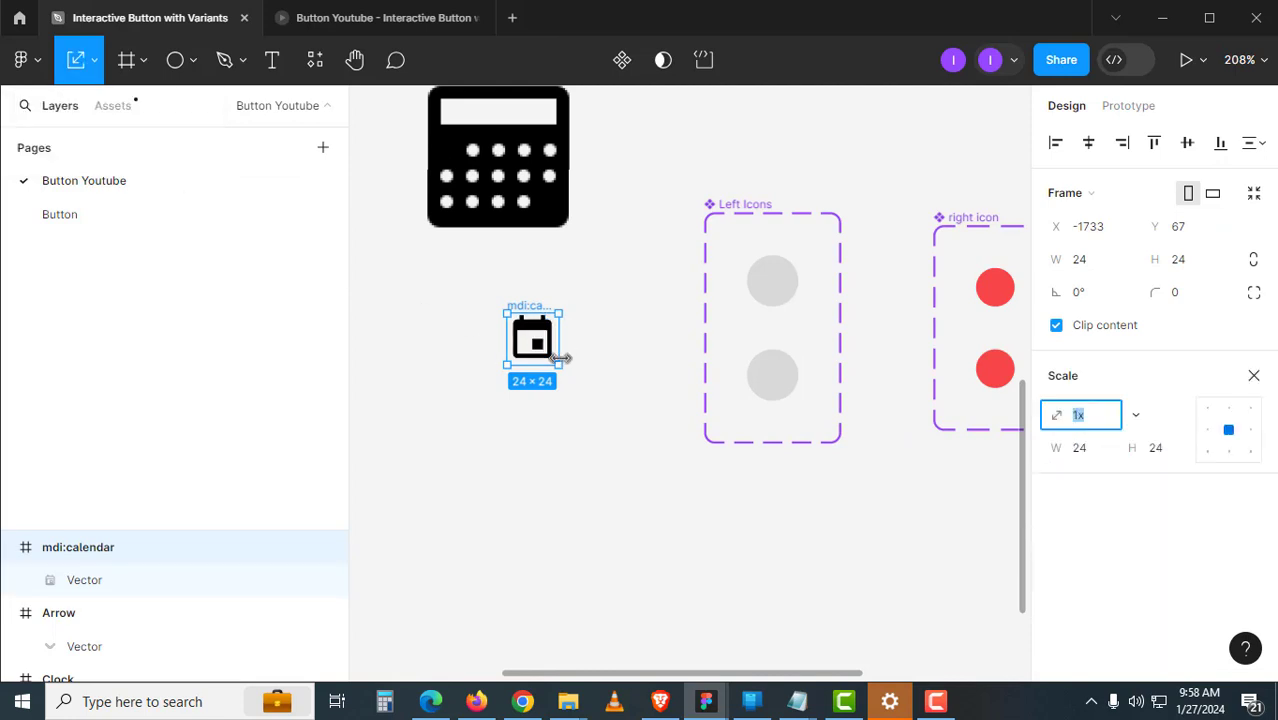
drag(561, 358, 762, 541)
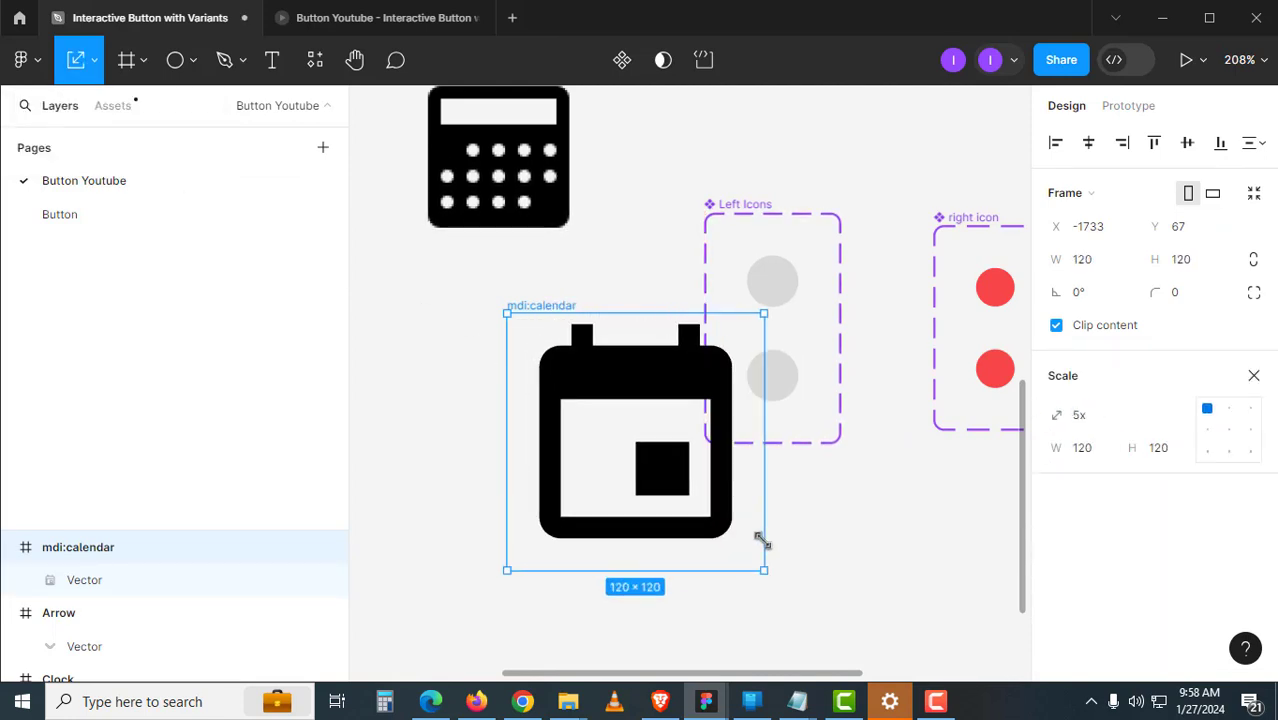
click(491, 314)
drag(520, 306, 415, 308)
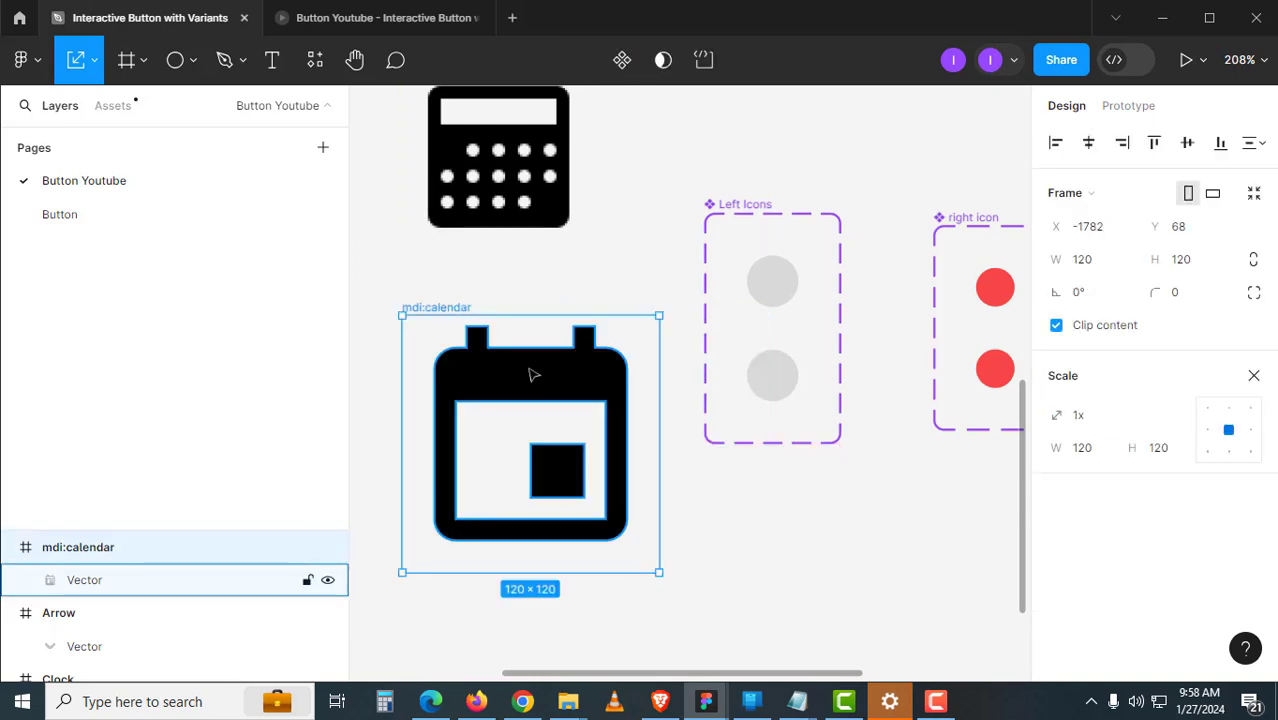
Try ungrouping the mdi:calendar frame from its vector, and undo the ungrouping.
click(545, 369)
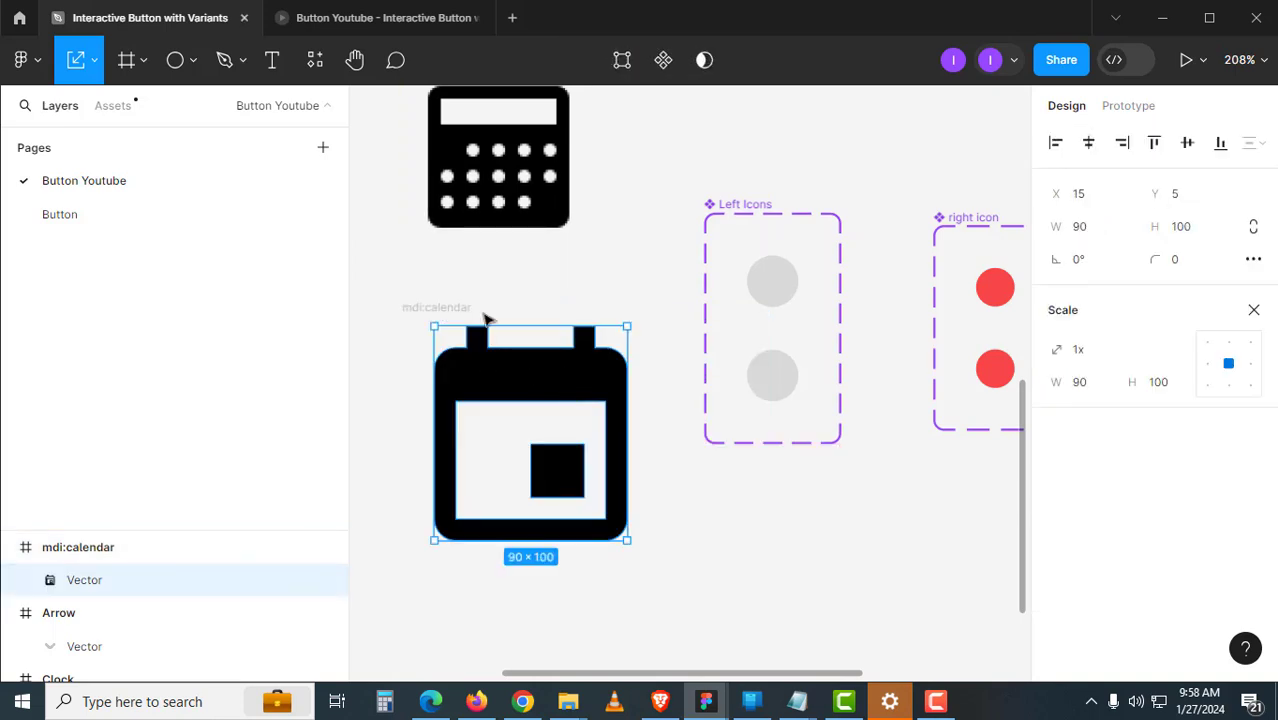
key(Escape)
right_click(452, 310)
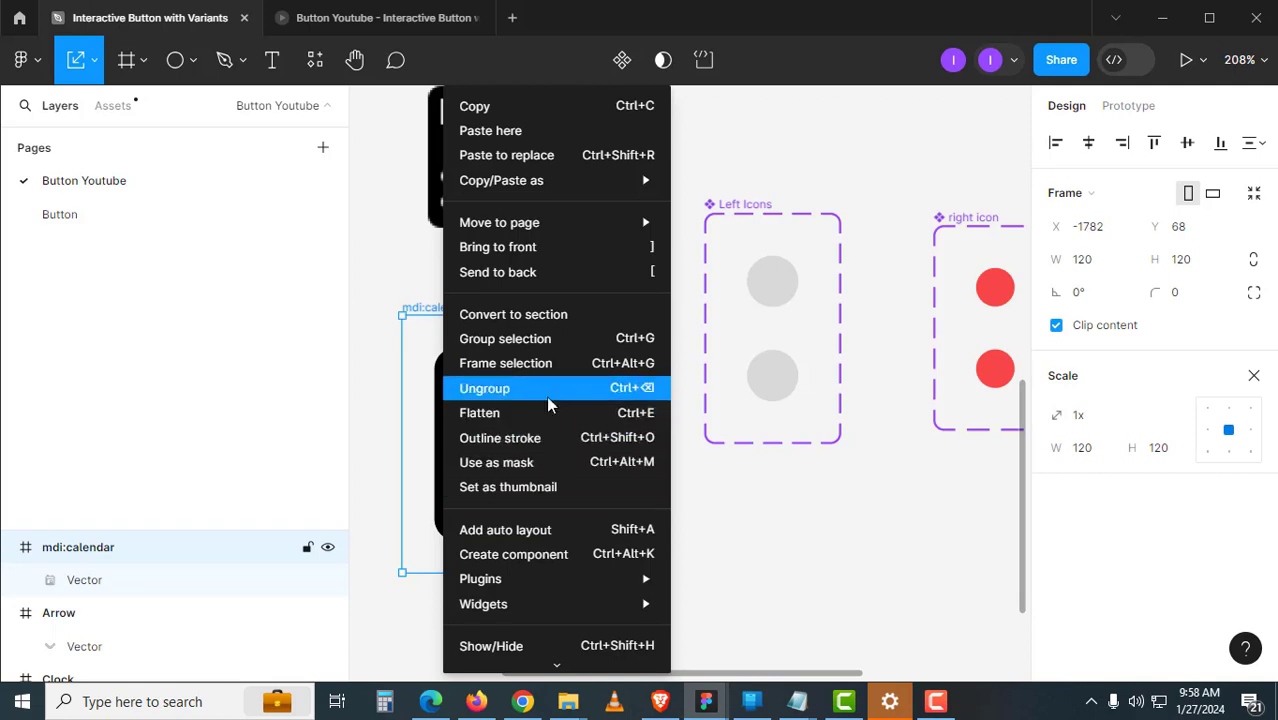
click(463, 390)
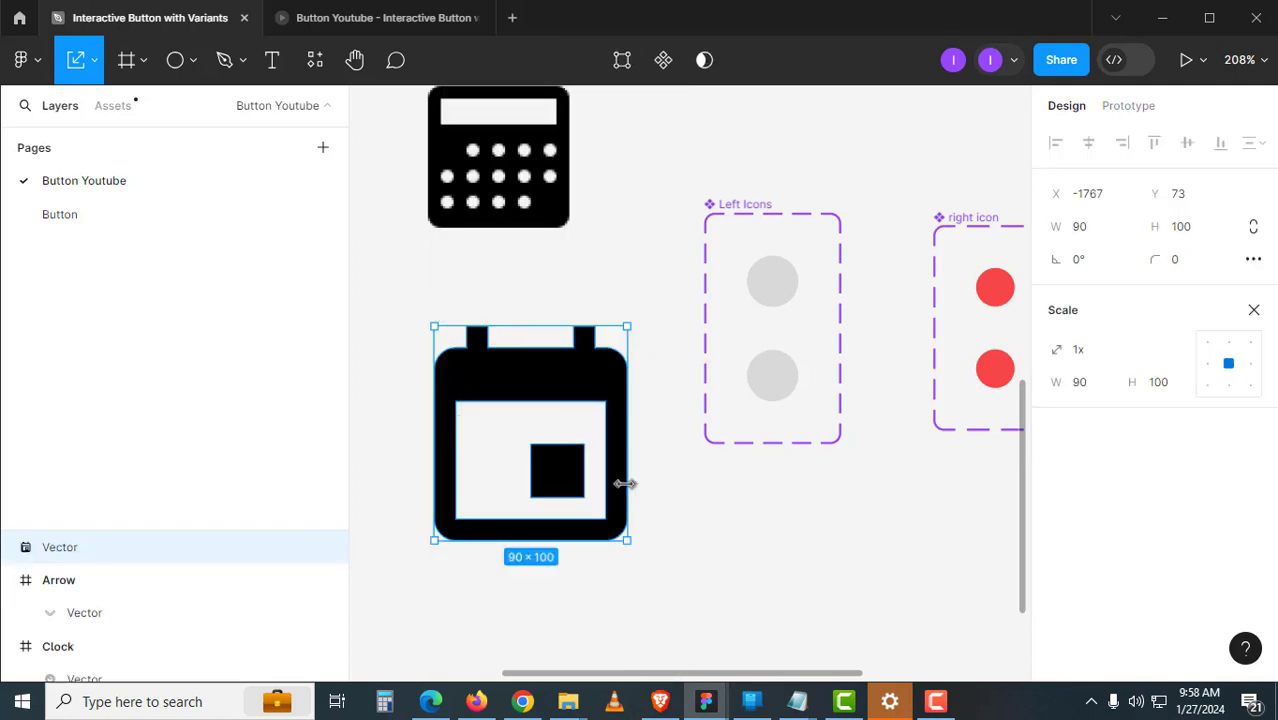
key(ctrl+z)
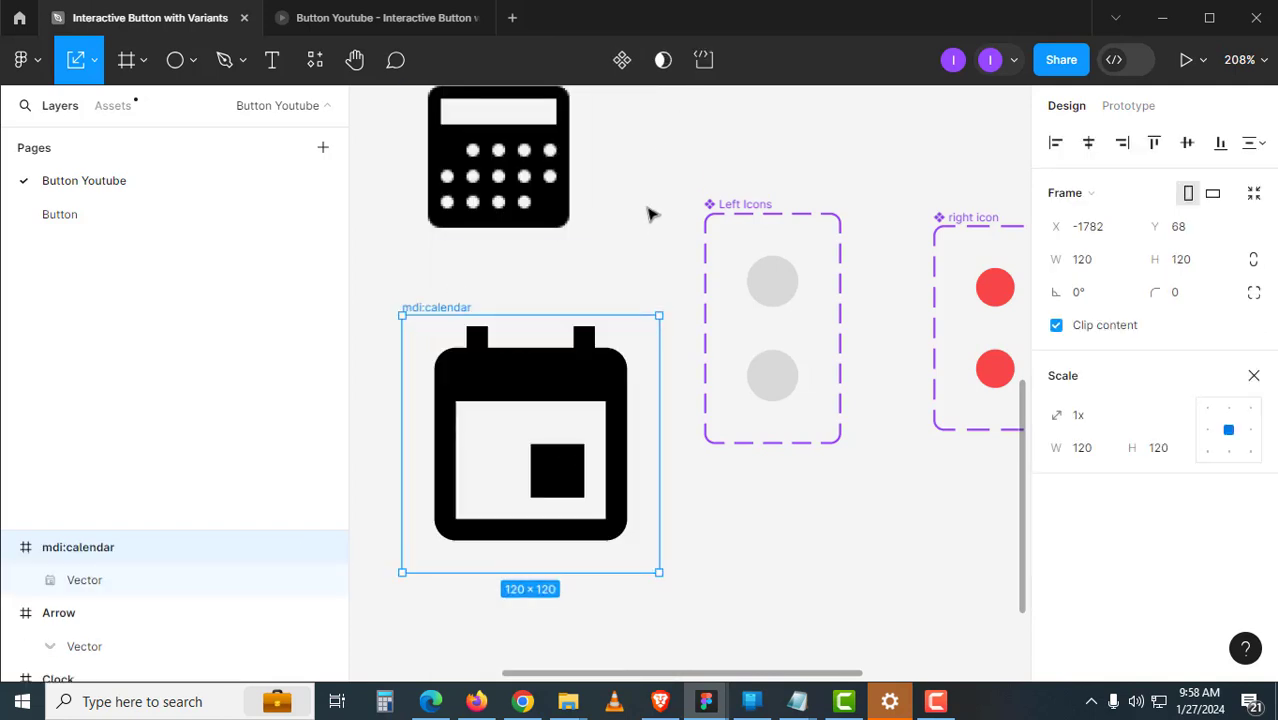
Scale the mdi:calendar frame proportionally to a width of 24.
click(600, 268)
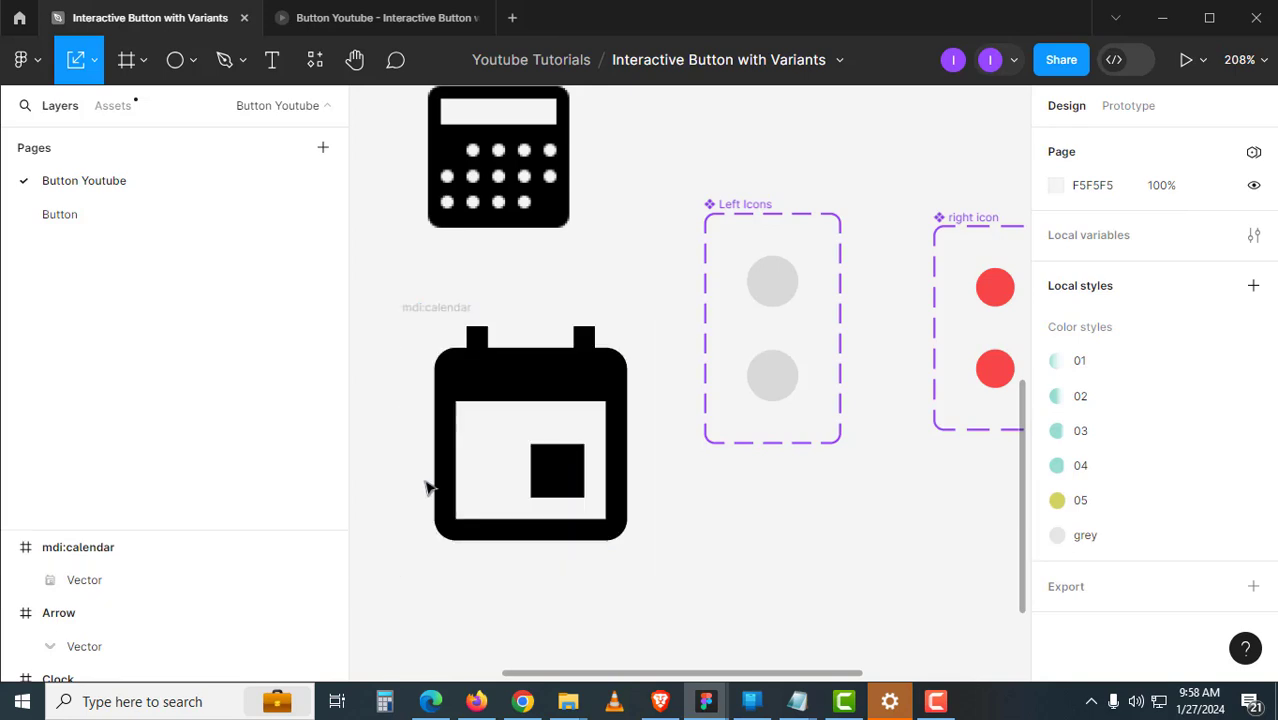
click(456, 319)
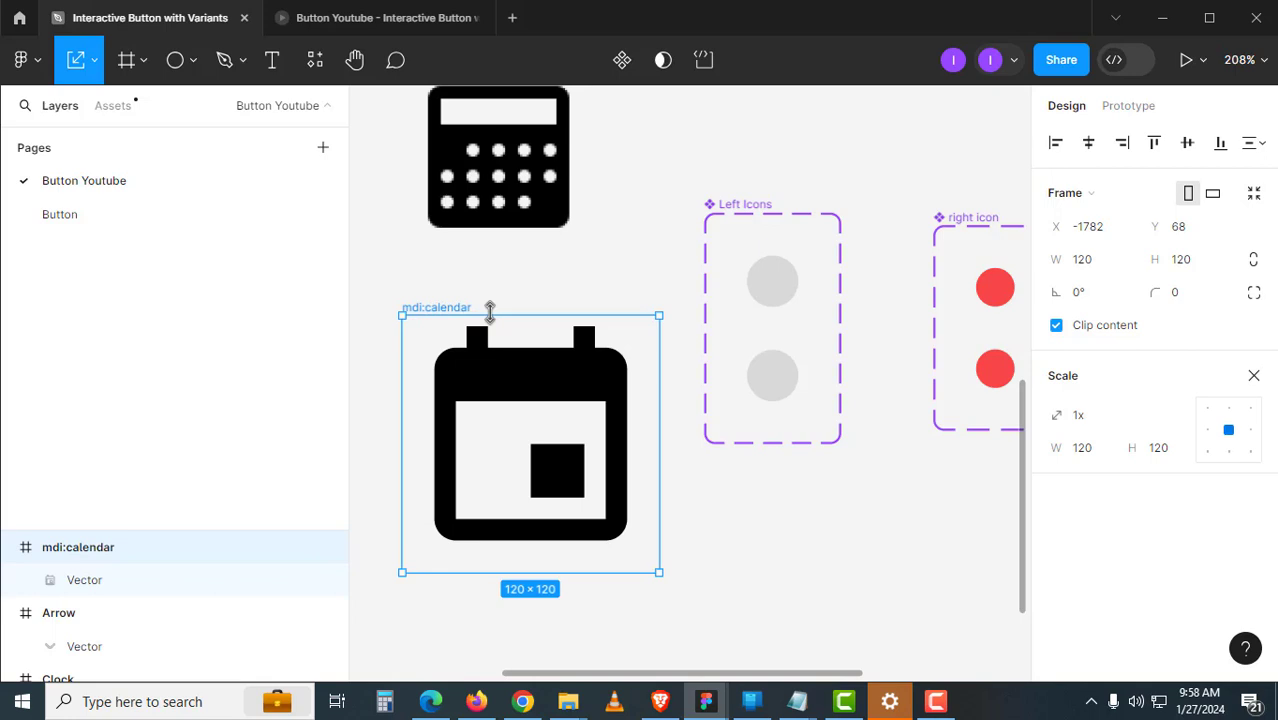
click(93, 66)
click(104, 136)
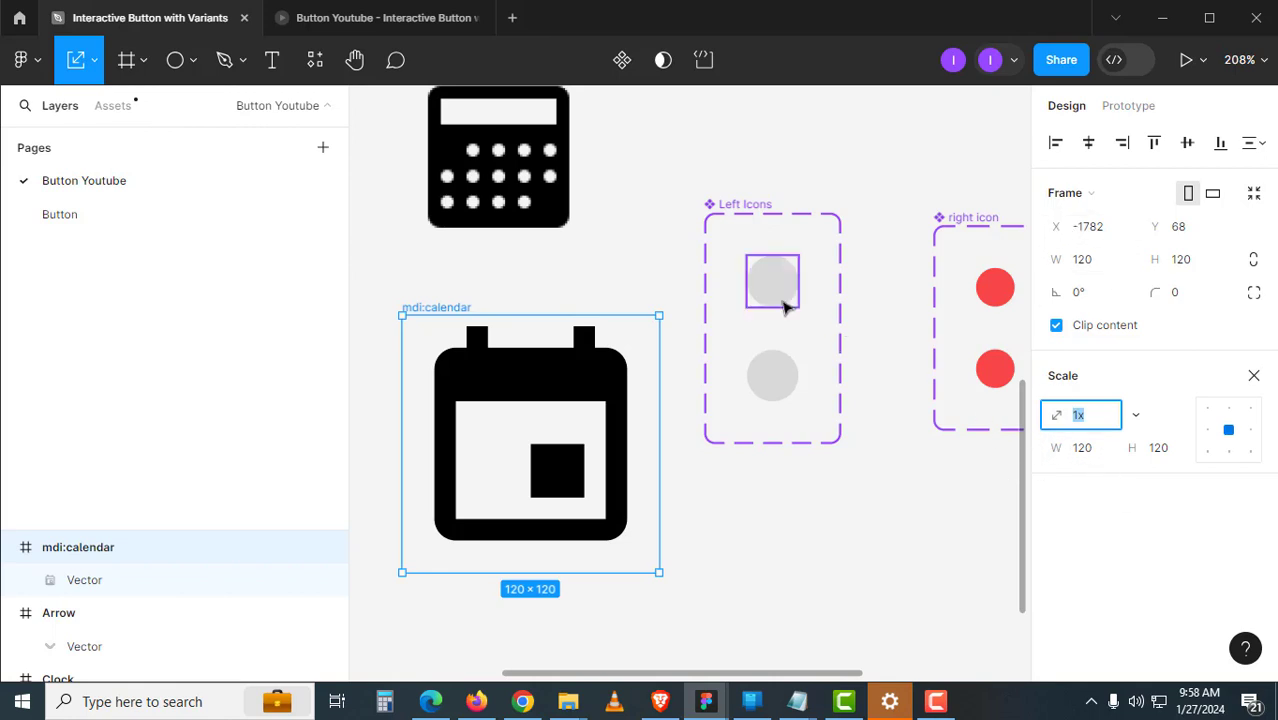
click(1100, 459)
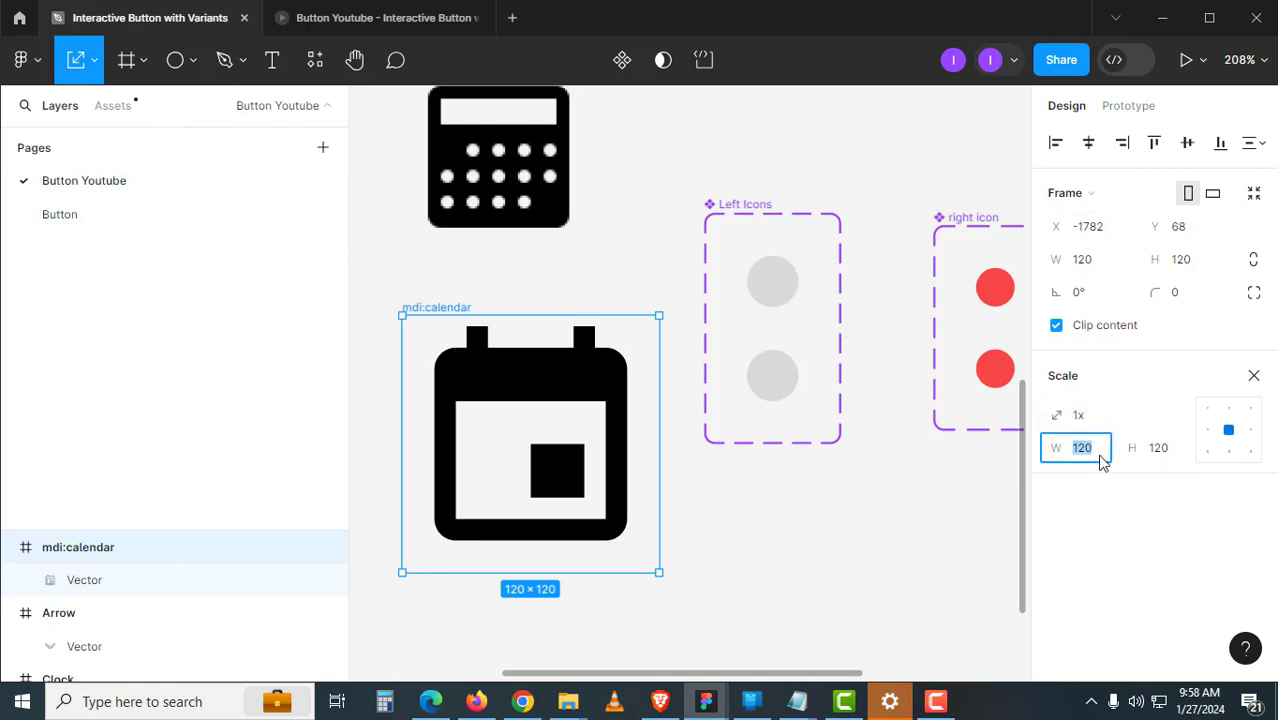
text(24)
key(Return)
click(534, 491)
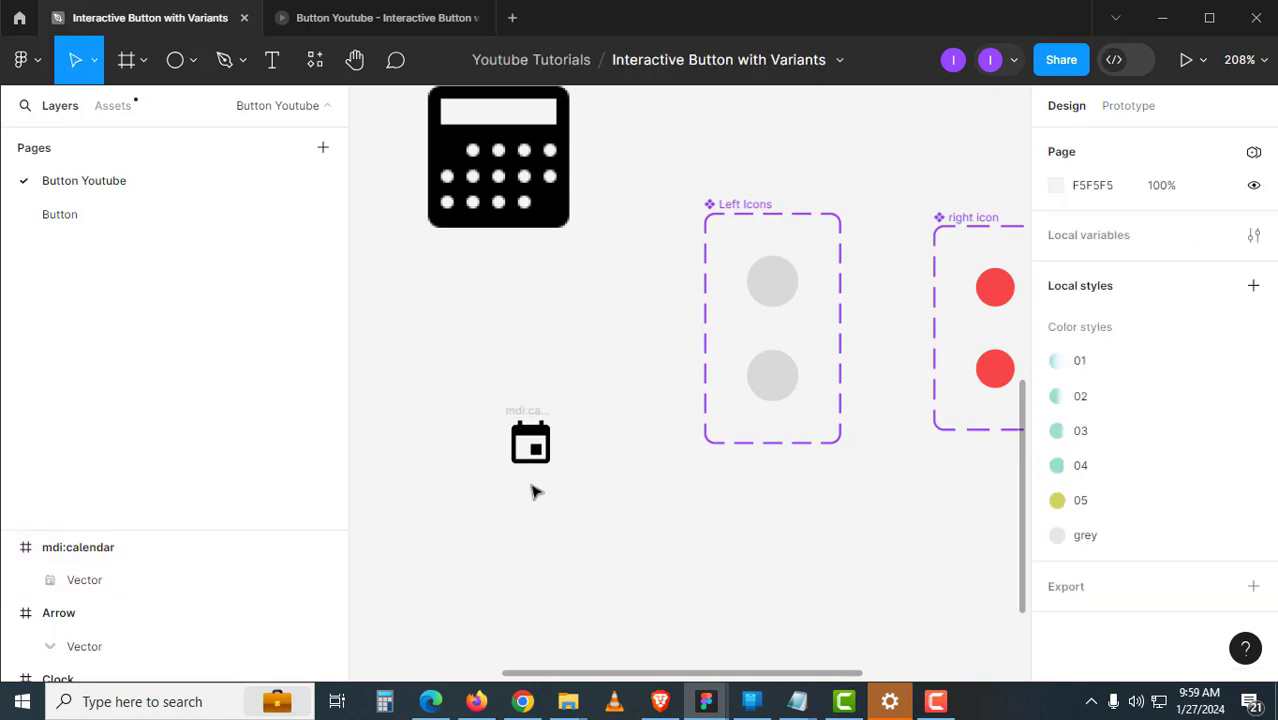
scroll(534, 491, up, 5)
click(508, 254)
key(Escape)
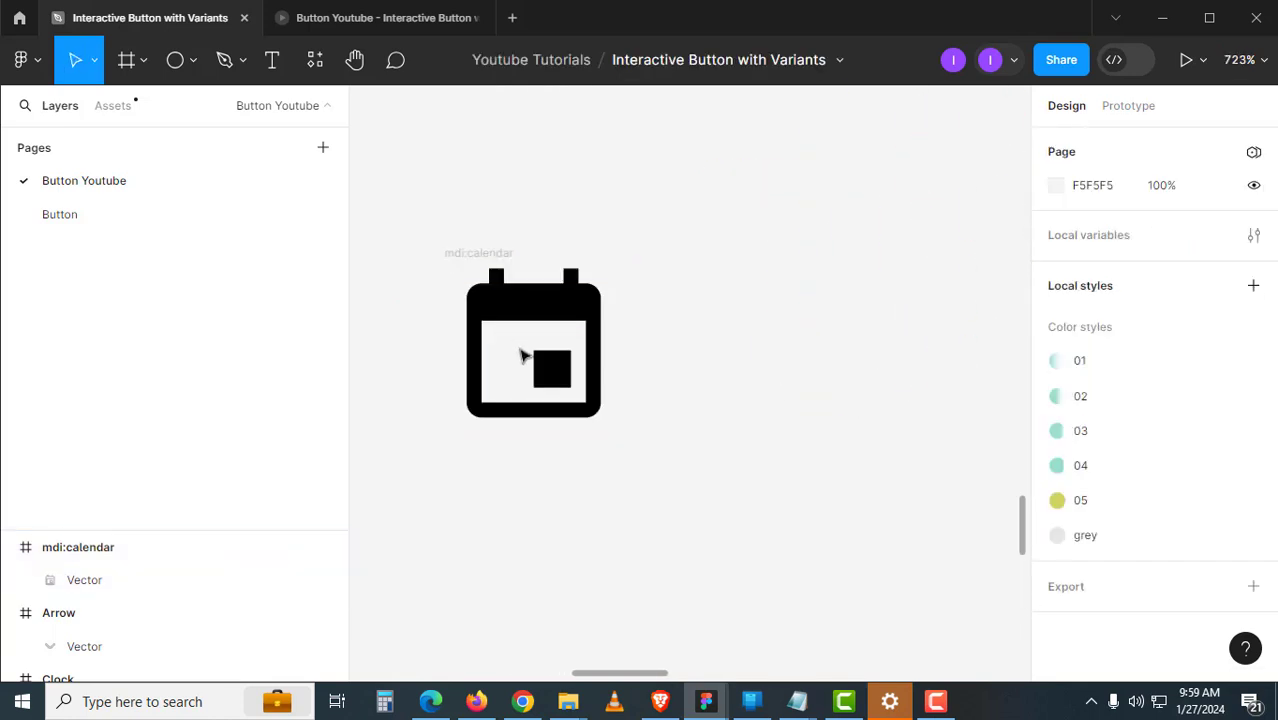
Make the hidden fill of the mdi:calendar frame visible and change its color to dark red.
click(505, 334)
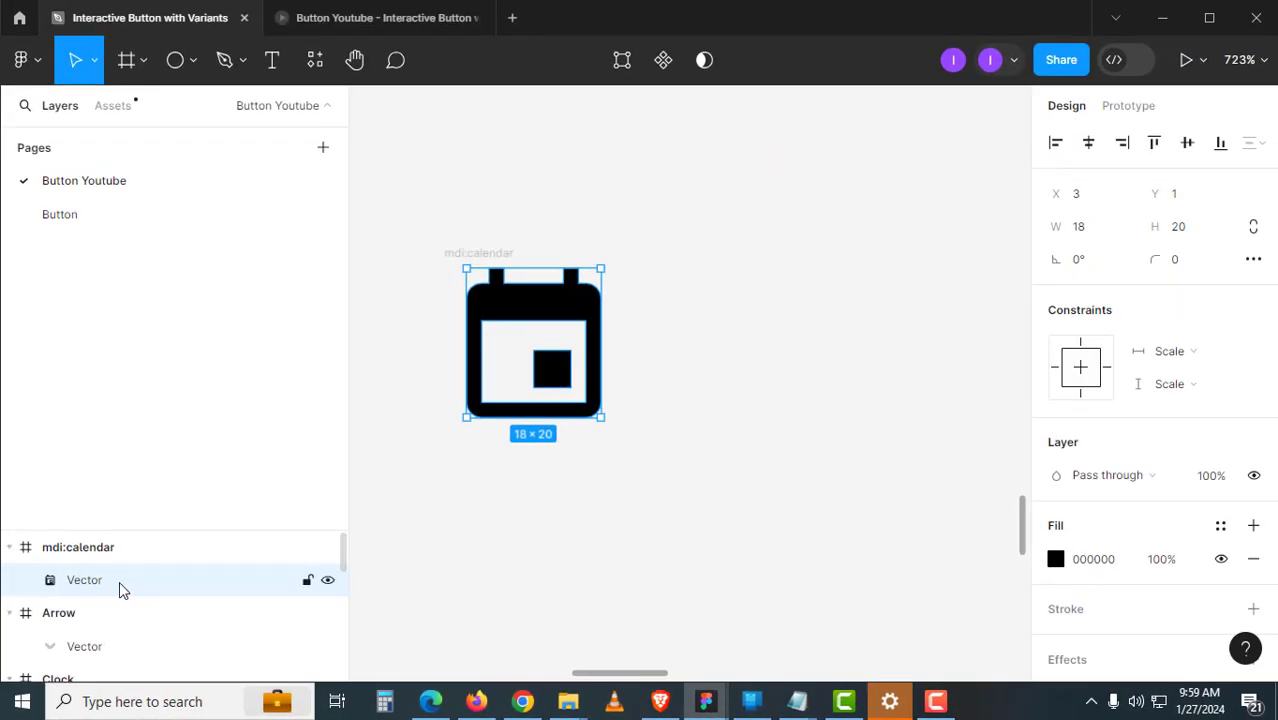
click(411, 539)
click(492, 310)
click(503, 257)
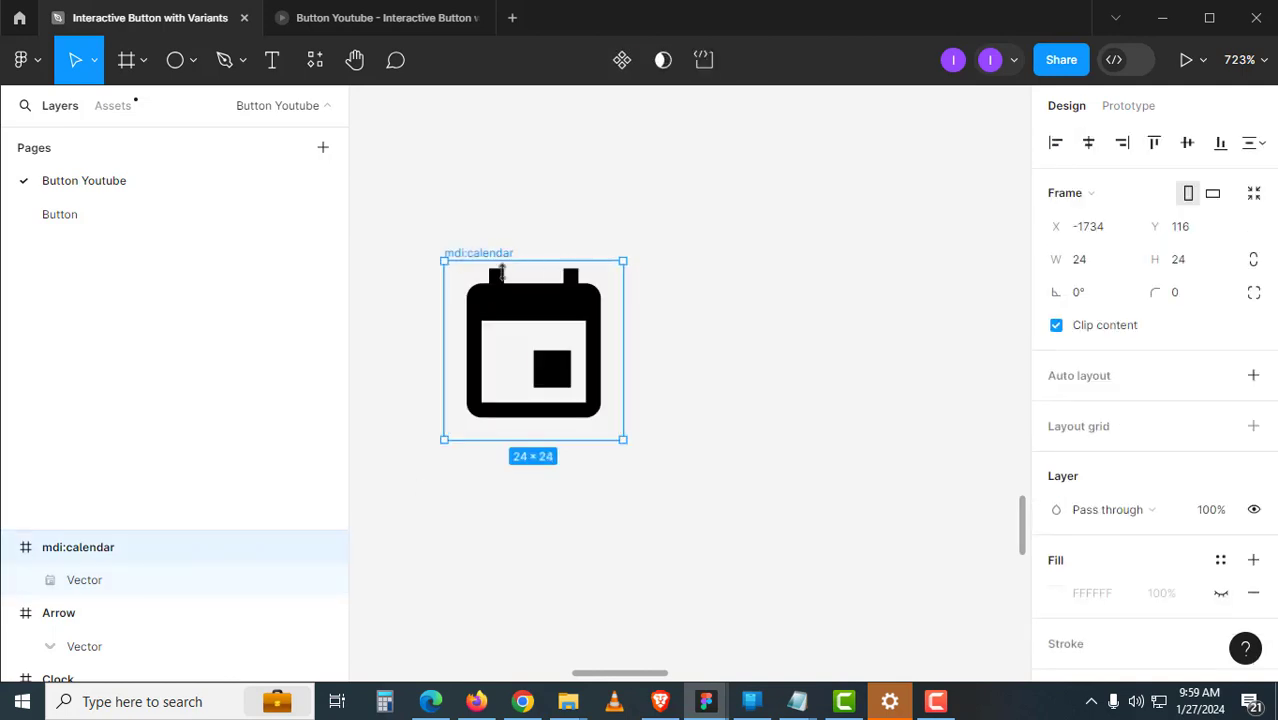
scroll(1180, 497, down, 3)
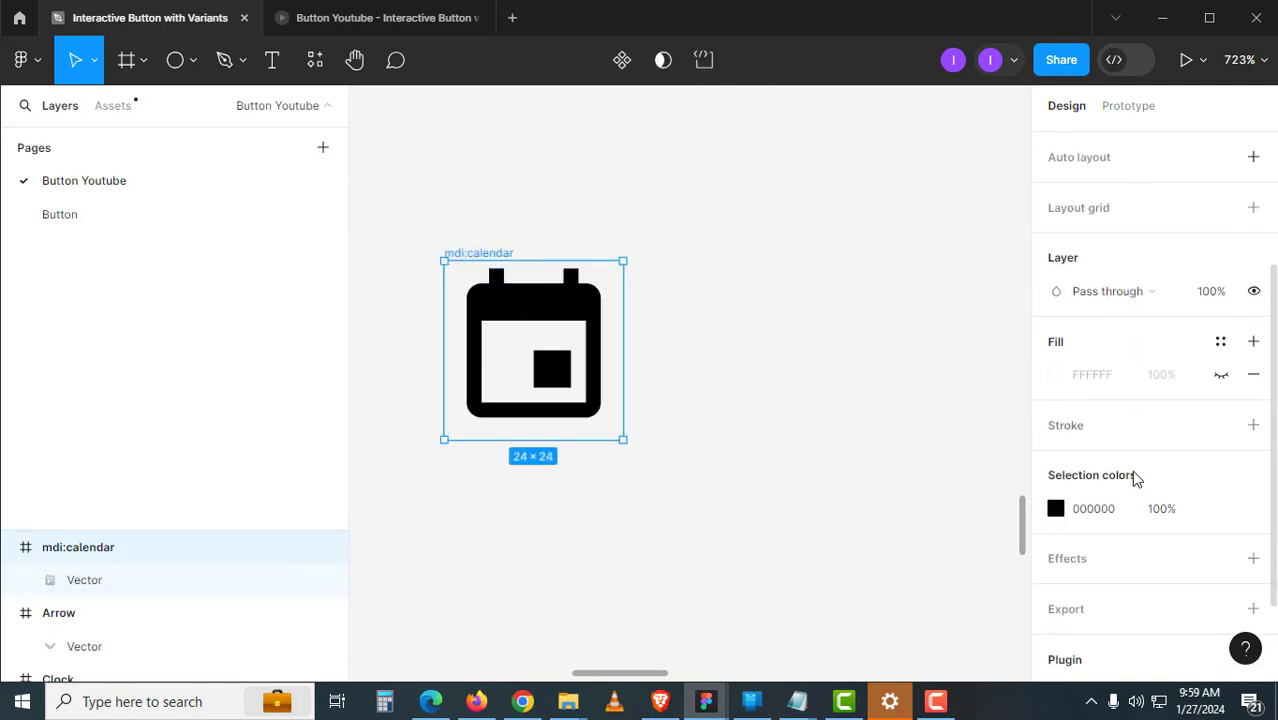
click(1220, 374)
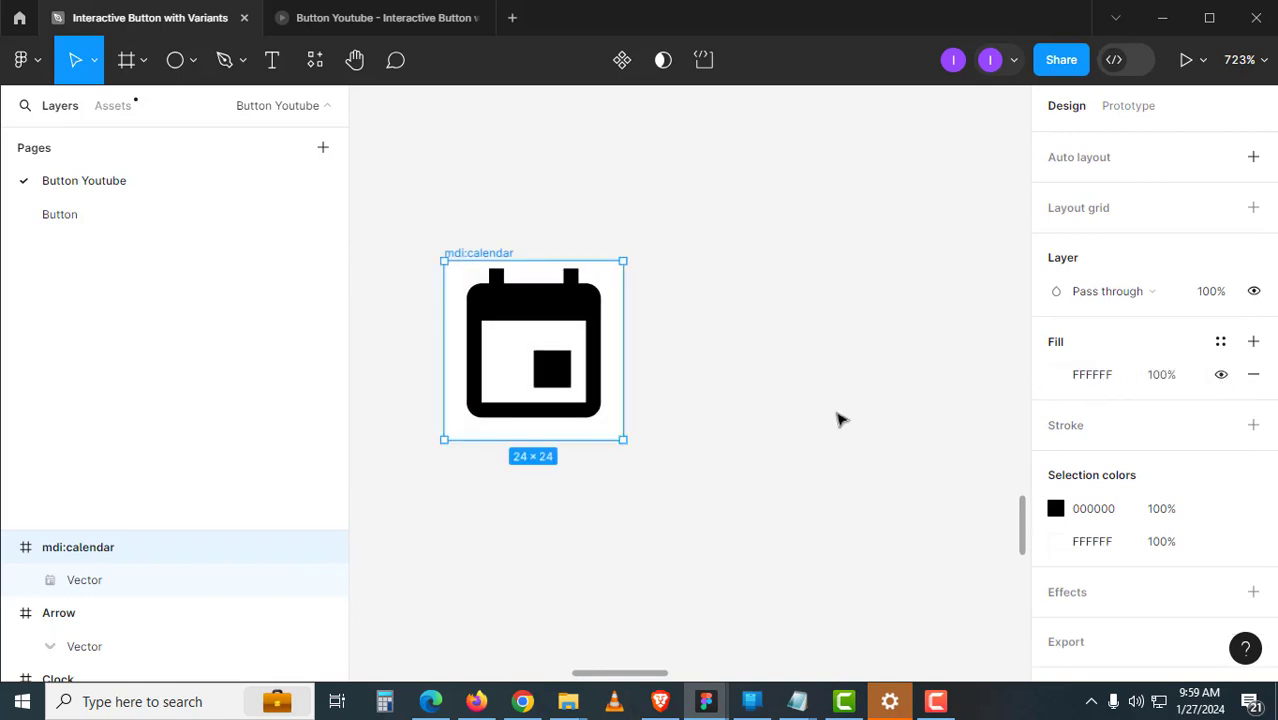
click(1062, 373)
click(969, 253)
click(606, 501)
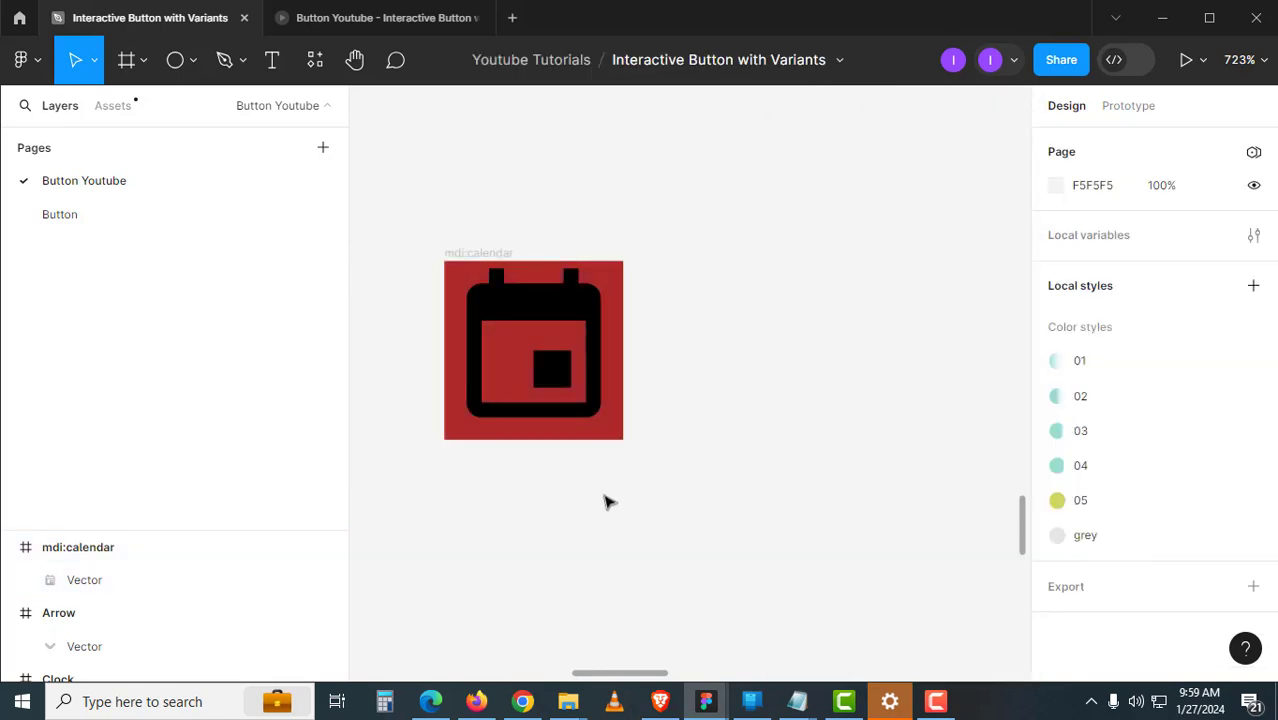
Center the black calendar vector horizontally and vertically within its red frame.
scroll(590, 495, up, 5)
click(568, 190)
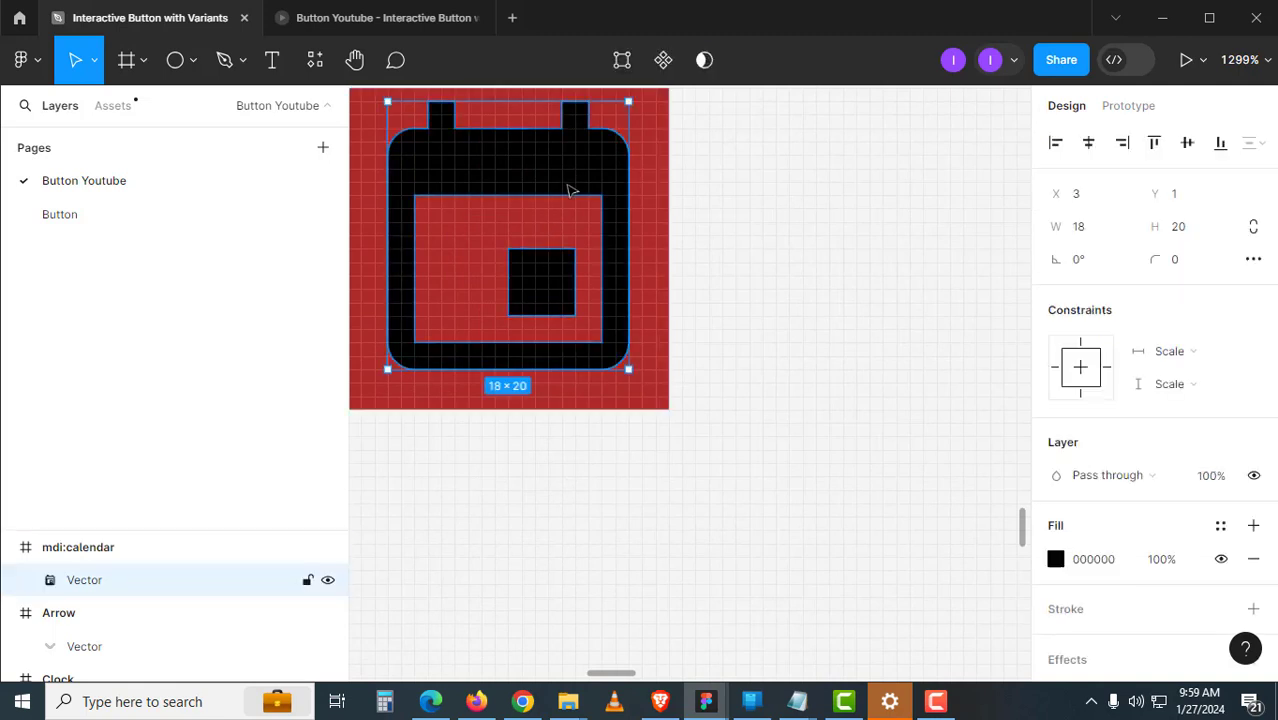
drag(568, 190, 661, 282)
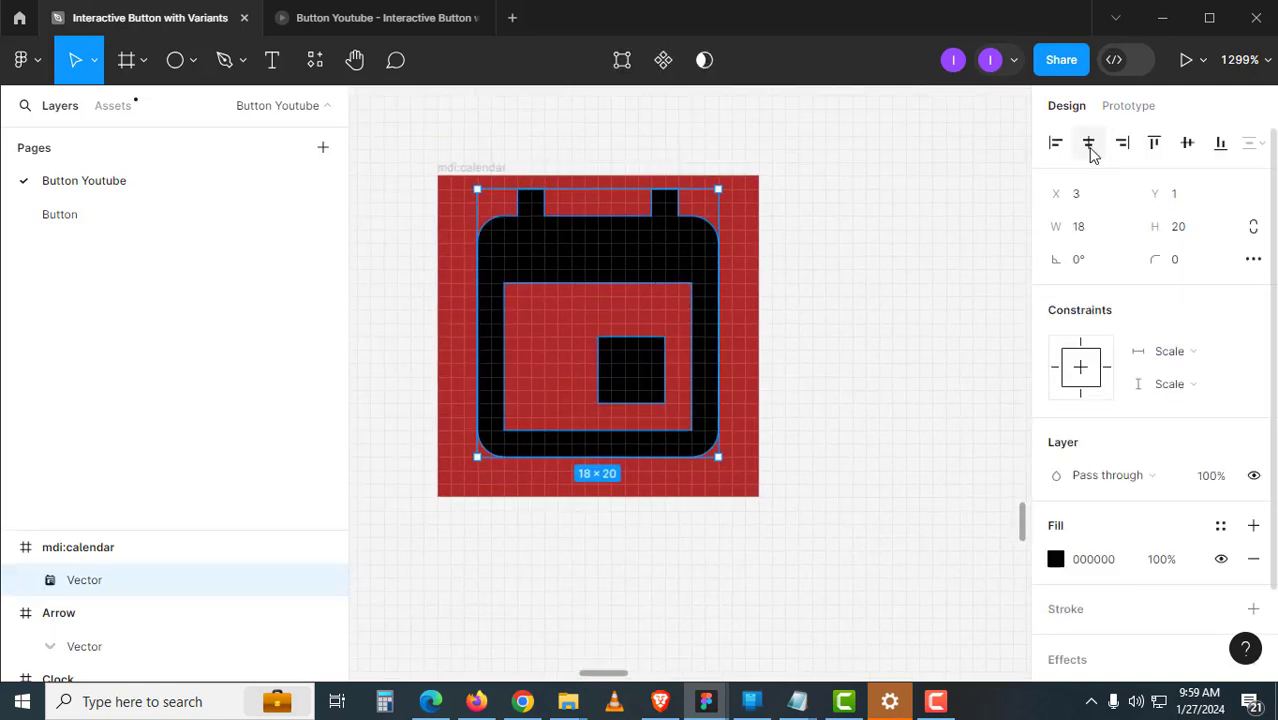
click(1187, 143)
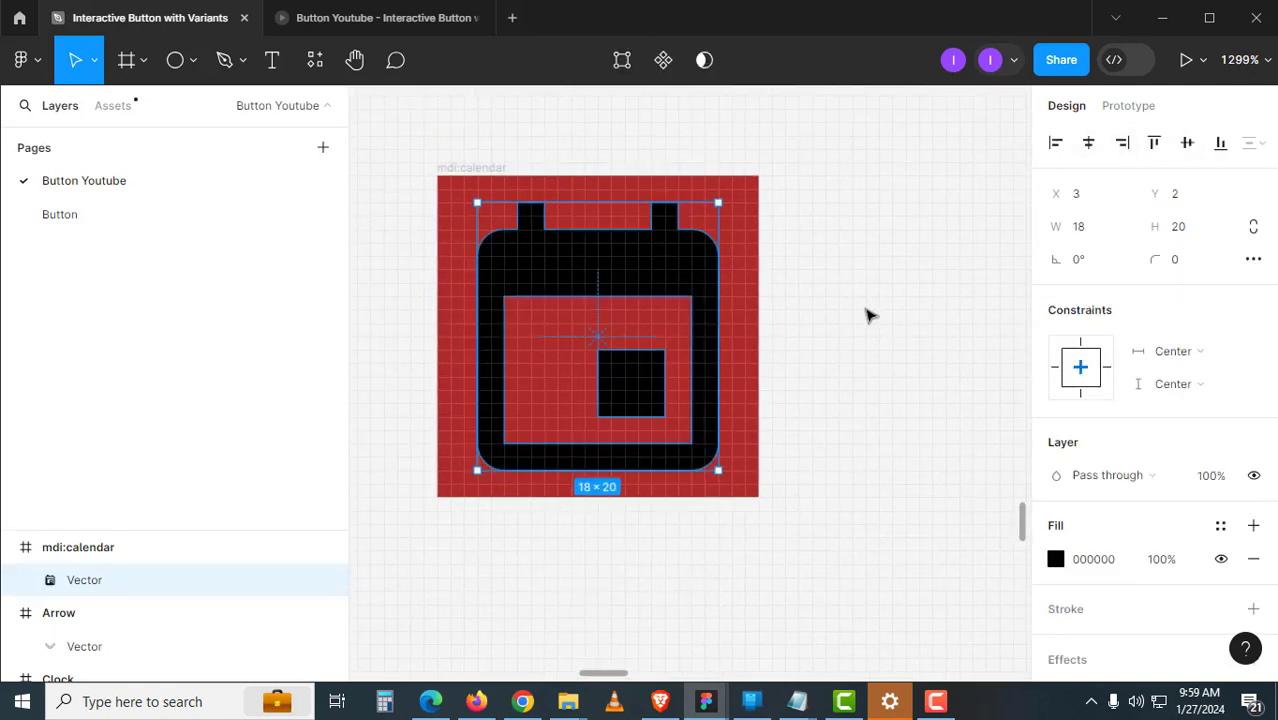
click(739, 343)
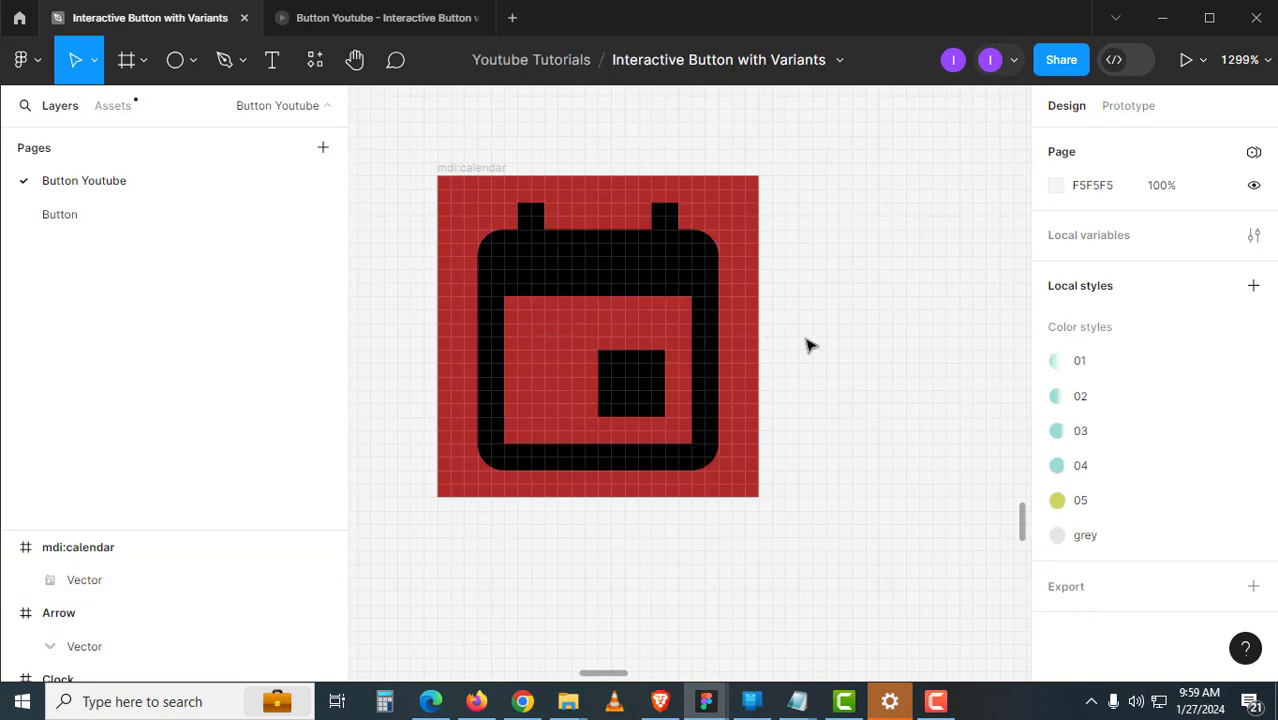
Check the small and big nudge amounts in the preferences.
click(579, 254)
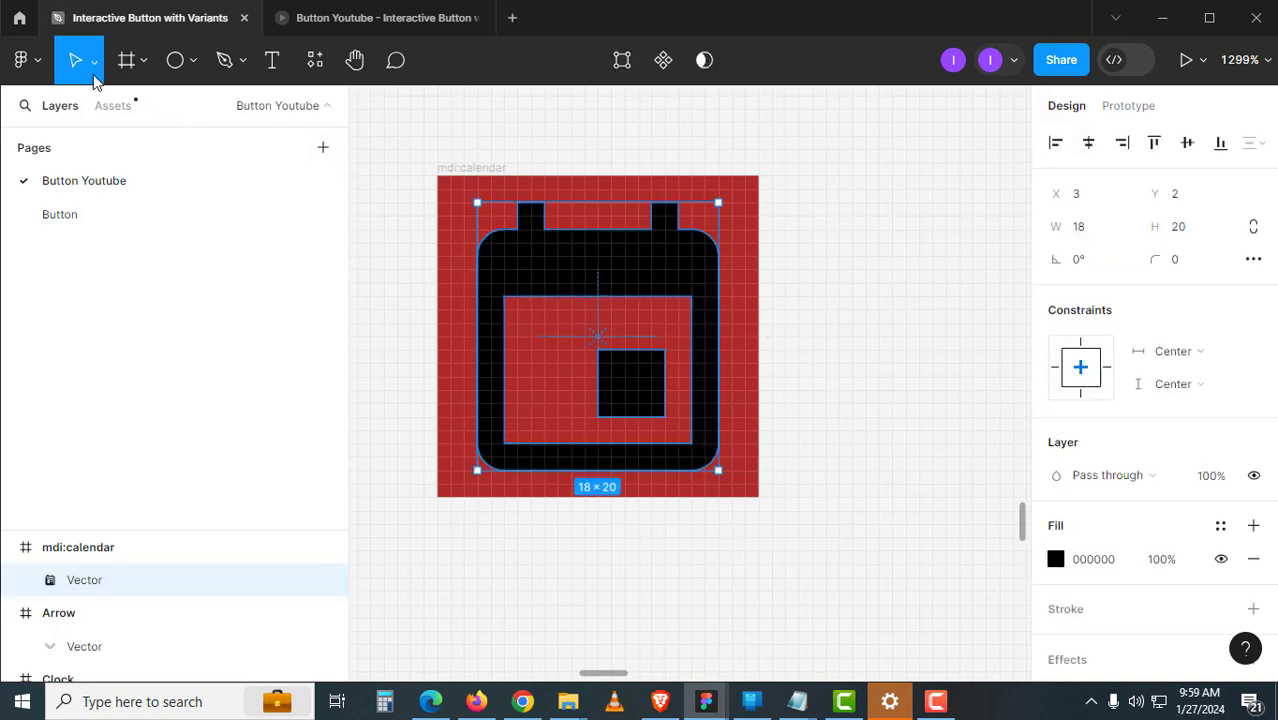
mouse_move(128, 404)
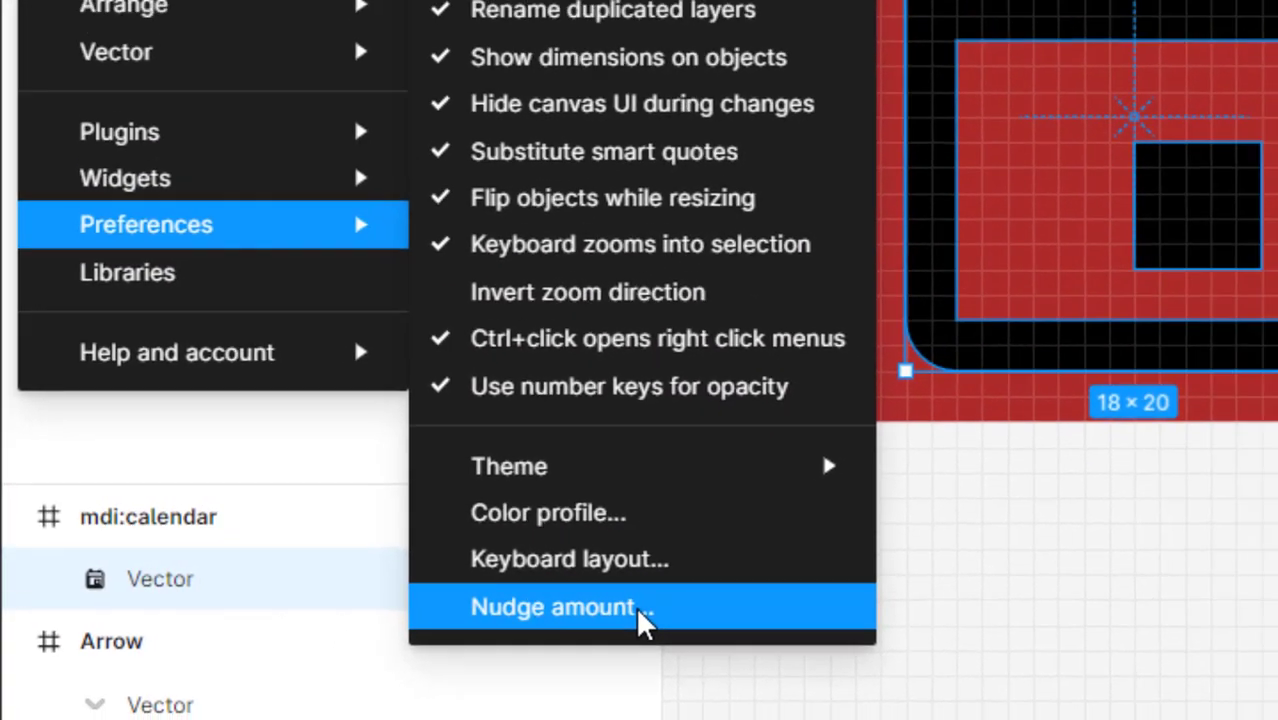
click(722, 611)
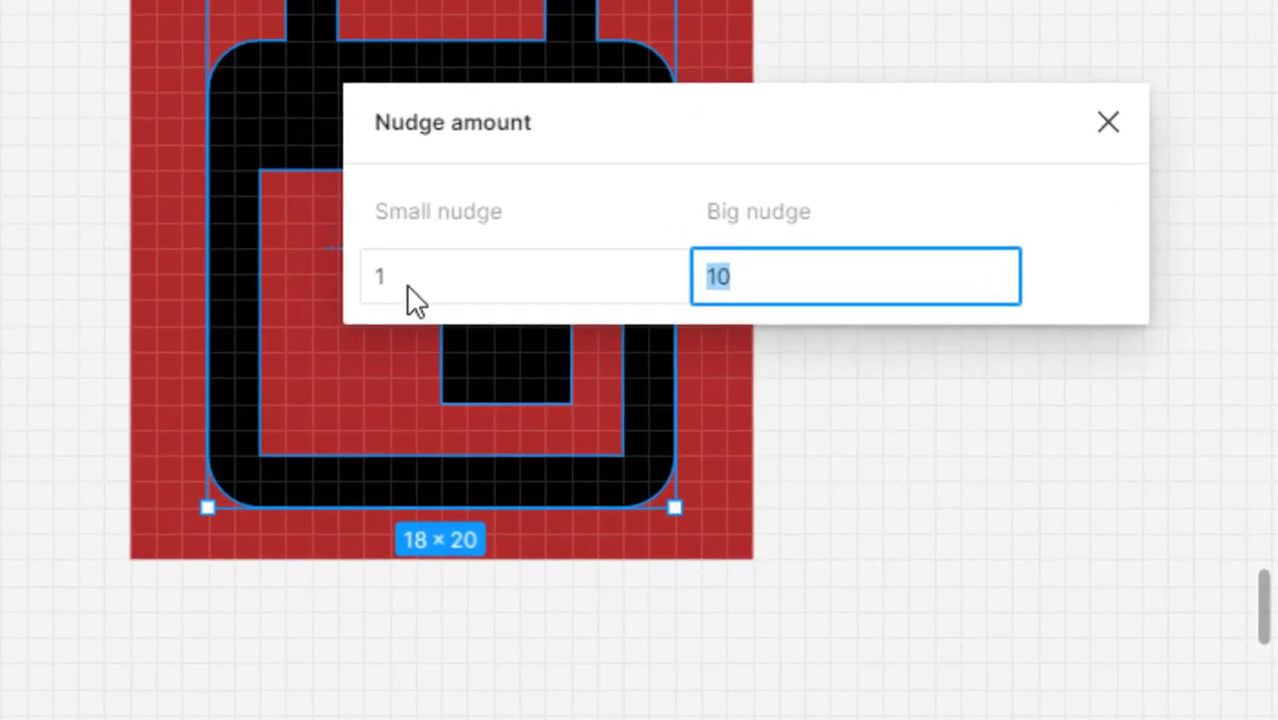
click(1108, 122)
Try nudging the calendar vector sideways by 1 pixel and return it to X 3.
scroll(277, 362, up, 2)
key(Left)
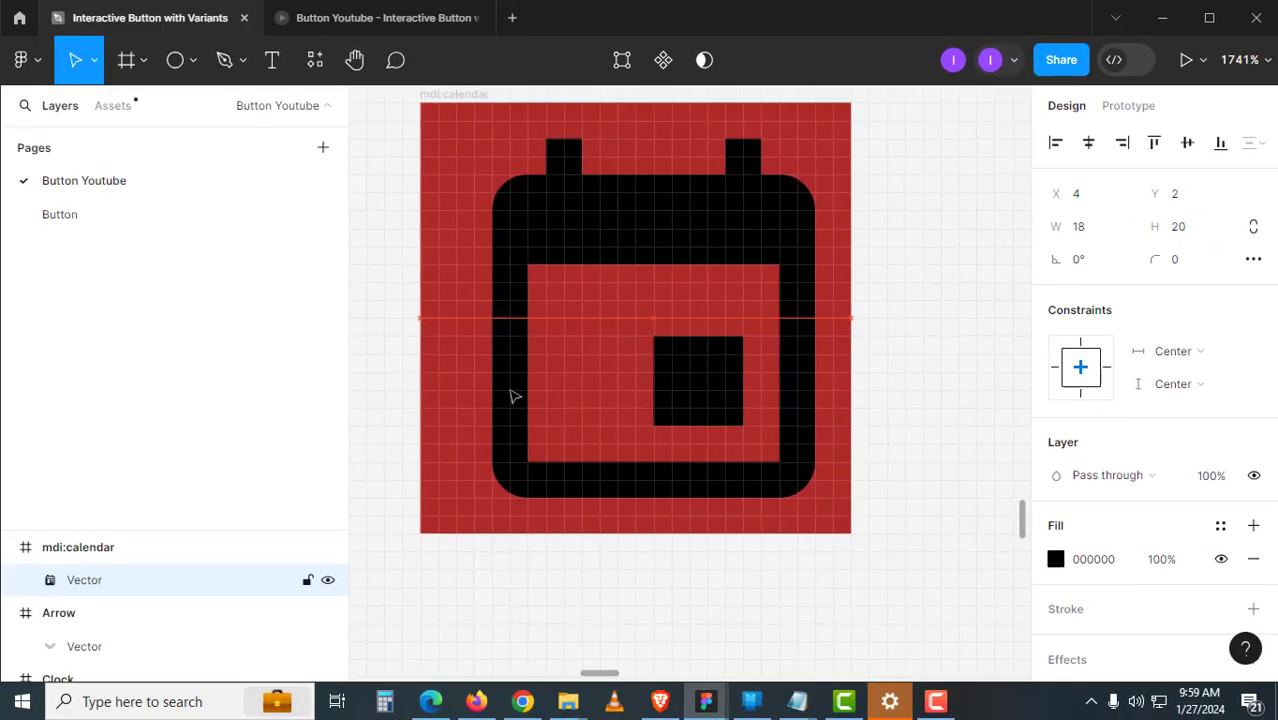
key(Left)
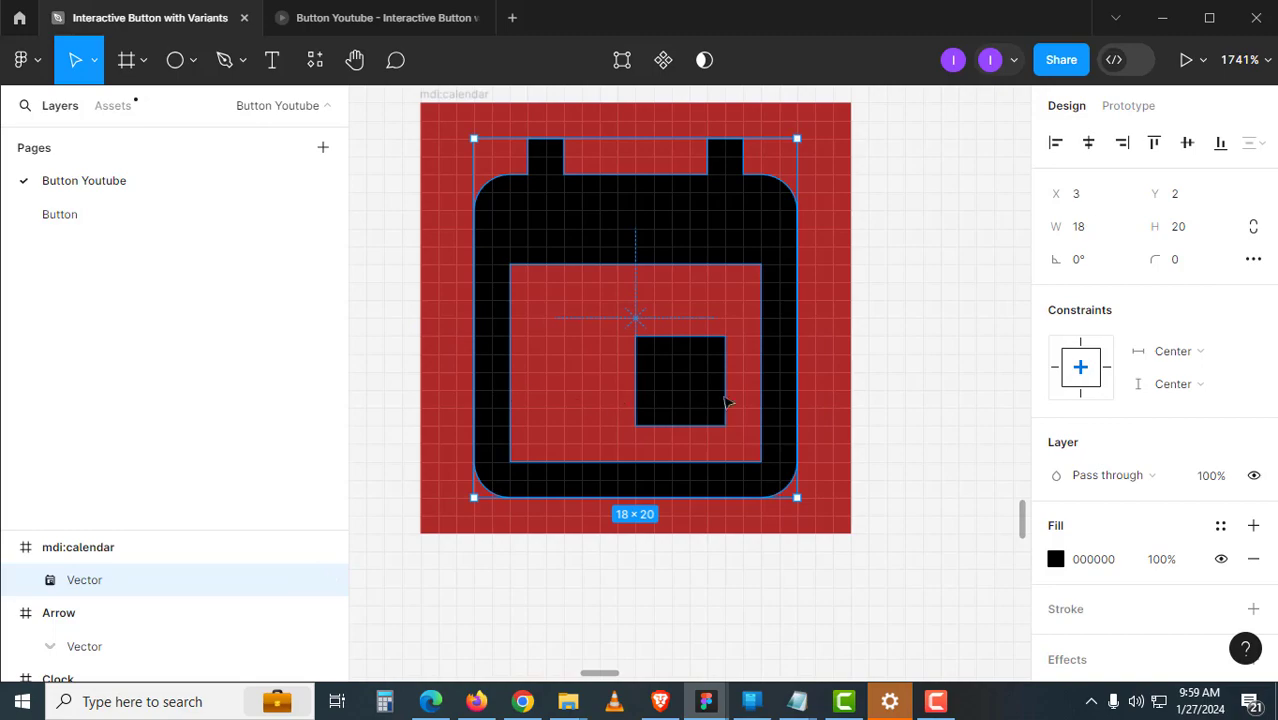
Set the small nudge amount to 0.1 in the preferences.
click(22, 62)
mouse_move(90, 393)
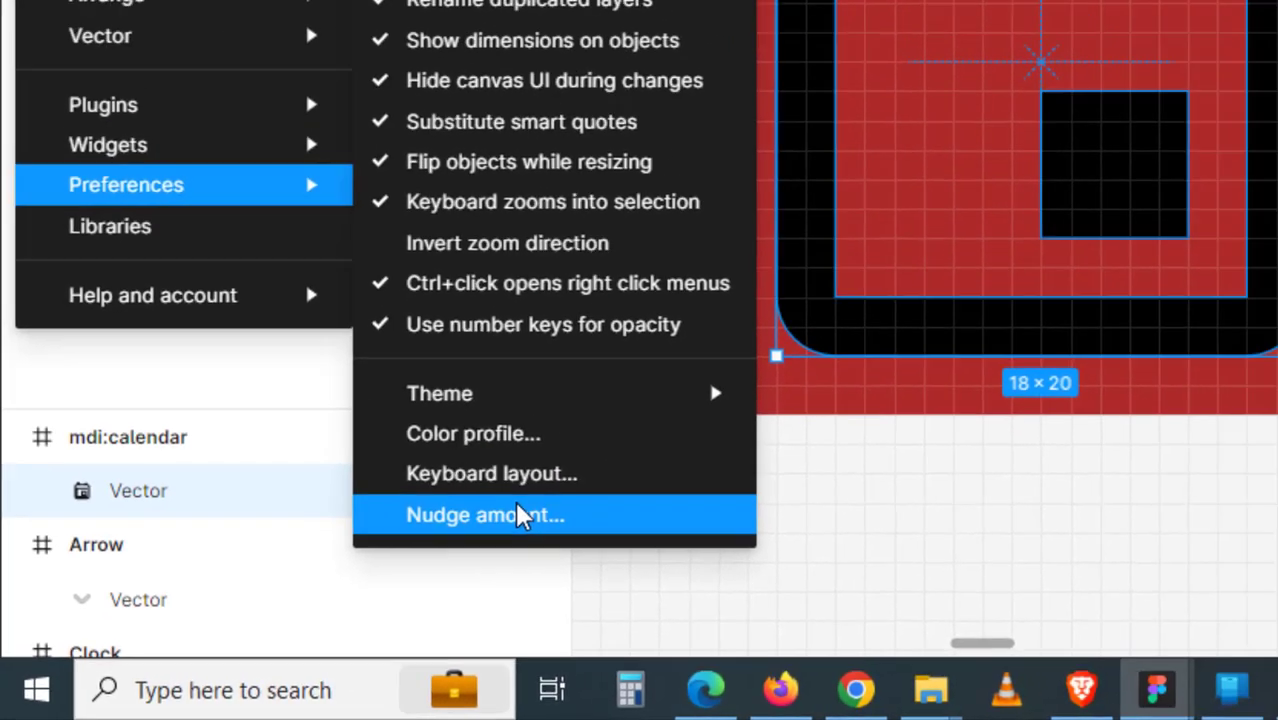
click(610, 475)
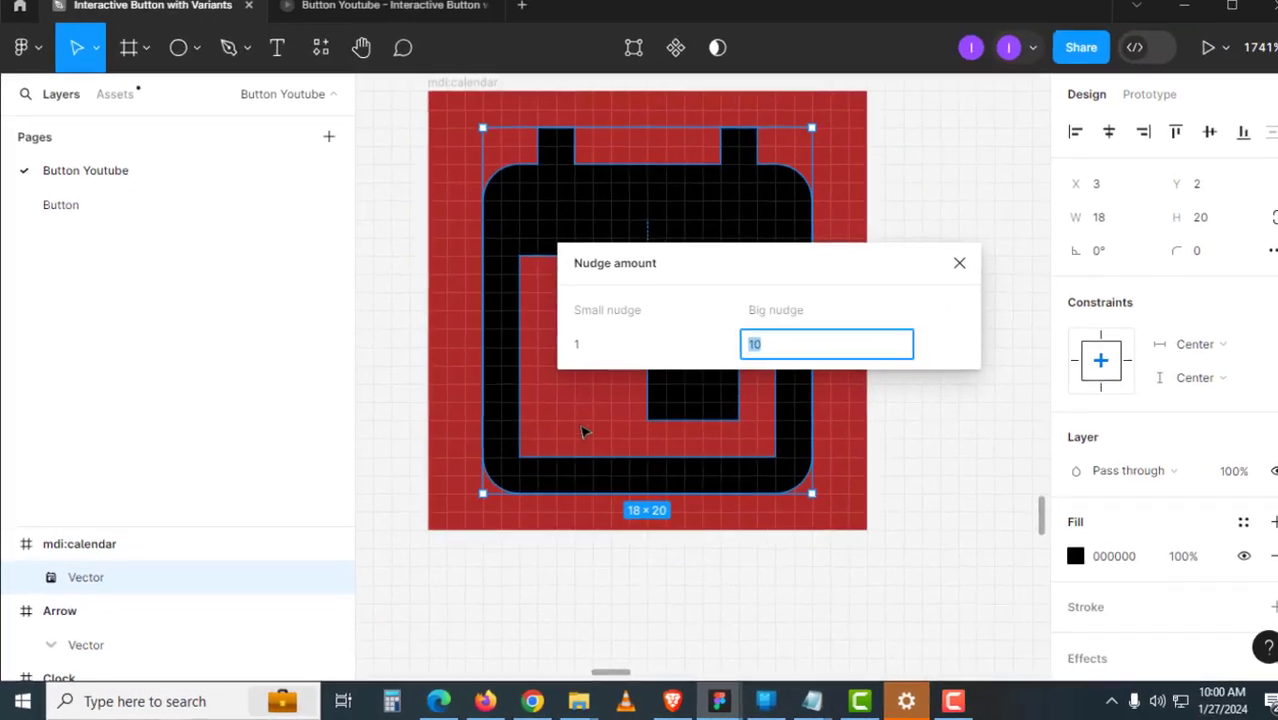
click(602, 342)
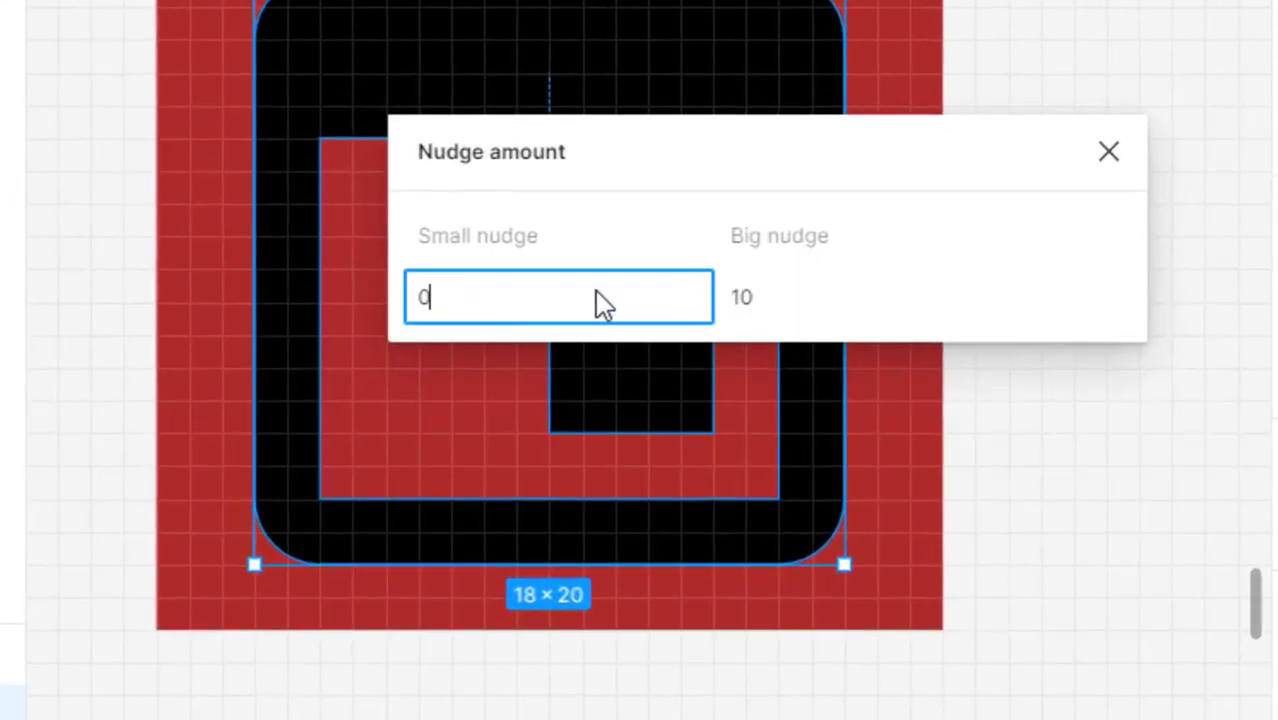
text(0.1)
key(Tab)
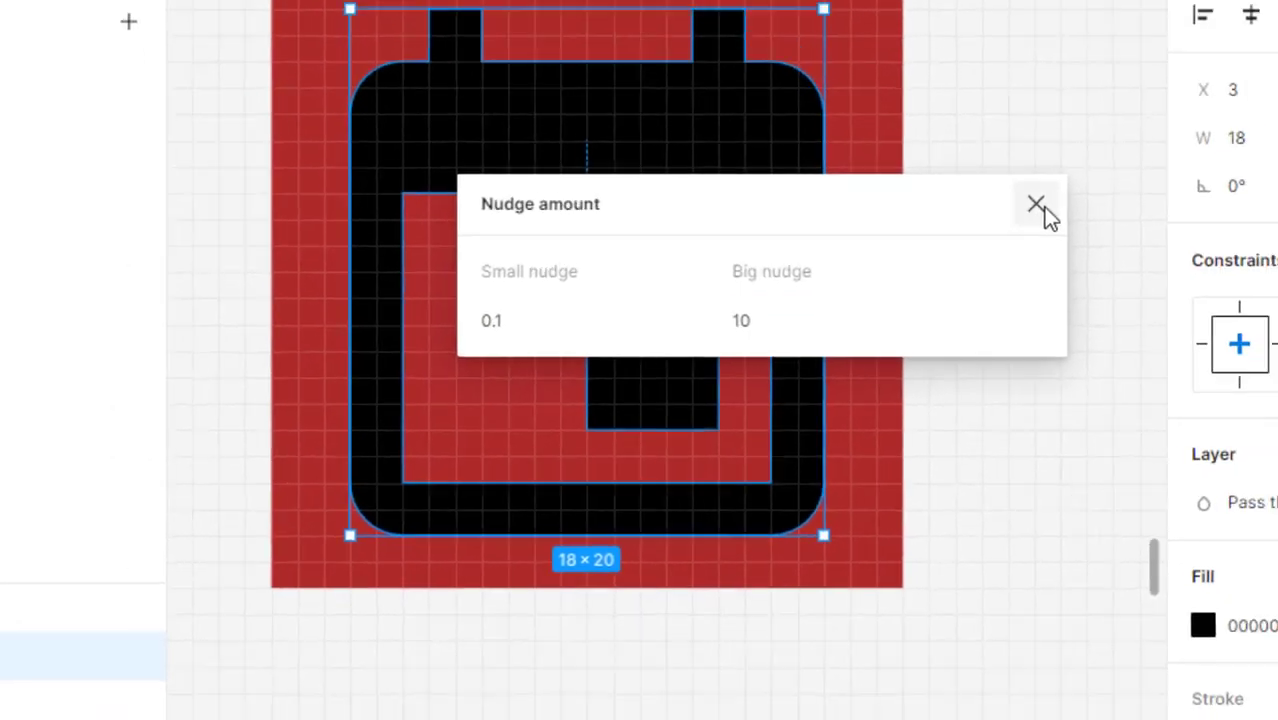
click(1108, 152)
click(933, 305)
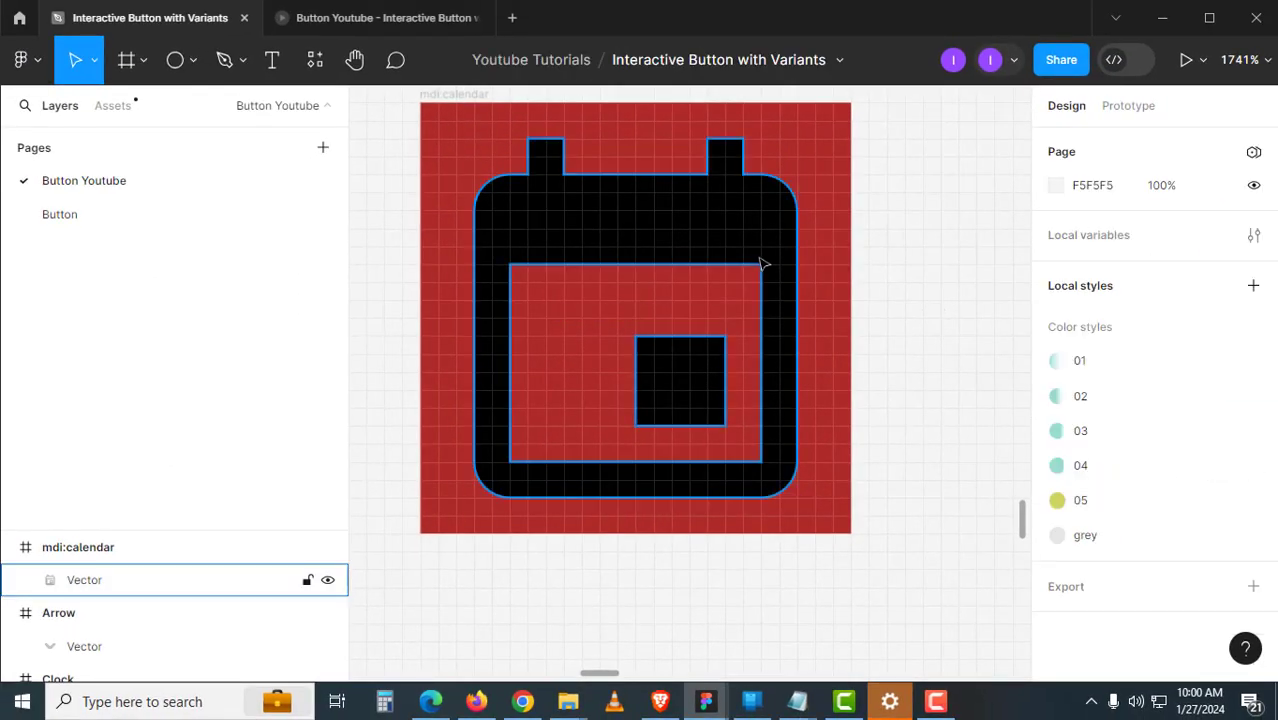
Nudge the calendar vector left in 0.1 increments to X 2.5.
click(760, 263)
key(Left)
key(Left)
key(Left)
key(Left)
key(Left)
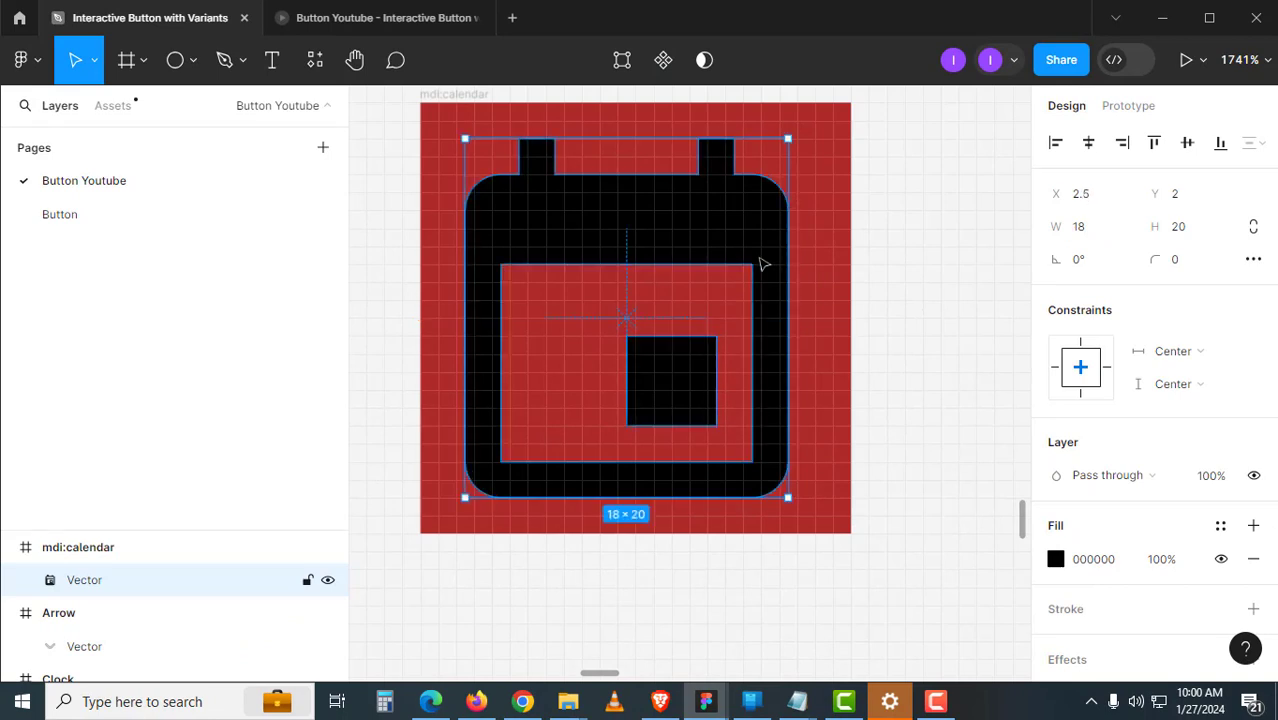
Reopen the nudge amount preferences at the small nudge value and close them.
click(38, 72)
mouse_move(115, 392)
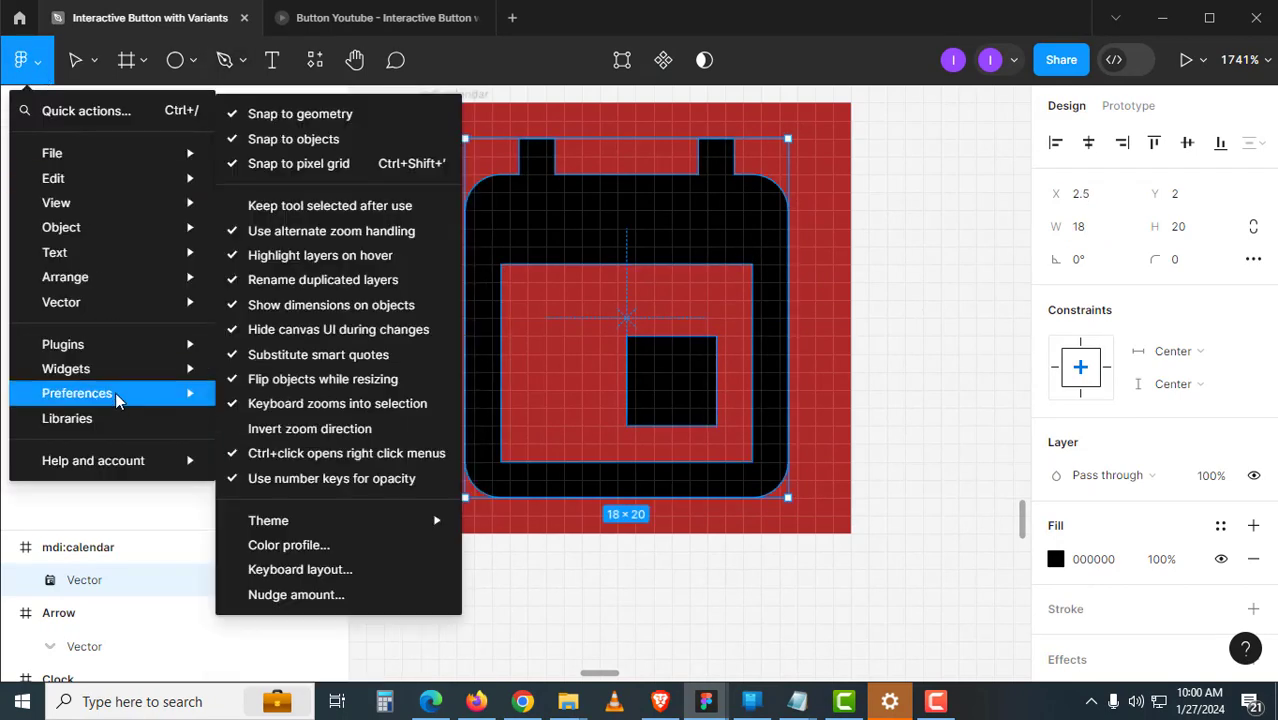
click(314, 596)
click(594, 364)
key(Escape)
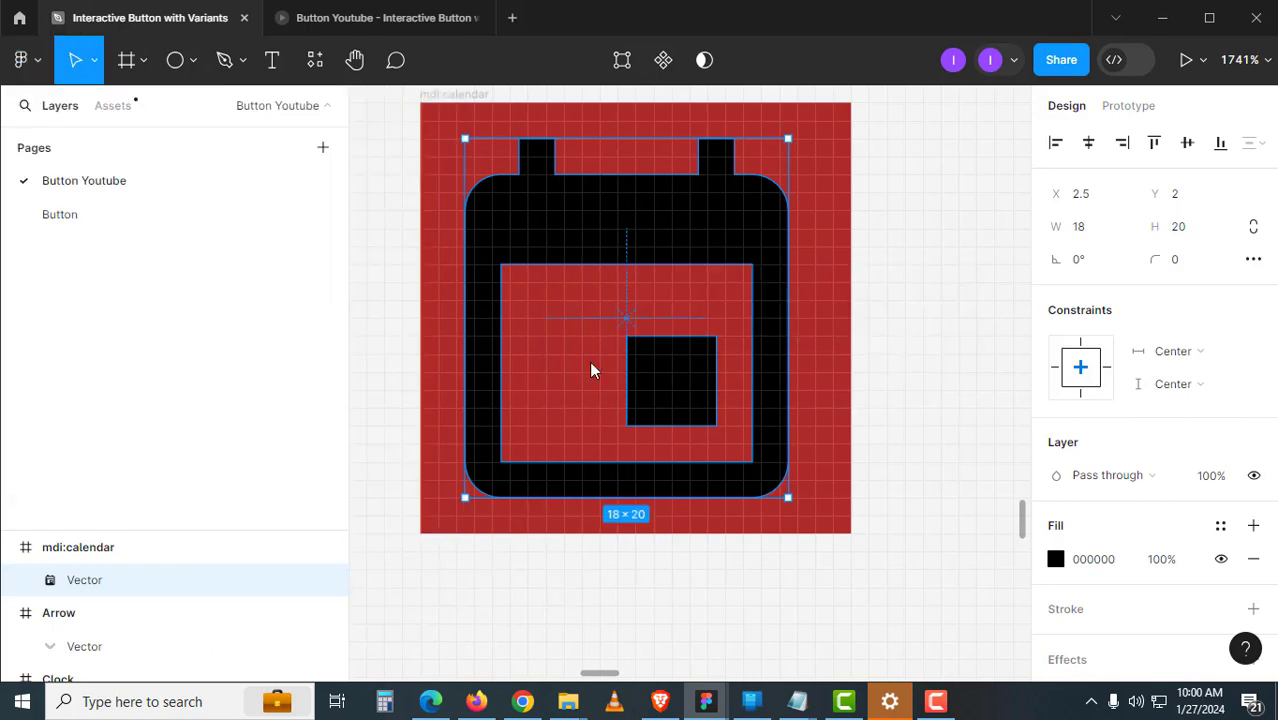
Realign the calendar vector to the horizontal center of its frame.
click(915, 290)
click(788, 252)
click(1088, 145)
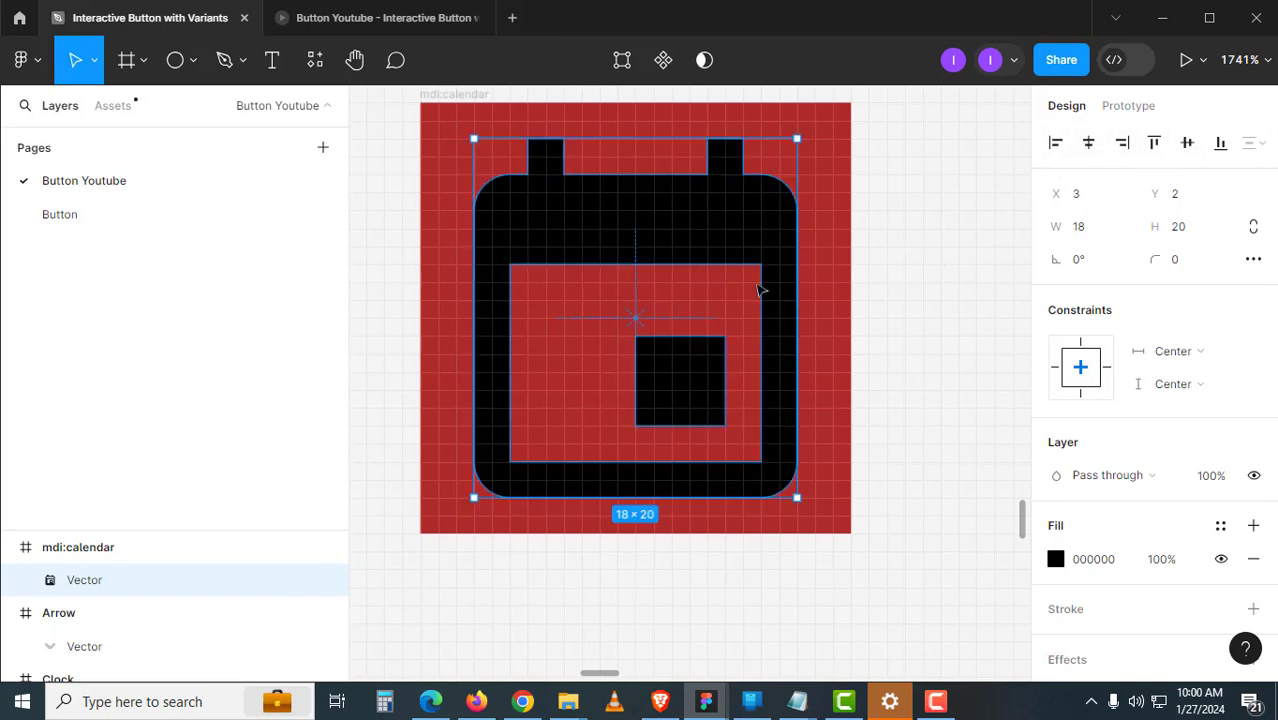
click(912, 312)
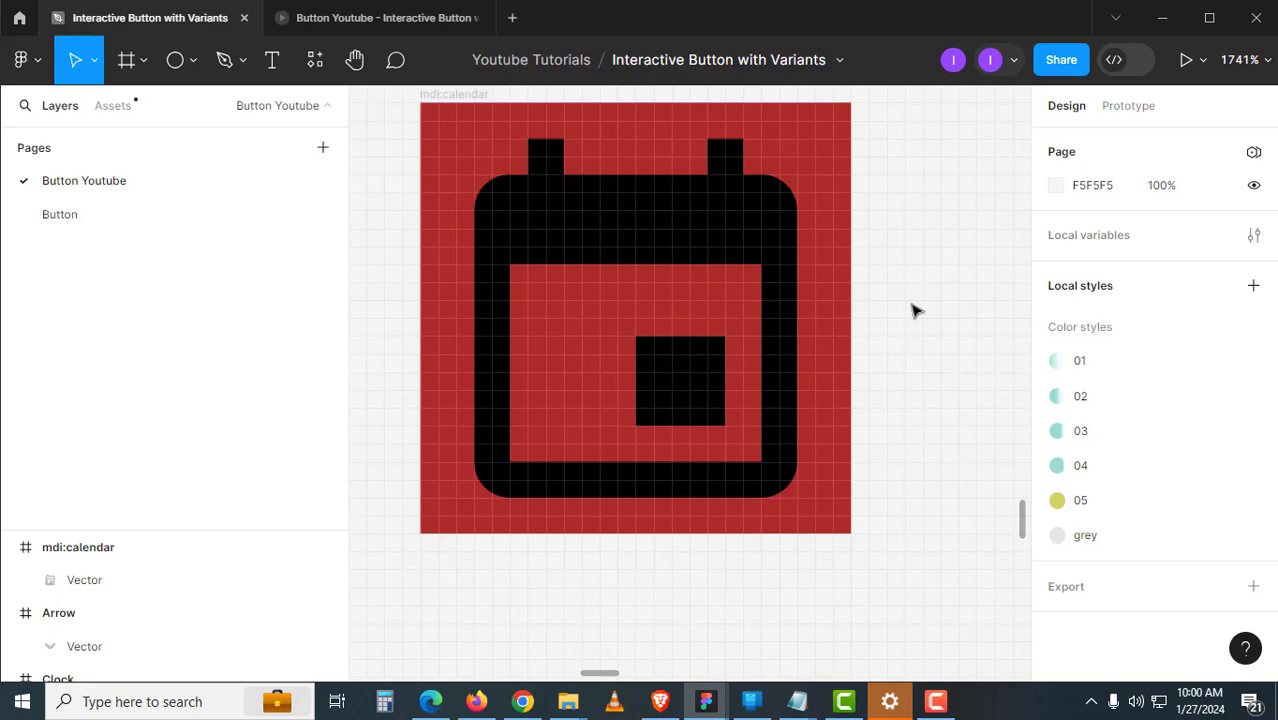
Set both the horizontal and vertical constraints of the calendar vector to Scale.
click(770, 243)
click(1183, 352)
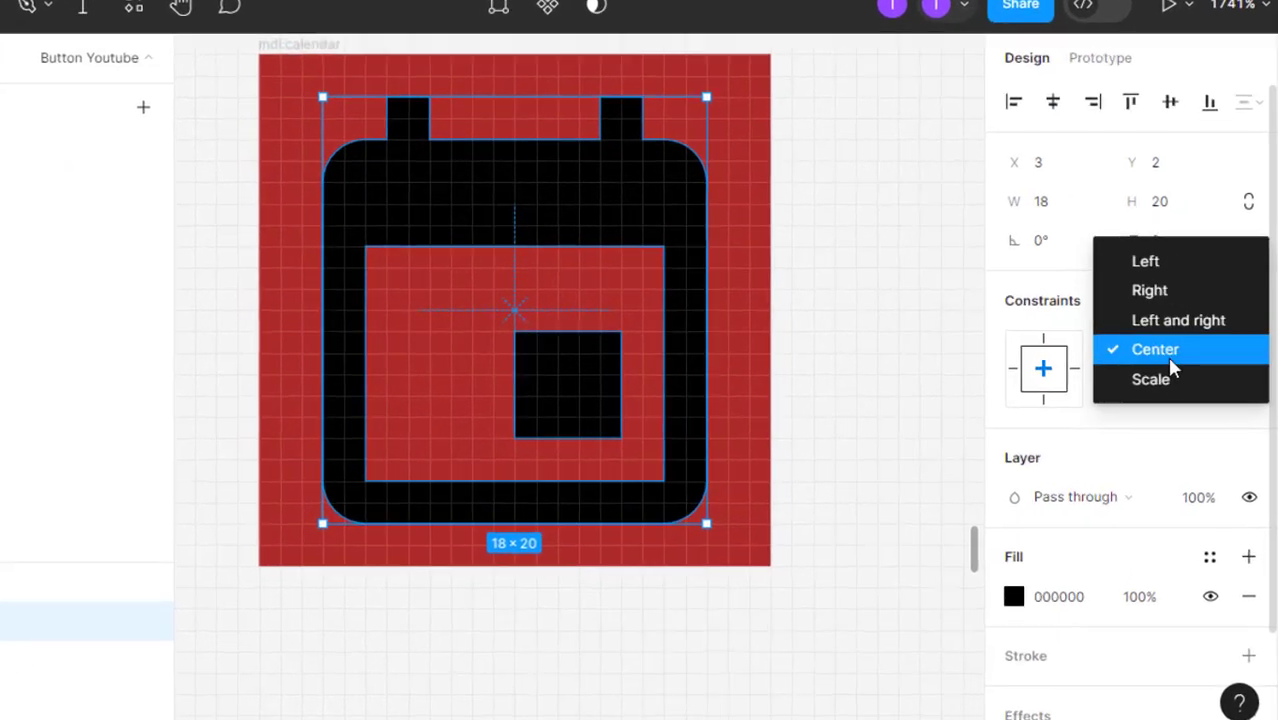
click(1162, 384)
click(1158, 391)
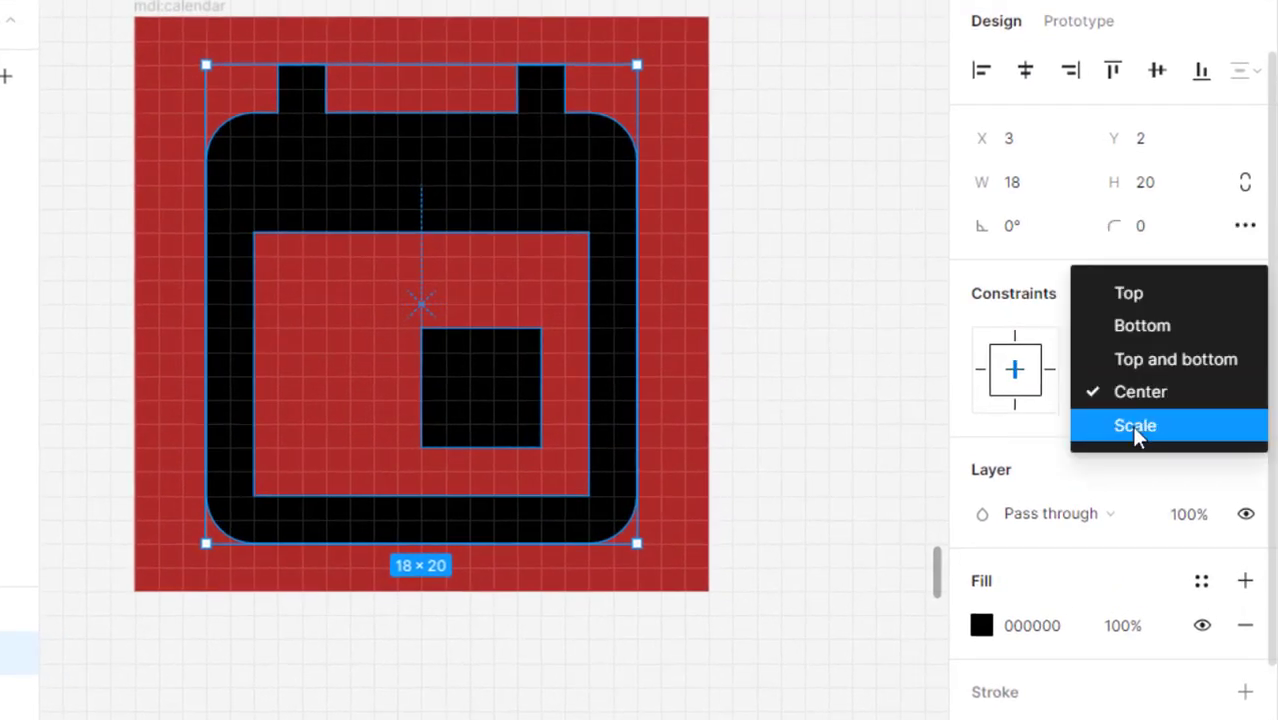
click(1135, 426)
click(793, 365)
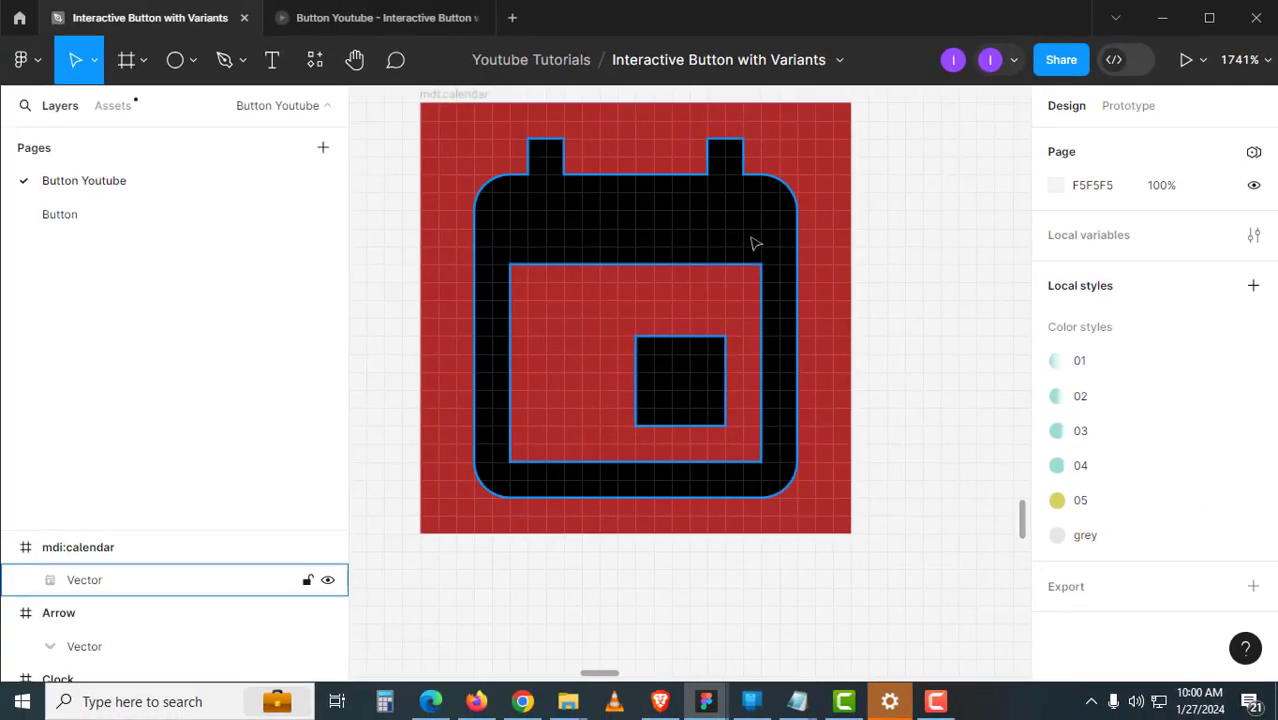
click(755, 243)
ctrl+scroll(937, 358, down, 3)
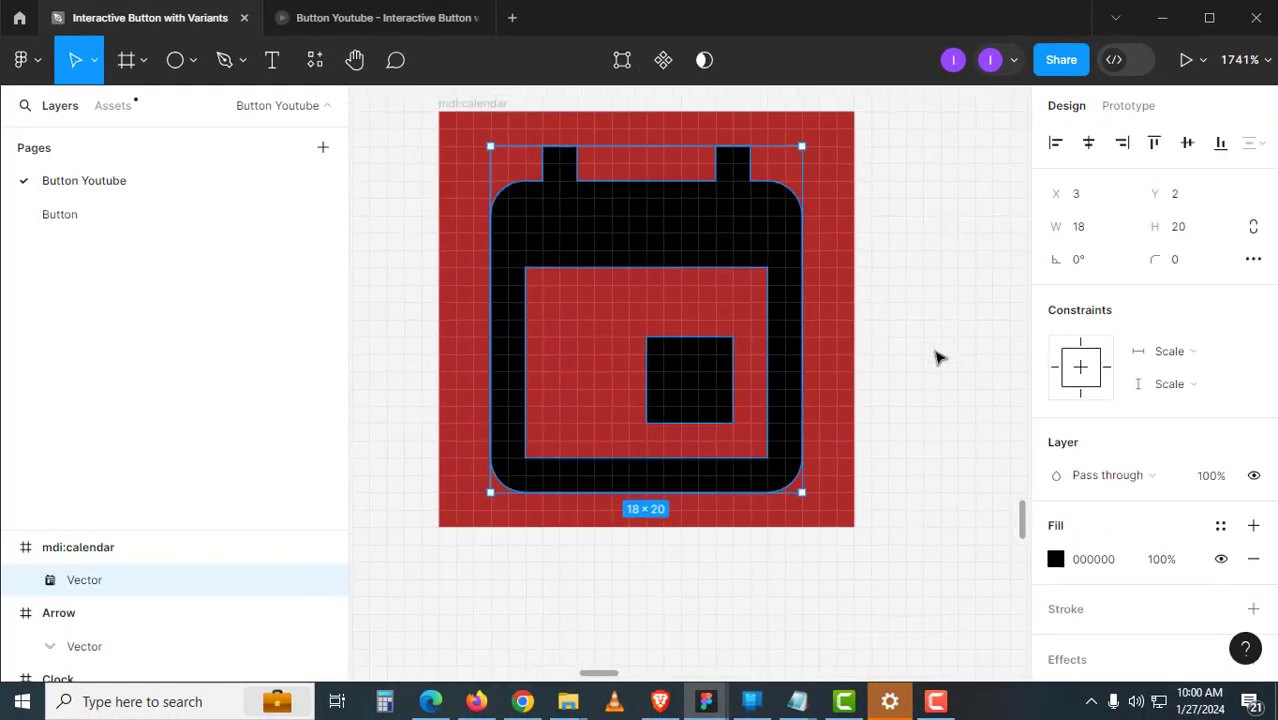
drag(937, 358, 736, 357)
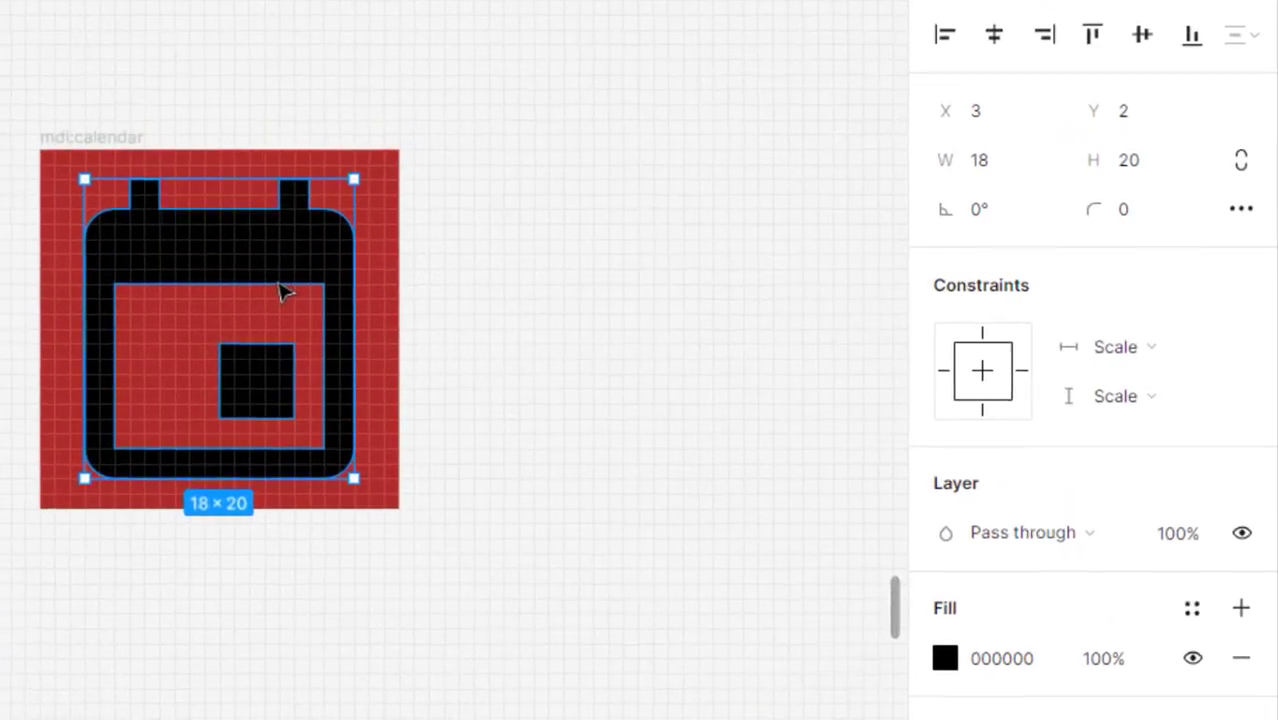
Rename the mdi:calendar frame to "calendar".
click(517, 212)
click(245, 86)
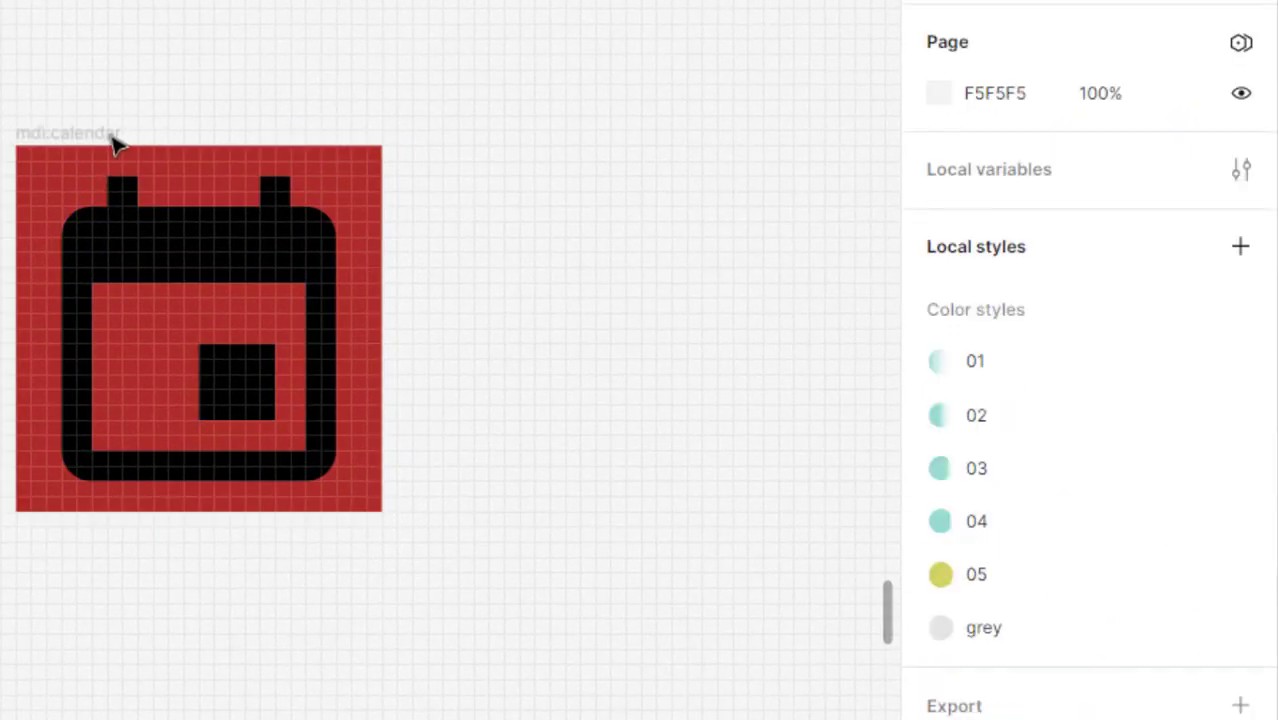
click(114, 135)
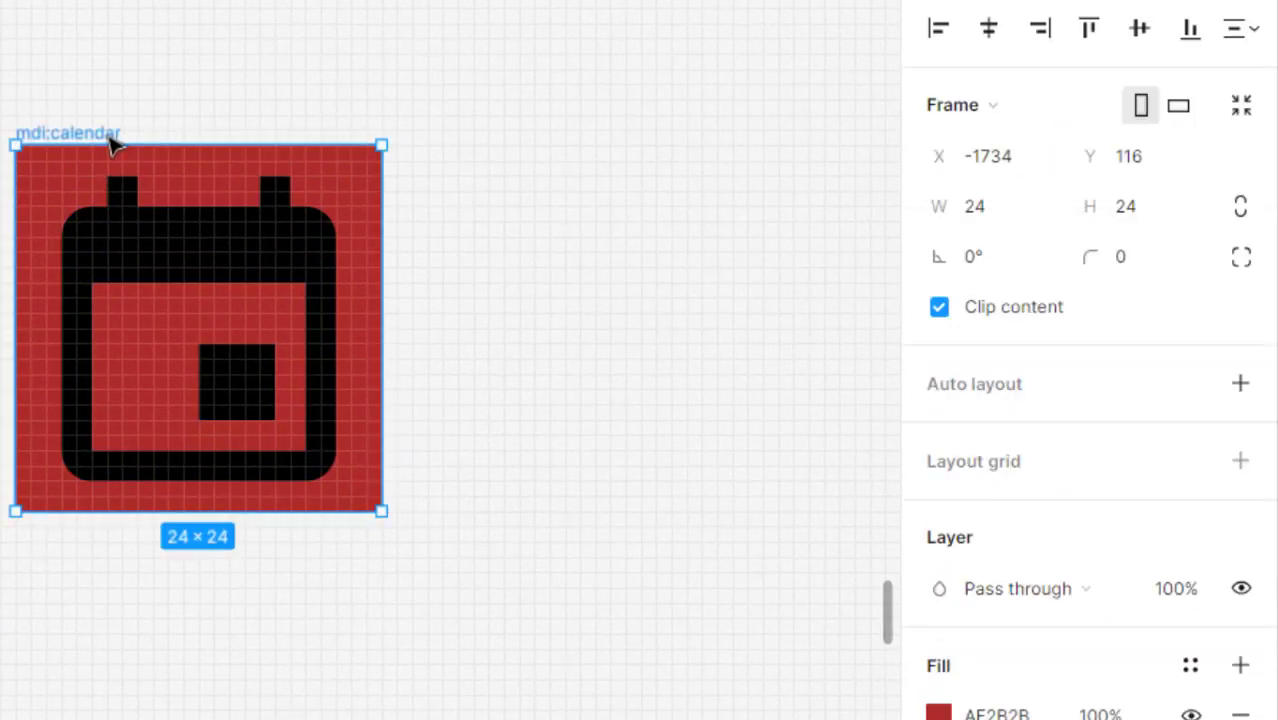
click(565, 208)
click(110, 134)
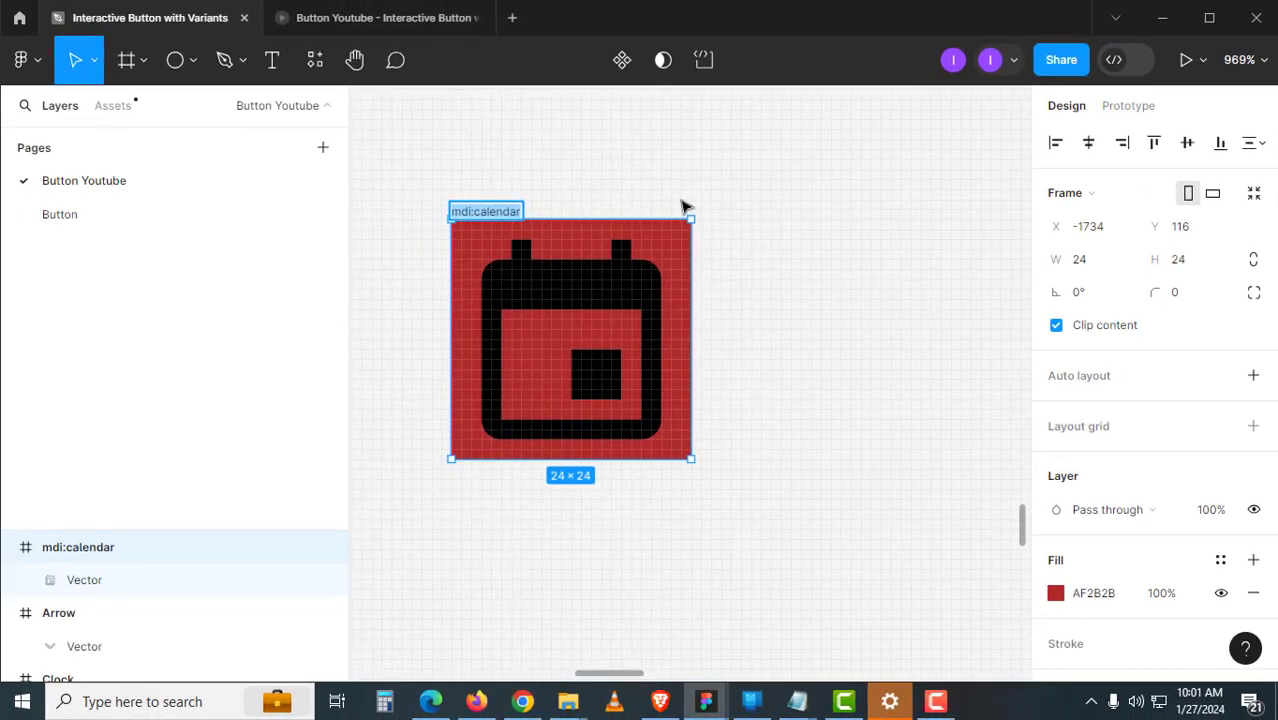
text(ca)
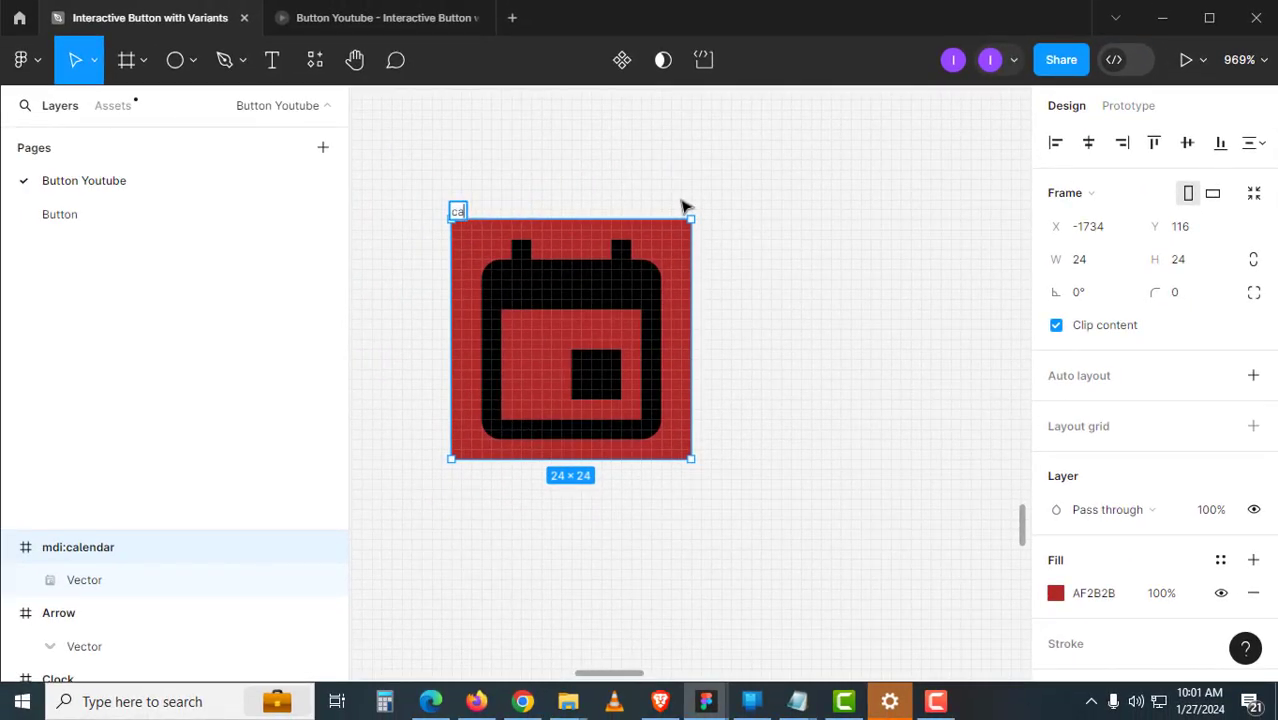
key(Return)
Convert the calendar frame into a component and cut it from the canvas.
click(622, 59)
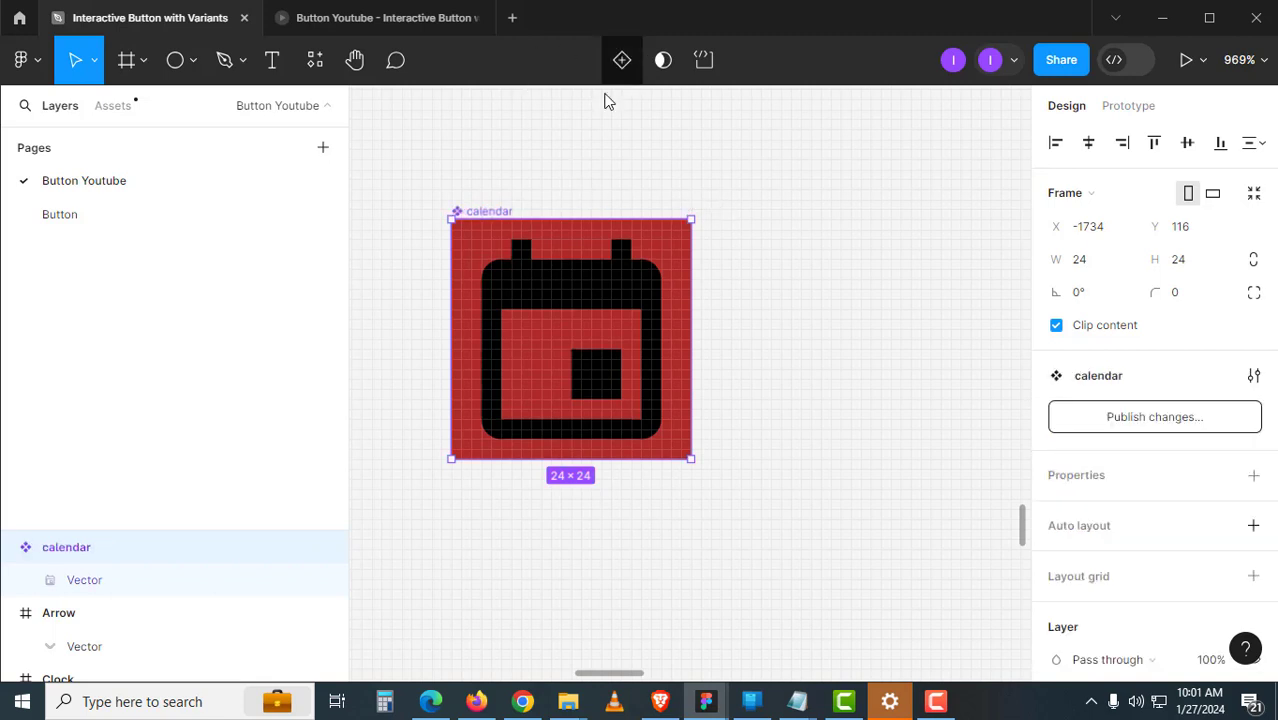
click(565, 177)
drag(507, 215, 667, 235)
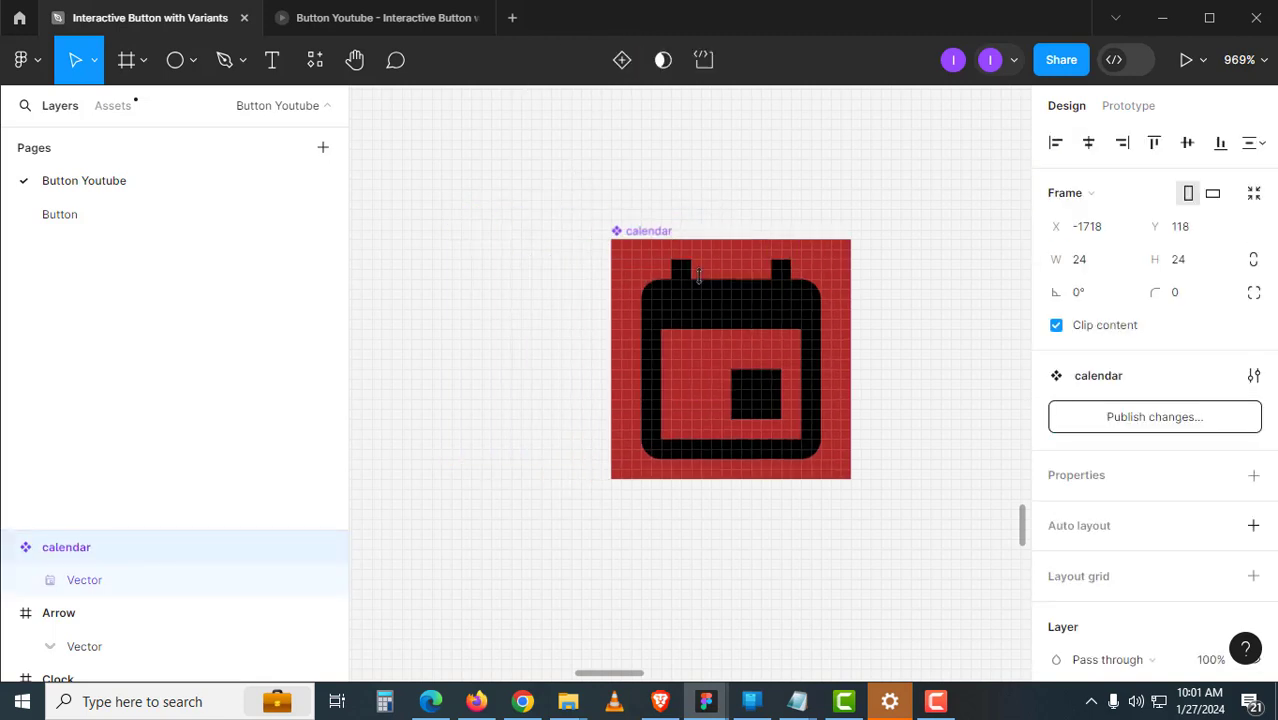
key(Delete)
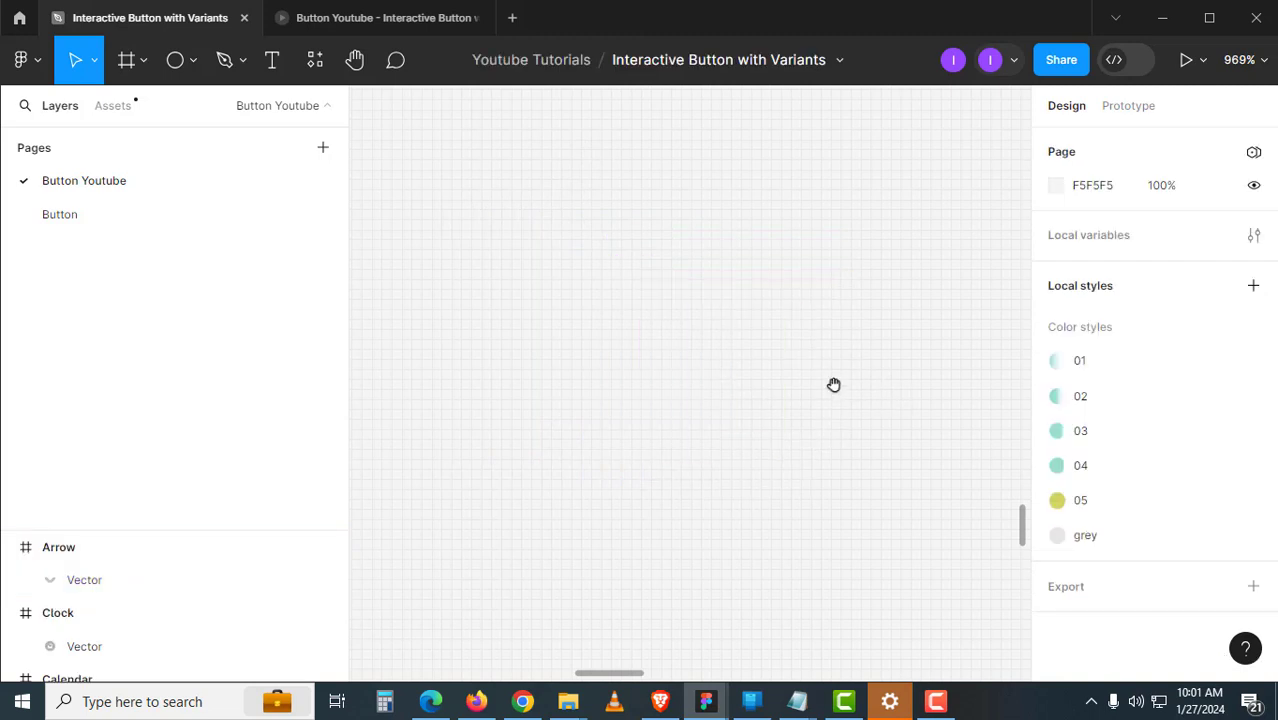
Add auto layout to the Left Icons component set.
key(minus)
key(minus)
click(639, 154)
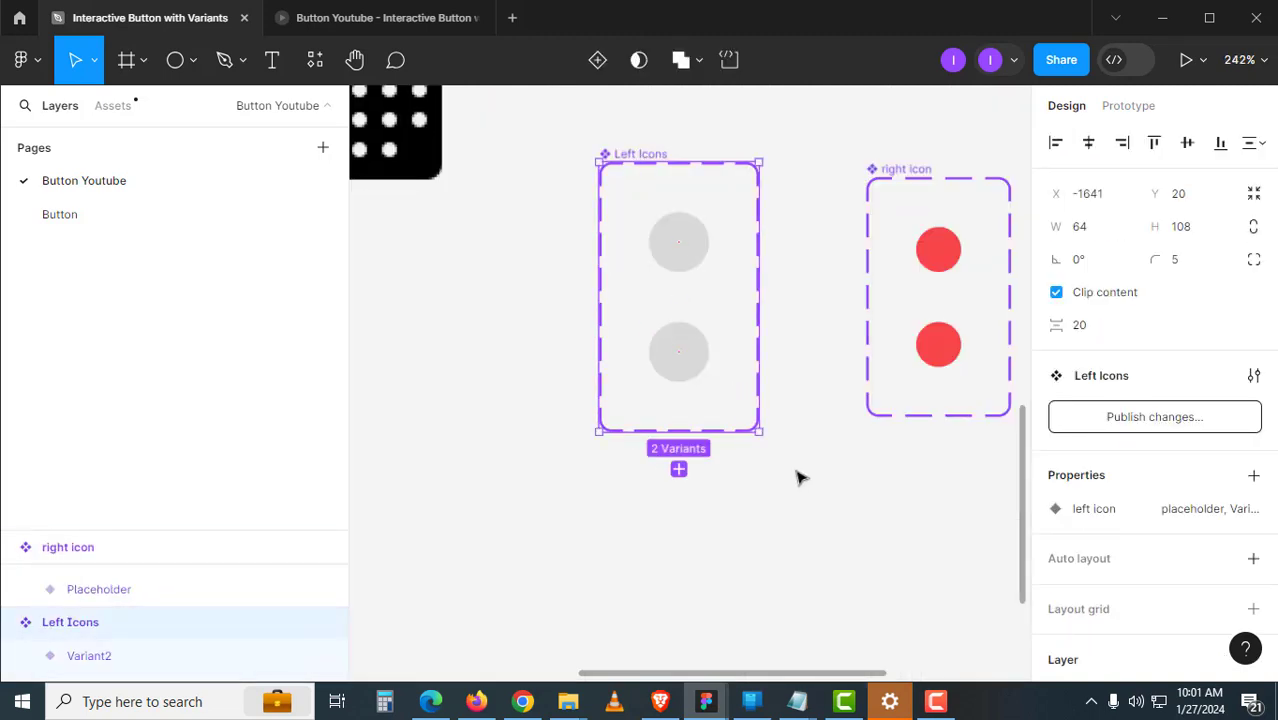
key(shift+a)
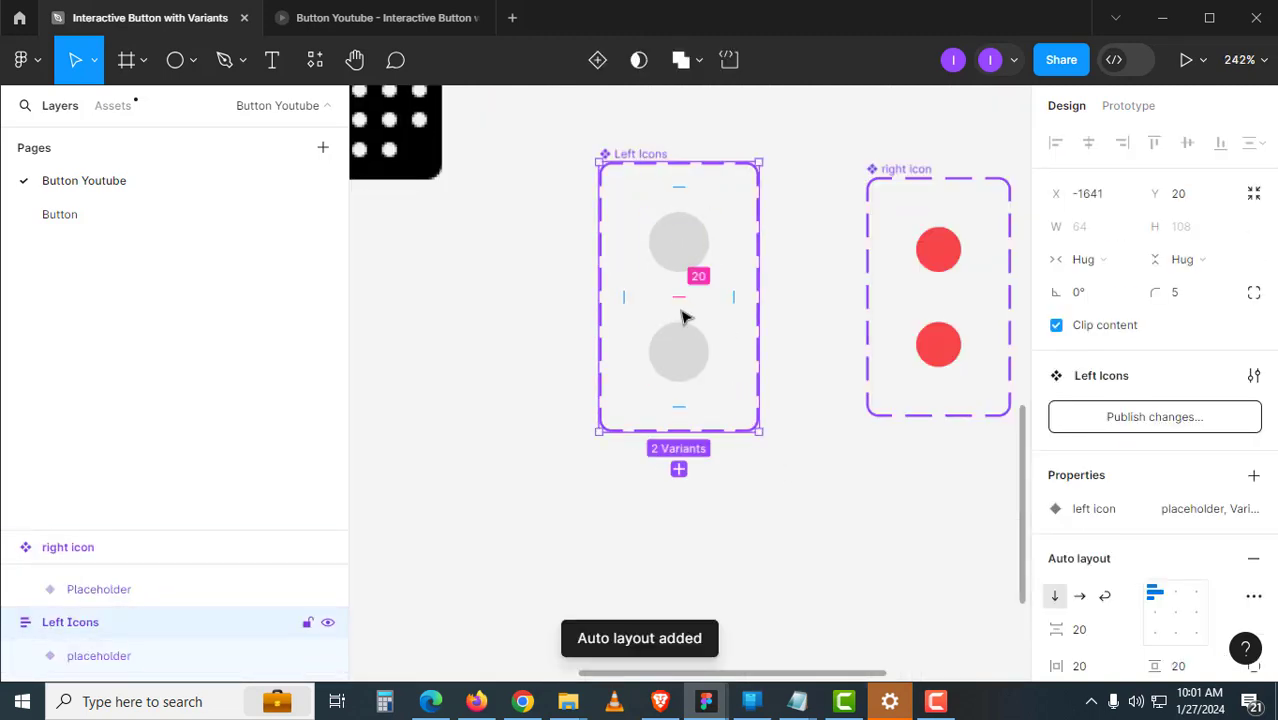
click(790, 534)
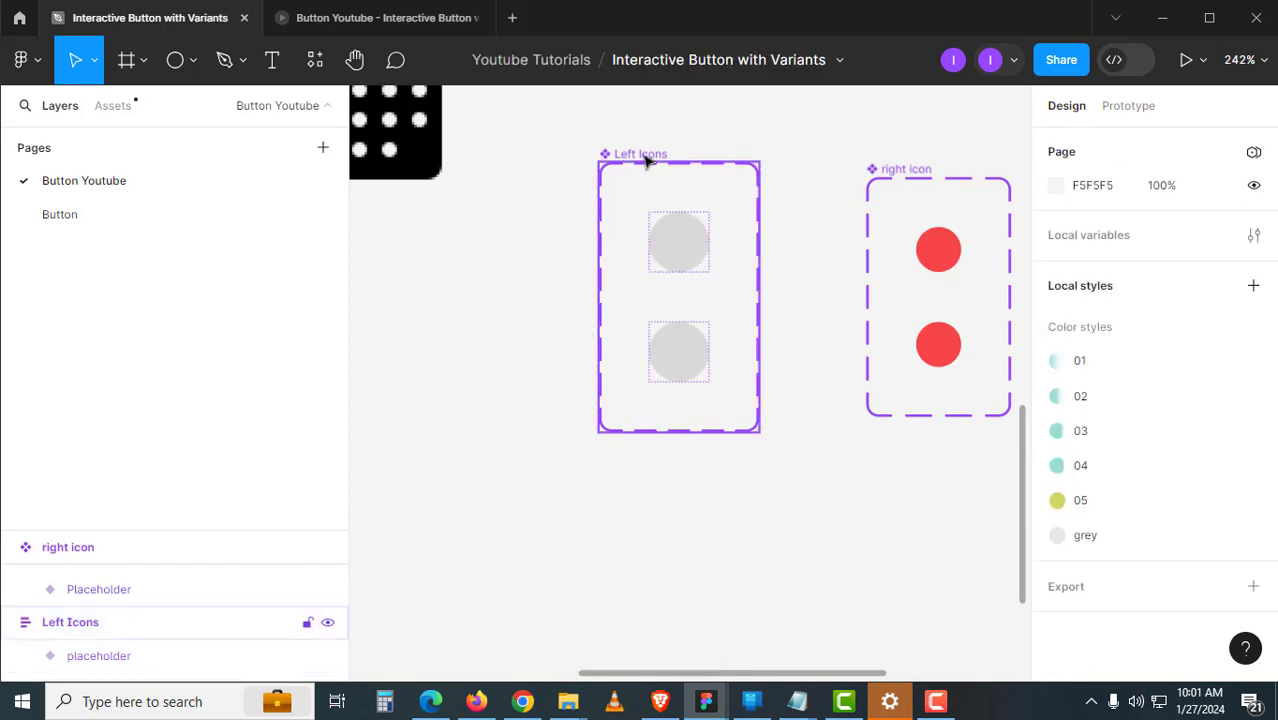
Paste the calendar component into the Left Icons set as an additional variant.
click(648, 156)
key(ctrl+v)
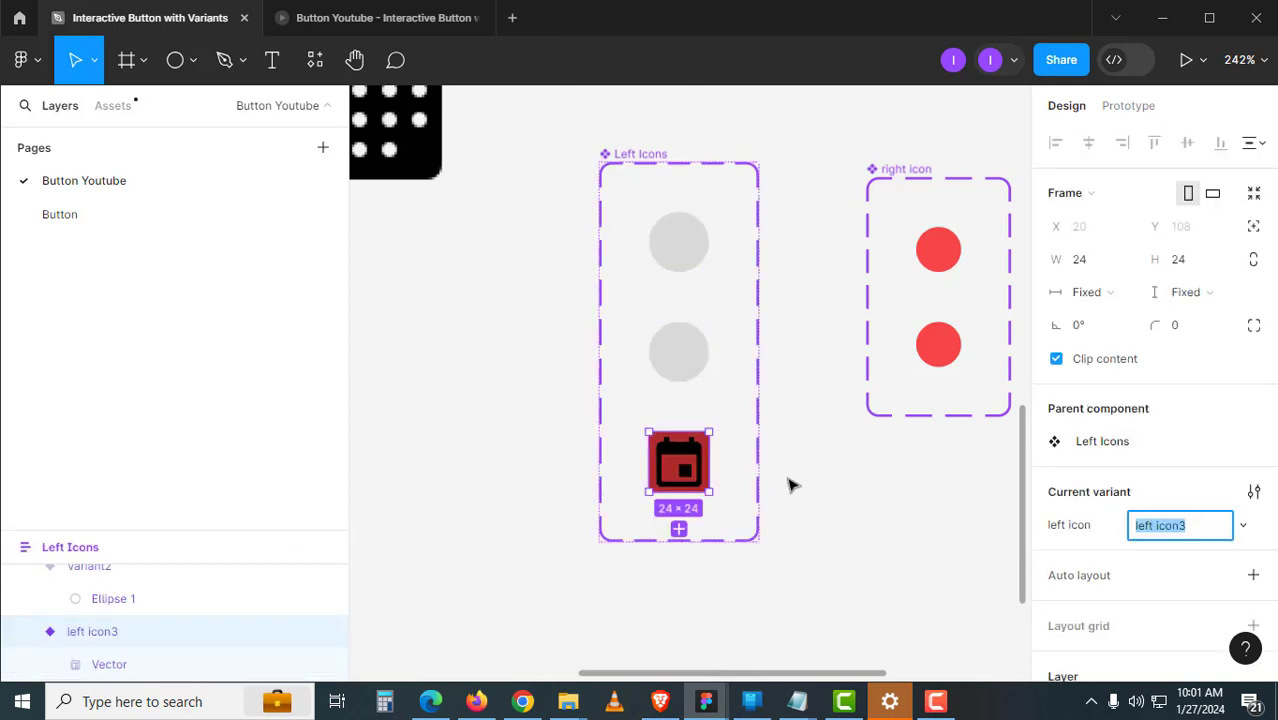
click(787, 482)
Move the calendar variant above the second grey circle in Left Icons and delete that circle variant.
click(705, 484)
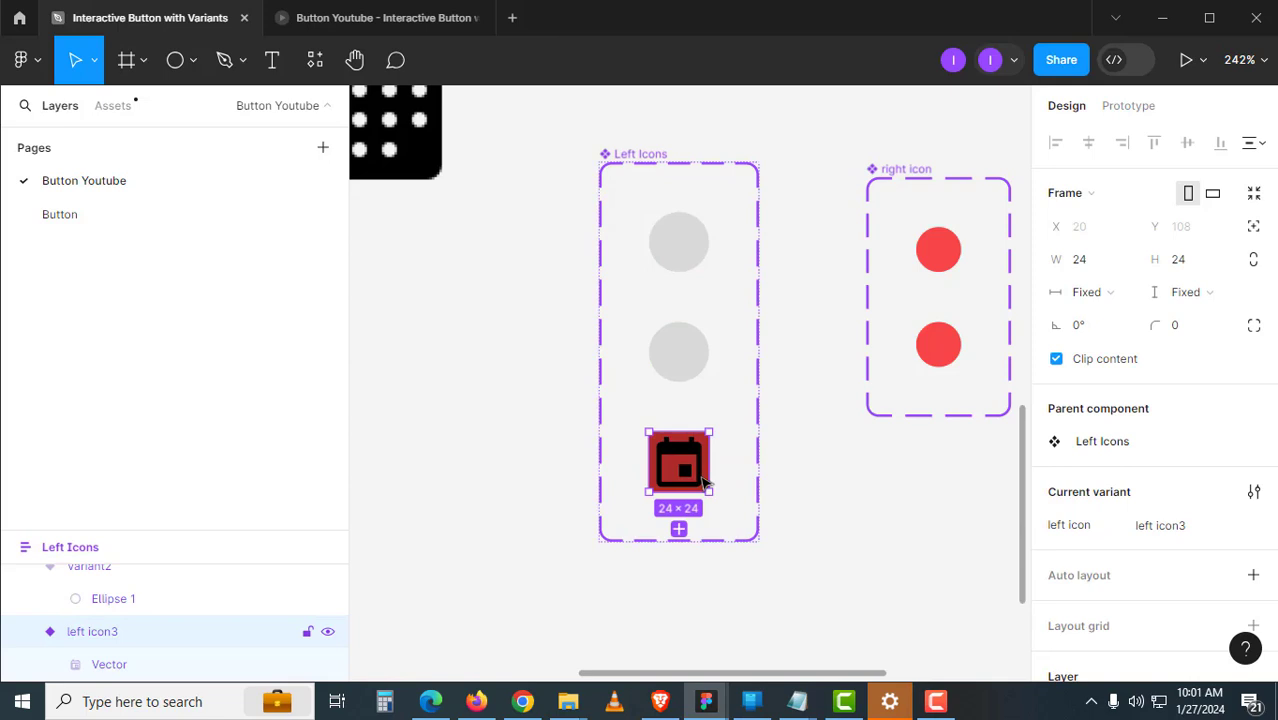
key(Up)
click(765, 485)
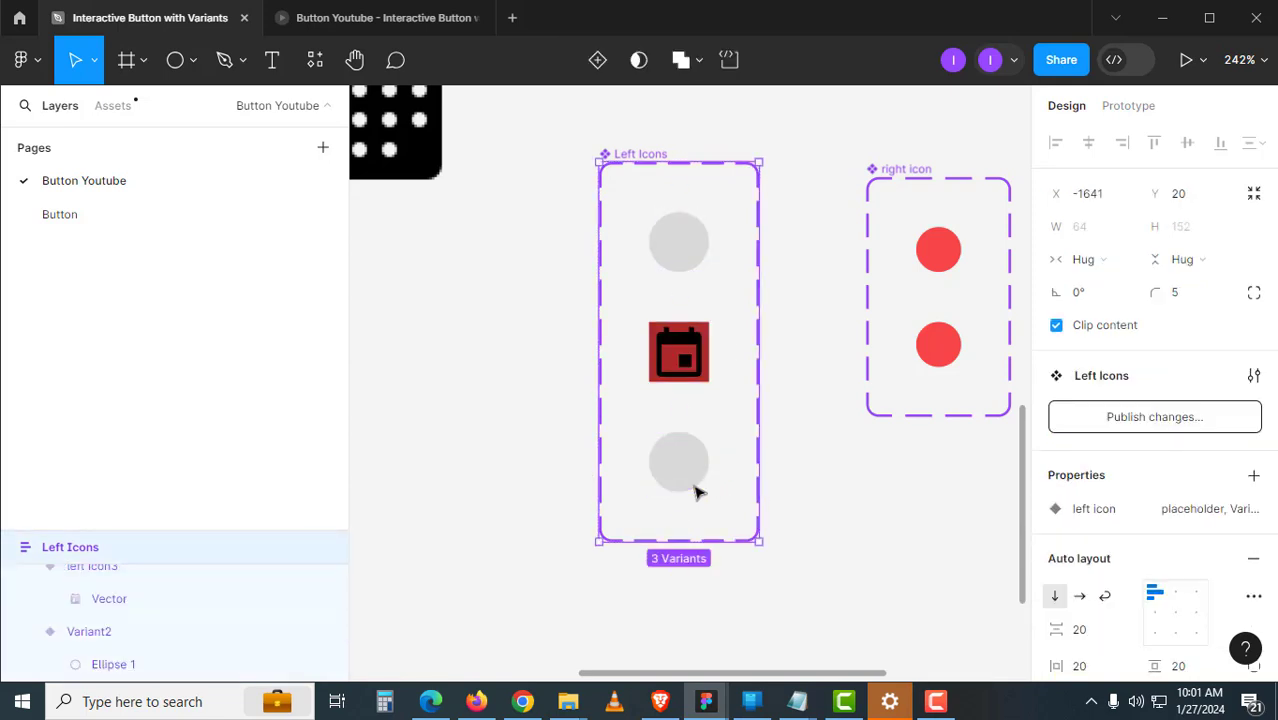
click(697, 490)
key(Delete)
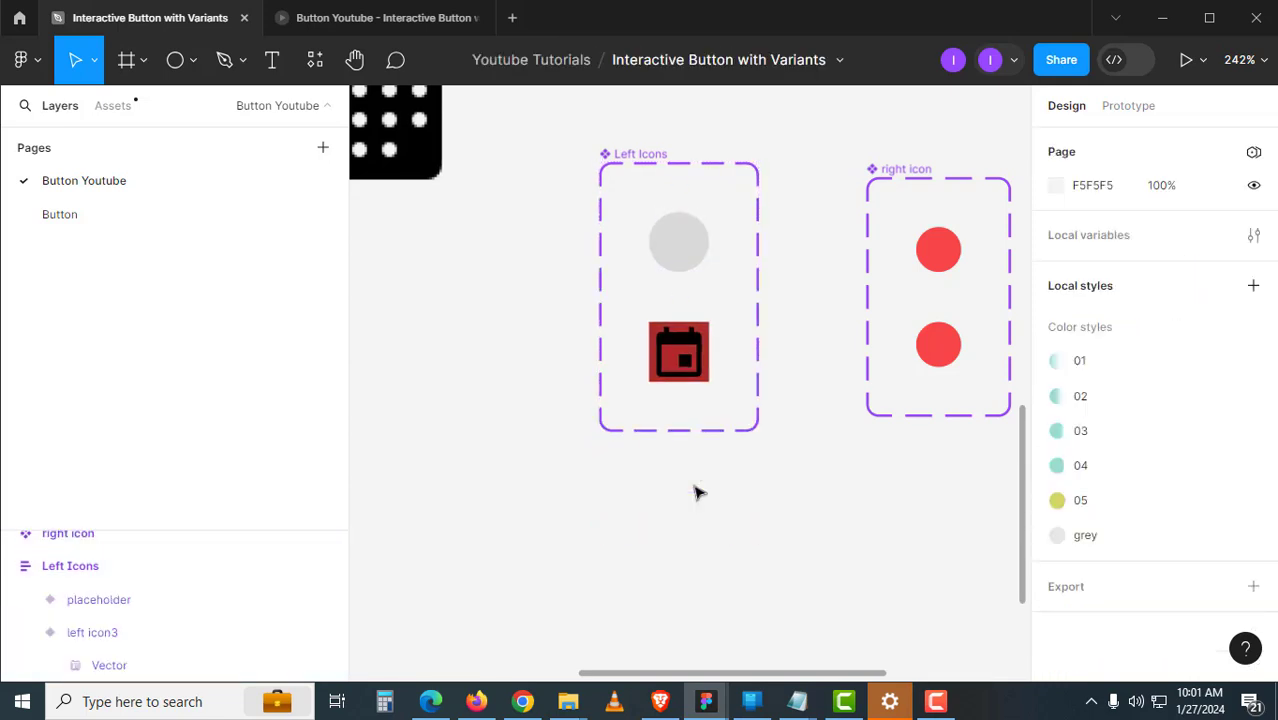
Hide the red AF2B2B background fill of the calendar variant in Left Icons.
click(688, 365)
scroll(978, 445, down, 5)
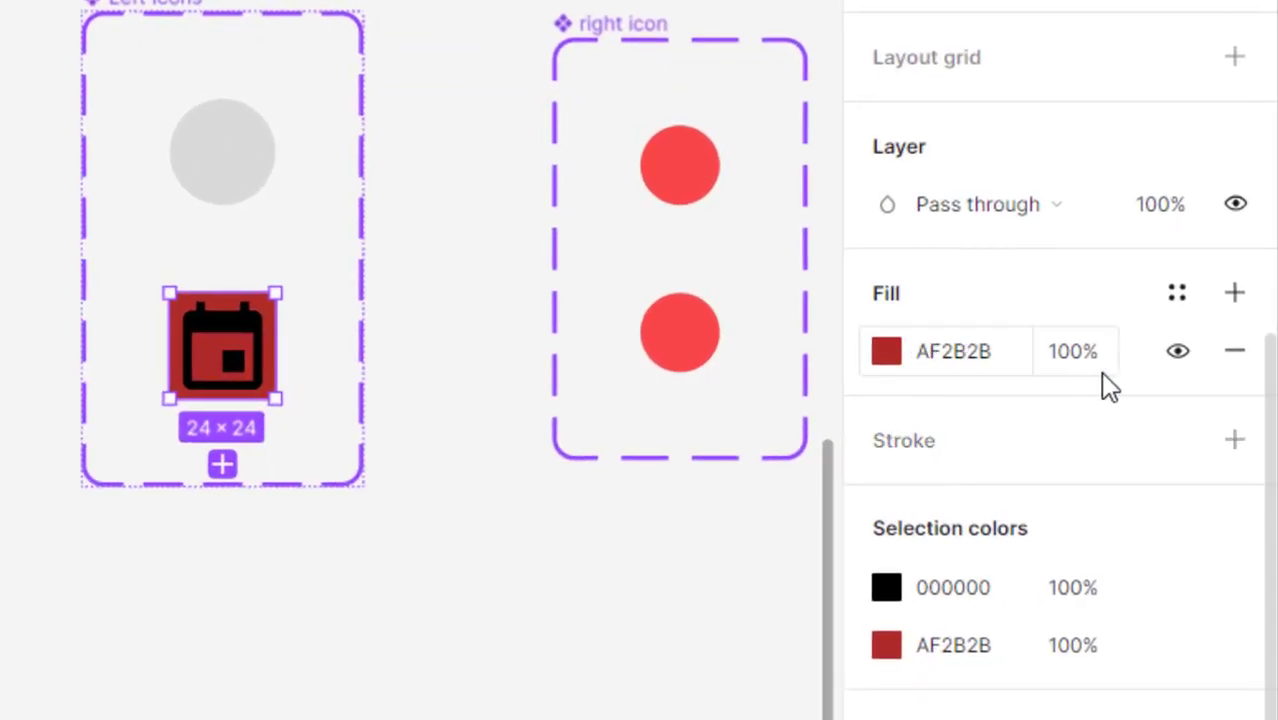
click(1176, 355)
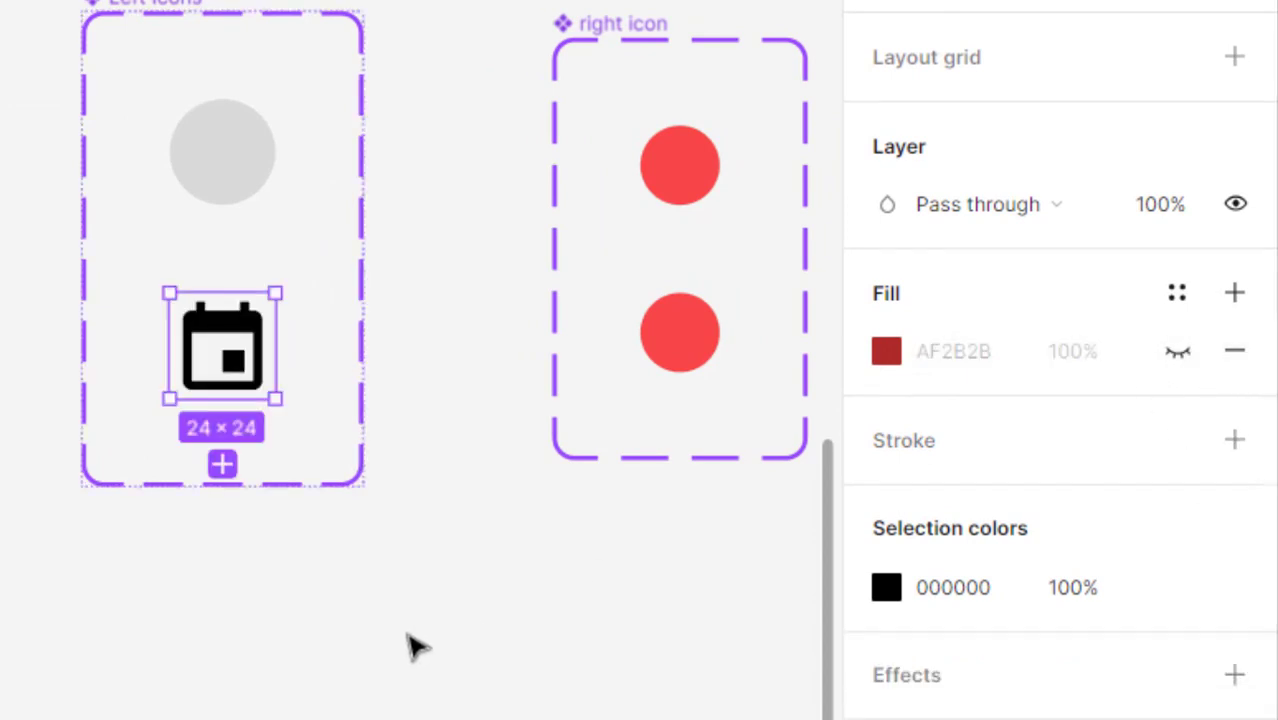
click(305, 545)
scroll(305, 545, right, 1)
click(186, 390)
double_click(184, 384)
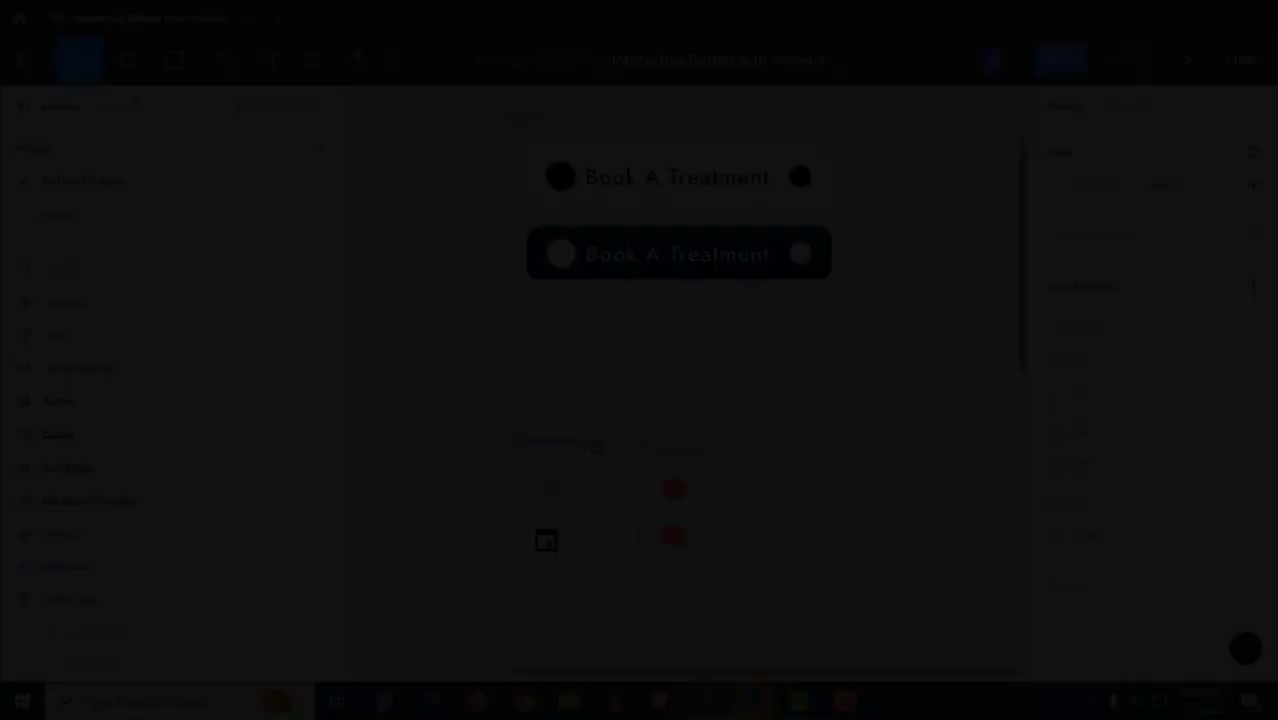
Compare the names of the layers nested inside the placeholder and calendar variants of Left Icons.
scroll(576, 470, up, 5)
scroll(590, 400, down, 3)
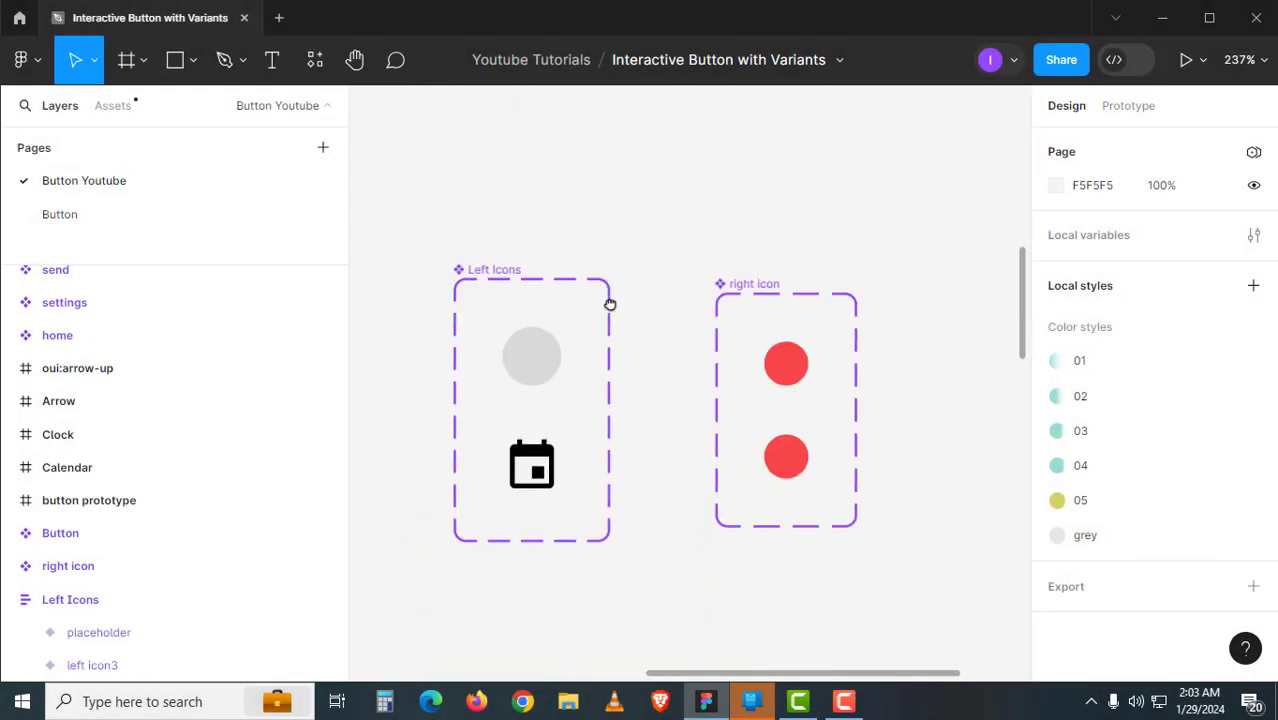
click(557, 361)
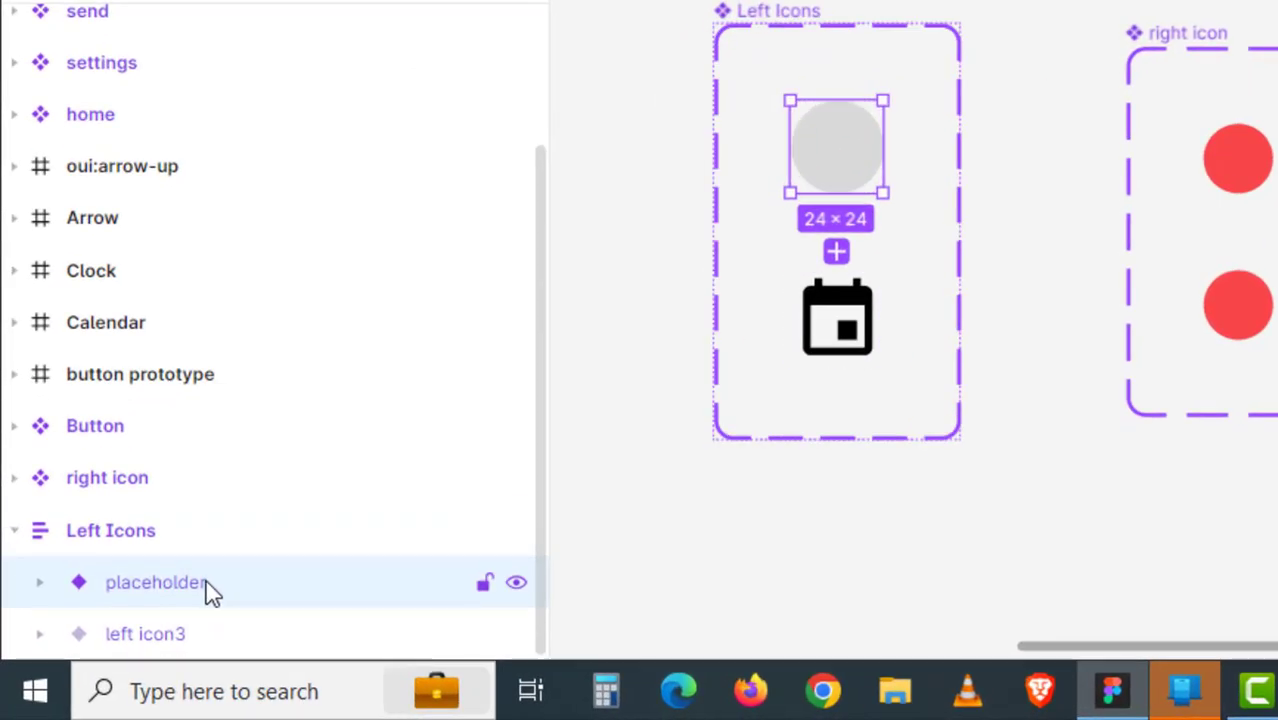
click(40, 584)
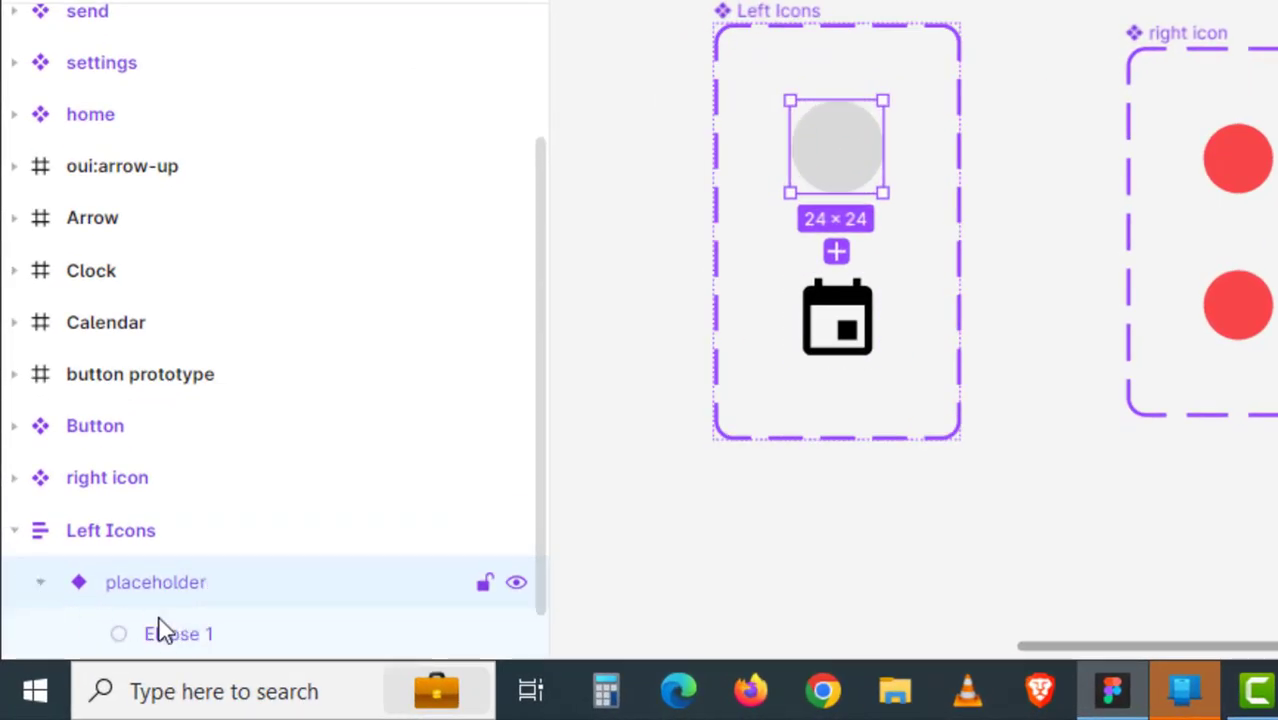
click(205, 640)
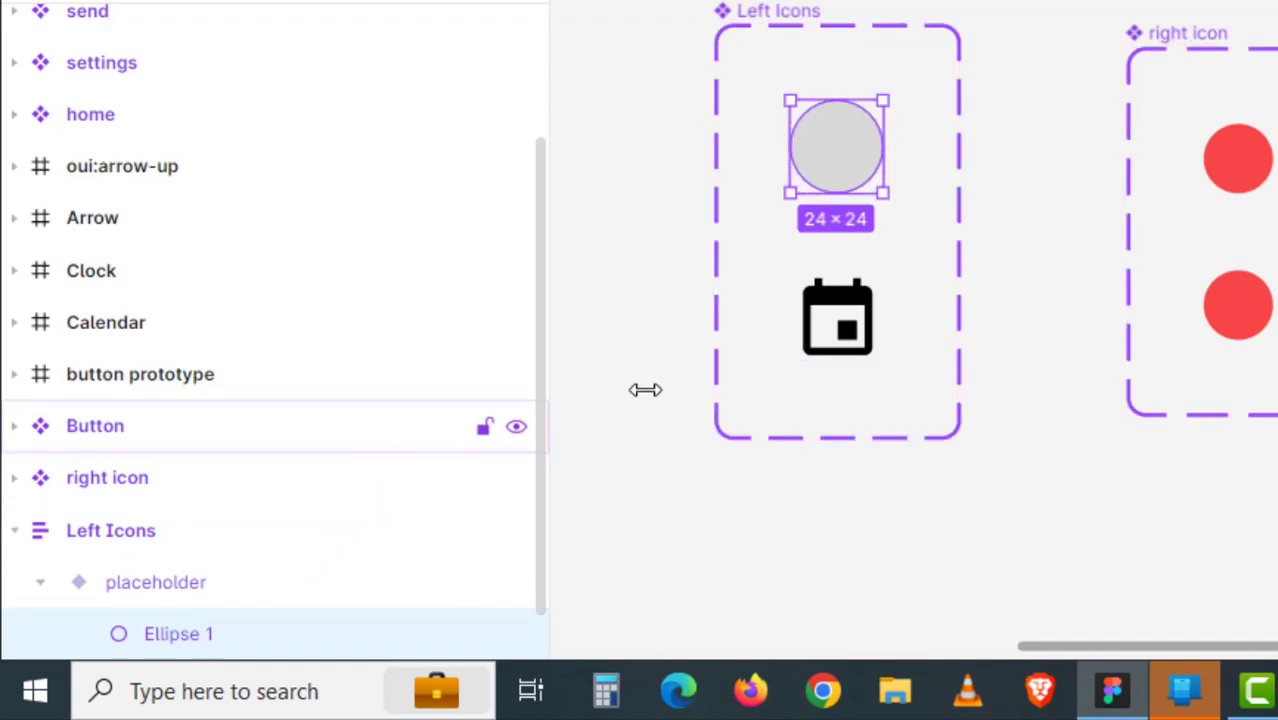
click(845, 322)
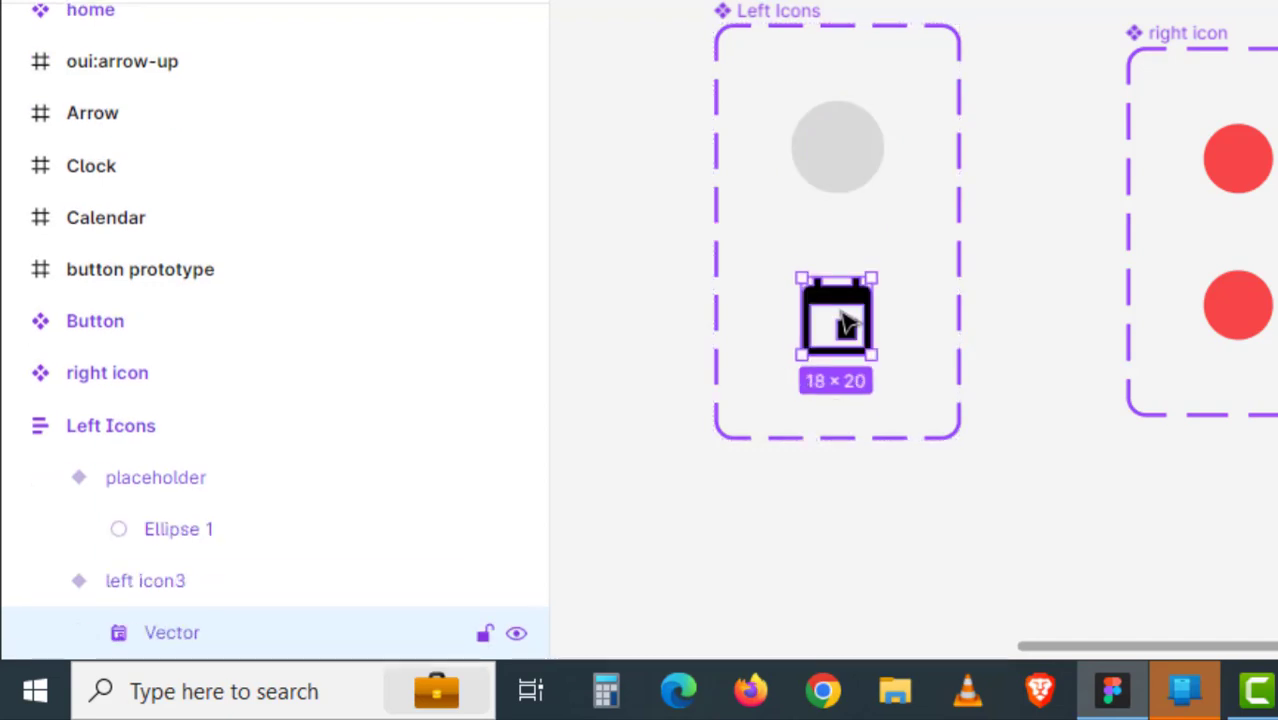
click(856, 178)
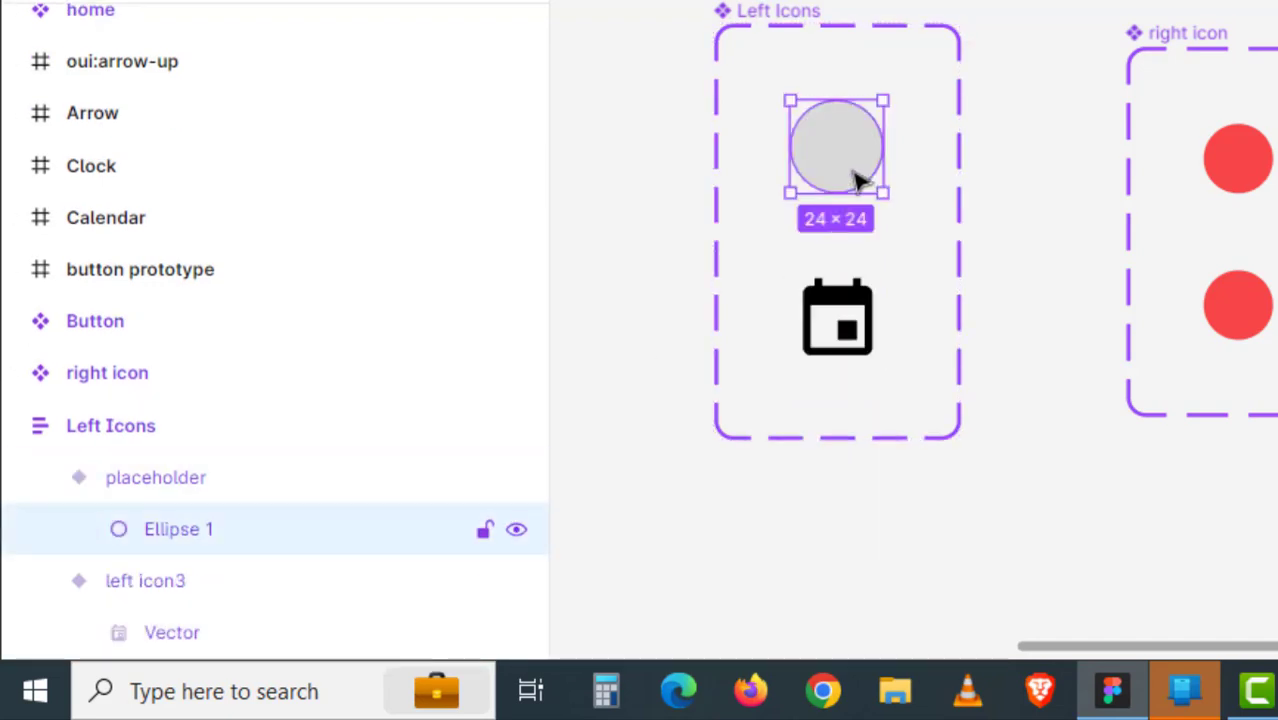
click(755, 512)
Rename the Ellipse 1 layer in the Left Icons placeholder variant to "Vector".
click(813, 180)
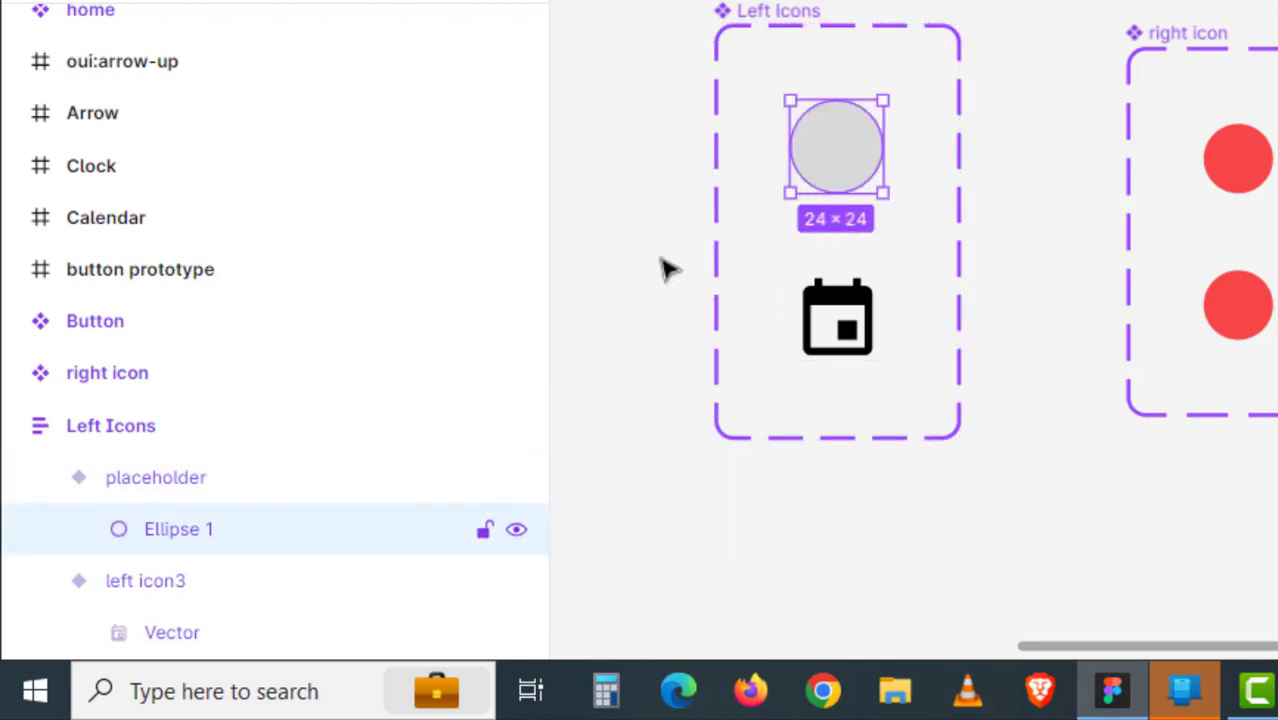
double_click(176, 545)
text(Vector)
key(Return)
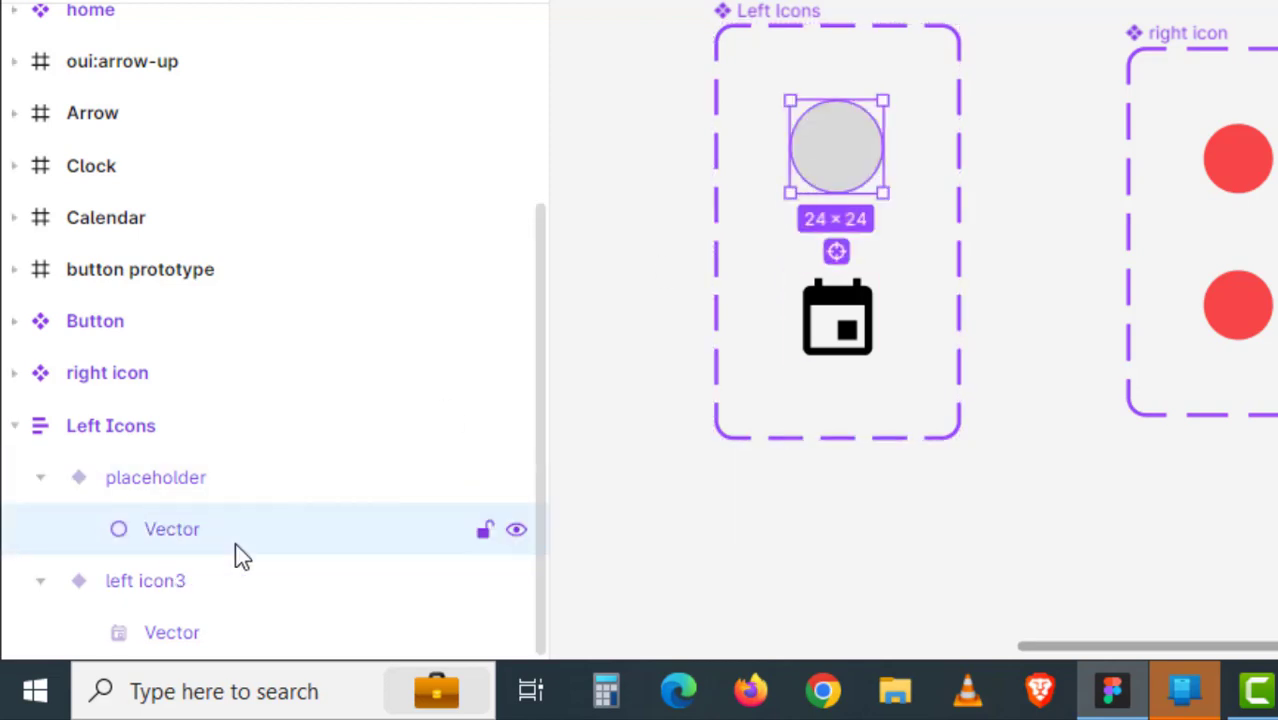
Rename the Ellipse 2 layer in the Placeholder variant of the right icon set to "Vector".
click(1254, 175)
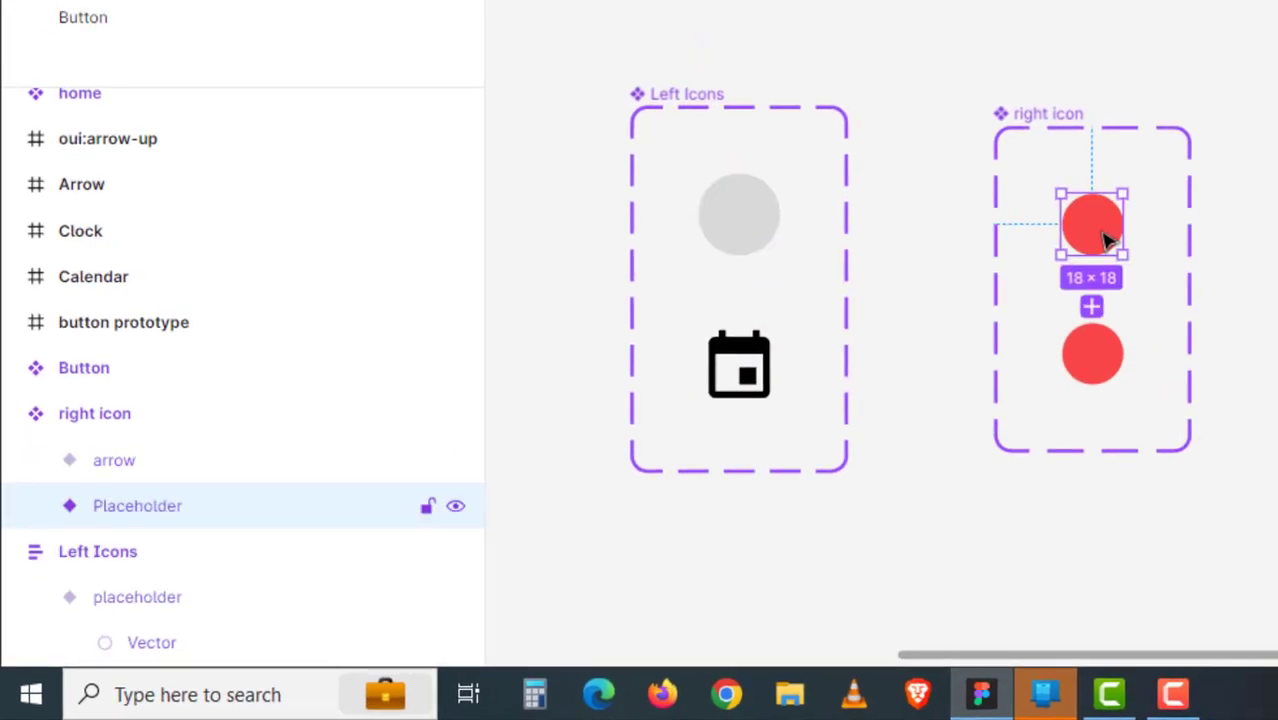
double_click(1107, 240)
double_click(279, 566)
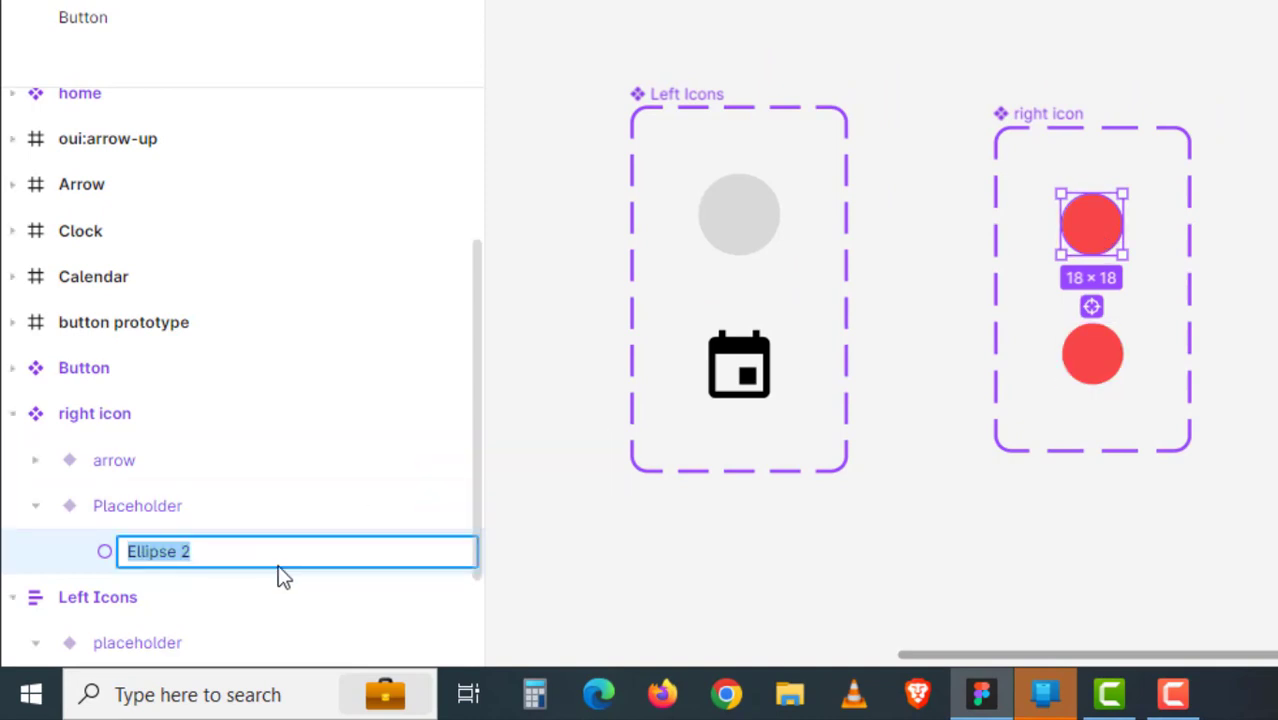
text(Vector)
click(1045, 402)
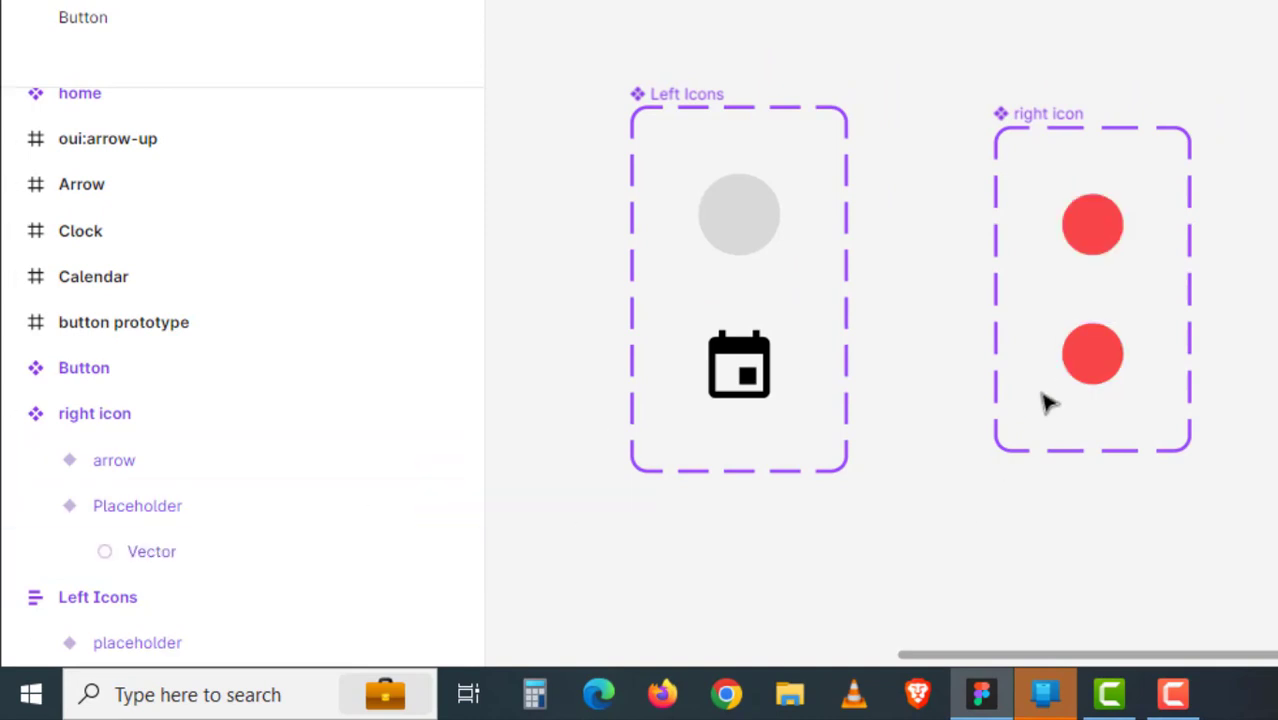
Rename the circle layer inside the arrow variant of the right icon set to "Vector".
click(1105, 354)
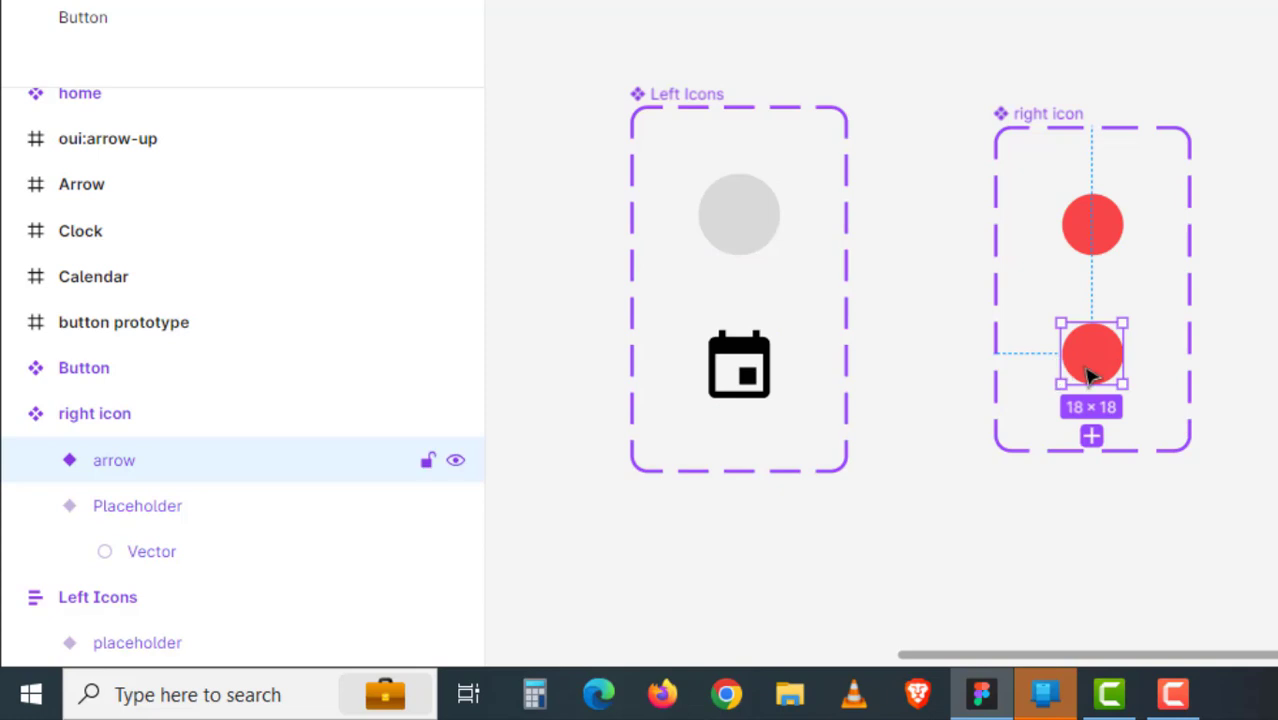
double_click(1090, 375)
double_click(322, 510)
text(Vector)
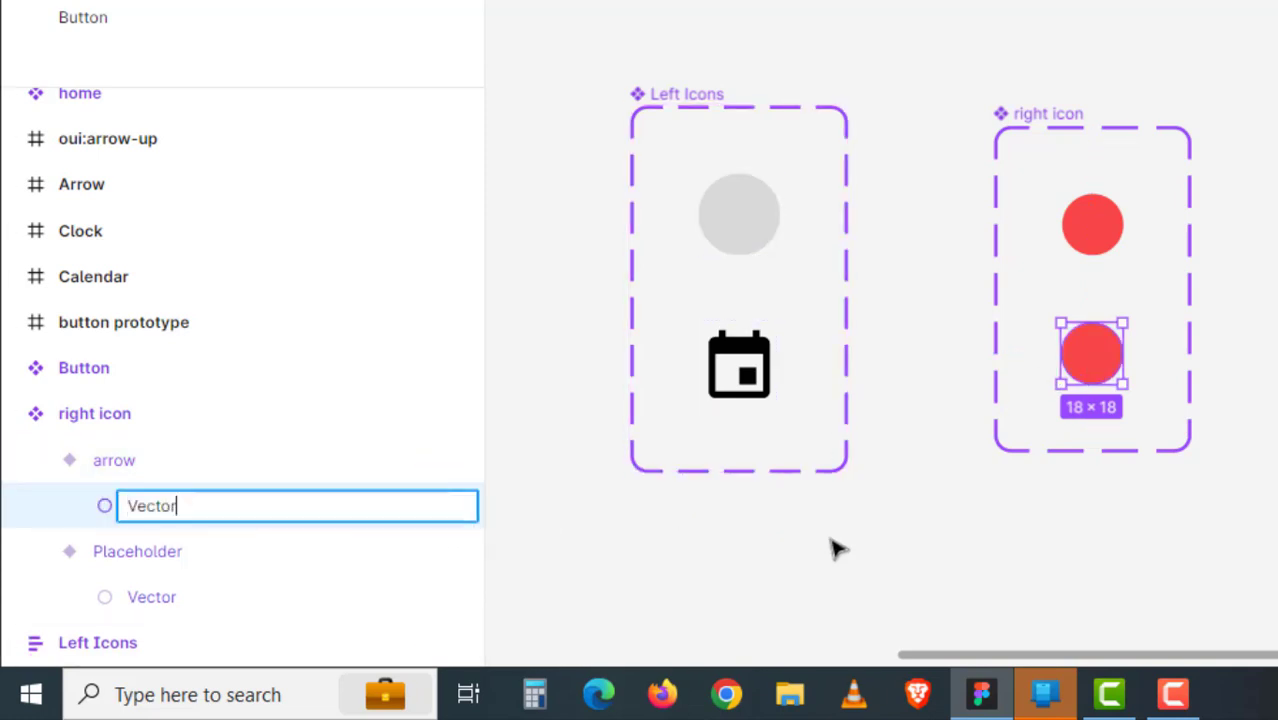
click(838, 549)
click(770, 250)
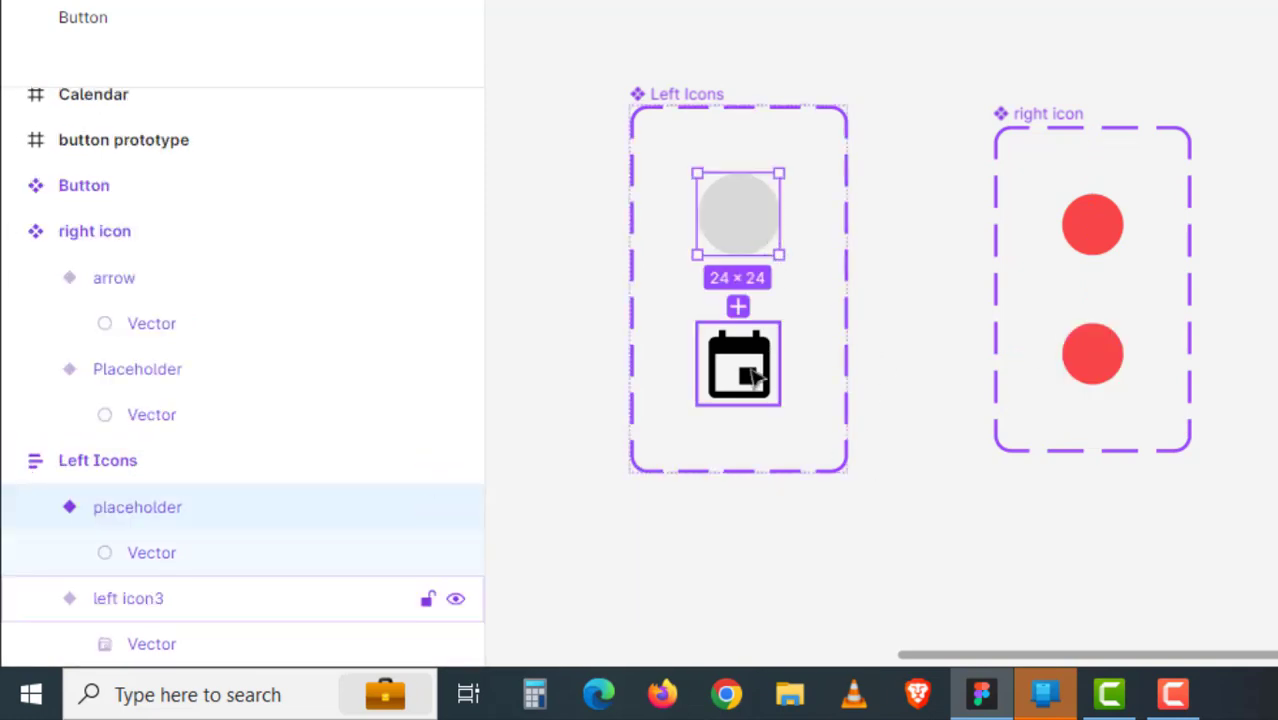
click(745, 390)
click(940, 450)
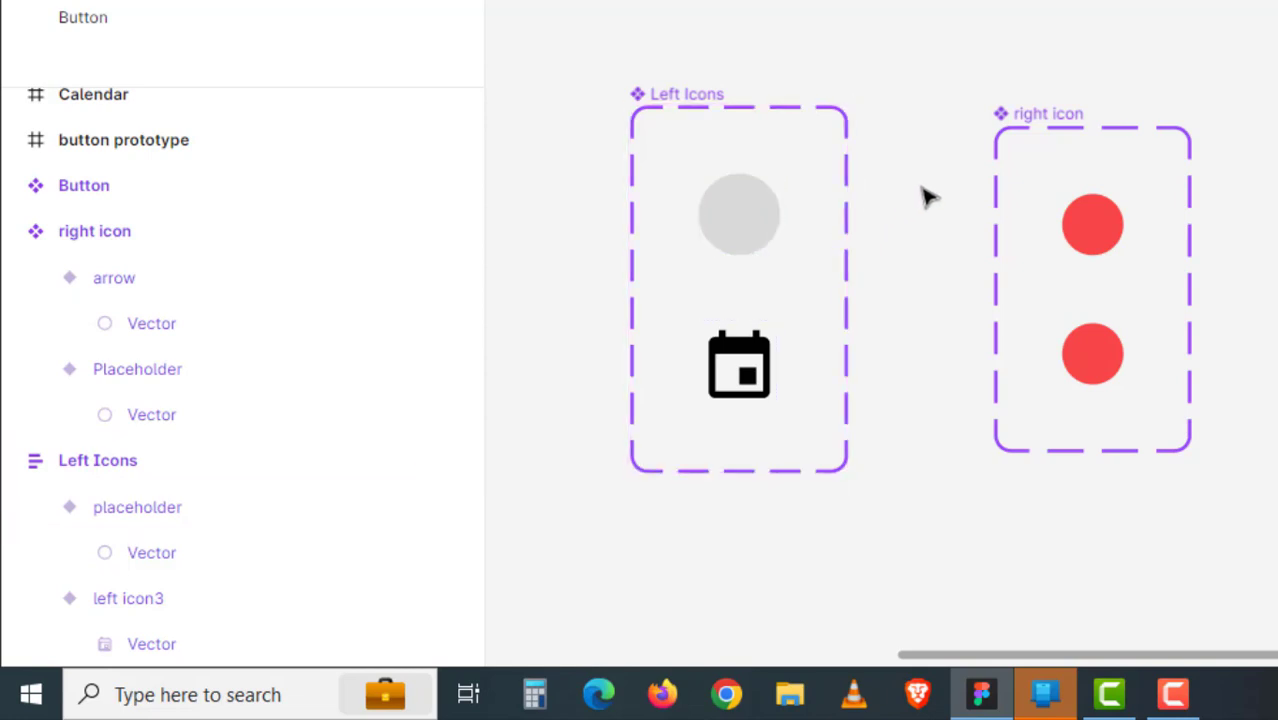
Examine the prepared home, send, settings, Click Arrow, plus and edit icon components, the recent plugins, and the Click Arrow's frame size.
scroll(925, 197, down, 5)
drag(1044, 237, 888, 320)
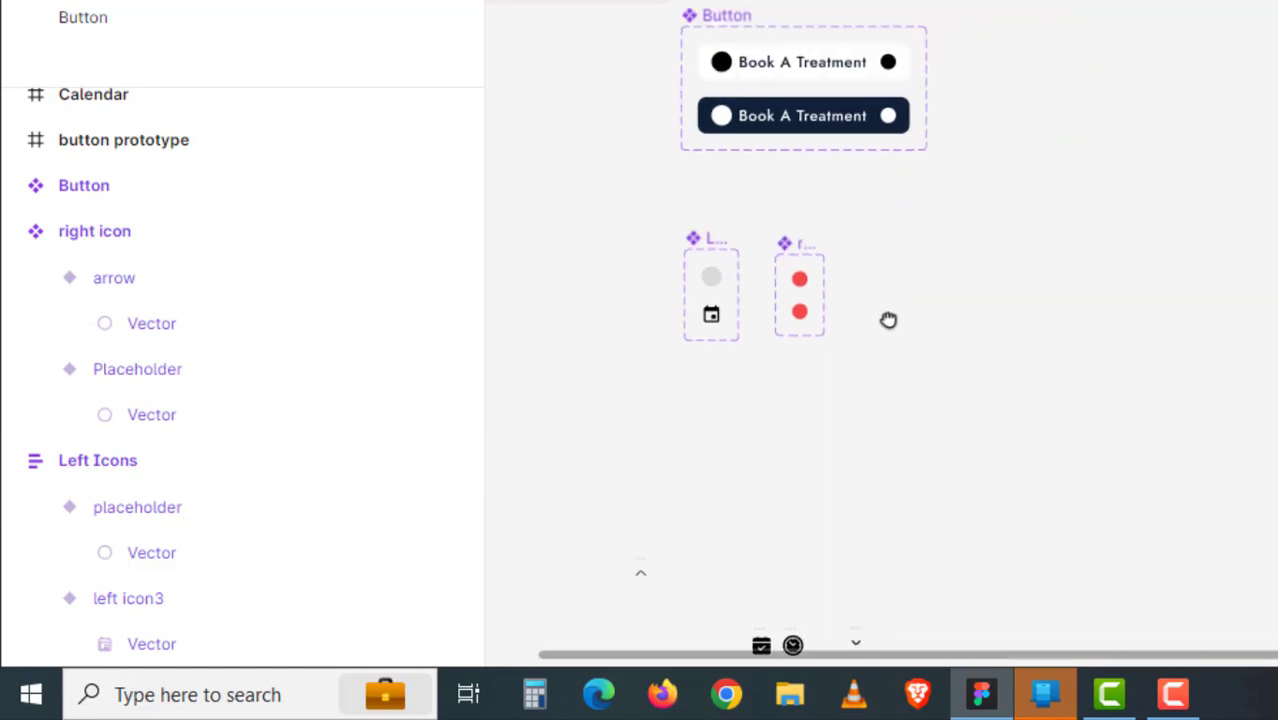
drag(887, 391, 890, 146)
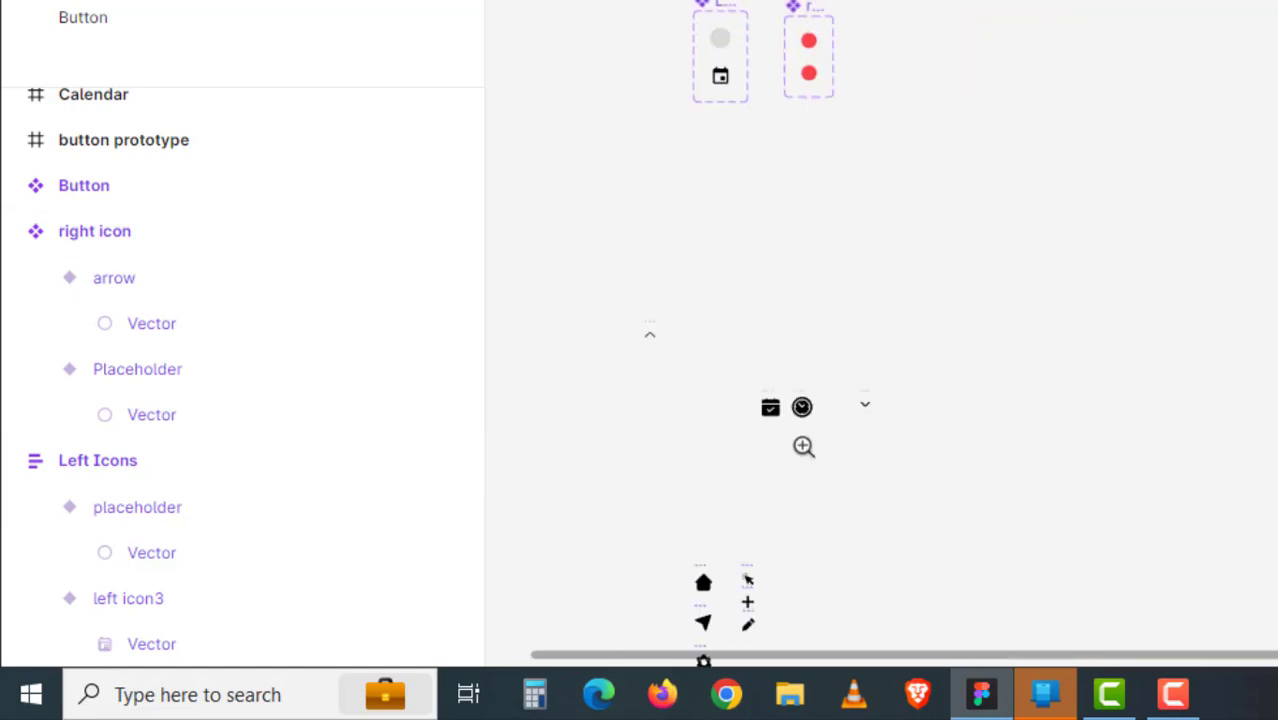
scroll(803, 446, up, 5)
drag(802, 445, 1005, 131)
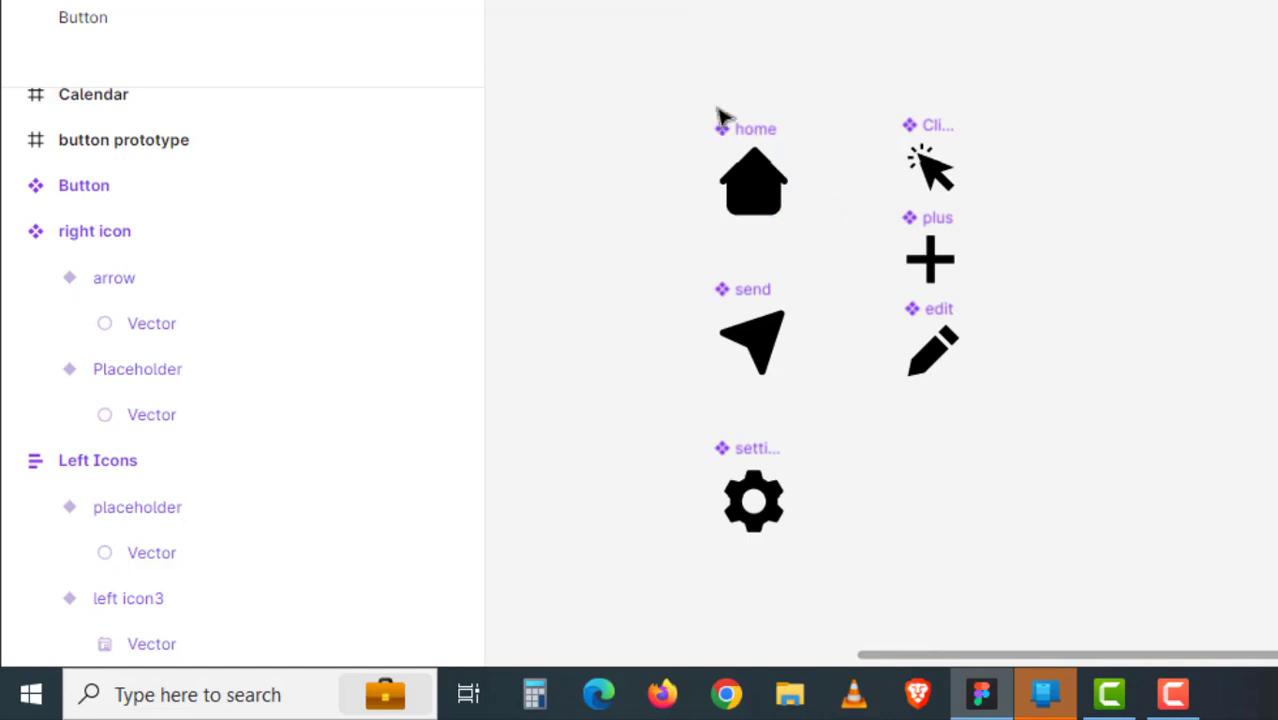
click(315, 60)
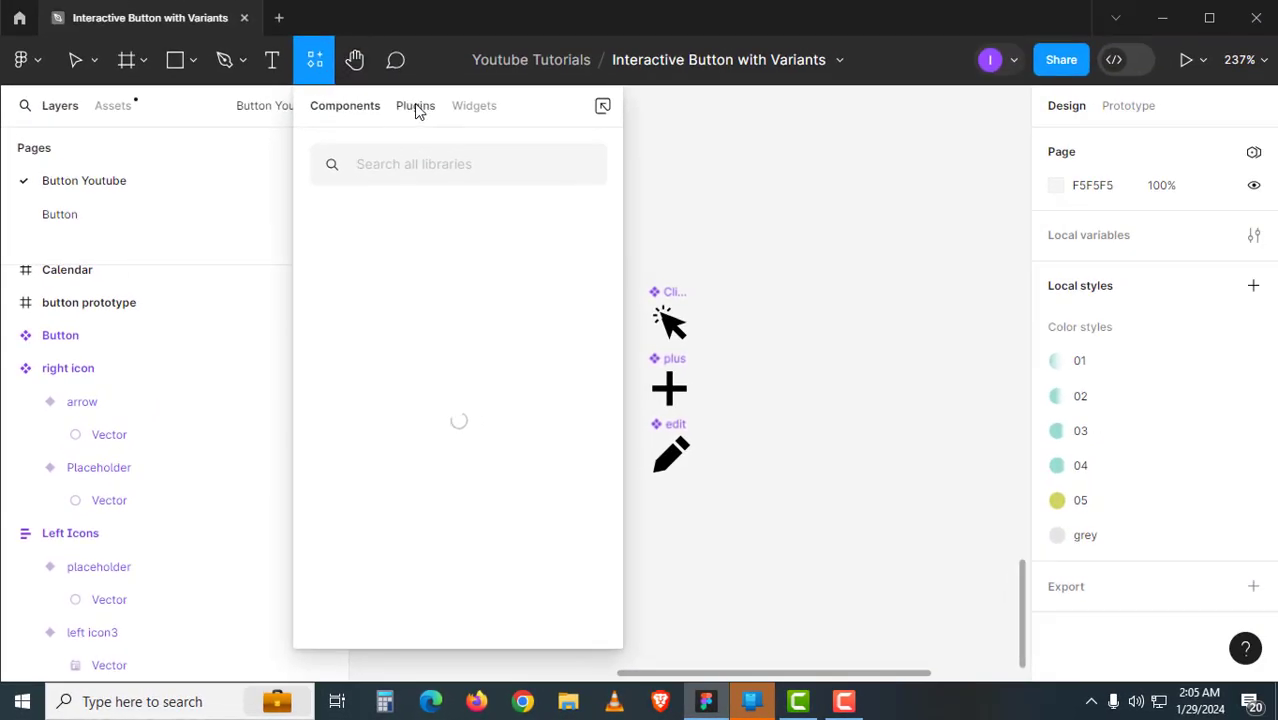
click(416, 108)
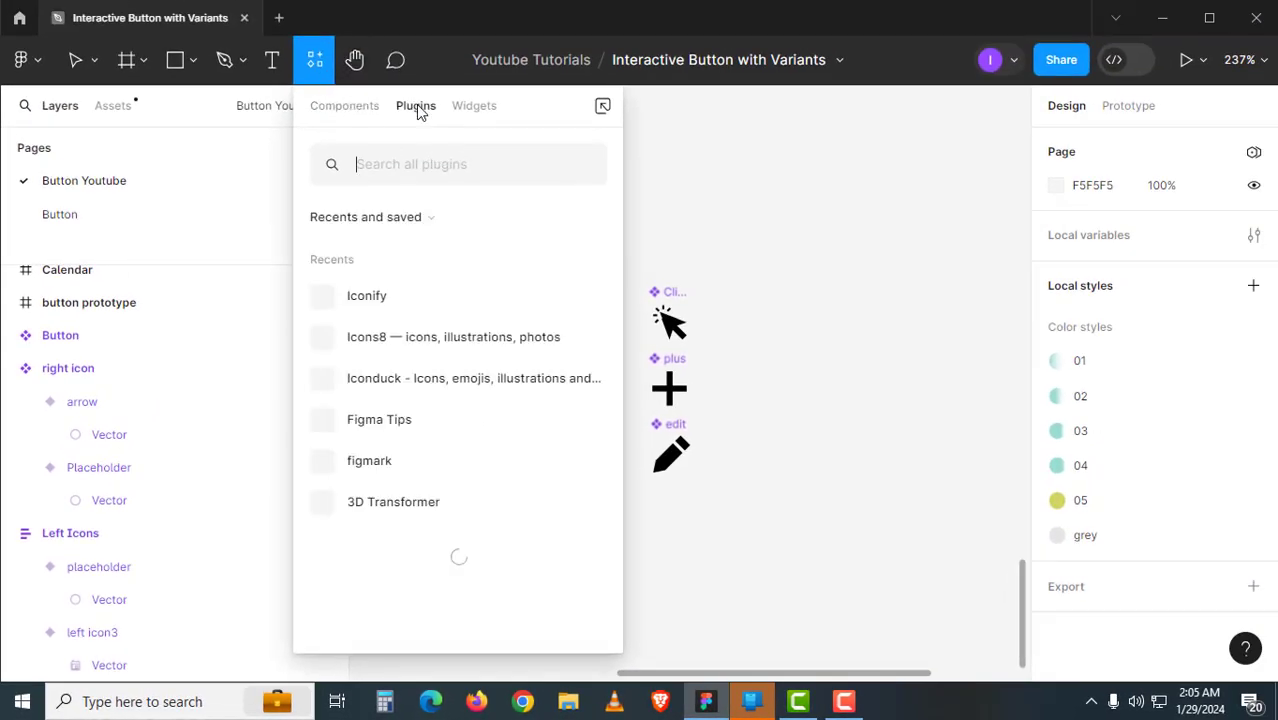
click(683, 182)
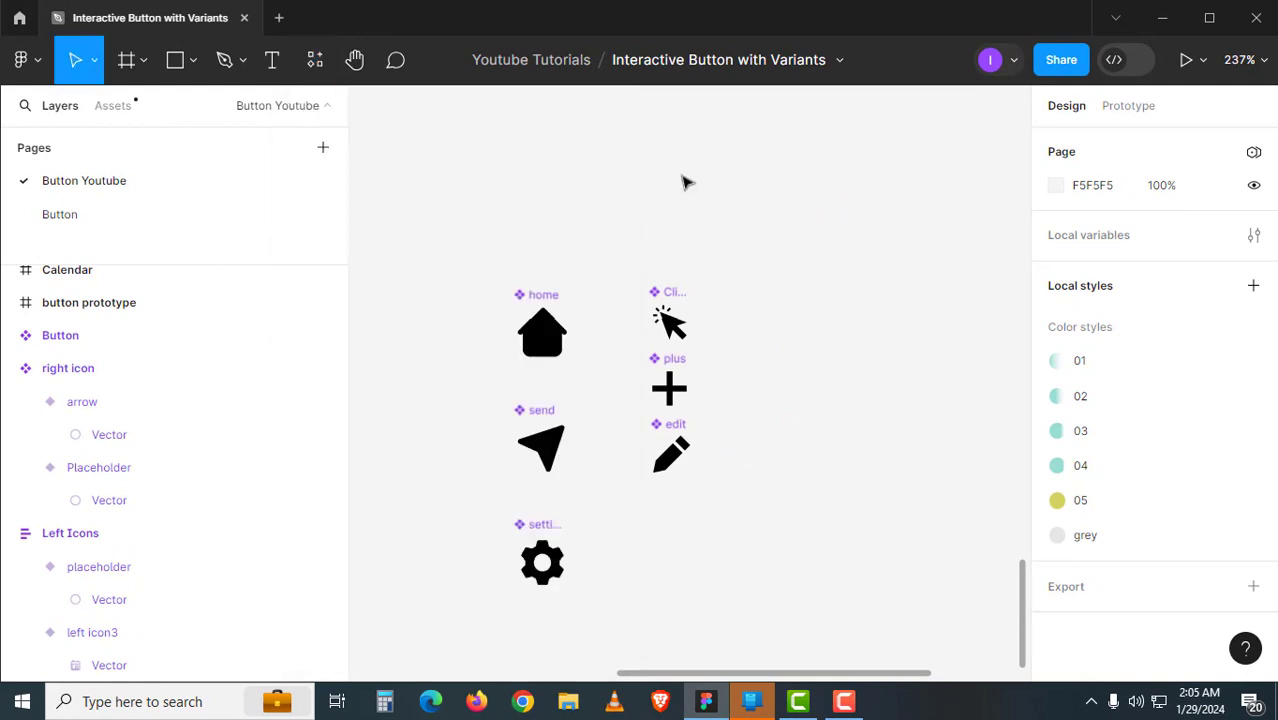
click(602, 360)
scroll(613, 334, down, 2)
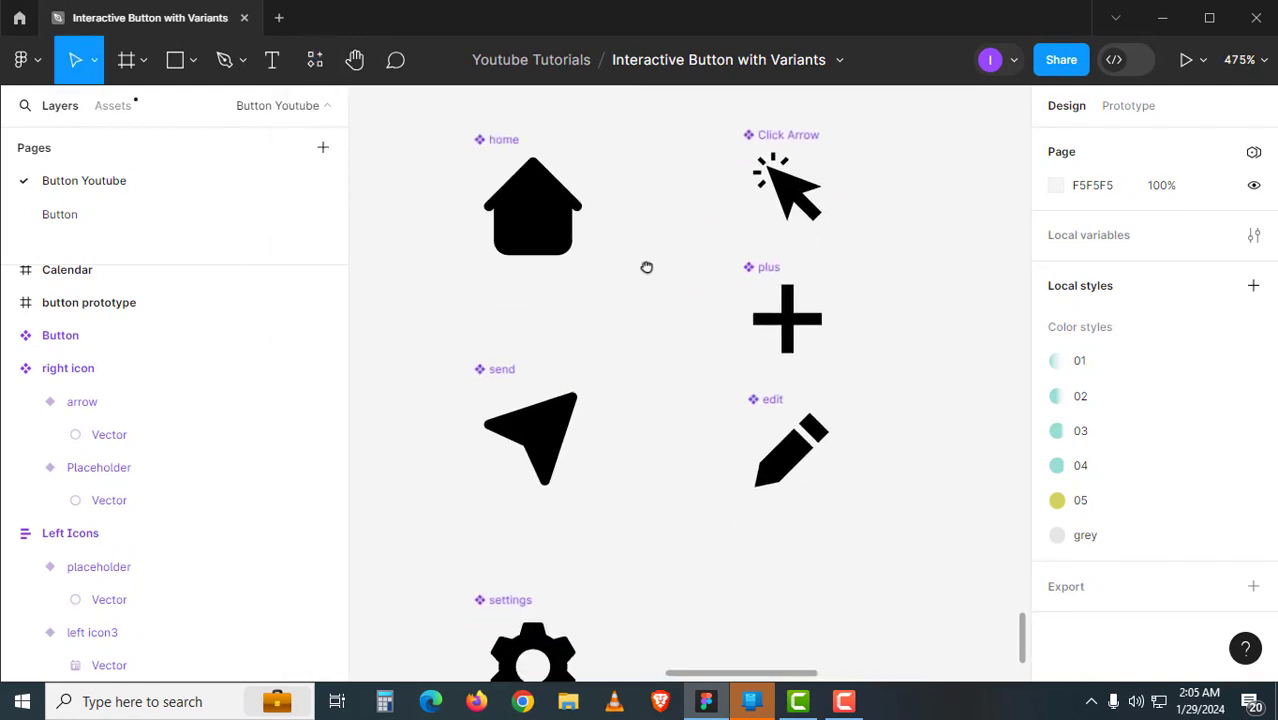
click(805, 146)
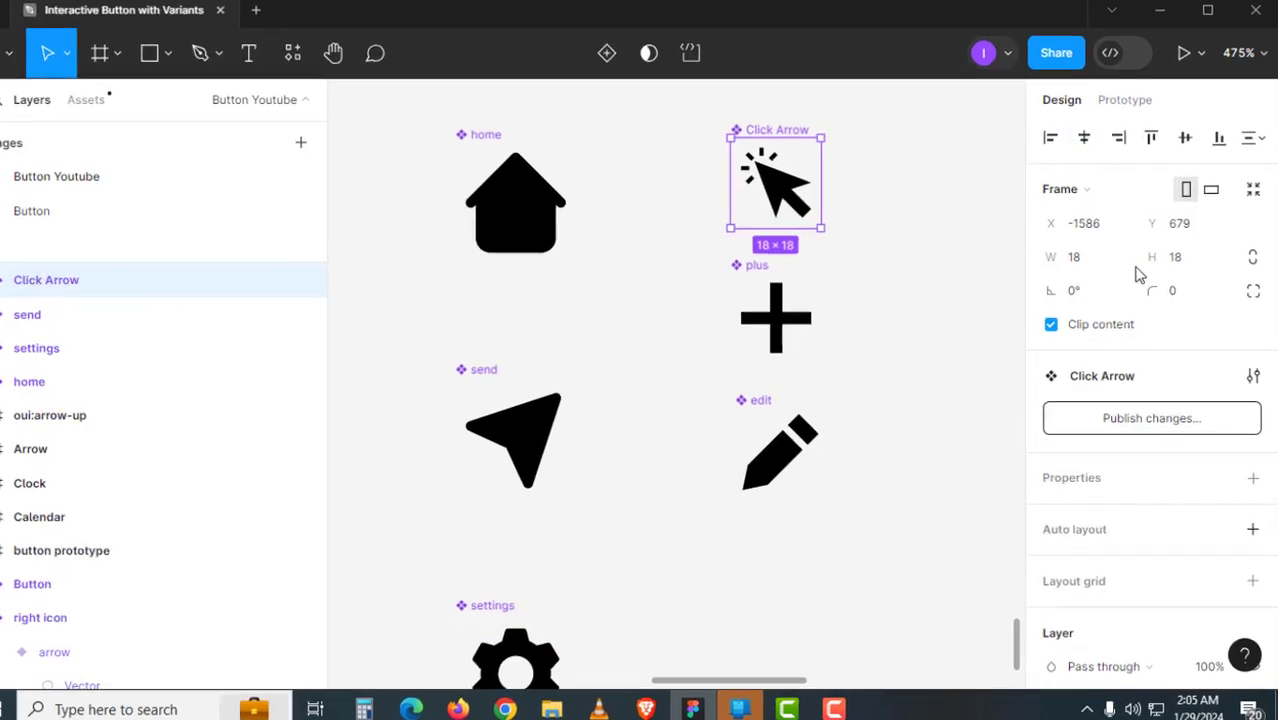
click(826, 321)
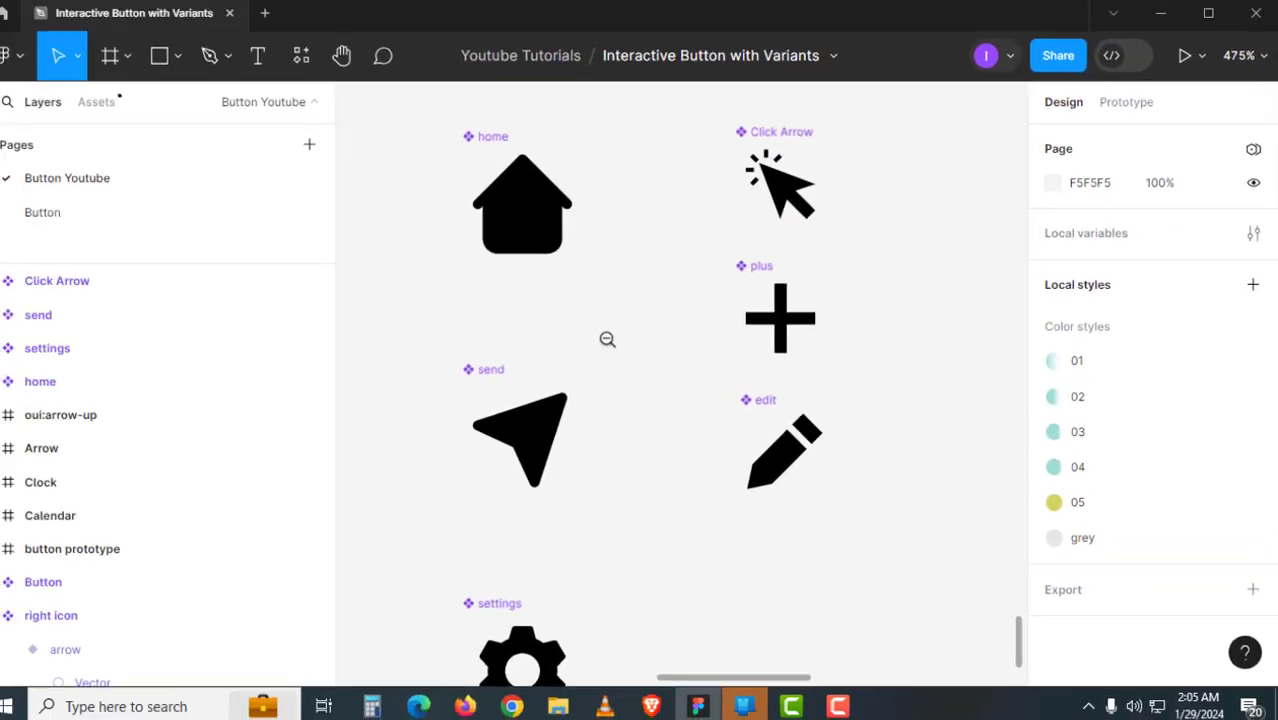
Cut the home icon component and paste it into the Left Icons set as a new variant.
alt+click(357, 333)
alt+click(365, 326)
scroll(363, 329, up, 1)
click(359, 313)
click(608, 330)
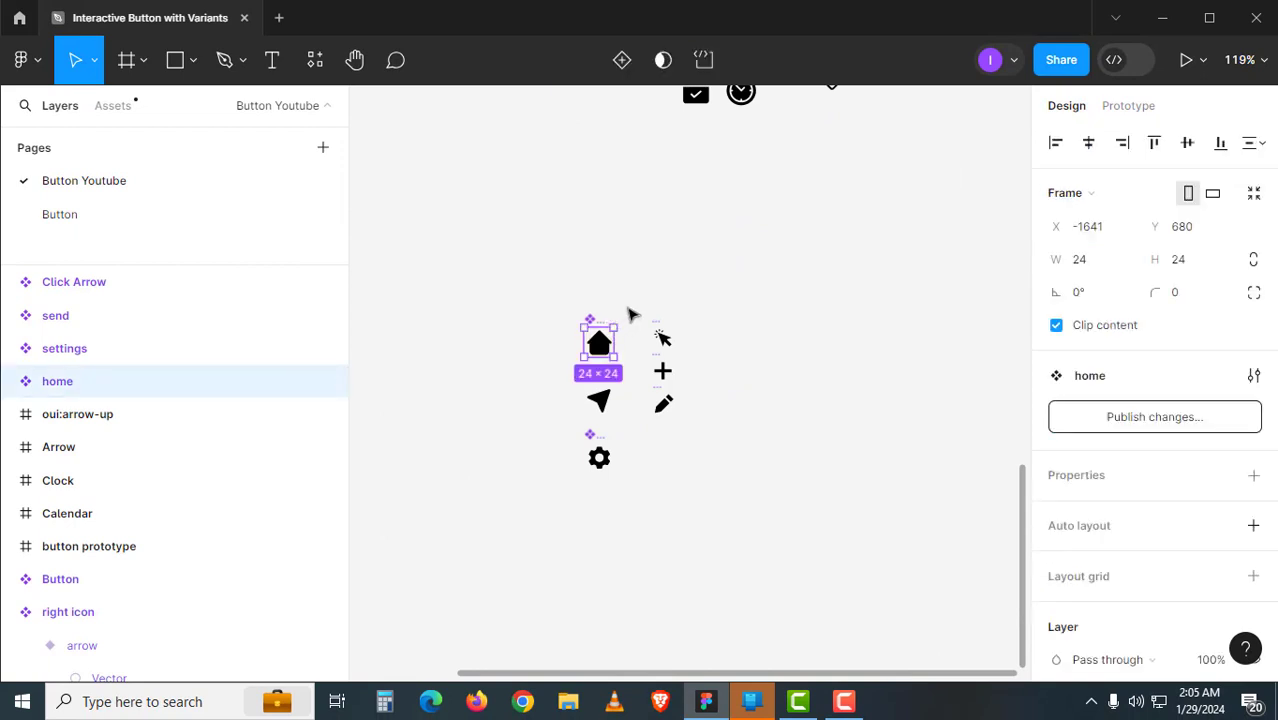
key(Delete)
scroll(645, 242, up, 5)
scroll(608, 279, up, 5)
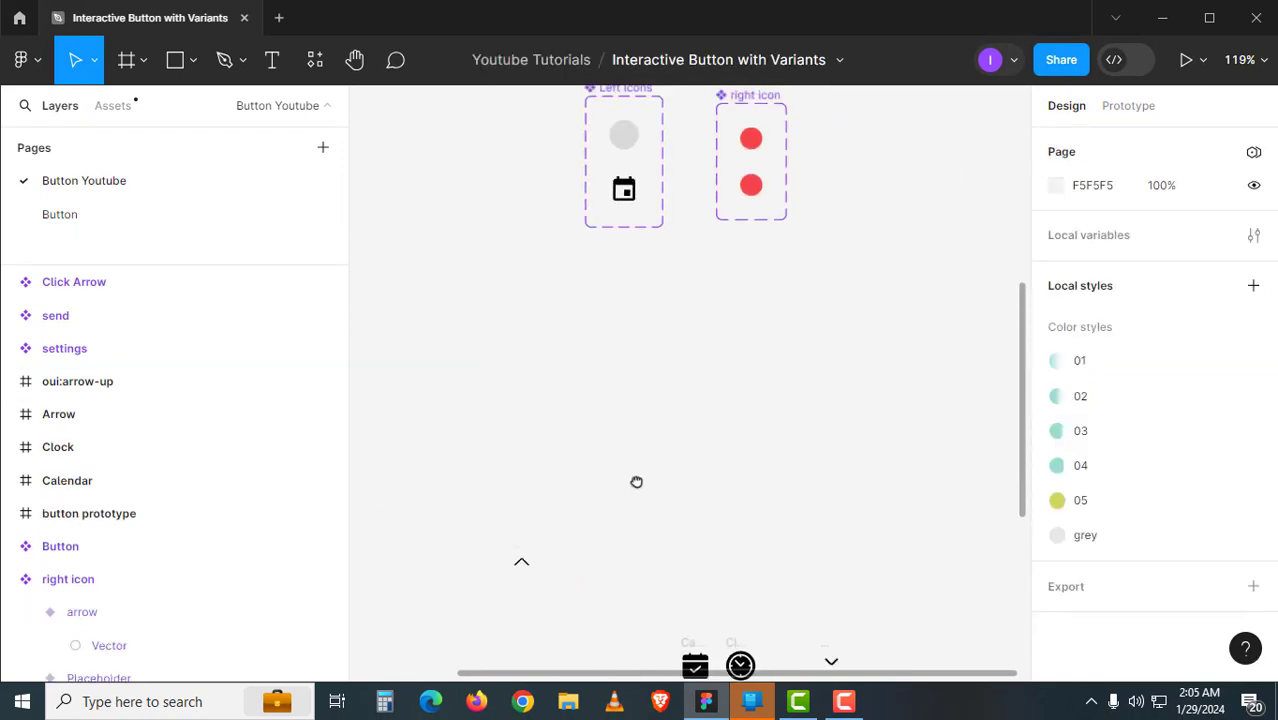
click(645, 248)
key(ctrl+z)
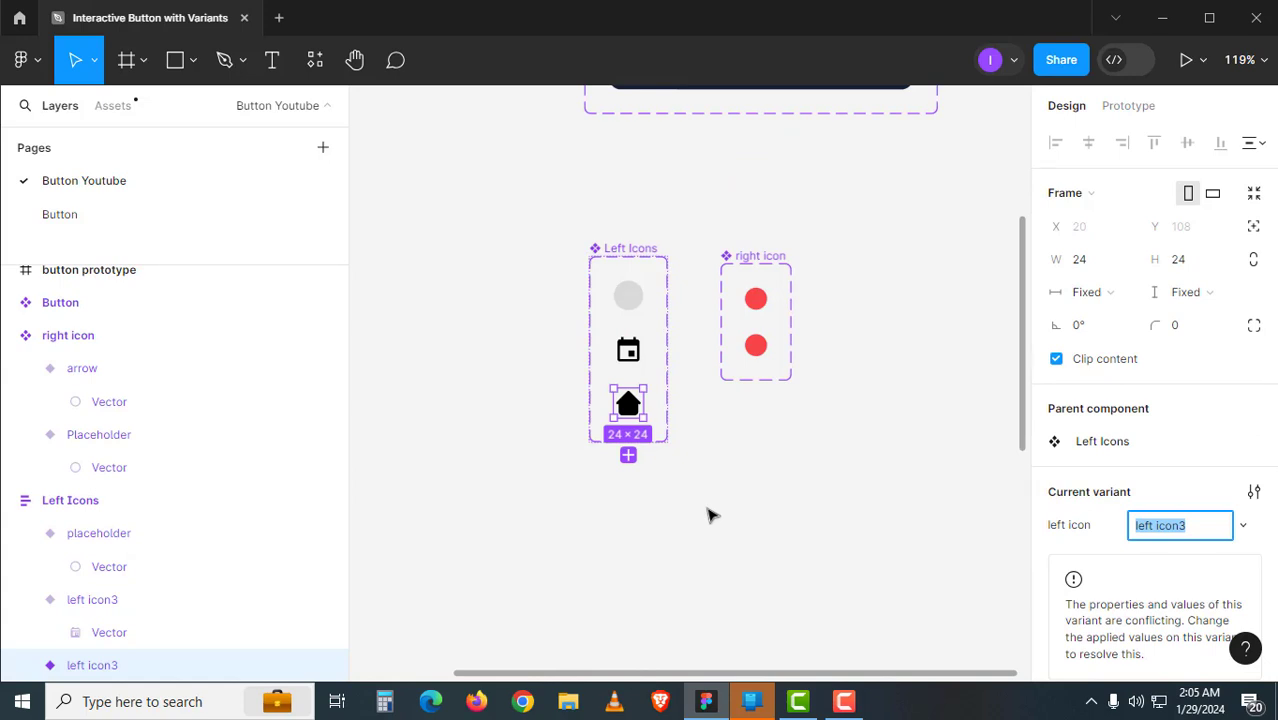
Move the send icon component into the Left Icons set by cutting and pasting it as another variant.
drag(710, 515, 645, 260)
click(584, 482)
key(ctrl+x)
drag(640, 130, 582, 399)
click(545, 111)
key(ctrl+v)
Cut the settings icon component and paste it into the Left Icons set below the send variant.
drag(740, 500, 776, 265)
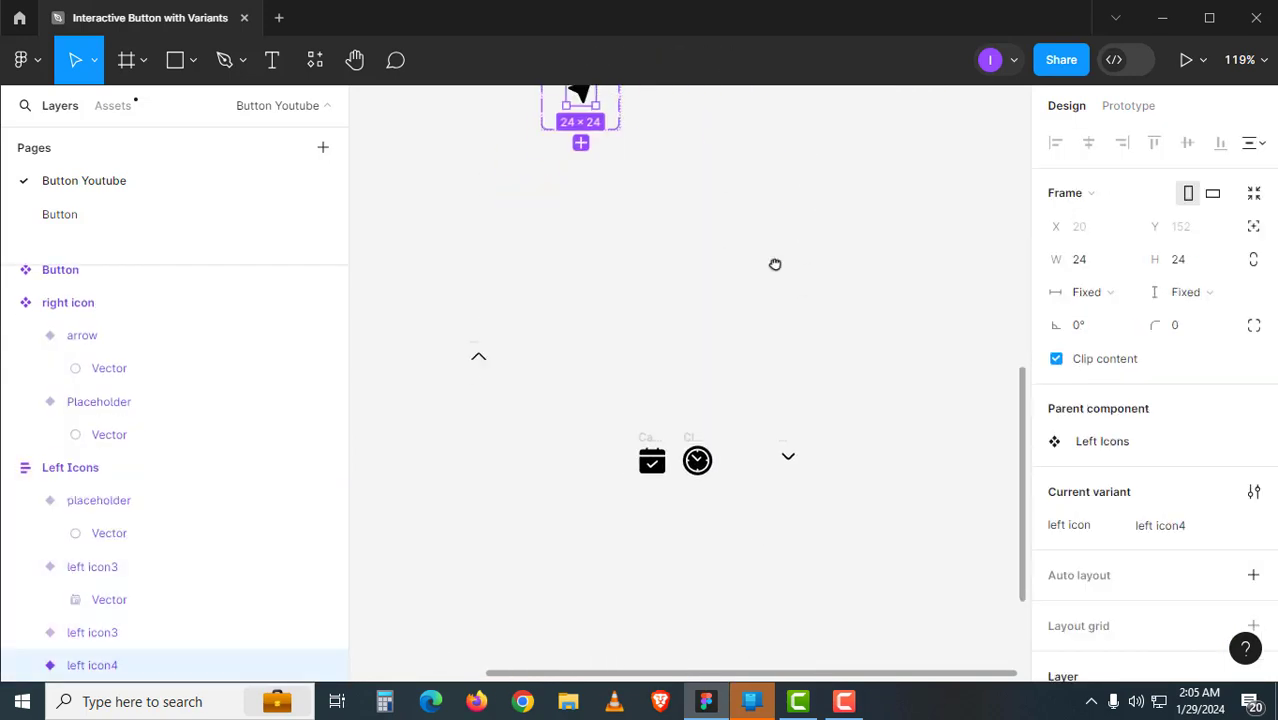
click(615, 575)
key(ctrl+x)
drag(650, 115, 577, 620)
click(571, 137)
key(ctrl+v)
Cut the Click Arrow, plus and edit icon components together and try to paste them into the right icon set.
click(693, 402)
drag(640, 660, 613, 110)
drag(514, 330, 659, 522)
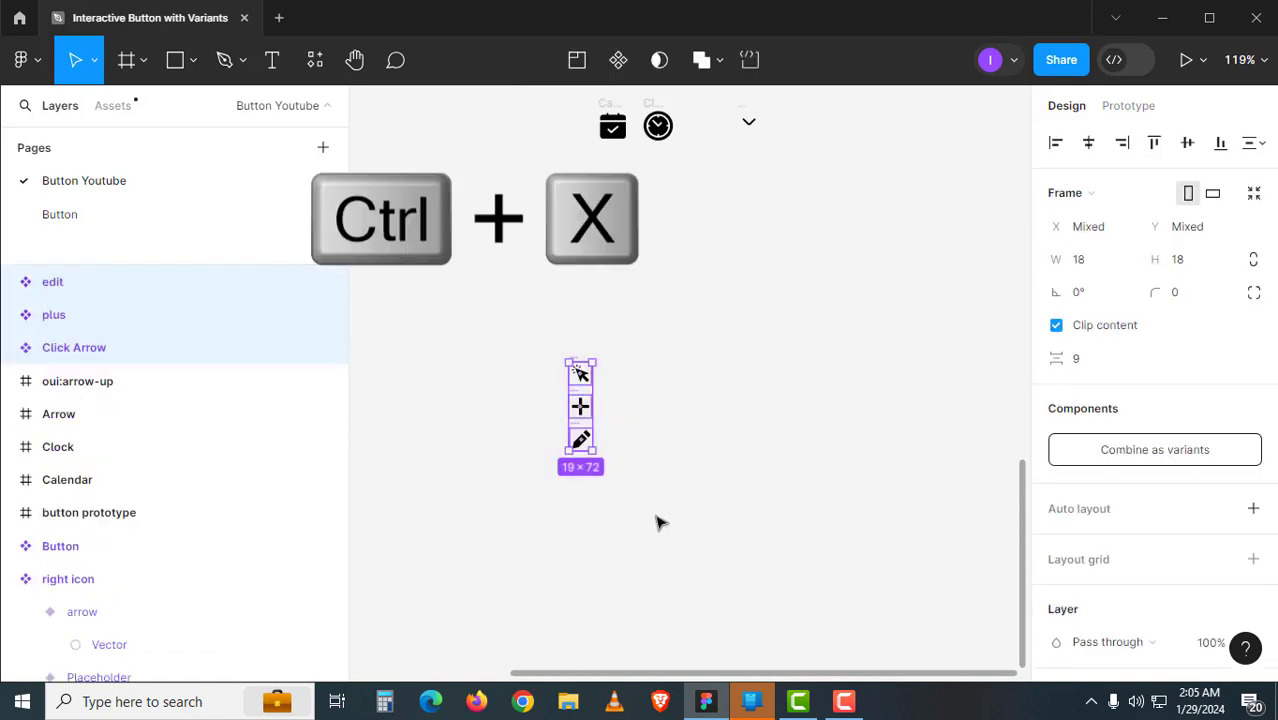
key(ctrl+x)
scroll(675, 418, up, 6)
click(656, 230)
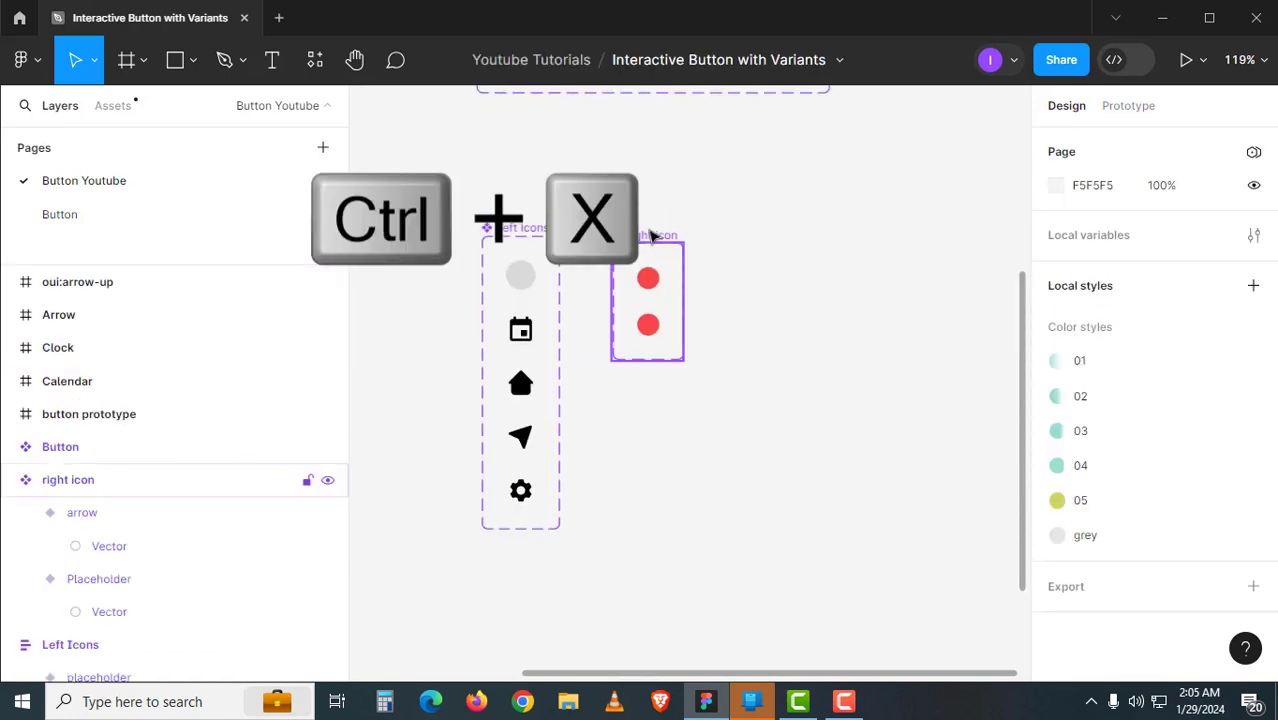
key(ctrl+v)
key(ctrl+z)
Apply auto layout to the right icon component set.
click(700, 340)
click(653, 239)
key(shift+a)
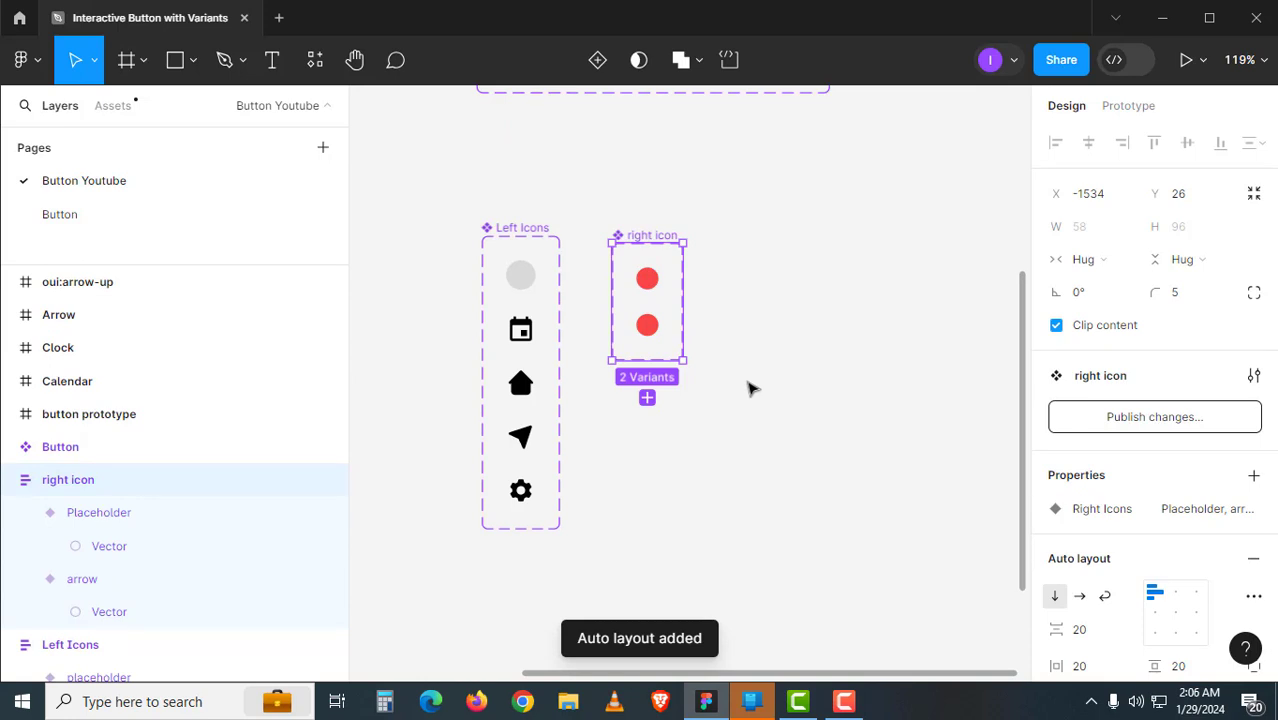
Paste the cut Click Arrow, plus and edit icons into the right icon set as variants.
click(752, 388)
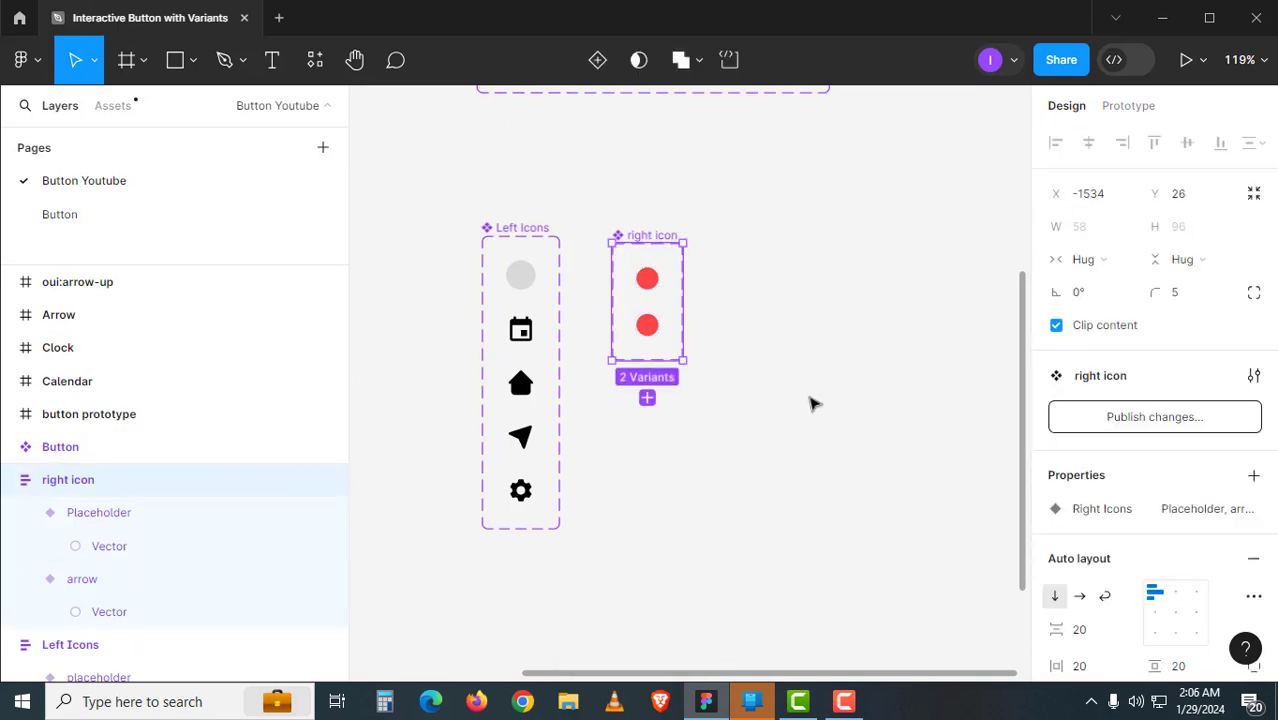
key(ctrl+v)
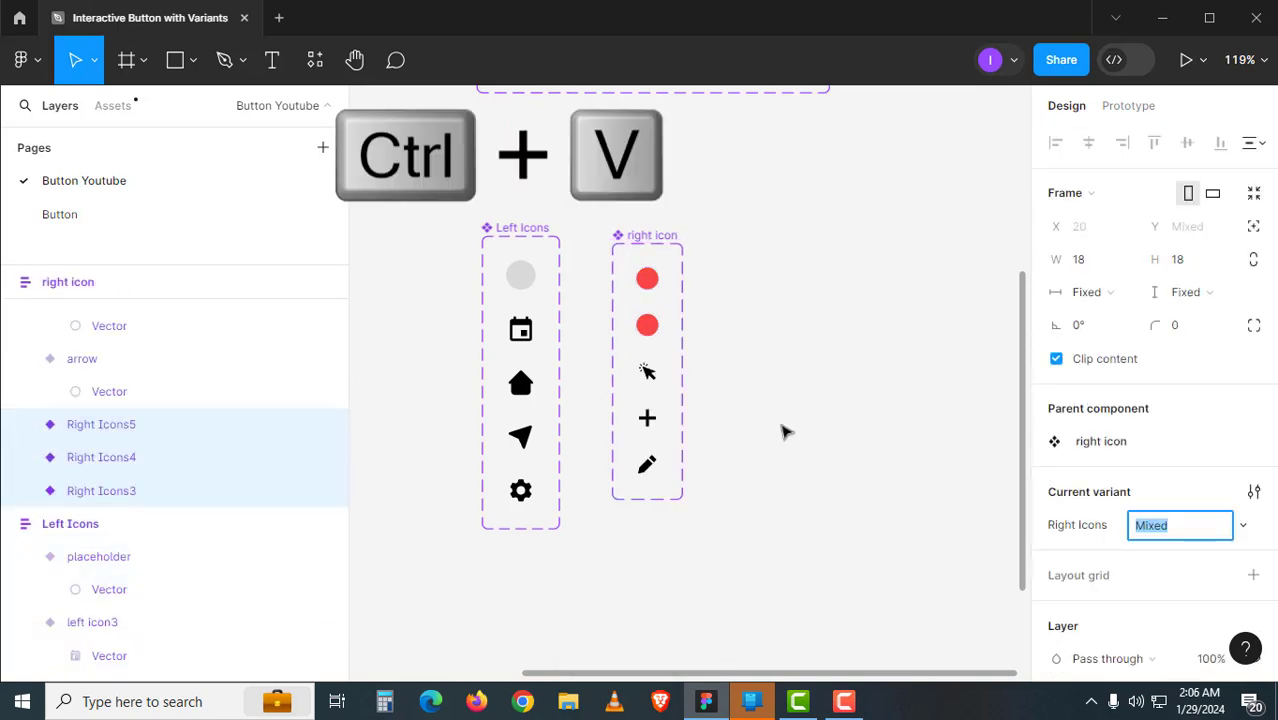
click(783, 432)
Fill the placeholder circle in Left Icons with the dark navy color style from the 101 Solutions library.
ctrl+click(643, 401)
drag(490, 311, 588, 351)
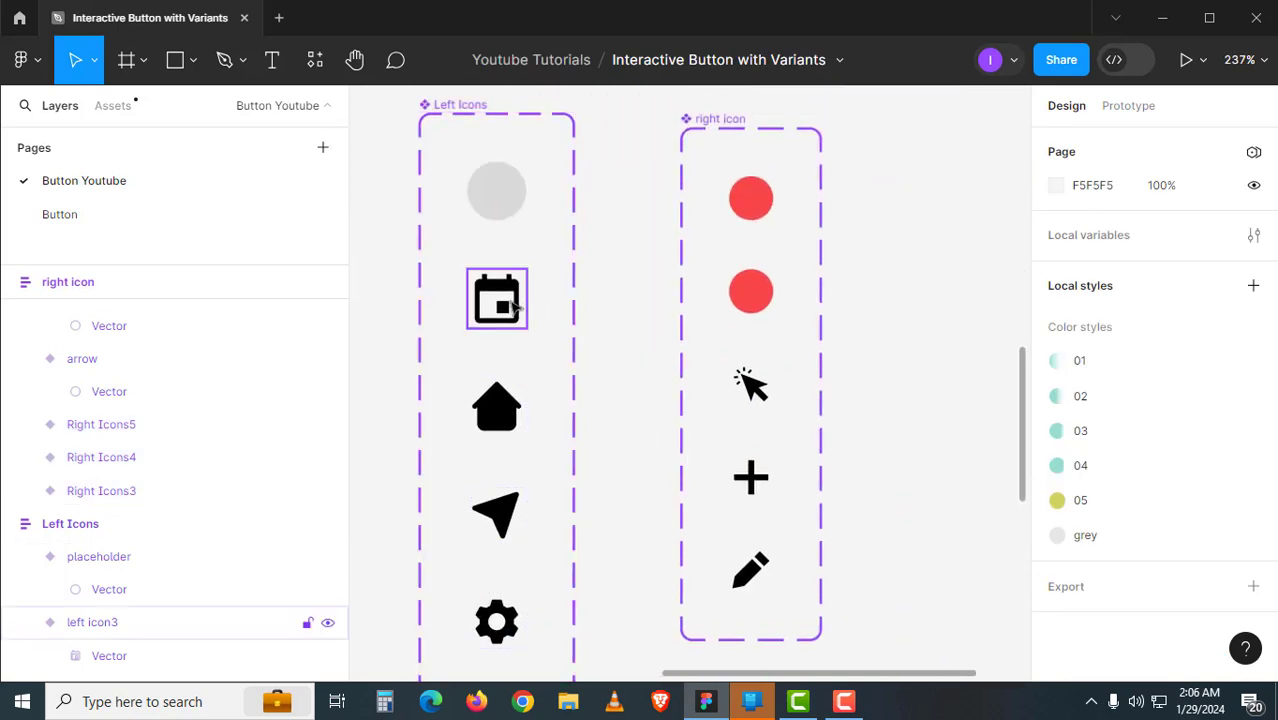
click(514, 216)
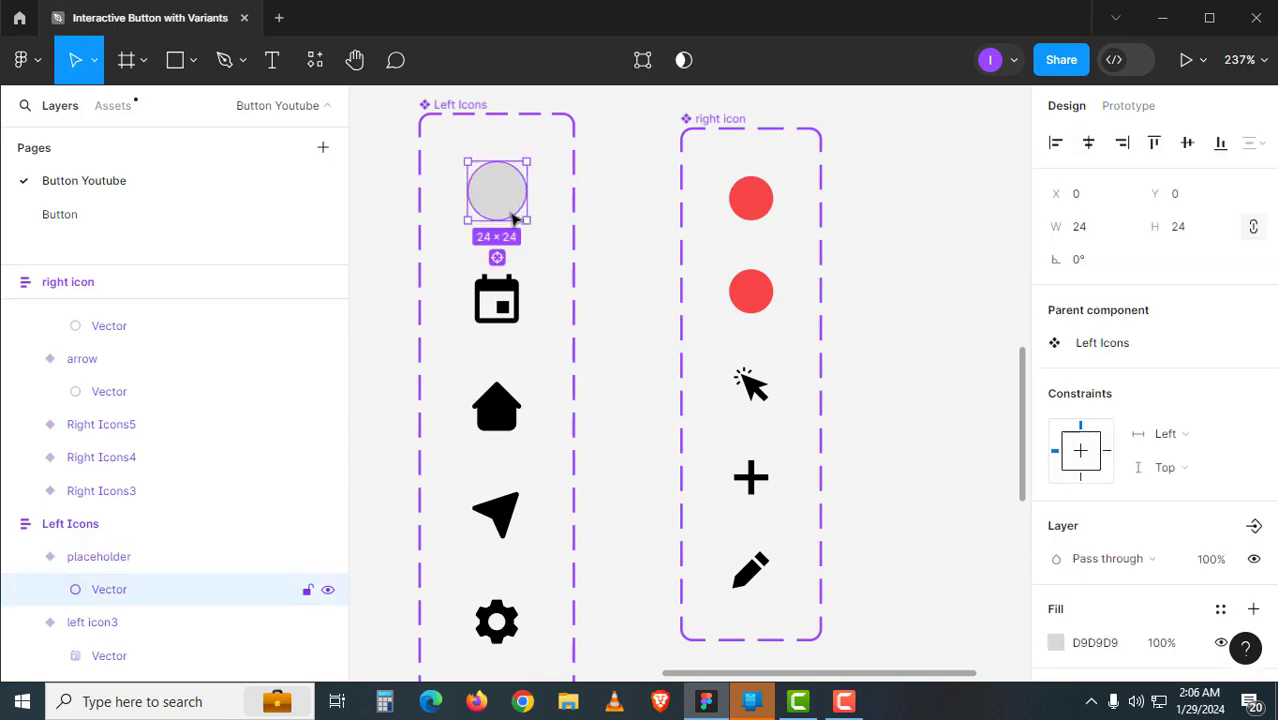
click(1217, 611)
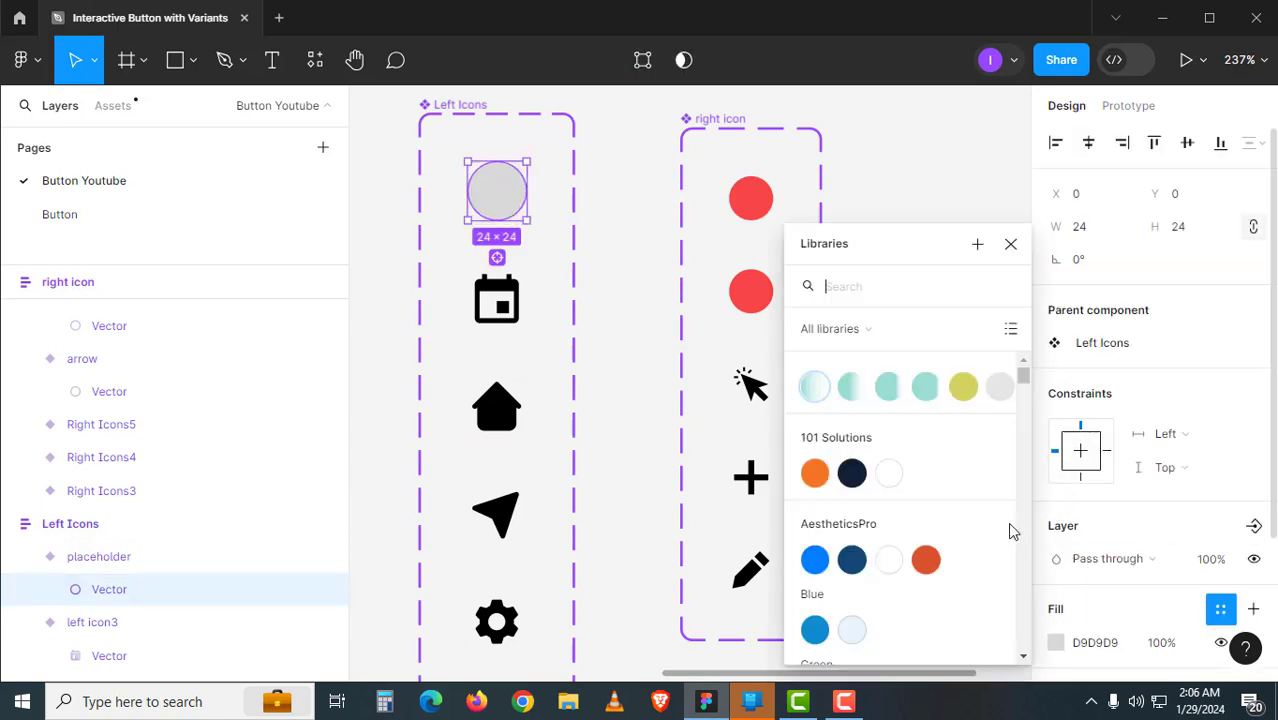
click(849, 475)
click(640, 372)
Fill the Placeholder circle in the right icon set with black and delete the red arrow variant below it.
scroll(660, 340, right, 1)
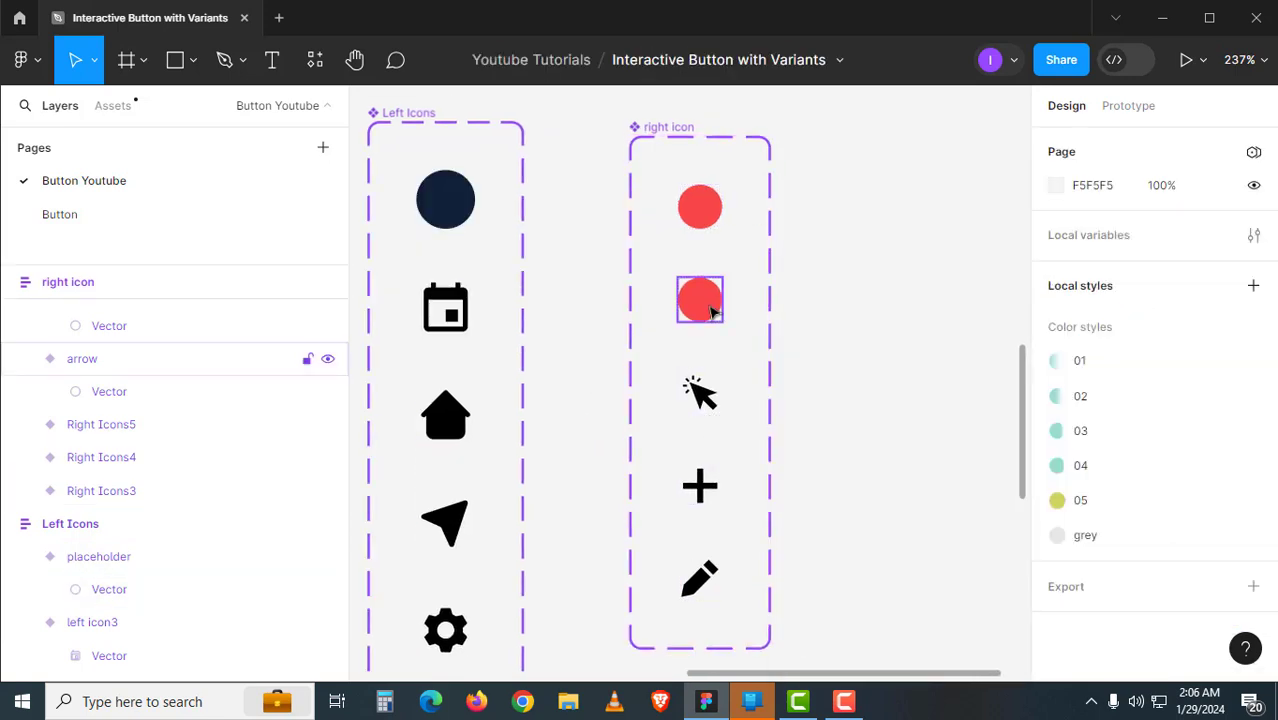
click(751, 198)
click(1055, 642)
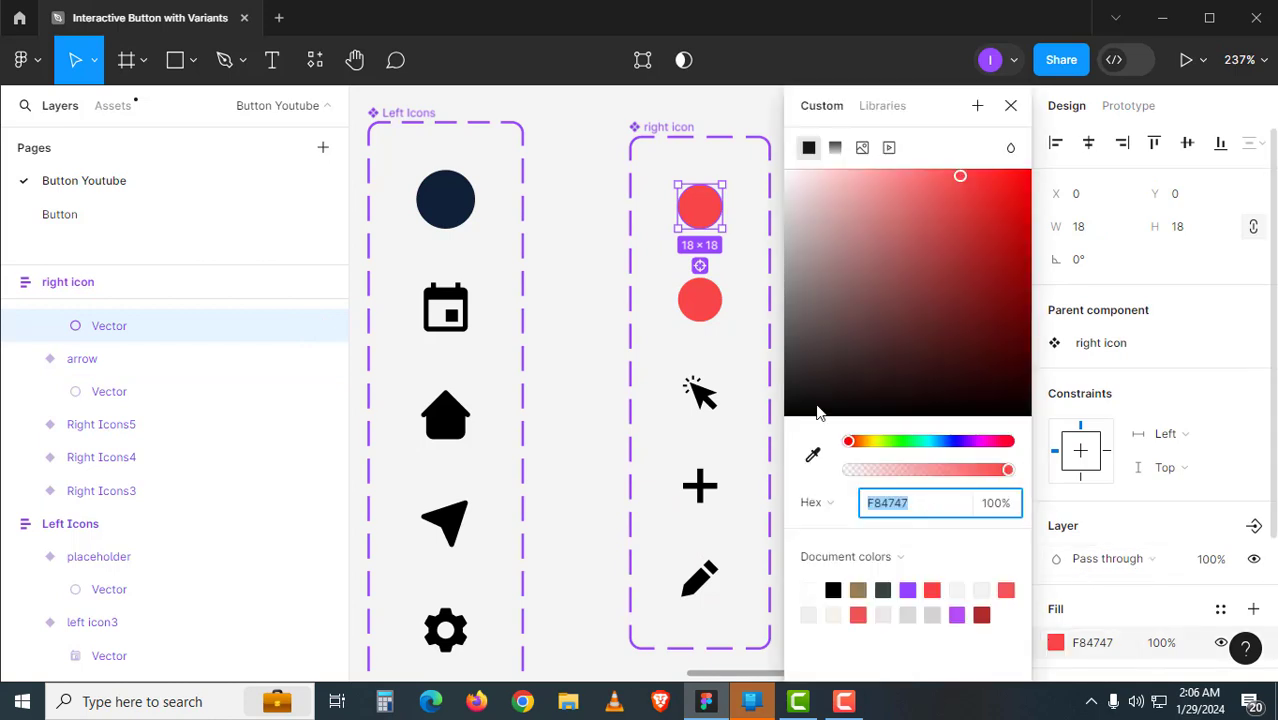
drag(819, 408, 785, 428)
click(695, 315)
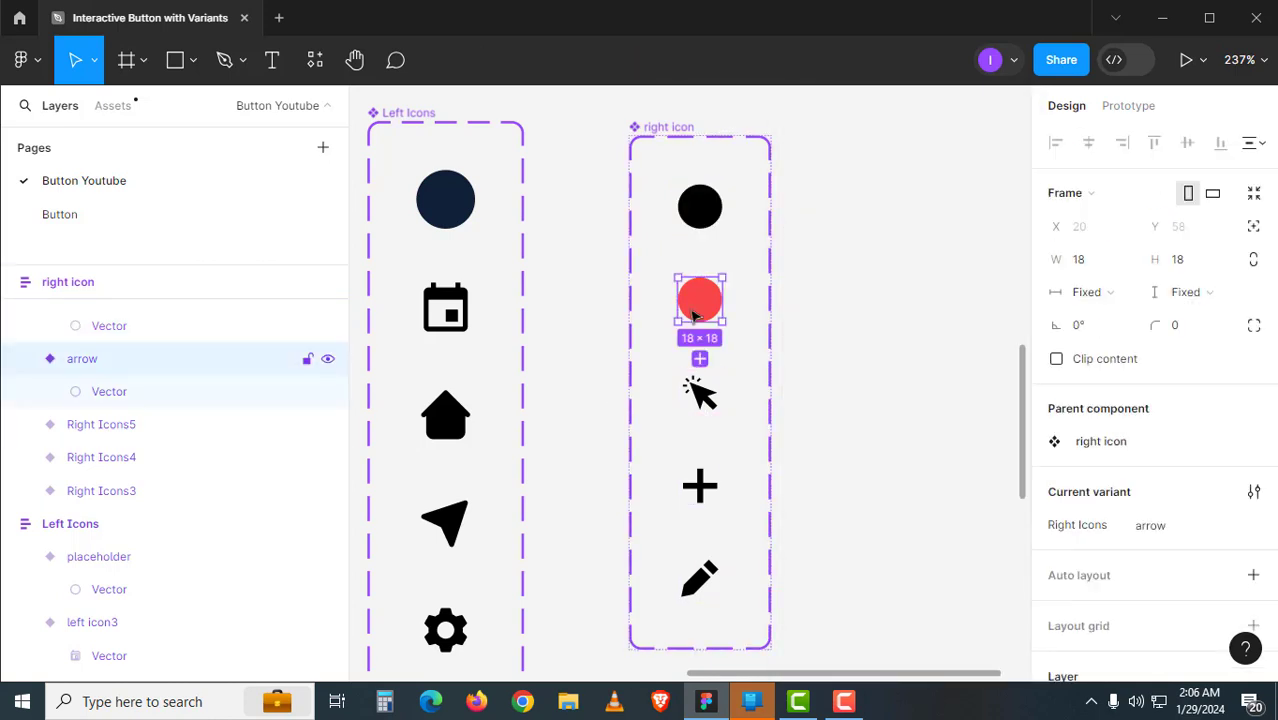
key(Delete)
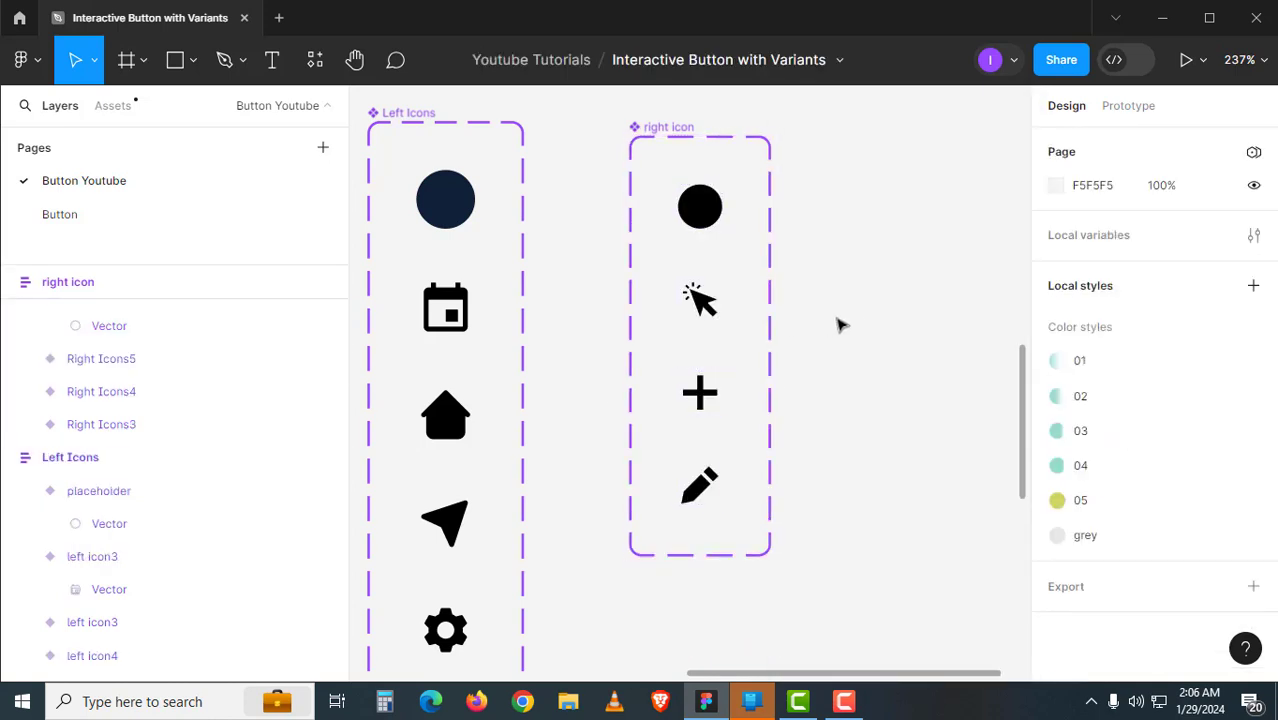
Change the conflicting variant value of the calendar icon in the Left Icons set to "calendar".
click(432, 116)
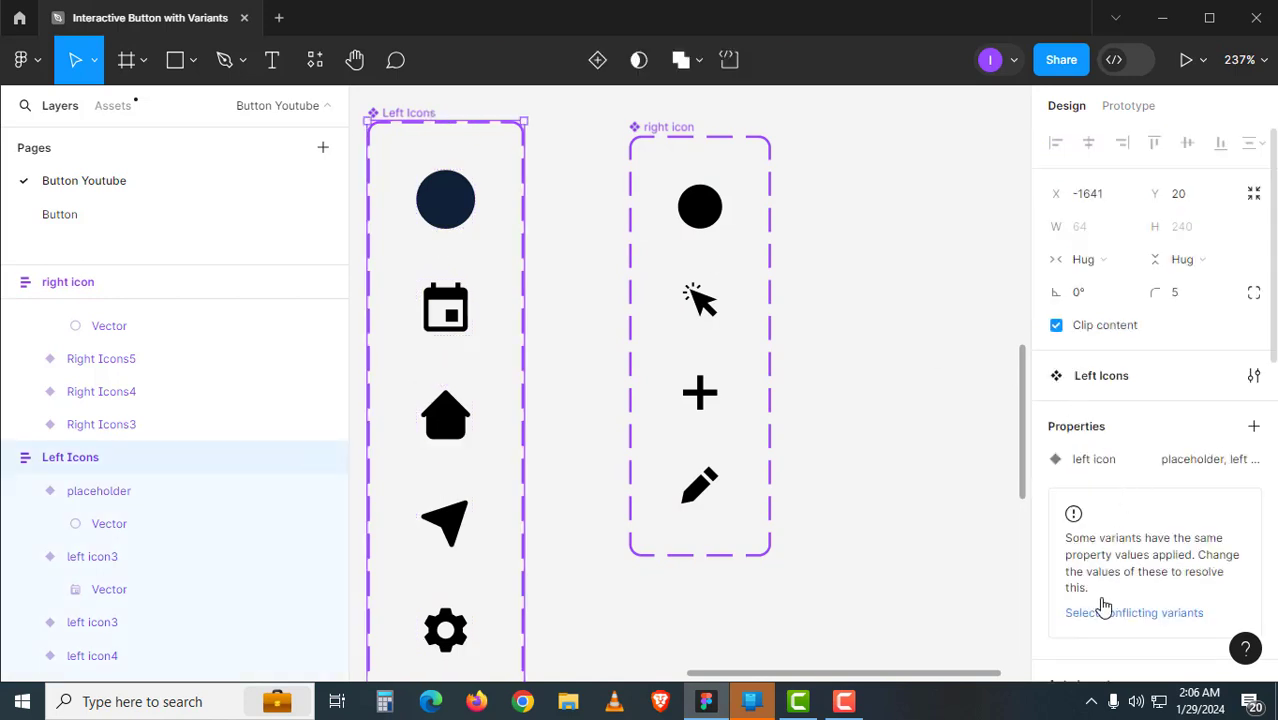
click(897, 522)
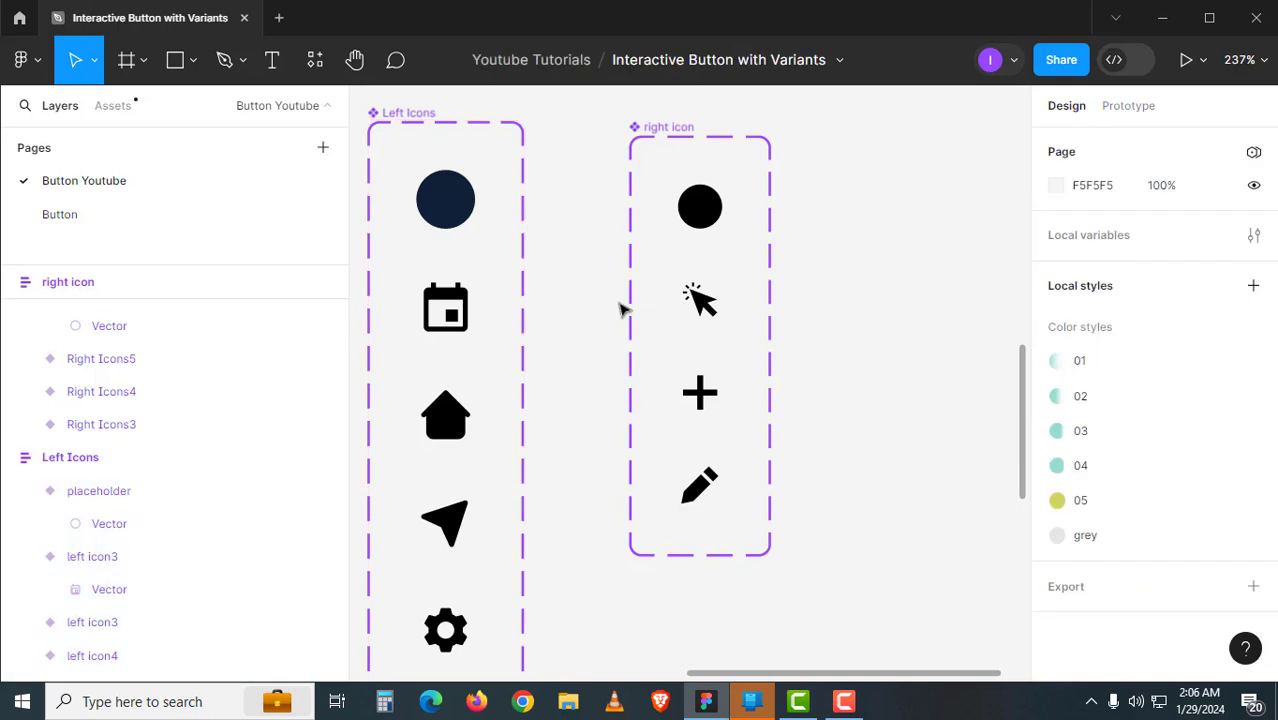
click(477, 216)
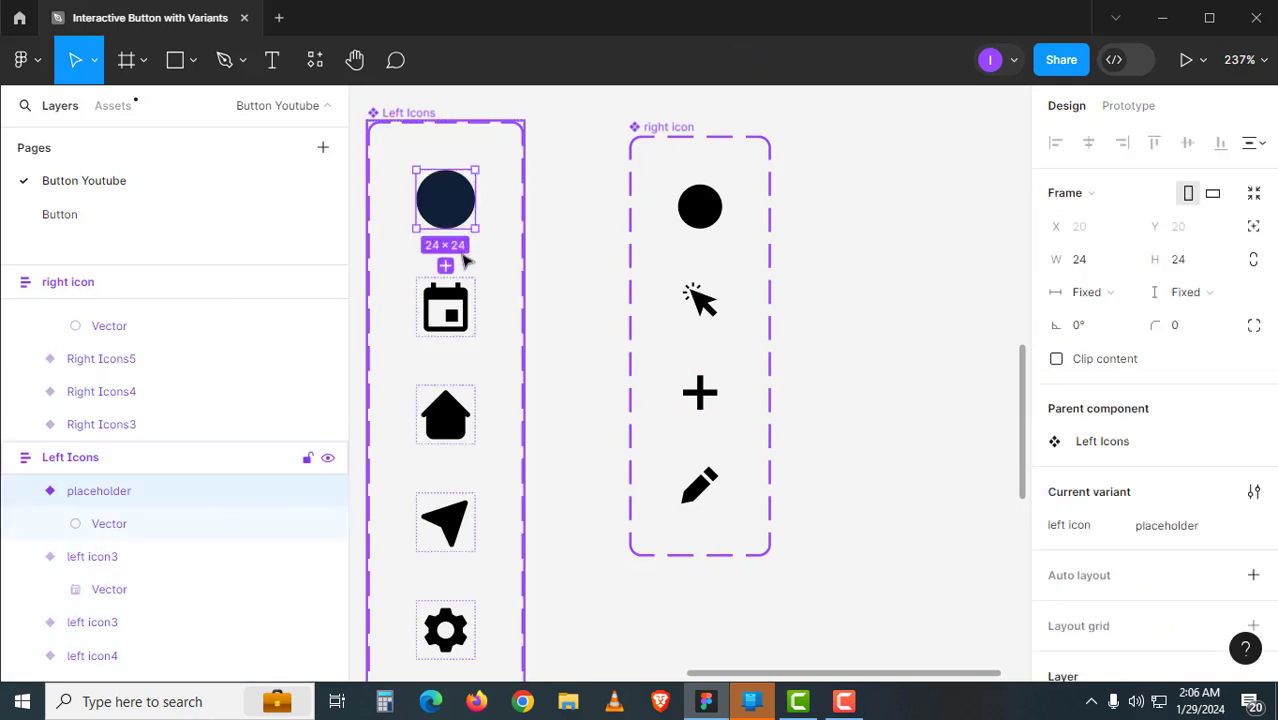
click(440, 333)
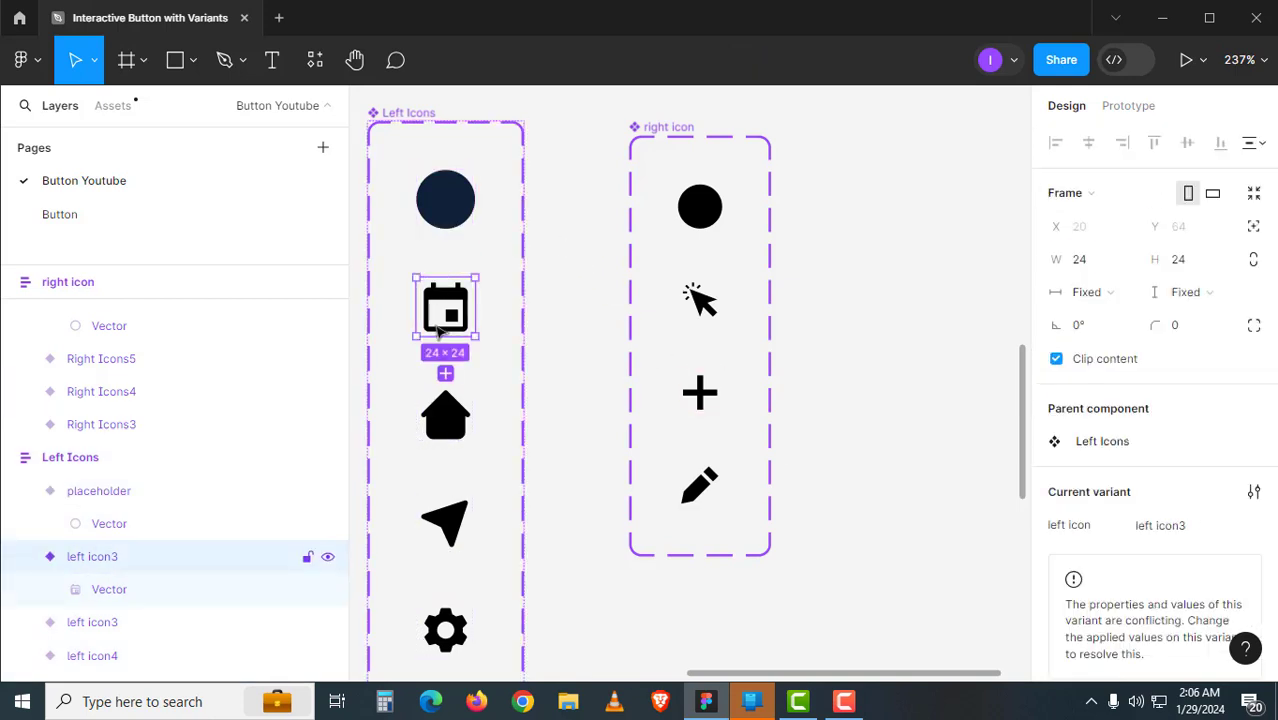
click(1200, 527)
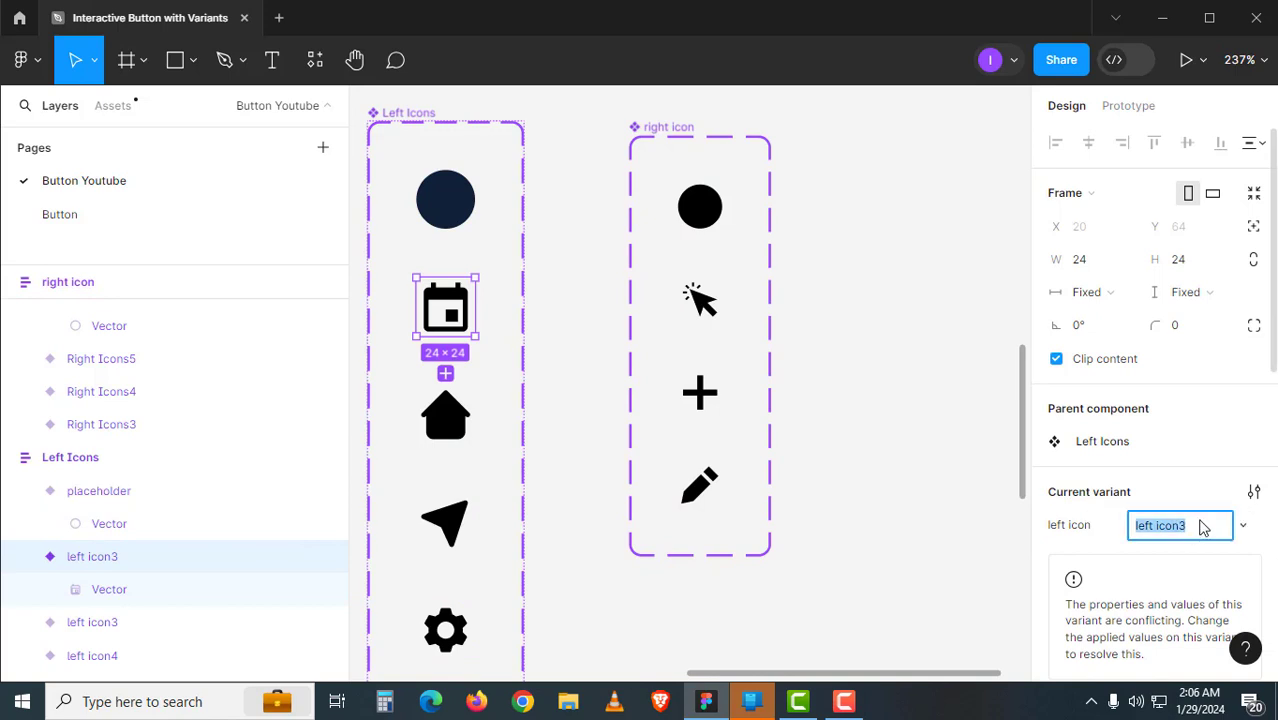
text(ca)
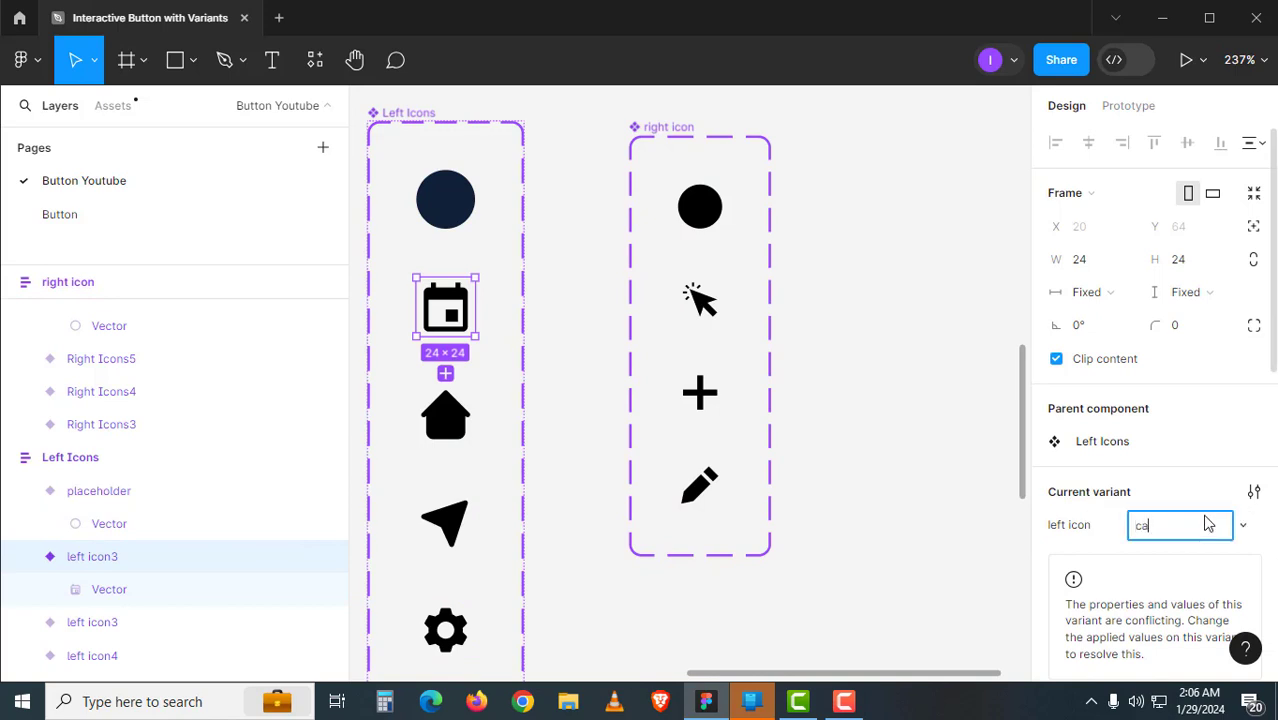
text(lendar)
key(Return)
Name the house, arrow and gear variants in the Left Icons set "Home", "Arrow" and "Setting".
click(445, 415)
click(1184, 530)
text(Home)
key(Return)
click(445, 523)
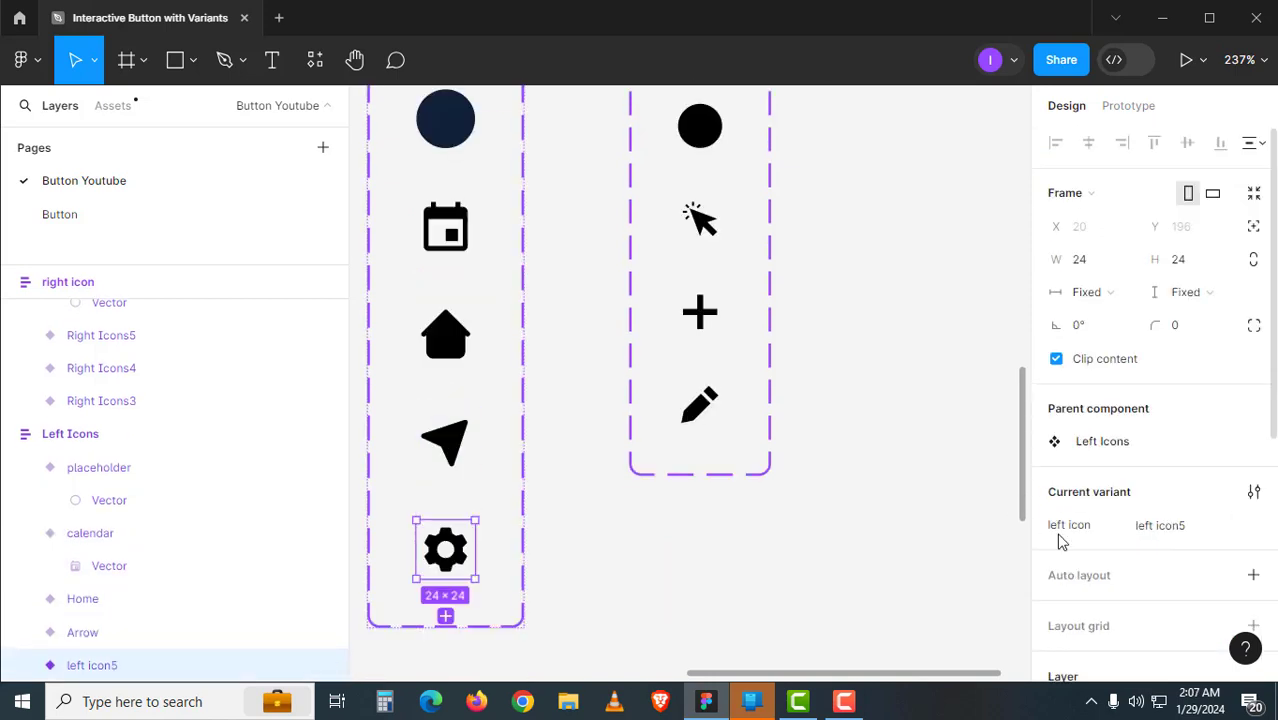
click(1160, 525)
text(Setting)
Name the click arrow, plus and pencil variants in the right icon set "Arrow Click", "Plus" and "Edit".
scroll(700, 400, up, 3)
click(622, 357)
click(1168, 525)
text(Arrow Click)
key(Return)
click(622, 450)
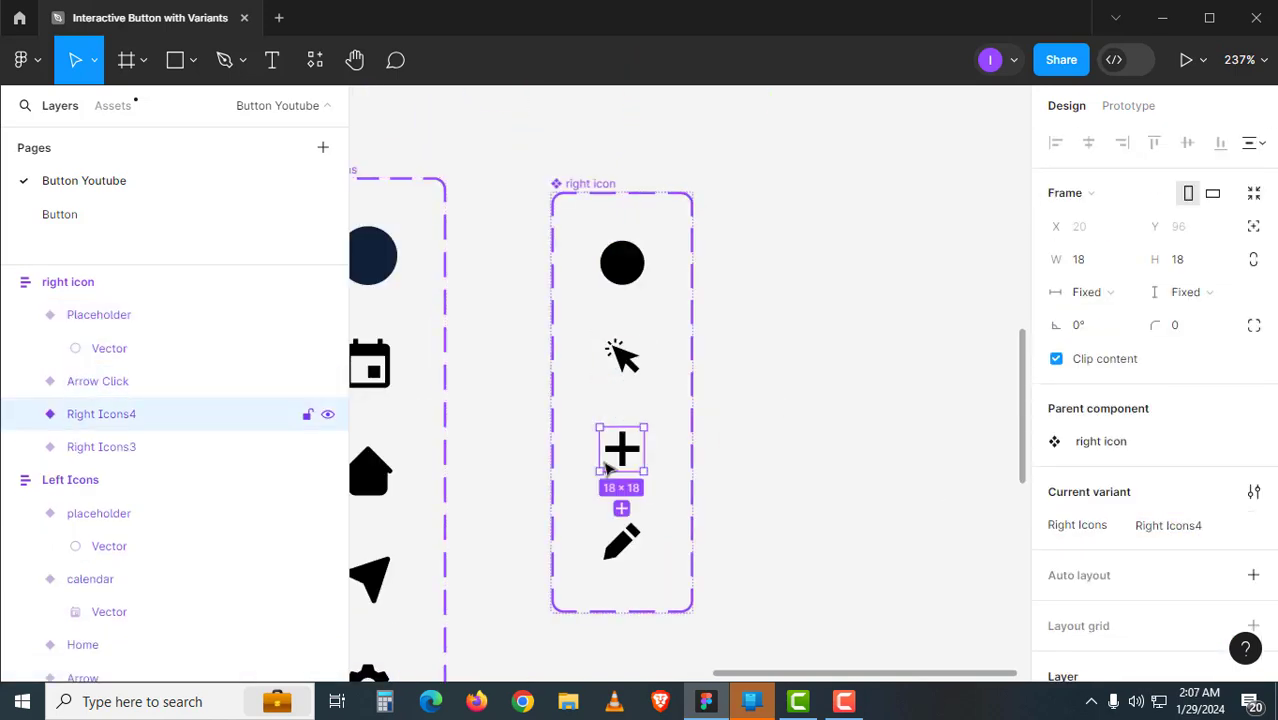
click(1168, 525)
text(Plus)
key(Return)
click(622, 540)
click(1160, 530)
text(Edit)
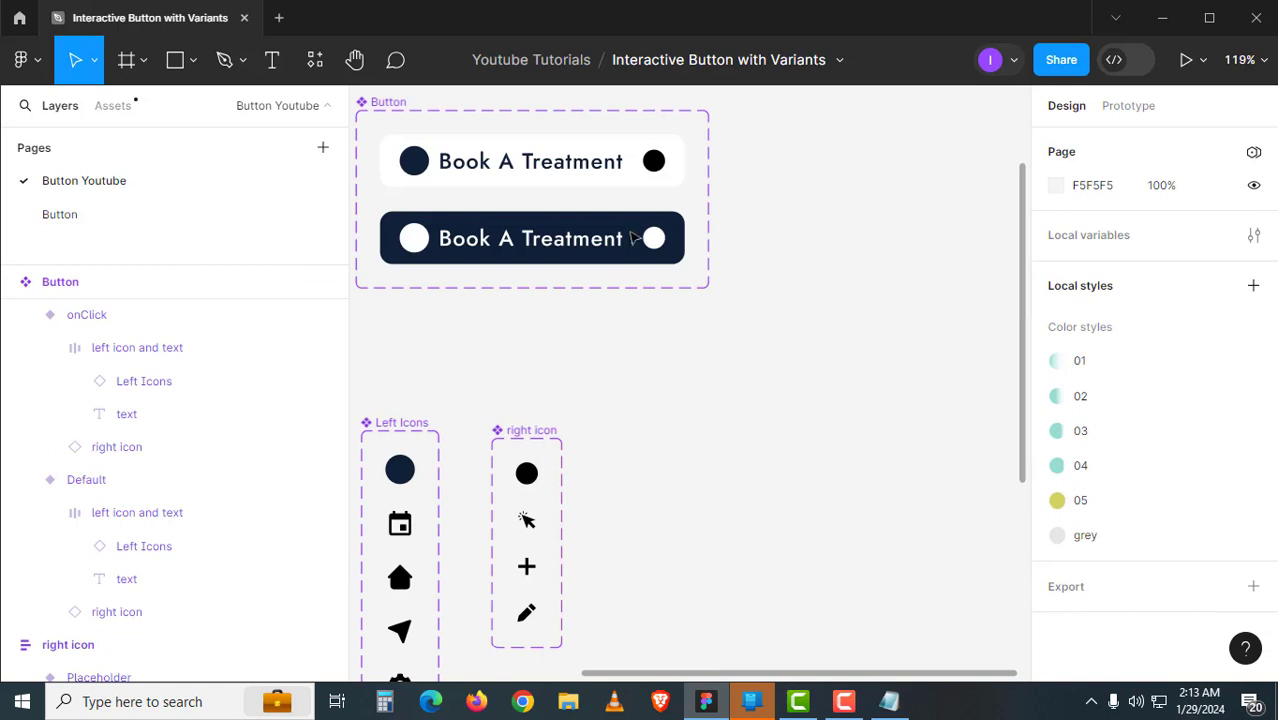
Examine the resizing settings of the Default and onClick button variants, their left icon and text frames, and their text layers.
click(603, 172)
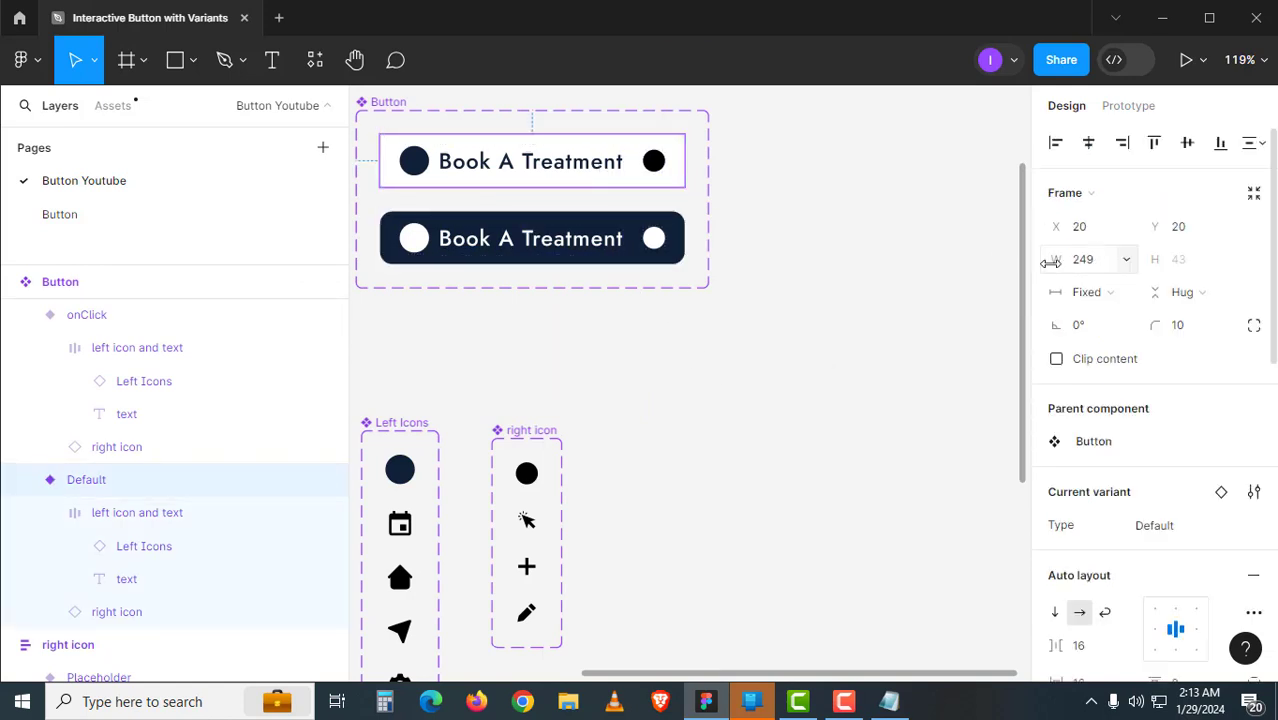
click(672, 262)
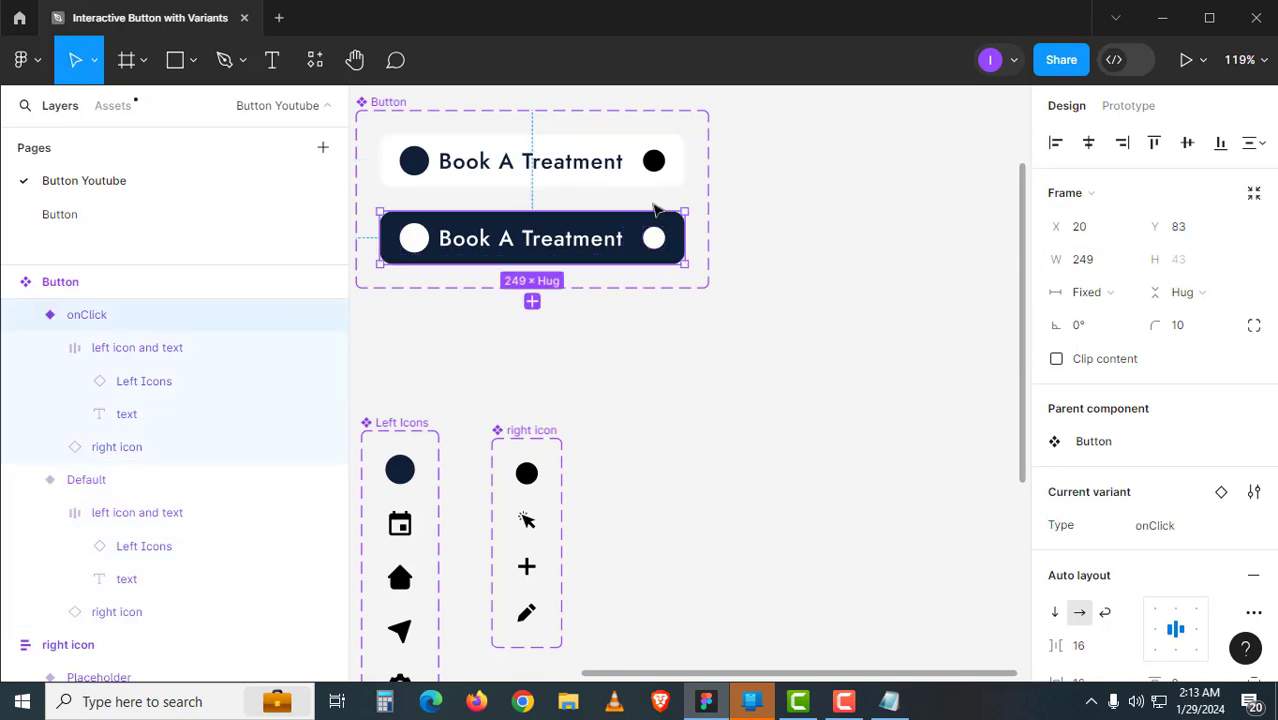
double_click(576, 162)
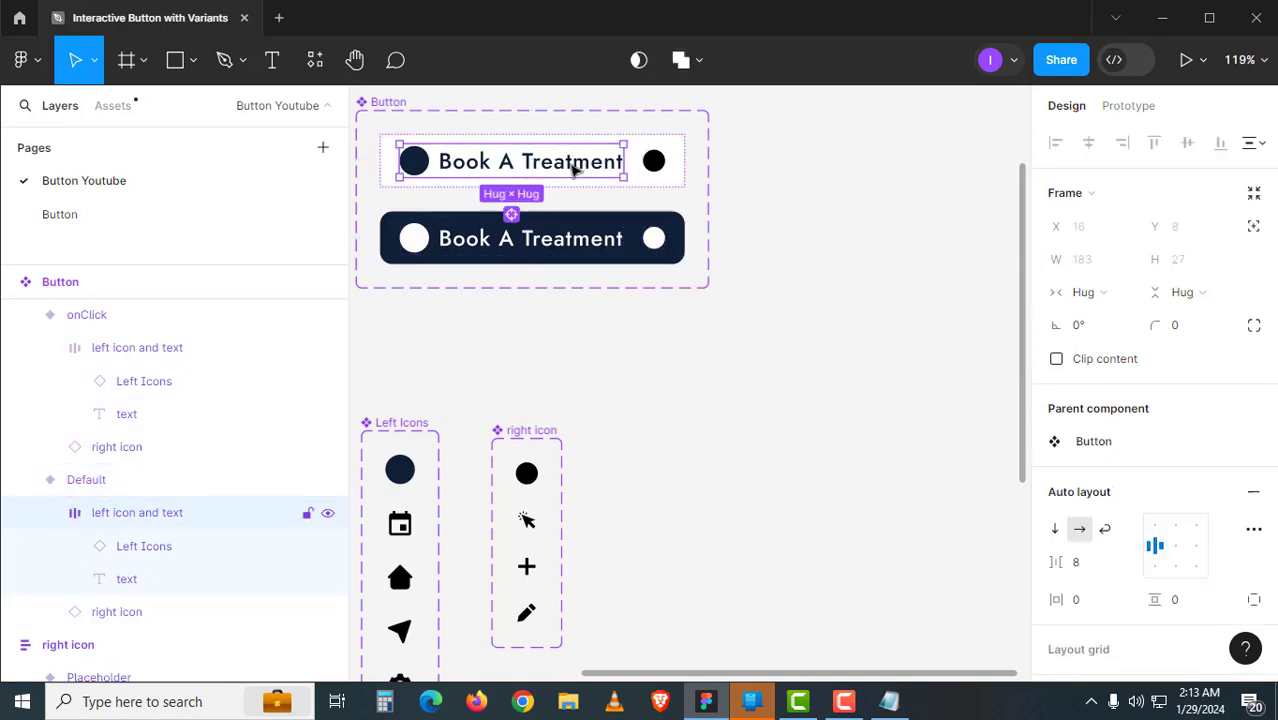
shift+click(535, 228)
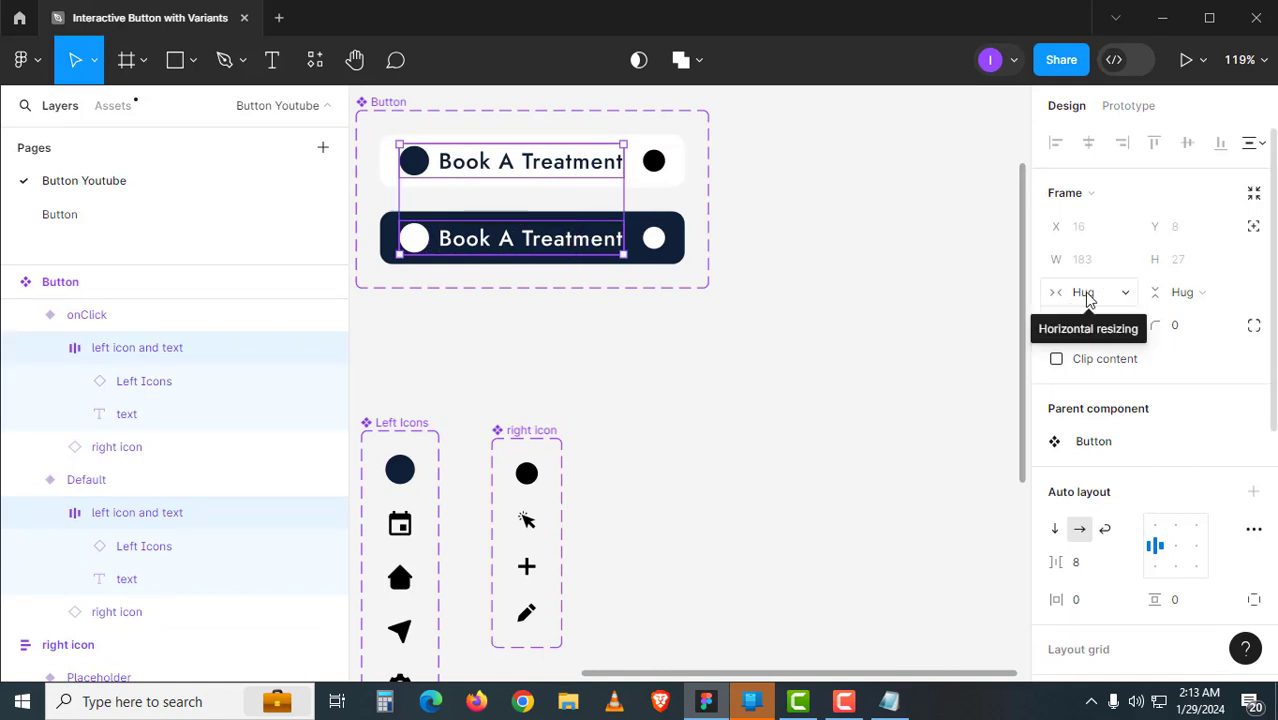
click(670, 240)
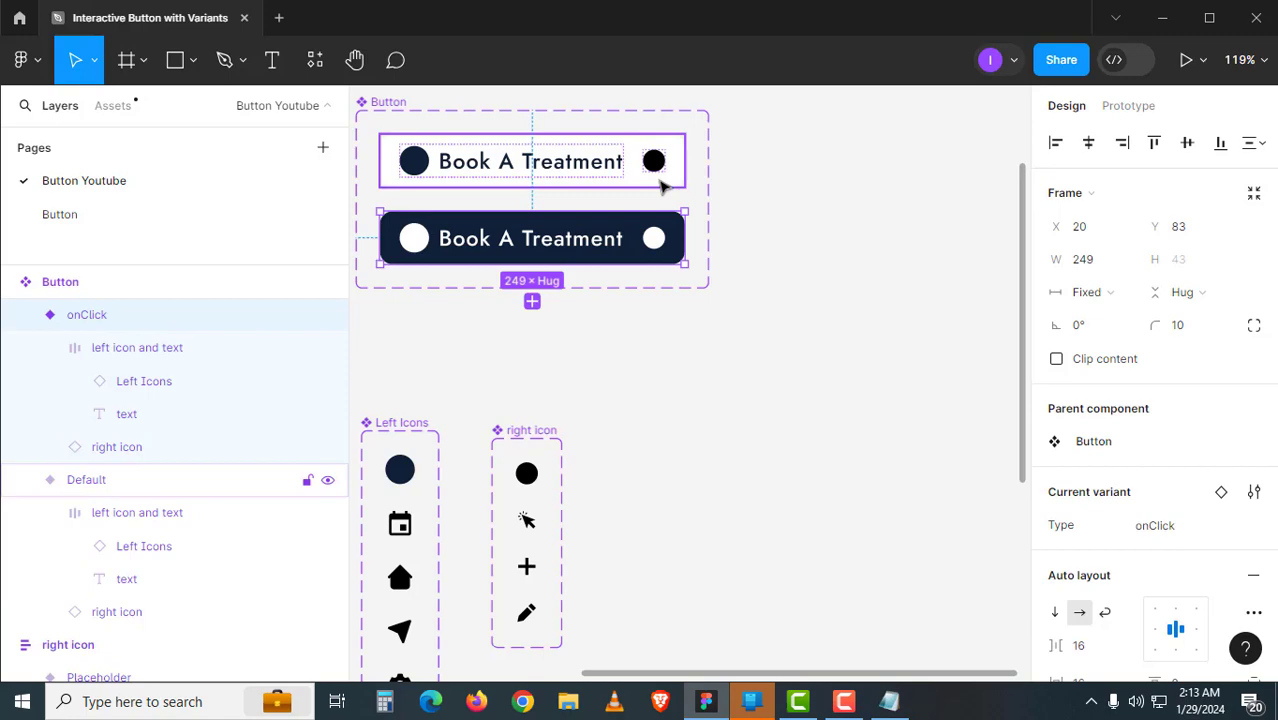
click(575, 162)
click(575, 162)
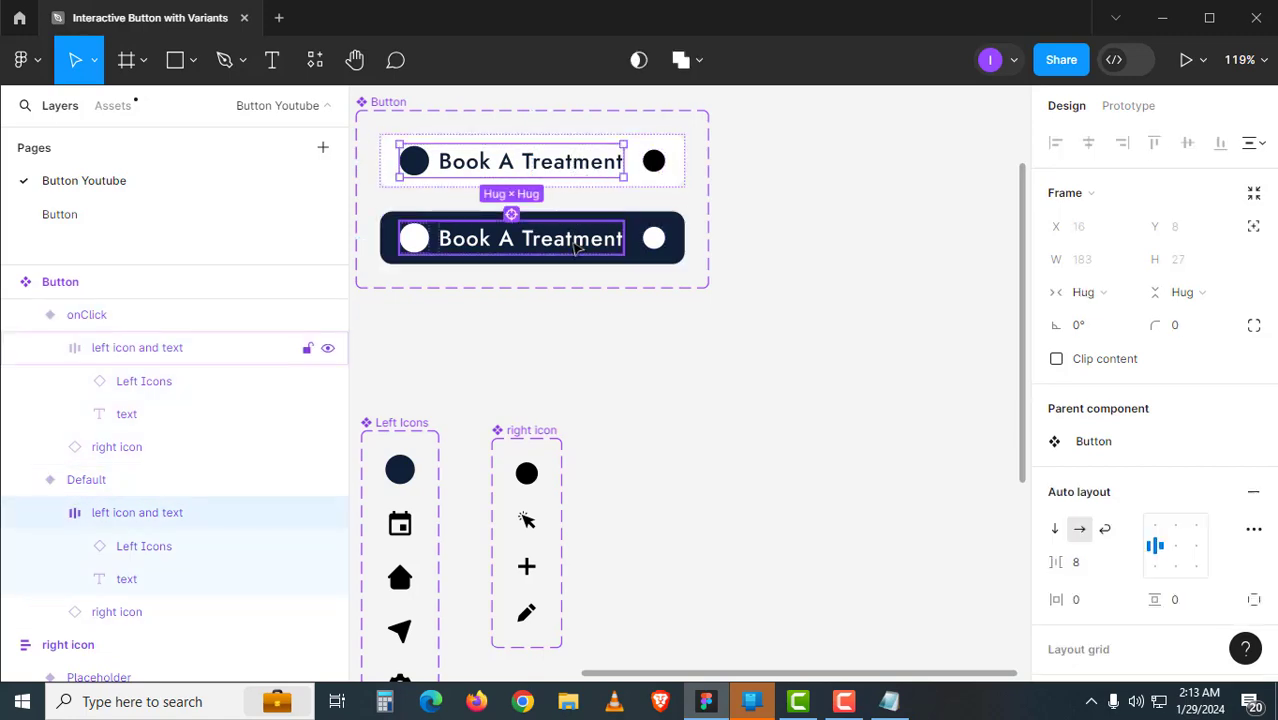
shift+click(515, 225)
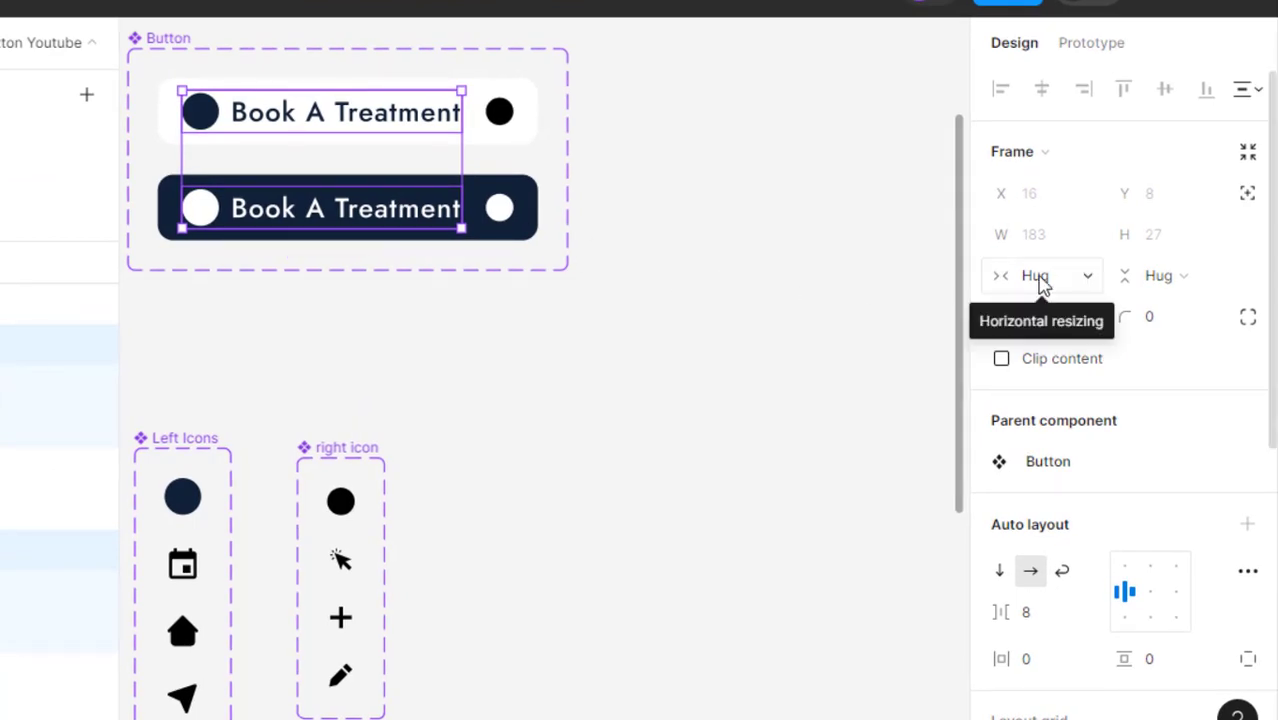
click(665, 285)
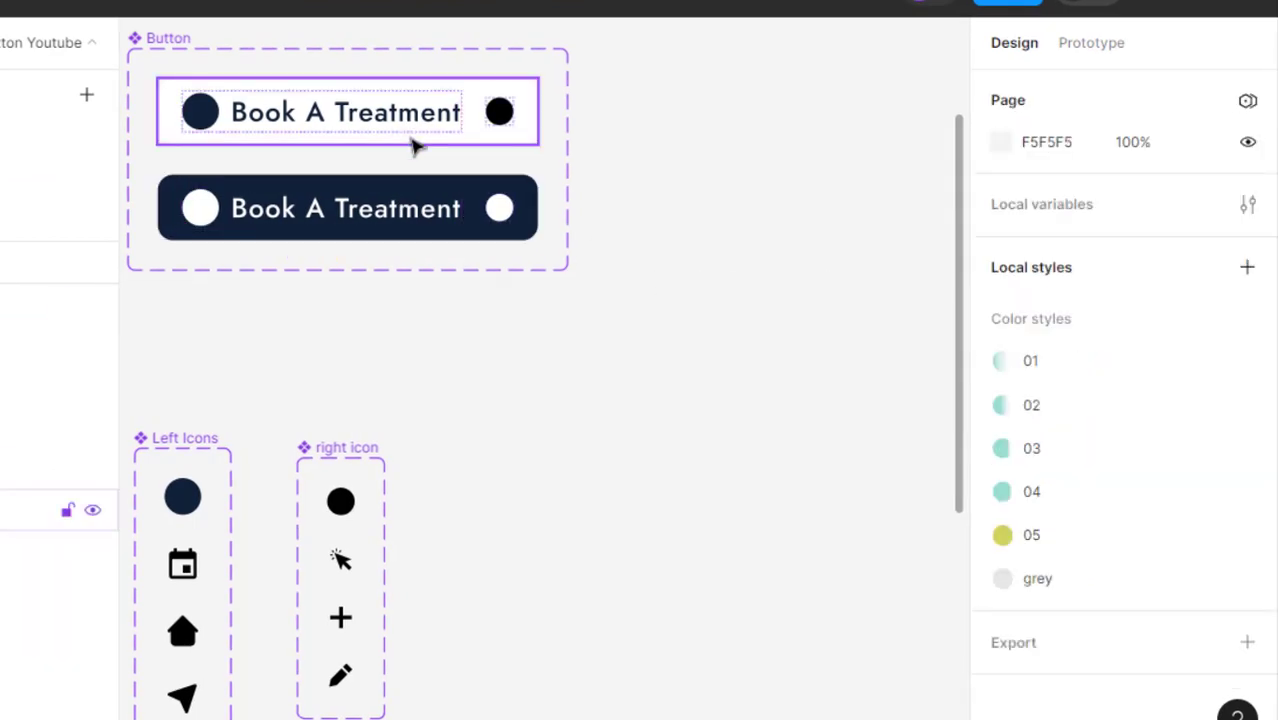
ctrl+click(414, 126)
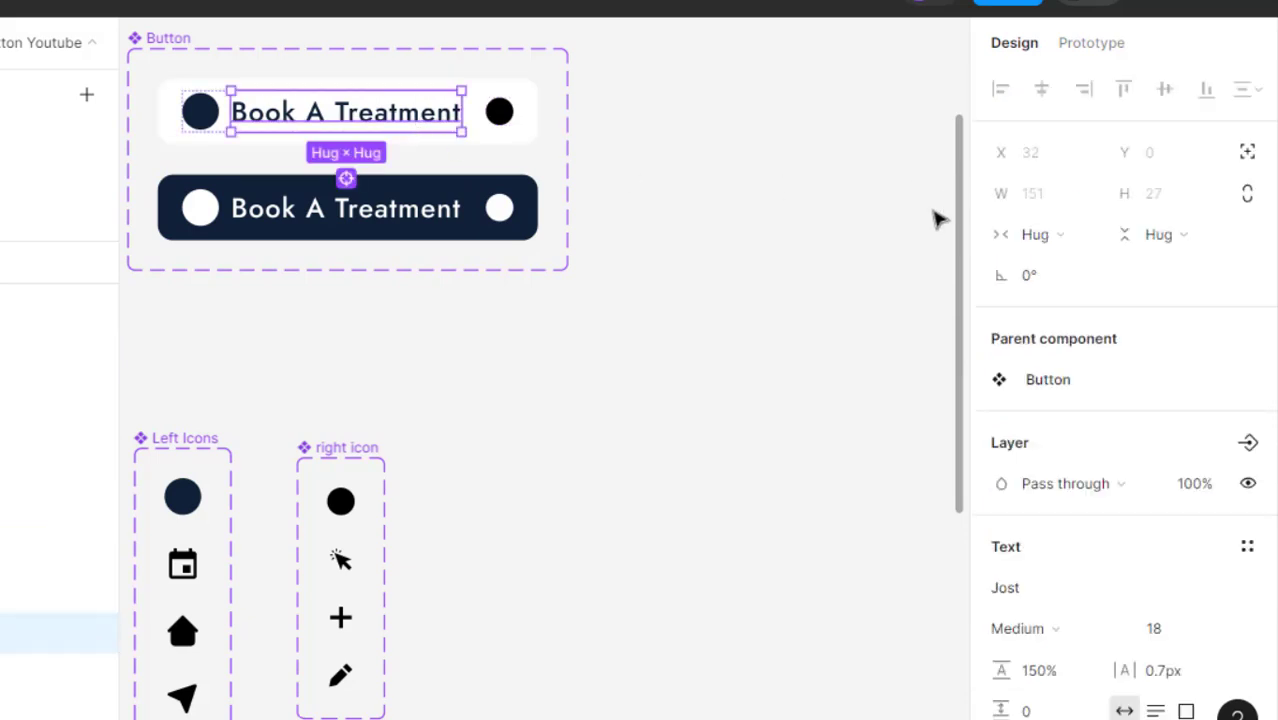
ctrl+click(422, 226)
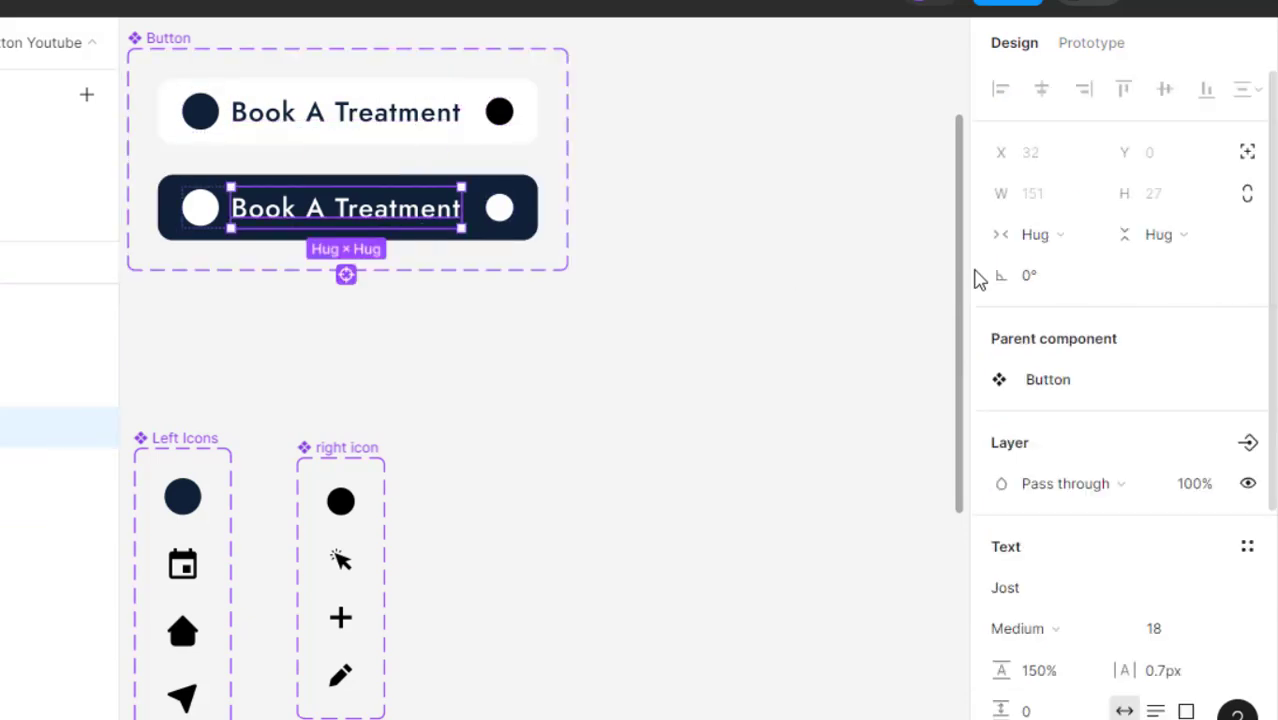
click(792, 292)
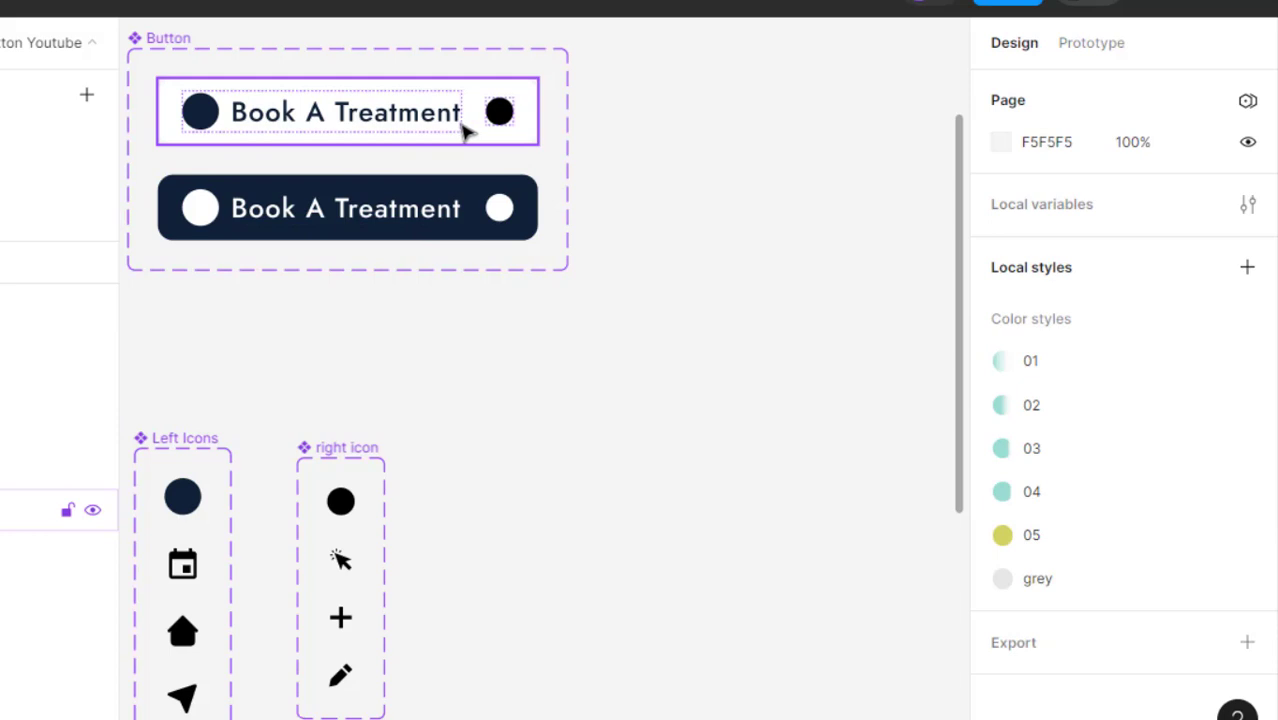
click(463, 131)
click(442, 126)
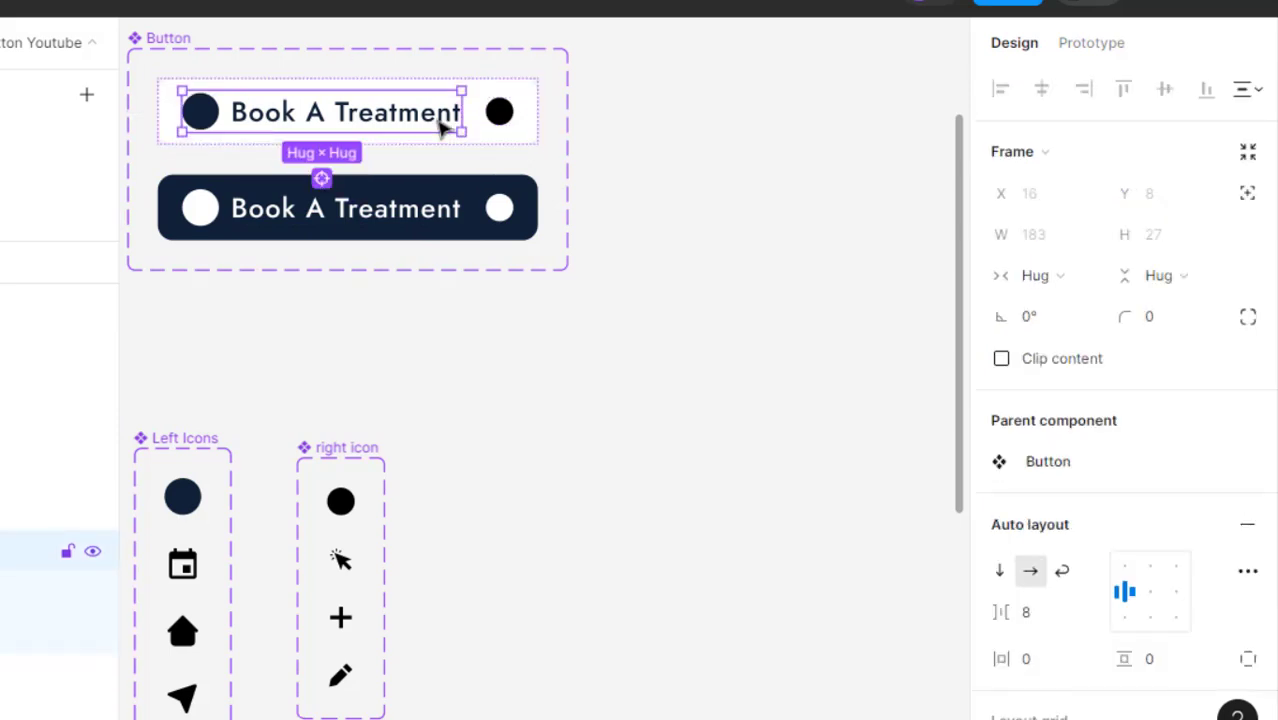
click(736, 251)
Place an instance of the Default button variant on the empty canvas beside the Button component set.
click(448, 128)
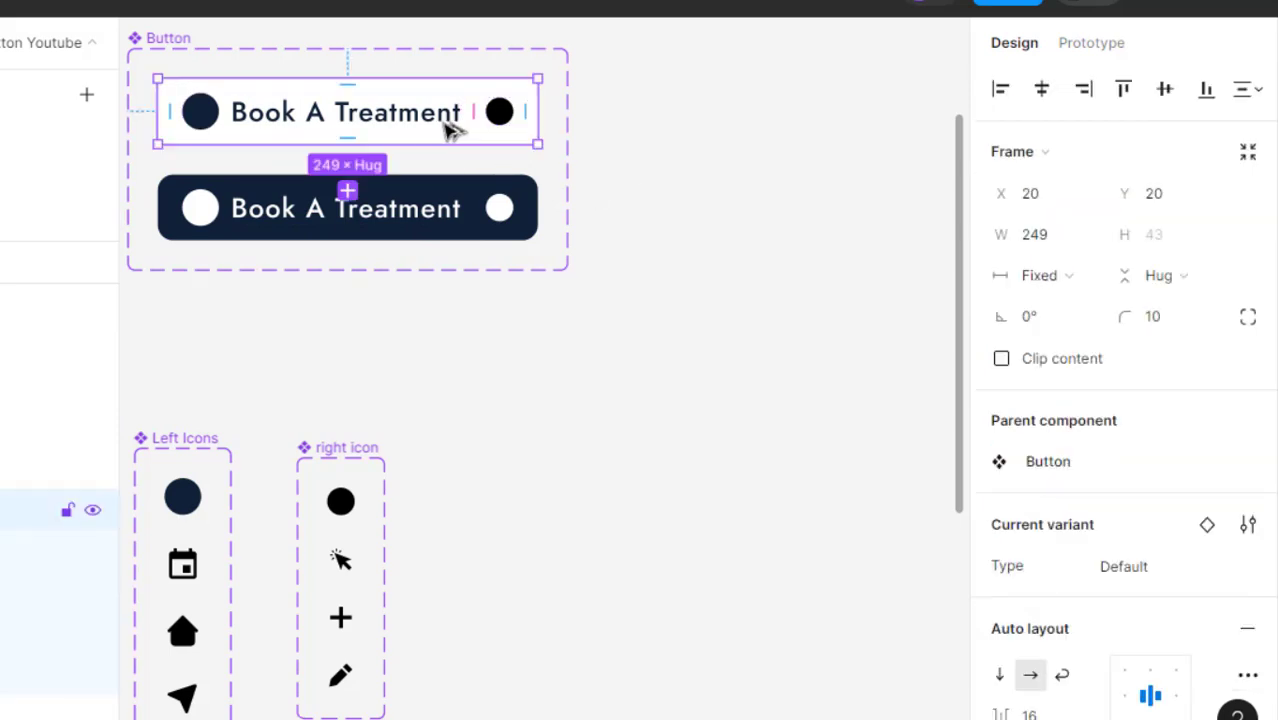
drag(448, 128, 736, 408)
click(708, 484)
drag(708, 484, 612, 420)
click(608, 417)
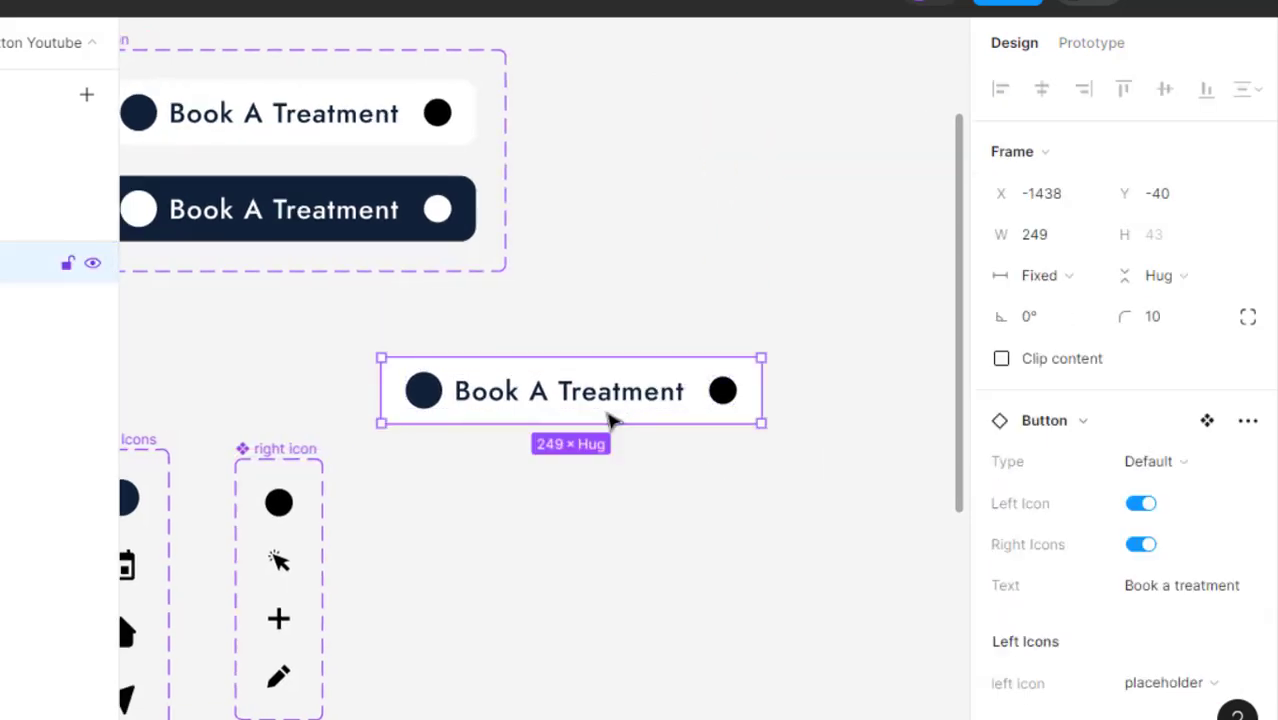
Turn off the Left Icon and Right Icons properties of the button instance.
click(1148, 505)
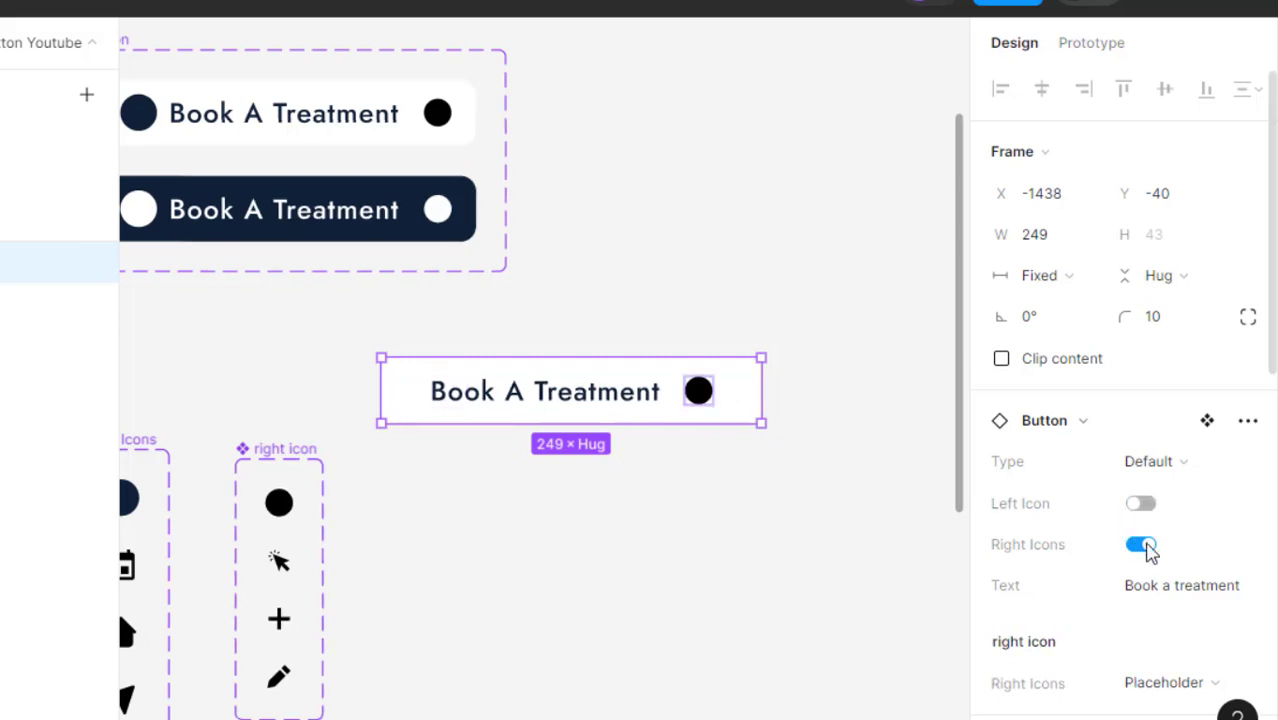
click(1141, 544)
click(700, 470)
click(725, 382)
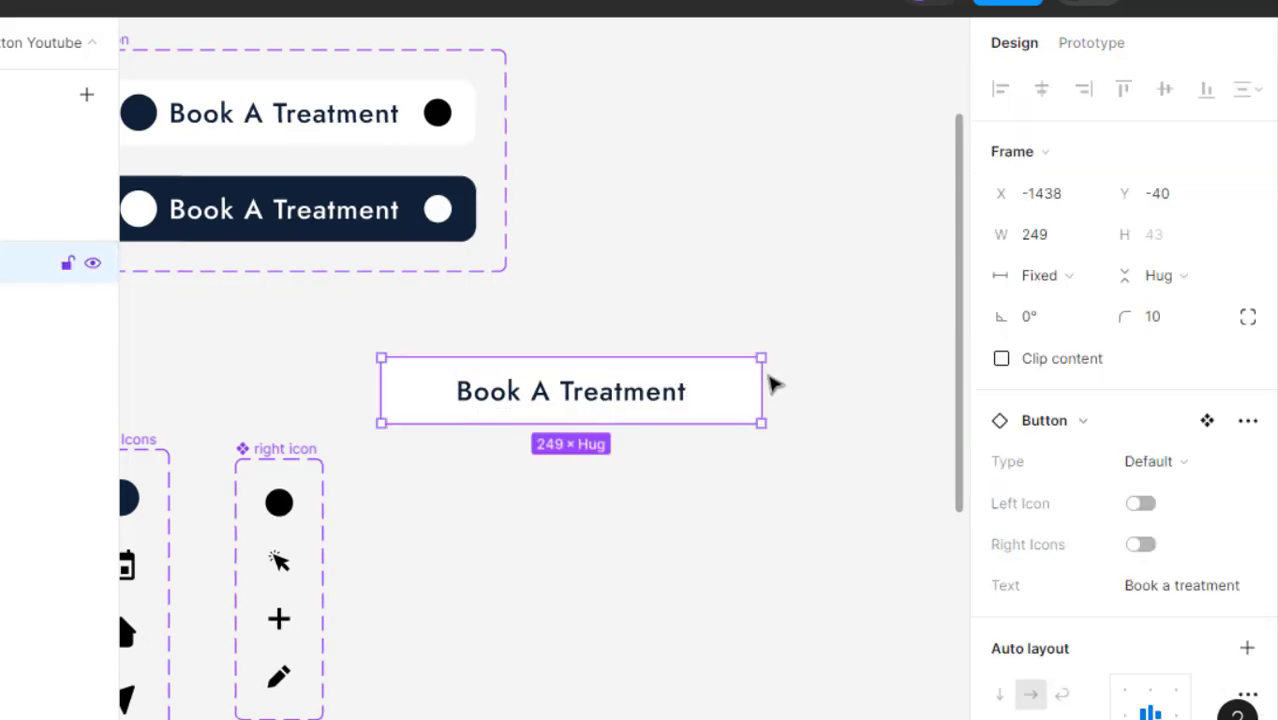
Set the button instance's horizontal resizing to Hug contents and move it lower, beside the right icon set.
click(1035, 288)
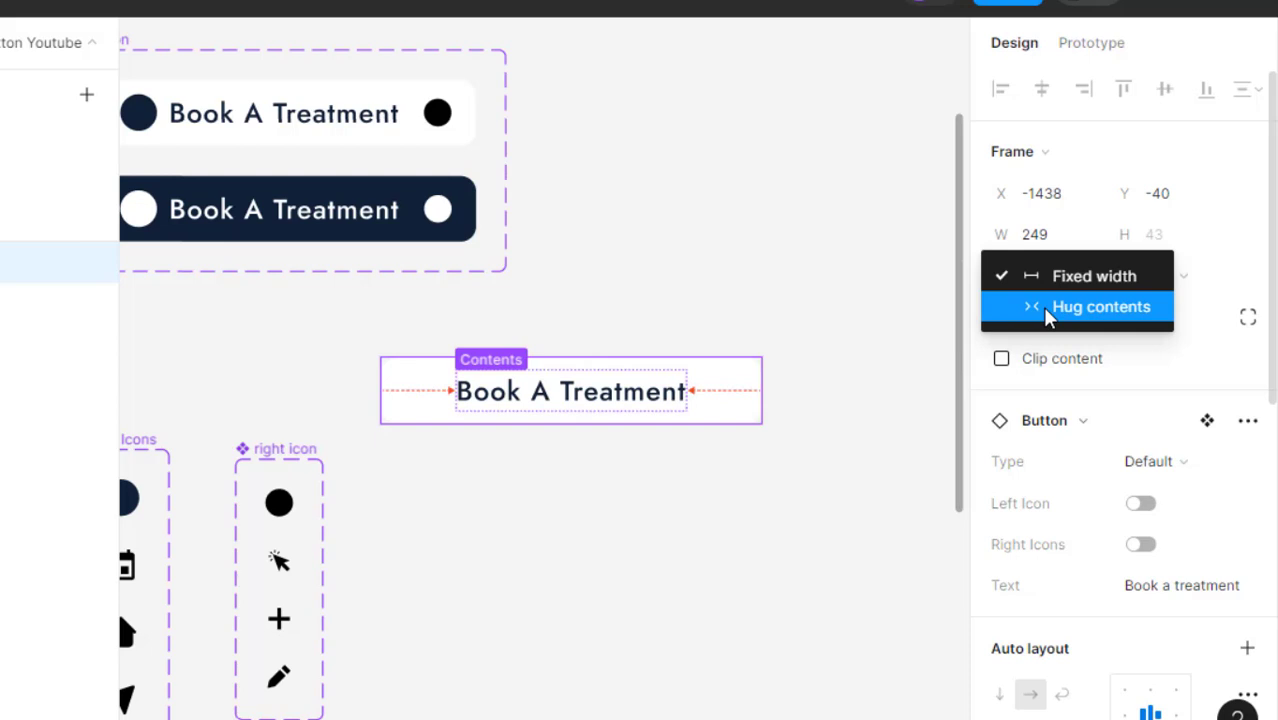
click(1046, 307)
click(733, 362)
scroll(670, 300, down, 3)
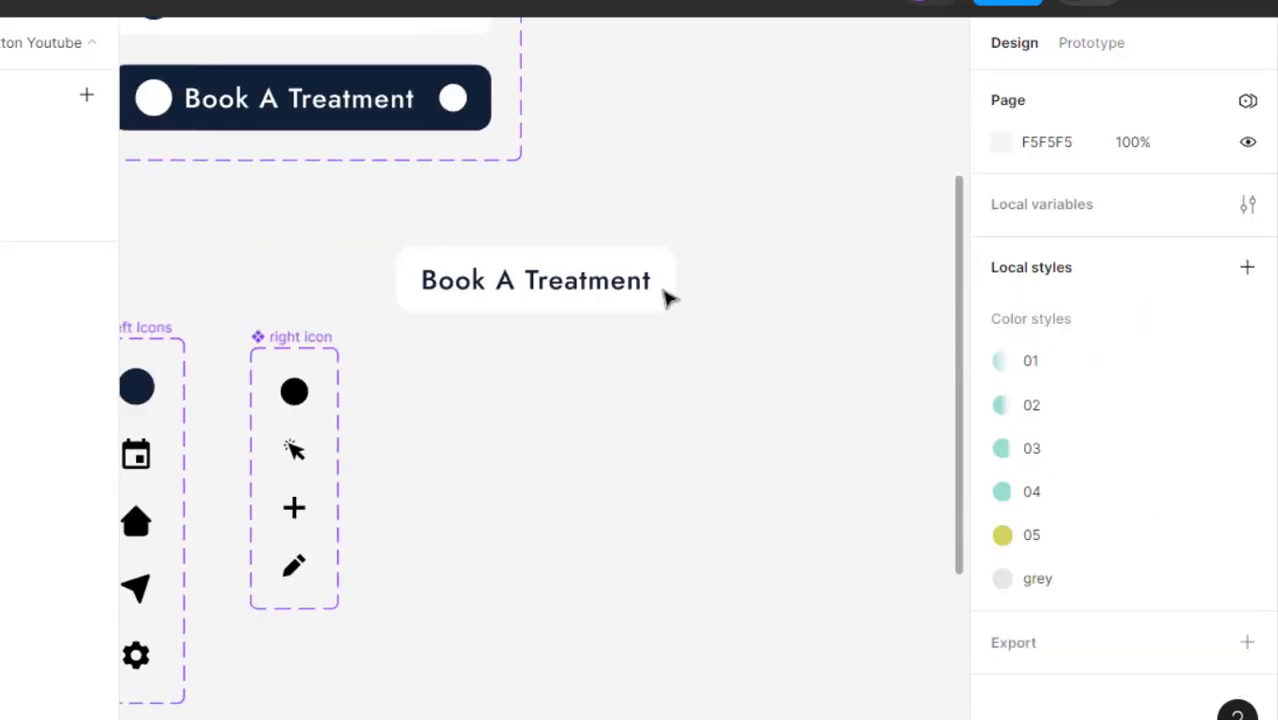
click(640, 297)
drag(640, 297, 670, 399)
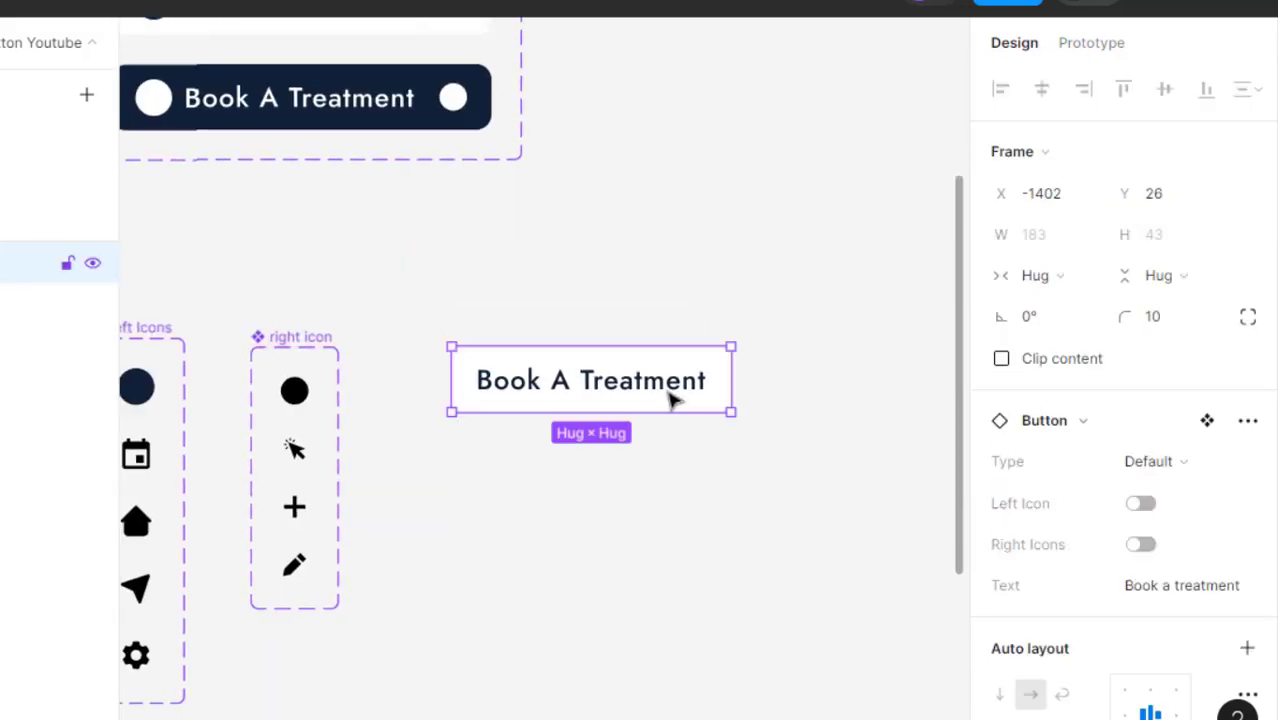
Try the button instance with only its right icon shown, with only its left icon shown, and with neither icon.
click(1141, 546)
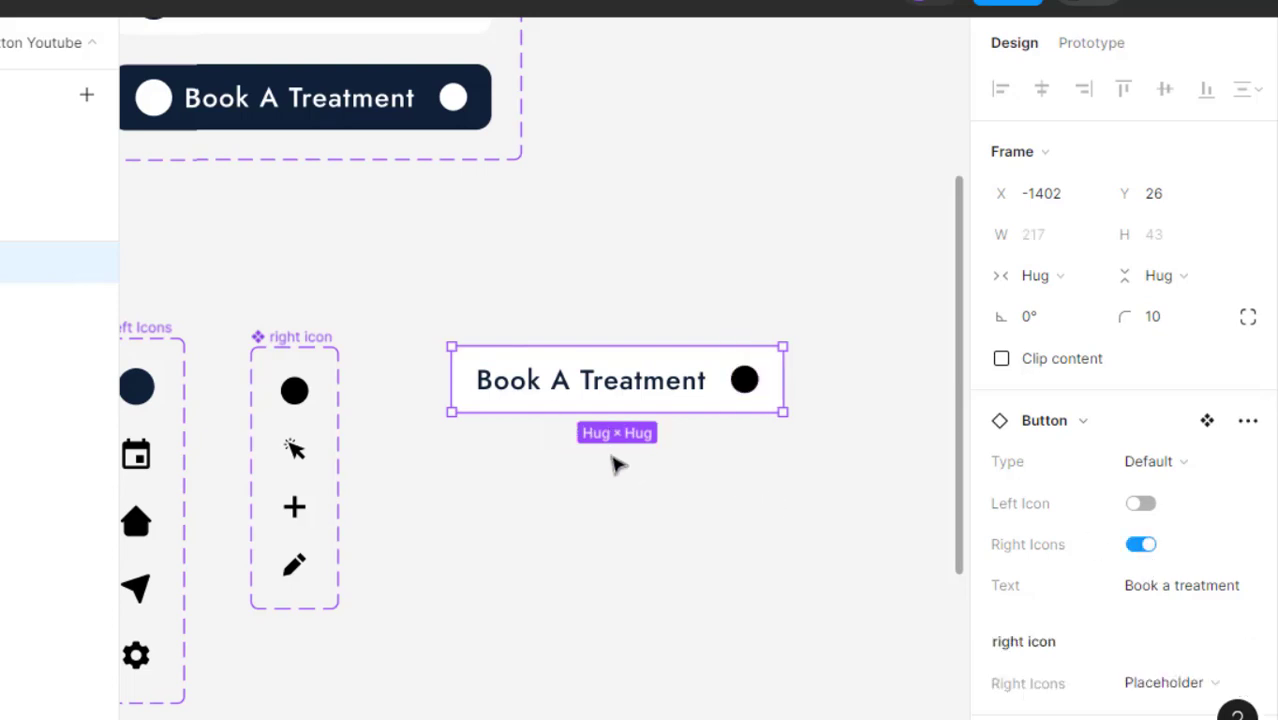
click(617, 463)
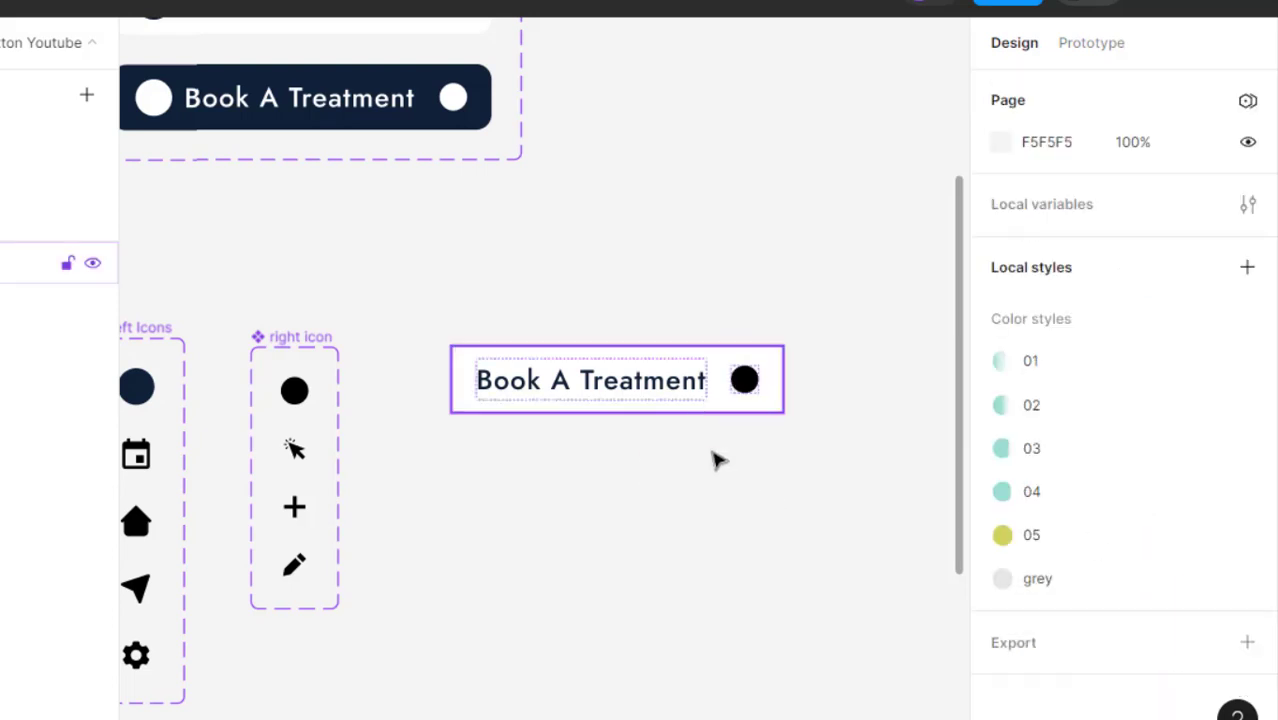
click(705, 409)
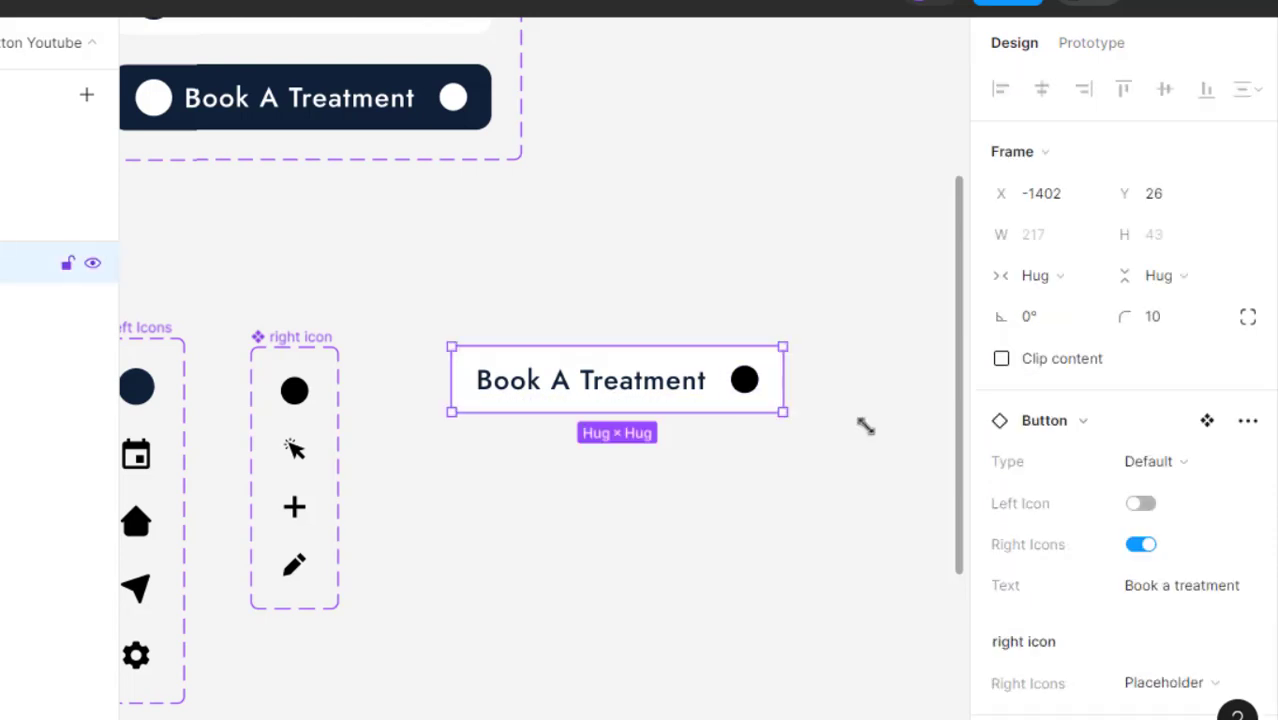
click(1141, 504)
click(1141, 545)
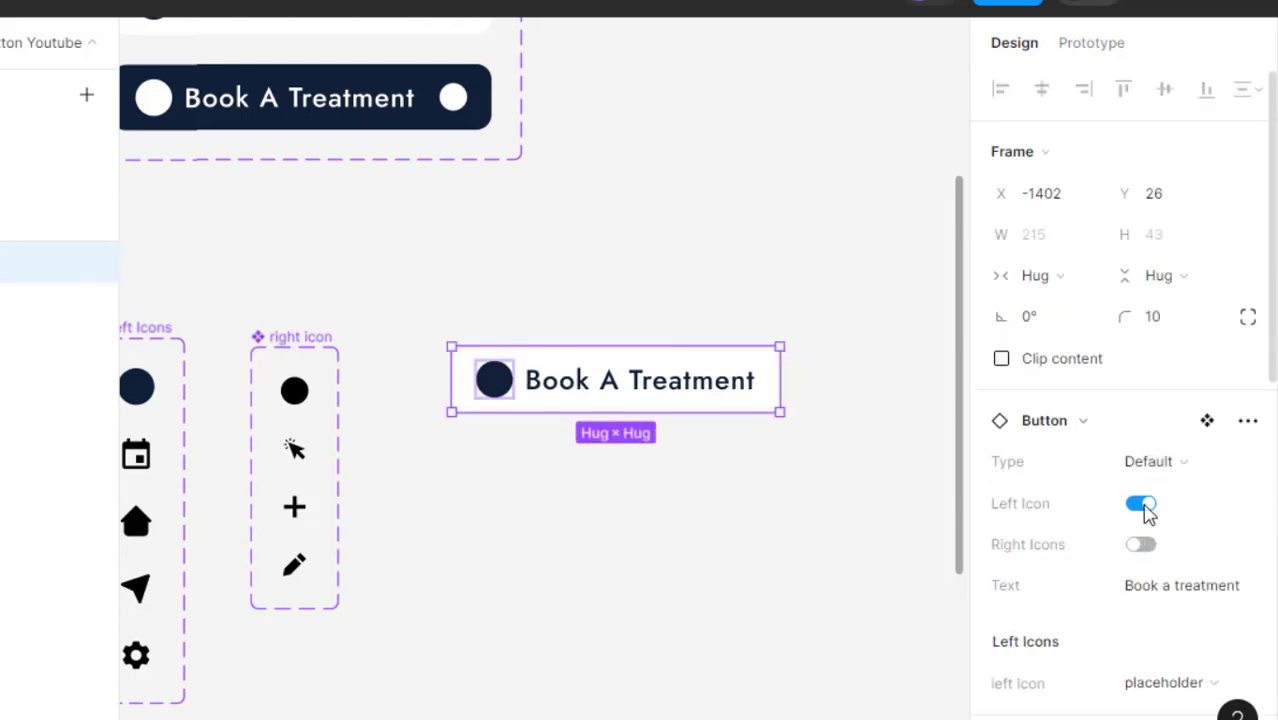
click(1153, 507)
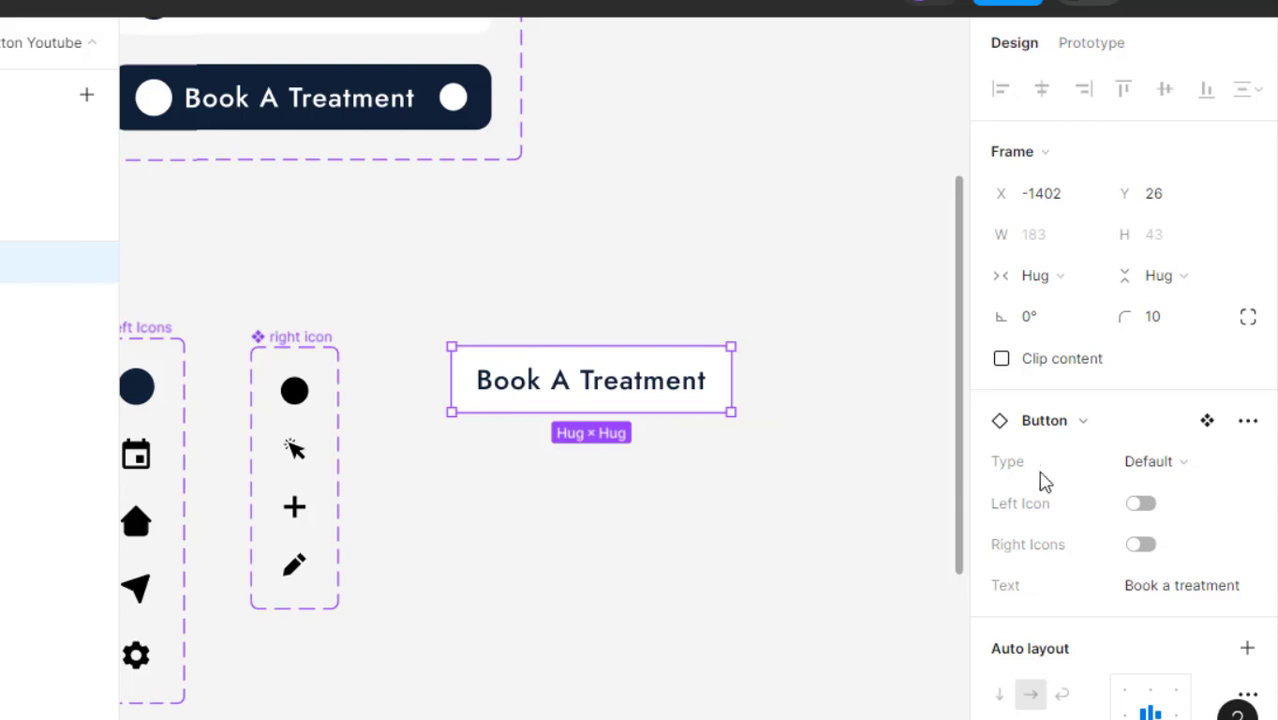
Turn on both the Left Icon and Right Icons properties of the button instance.
click(1141, 504)
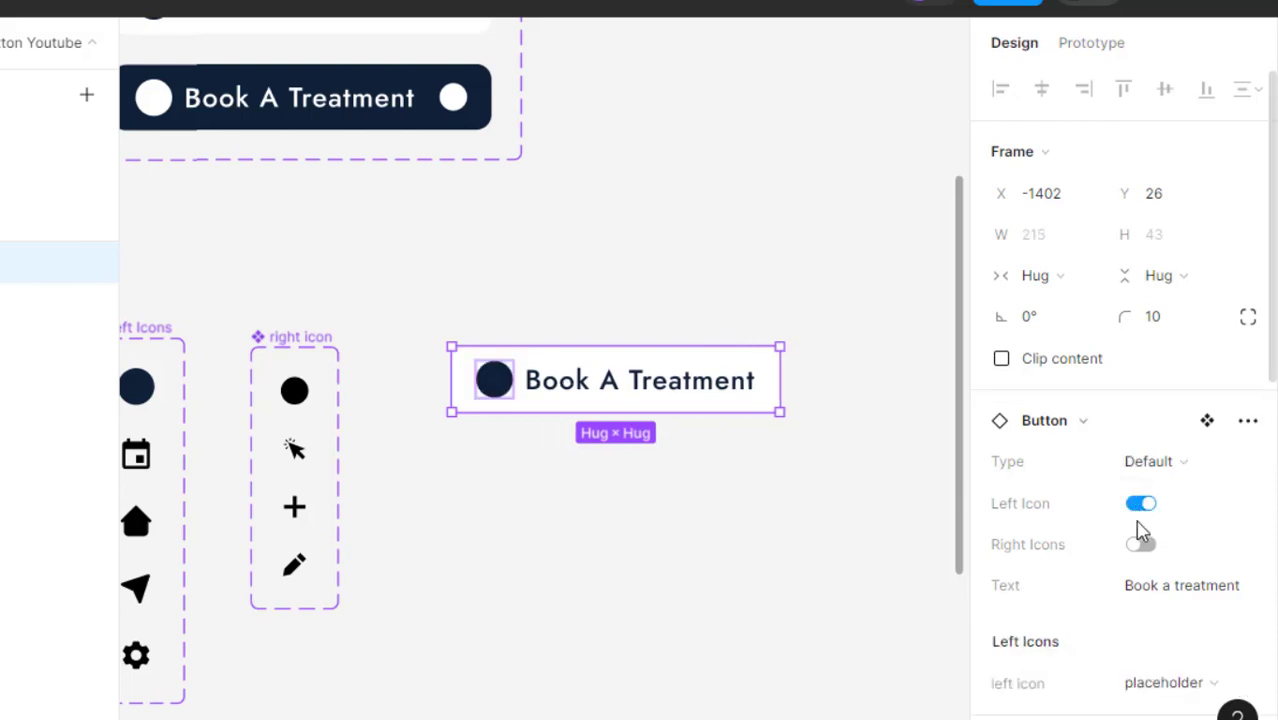
click(1141, 545)
click(685, 533)
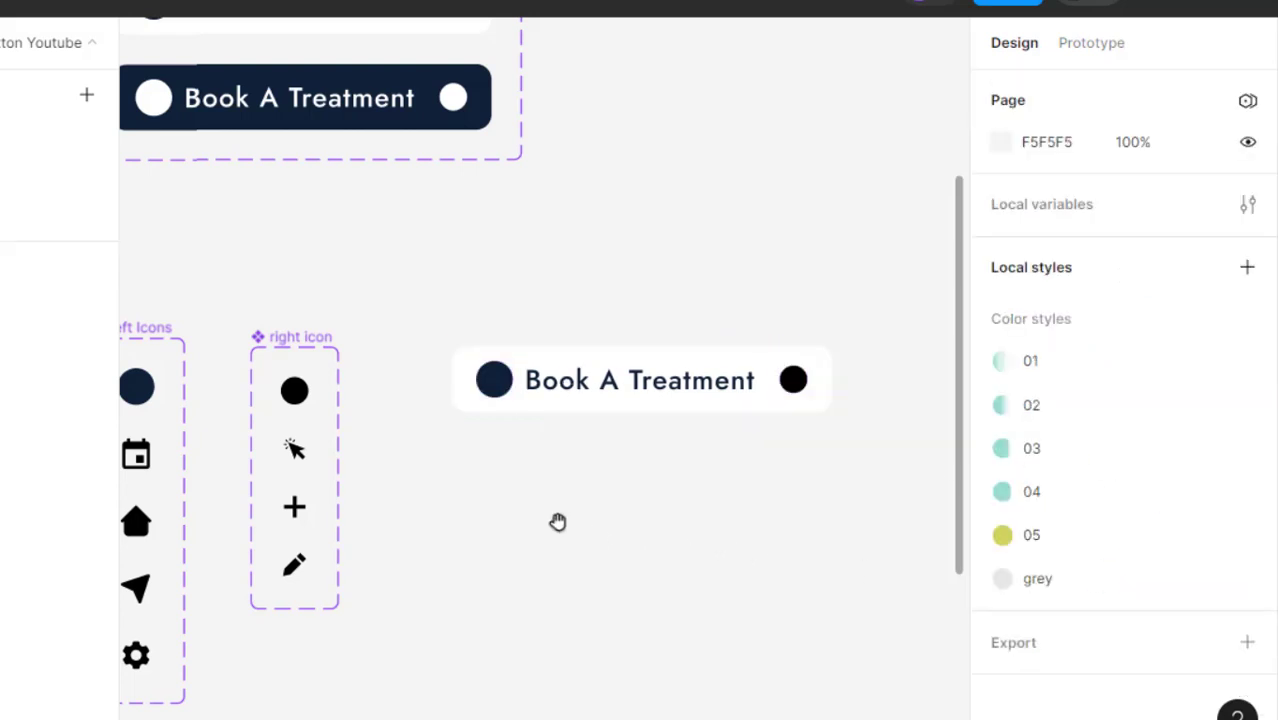
Change the Text property of the button instance beside the icon sets to "Click now".
drag(558, 522, 633, 459)
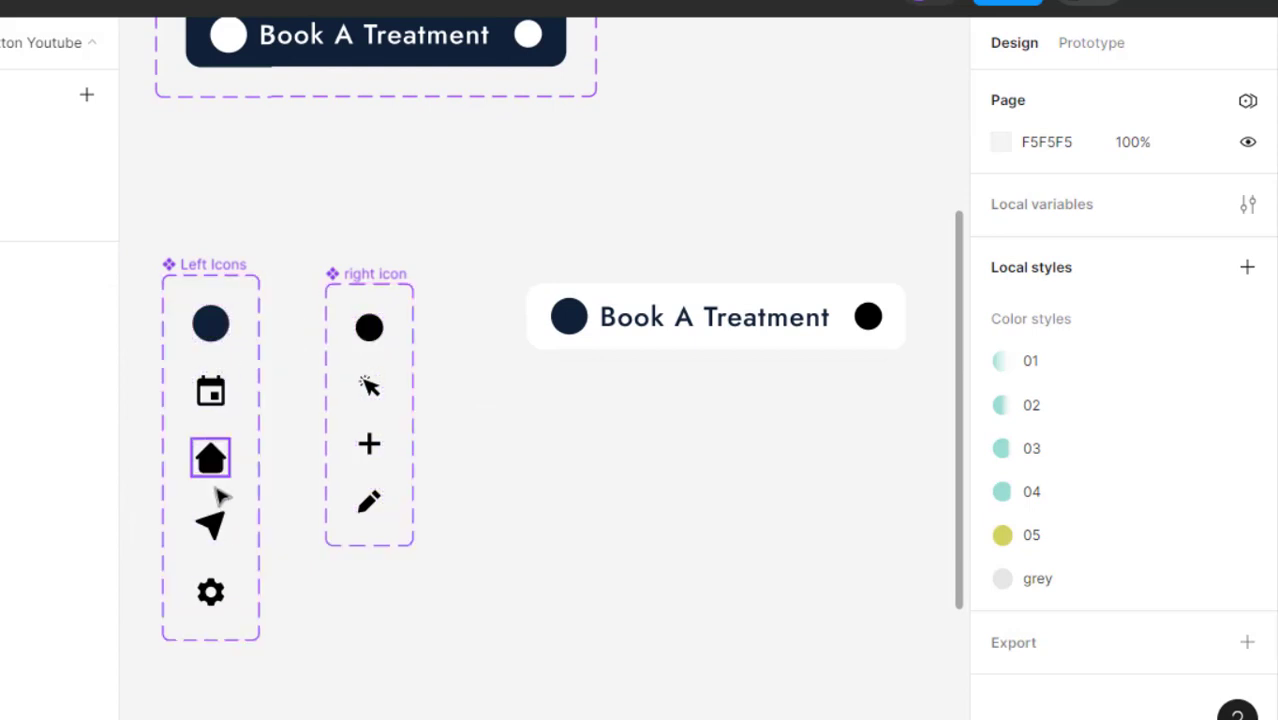
click(617, 325)
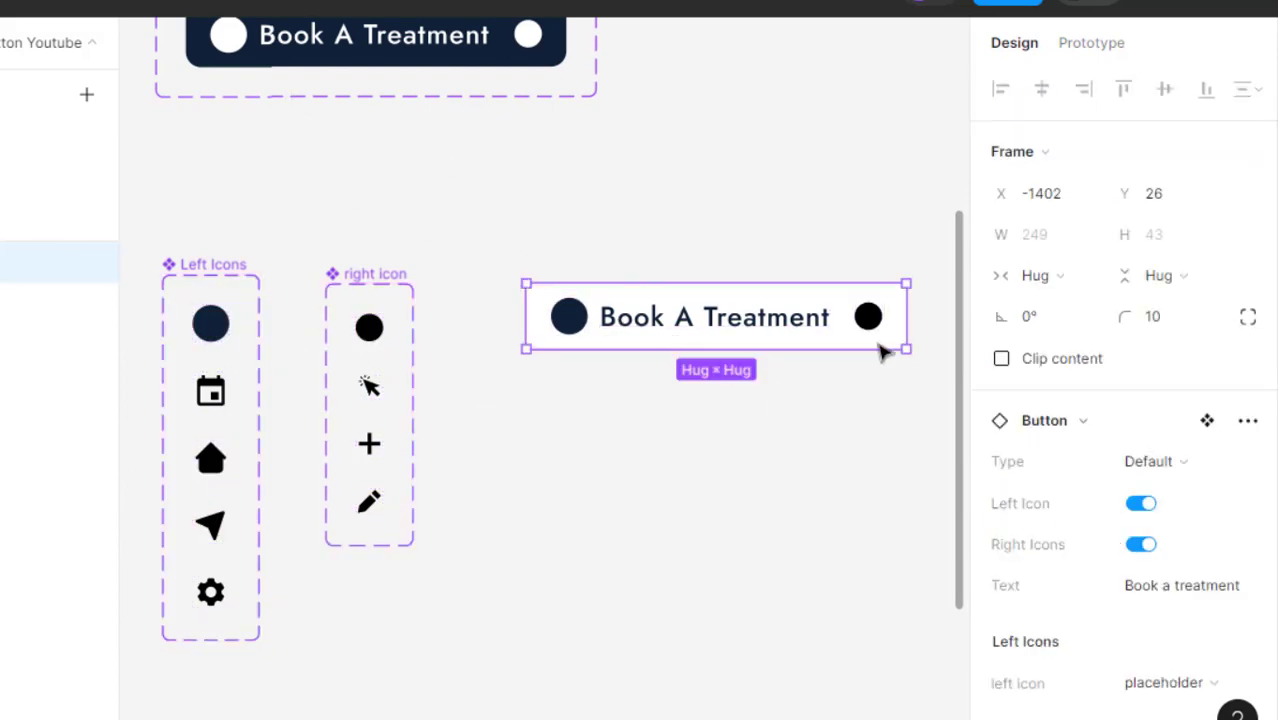
scroll(1164, 502, down, 4)
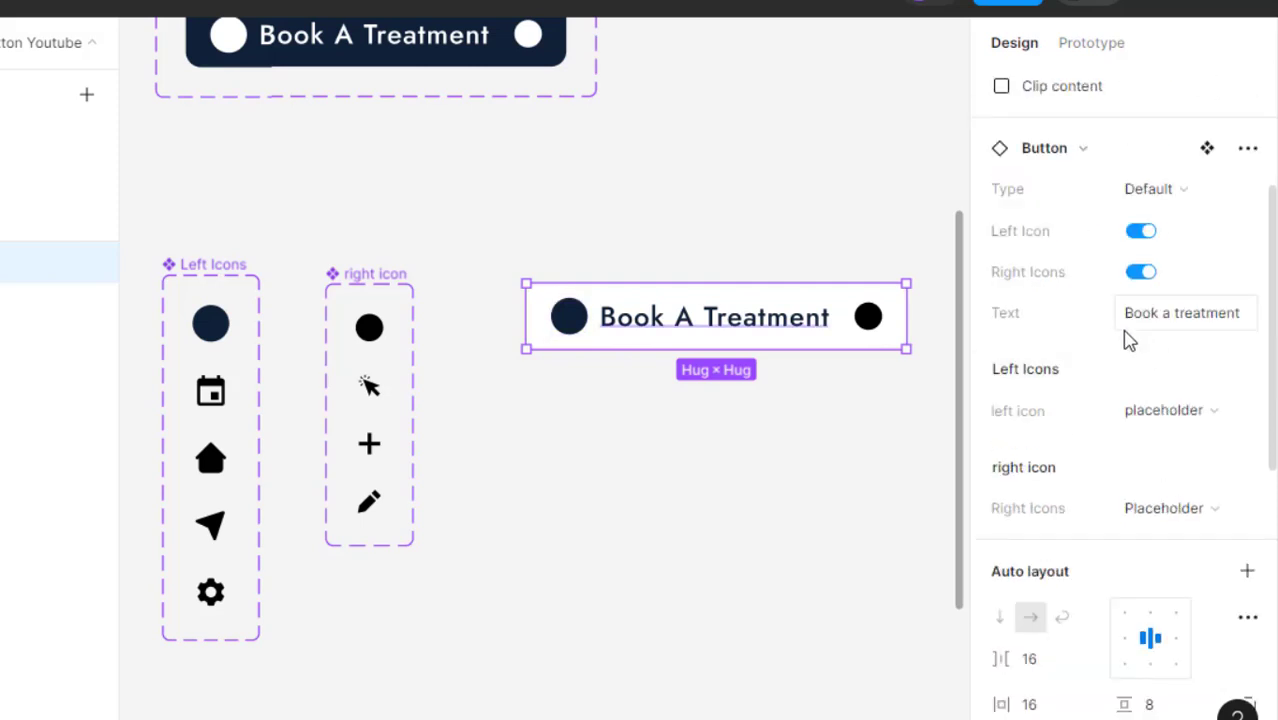
click(1180, 327)
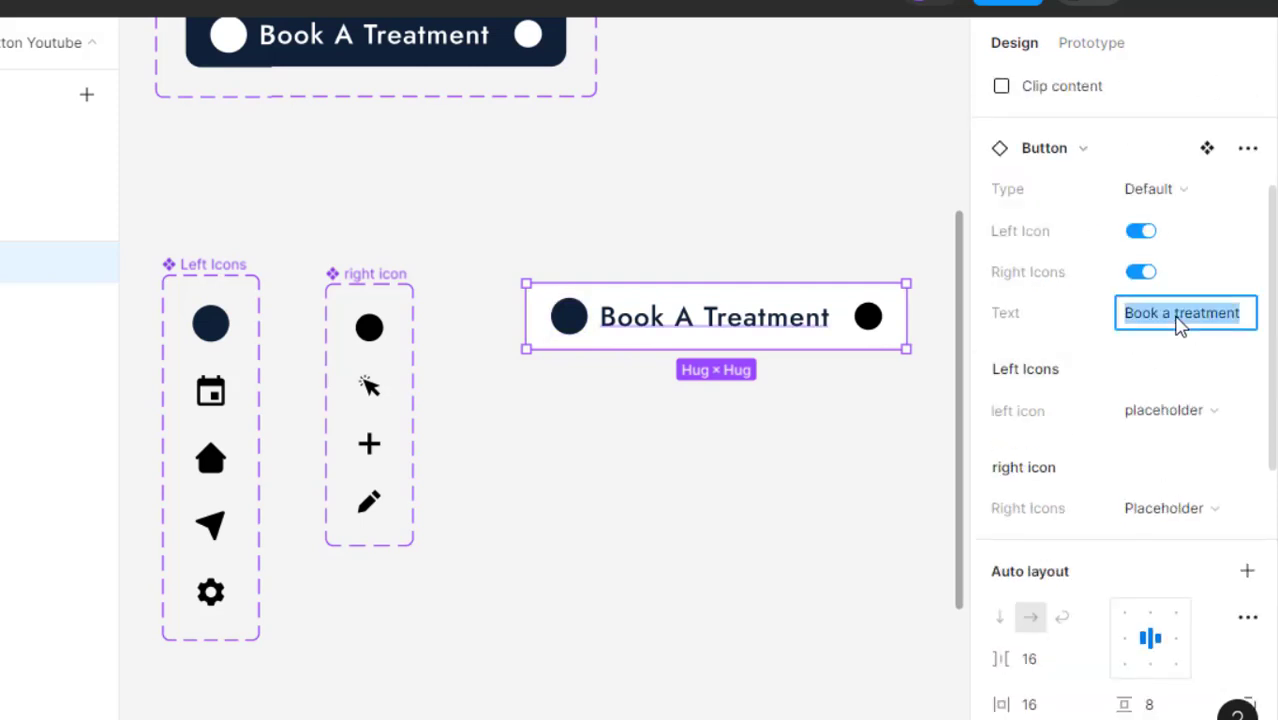
text(Click)
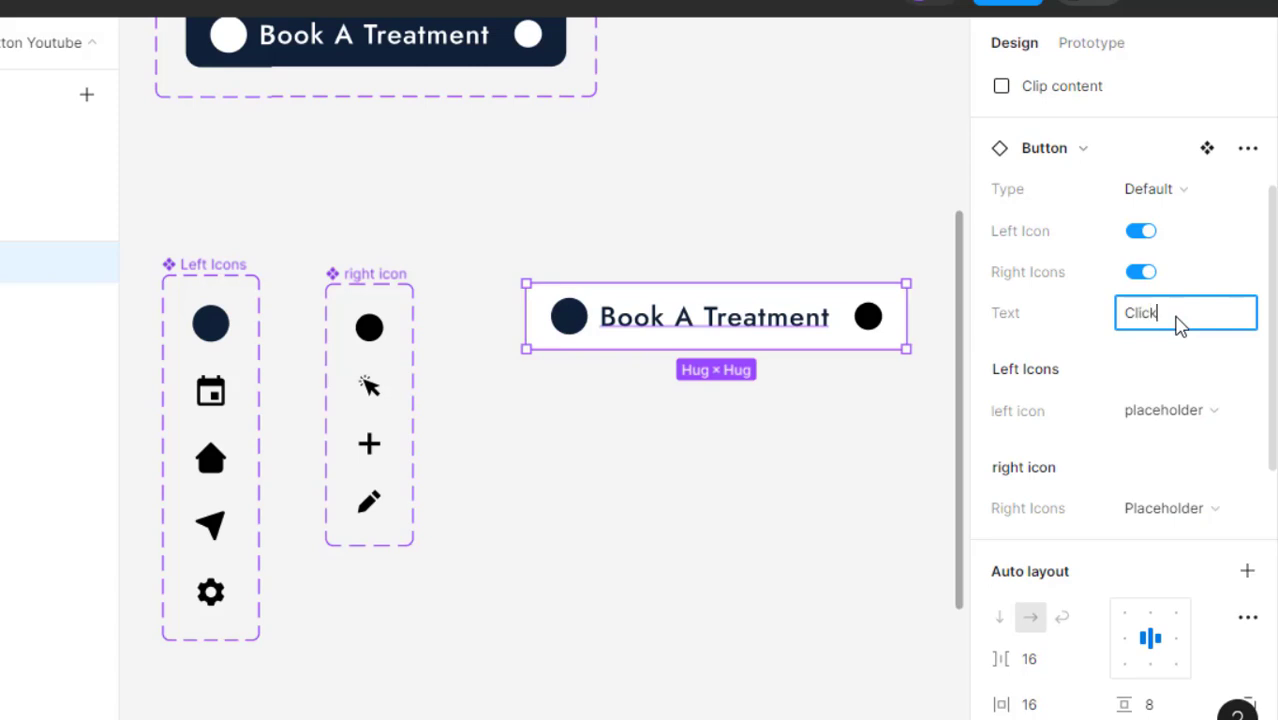
text( now)
key(Return)
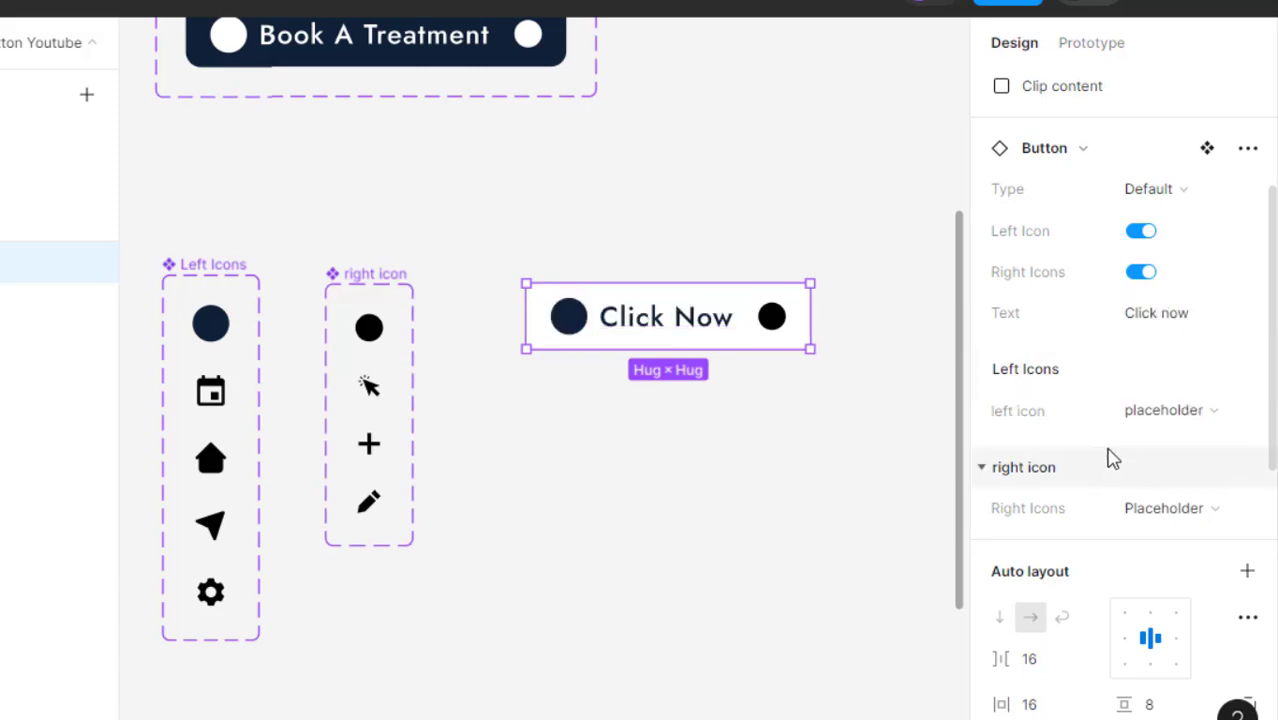
Try the Home option as the button instance's left icon and settle on Arrow.
click(1195, 414)
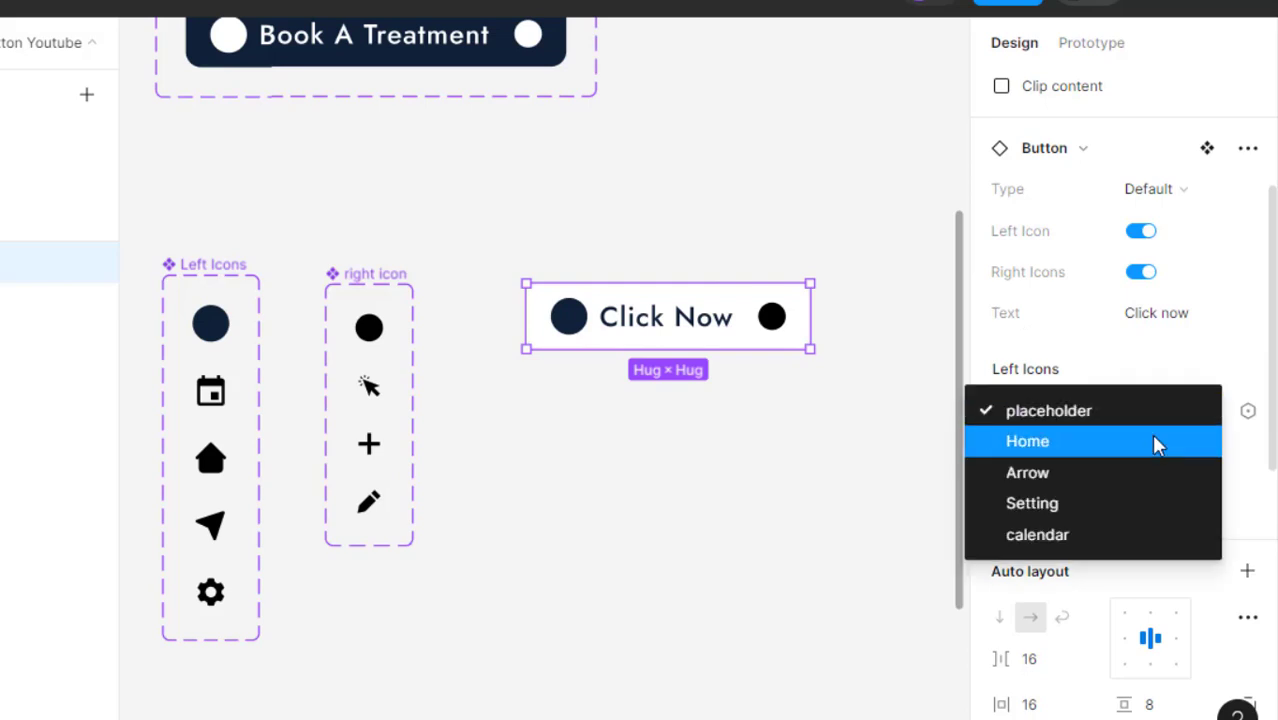
click(1157, 443)
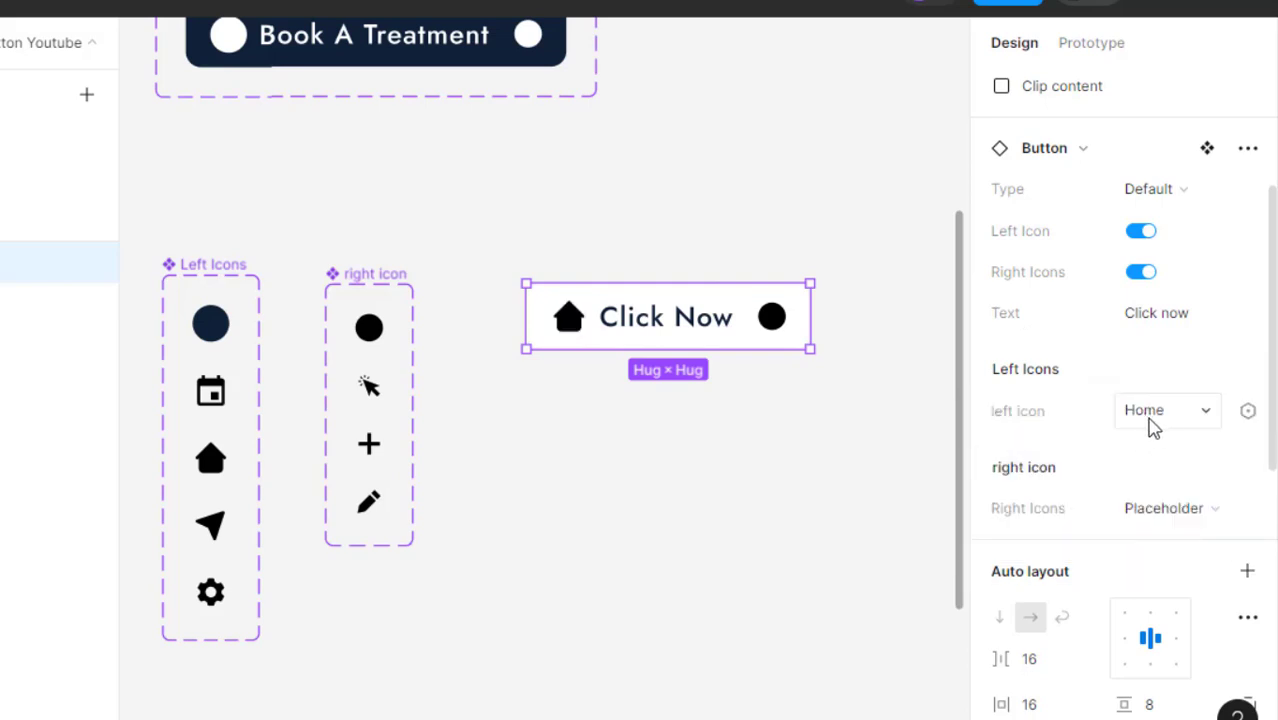
click(1150, 425)
click(1151, 446)
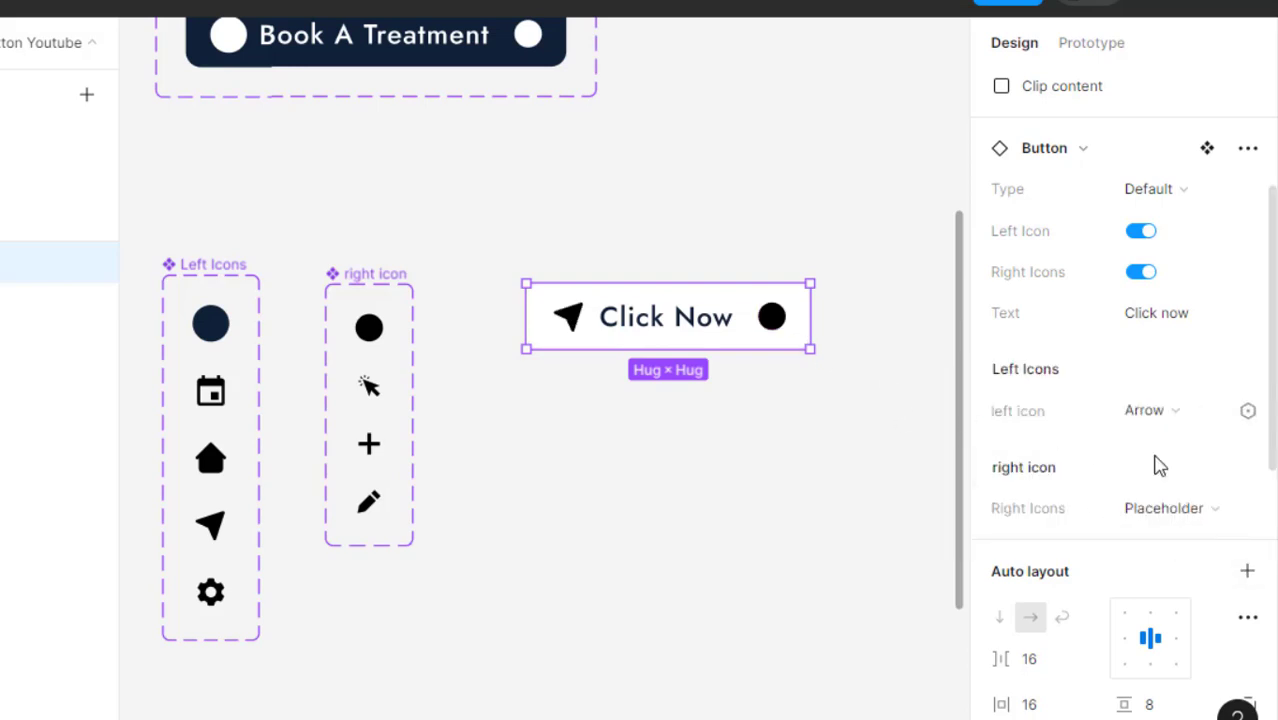
Try the Edit option as the button instance's right icon and settle on Plus.
click(1198, 512)
click(1196, 535)
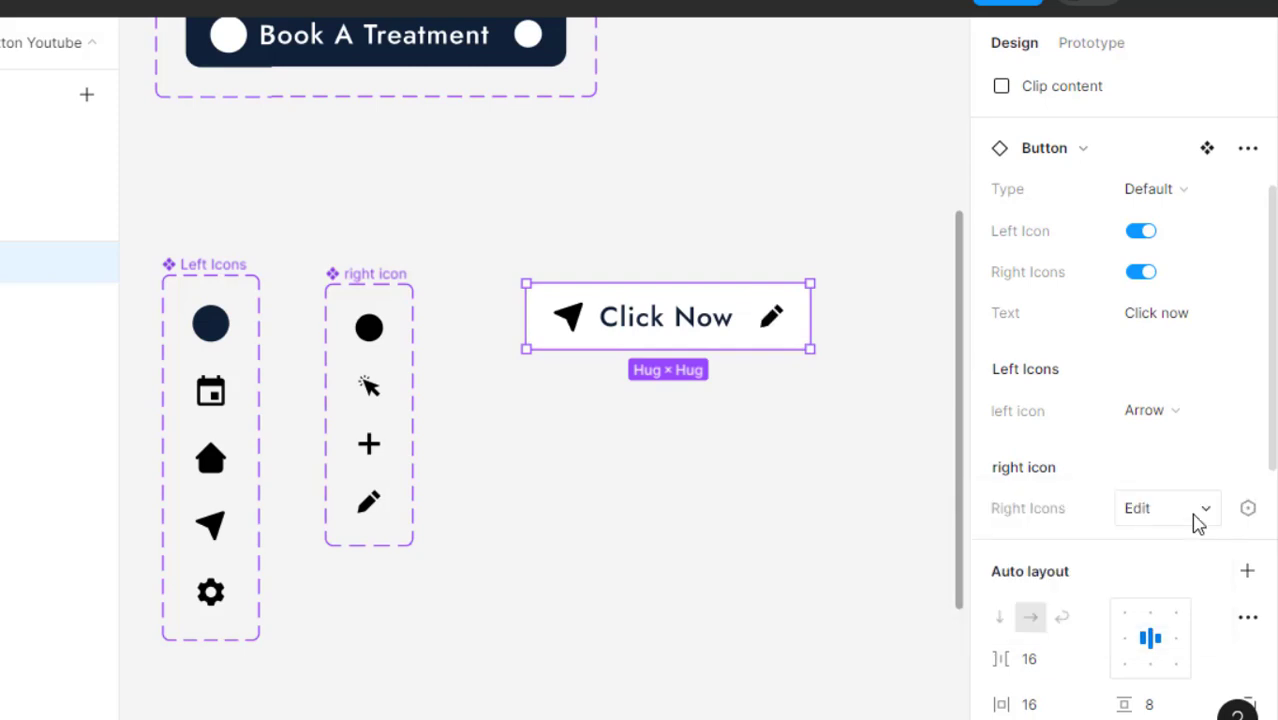
click(1198, 518)
click(1180, 538)
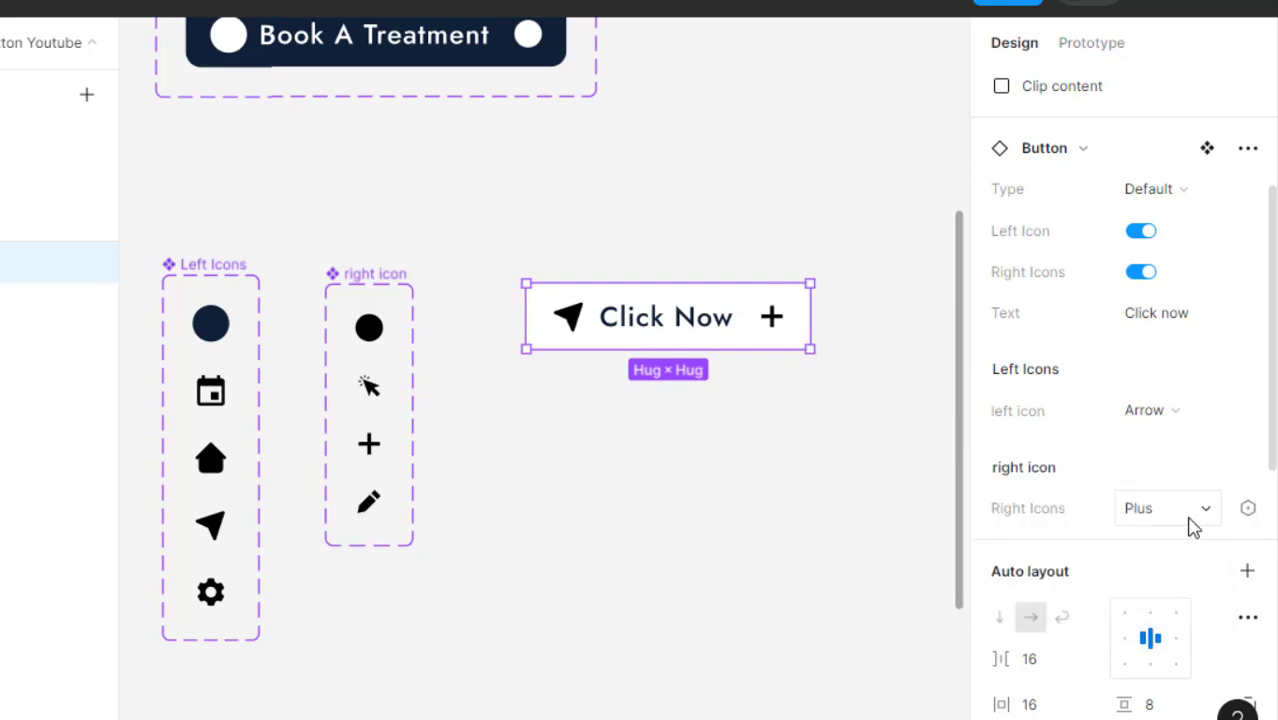
click(733, 505)
Move the Click Now button instance up to Y -33, closer to the button component set.
click(756, 342)
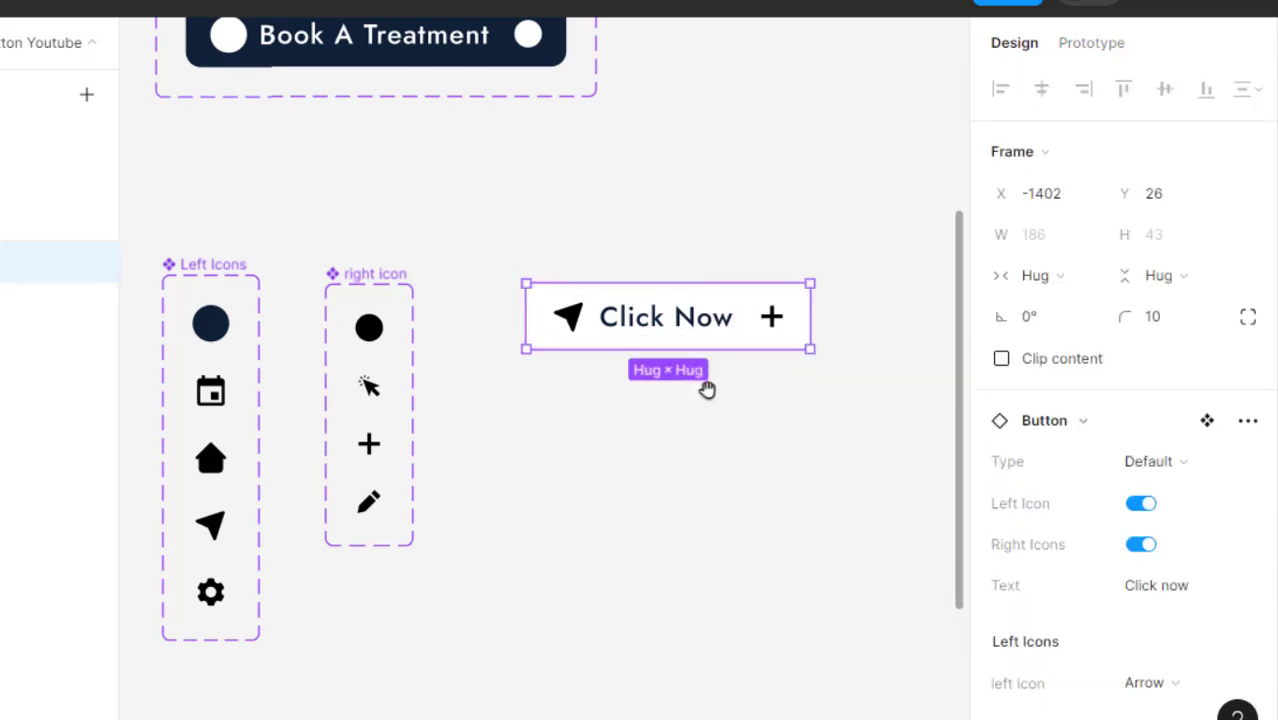
scroll(690, 450, up, 2)
scroll(578, 220, up, 1)
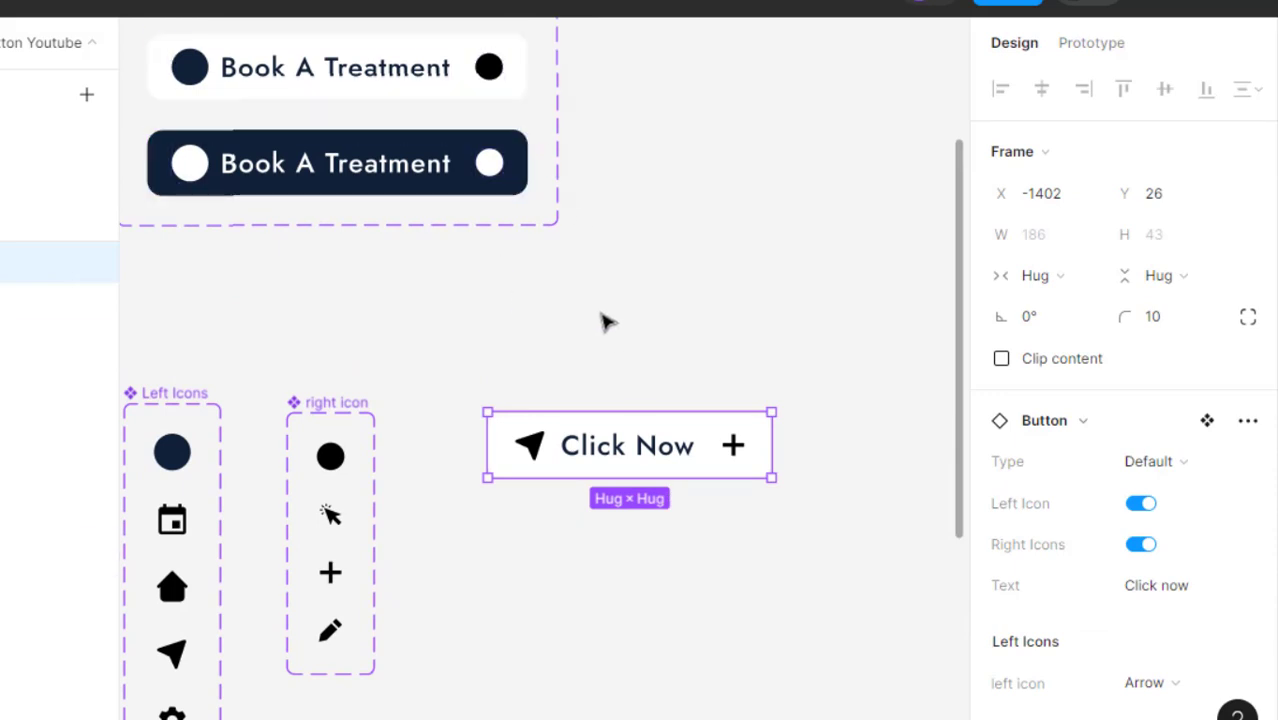
click(606, 340)
click(645, 448)
drag(645, 448, 645, 365)
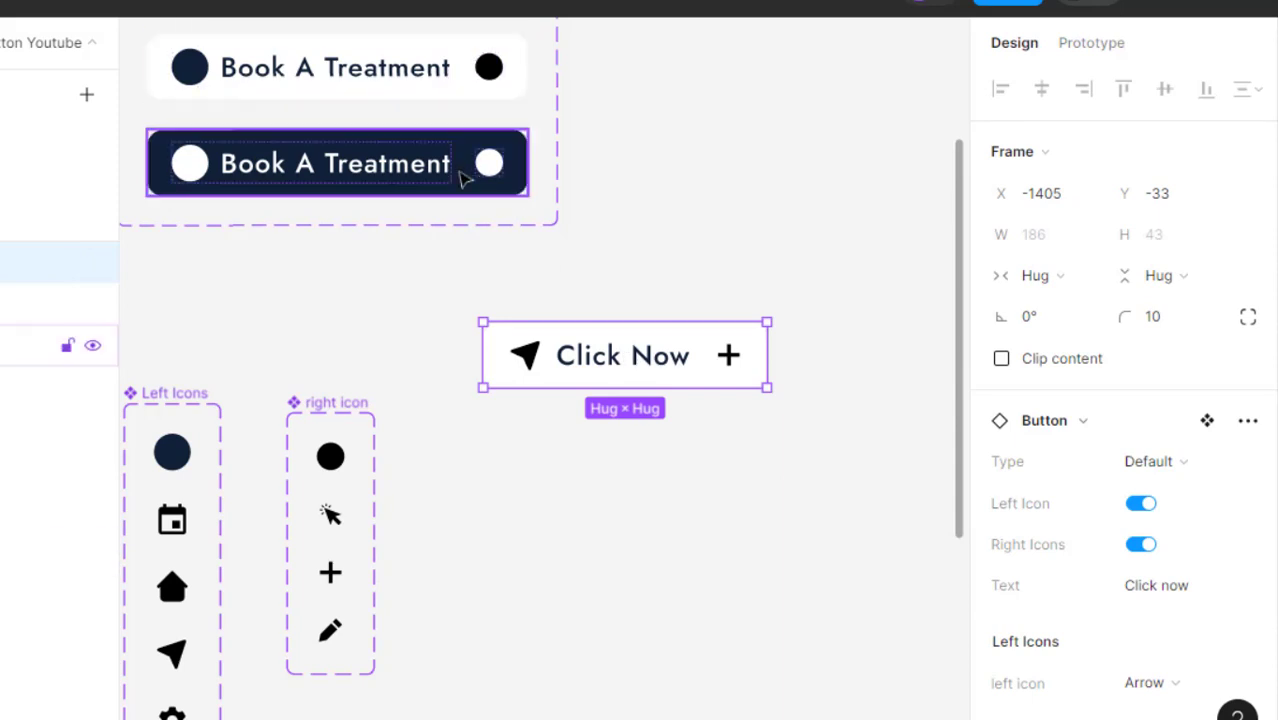
Apply the ORANGE color style from the 101 Solutions library to the Click Now button's fill.
scroll(1107, 414, down, 8)
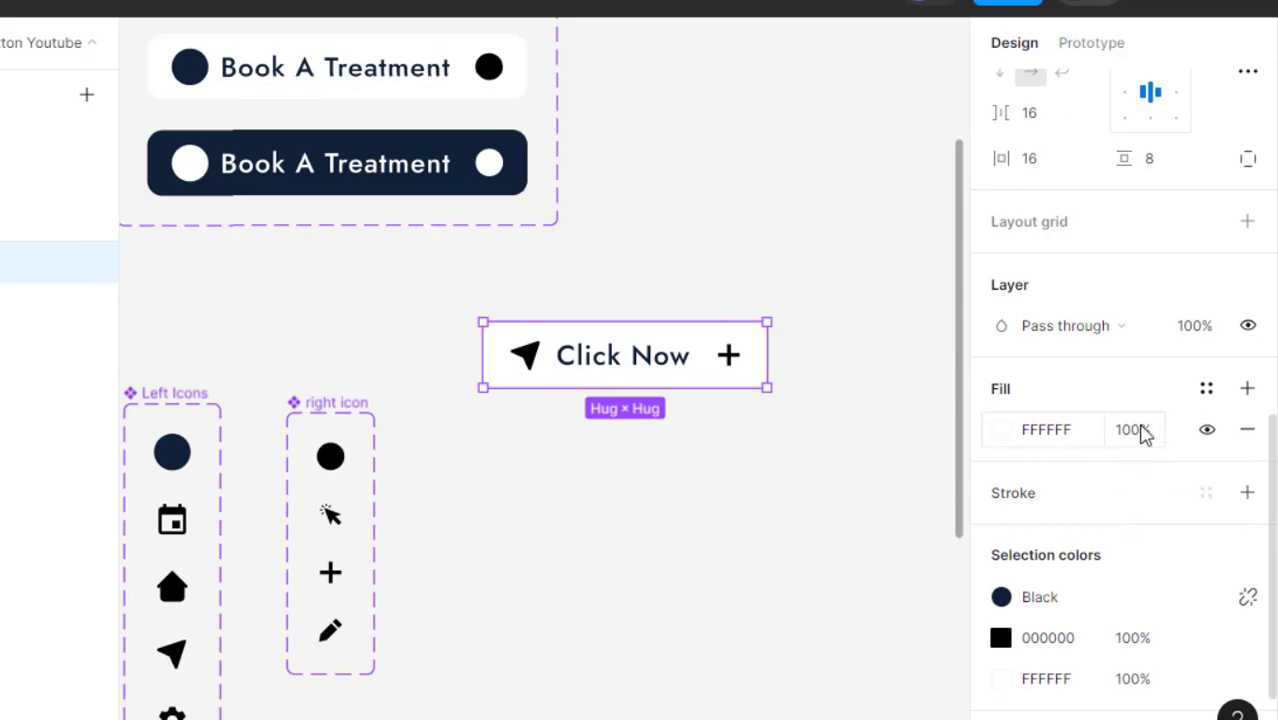
click(1206, 388)
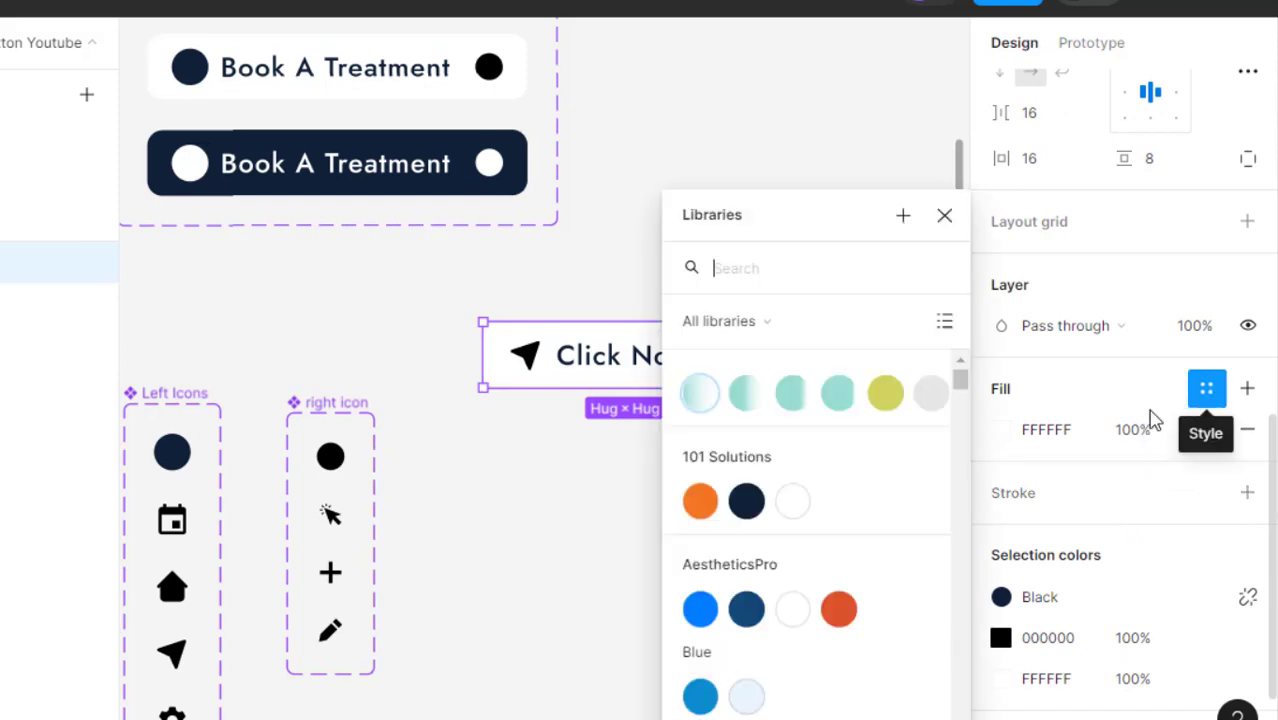
click(699, 499)
click(645, 490)
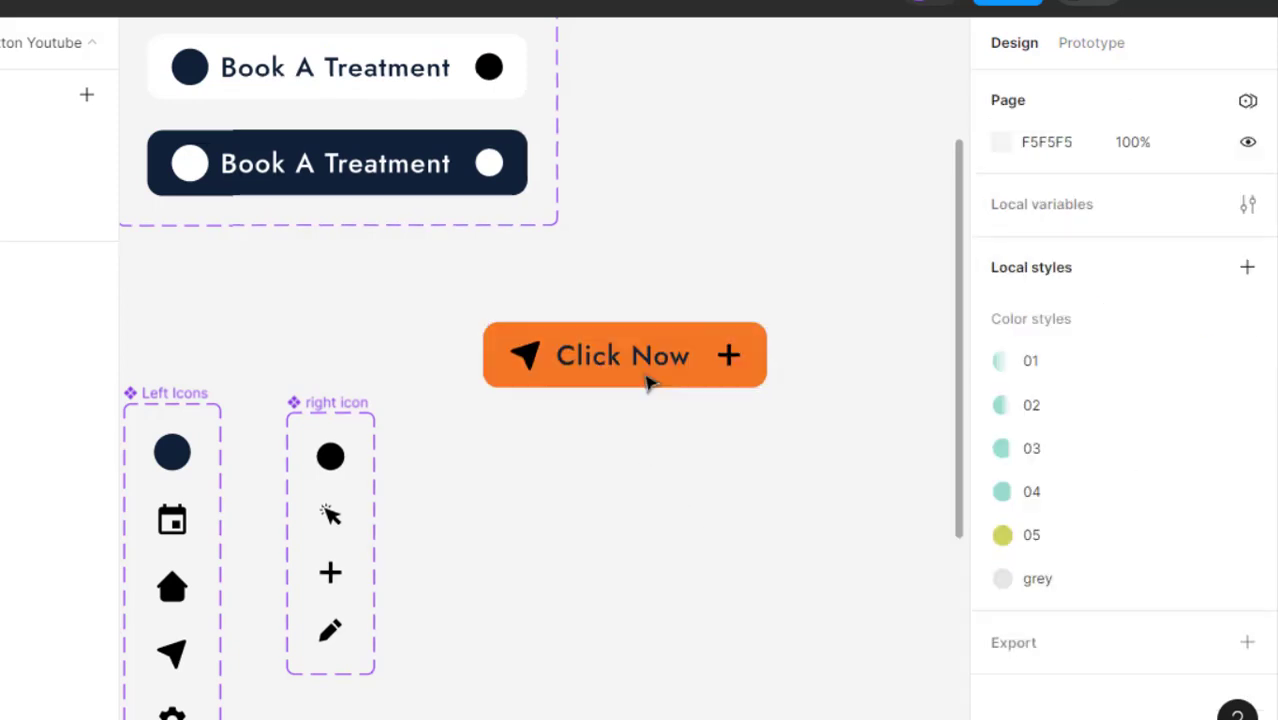
Replace the Black color style of the Click Now button's text with the white style from 101 Solutions.
click(647, 353)
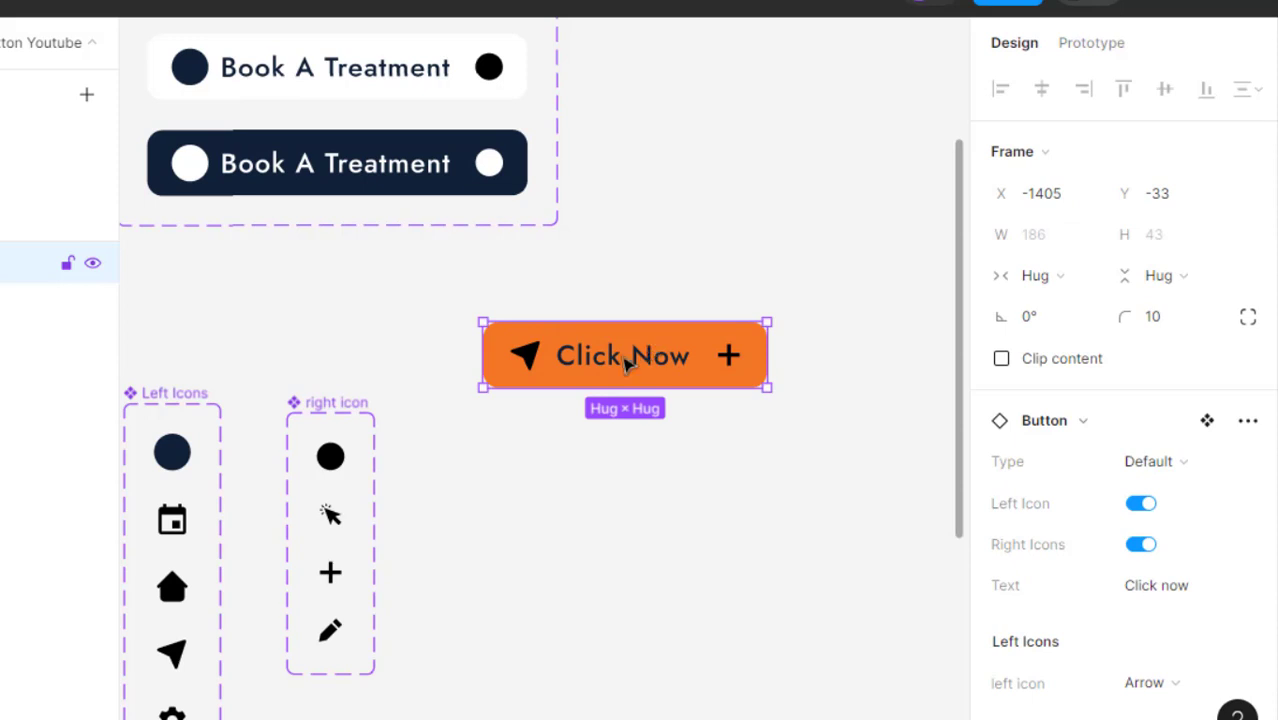
click(627, 360)
key(Escape)
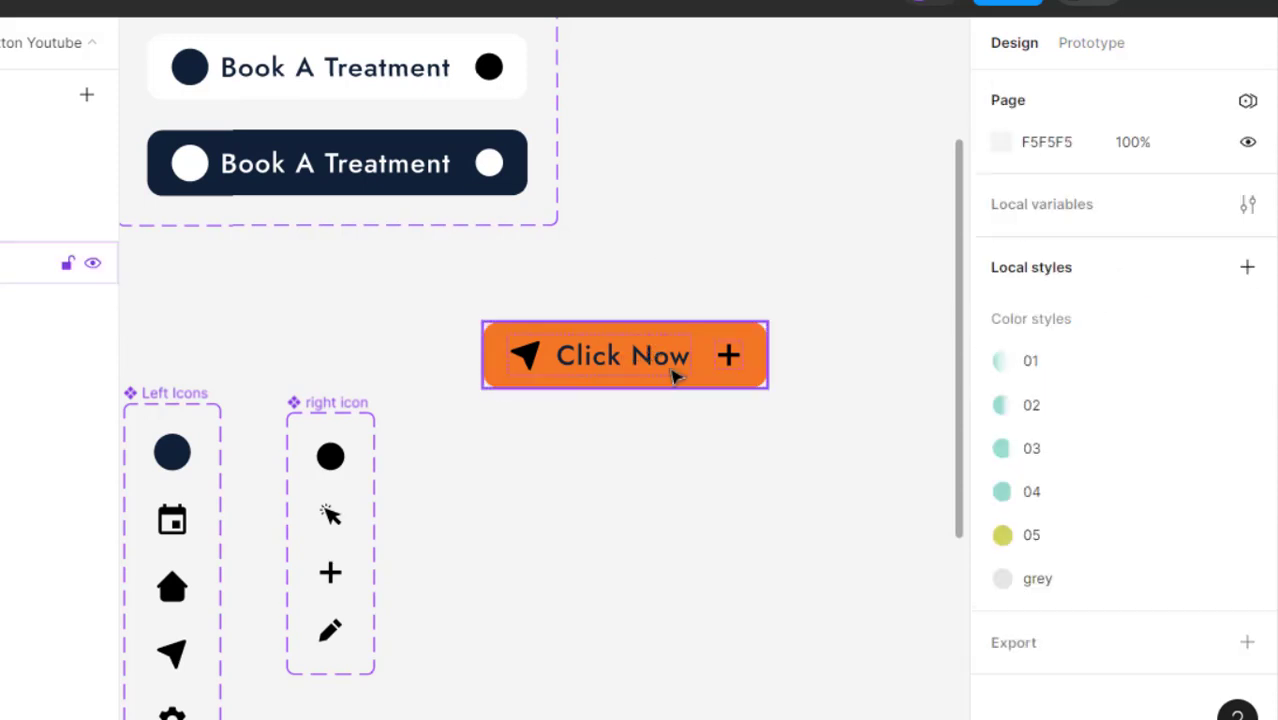
click(673, 371)
scroll(1141, 491, down, 5)
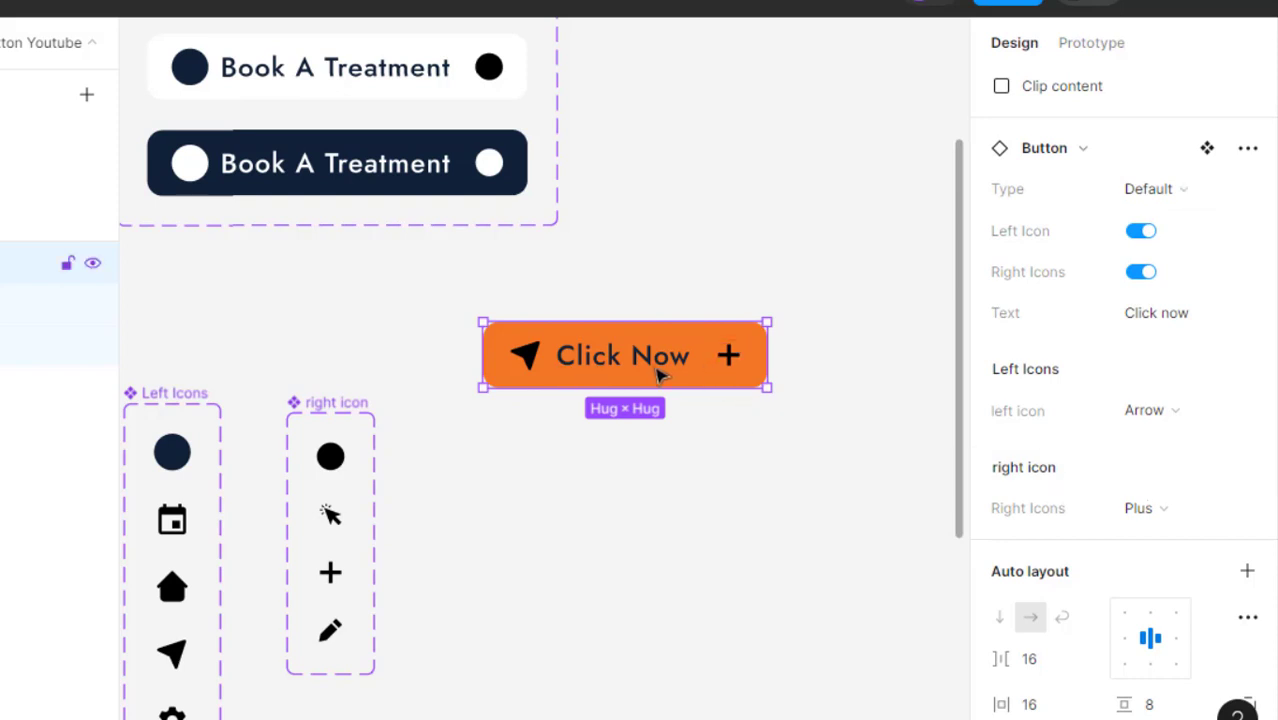
scroll(1070, 476, down, 6)
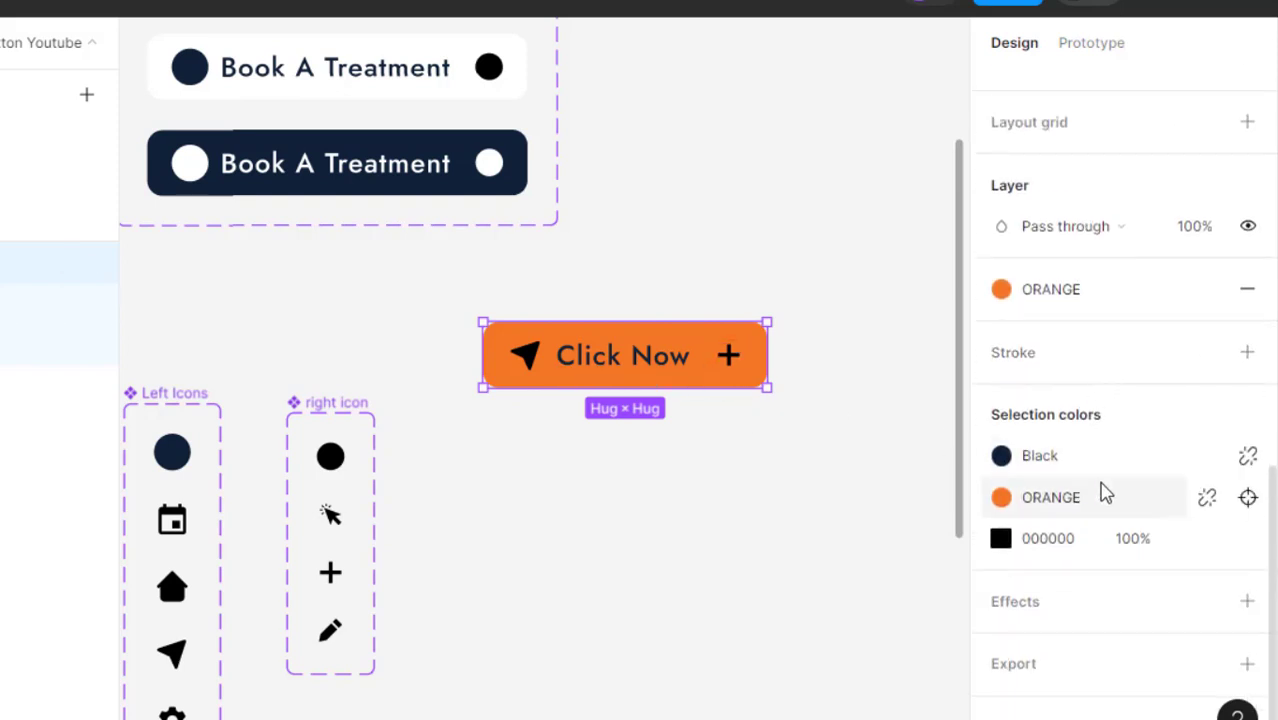
click(1147, 465)
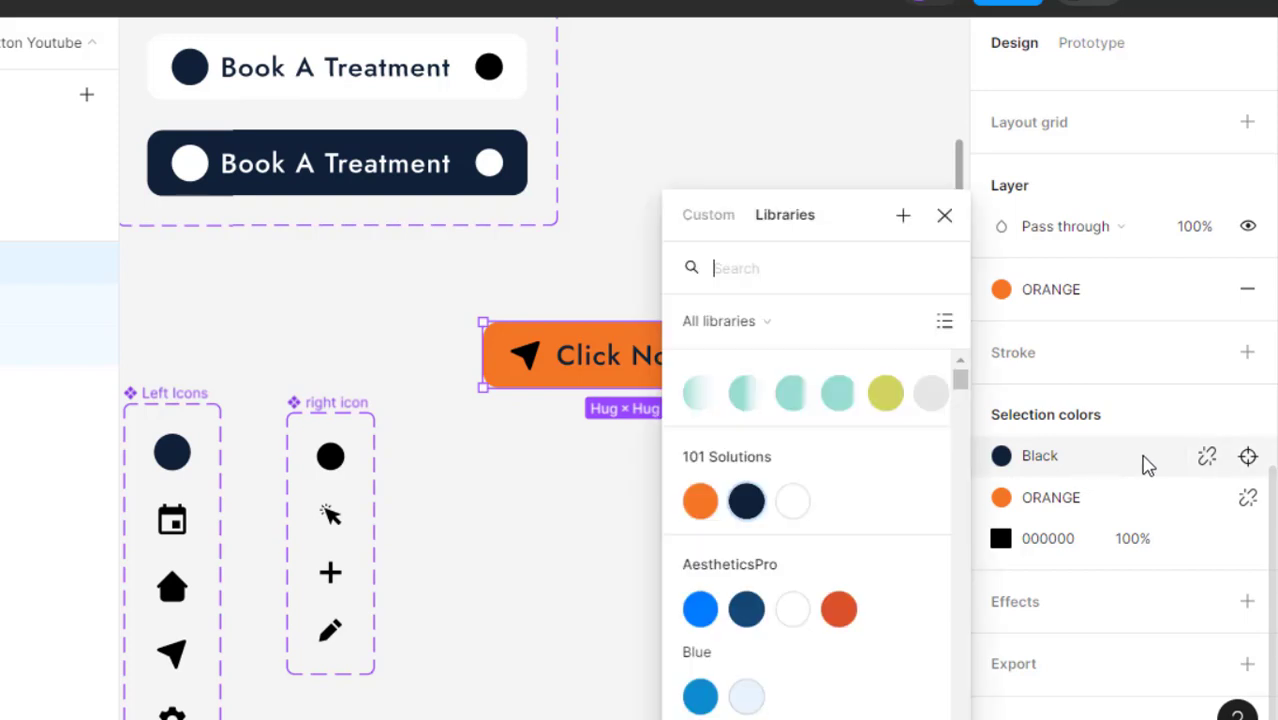
click(1140, 470)
click(1032, 456)
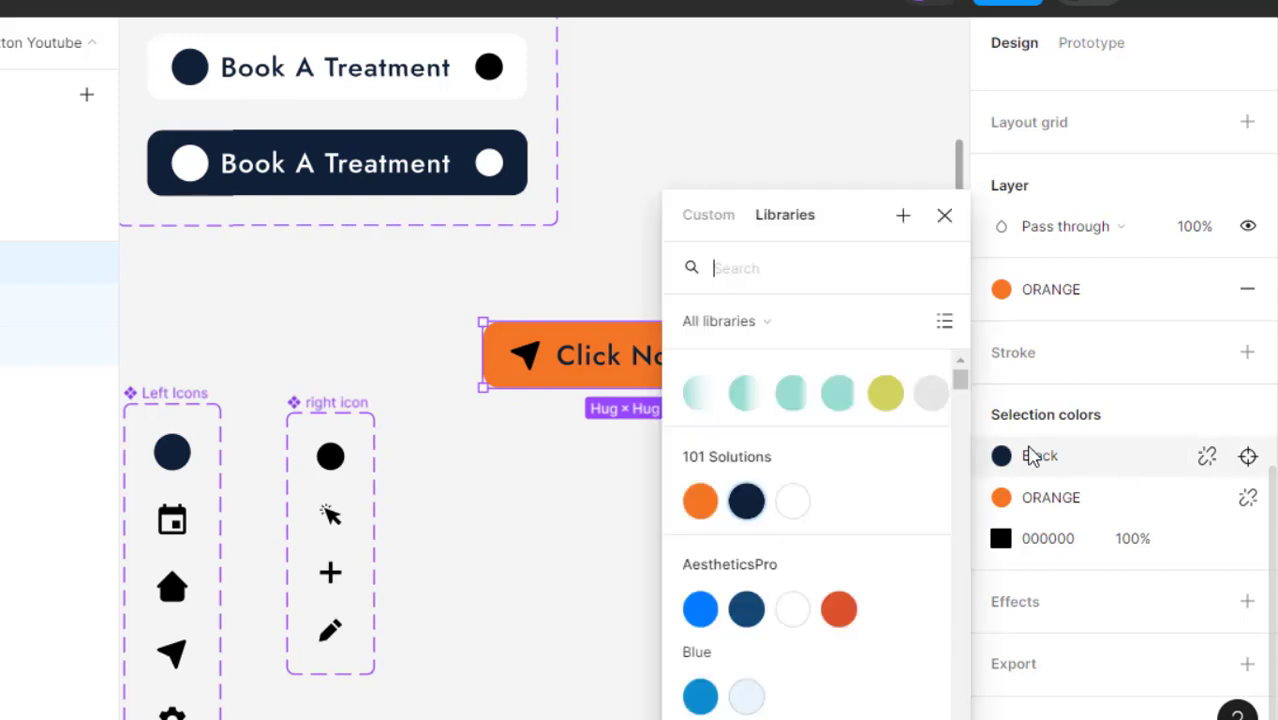
click(792, 501)
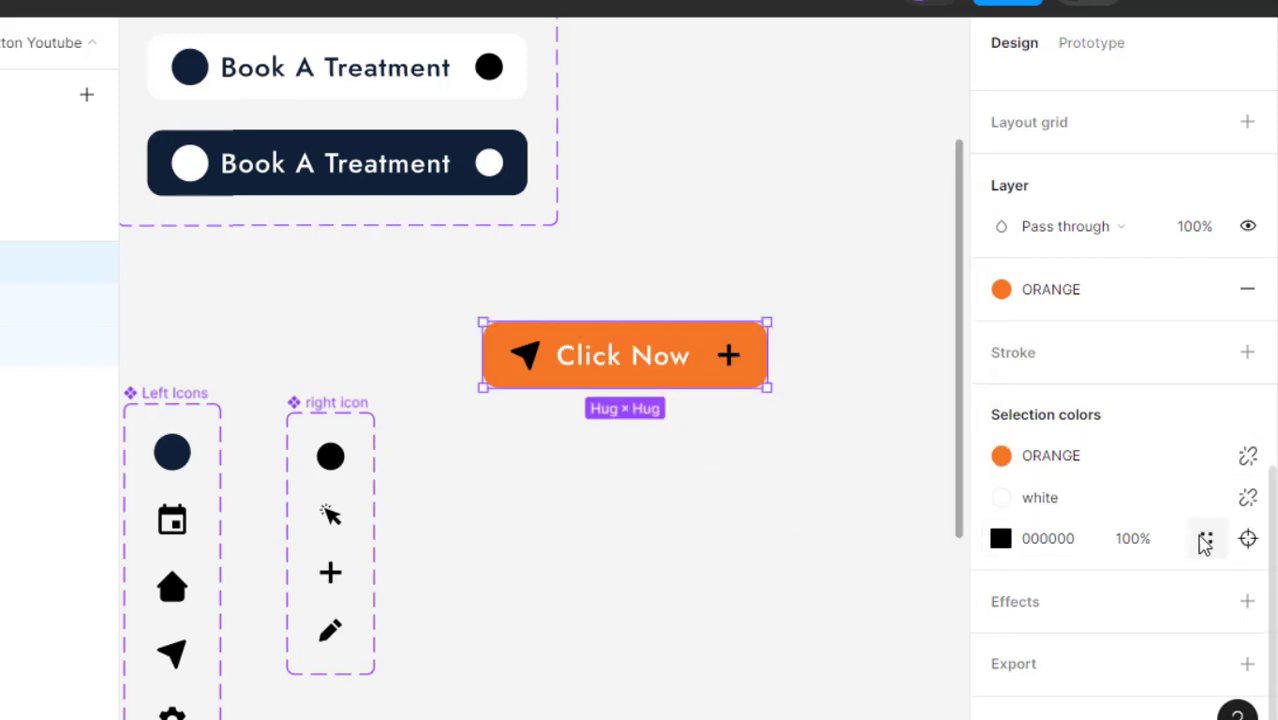
Replace the 000000 color of the button's two icons with the white style from 101 Solutions.
click(1205, 541)
click(795, 503)
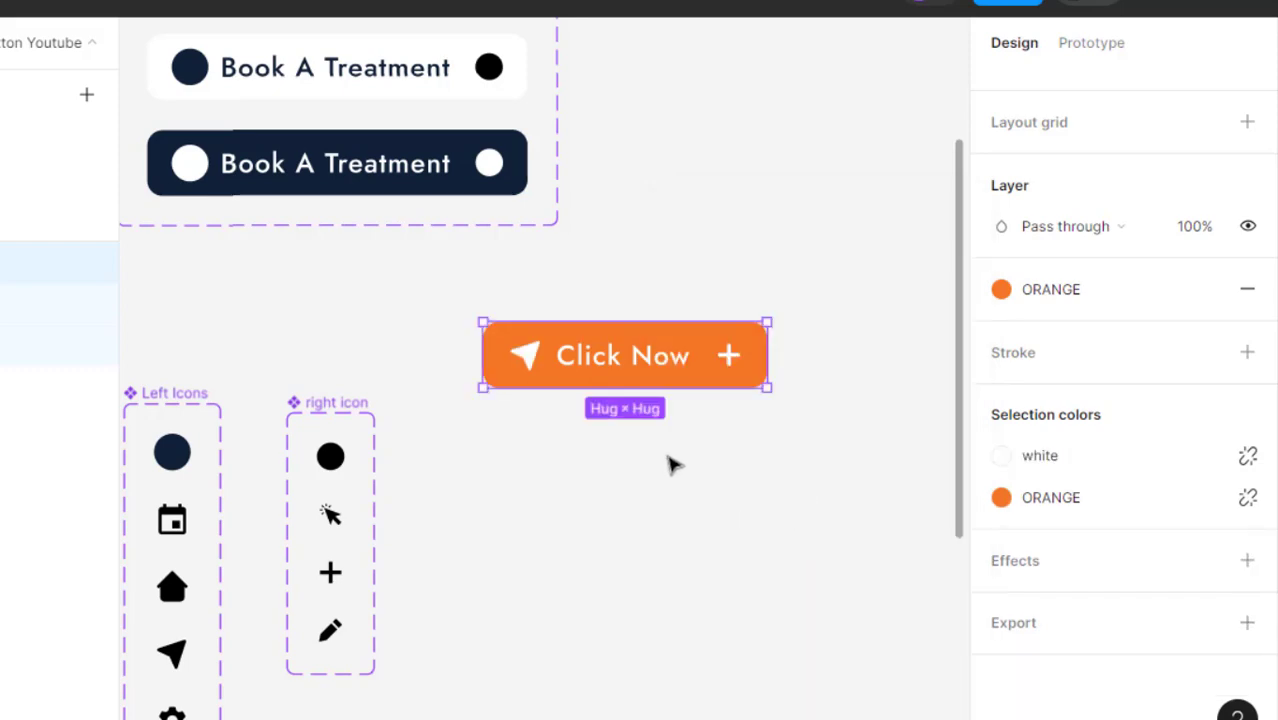
click(674, 465)
Duplicate the orange Click Now button and place the copy directly below it at Y 48.
click(691, 362)
alt+drag(687, 367, 691, 437)
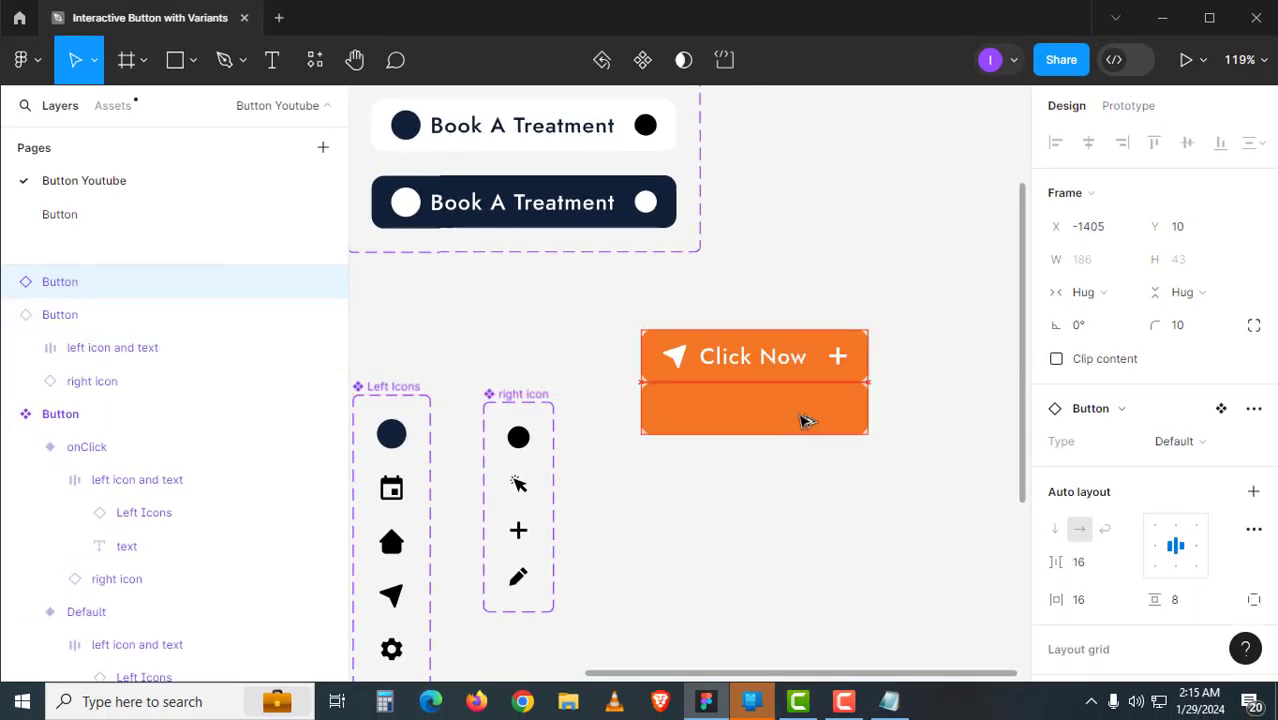
drag(806, 420, 806, 462)
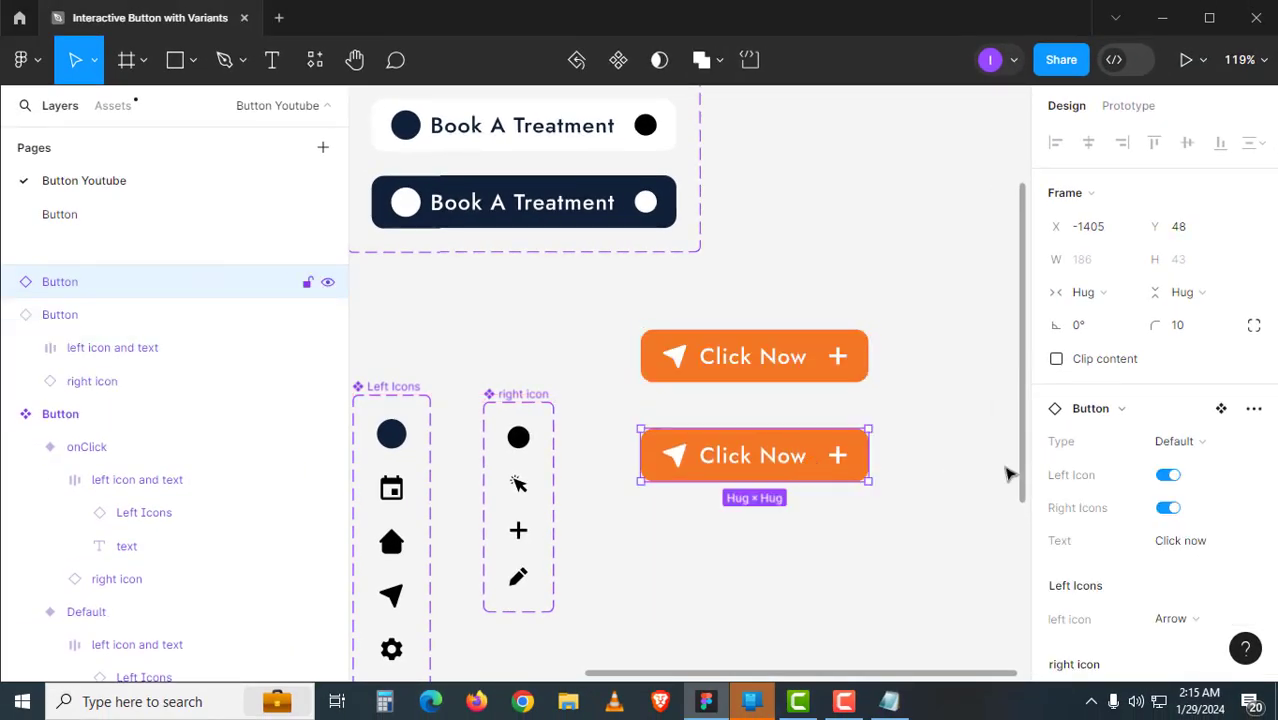
Set the left icon of the duplicated Click Now button to Setting.
scroll(1150, 476, down, 3)
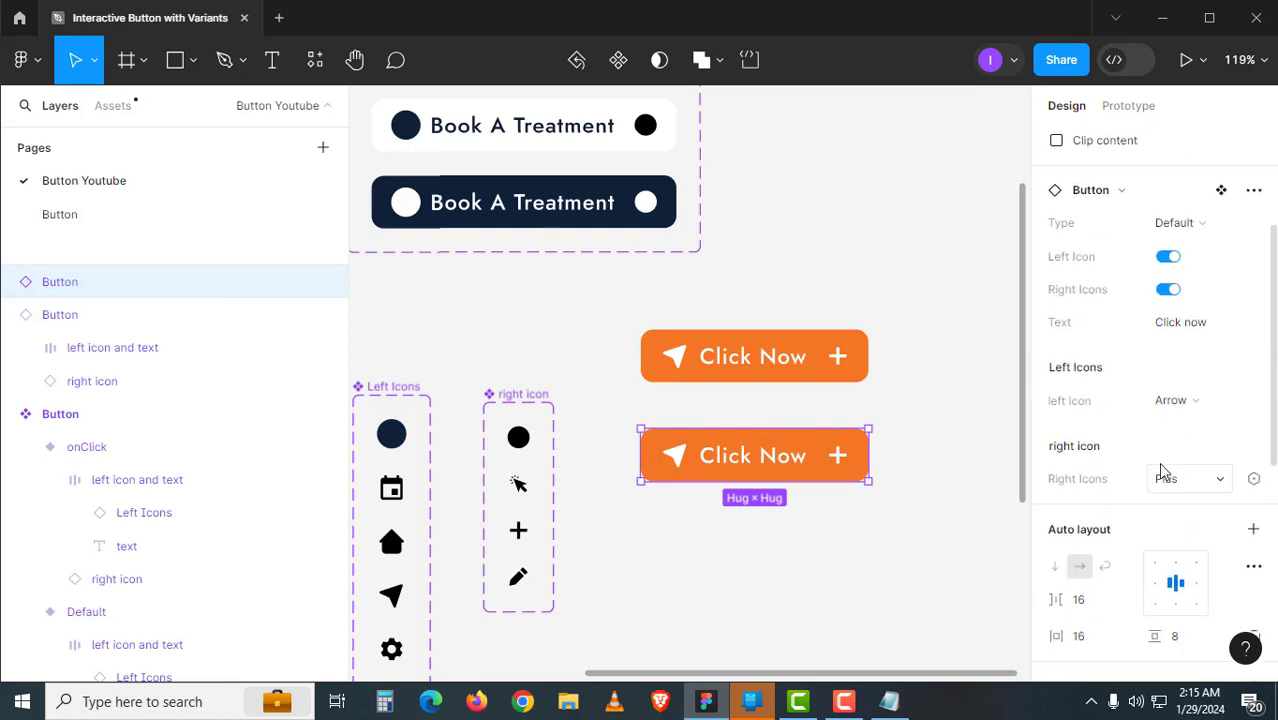
click(1187, 405)
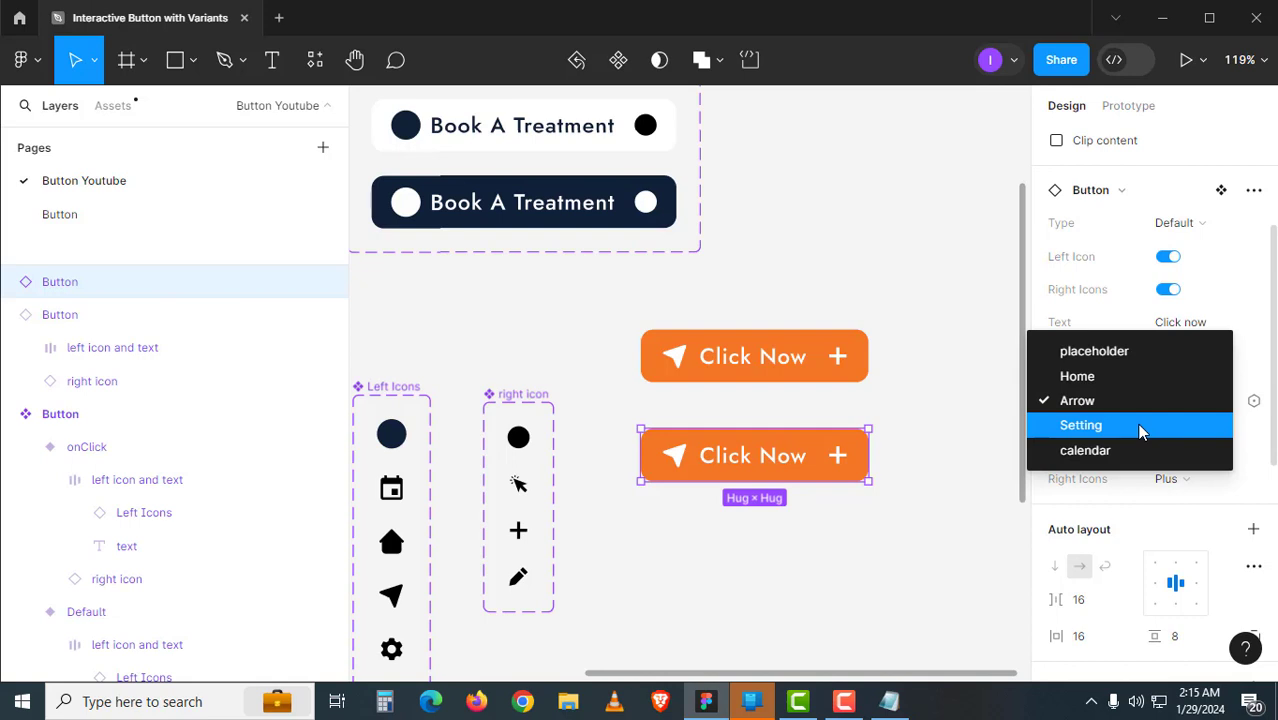
click(1141, 427)
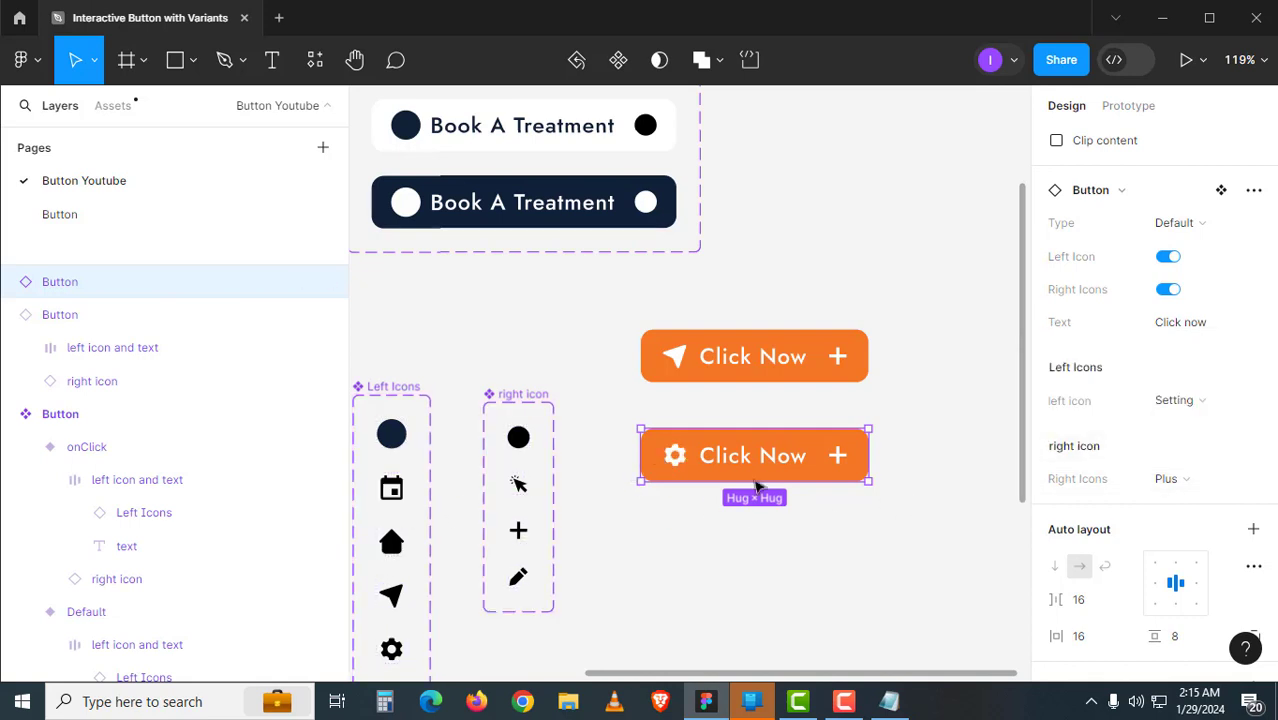
click(805, 497)
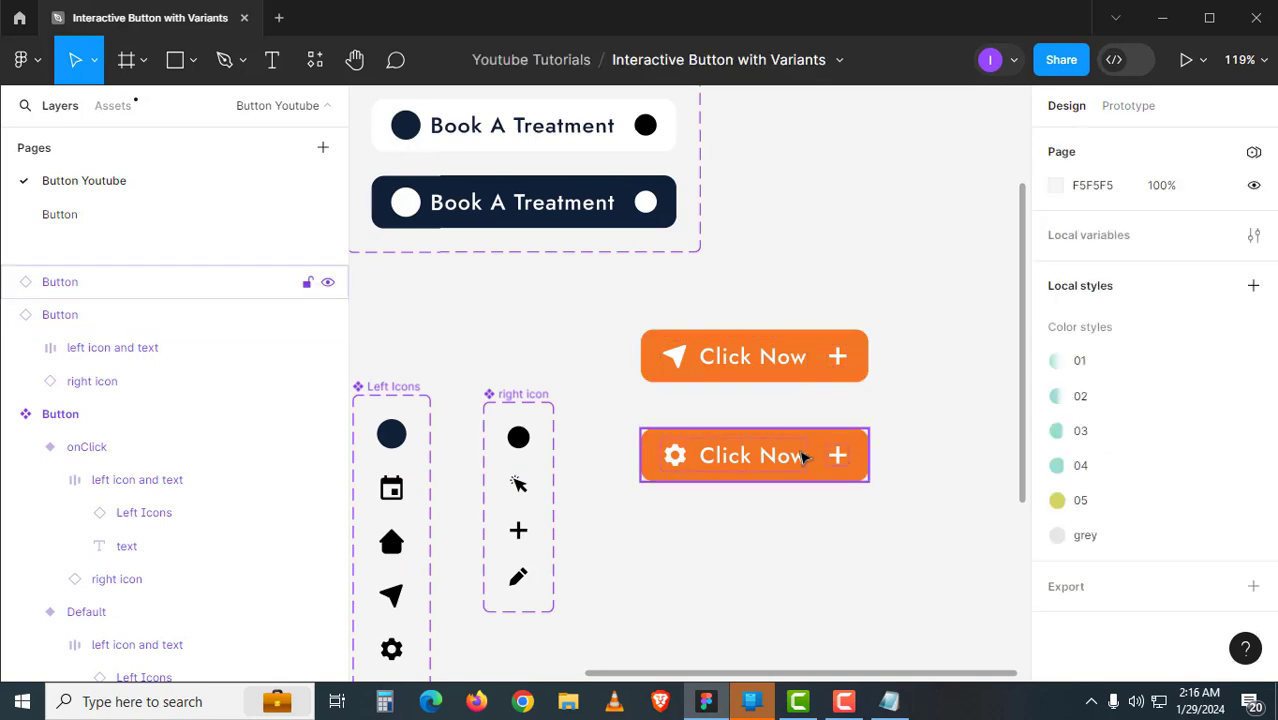
Set the right icon of the duplicated Click Now button to Arrow Click.
click(805, 452)
scroll(1197, 490, down, 2)
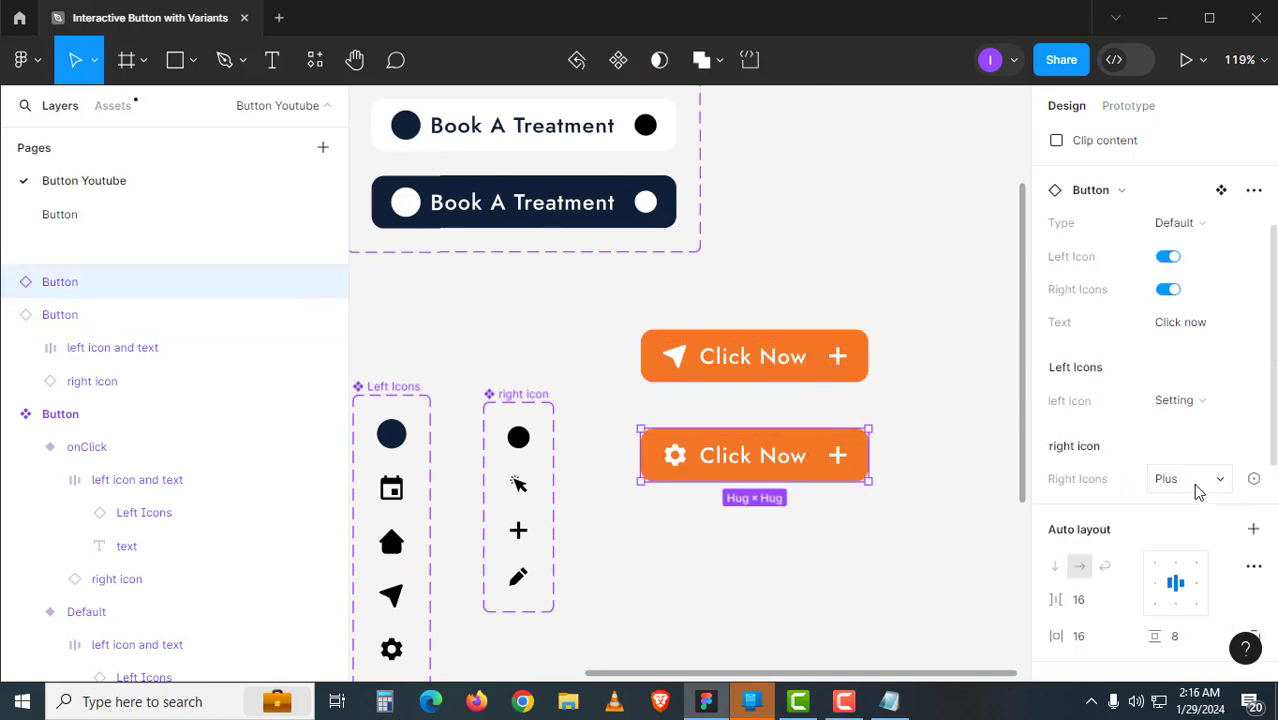
click(1199, 488)
click(1161, 506)
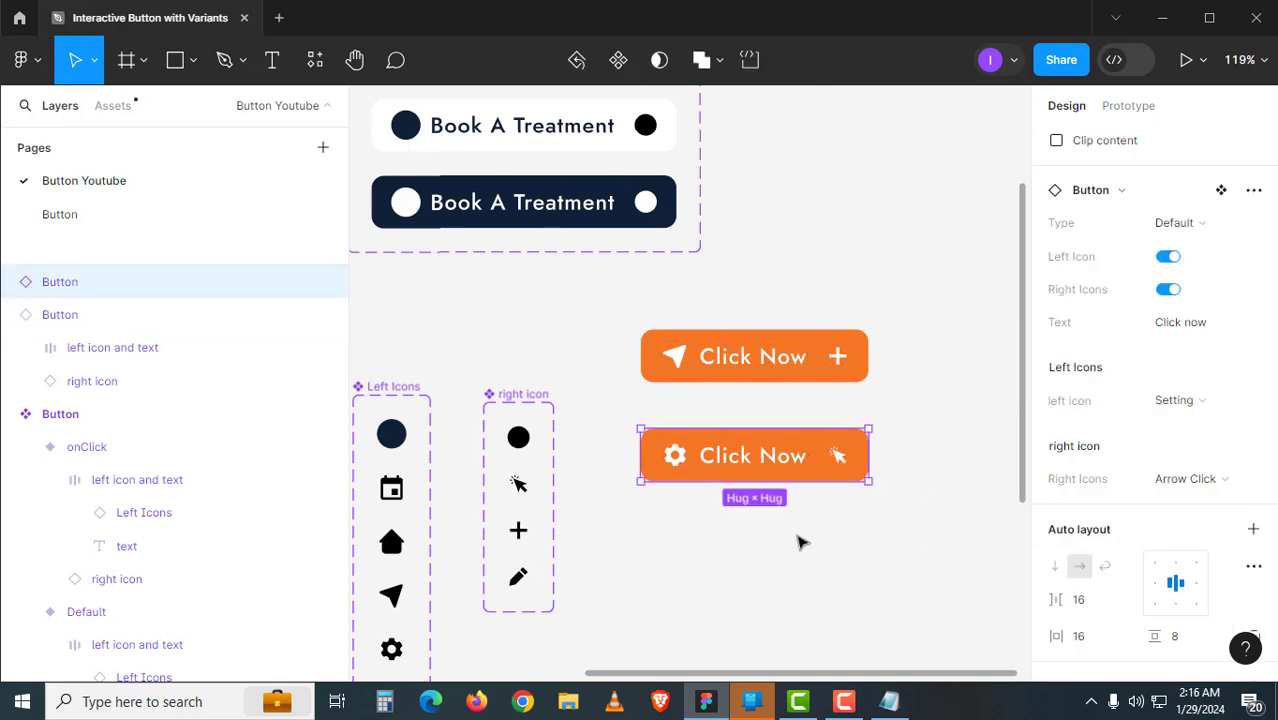
click(781, 541)
Set the Type of the lower Click Now button to onClick.
scroll(770, 500, down, 2)
click(765, 420)
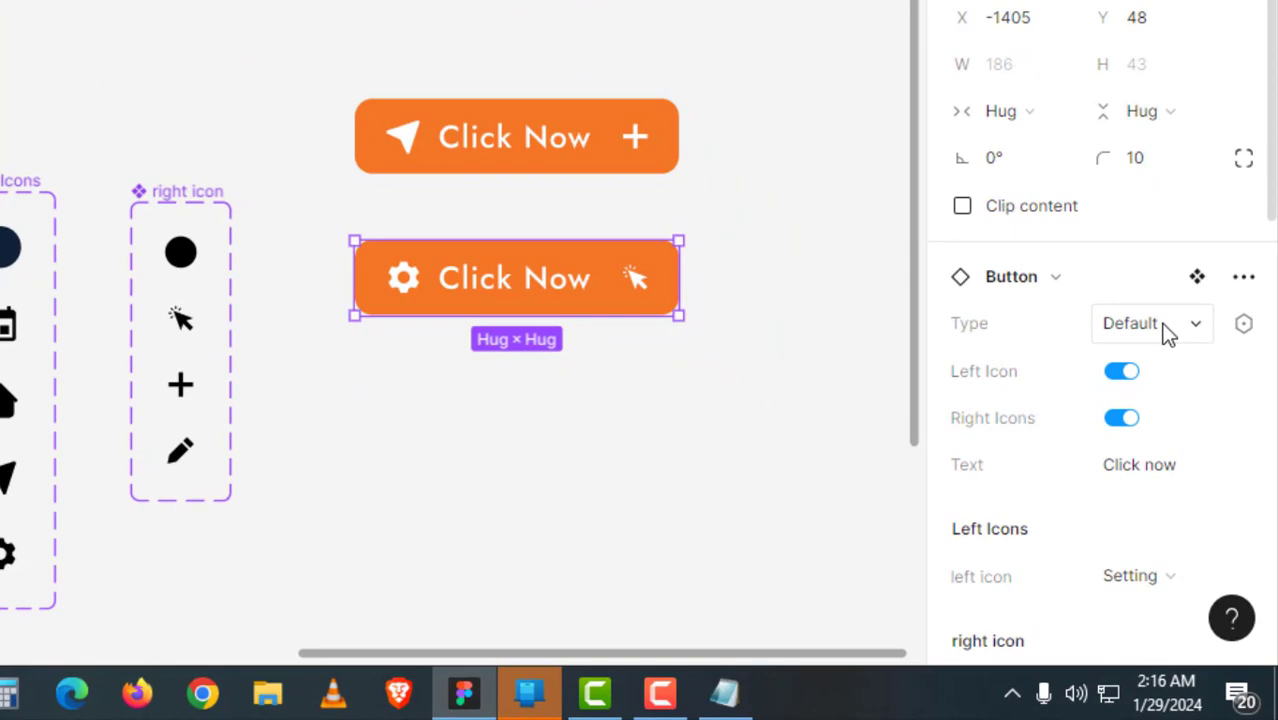
click(1164, 330)
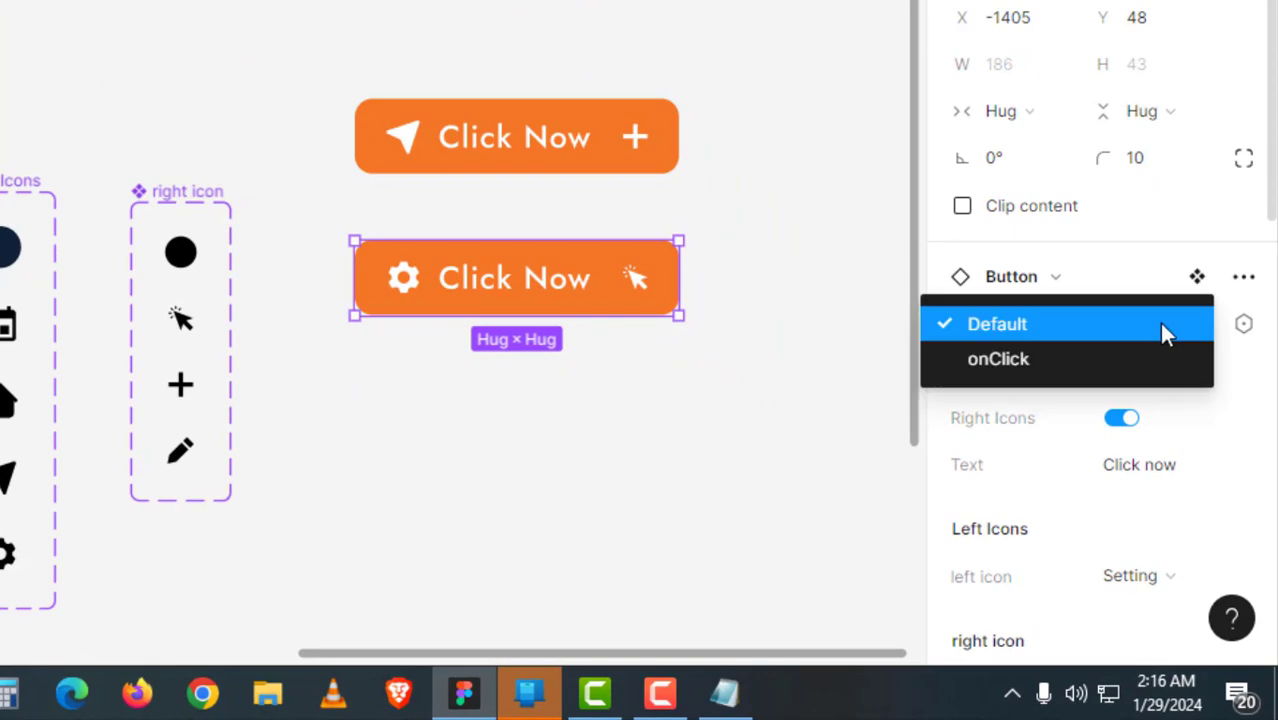
click(1100, 352)
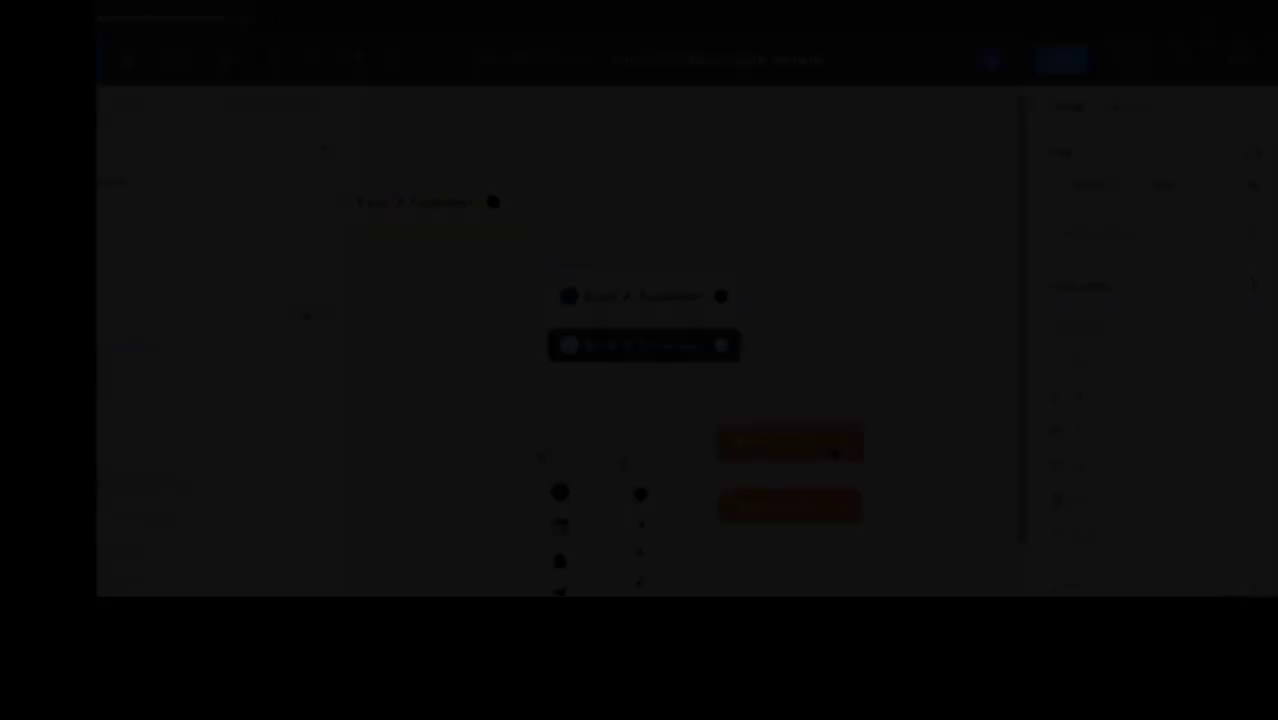
Widen the upper Click Now button to about 295 and set its left icon and text group to Fill container width.
click(762, 442)
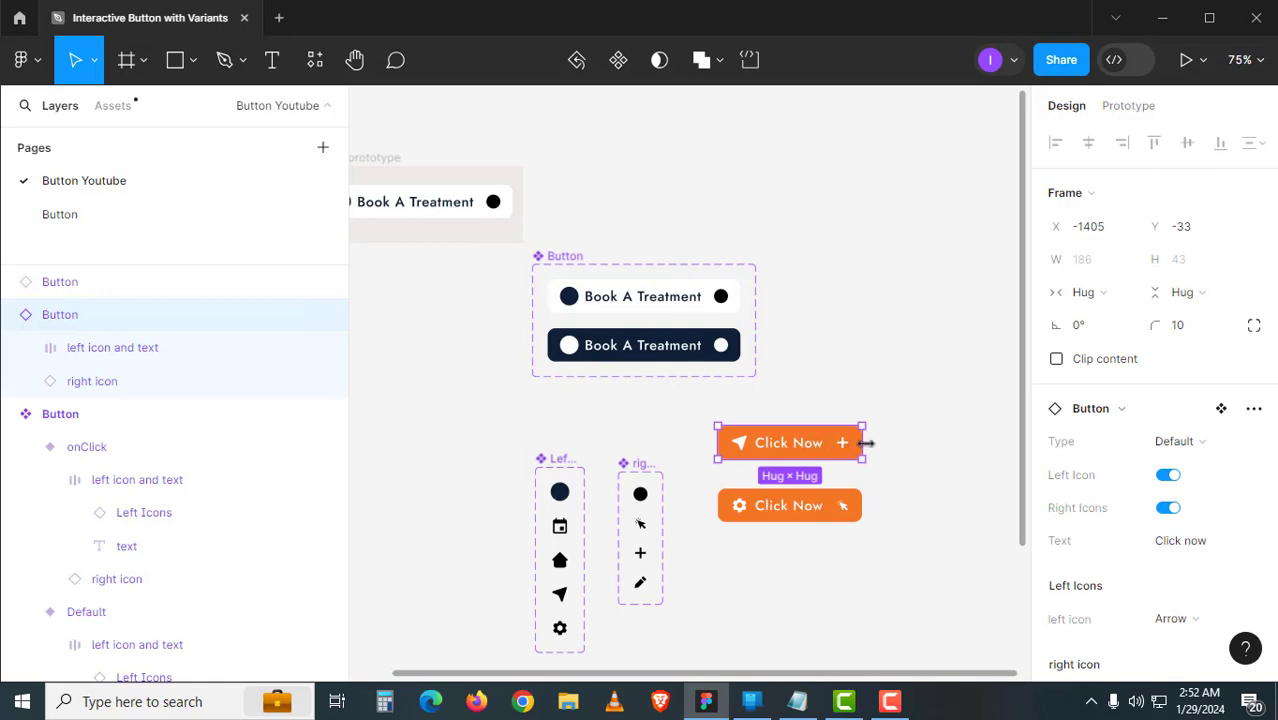
drag(873, 443, 946, 449)
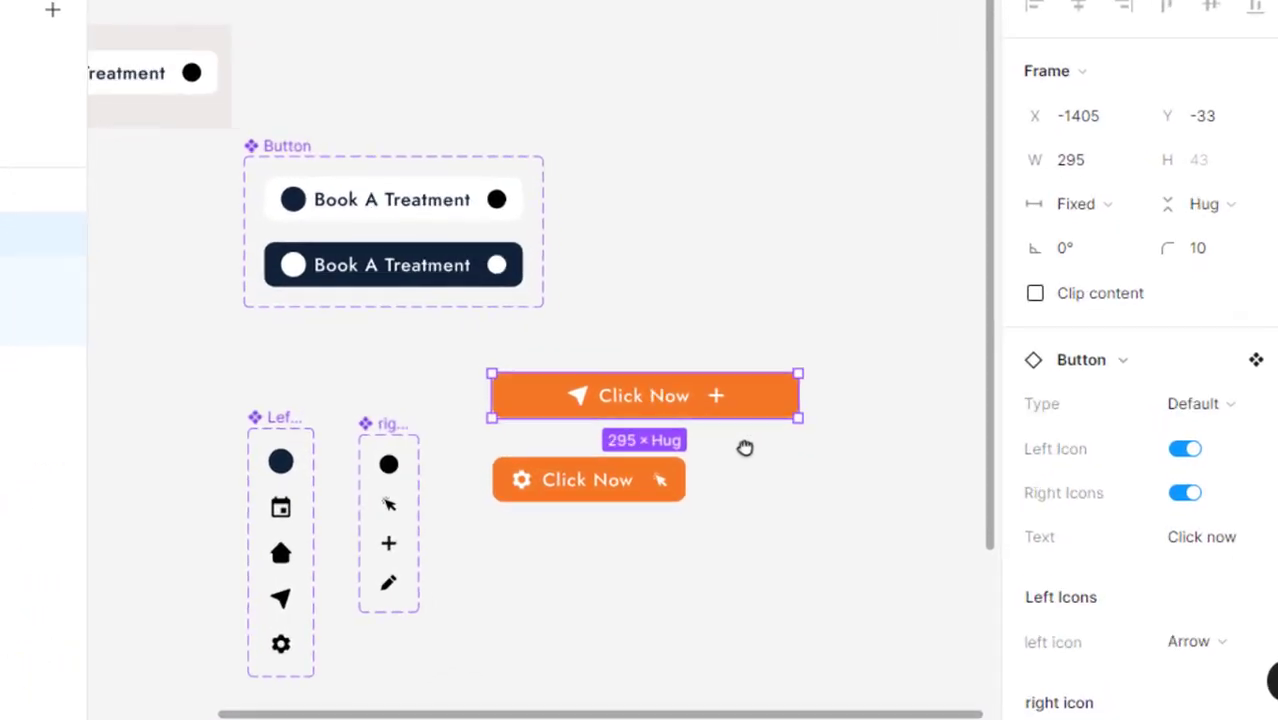
click(912, 490)
click(594, 391)
click(596, 392)
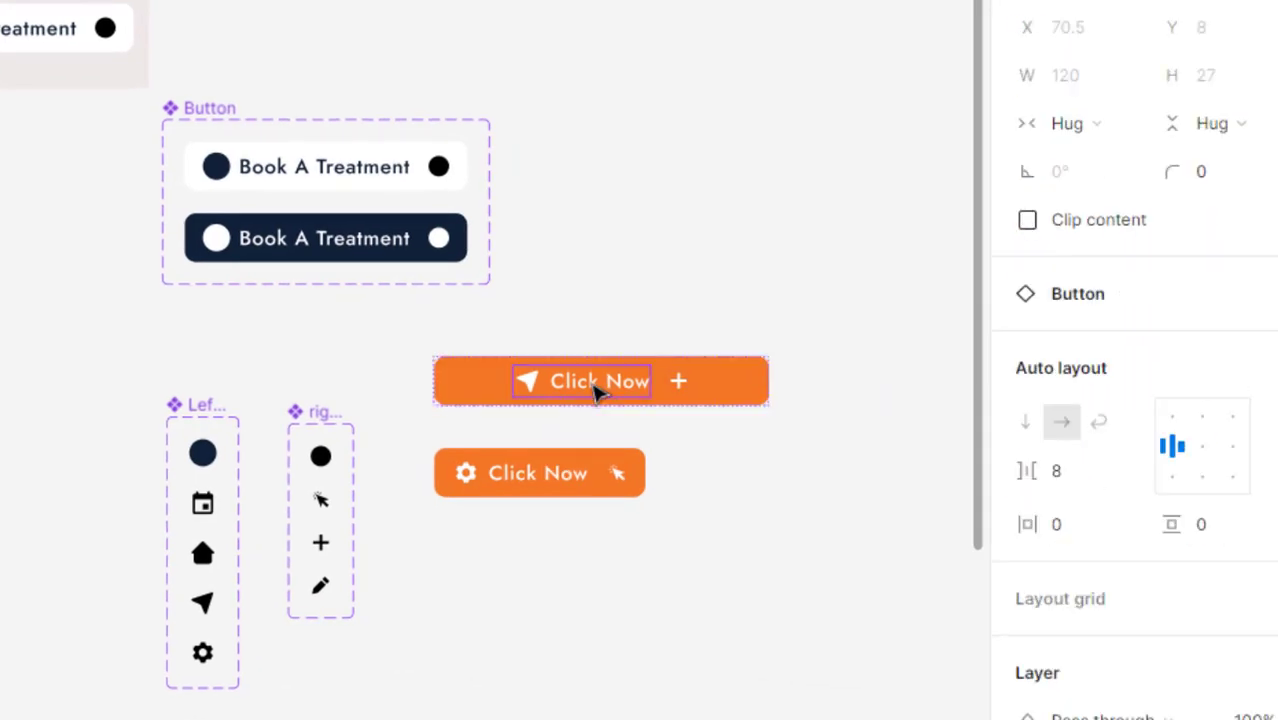
click(1110, 128)
click(1105, 158)
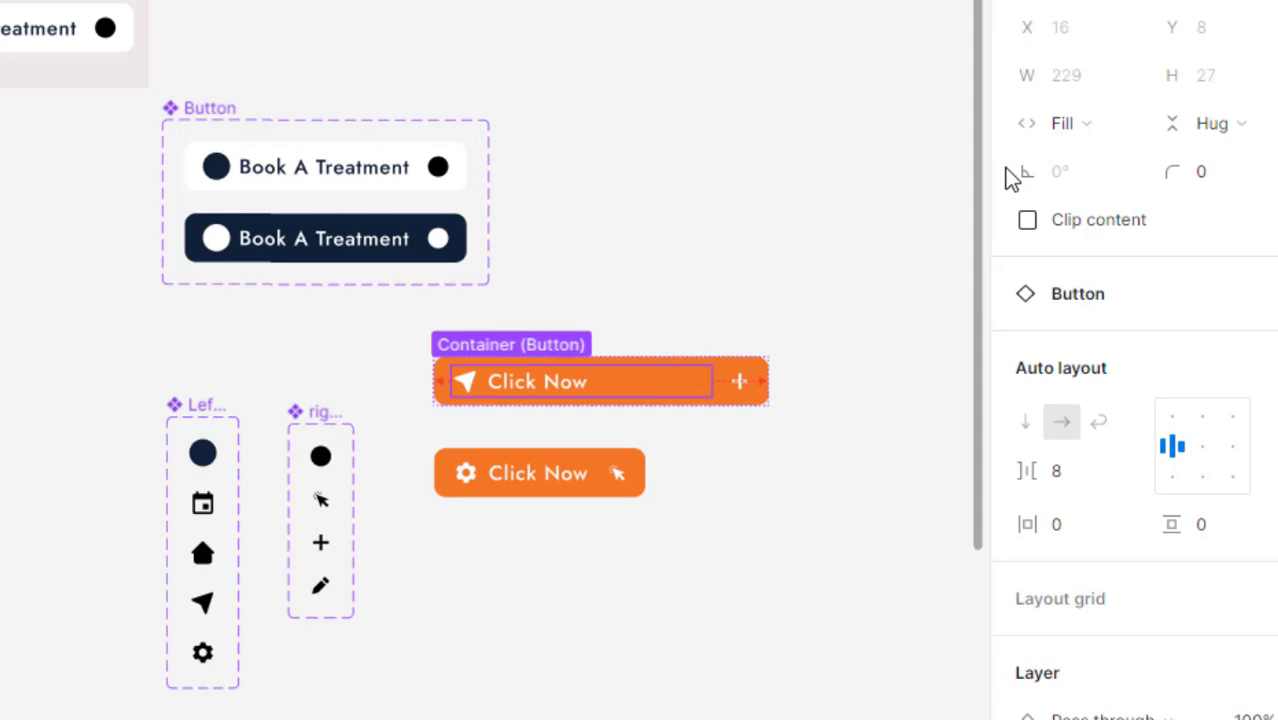
click(705, 242)
Narrow the upper Click Now button to about 216 and set its text layer to Fill container width.
click(700, 383)
drag(769, 398, 680, 408)
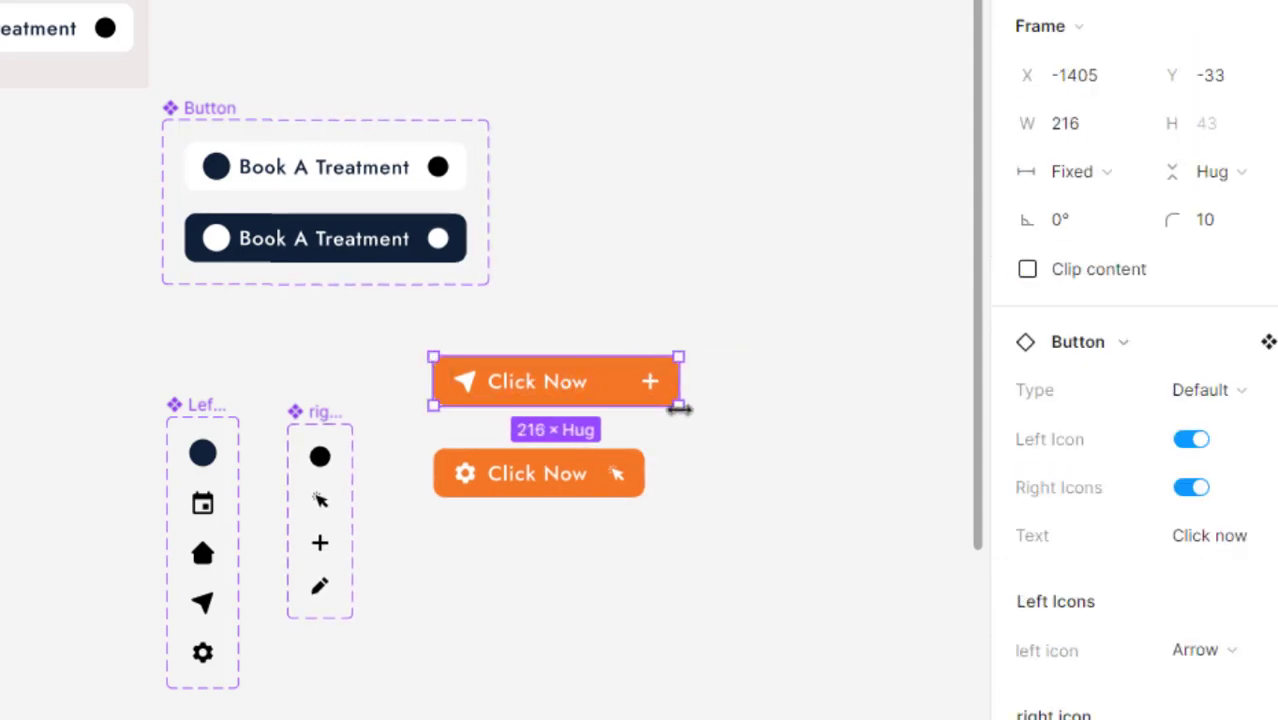
double_click(562, 391)
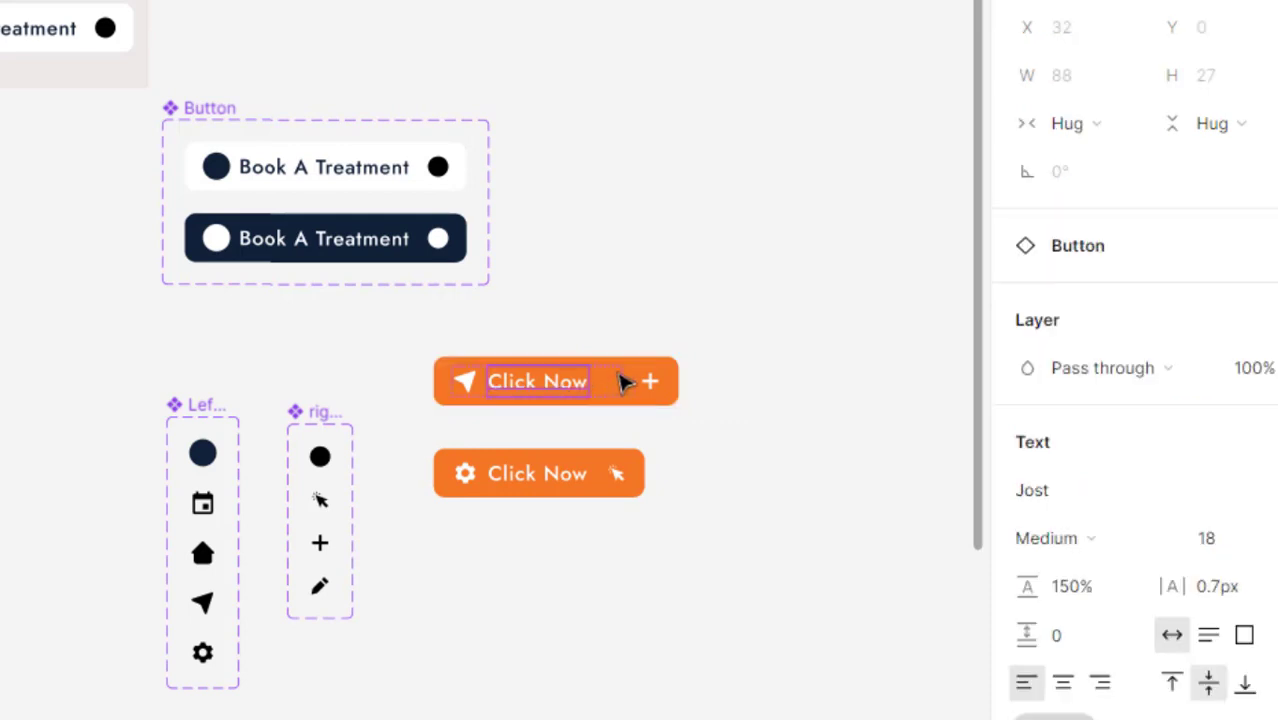
click(1106, 128)
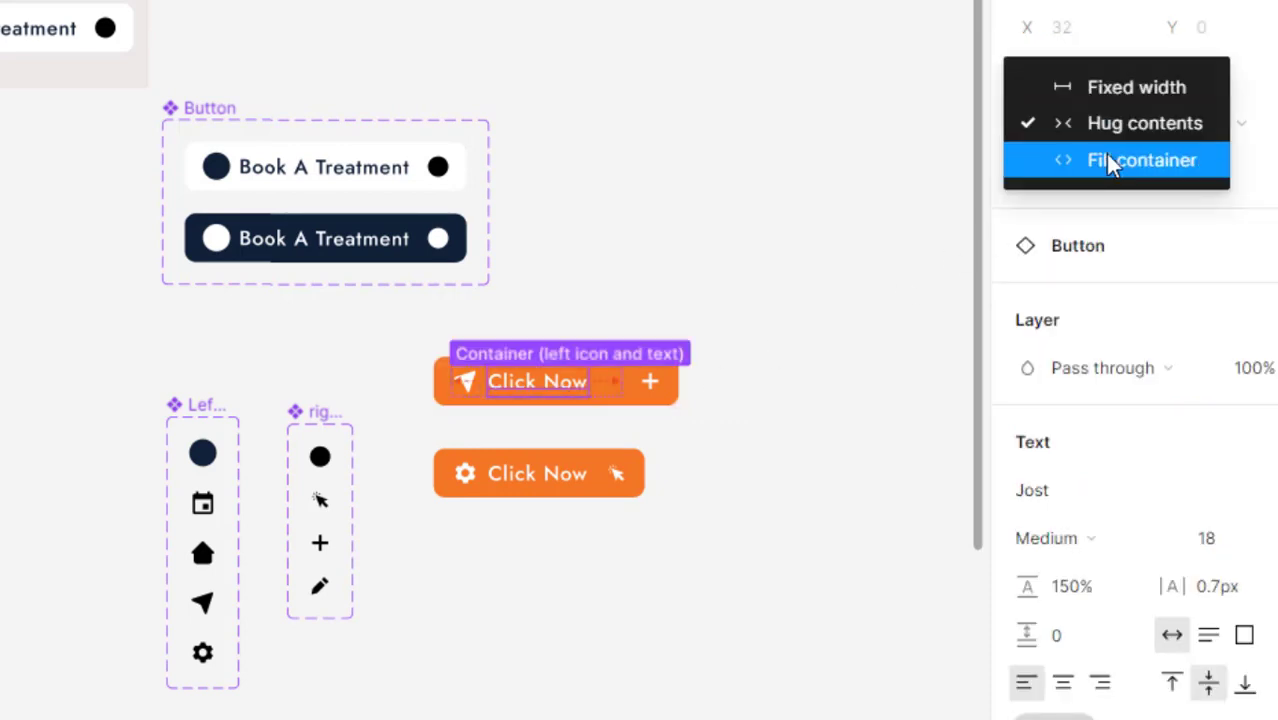
click(1110, 160)
click(733, 247)
Narrow the upper Click Now button to about 147 and move it to X -1394, Y -66.
click(668, 387)
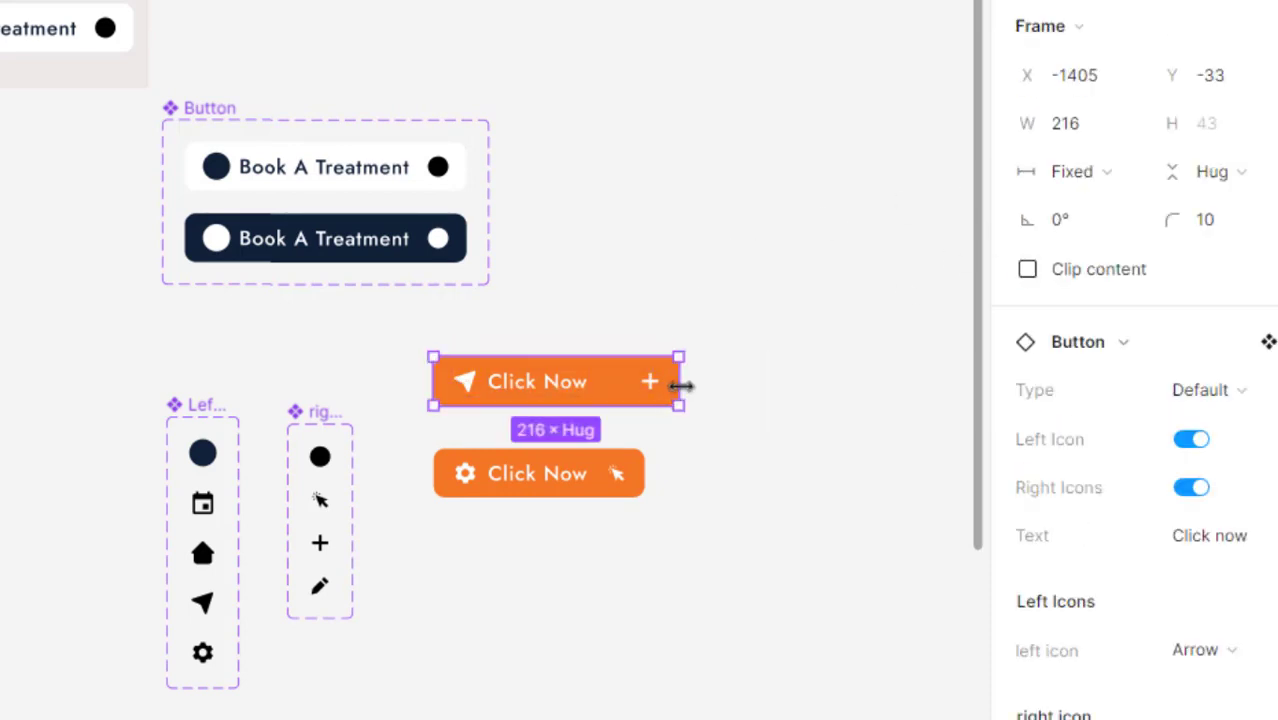
drag(682, 386, 600, 395)
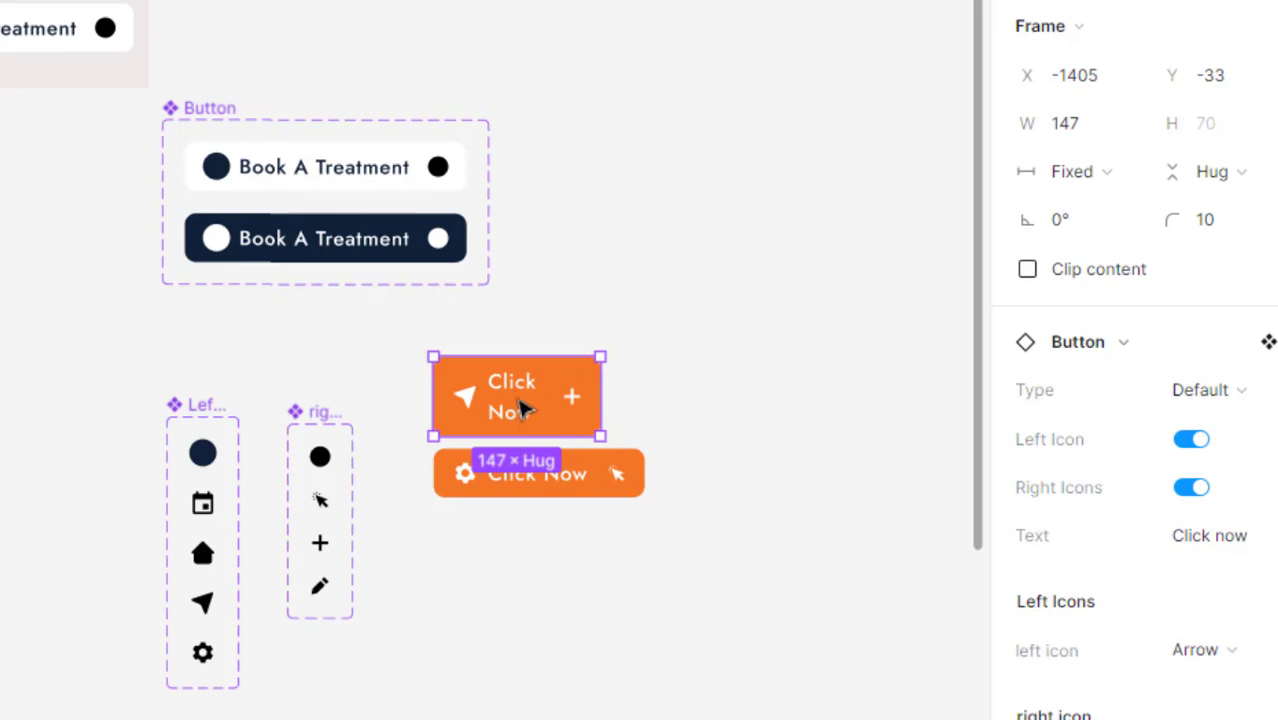
drag(525, 422, 539, 386)
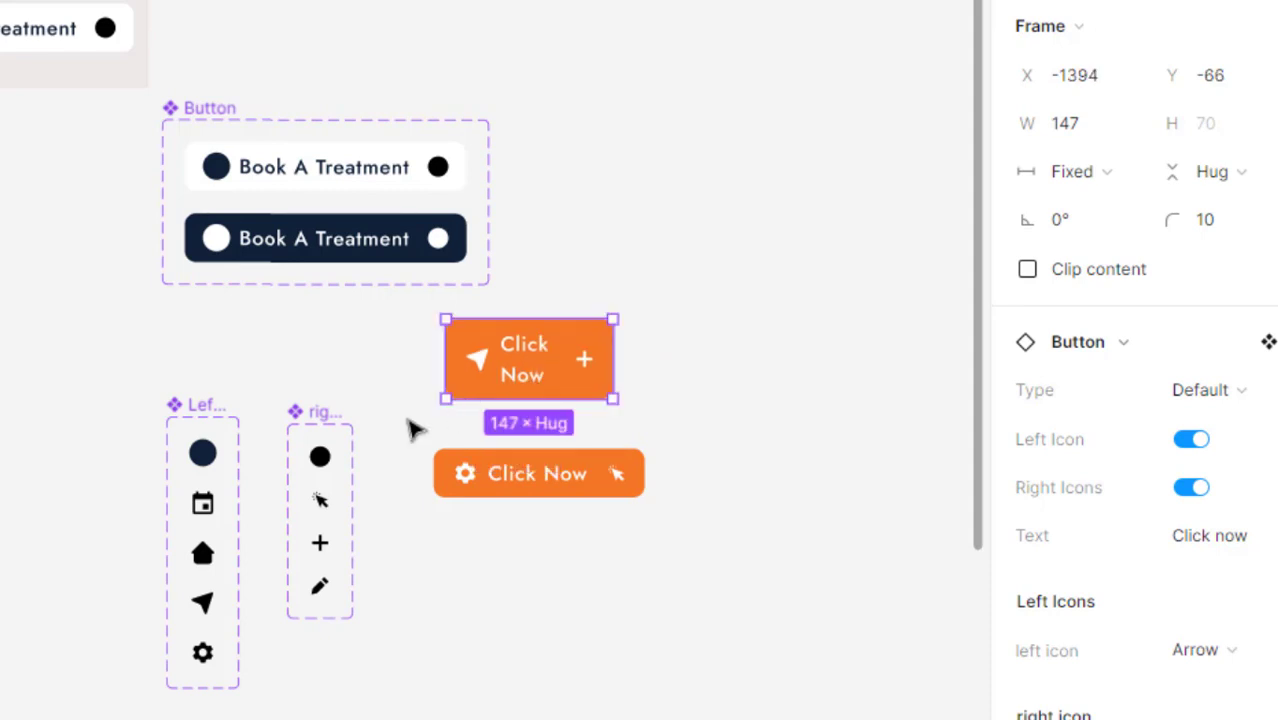
click(415, 428)
scroll(599, 405, left, 2)
Widen the upper Click Now button to about 265.
click(648, 369)
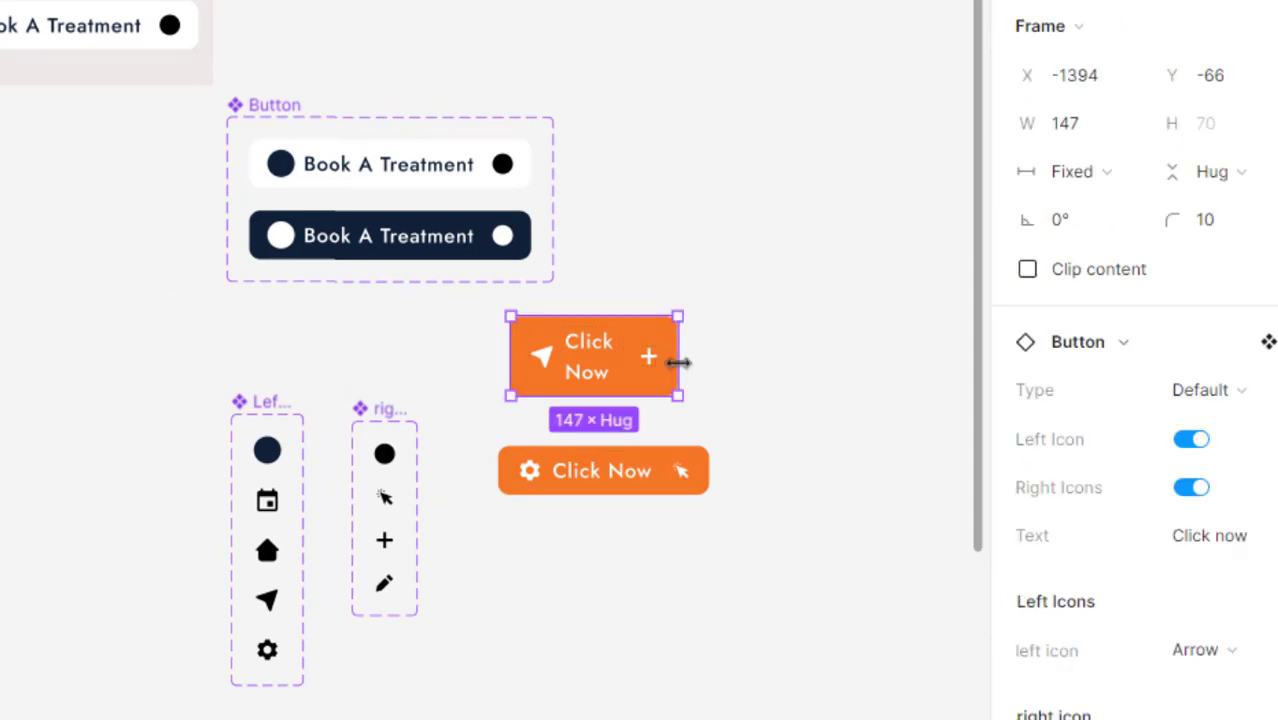
drag(678, 363, 810, 368)
click(790, 450)
Place a copy of the wide Click Now button above the Button component set and draw a frame about 336 × 114 around it.
scroll(748, 628, left, 2)
scroll(748, 628, up, 1)
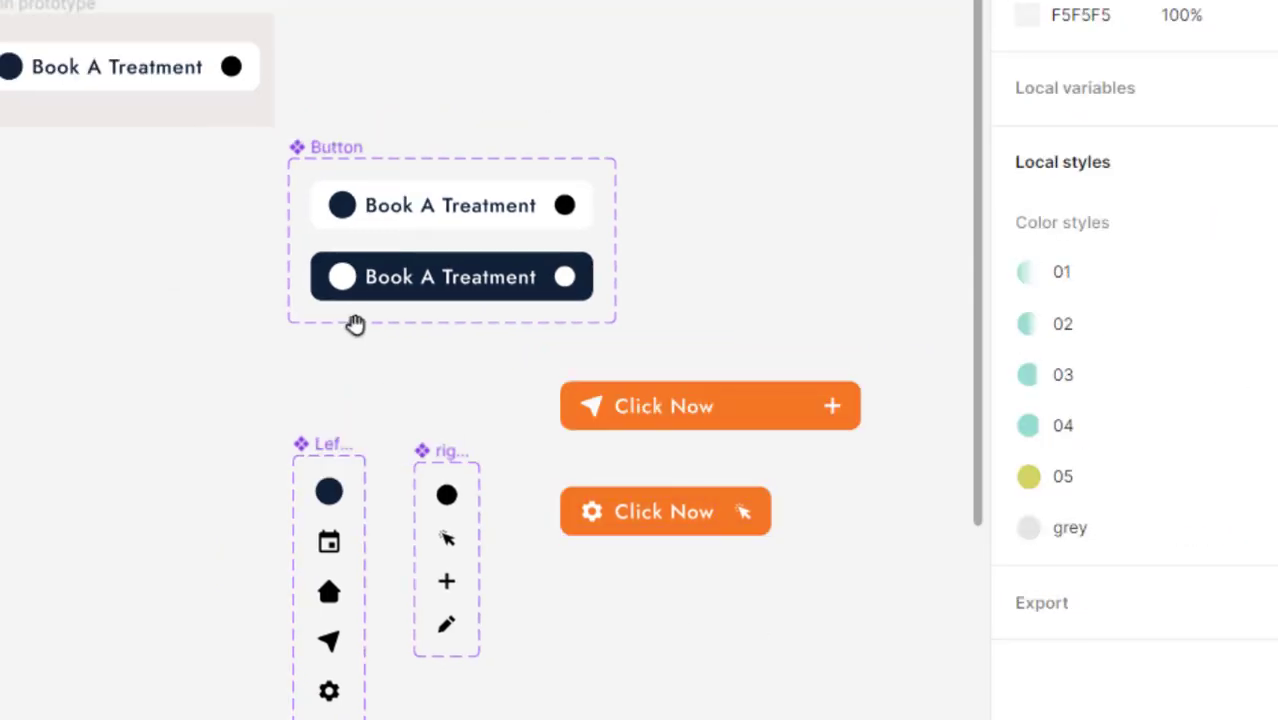
scroll(459, 377, left, 6)
scroll(459, 377, up, 3)
click(242, 110)
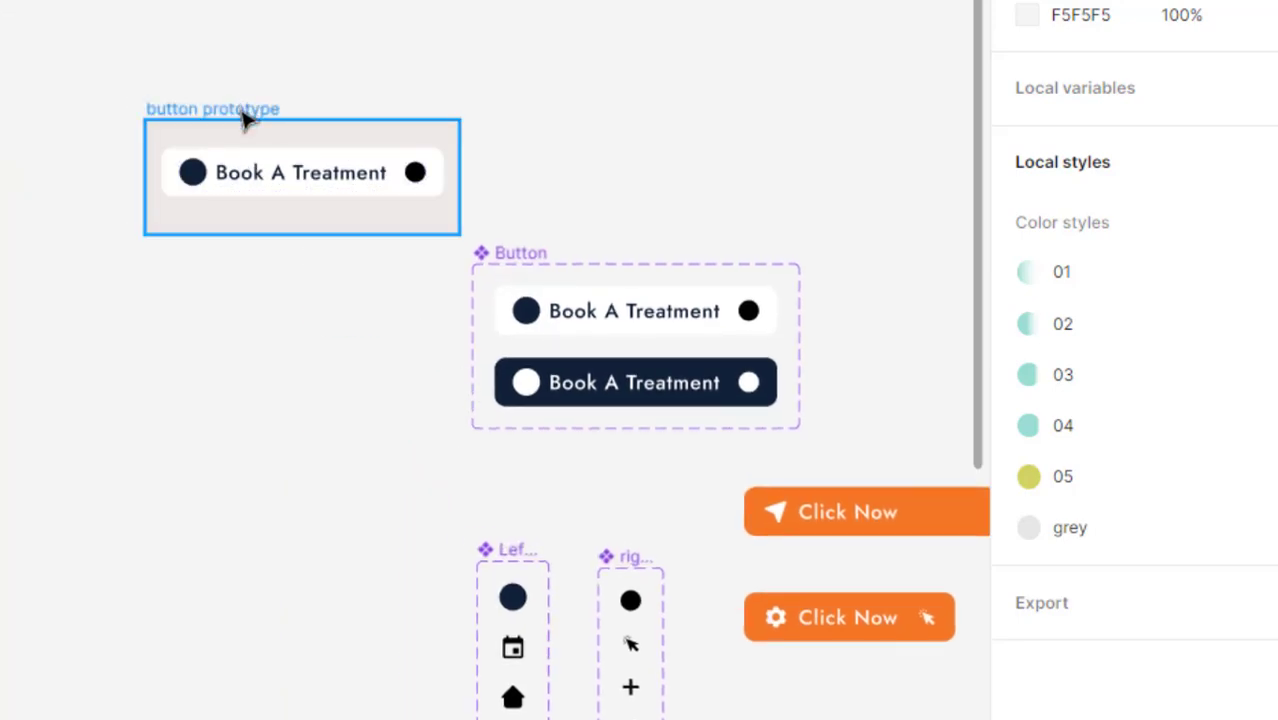
scroll(534, 460, right, 9)
scroll(534, 460, down, 3)
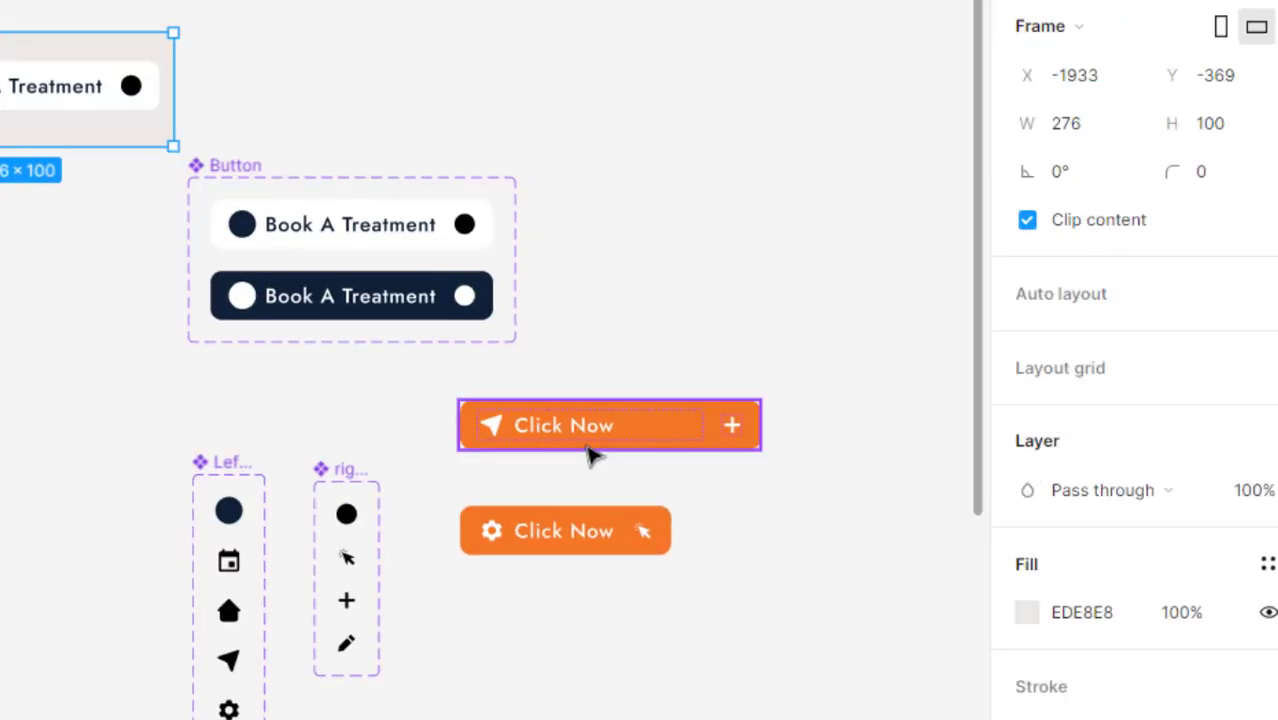
mouse_move(590, 455)
mouse_down()
mouse_move(502, 87)
mouse_move(799, 217)
mouse_up()
key(f)
drag(620, 169, 593, 145)
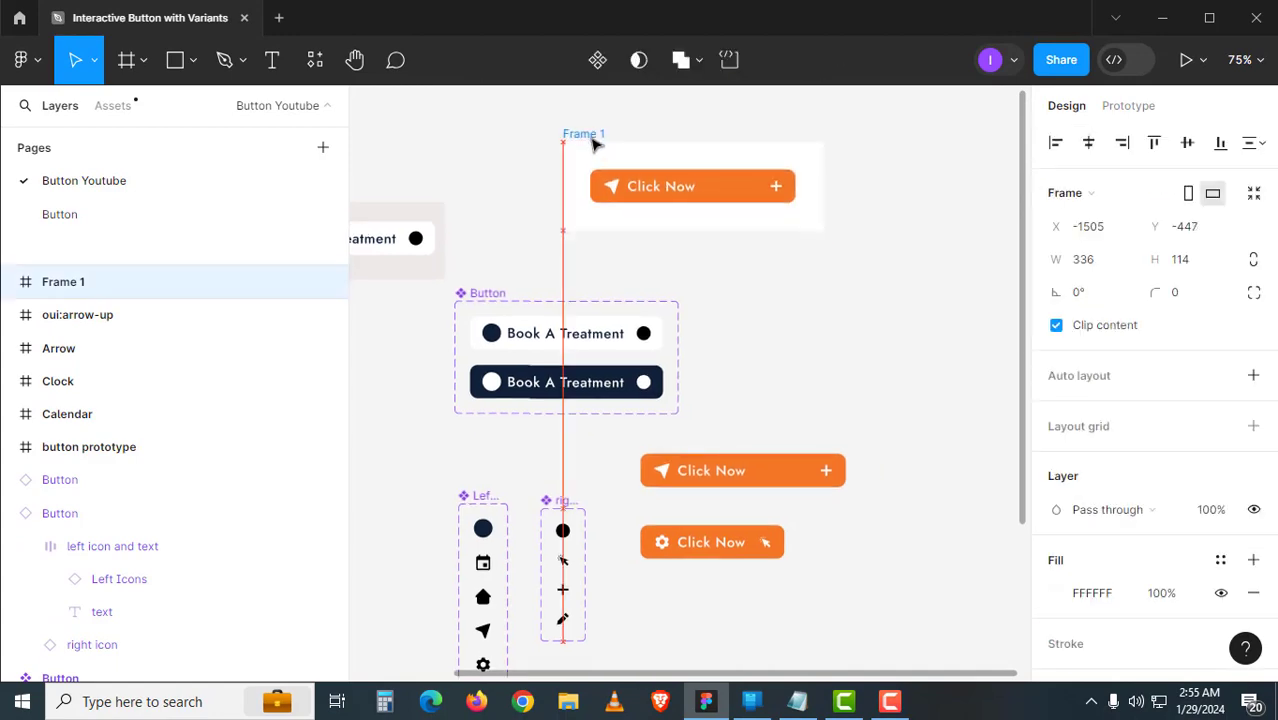
Add a flow starting point to the new frame and play its prototype.
key(shift+e)
click(600, 182)
key(ctrl+alt+Return)
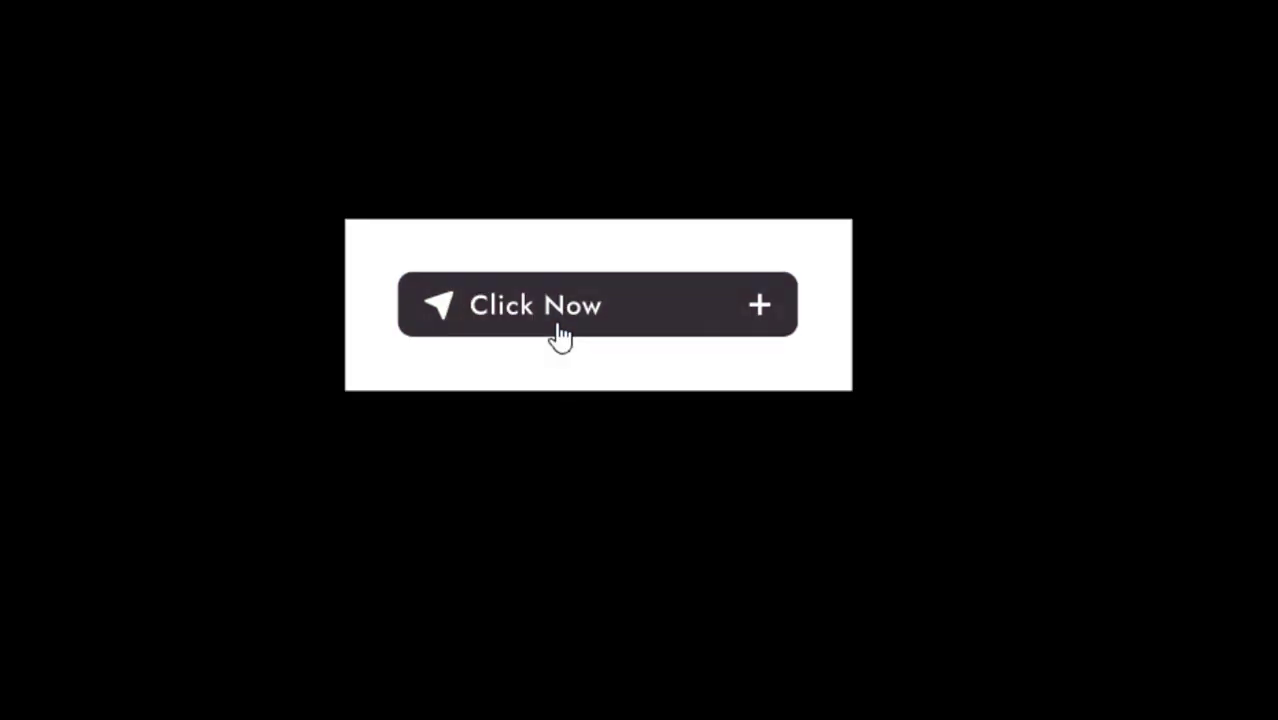
Test the Click Now button's variant switching repeatedly in the prototype preview.
click(736, 400)
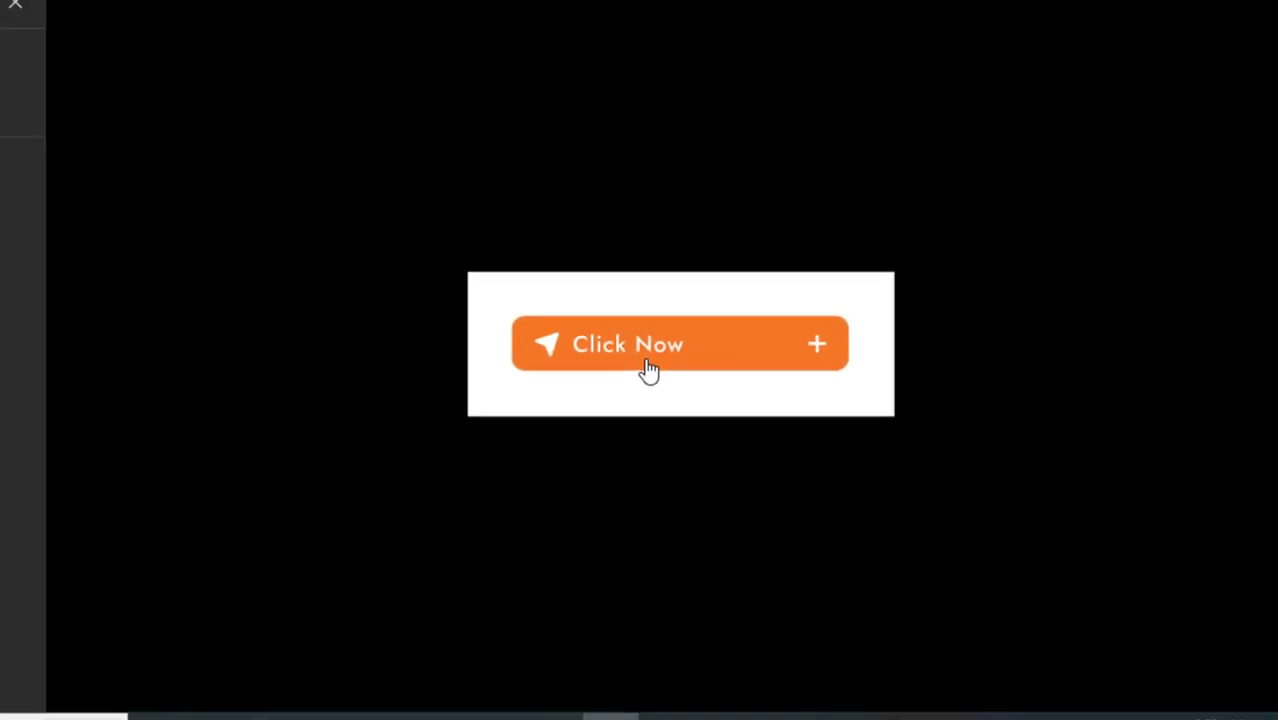
click(649, 370)
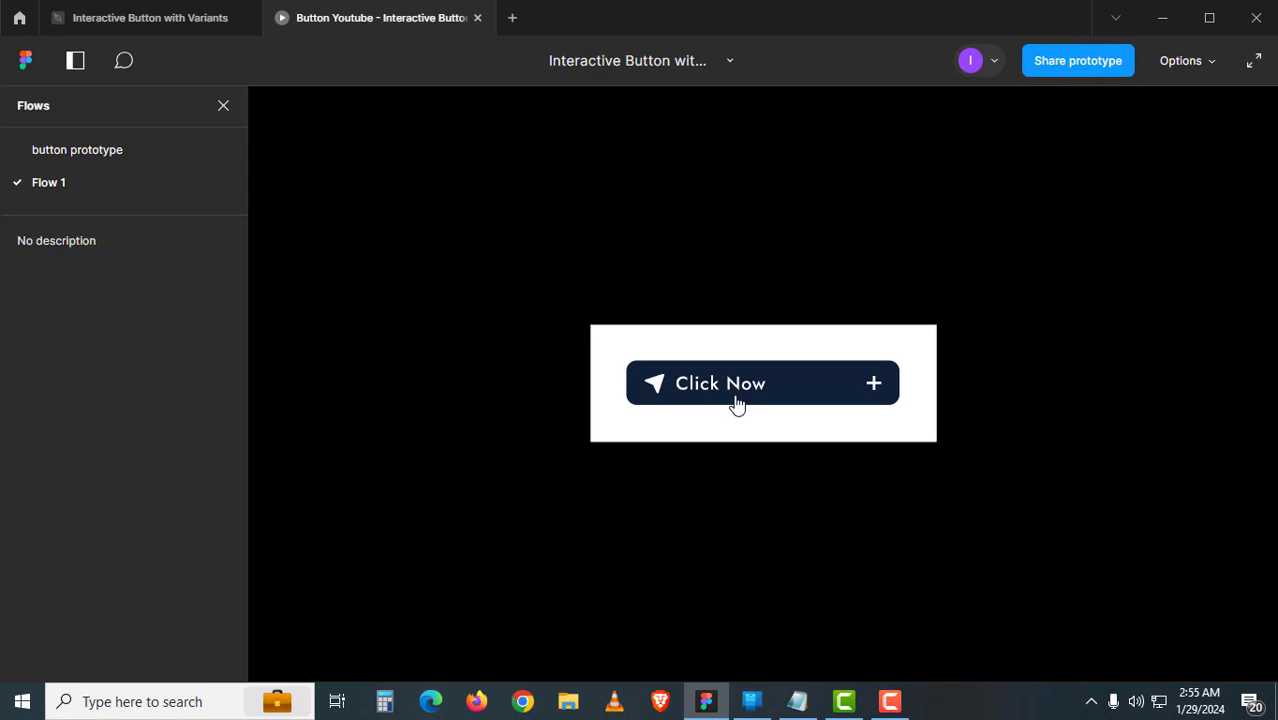
click(747, 398)
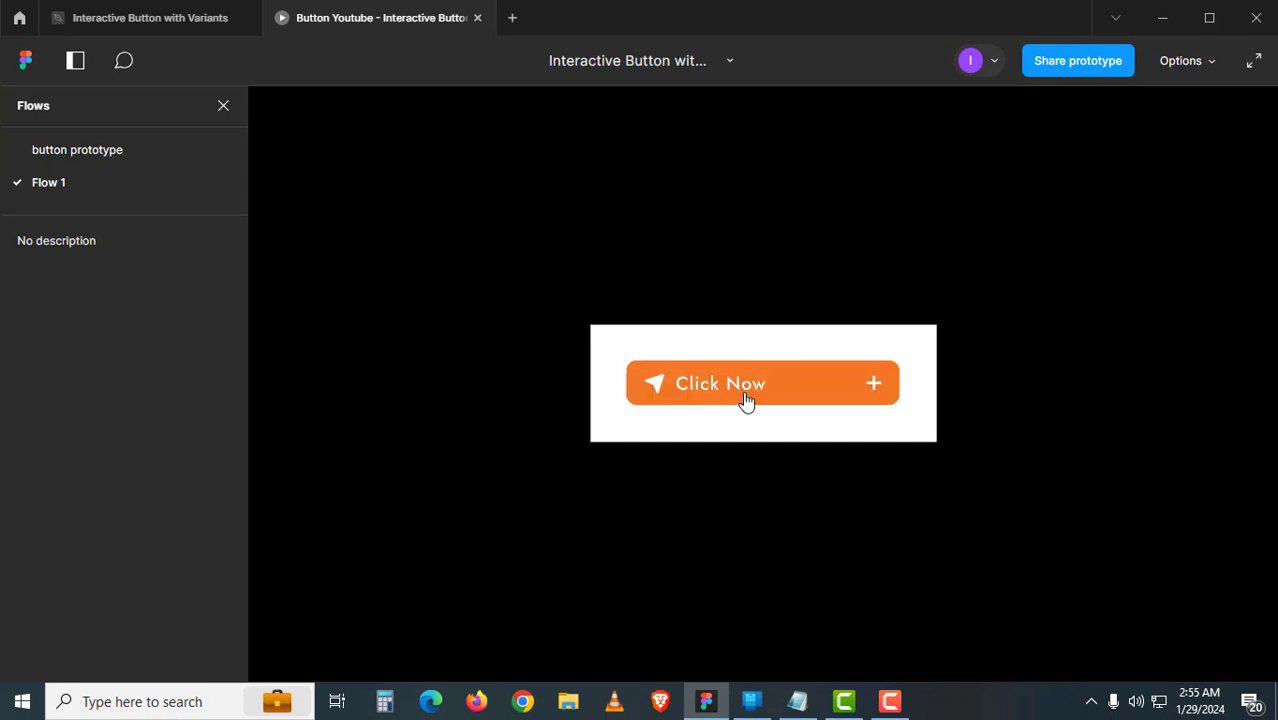
click(747, 398)
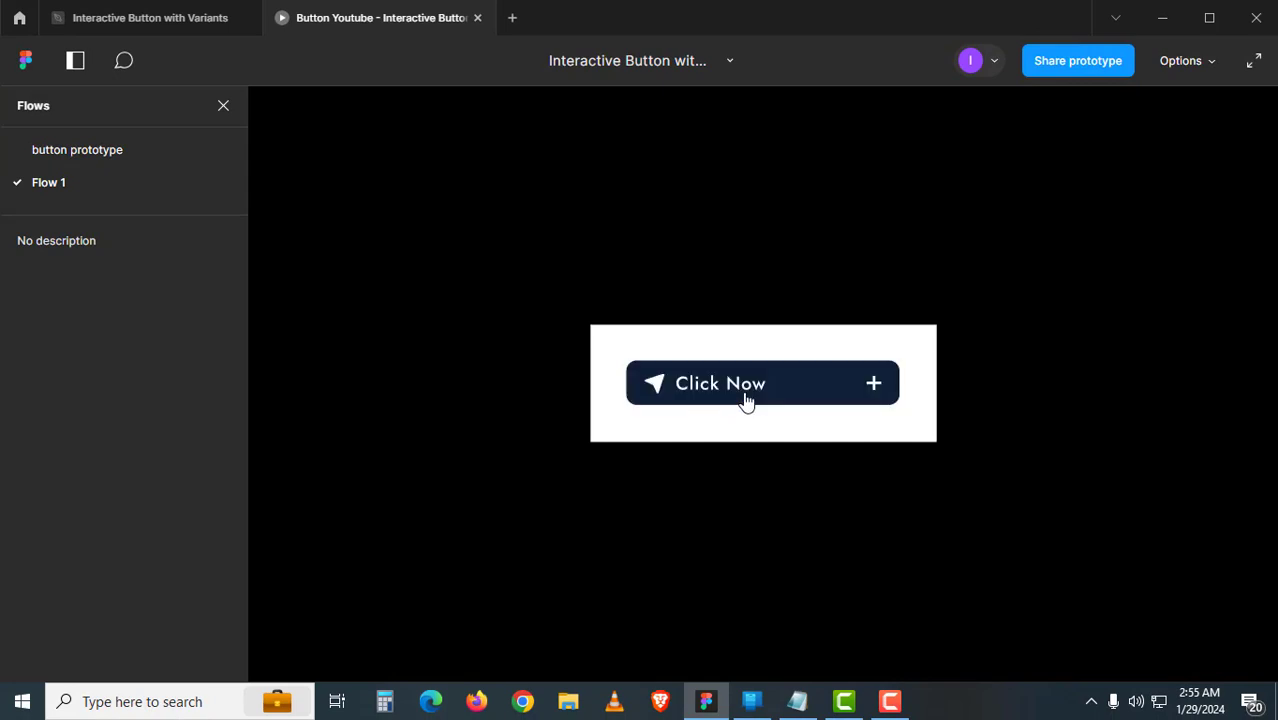
Return to the design file and show the design properties of the wide Click Now button above the Setting-icon button.
click(197, 17)
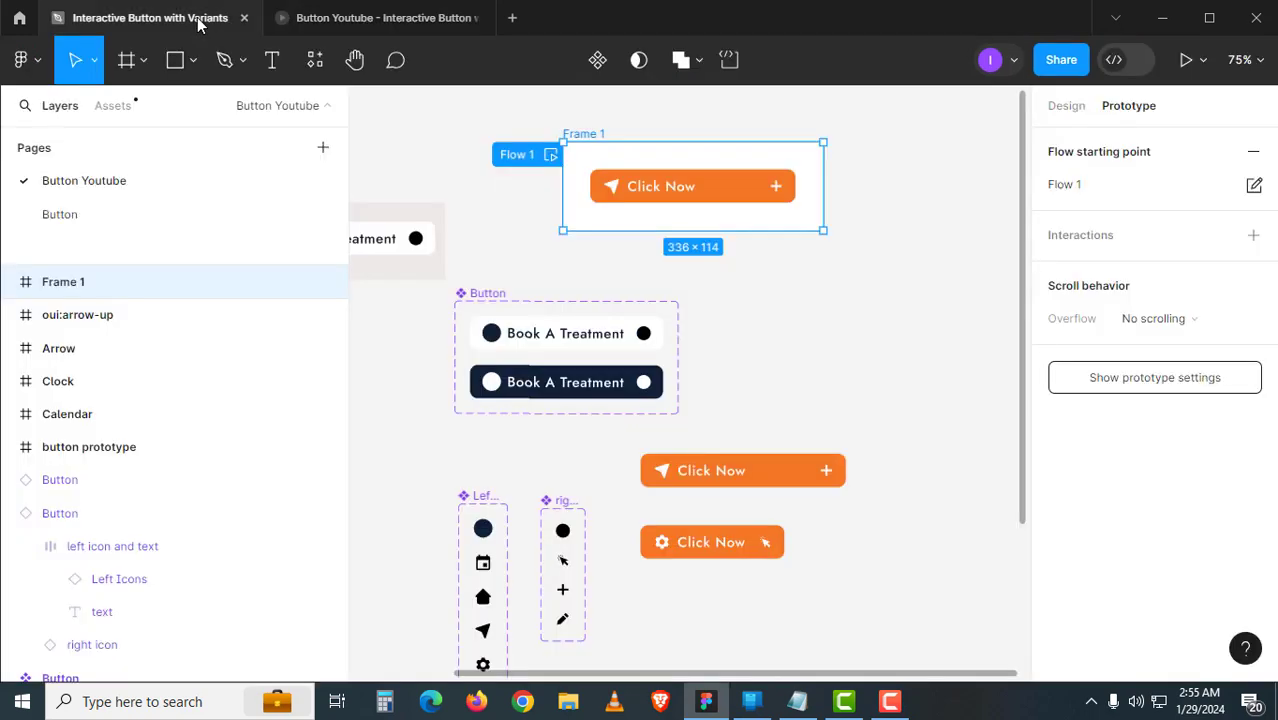
click(770, 398)
scroll(756, 540, down, 3)
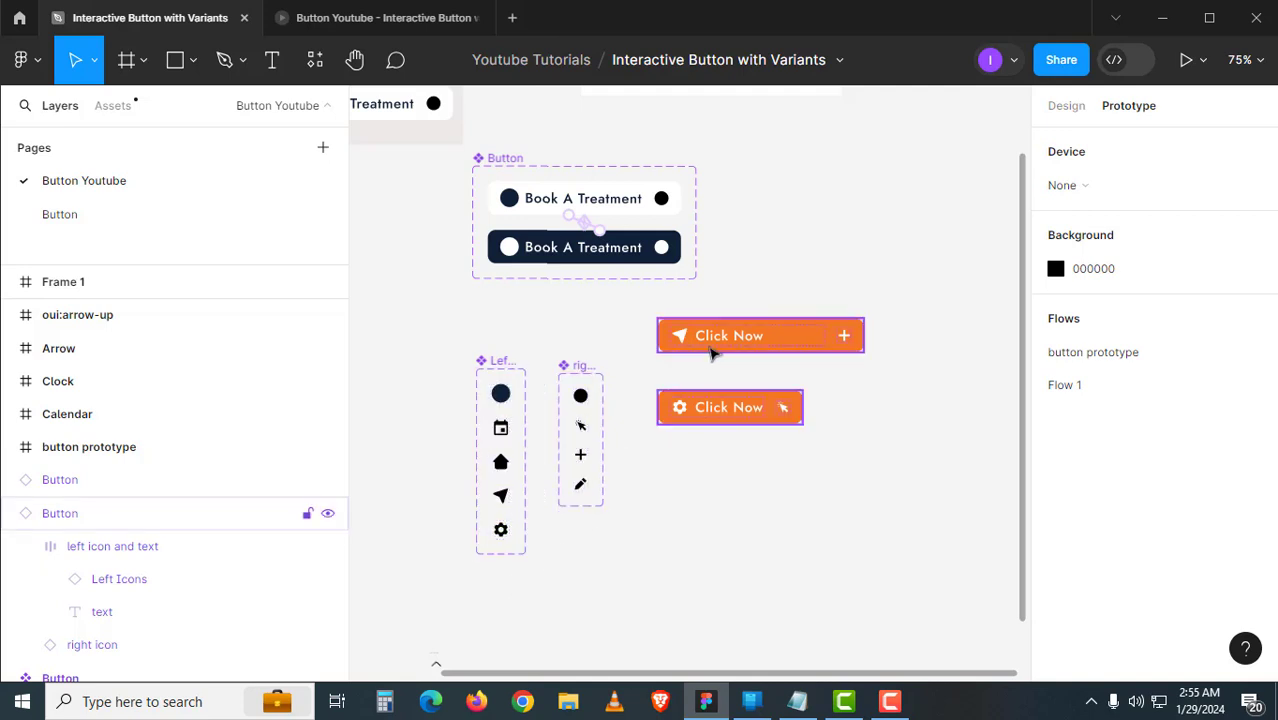
click(714, 347)
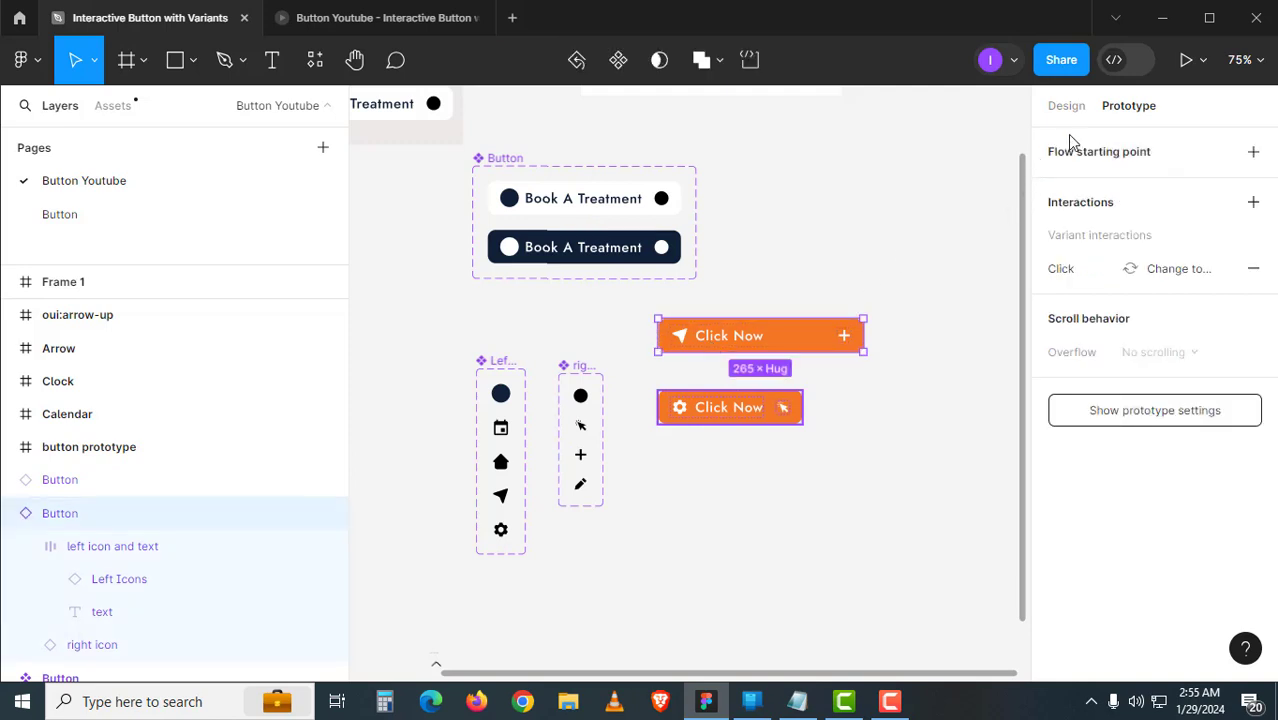
click(1065, 105)
click(897, 231)
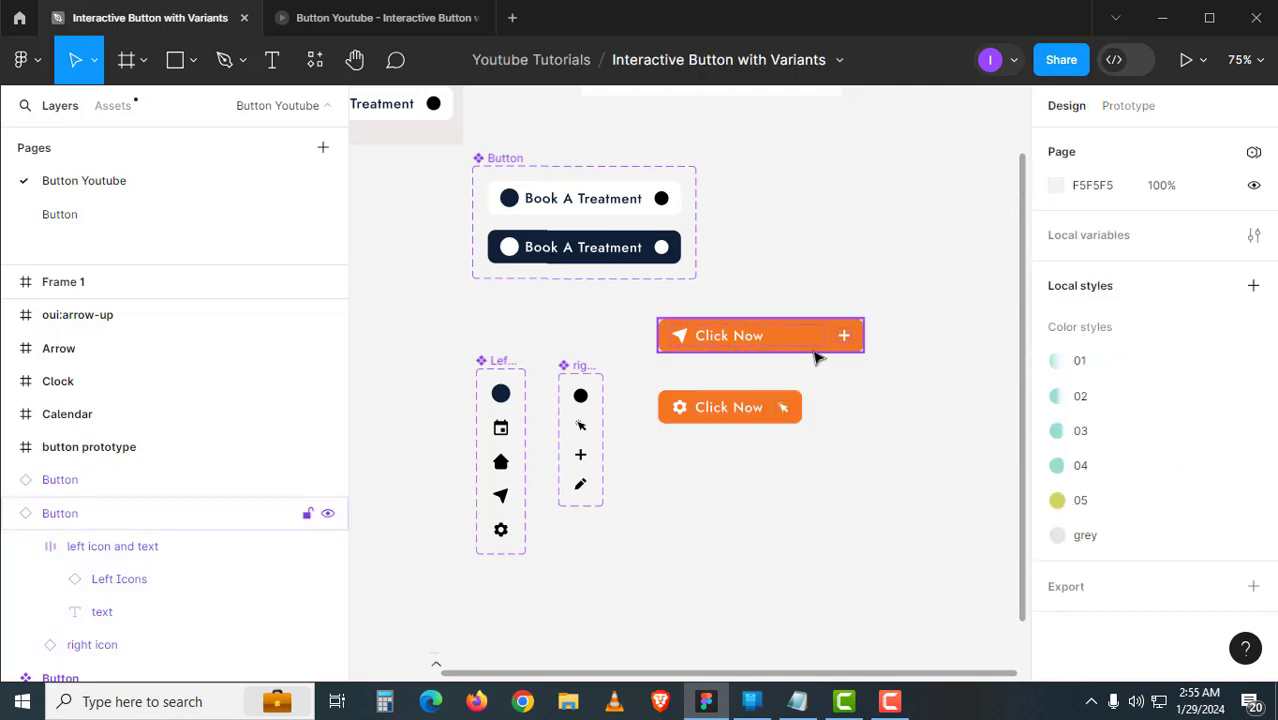
click(815, 350)
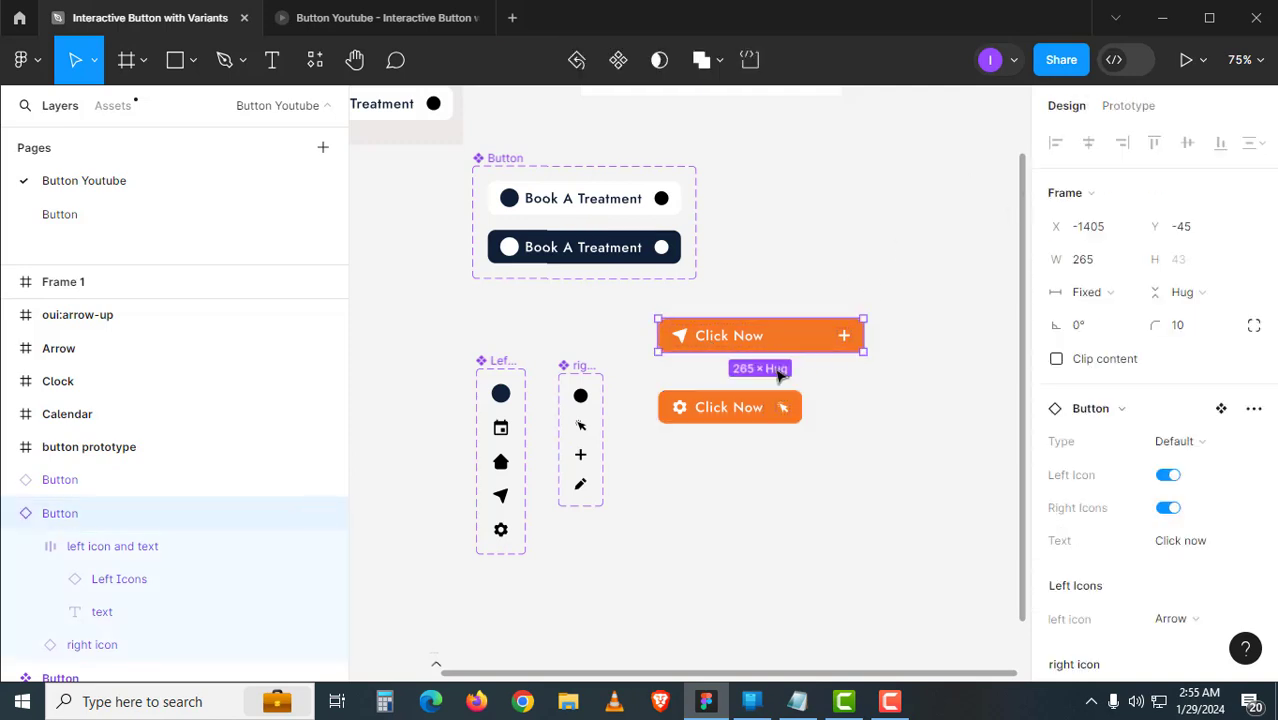